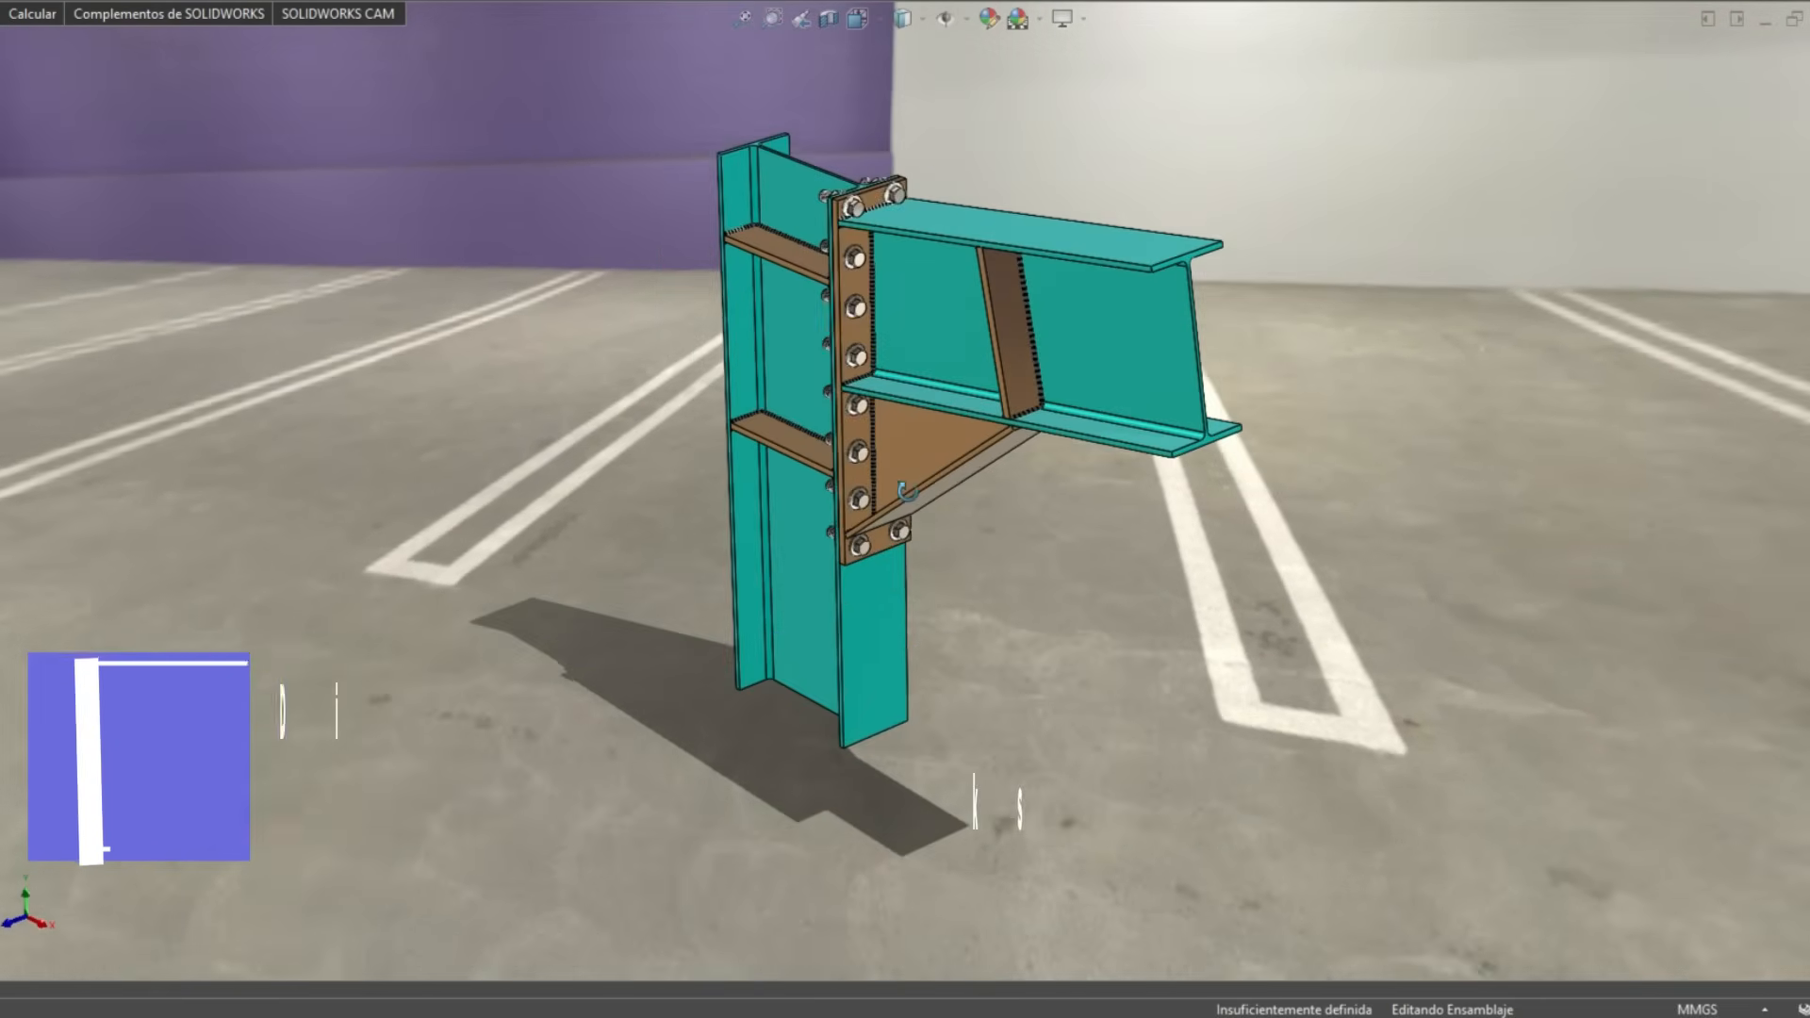
Examine the finished bolted beam-to-column connection from several sides, including the stiffeners, end plate and bolts
{"action": "middle_click_drag", "start_coordinate": [902, 492], "coordinate": [1036, 480]}
{"action": "scroll", "coordinate": [1077, 464], "scroll_direction": "up", "scroll_amount": 2}
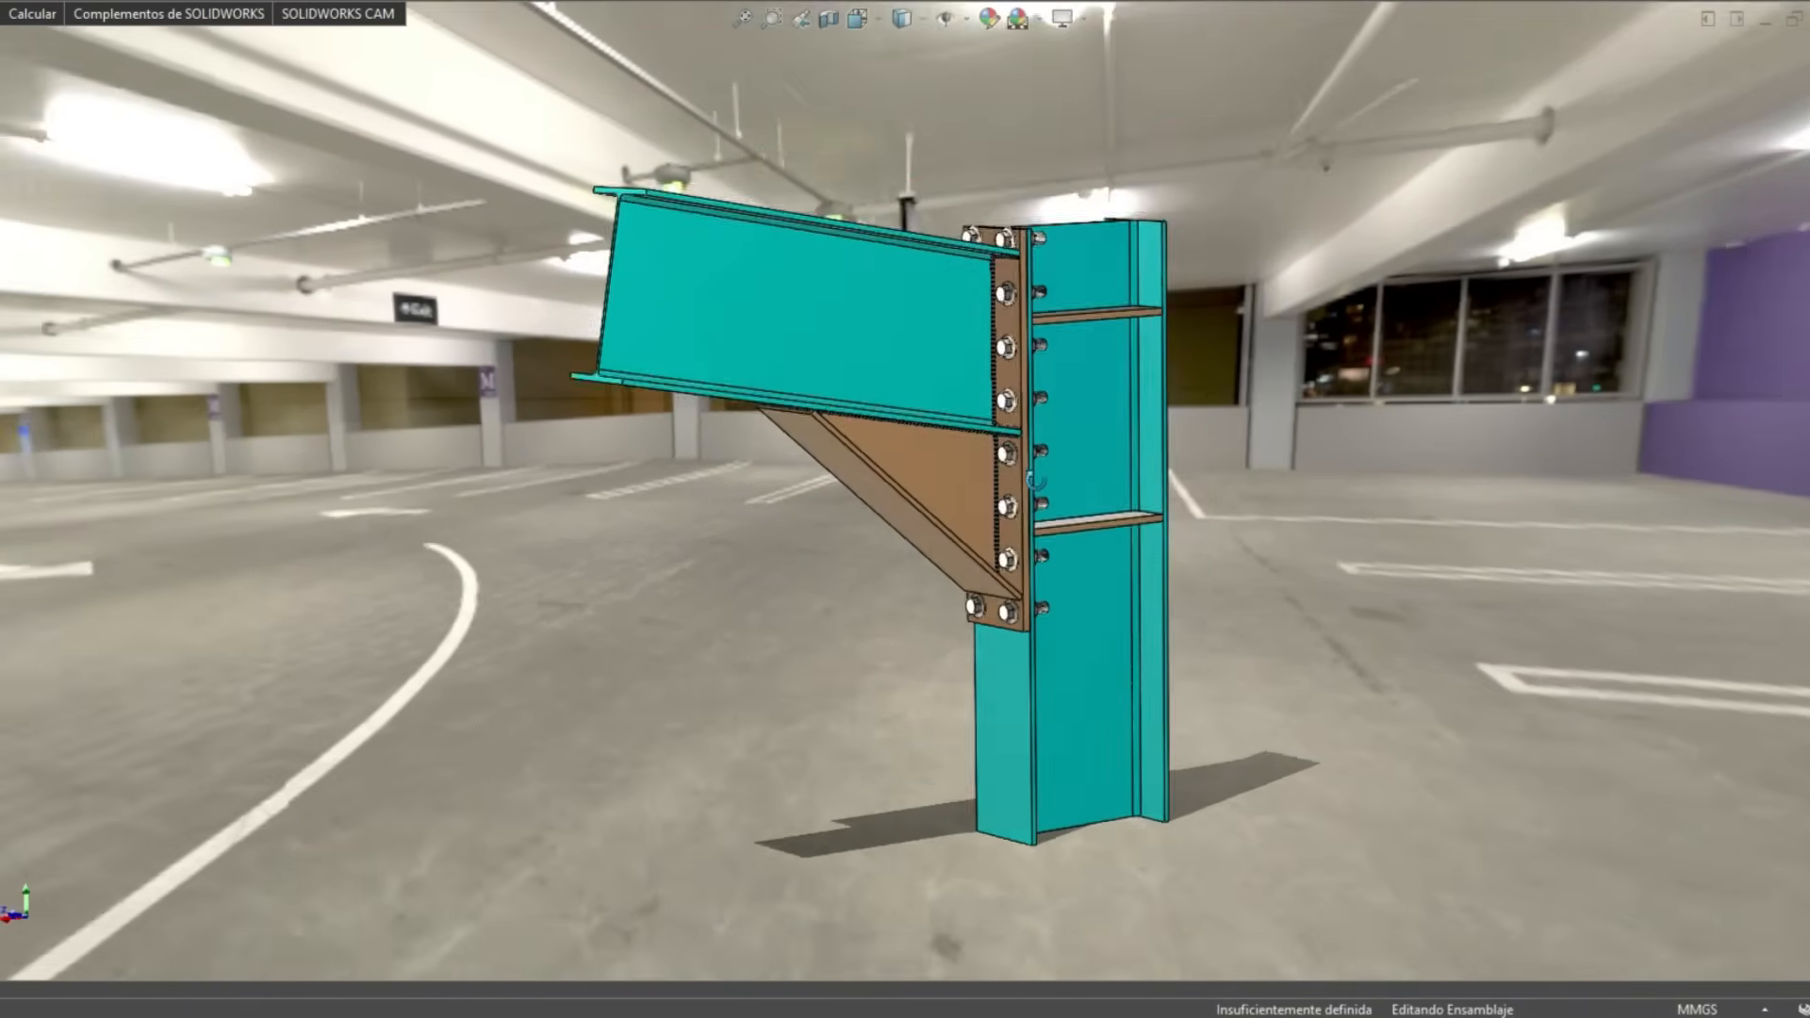
{"action": "scroll", "coordinate": [1037, 480], "scroll_direction": "up", "scroll_amount": 5}
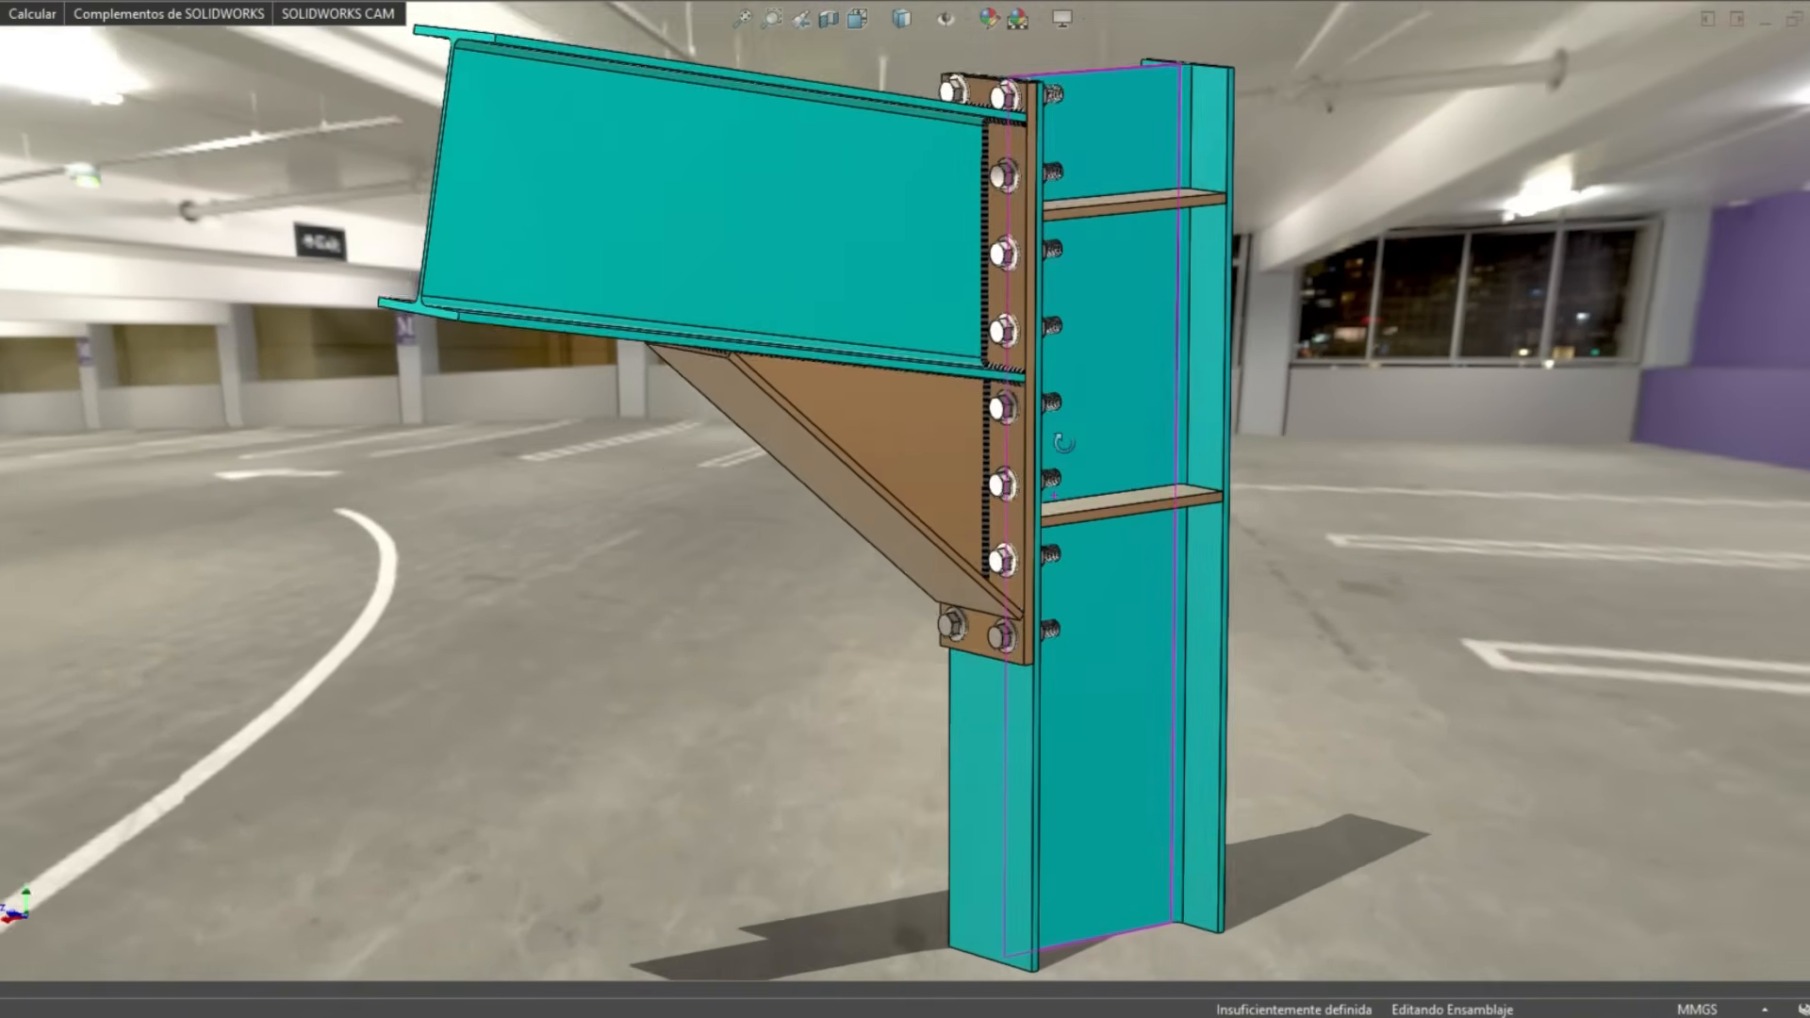
{"action": "middle_click_drag", "start_coordinate": [1063, 443], "coordinate": [1107, 371]}
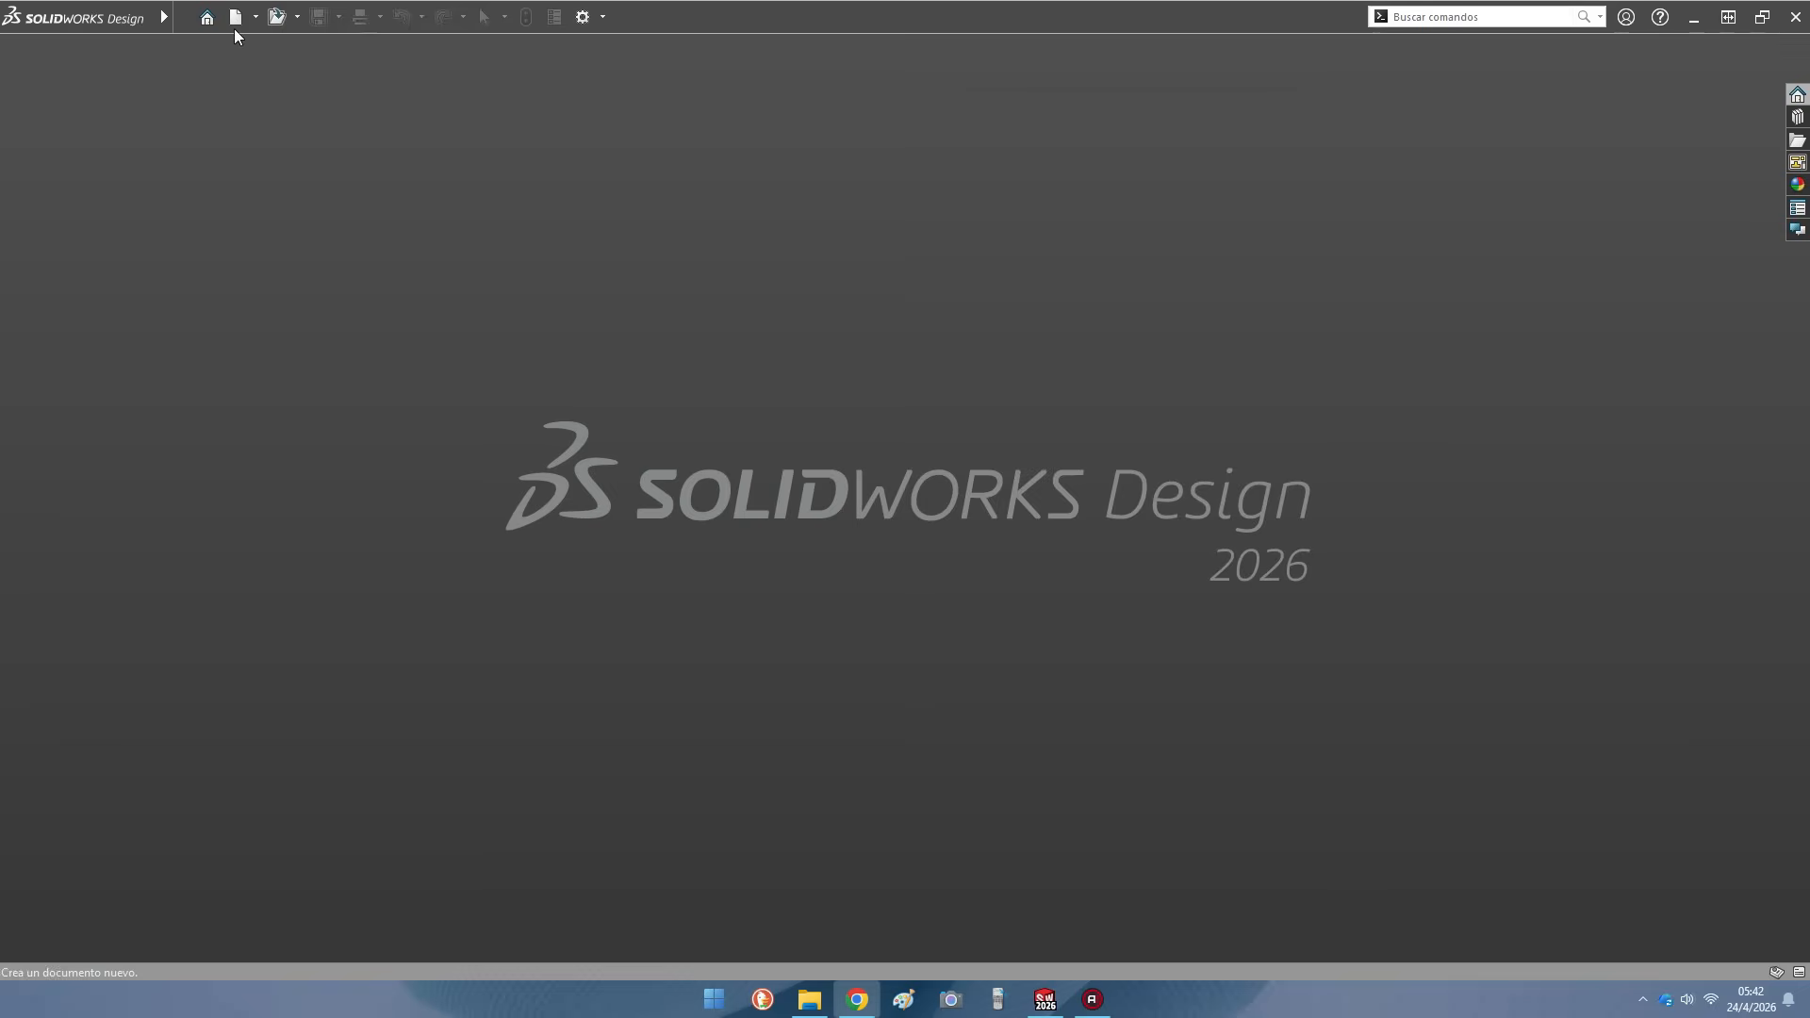
Create a new part document
{"action": "left_click", "coordinate": [980, 679]}
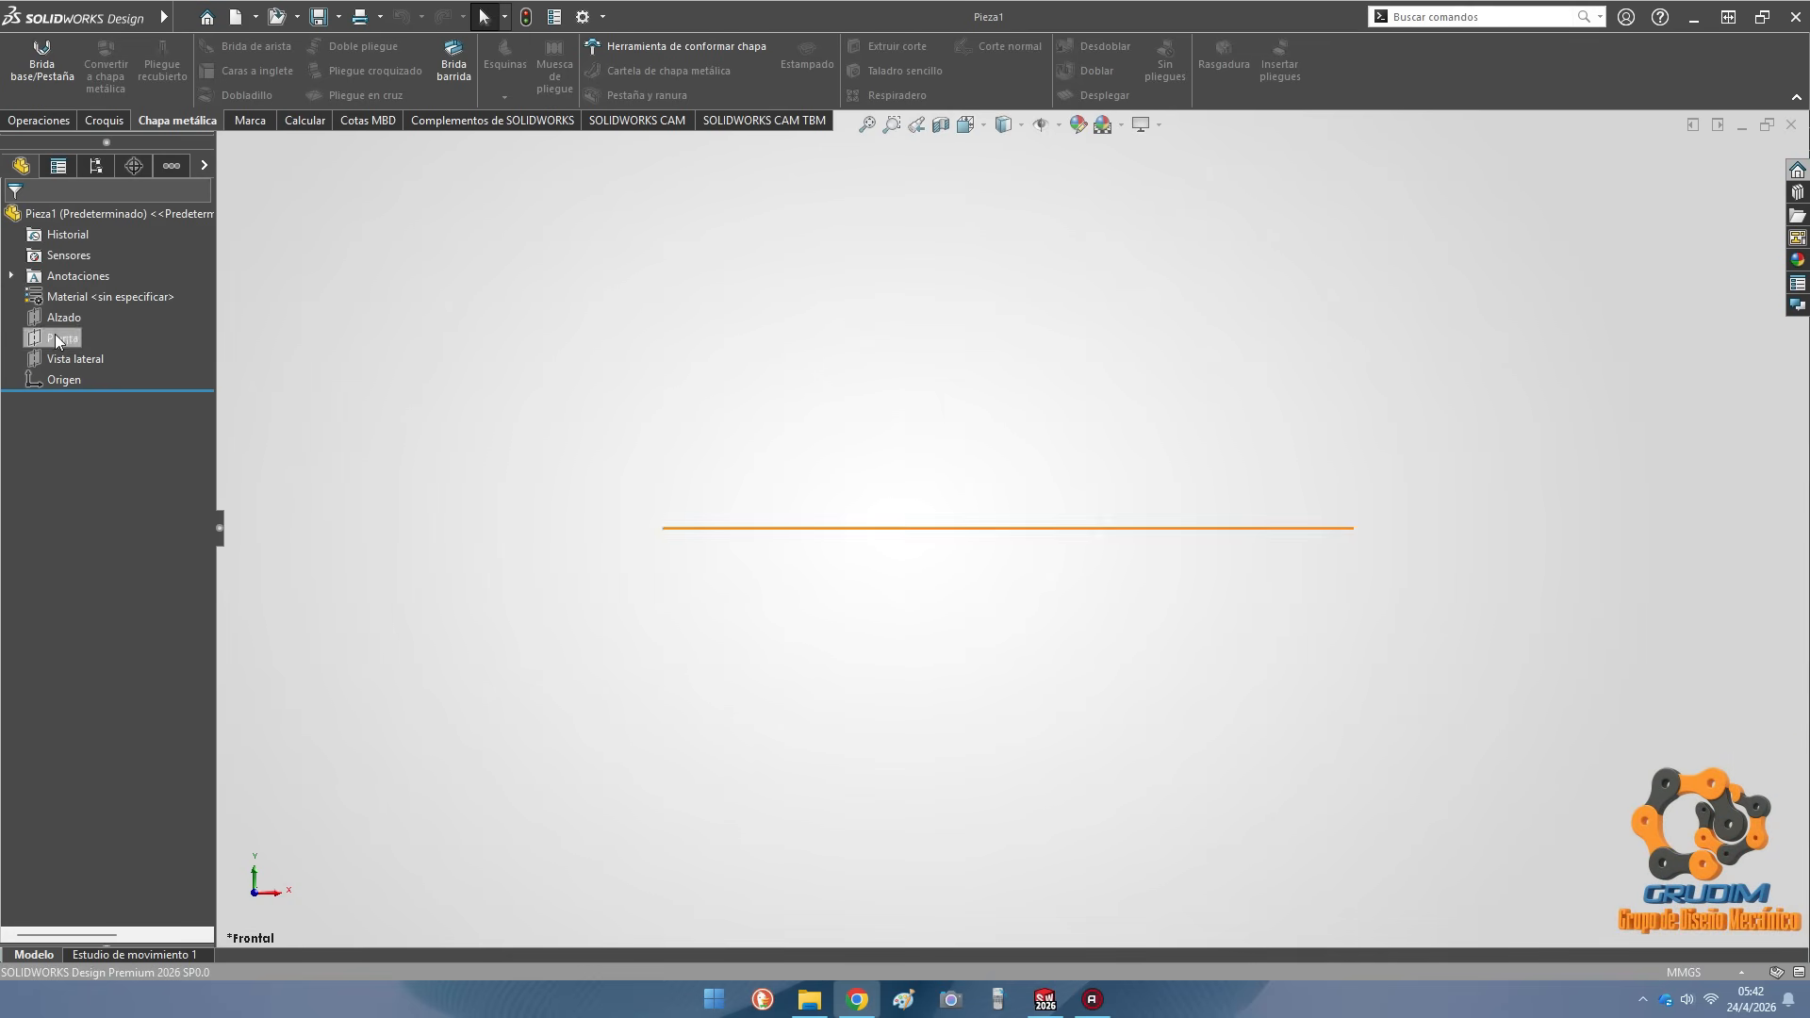
{"action": "right_click", "coordinate": [767, 396]}
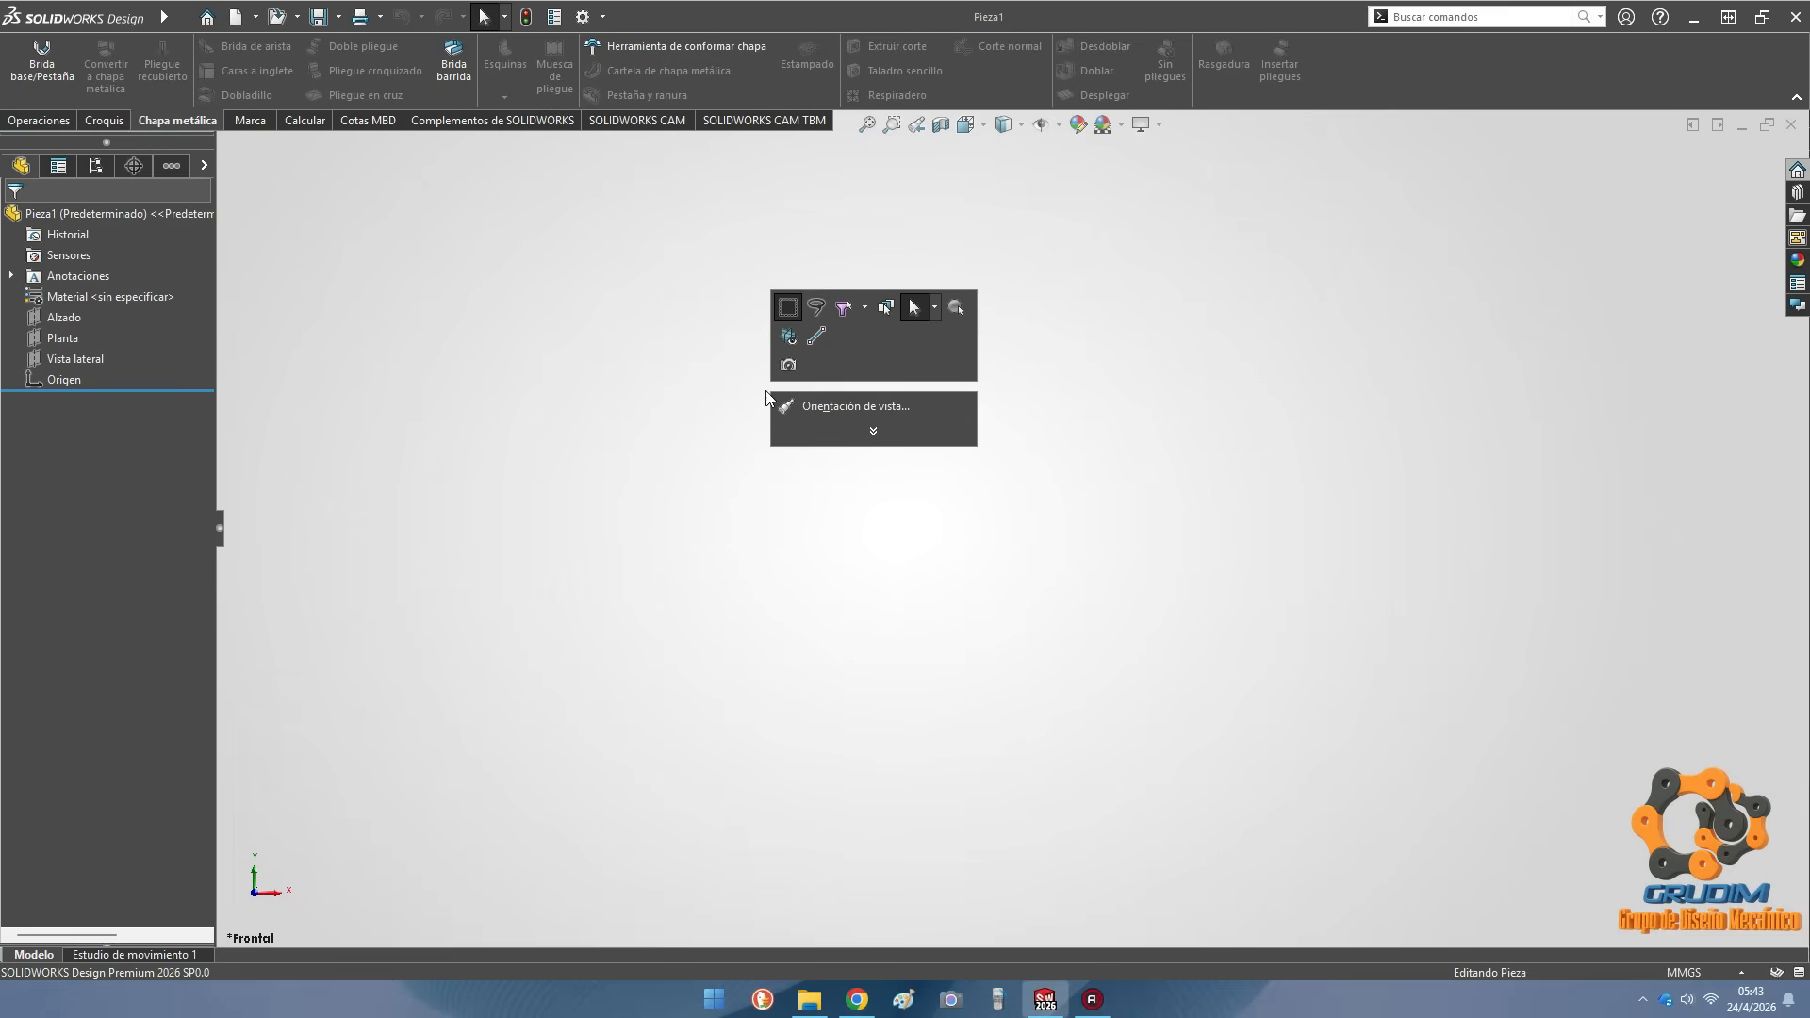
{"action": "left_click", "coordinate": [795, 341]}
{"action": "middle_click_drag", "start_coordinate": [723, 414], "coordinate": [997, 349]}
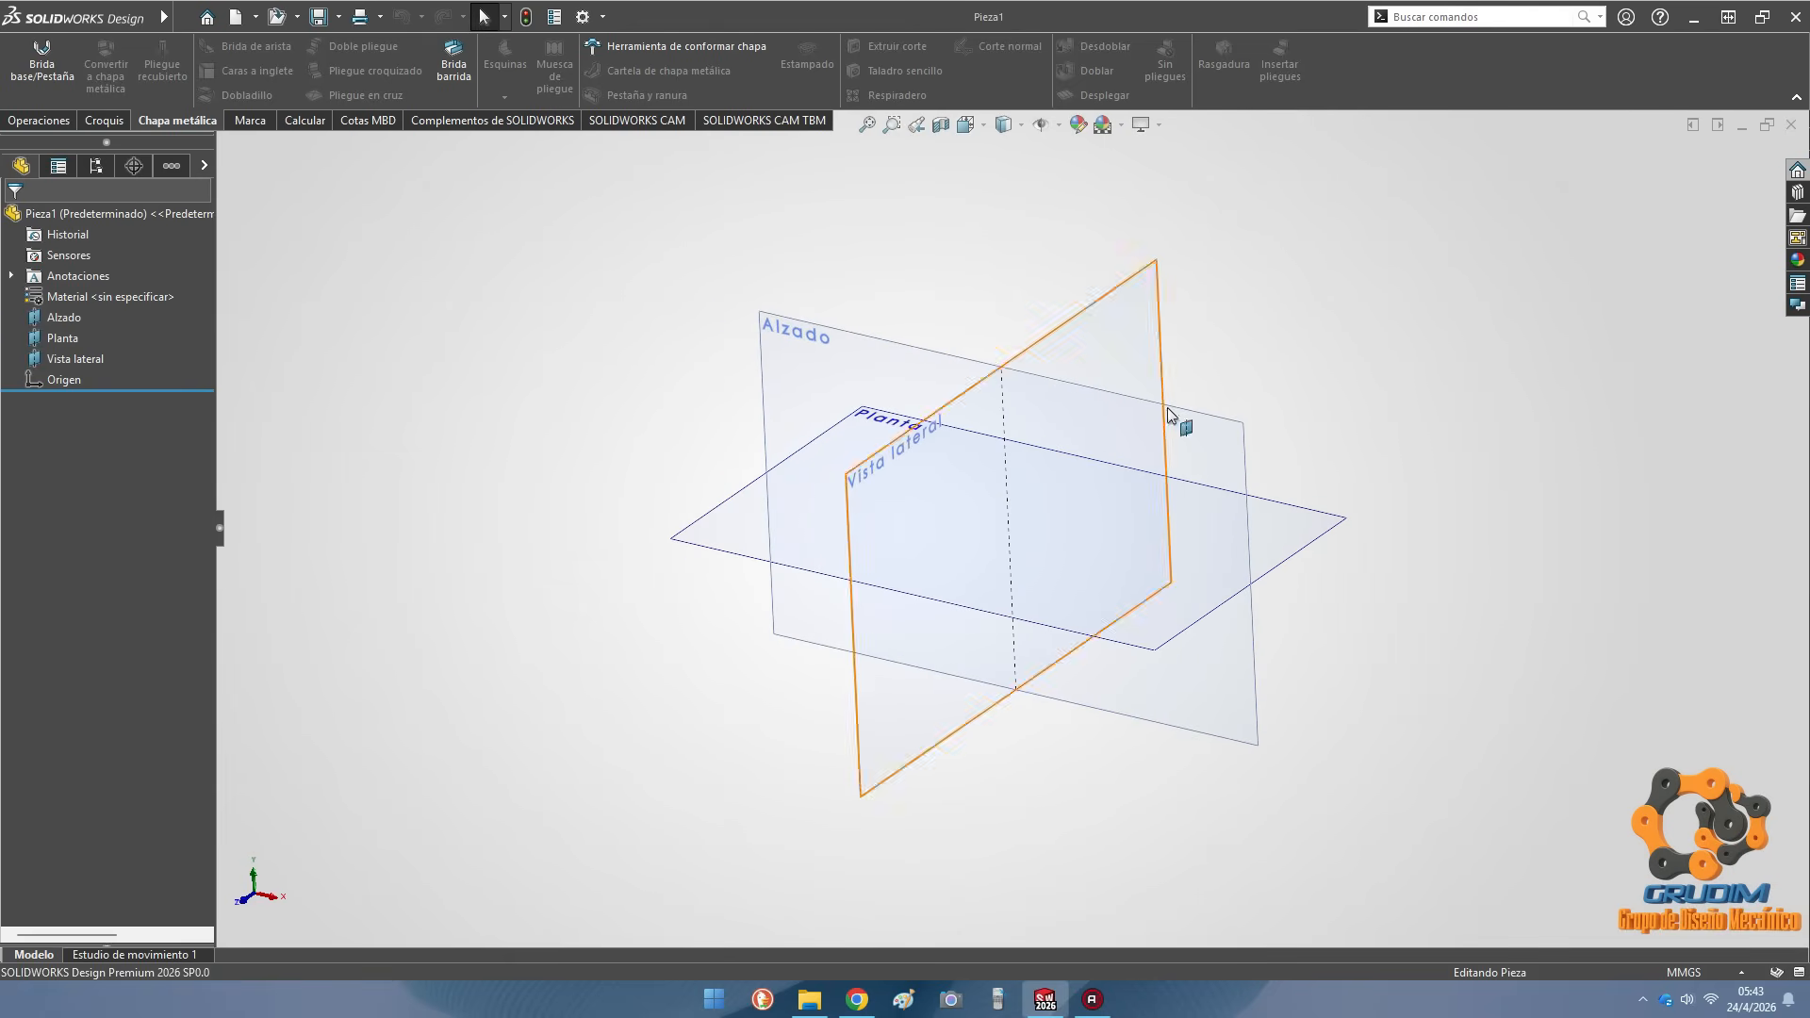
On the Alzado plane, sketch a vertical line about 33 mm long upward from the origin
{"action": "left_click", "coordinate": [81, 317]}
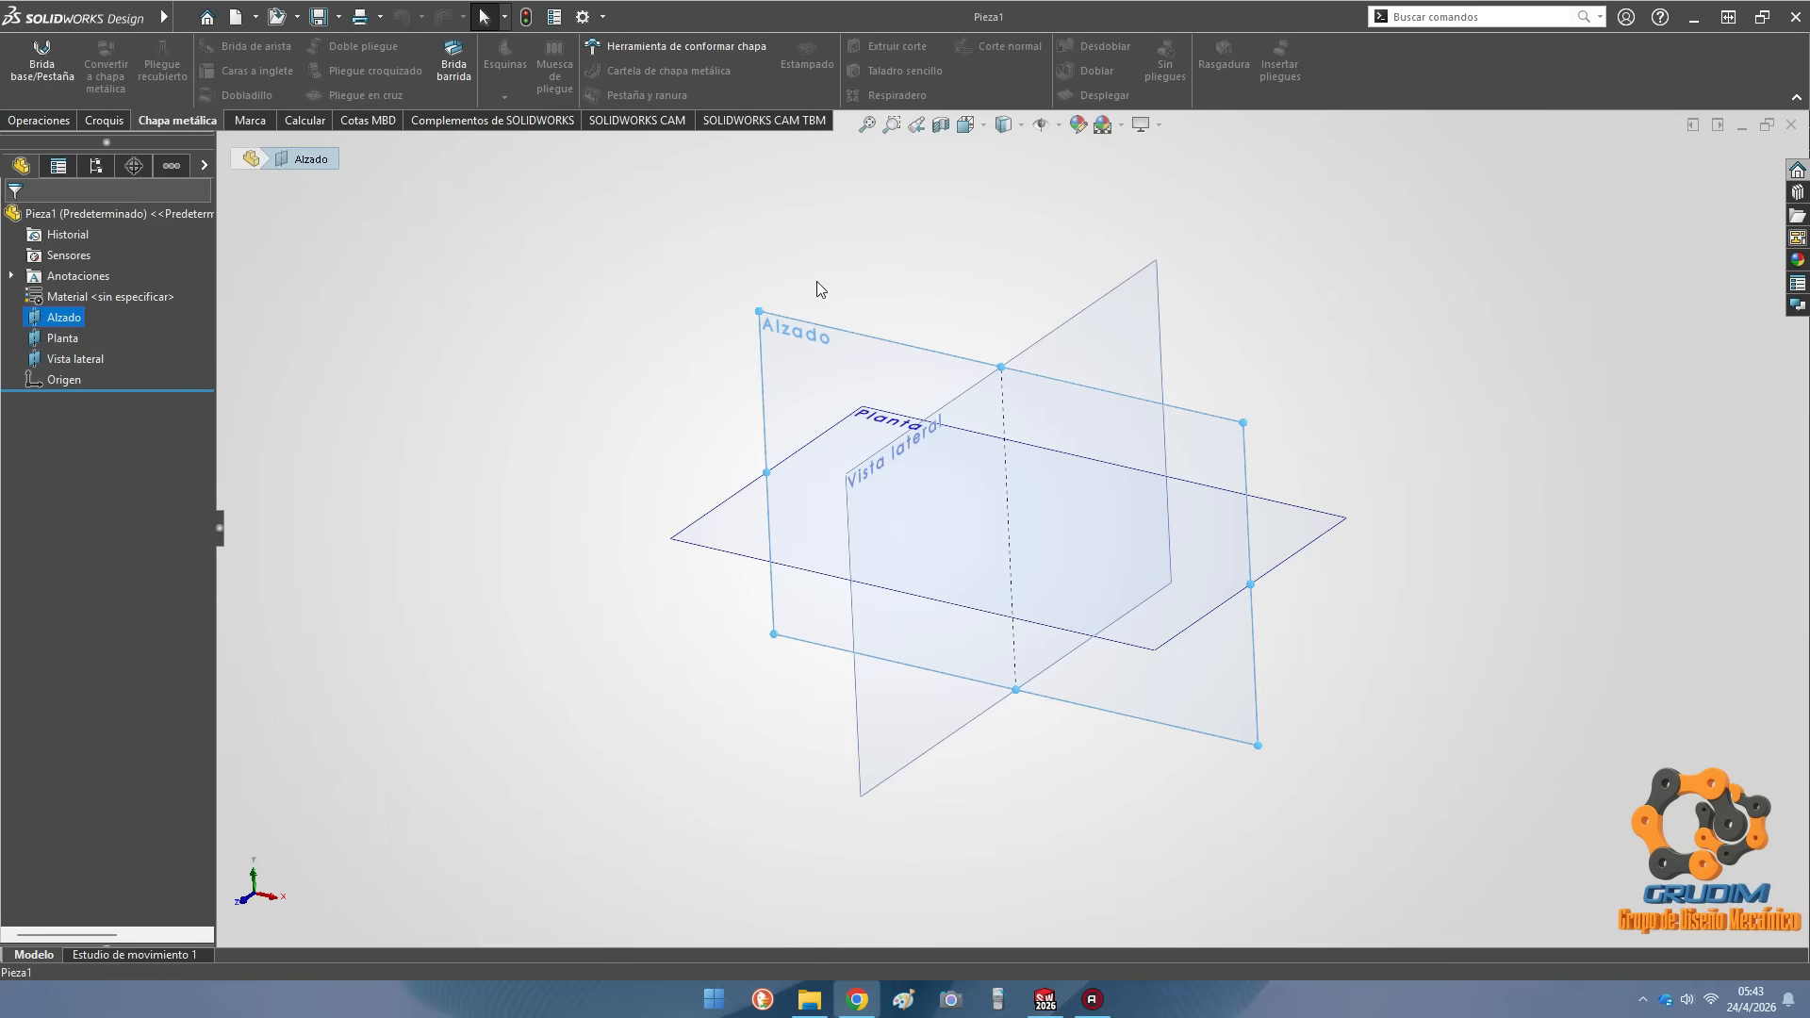
{"action": "left_click", "coordinate": [922, 256]}
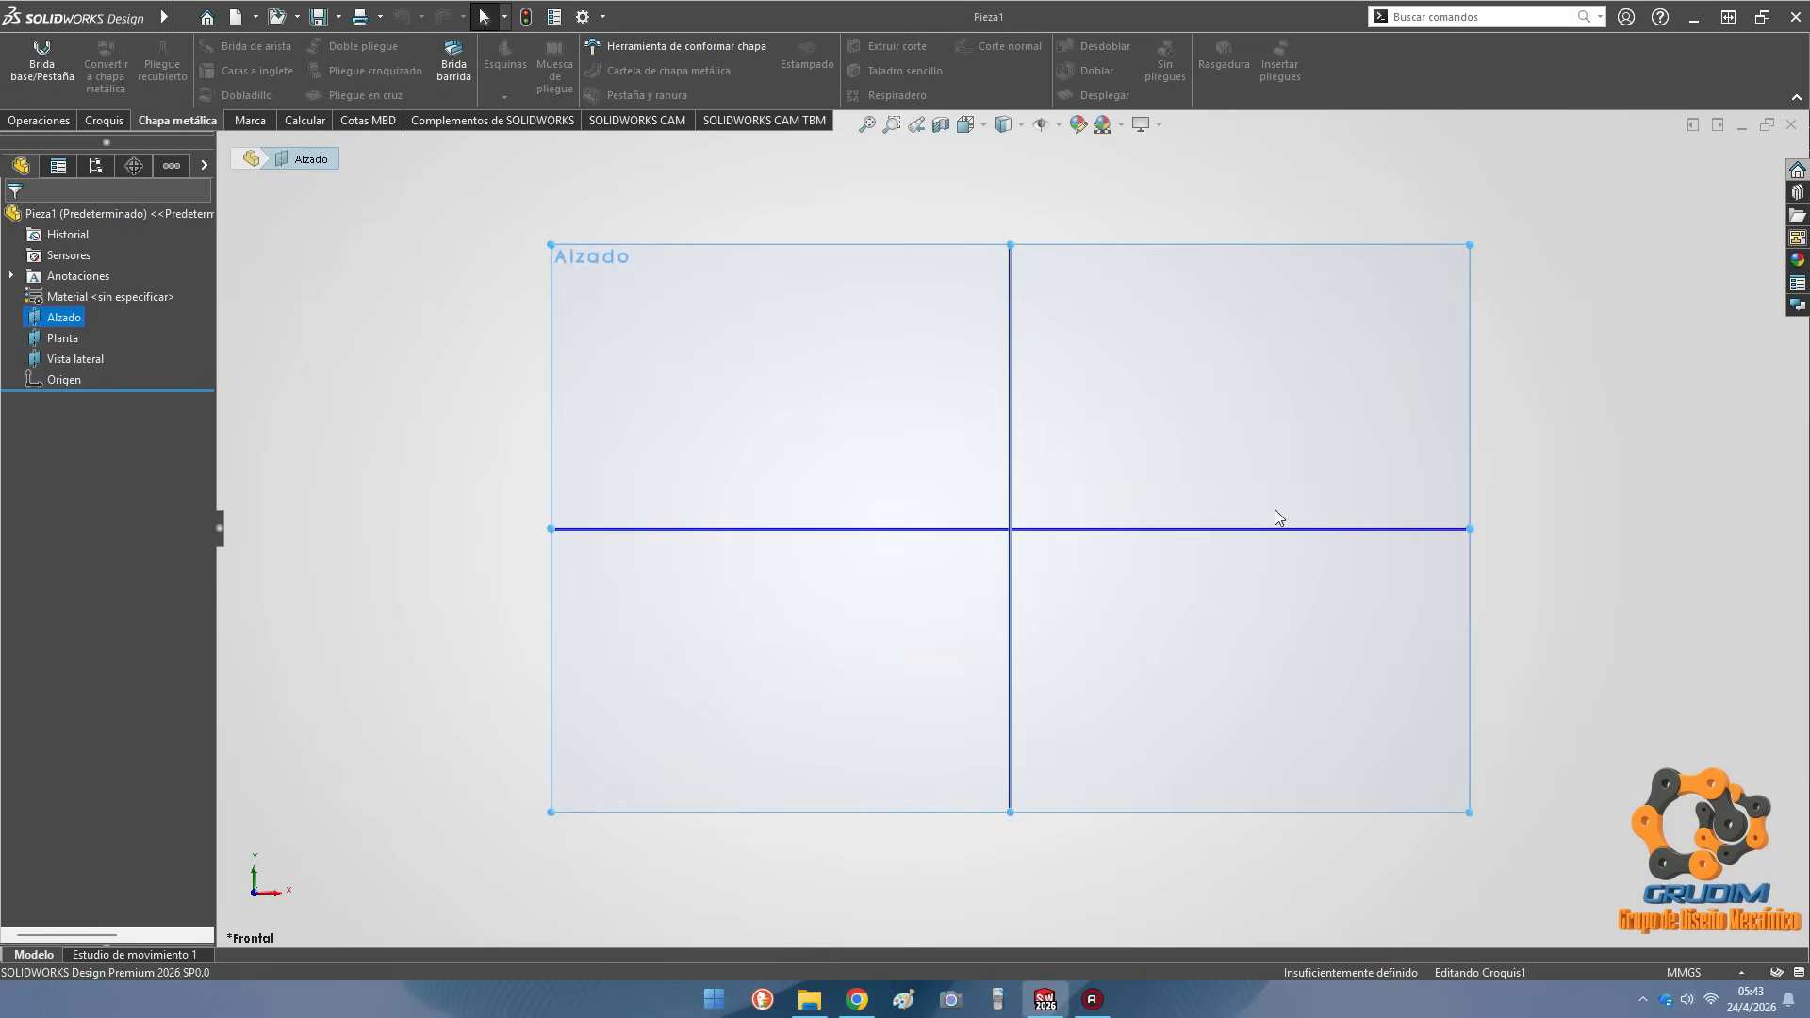
{"action": "key", "text": "l"}
{"action": "left_click_drag", "start_coordinate": [1010, 528], "coordinate": [1012, 357]}
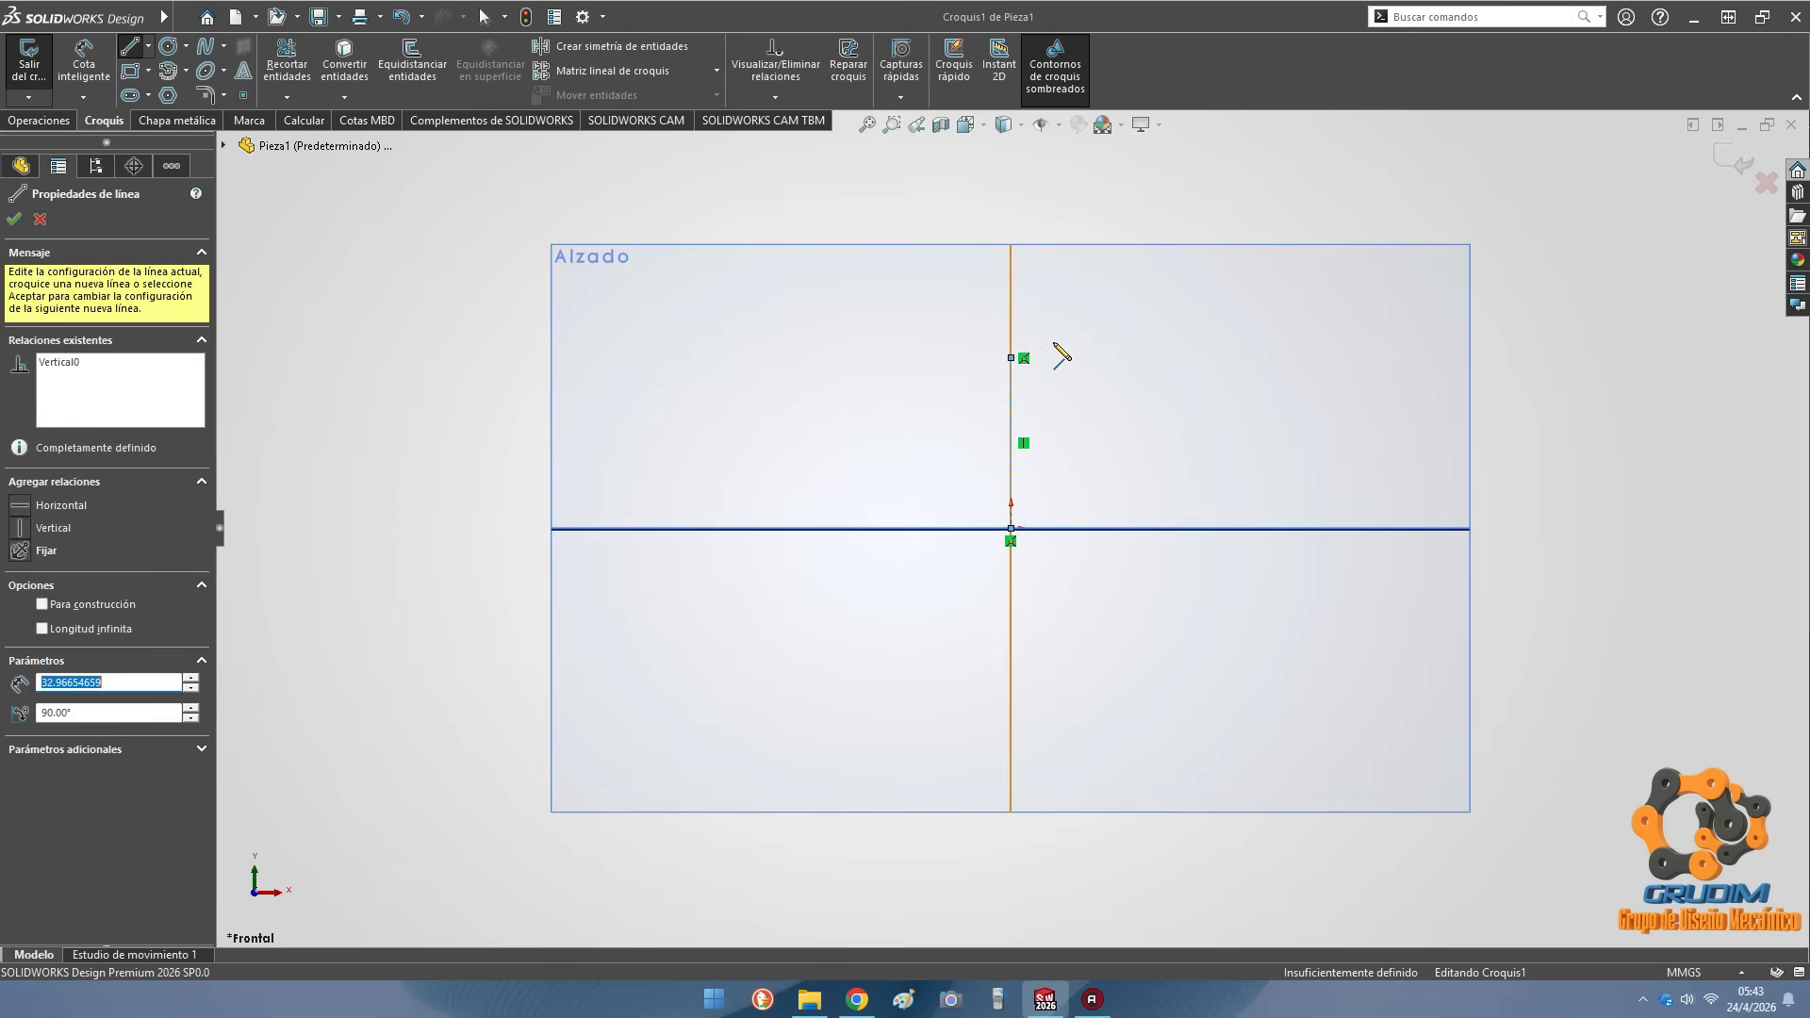
{"action": "key", "text": "Escape"}
{"action": "right_click", "coordinate": [1264, 302]}
{"action": "left_click", "coordinate": [1280, 242]}
{"action": "scroll", "coordinate": [1027, 434], "scroll_direction": "up", "scroll_amount": 1}
{"action": "left_click", "coordinate": [1012, 449]}
{"action": "key", "text": "Escape"}
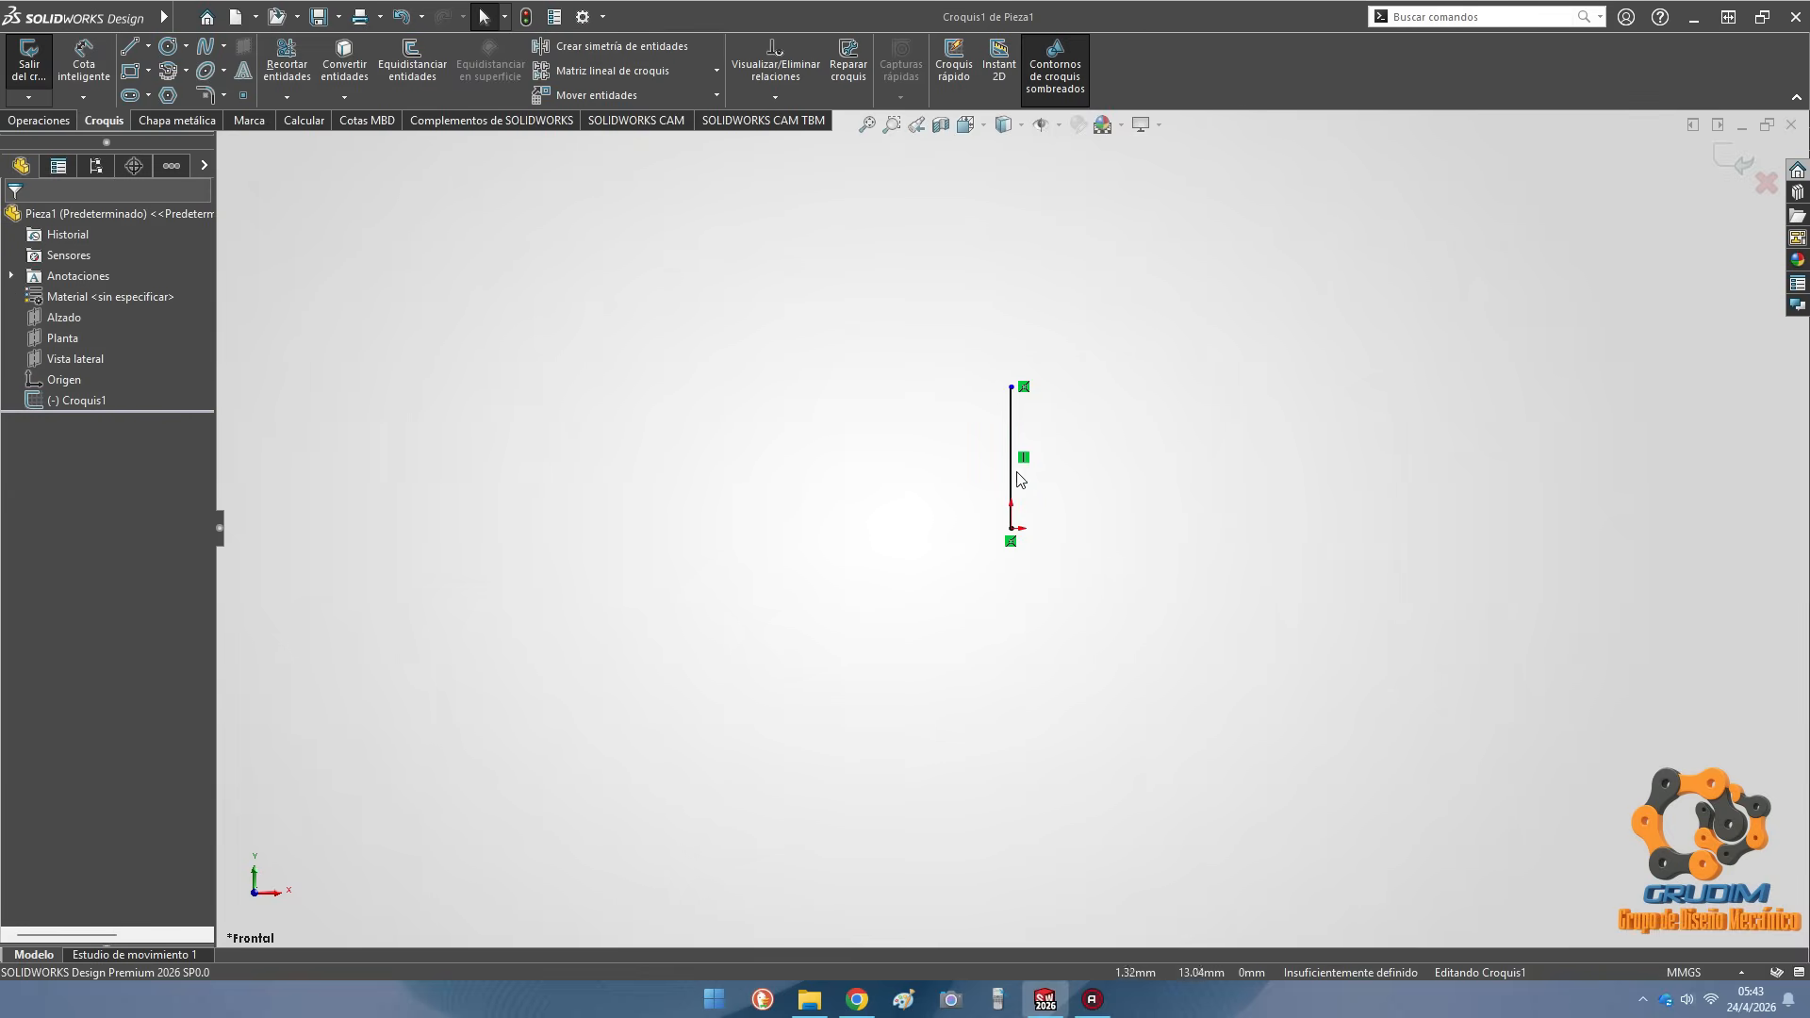
Dimension the vertical line to 850 mm and close the sketch
{"action": "key", "text": "alt+Tab"}
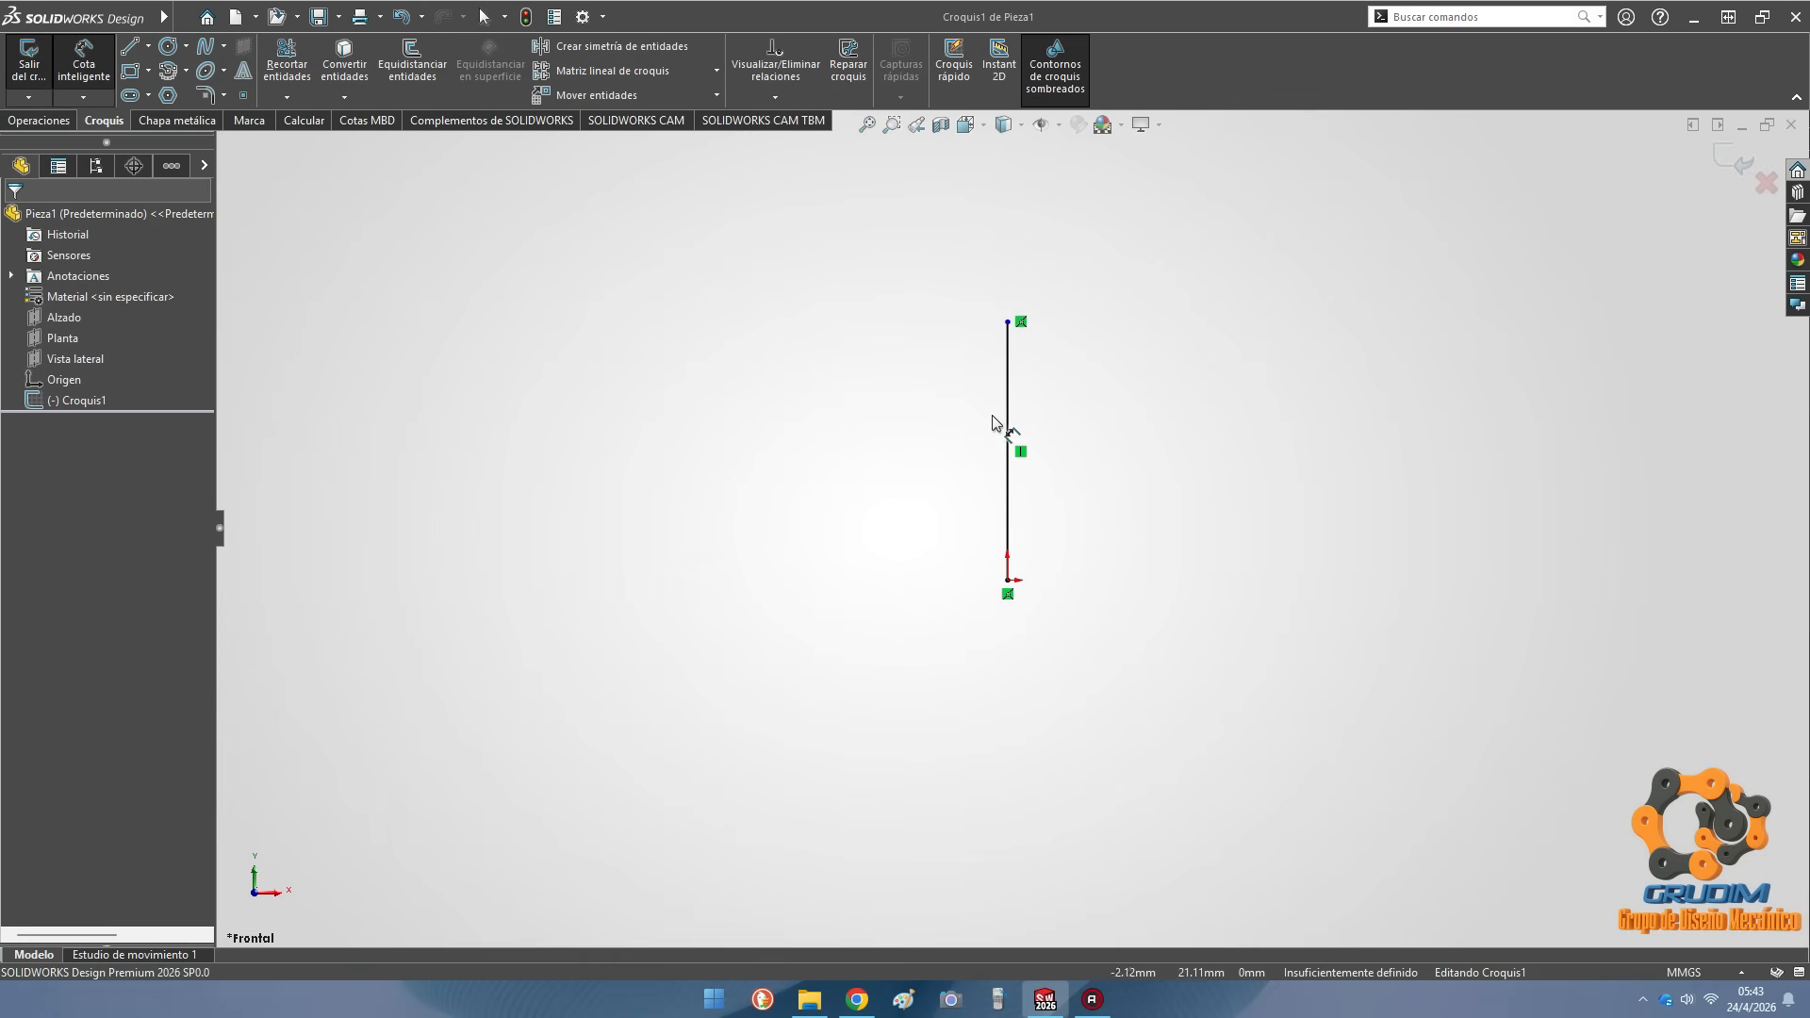
{"action": "left_click", "coordinate": [995, 426]}
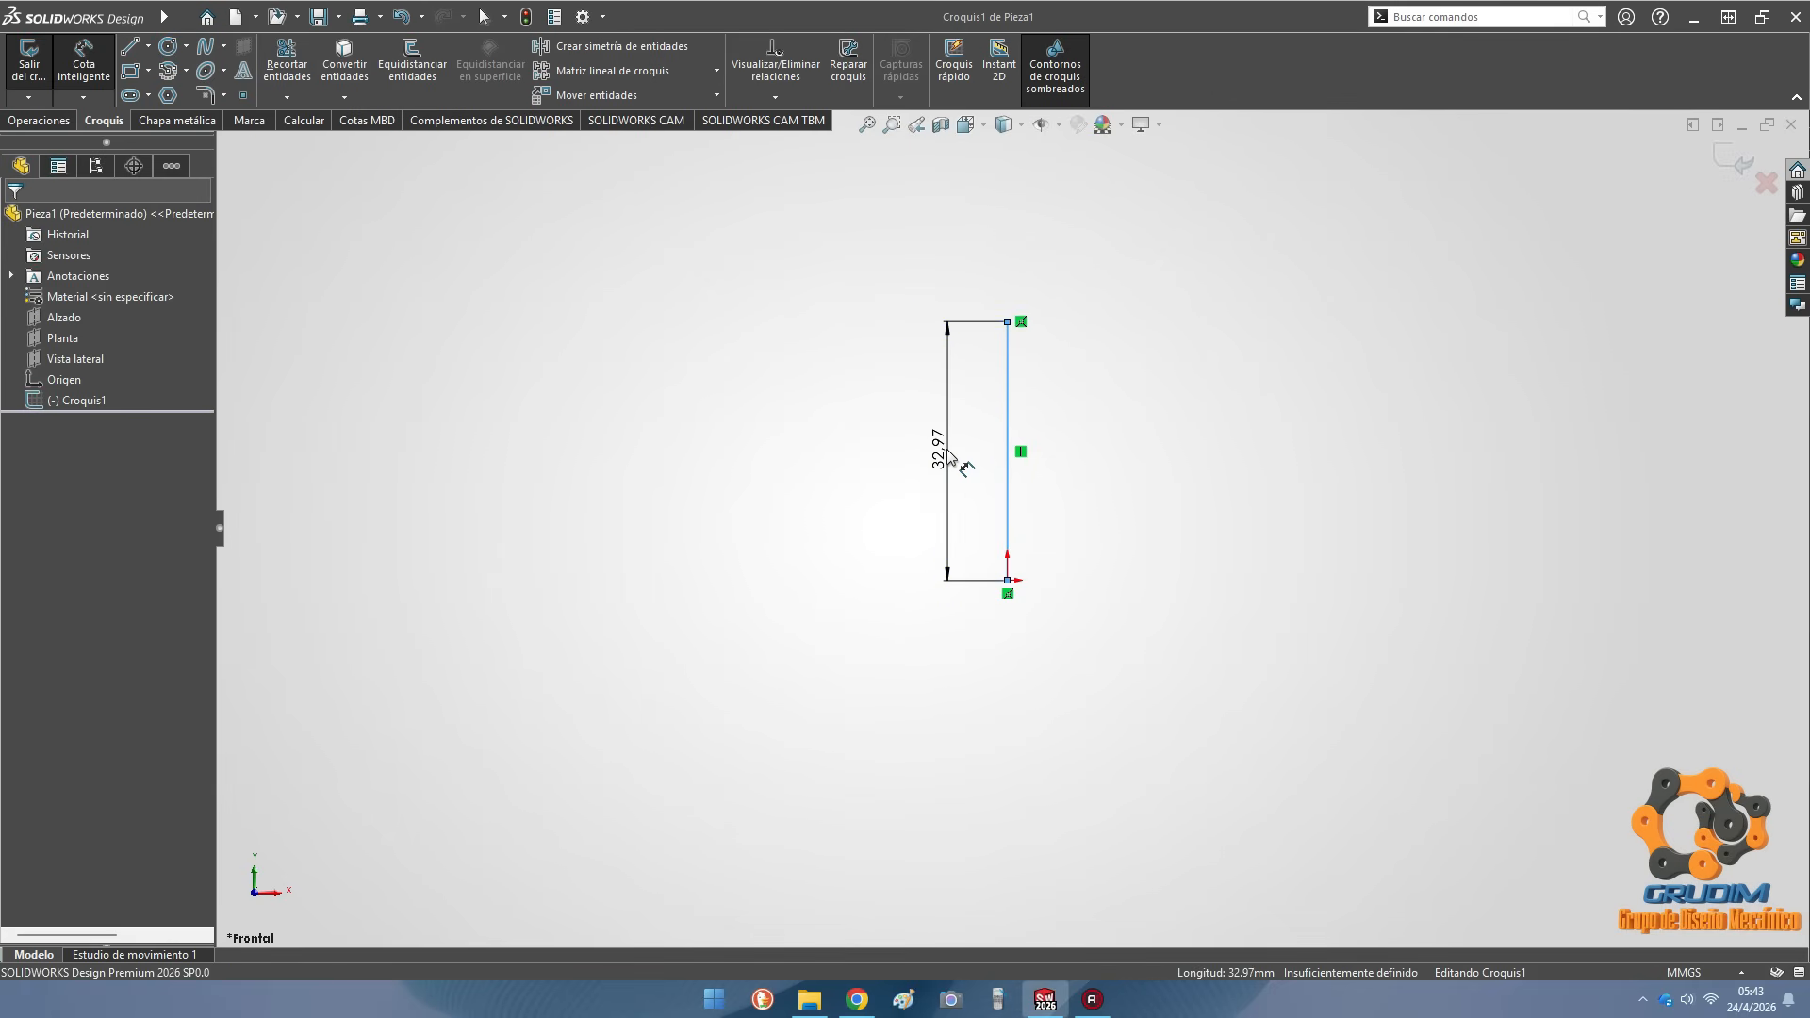
{"action": "left_click", "coordinate": [950, 457]}
{"action": "type", "text": "85"}
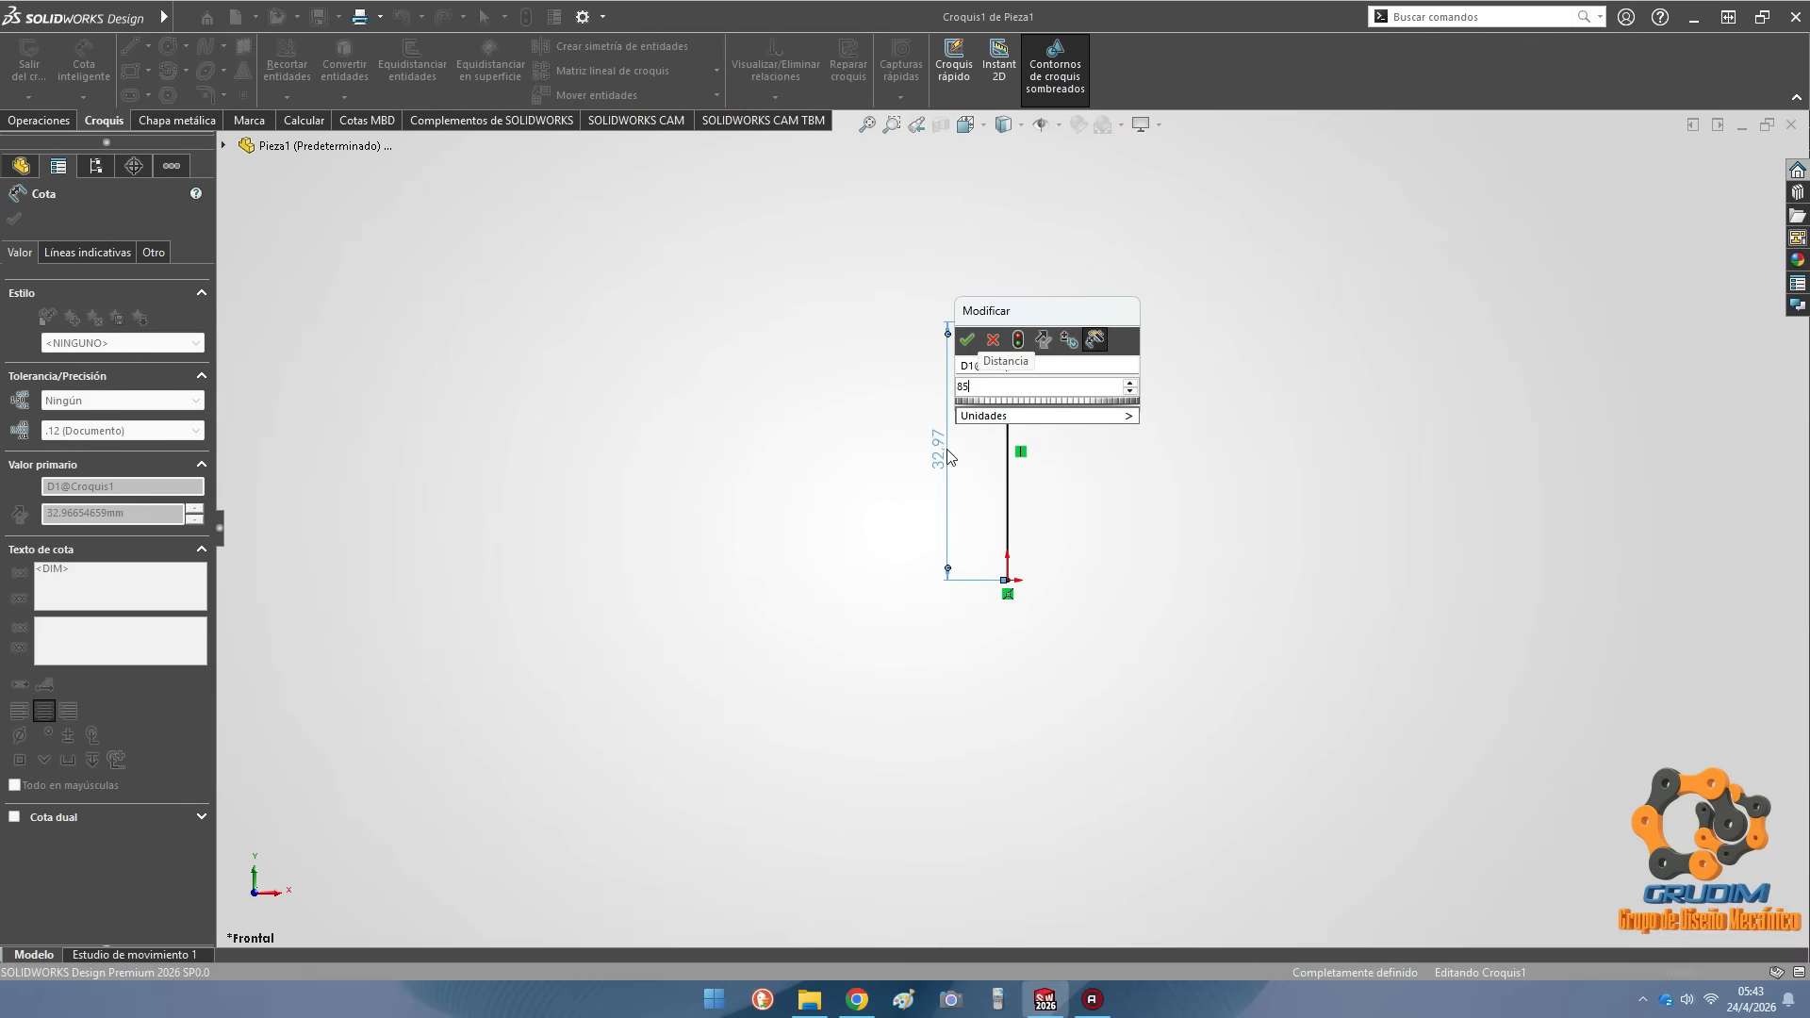
{"action": "key", "text": "Return"}
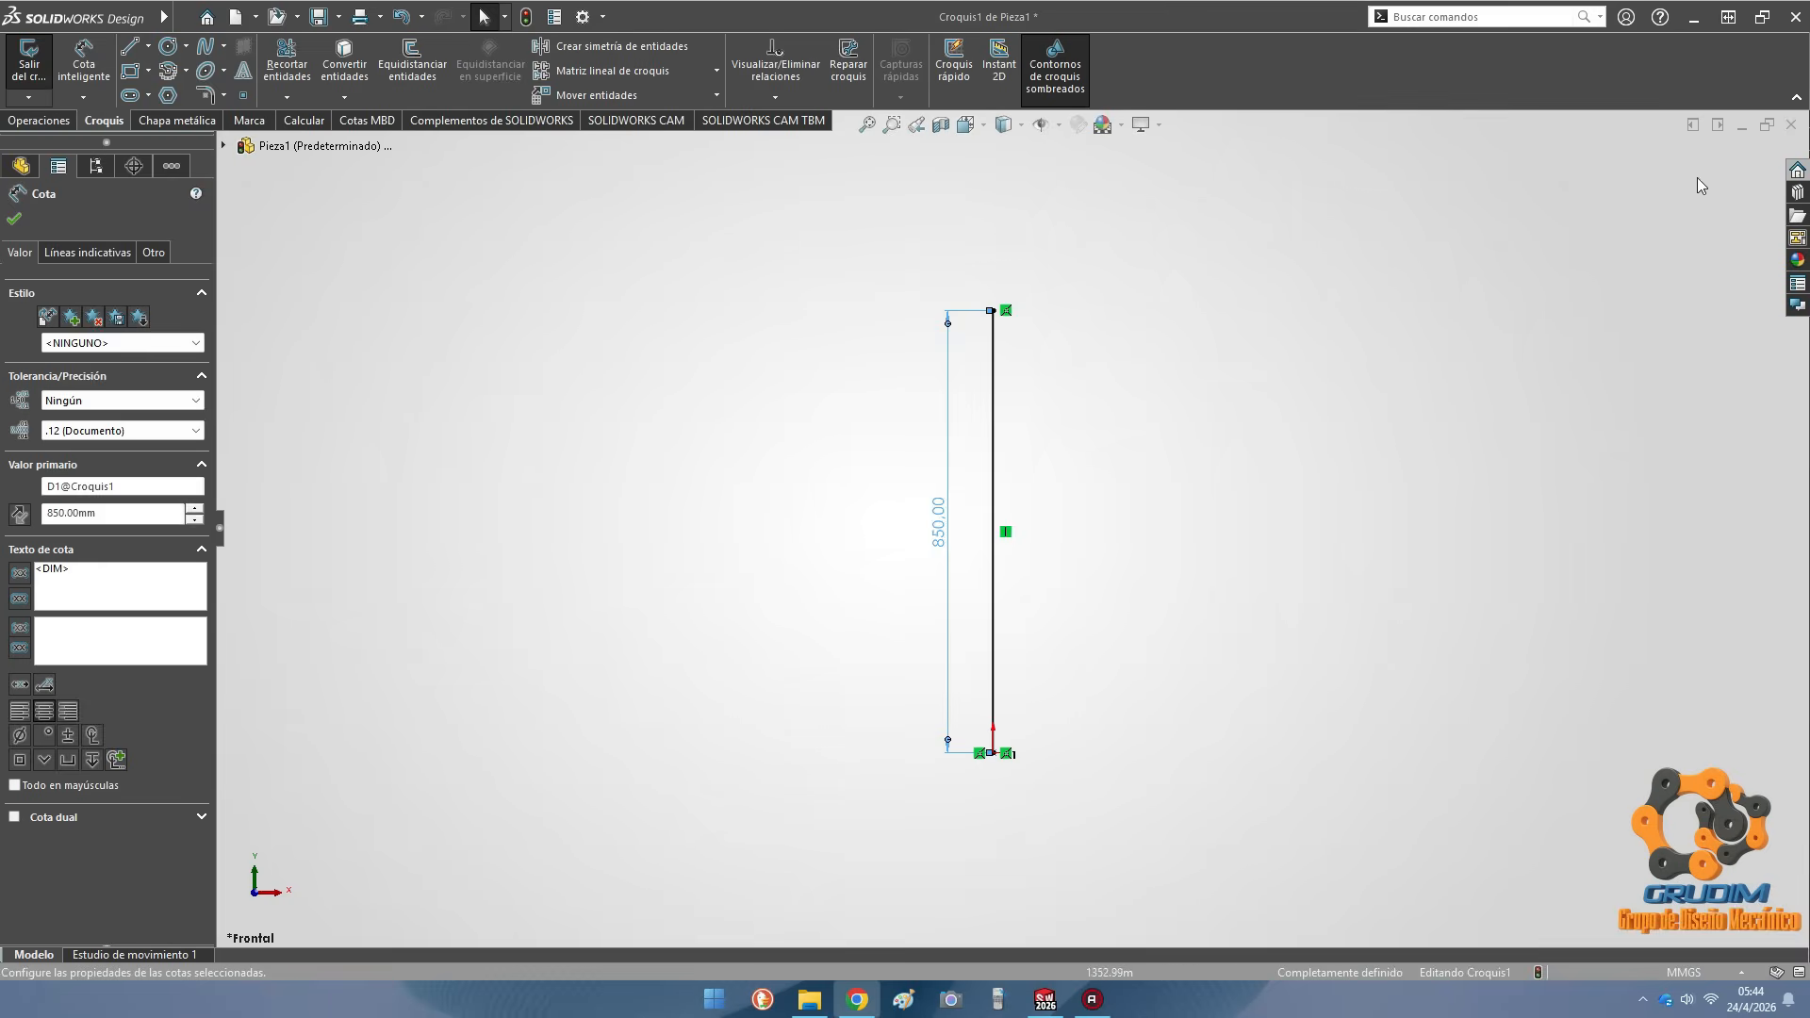
{"action": "left_click", "coordinate": [1674, 223]}
{"action": "left_click", "coordinate": [1732, 158]}
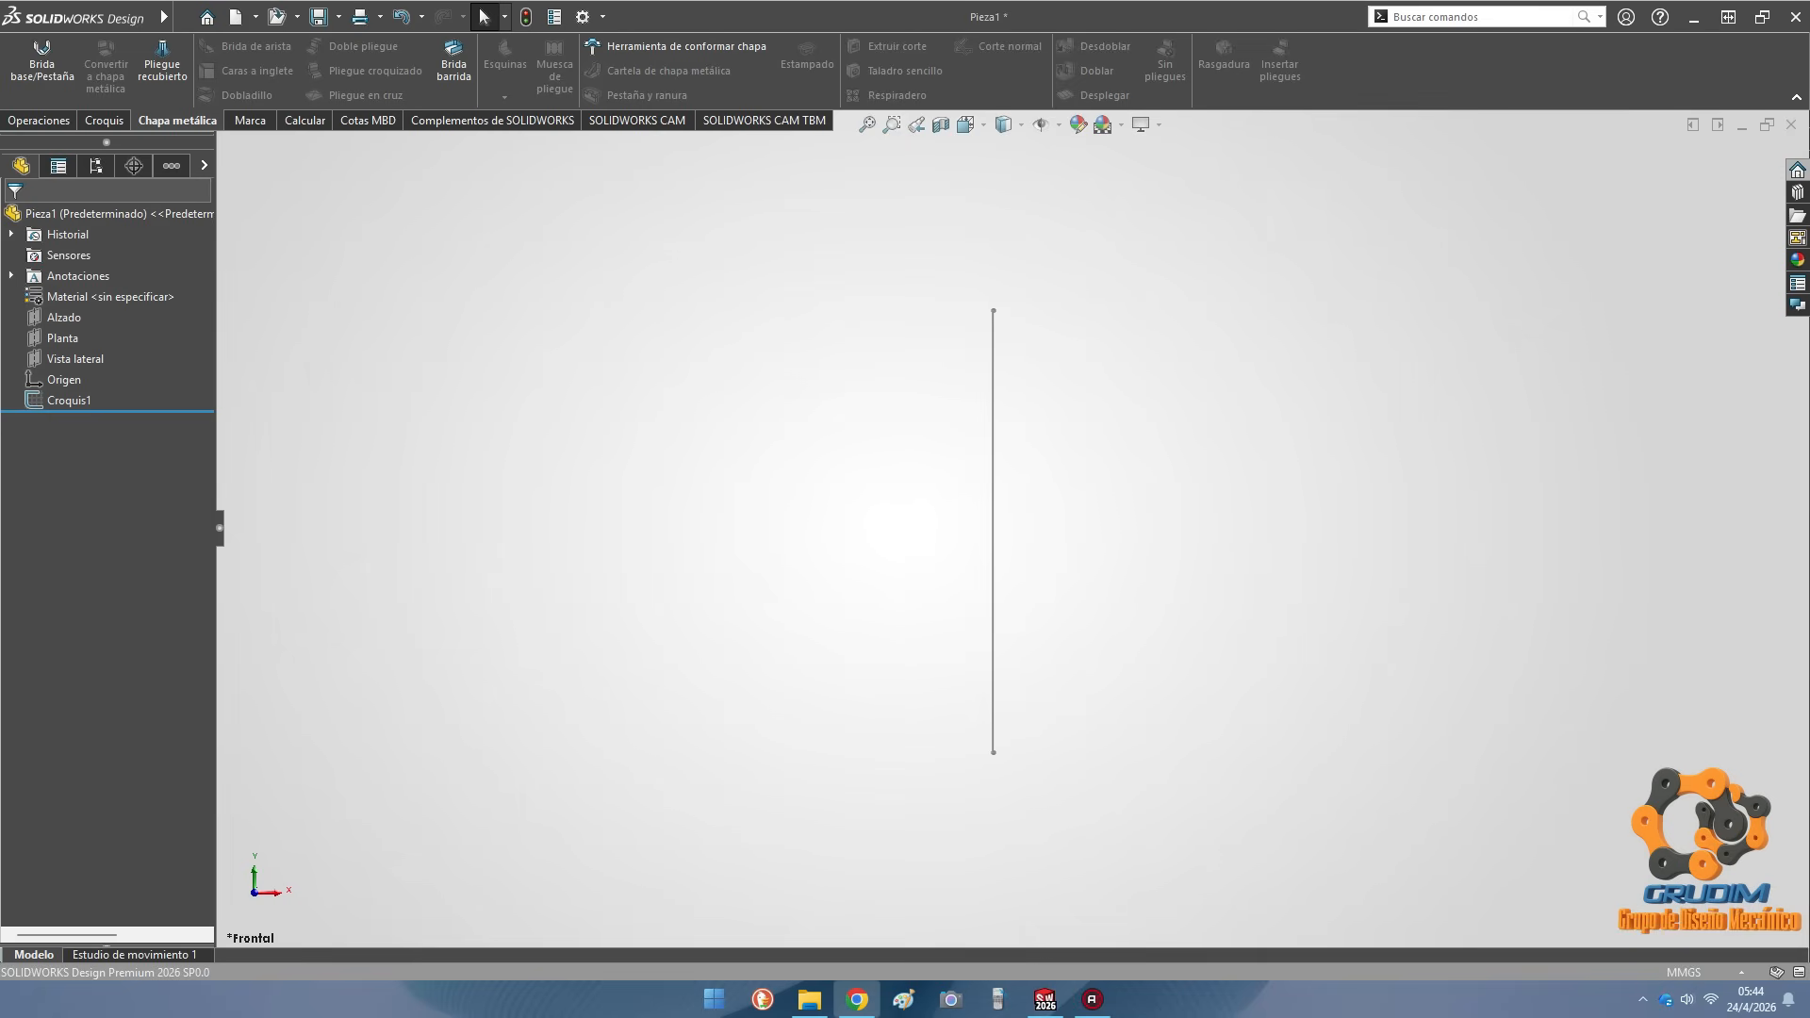
Add the Piezas soldadas tools to the command area, leaving out the Sistema estructural tools
{"action": "right_click", "coordinate": [182, 128]}
{"action": "mouse_move", "coordinate": [242, 176]}
{"action": "left_click", "coordinate": [541, 294]}
{"action": "right_click", "coordinate": [295, 121]}
{"action": "mouse_move", "coordinate": [387, 175]}
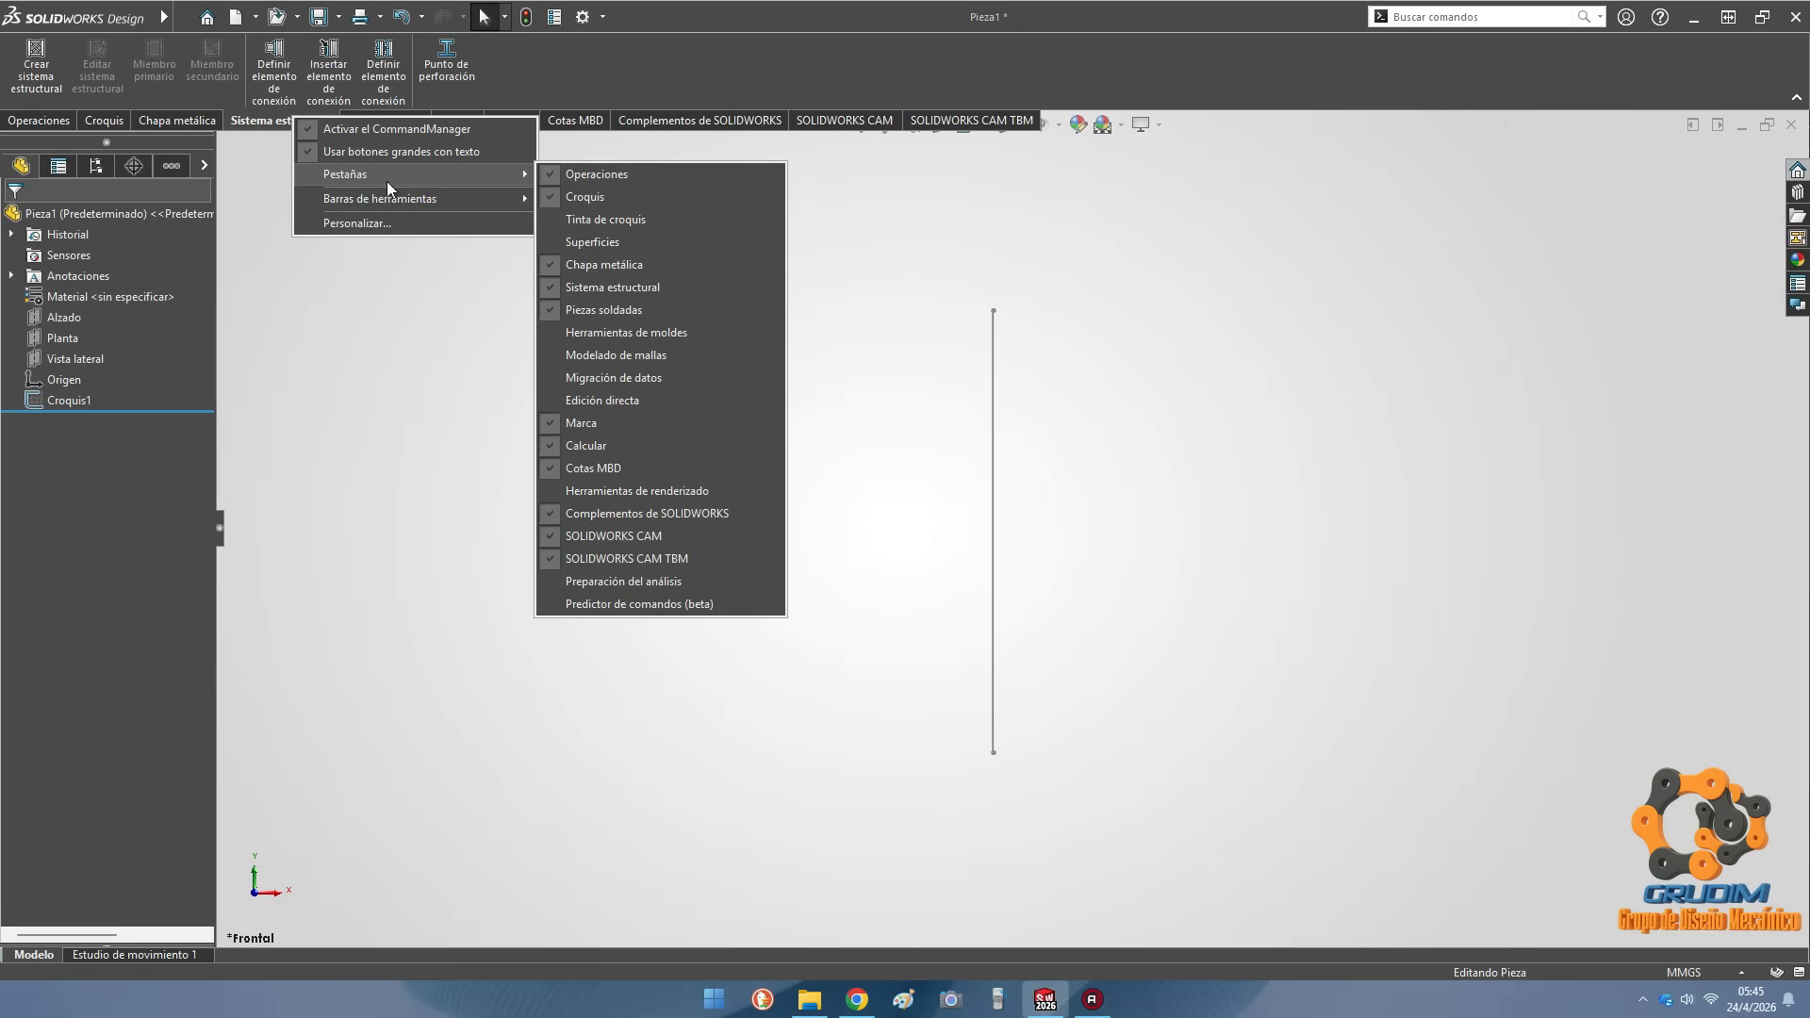
{"action": "left_click", "coordinate": [623, 286]}
{"action": "left_click", "coordinate": [283, 120]}
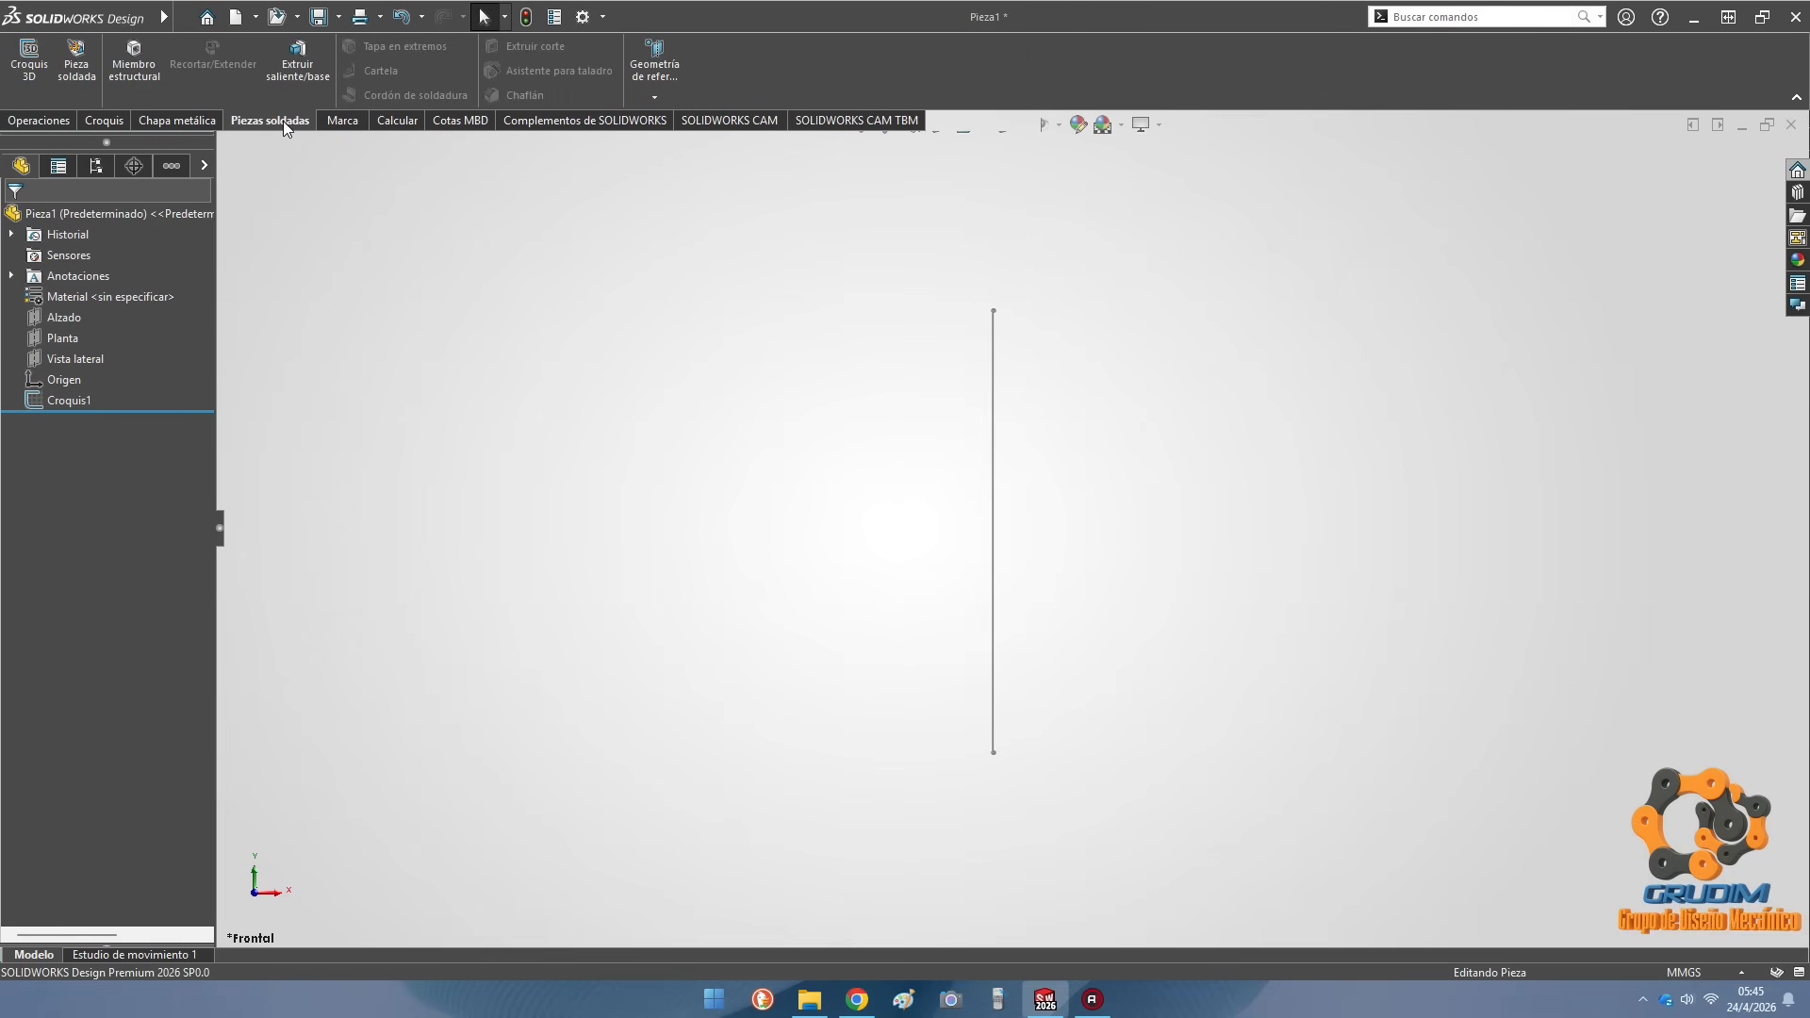
Define a structural member along the vertical line with standard jis, type h and size H SECTION 250 x 125 x 25
{"action": "left_click", "coordinate": [139, 68]}
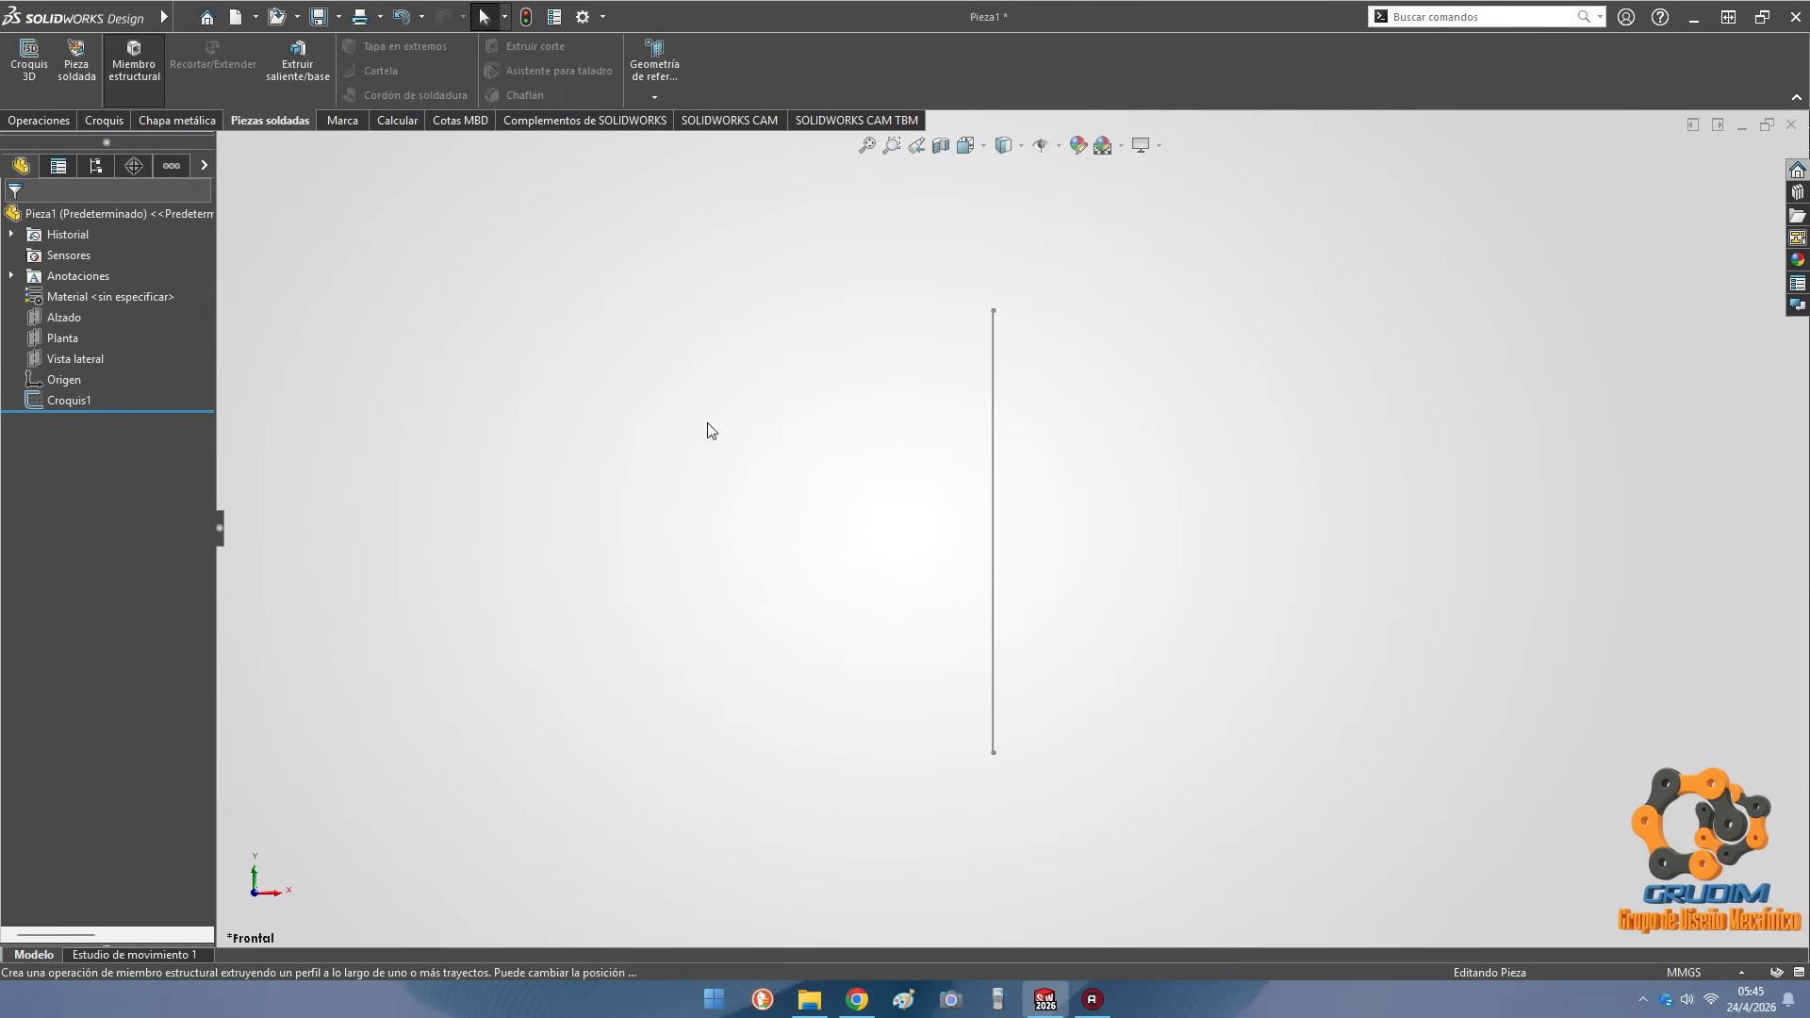
{"action": "left_click", "coordinate": [994, 464]}
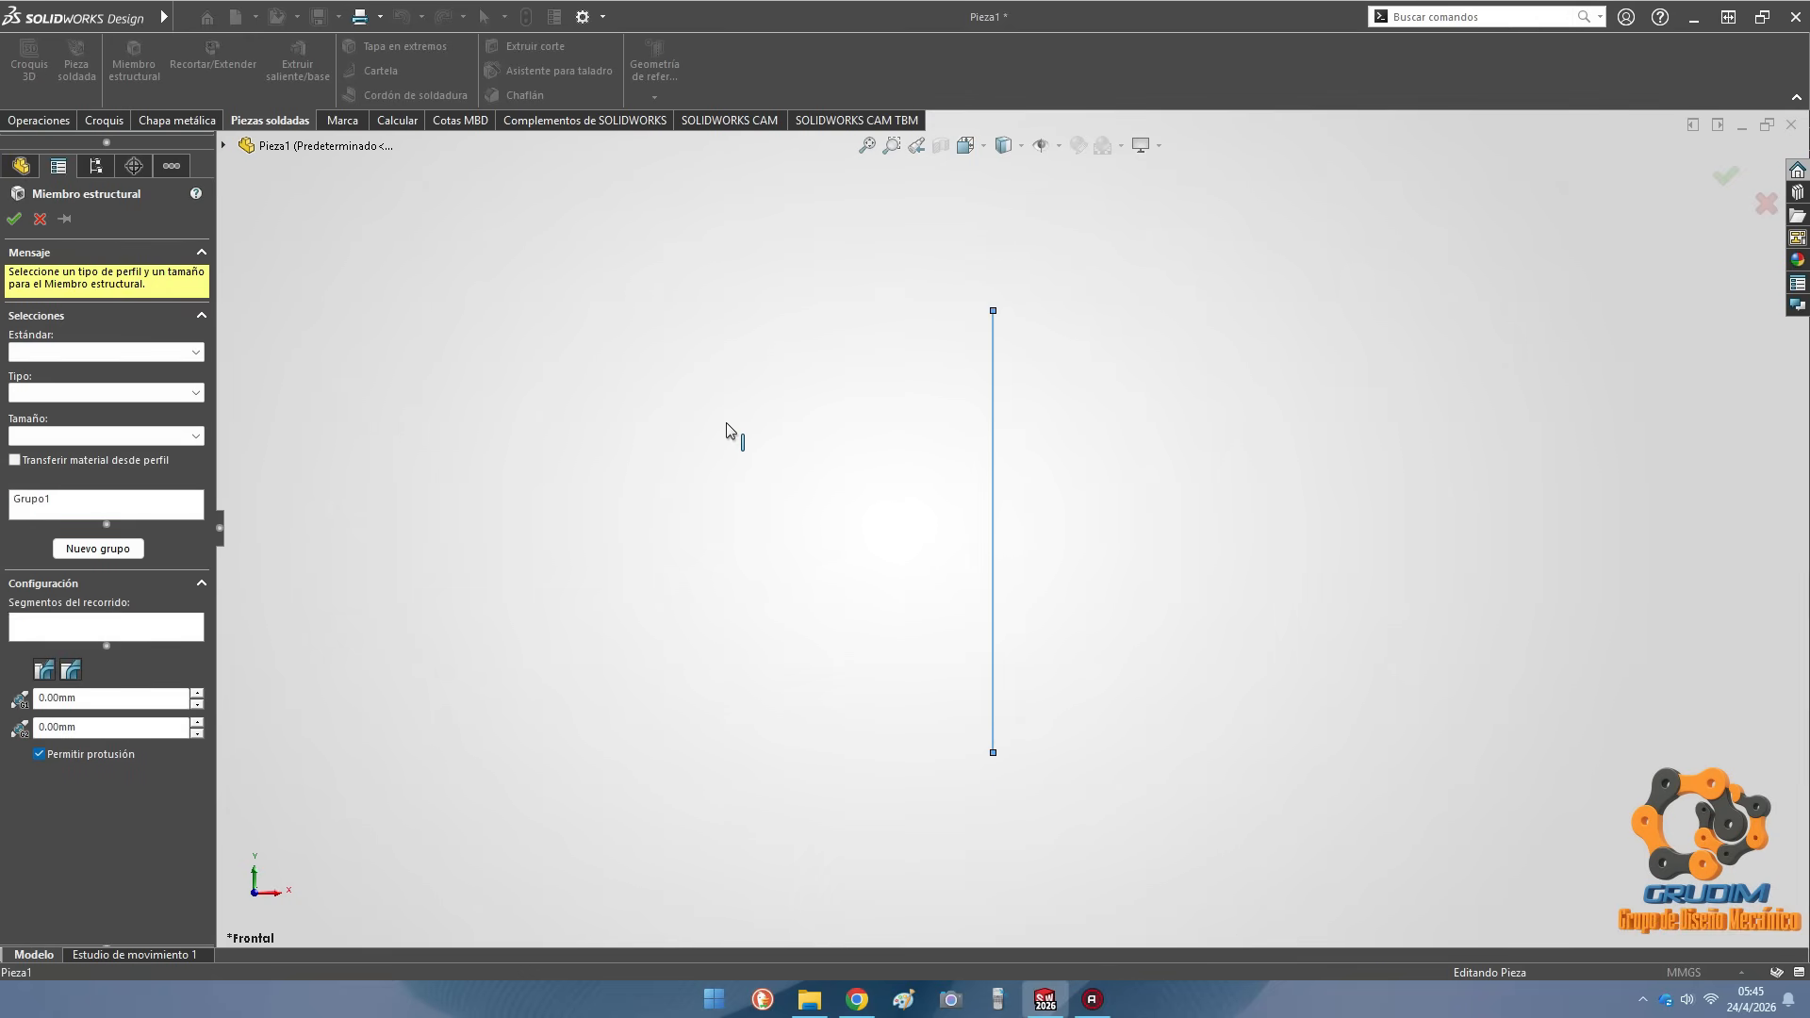
{"action": "left_click", "coordinate": [166, 353]}
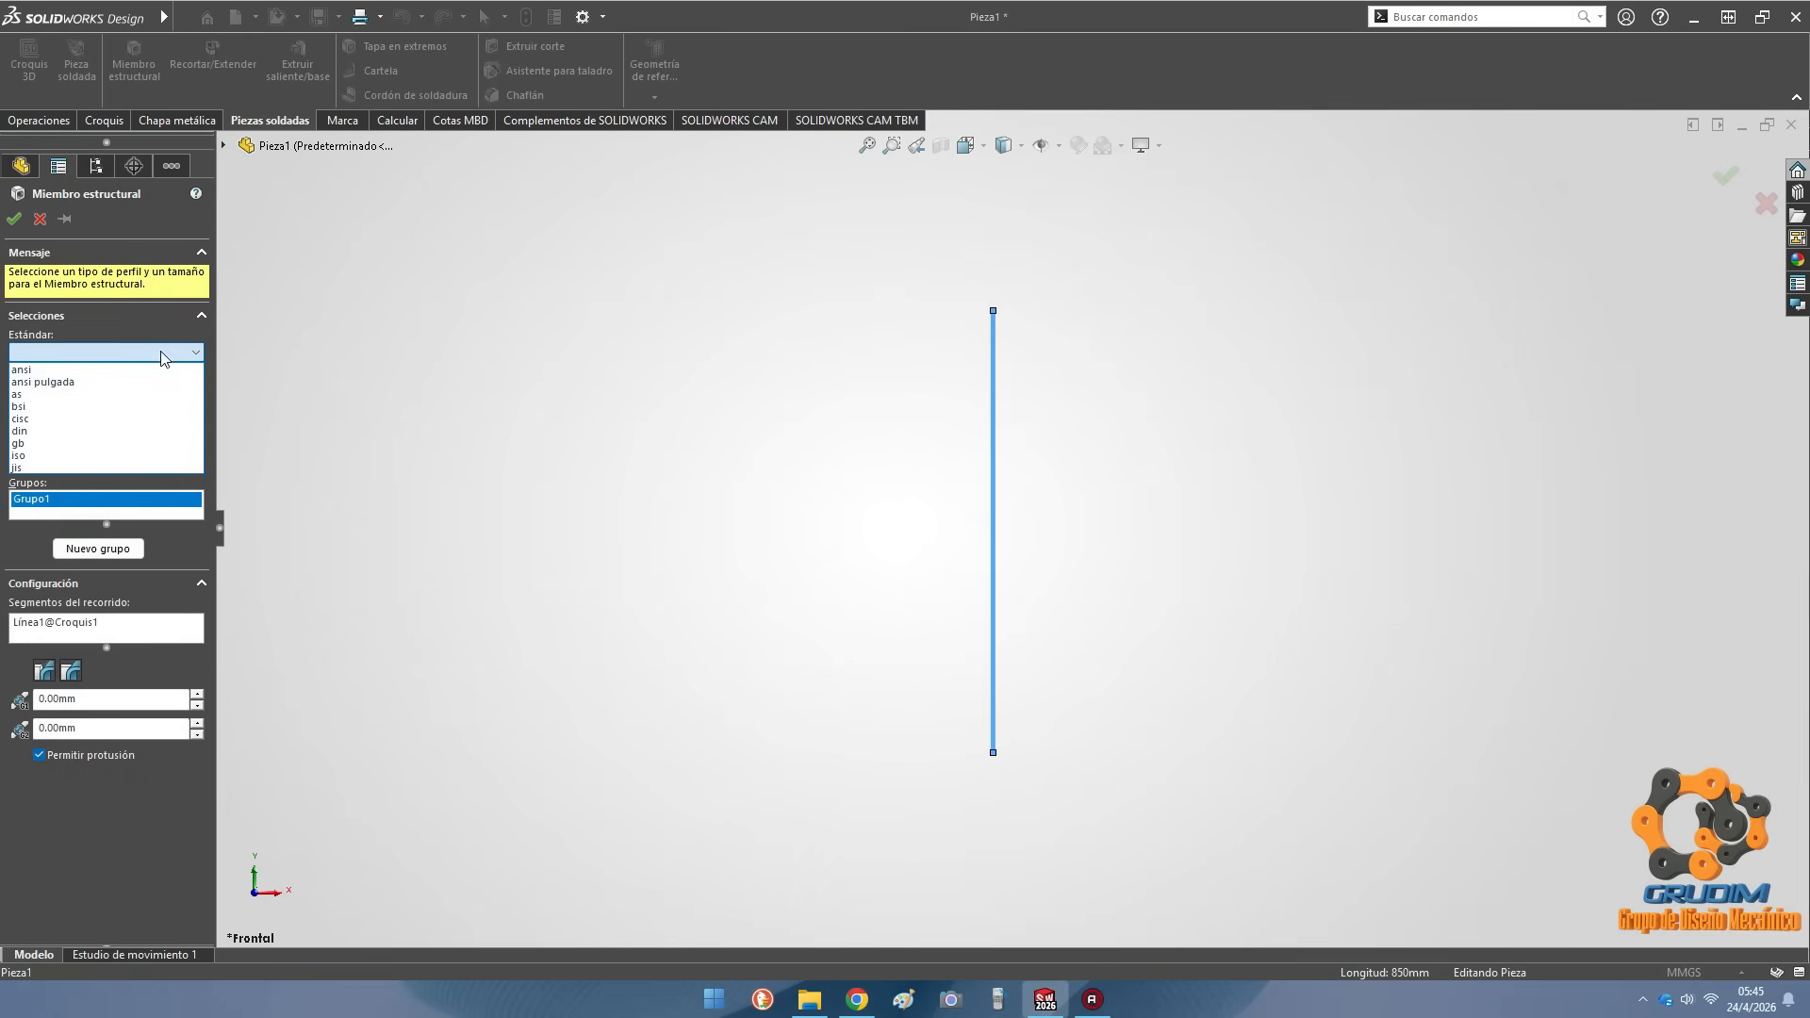
{"action": "left_click", "coordinate": [94, 464]}
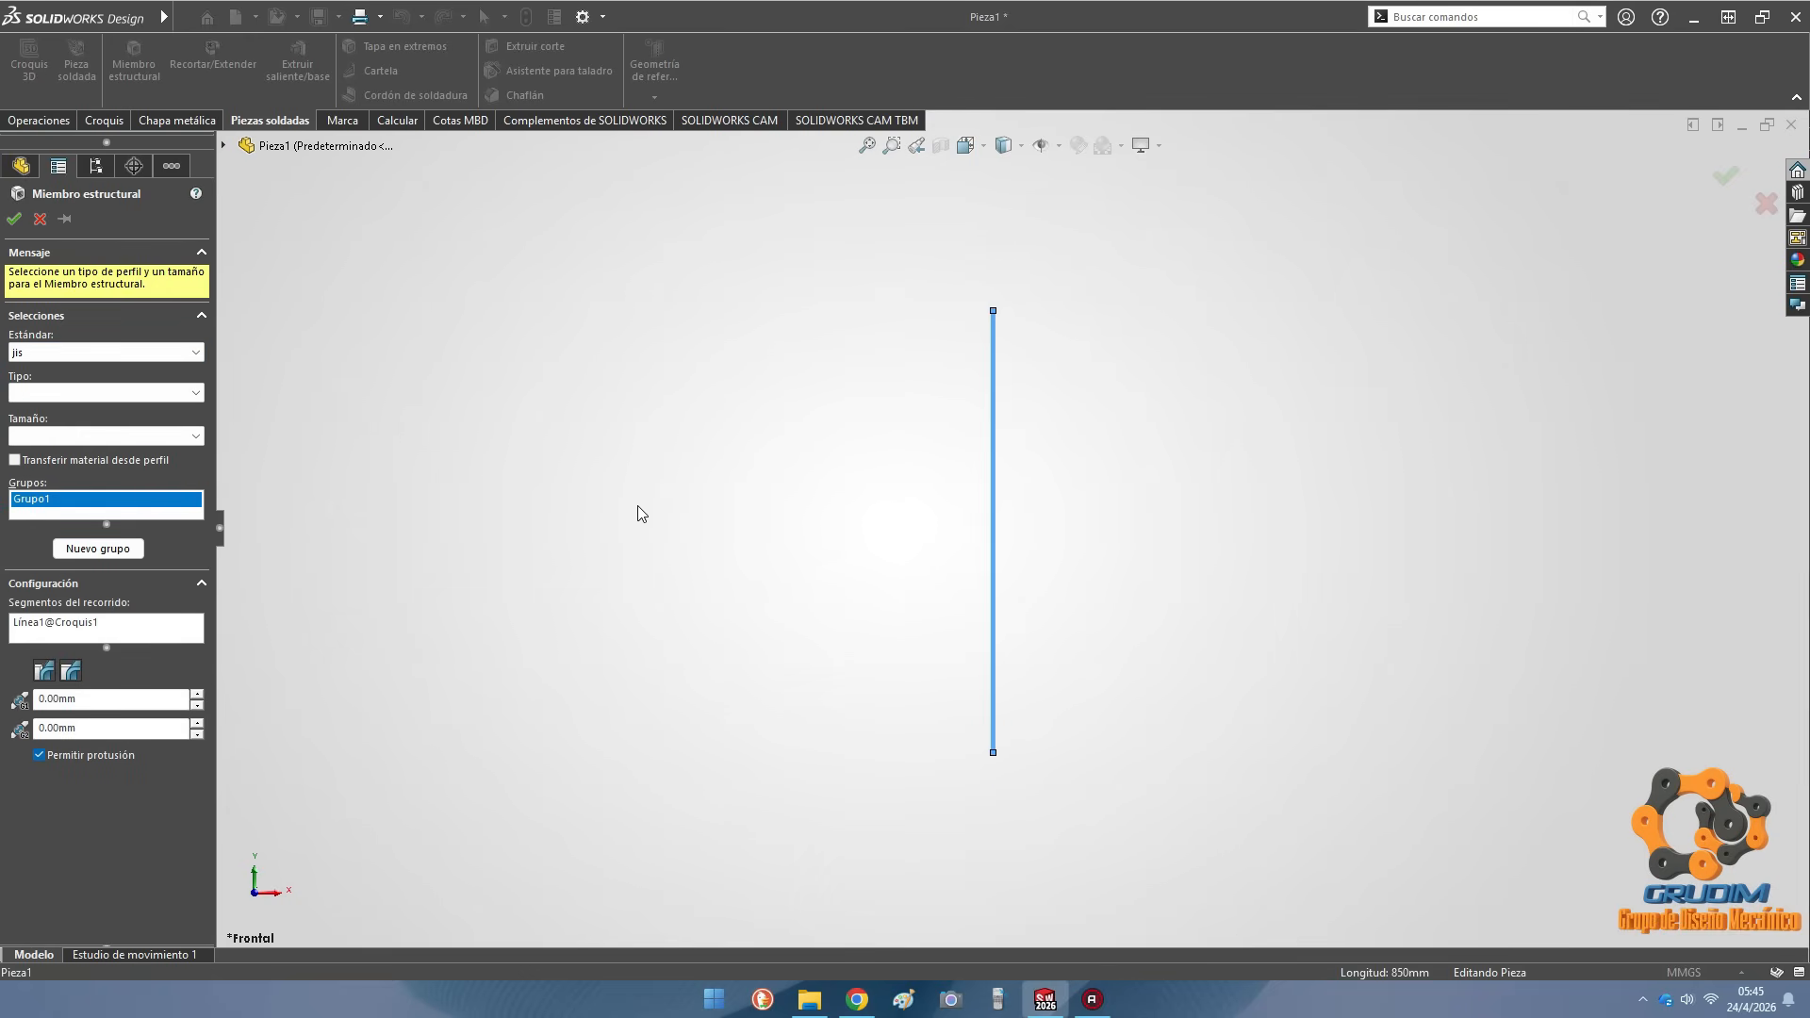
{"action": "left_click", "coordinate": [143, 396]}
{"action": "left_click", "coordinate": [134, 429]}
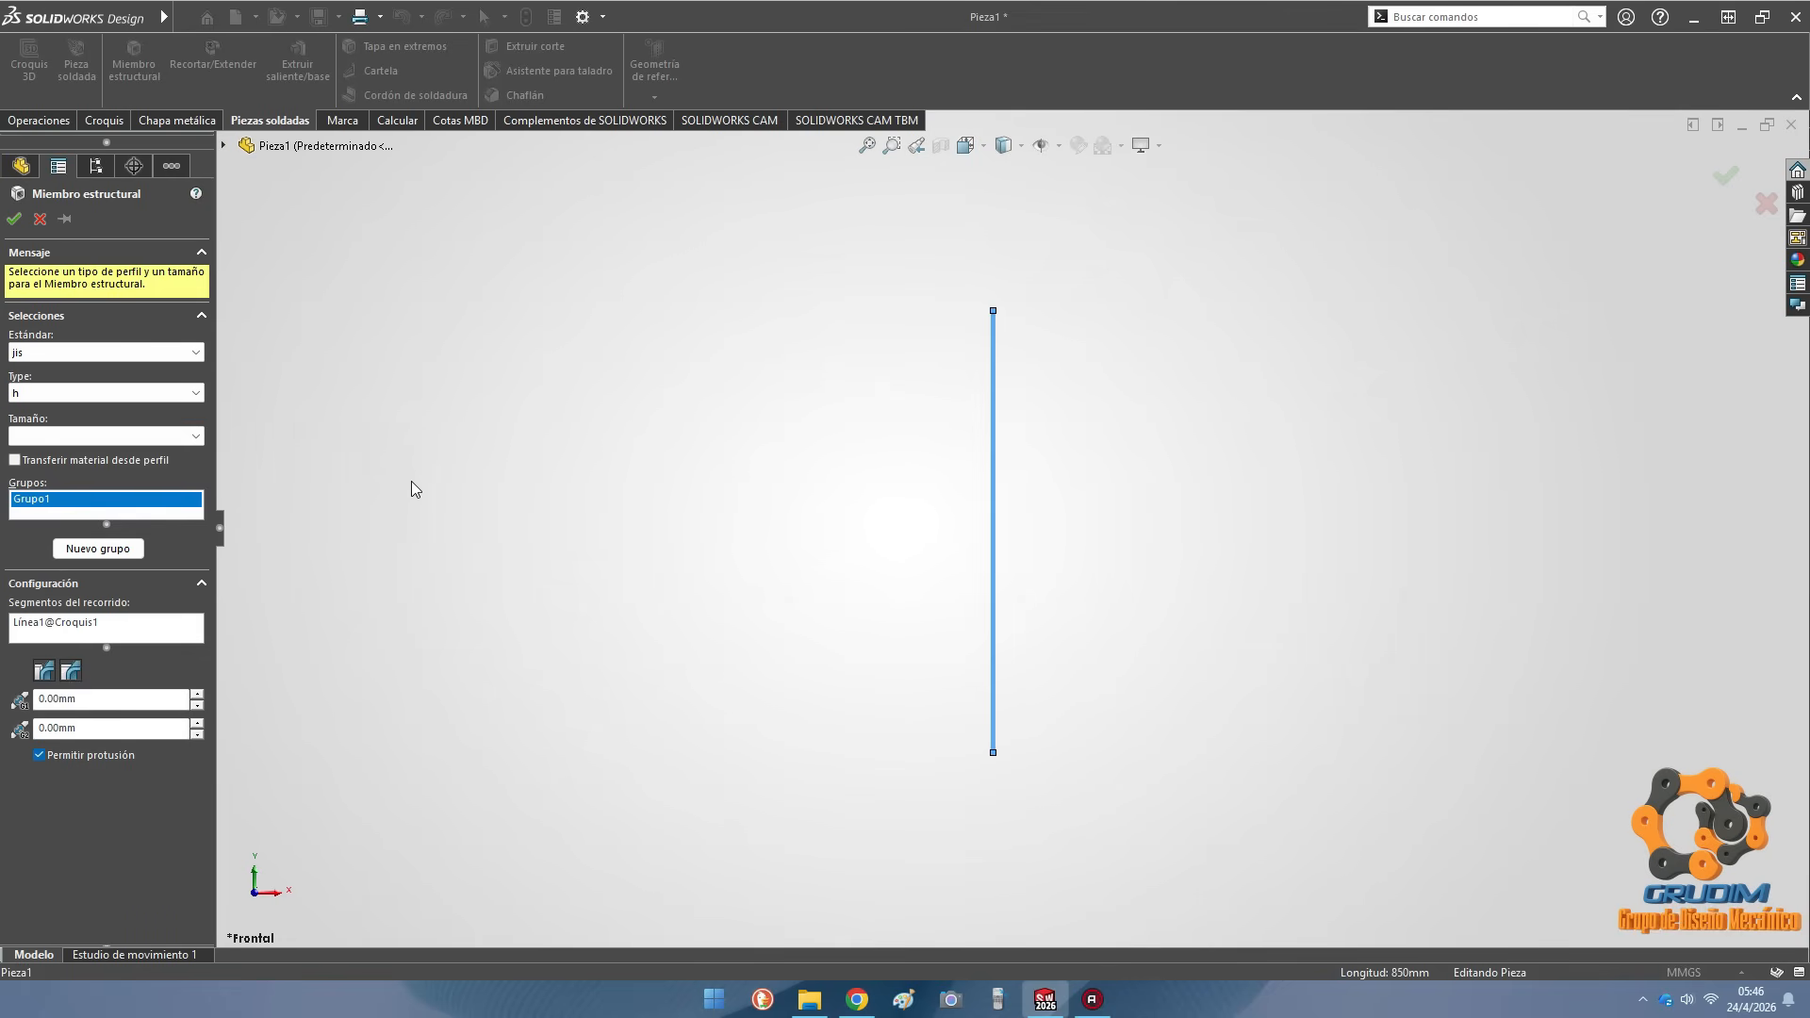
{"action": "left_click", "coordinate": [172, 437]}
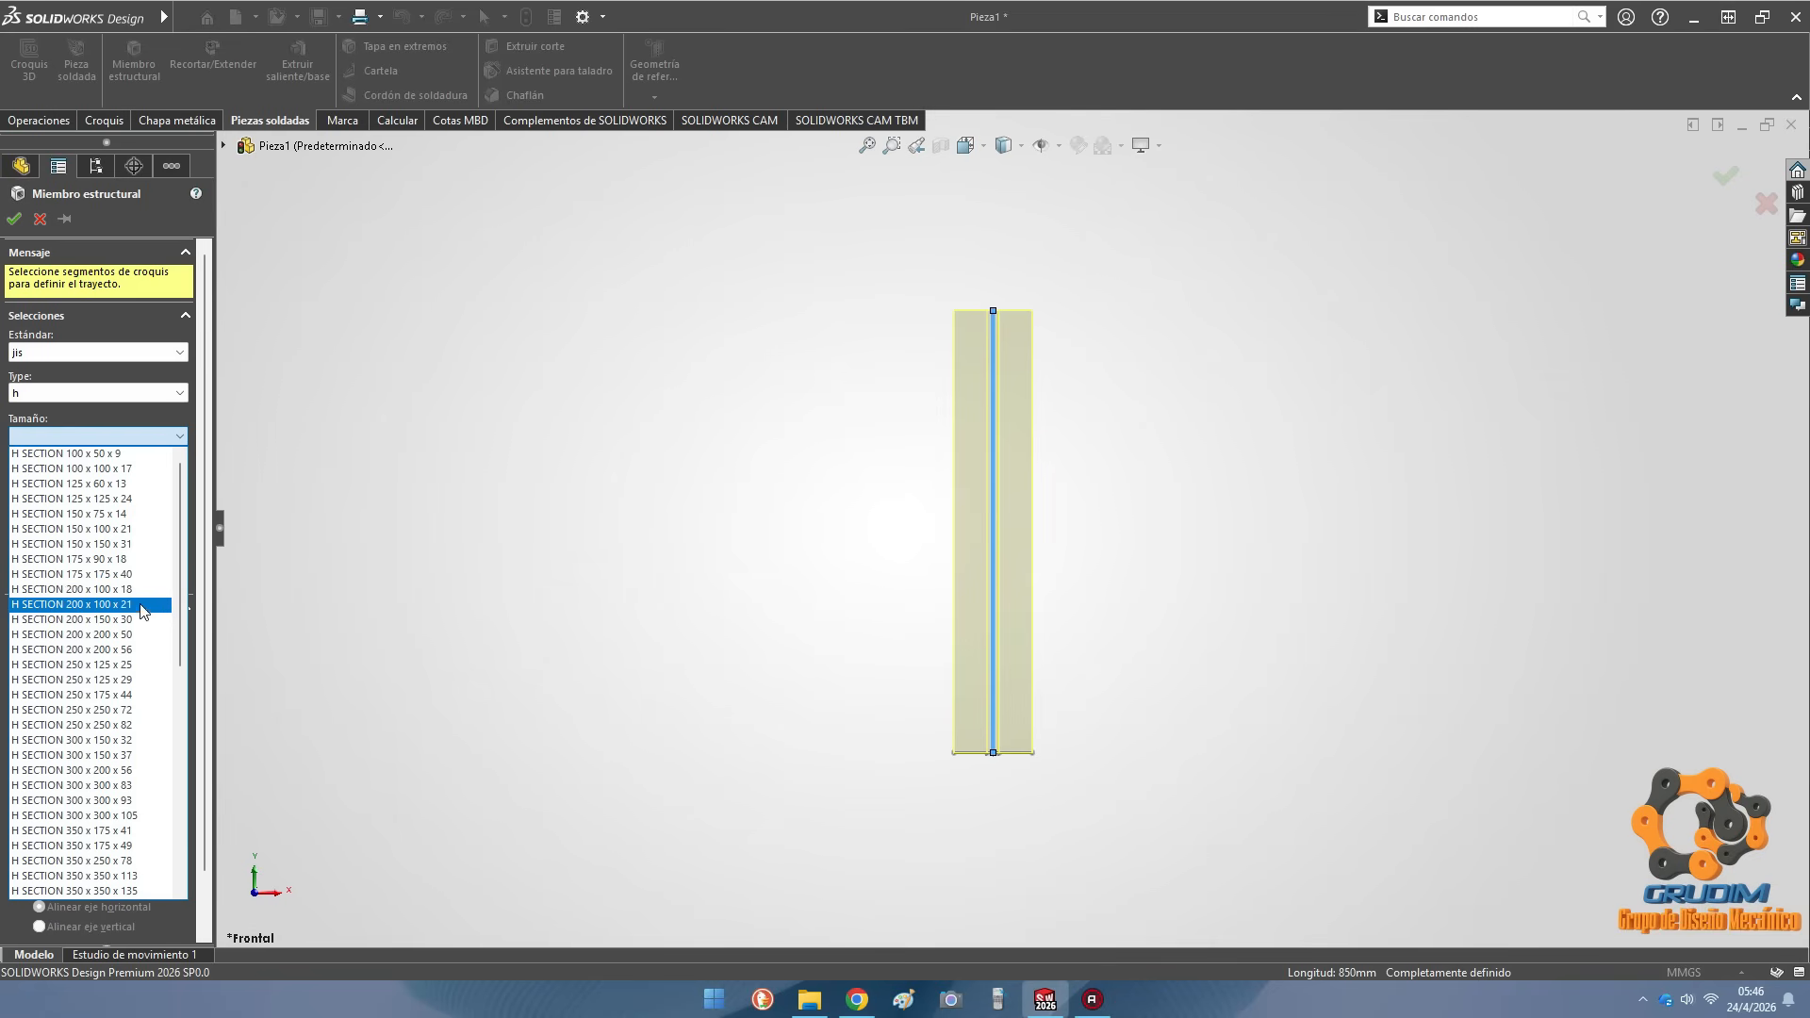
{"action": "left_click", "coordinate": [146, 672]}
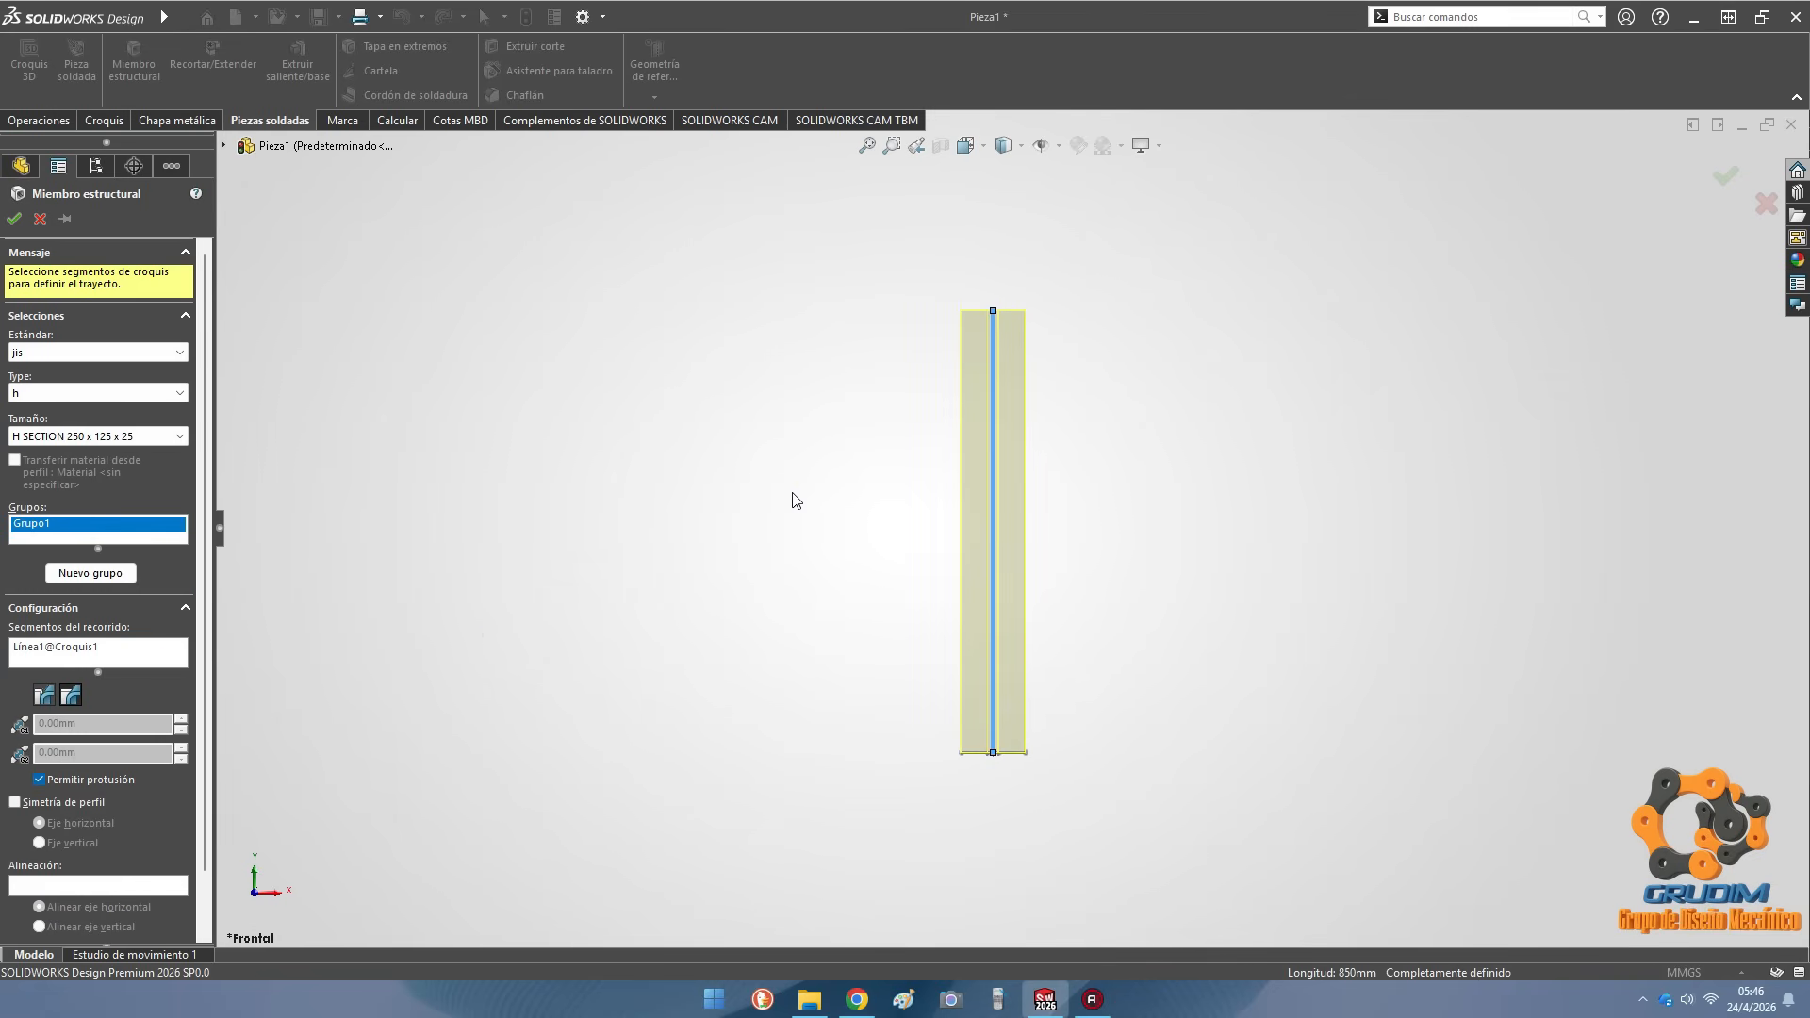
Rotate the H profile 90° about its path and create the structural member
{"action": "middle_click_drag", "start_coordinate": [766, 474], "coordinate": [833, 612]}
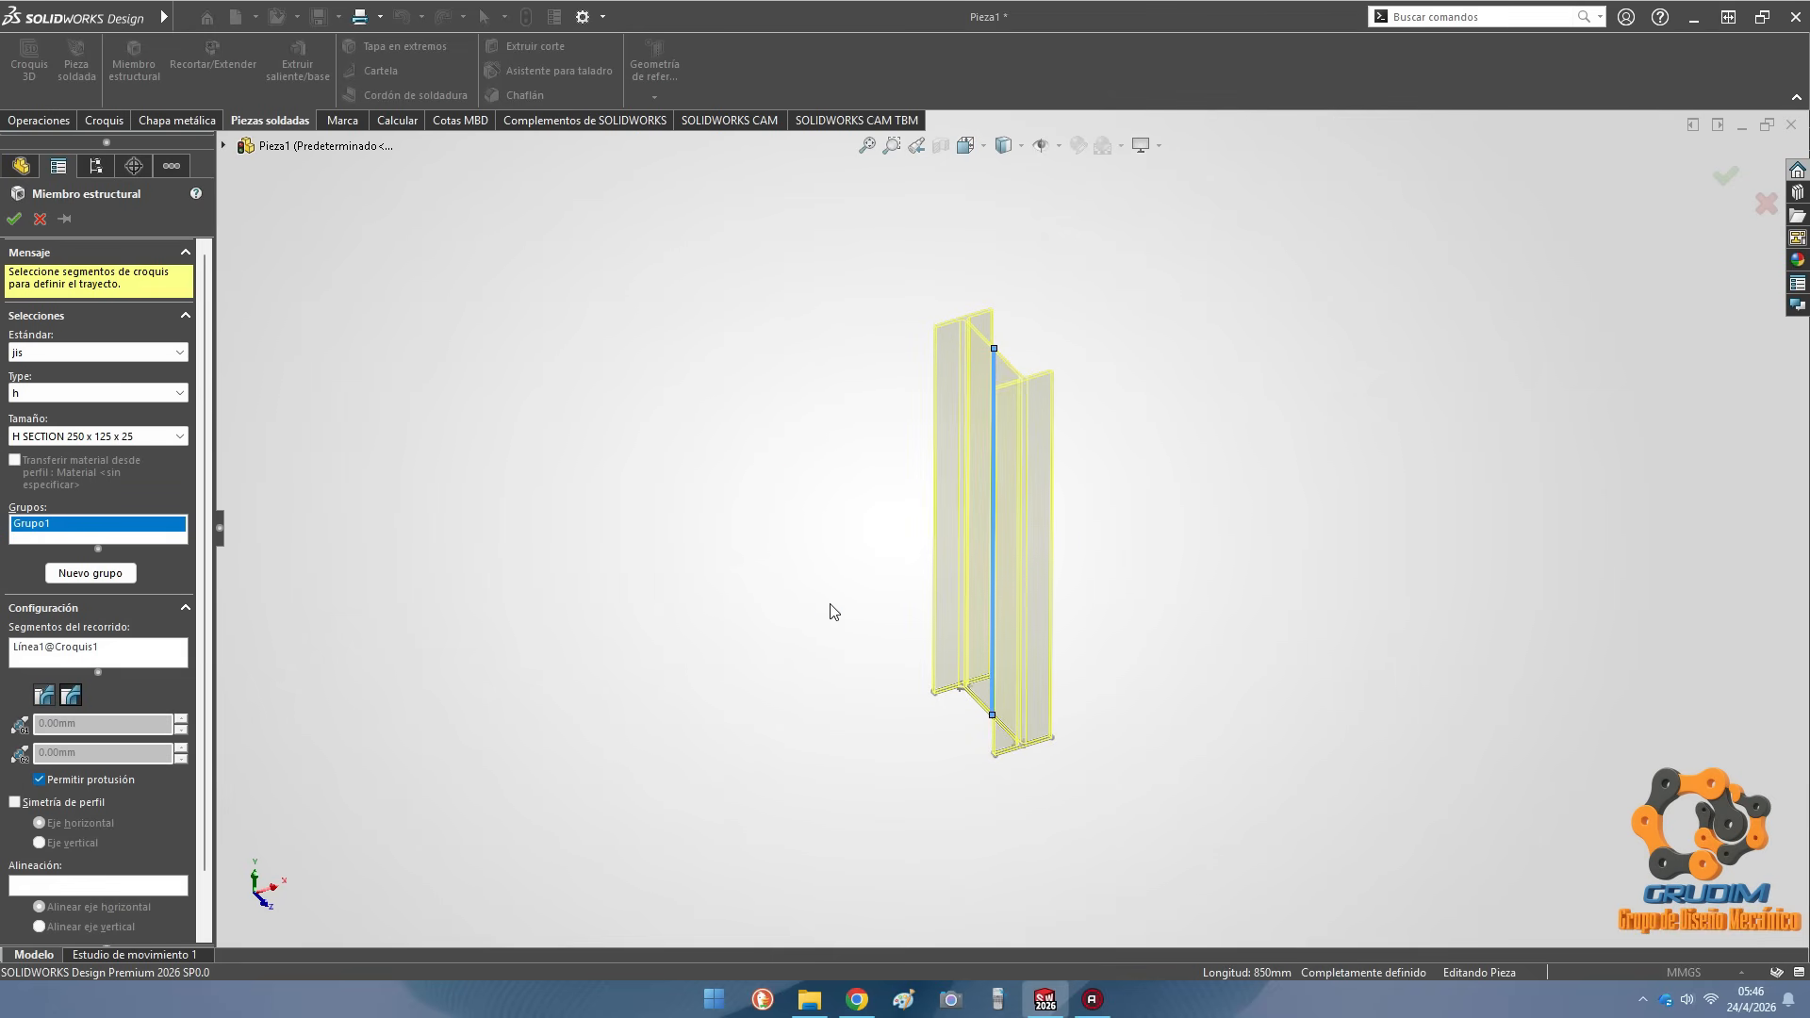
{"action": "scroll", "coordinate": [208, 453], "scroll_direction": "down", "scroll_amount": 2}
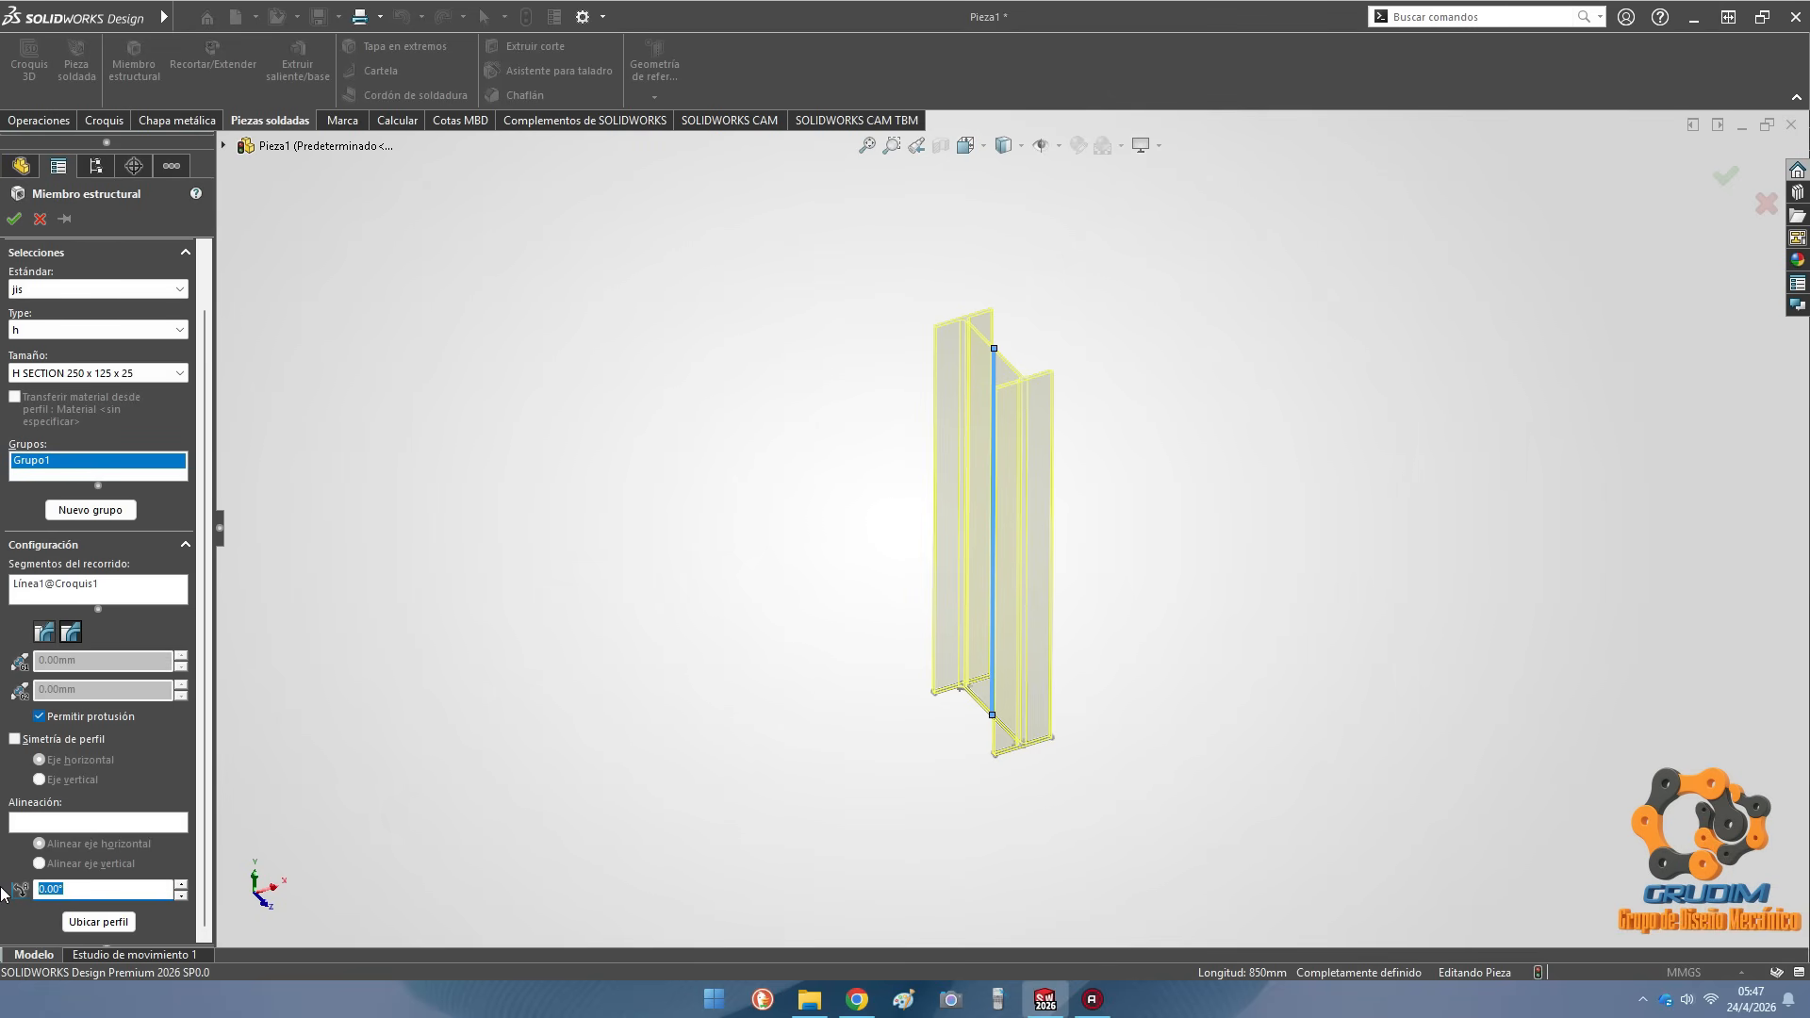
{"action": "type", "text": "90"}
{"action": "key", "text": "Return"}
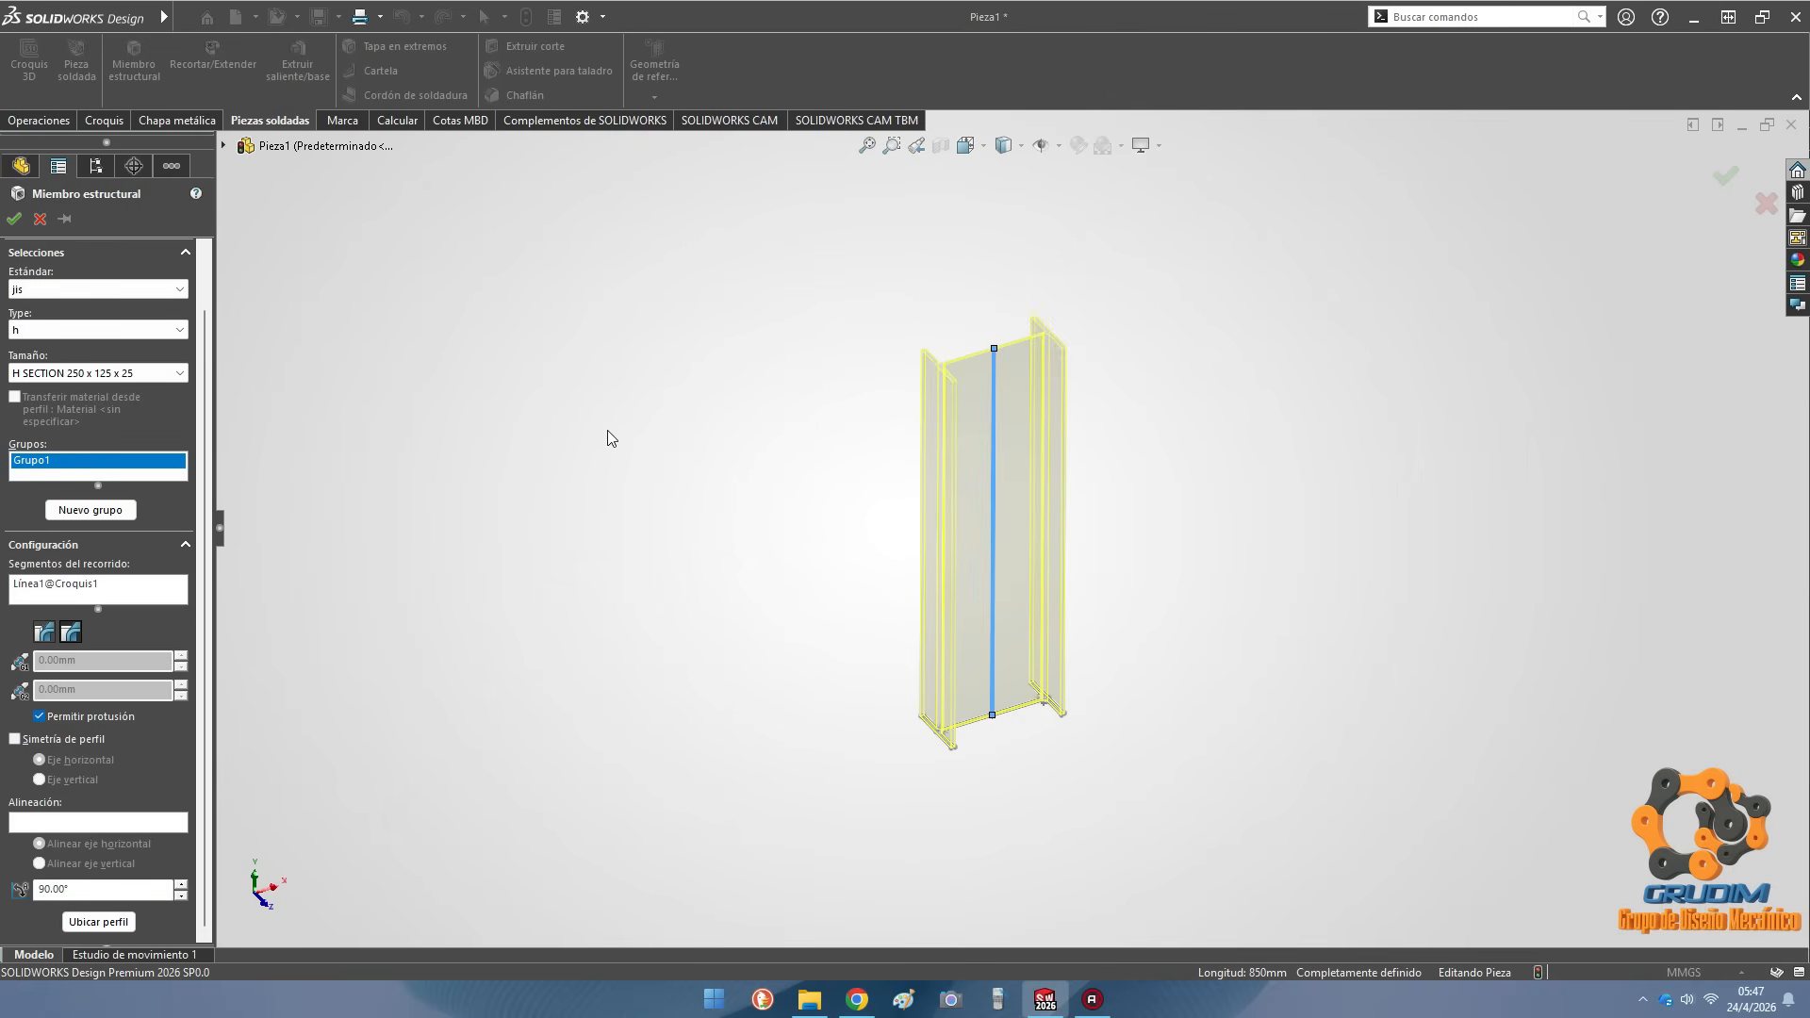
{"action": "left_click", "coordinate": [13, 218]}
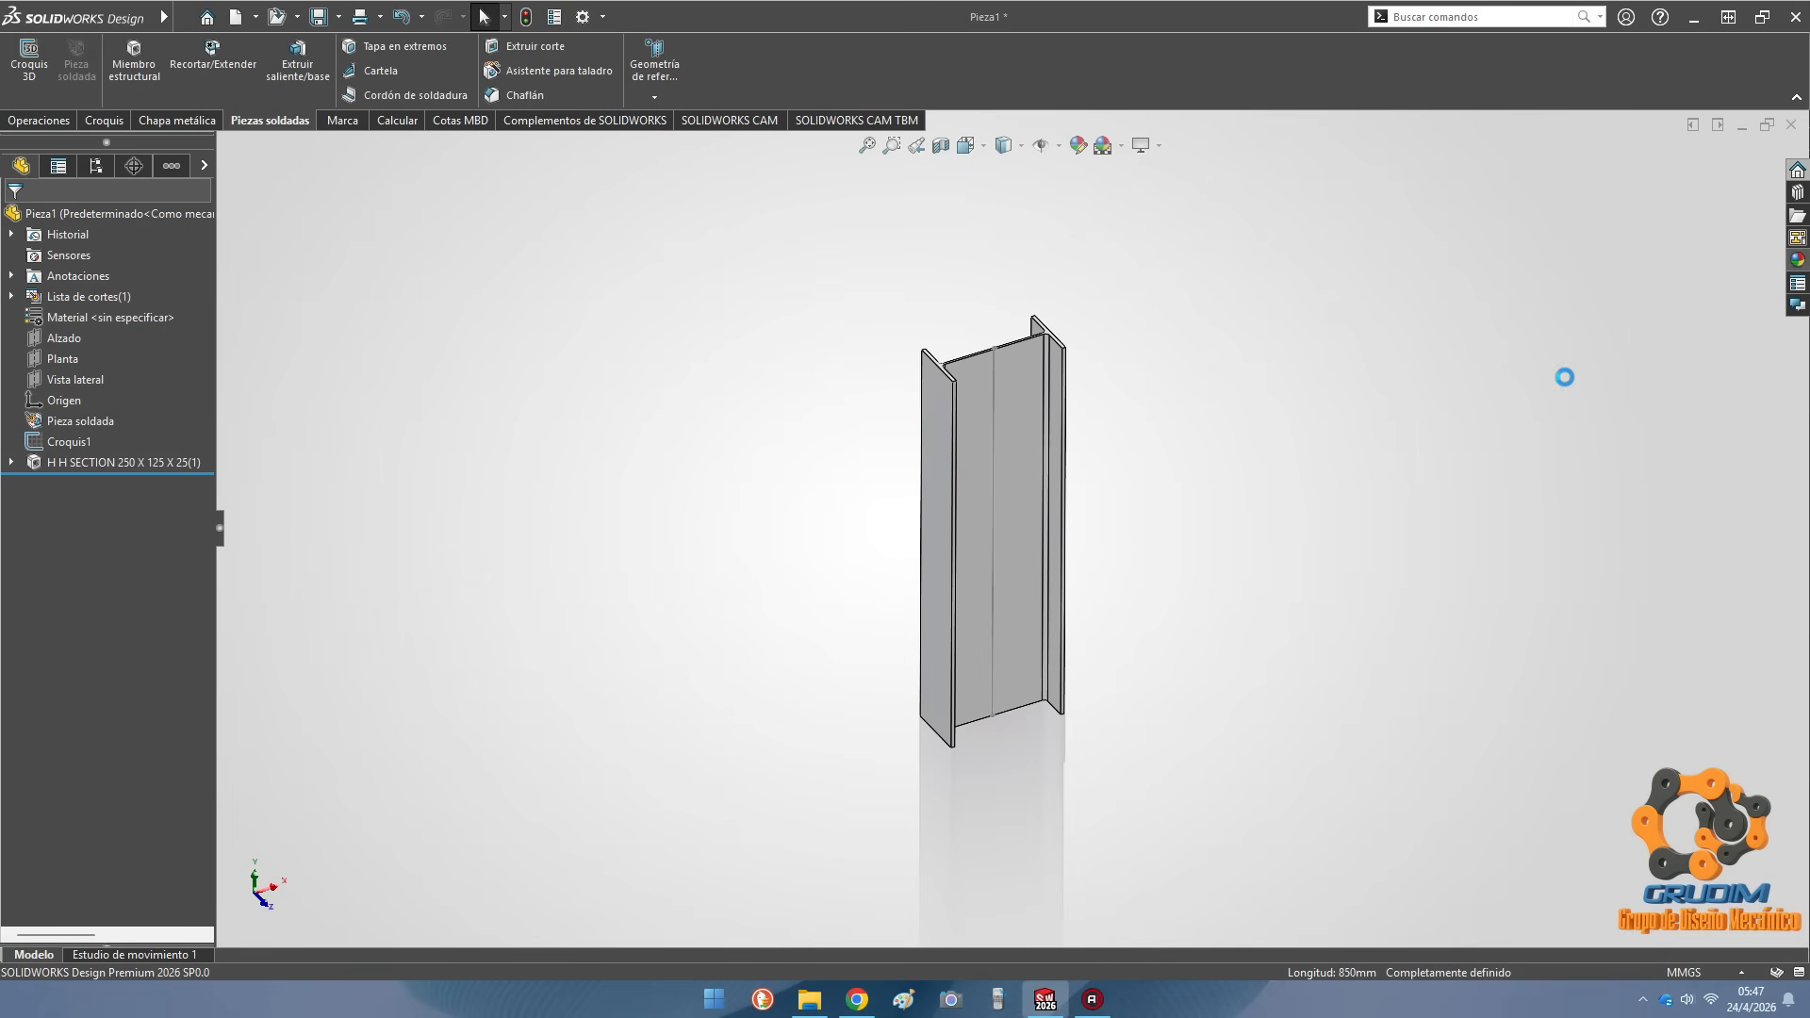
Apply a steel appearance from the Acero category to the H-section column
{"action": "left_click", "coordinate": [1587, 189]}
{"action": "left_click", "coordinate": [1609, 229]}
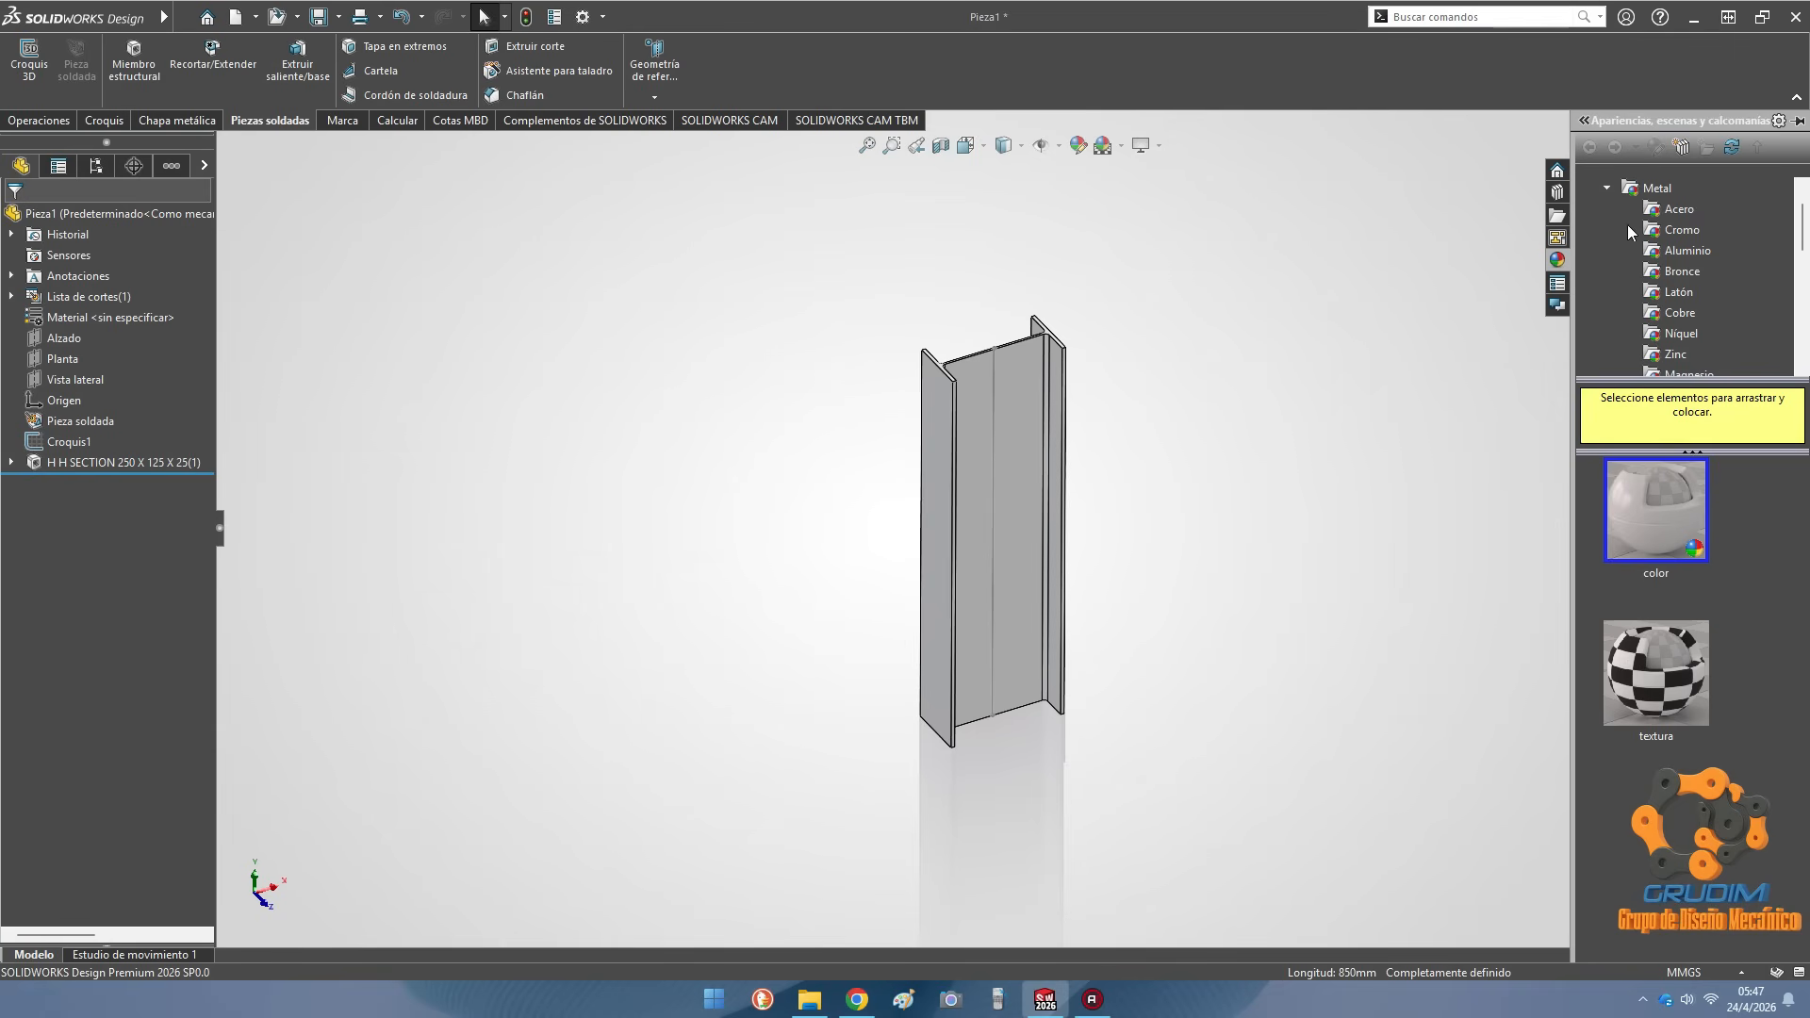
{"action": "scroll", "coordinate": [1067, 392], "scroll_direction": "down", "scroll_amount": 8}
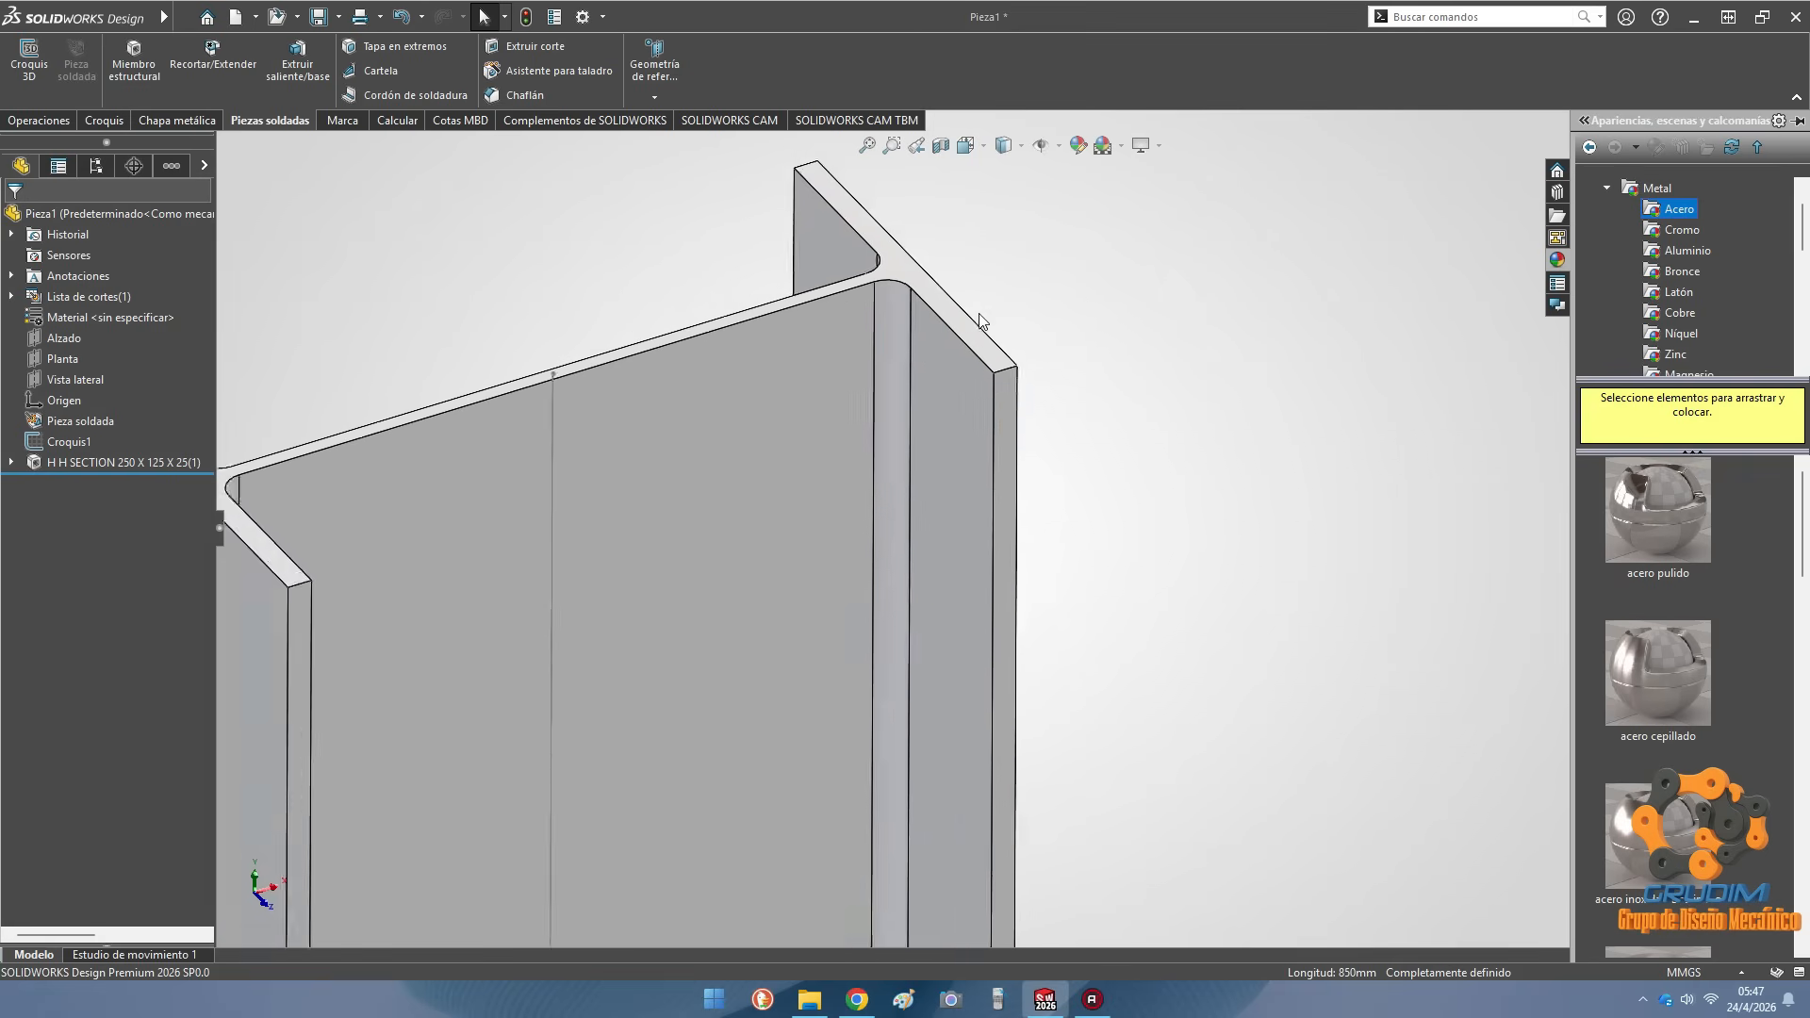
{"action": "left_click_drag", "start_coordinate": [1552, 510], "coordinate": [910, 528]}
{"action": "left_click", "coordinate": [952, 510]}
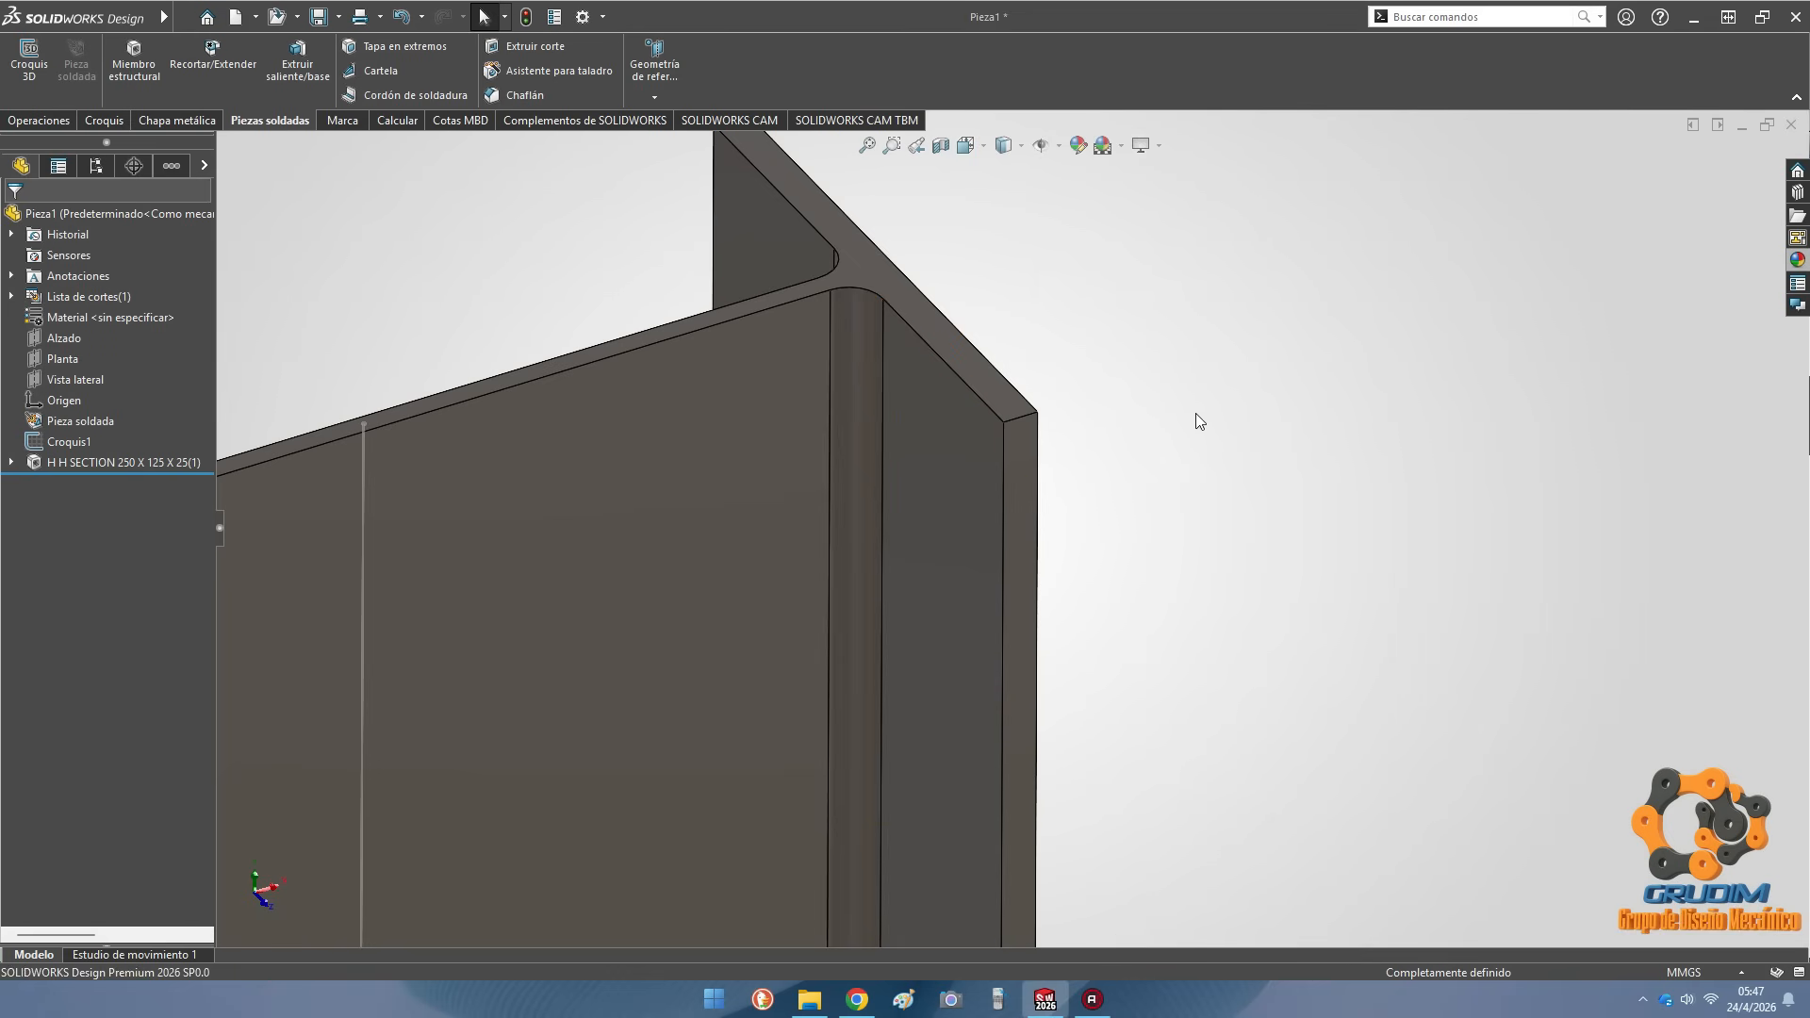
Adjust the display settings of the column's view and turn on shadows in shaded mode
{"action": "scroll", "coordinate": [1076, 813], "scroll_direction": "up", "scroll_amount": 9}
{"action": "scroll", "coordinate": [1071, 806], "scroll_direction": "down", "scroll_amount": 3}
{"action": "scroll", "coordinate": [1028, 245], "scroll_direction": "up", "scroll_amount": 3}
{"action": "left_click", "coordinate": [1157, 146]}
{"action": "left_click", "coordinate": [1176, 170]}
{"action": "scroll", "coordinate": [869, 250], "scroll_direction": "down", "scroll_amount": 3}
{"action": "left_click", "coordinate": [1158, 146]}
{"action": "left_click", "coordinate": [1199, 171]}
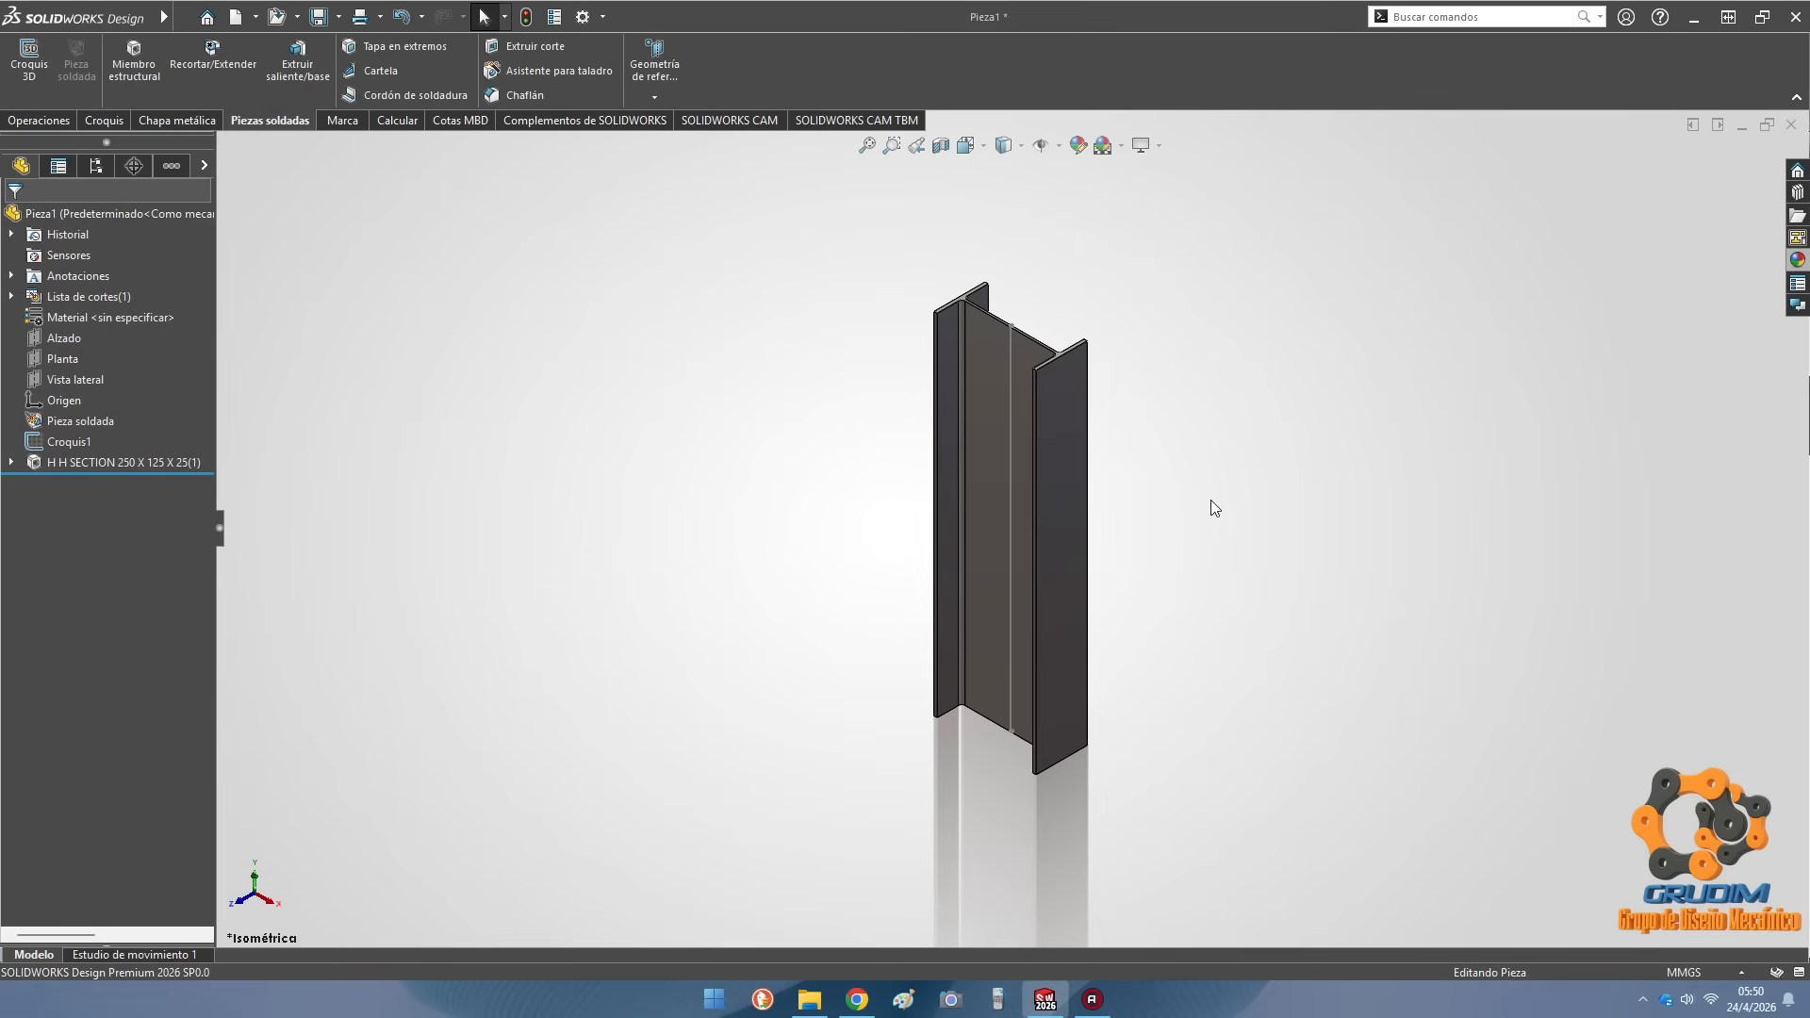
{"action": "left_click", "coordinate": [1157, 146]}
{"action": "left_click", "coordinate": [1282, 194]}
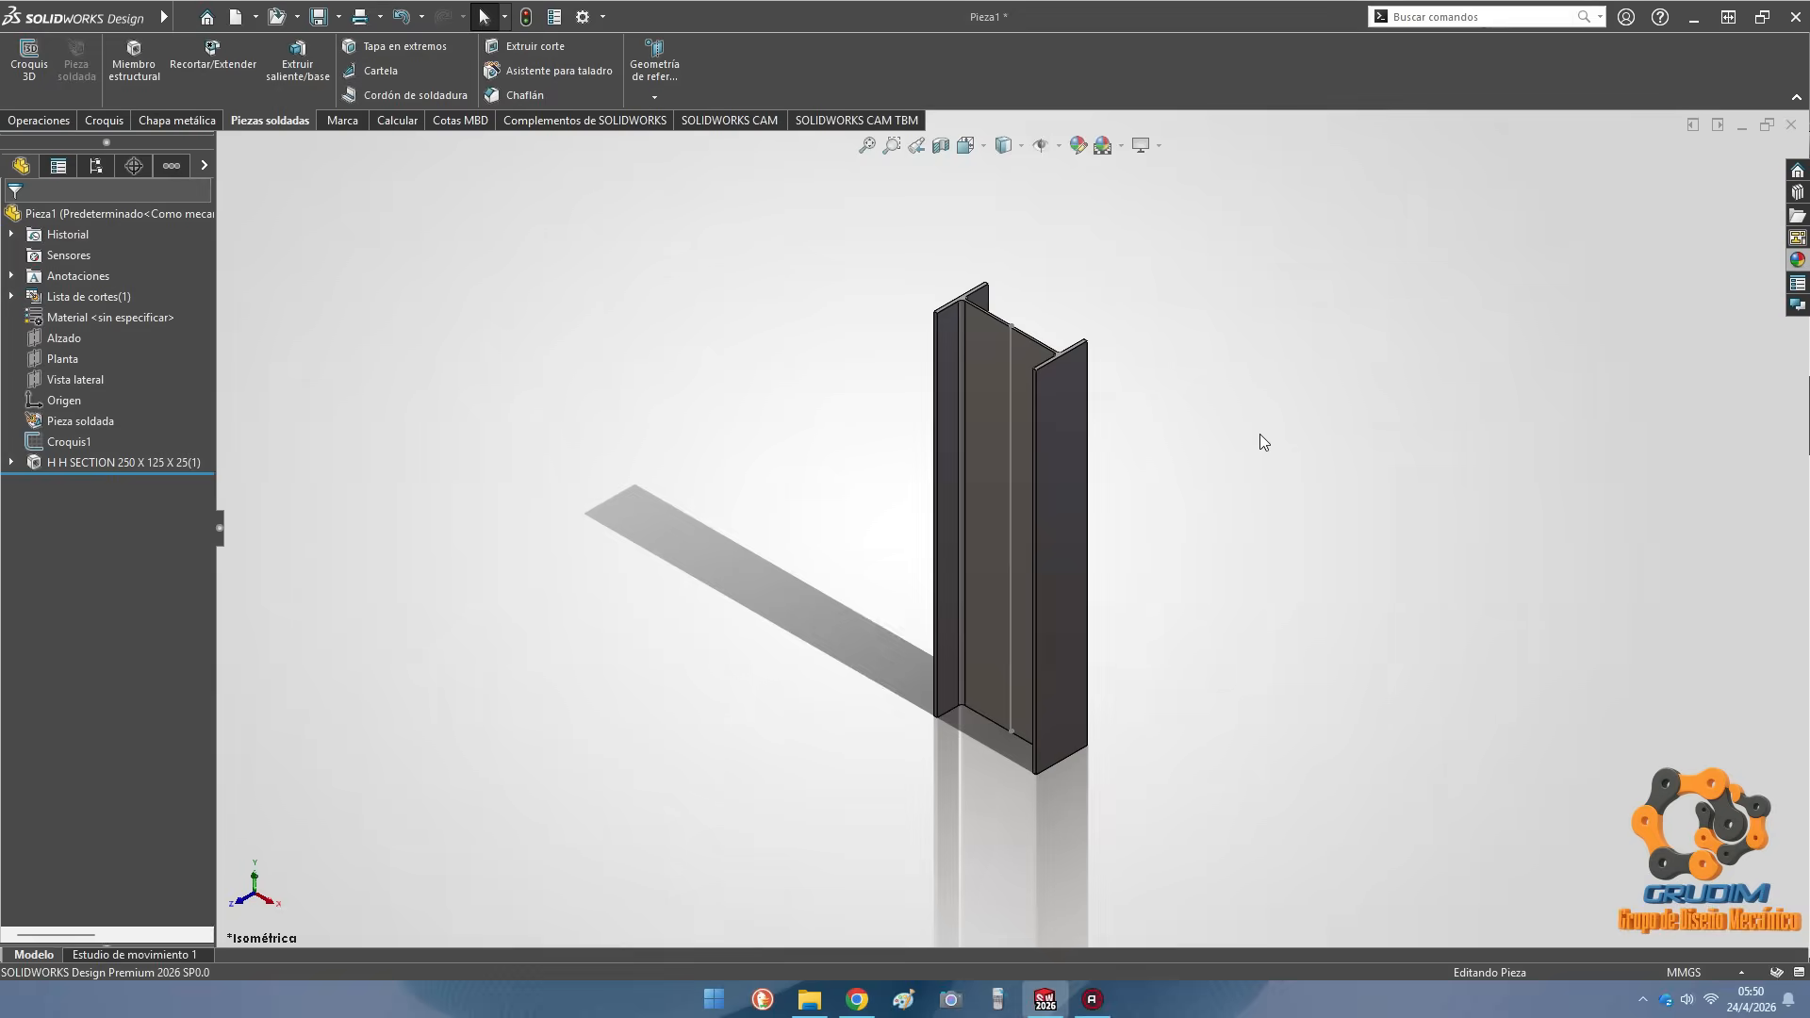
Create a reference plane offset 12 mm outward from the outer face of the column's flange
{"action": "right_click", "coordinate": [1199, 377]}
{"action": "left_click", "coordinate": [1386, 350]}
{"action": "left_click", "coordinate": [1403, 398]}
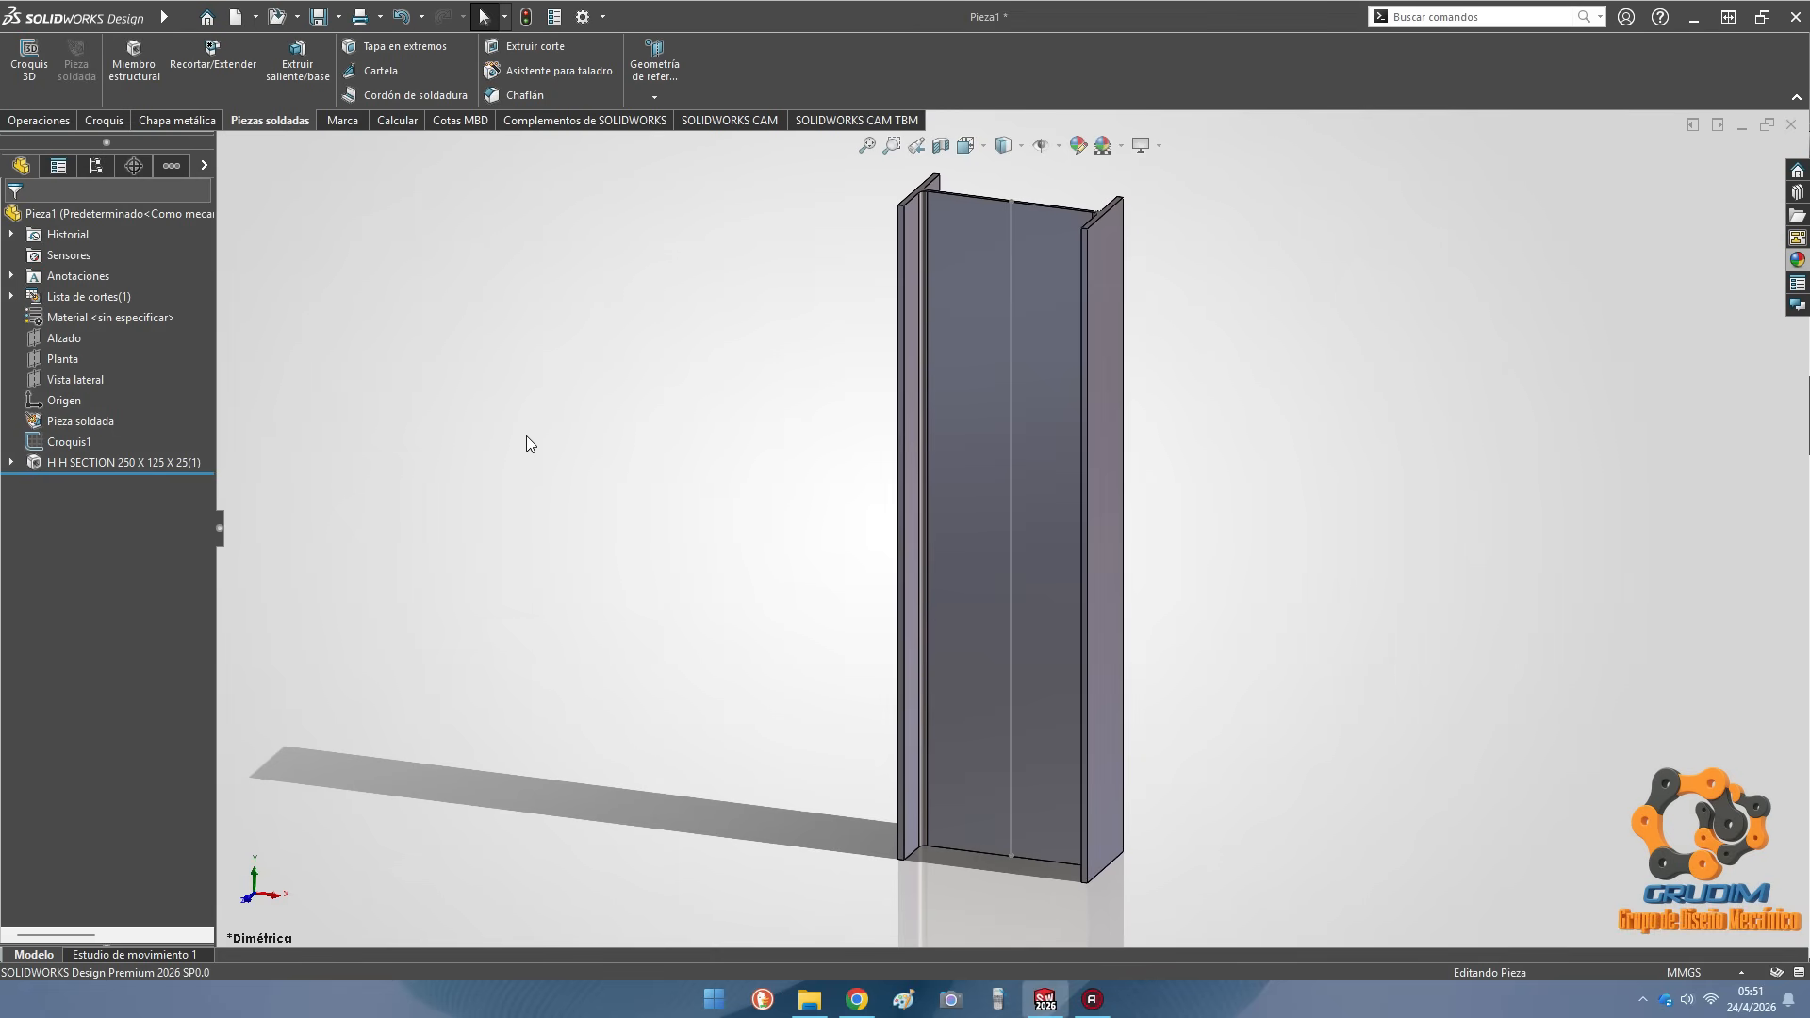
{"action": "left_click", "coordinate": [660, 87]}
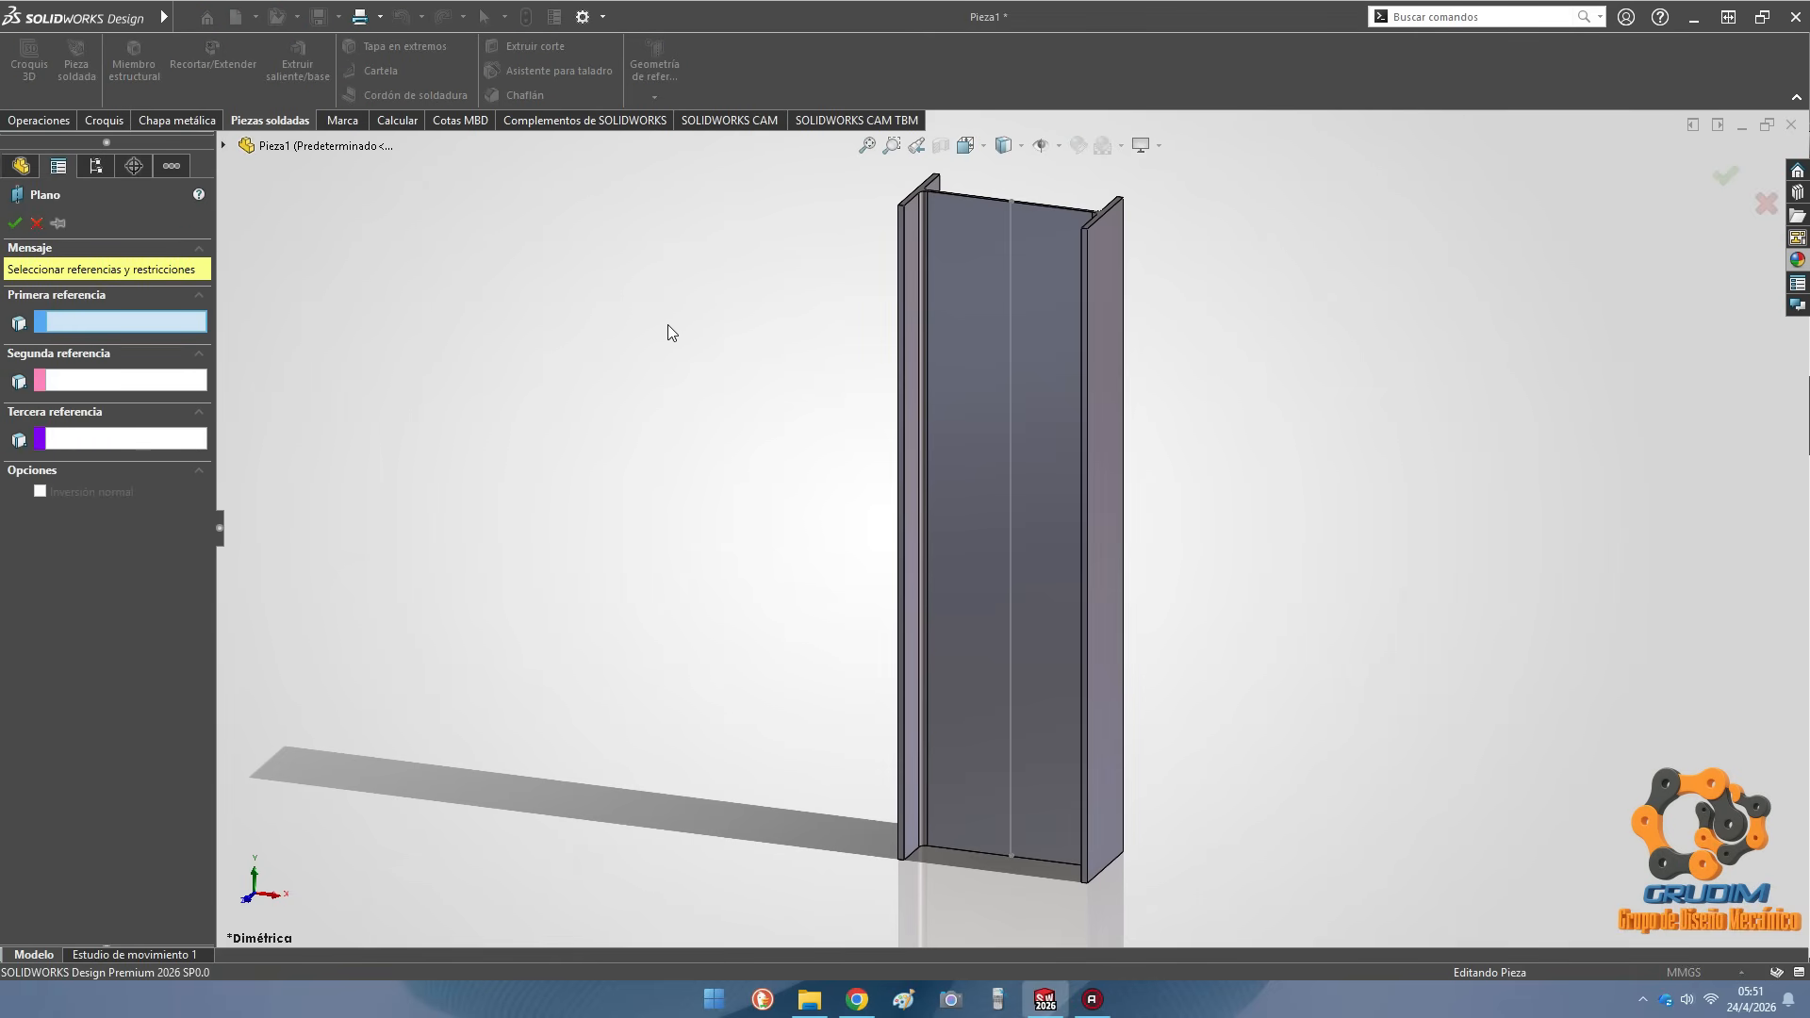
{"action": "left_click", "coordinate": [1104, 321]}
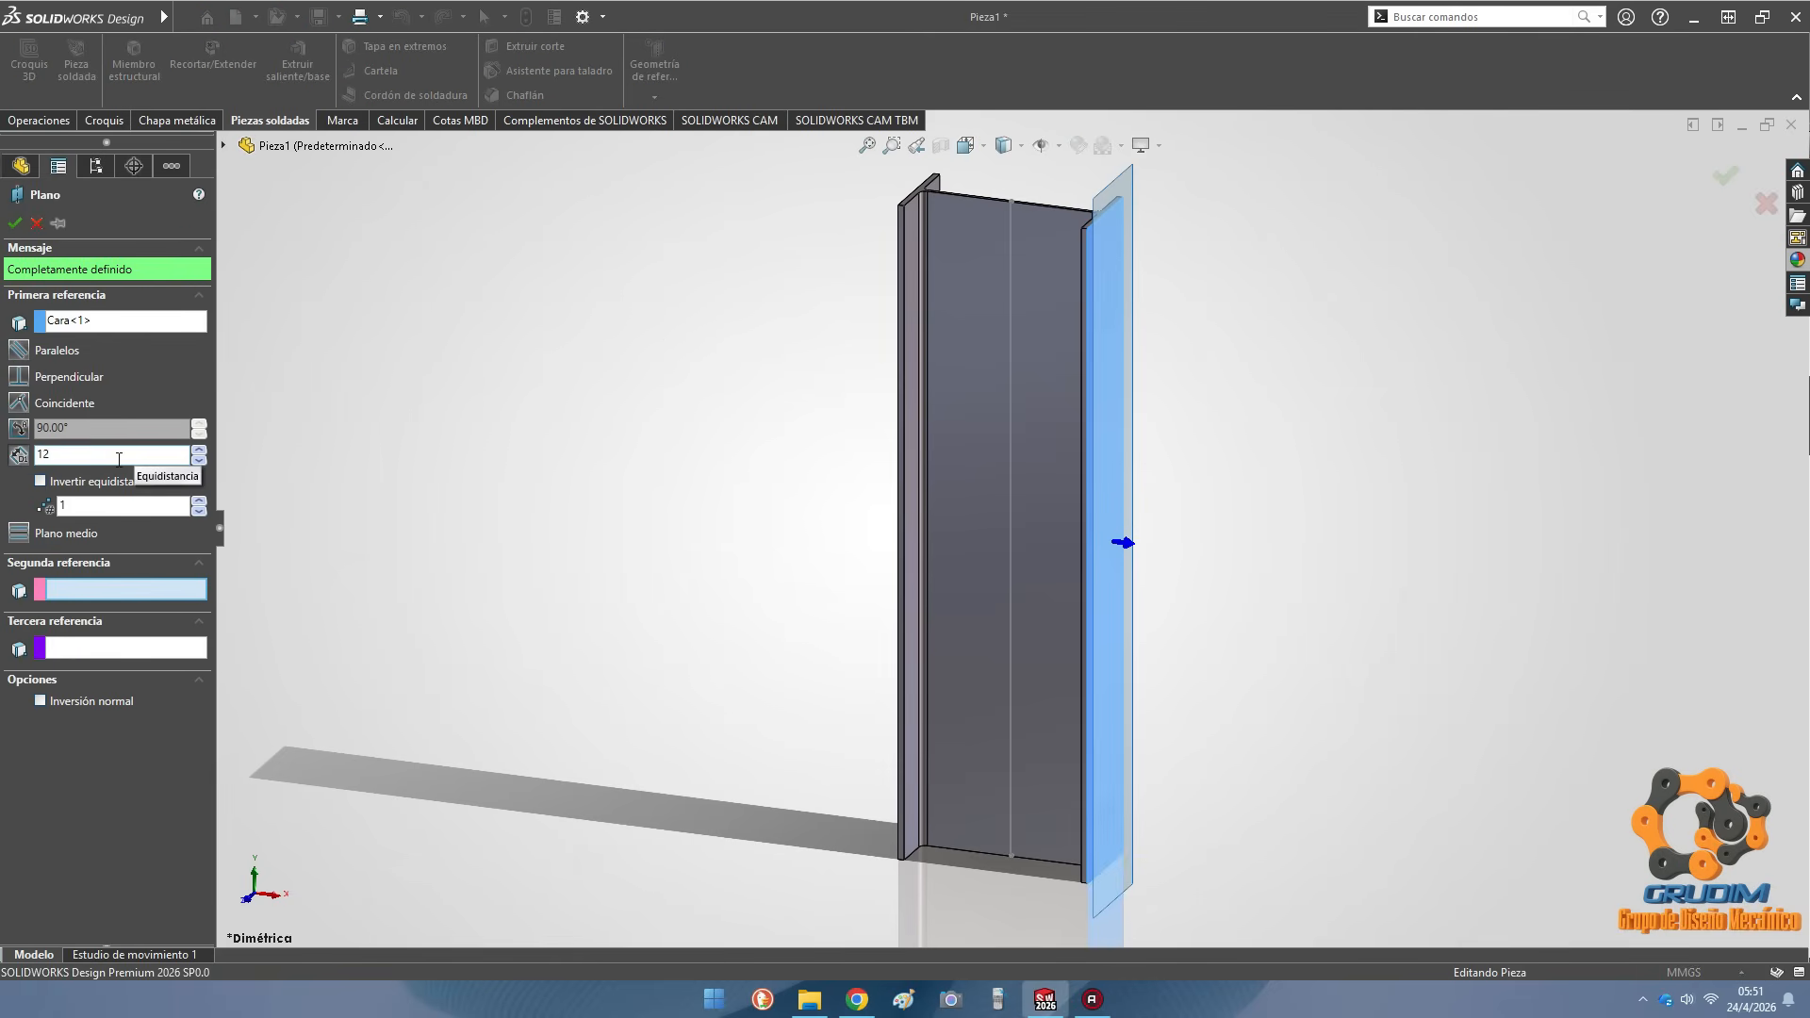
{"action": "type", "text": "12"}
{"action": "key", "text": "Return"}
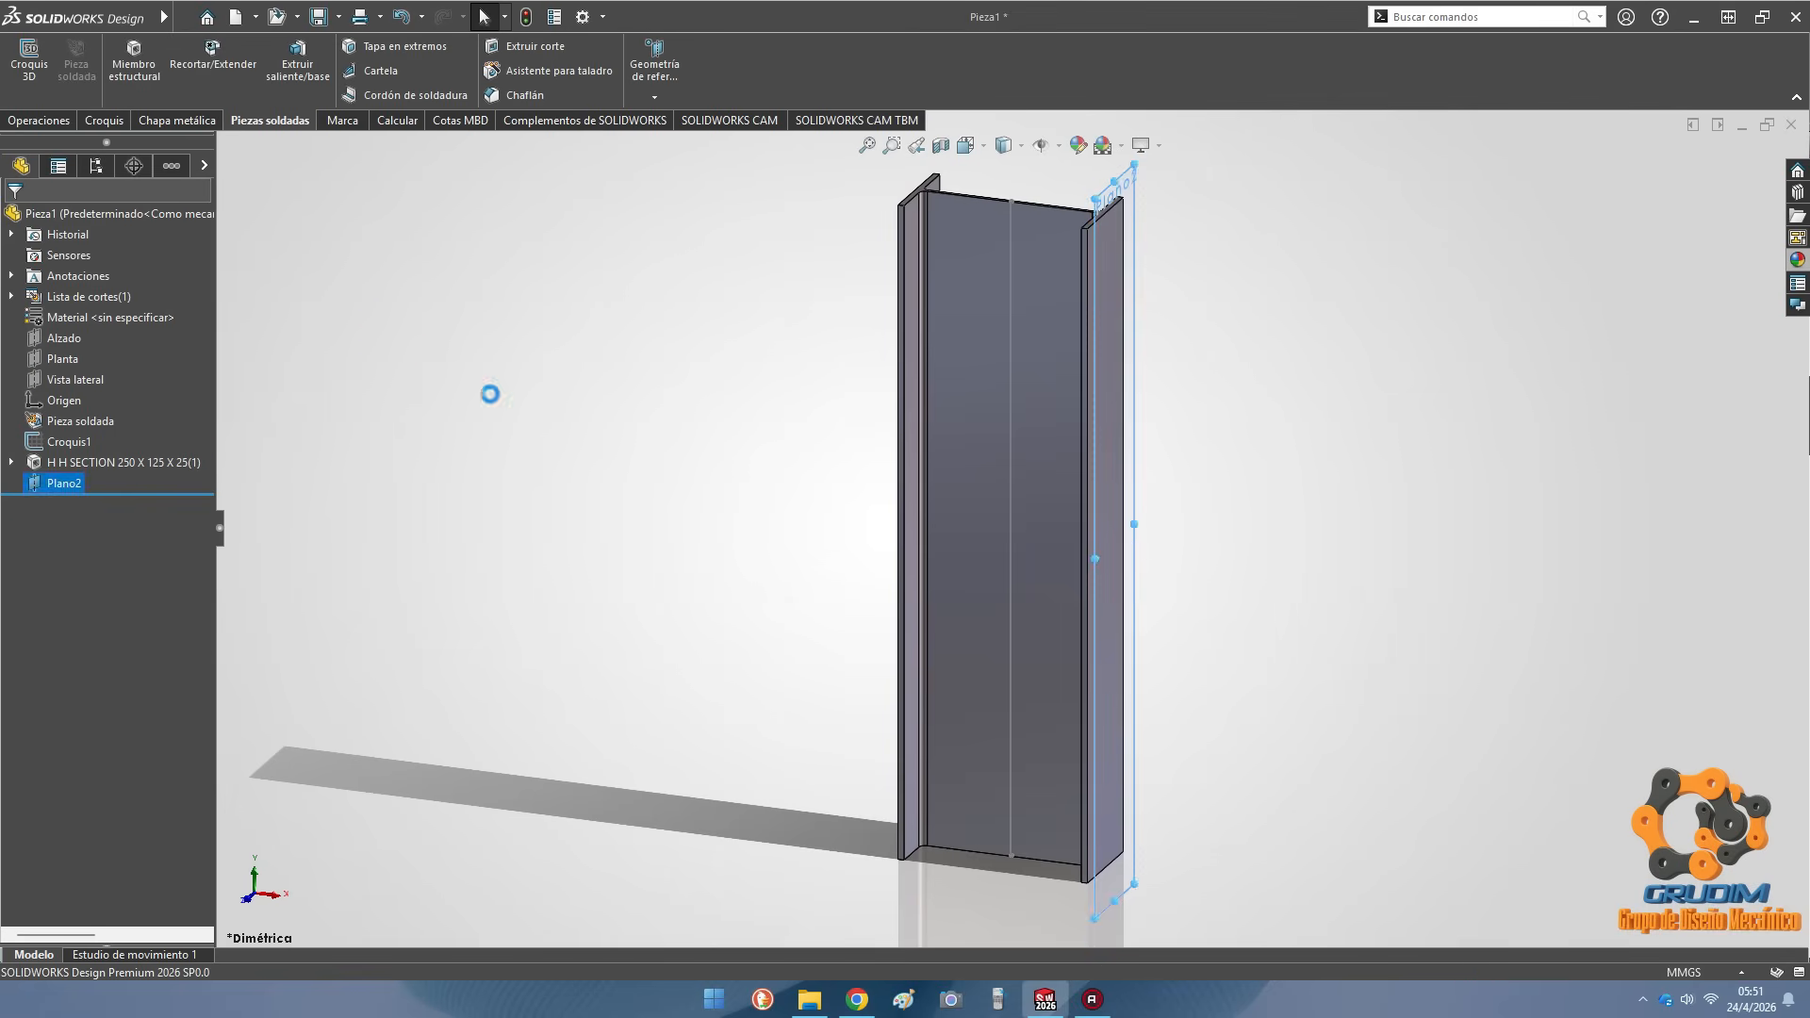
Sketch a rectangle about 466 mm tall on the offset plane, spanning the flange width and starting at its upper corner
{"action": "scroll", "coordinate": [1178, 184], "scroll_direction": "down", "scroll_amount": 2}
{"action": "left_click", "coordinate": [1116, 184]}
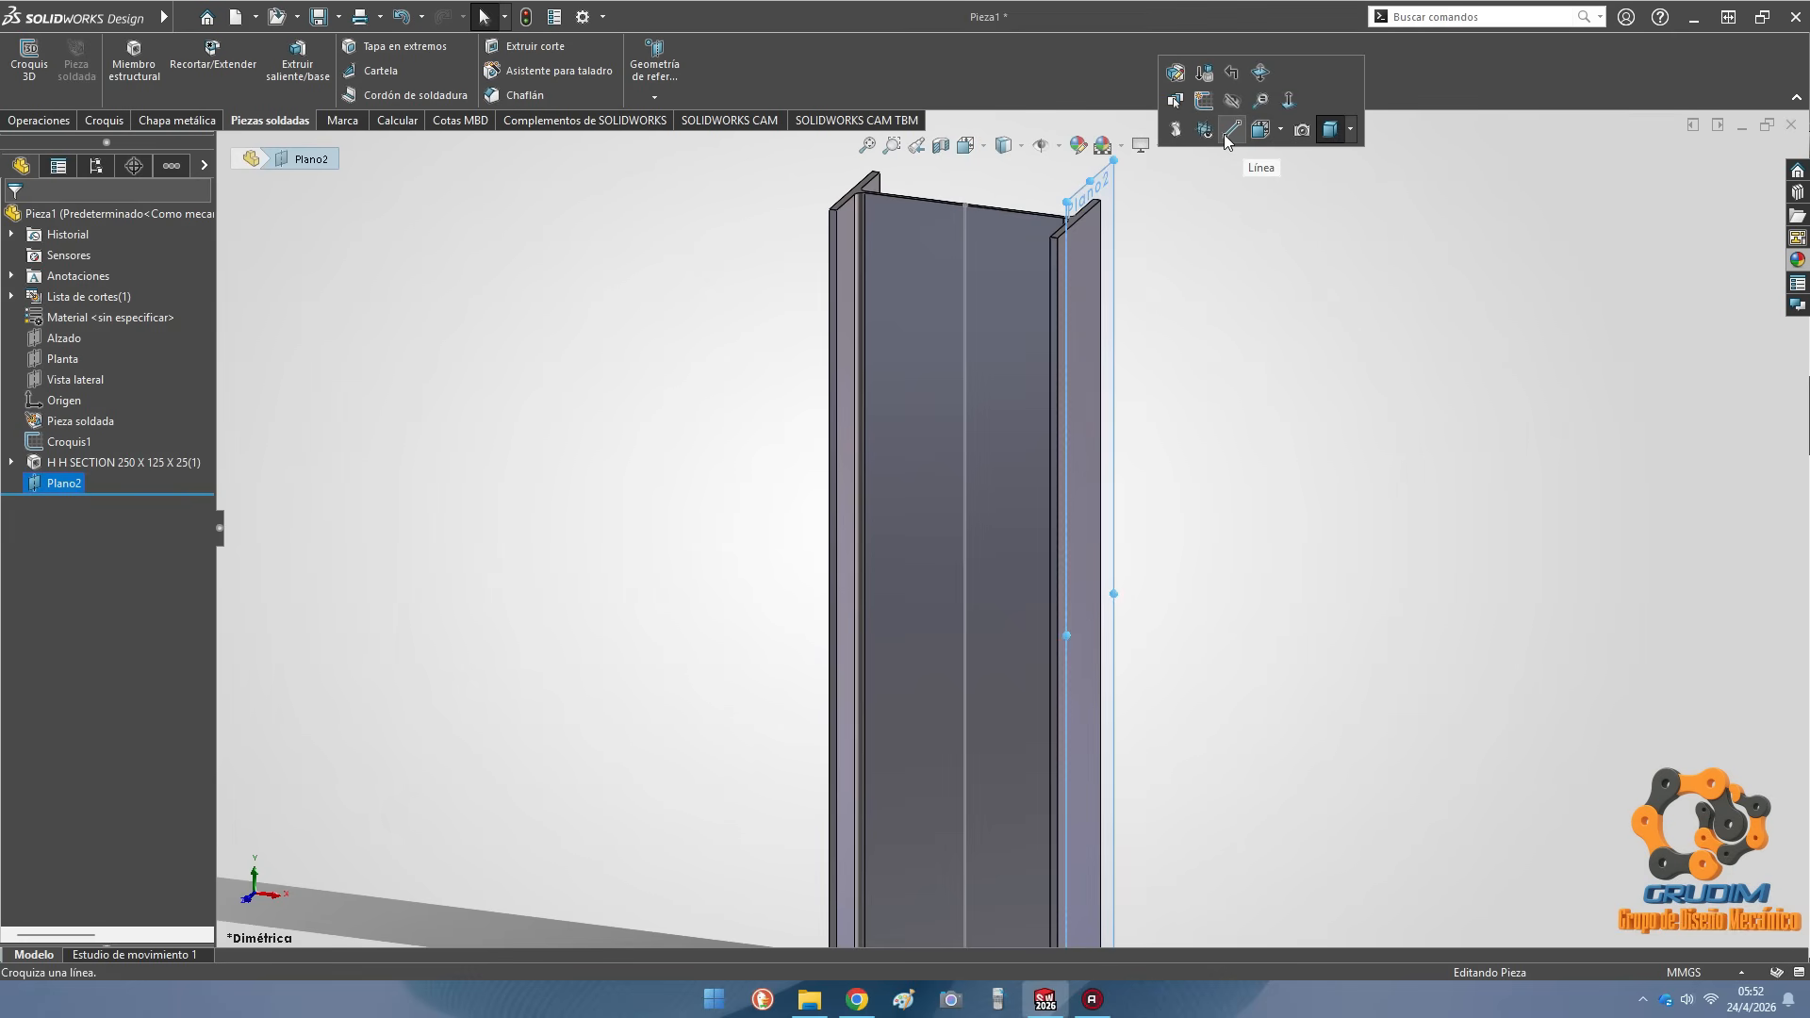
{"action": "left_click", "coordinate": [1193, 102]}
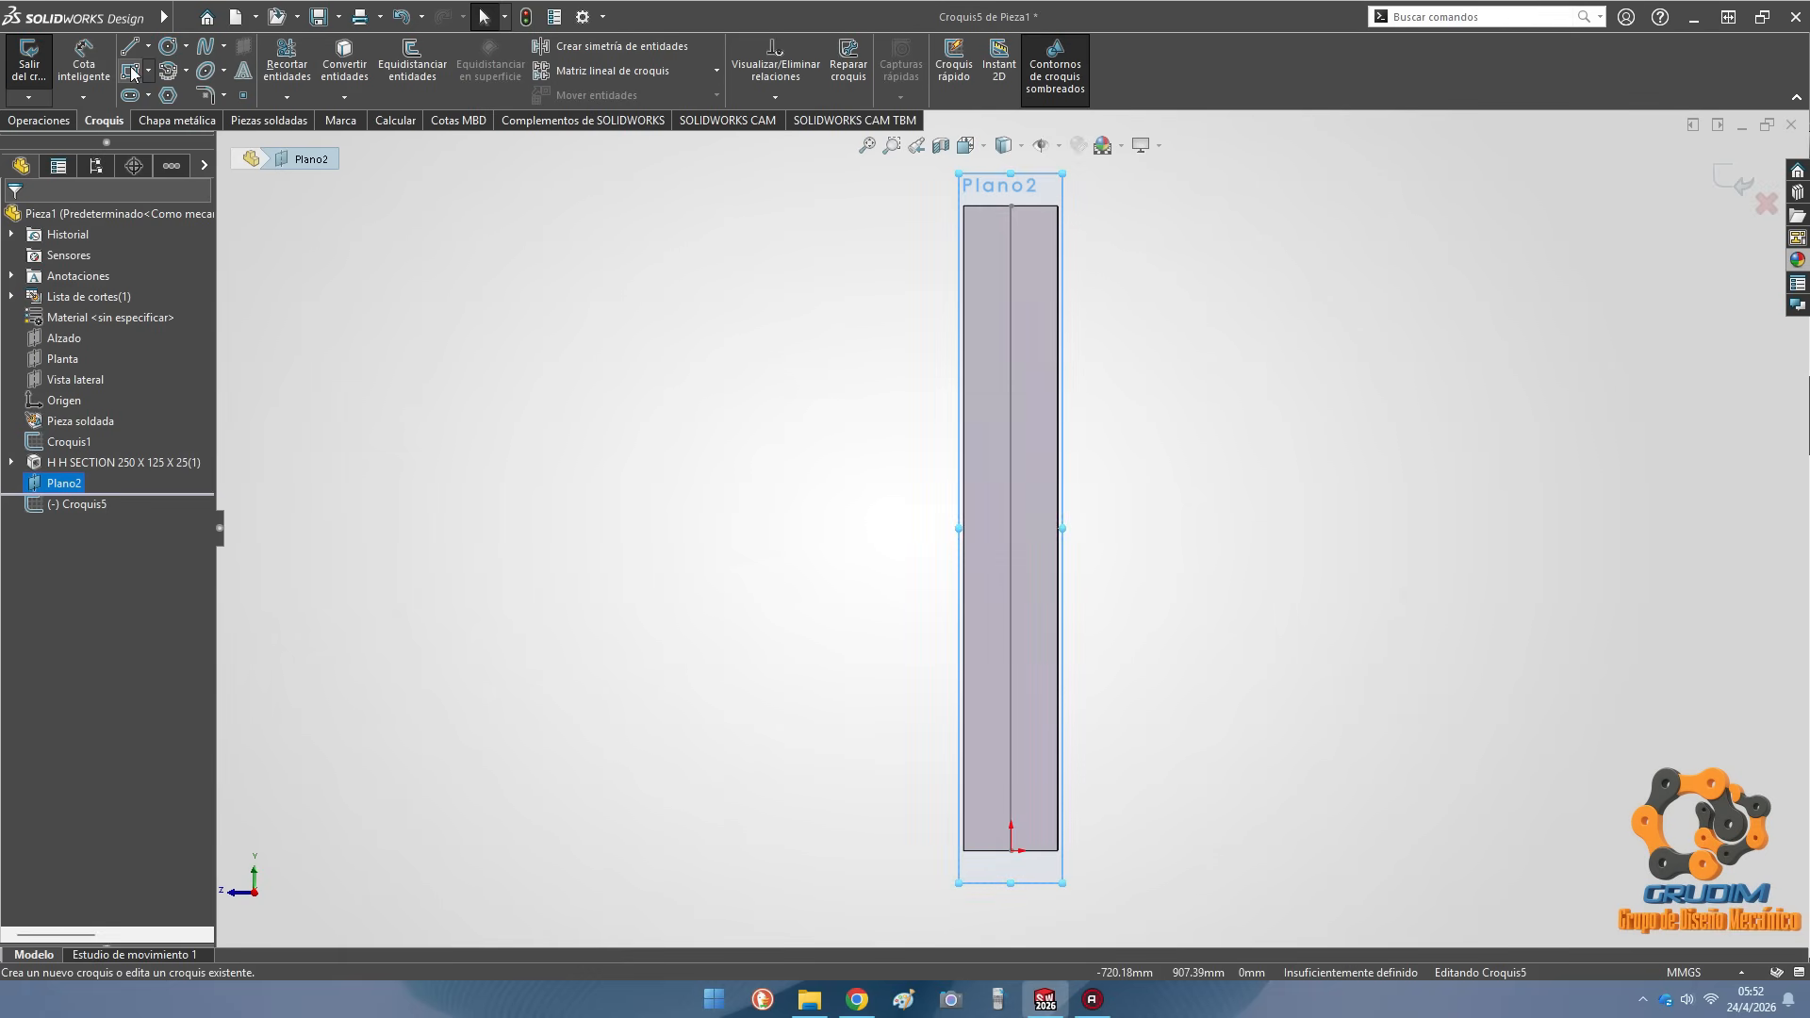
{"action": "left_click", "coordinate": [963, 205]}
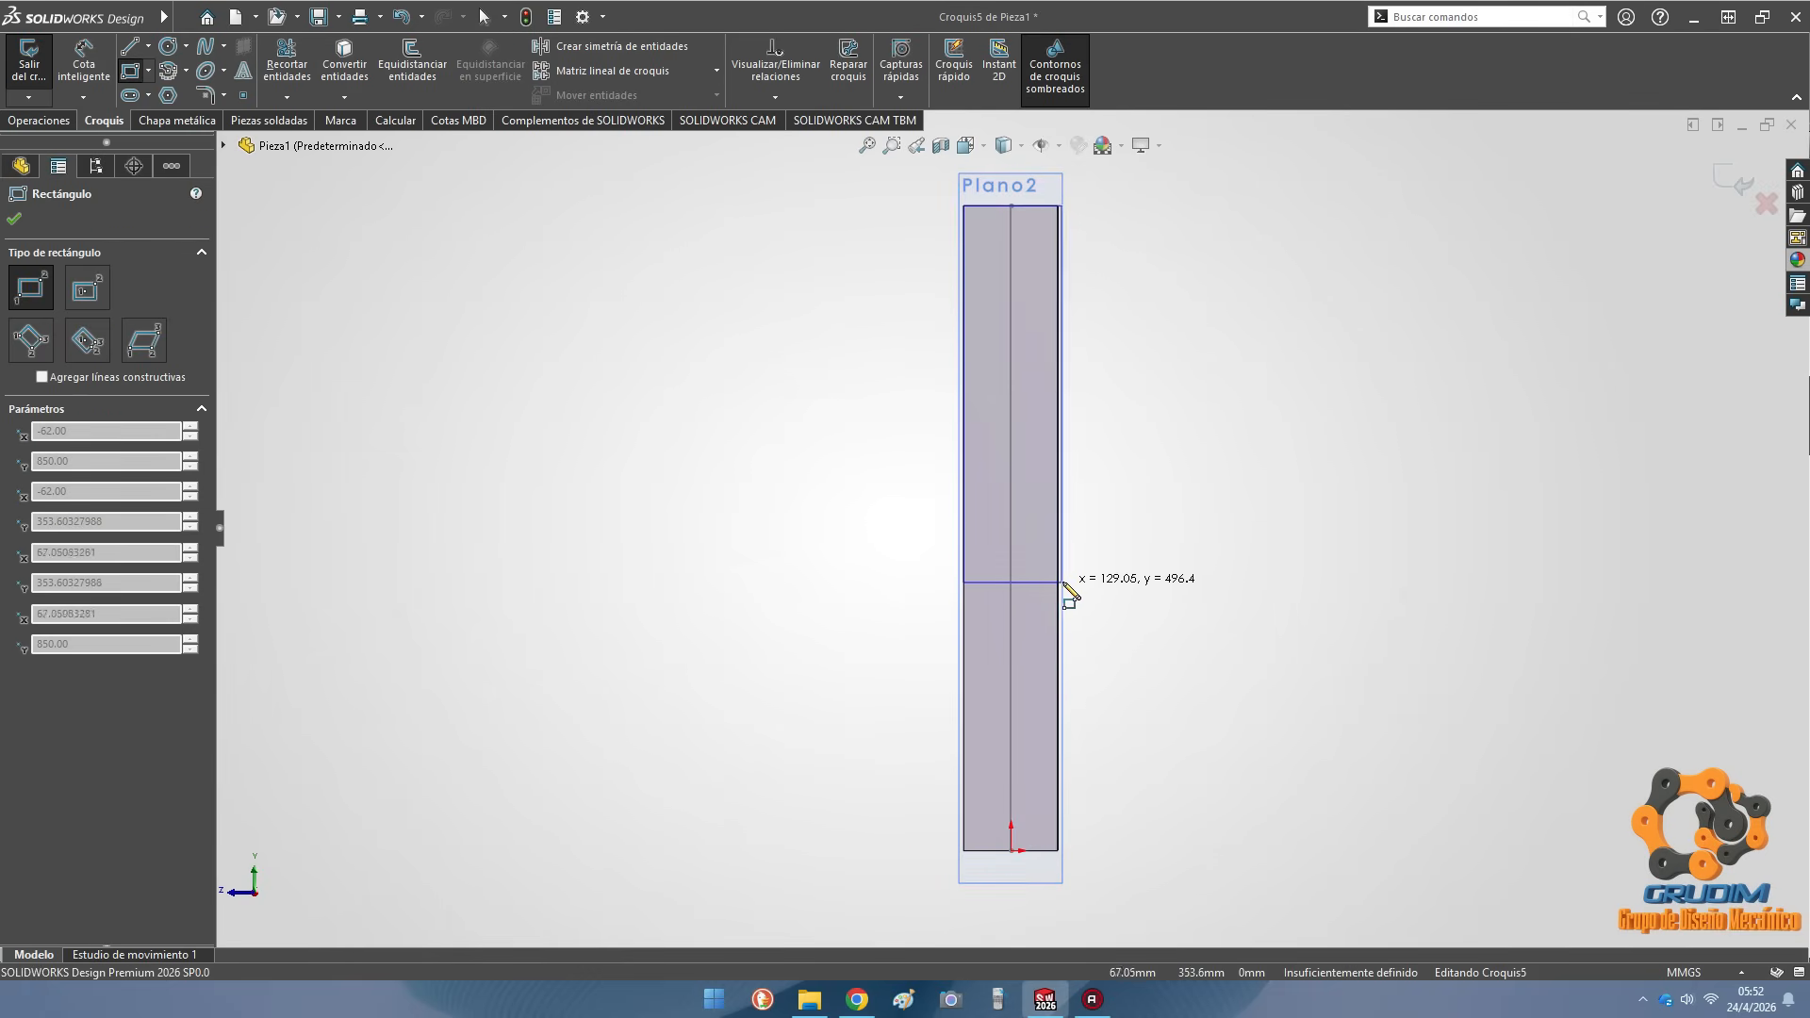
{"action": "scroll", "coordinate": [1060, 592], "scroll_direction": "down", "scroll_amount": 2}
{"action": "left_click", "coordinate": [1056, 563]}
{"action": "key", "text": "Escape"}
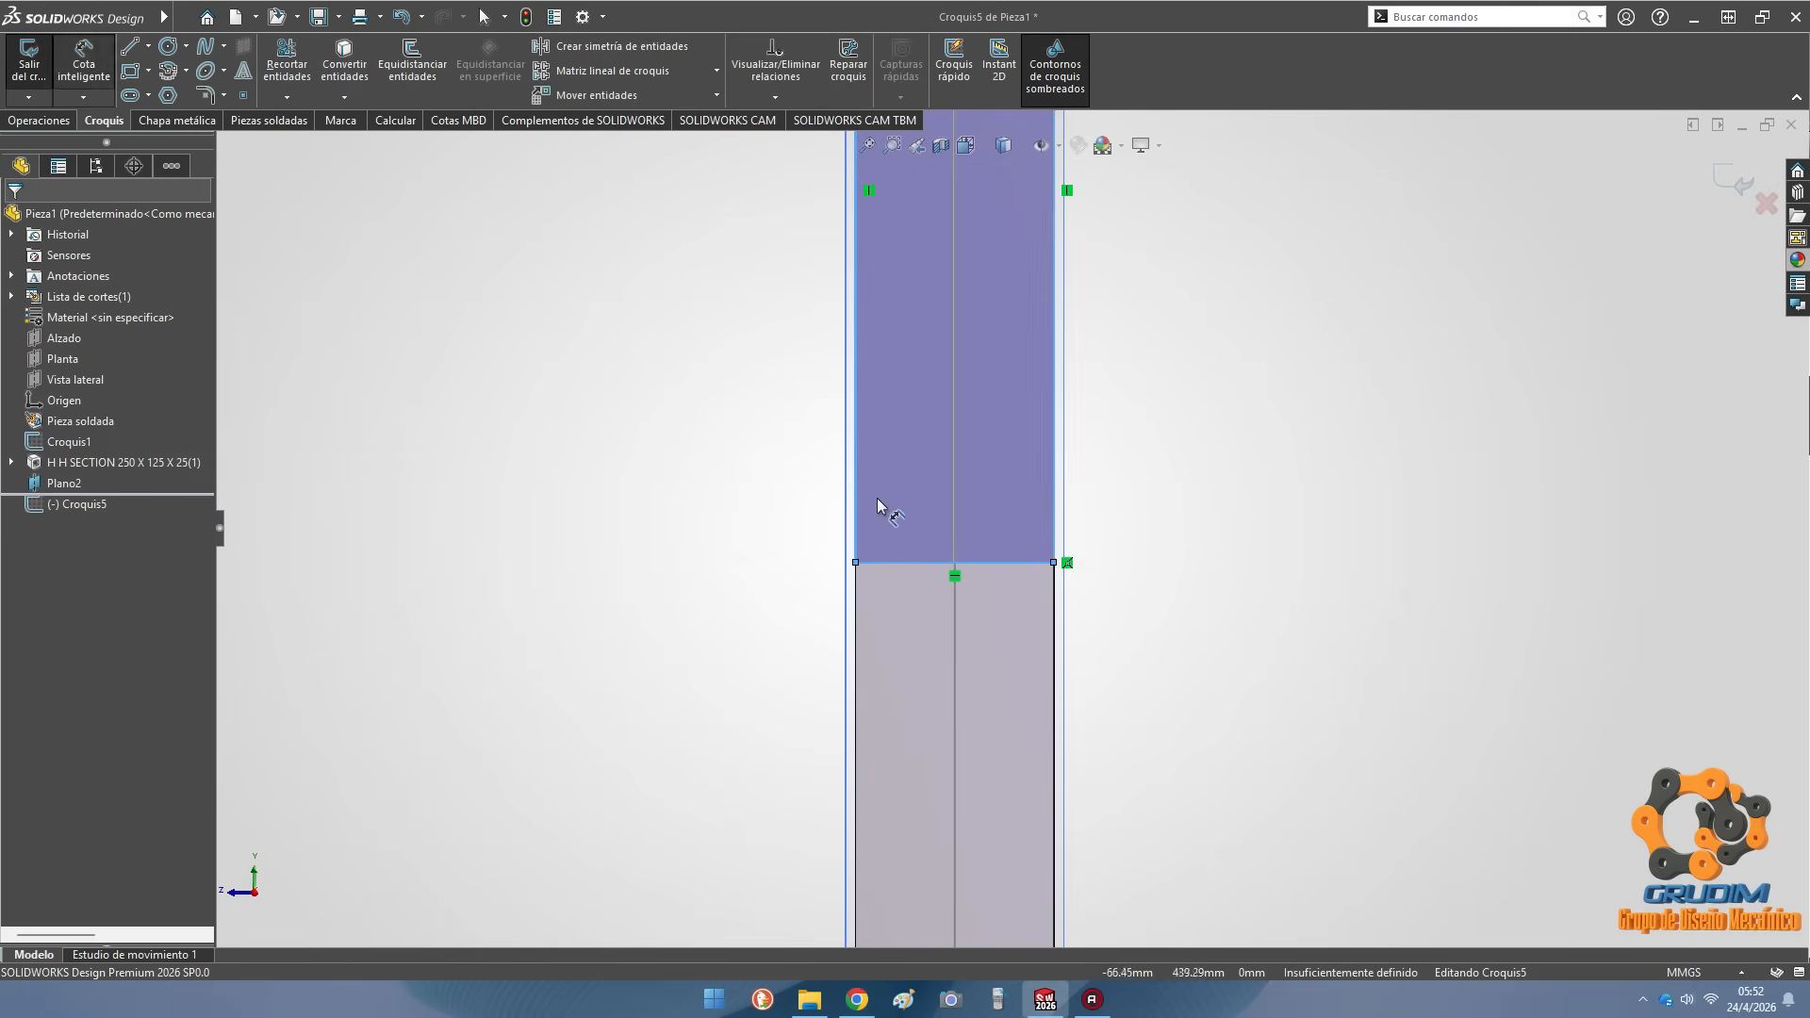
Dimension the rectangle's height as 550 mm
{"action": "left_click", "coordinate": [857, 517]}
{"action": "scroll", "coordinate": [929, 363], "scroll_direction": "up", "scroll_amount": 4}
{"action": "scroll", "coordinate": [933, 356], "scroll_direction": "down", "scroll_amount": 2}
{"action": "left_click", "coordinate": [860, 411]}
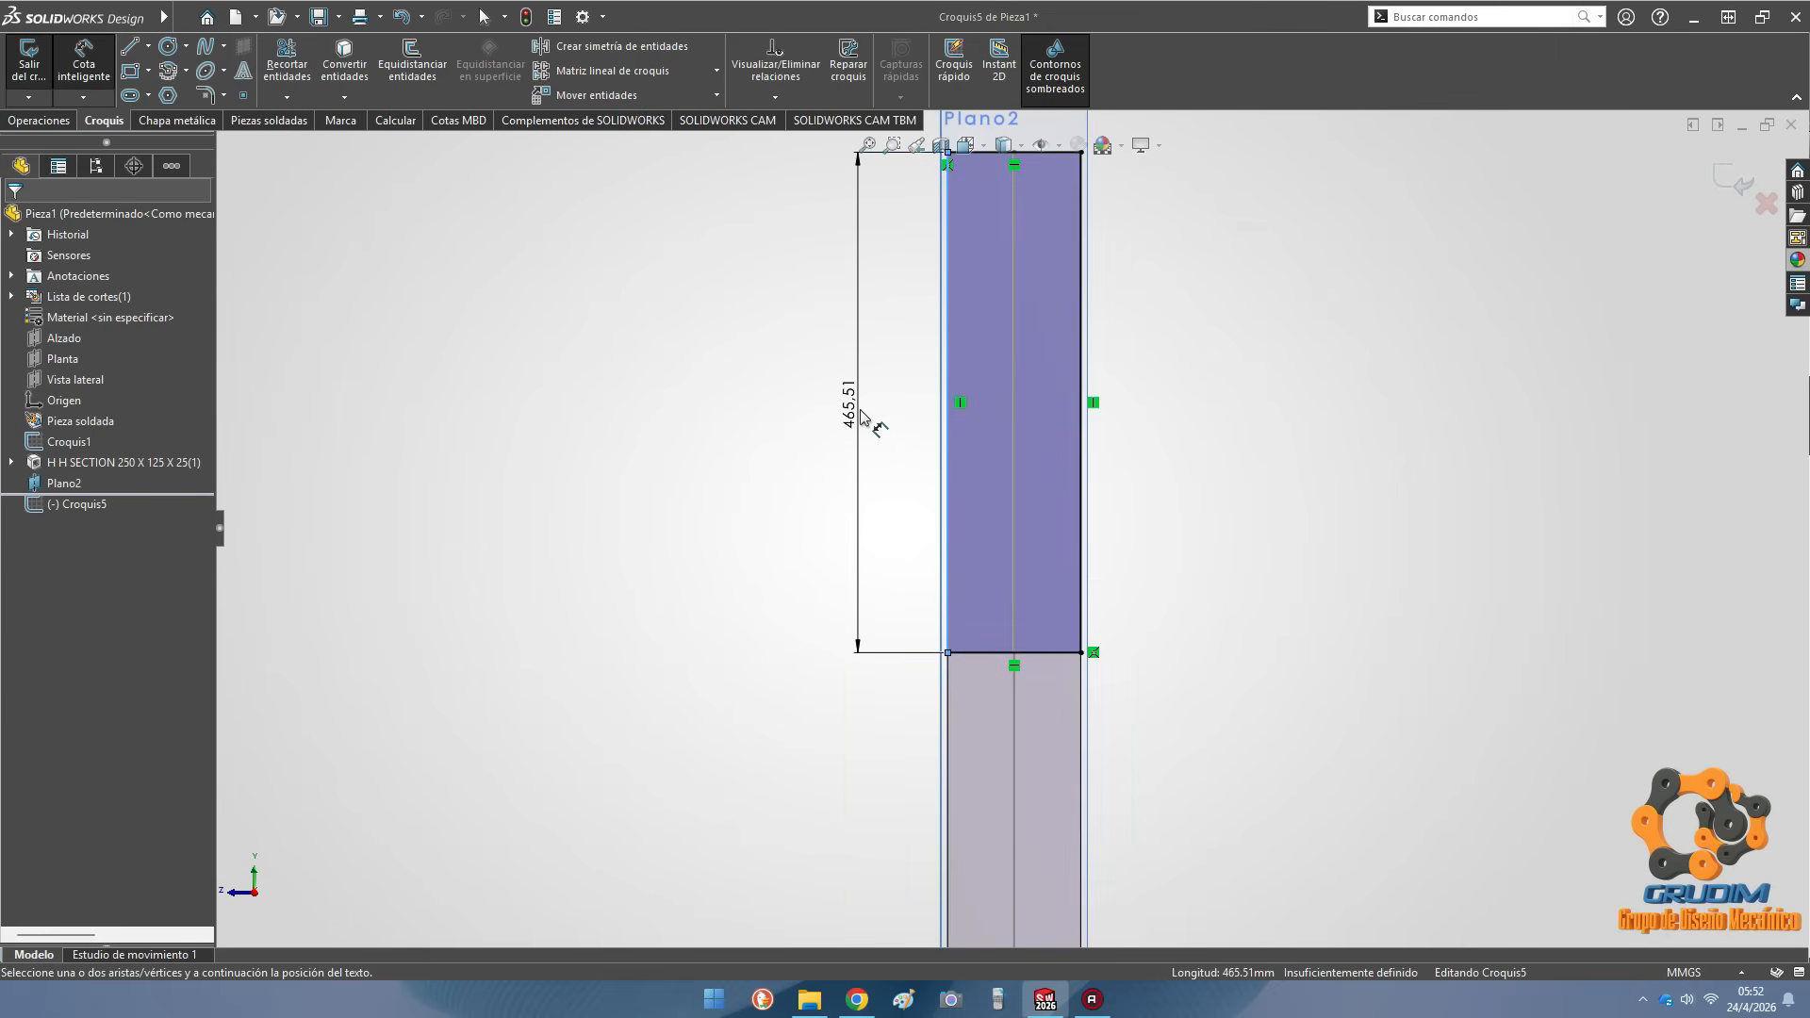
{"action": "type", "text": "55"}
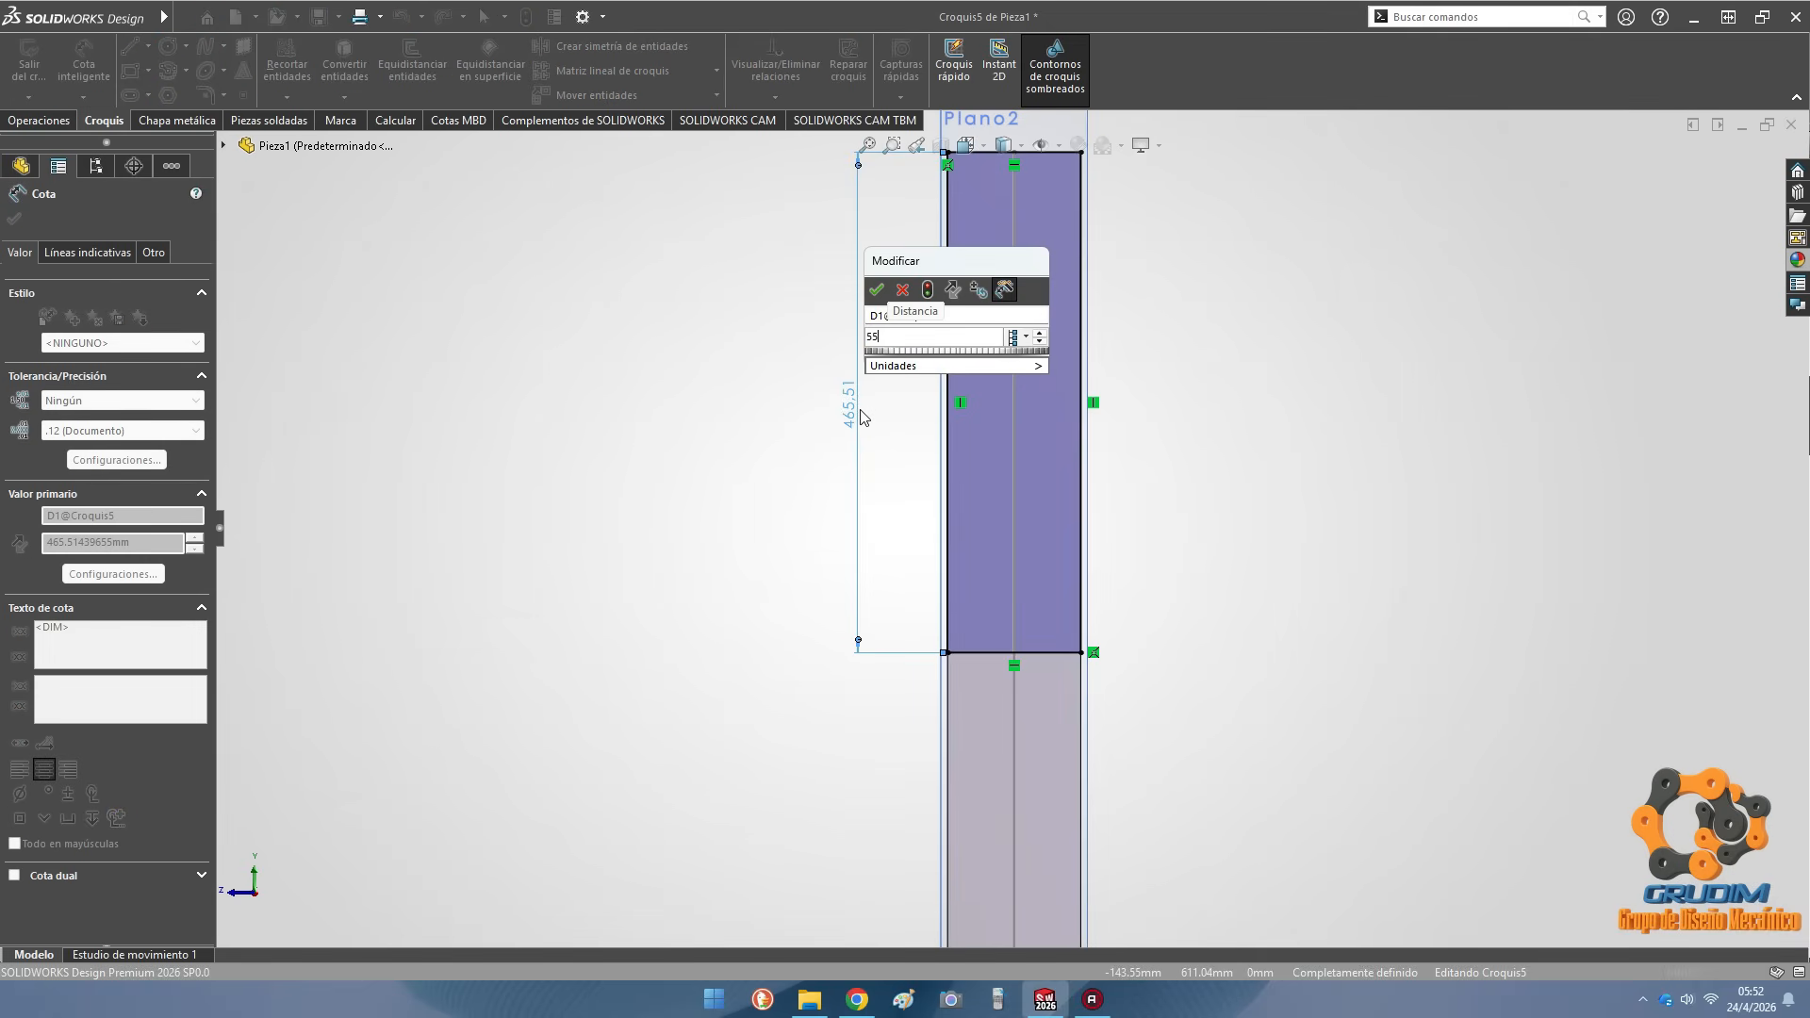
{"action": "type", "text": "0"}
{"action": "key", "text": "Return"}
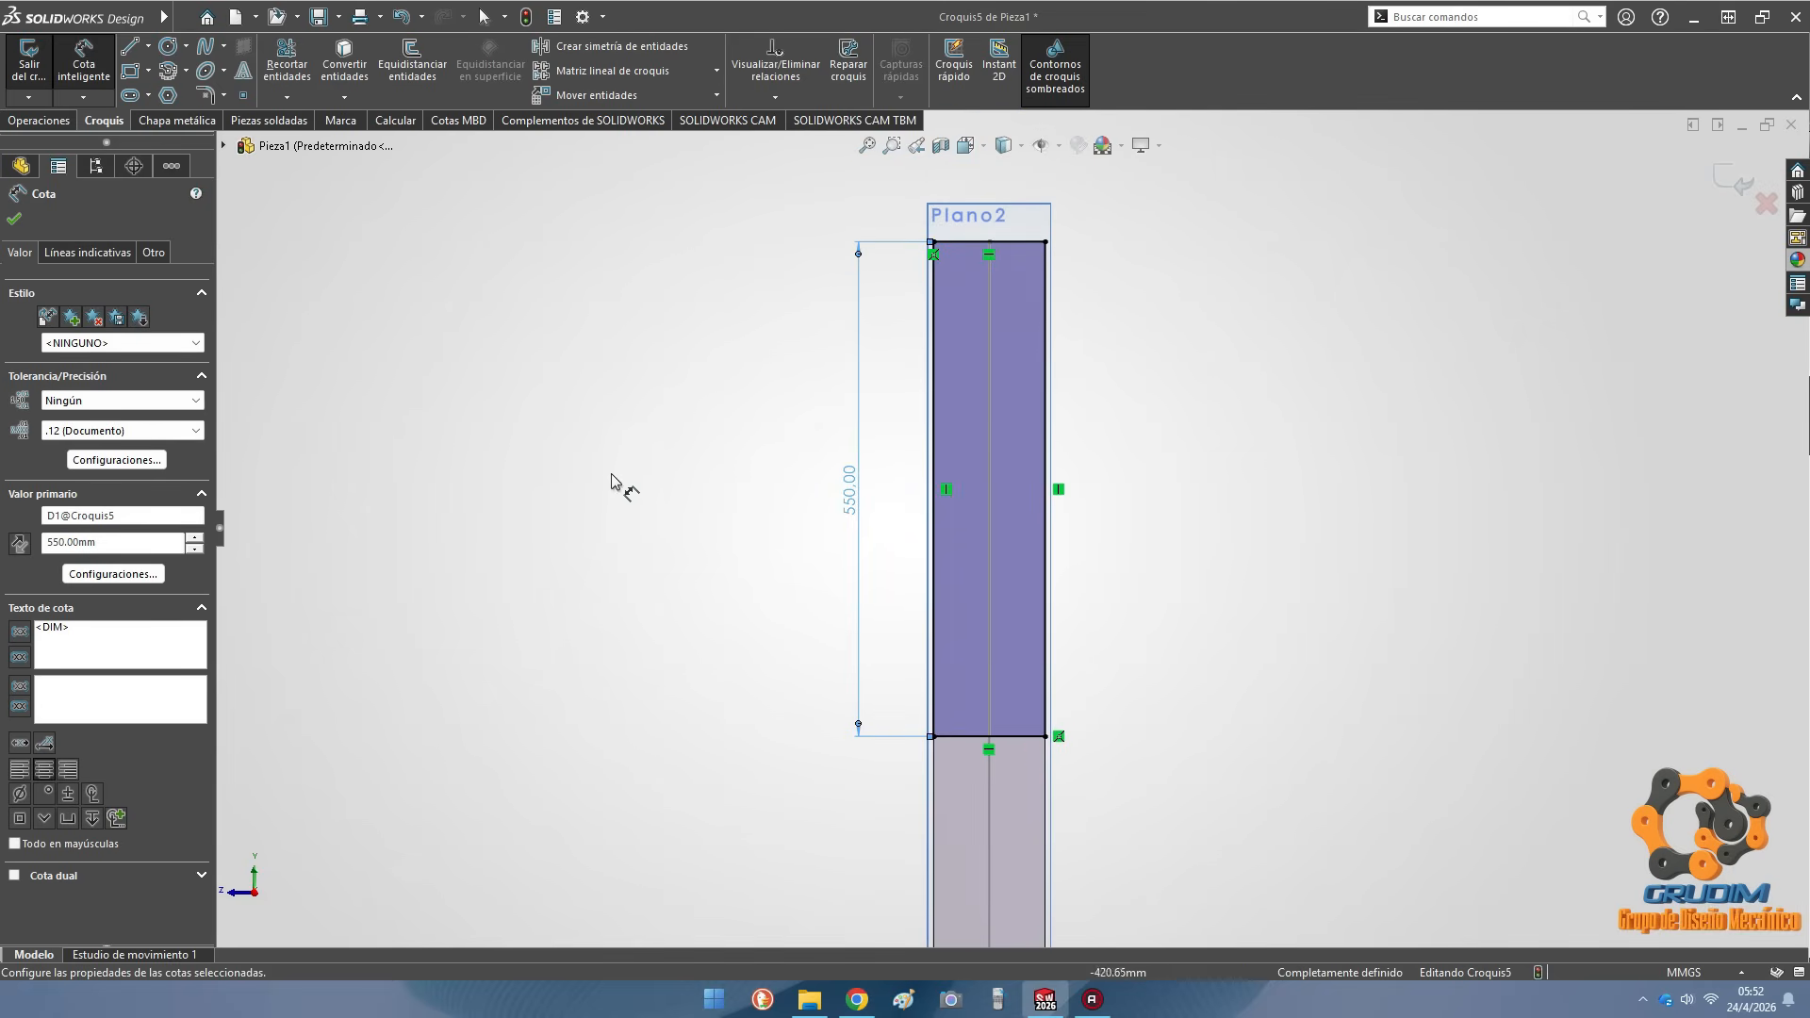
Create a 12 mm thick sheet metal base flange from the rectangle as the connection plate
{"action": "left_click", "coordinate": [177, 121]}
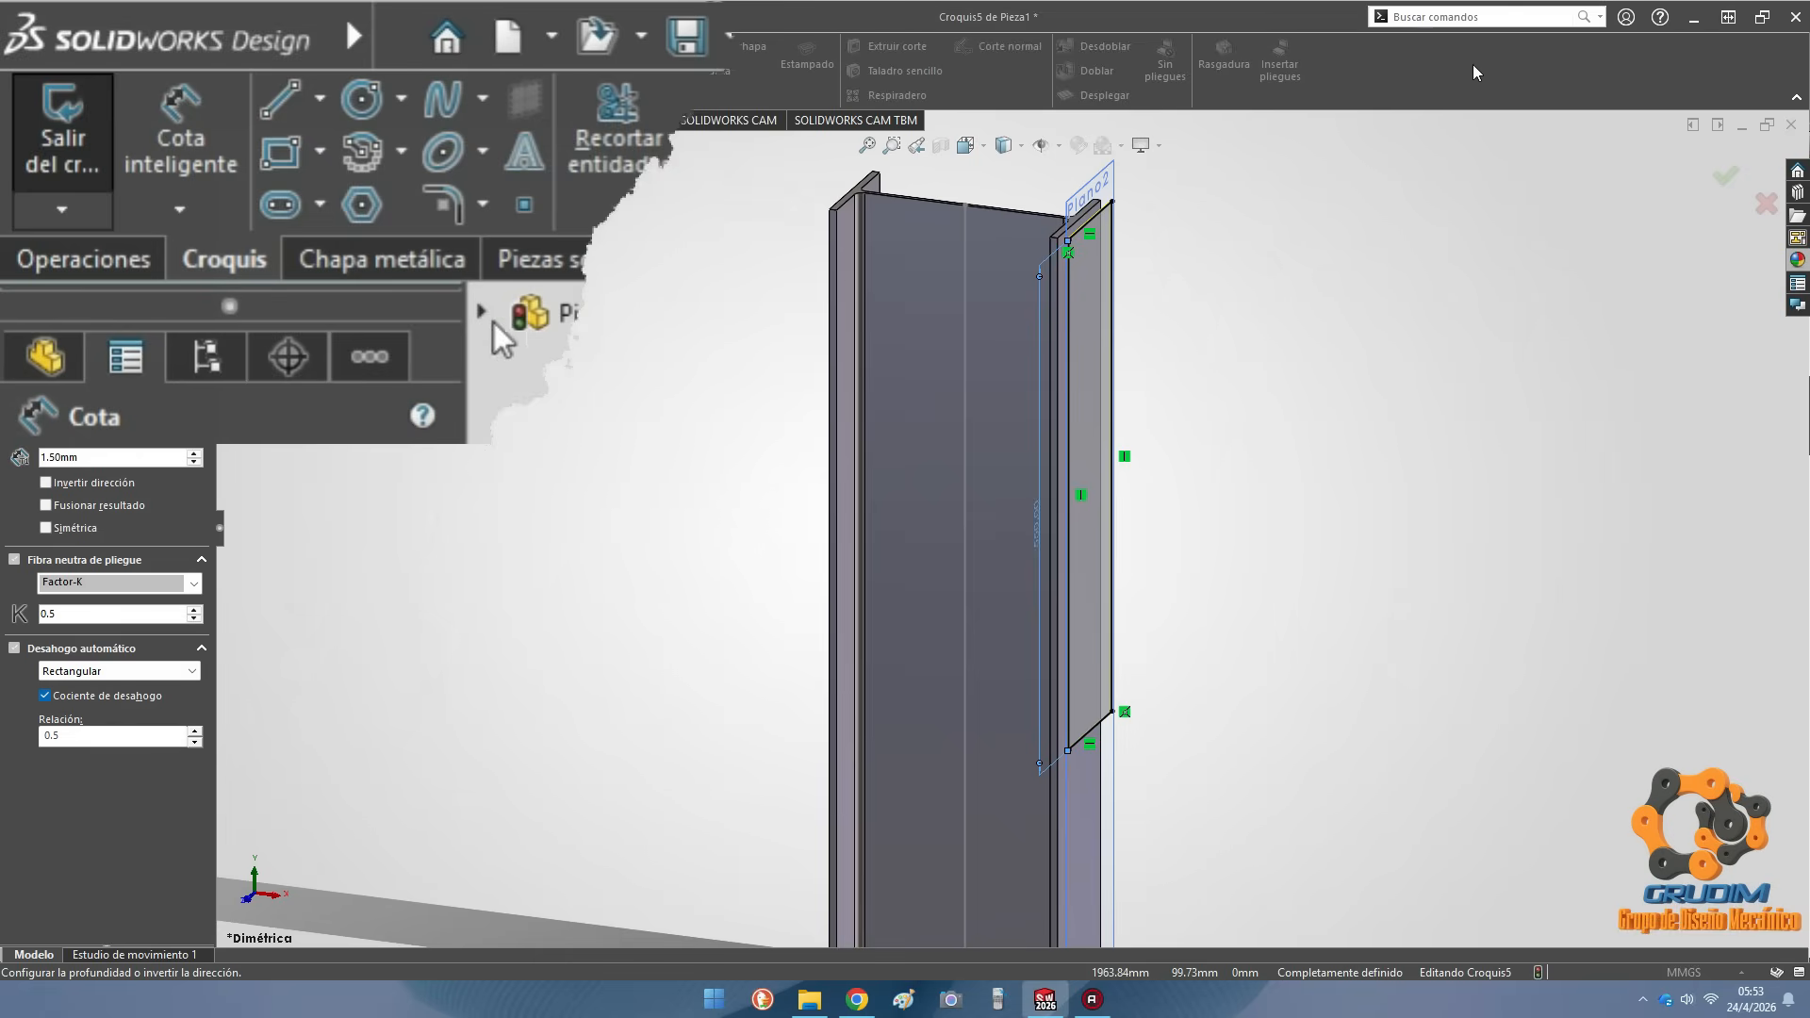
{"action": "scroll", "coordinate": [1048, 303], "scroll_direction": "down", "scroll_amount": 10}
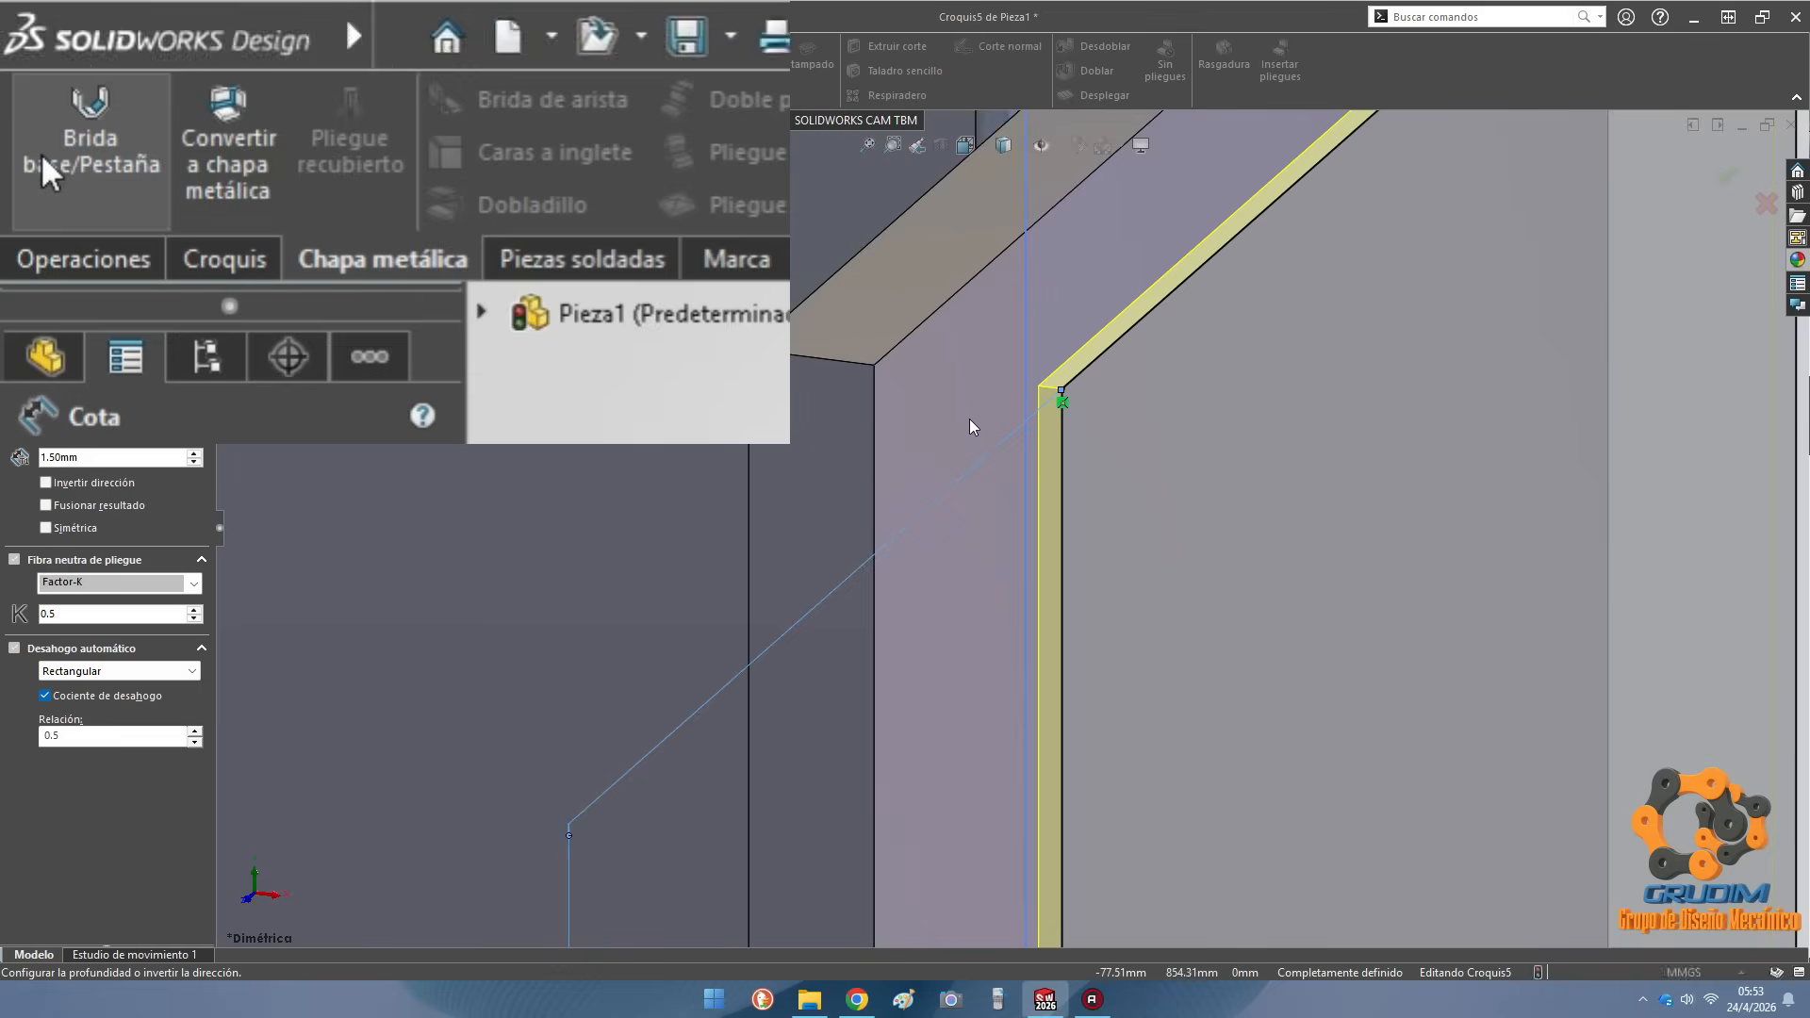
{"action": "scroll", "coordinate": [969, 419], "scroll_direction": "down", "scroll_amount": 3}
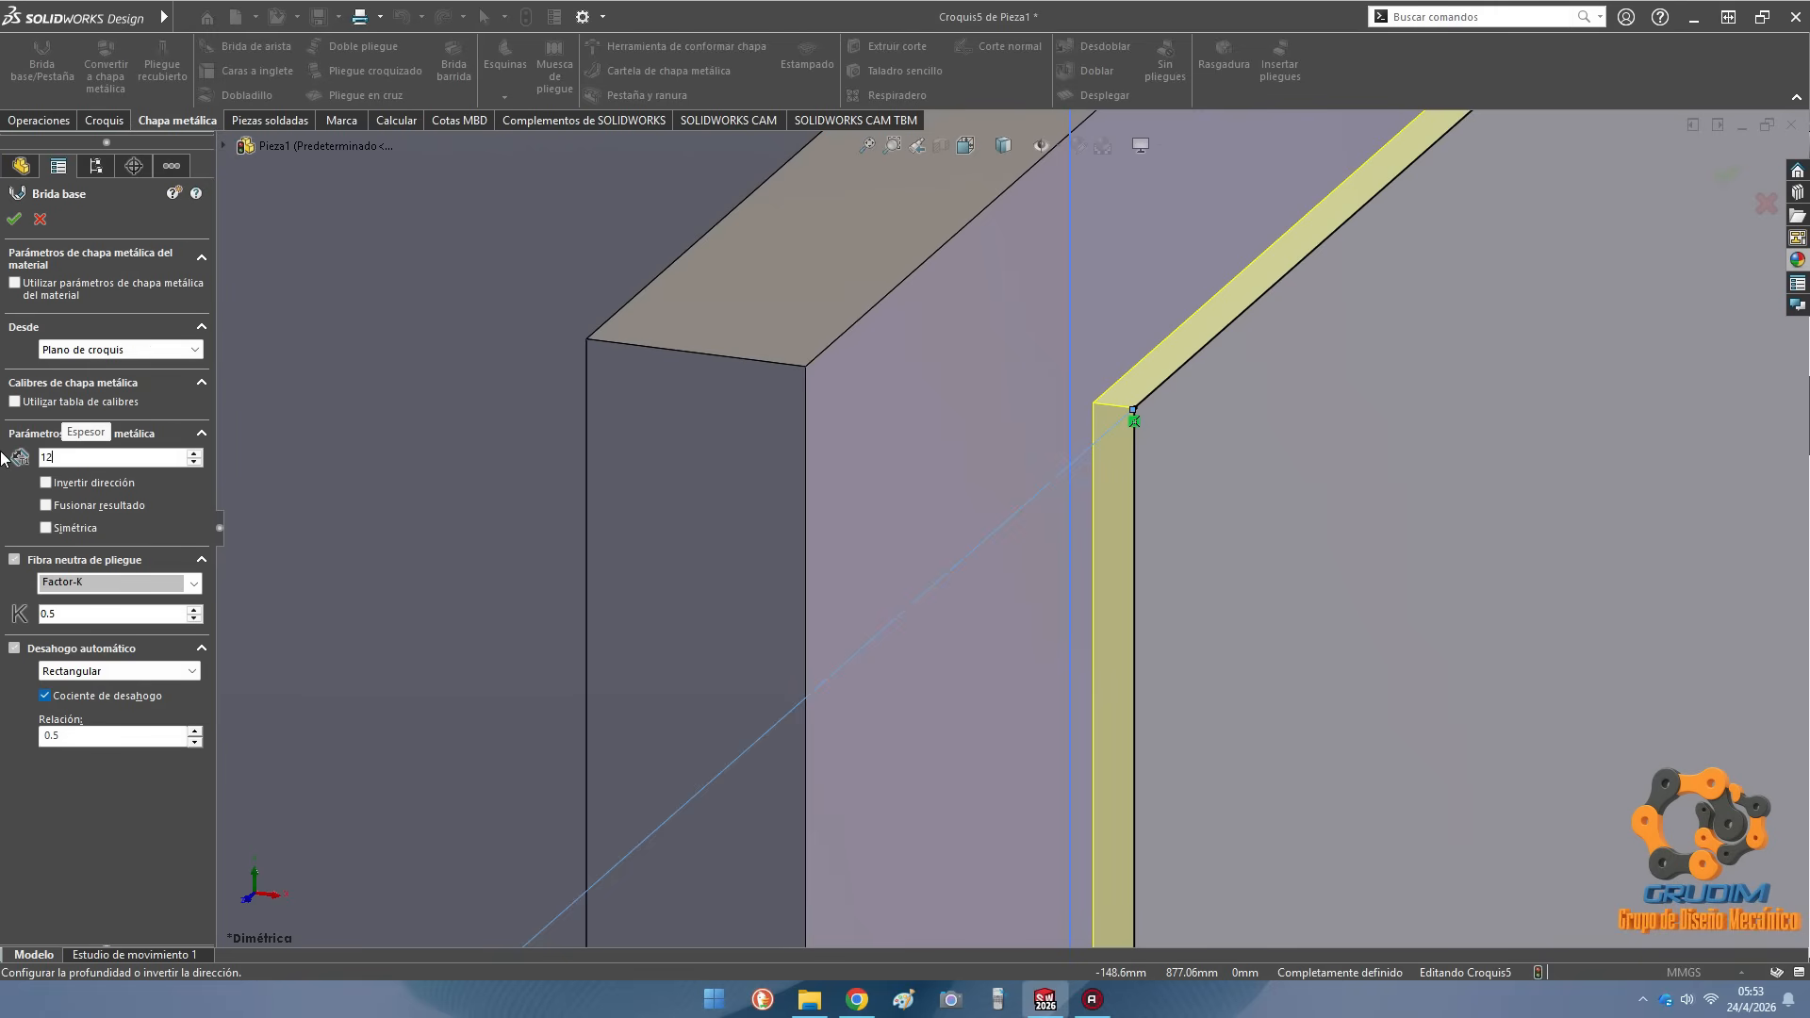
{"action": "key", "text": "Return"}
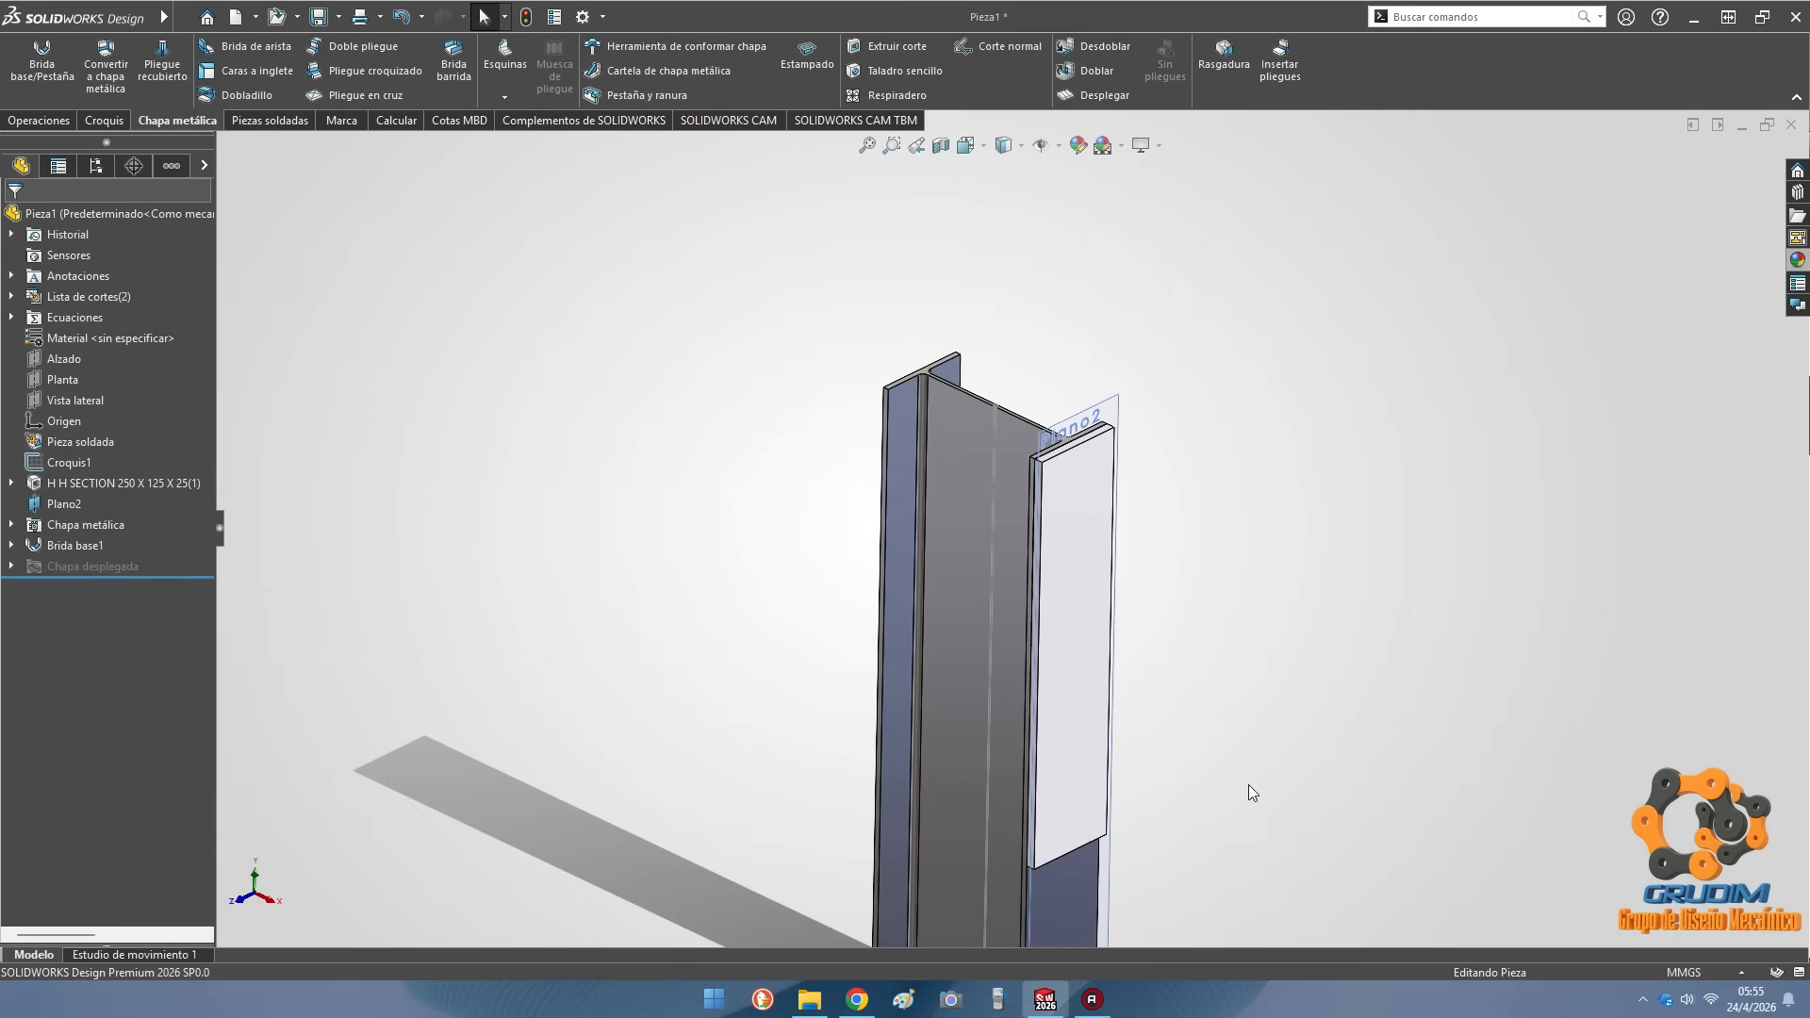
Sketch an upward-sloping line about 513 mm long on the Alzado plane, starting on the plate's outer edge
{"action": "scroll", "coordinate": [1244, 782], "scroll_direction": "up", "scroll_amount": 2}
{"action": "scroll", "coordinate": [641, 528], "scroll_direction": "down", "scroll_amount": 2}
{"action": "left_click", "coordinate": [64, 357]}
{"action": "left_click", "coordinate": [128, 323]}
{"action": "key", "text": "Escape"}
{"action": "left_click", "coordinate": [90, 359]}
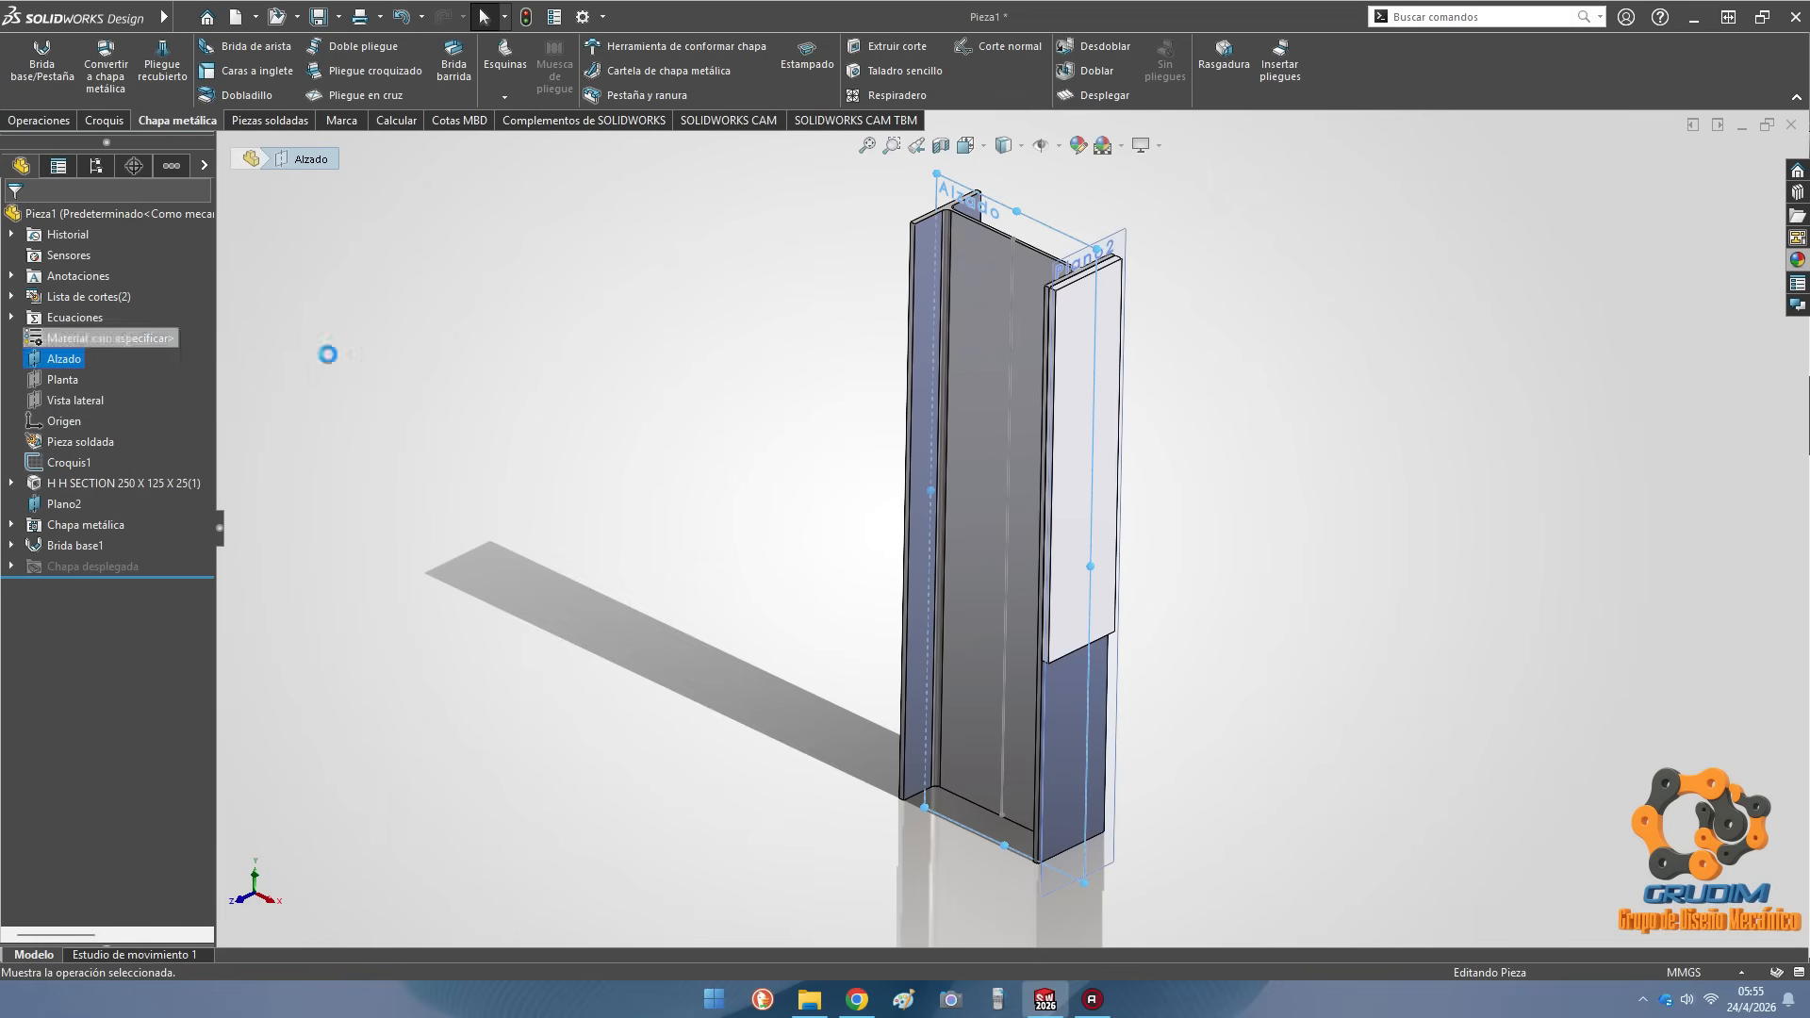
{"action": "left_click", "coordinate": [1075, 235]}
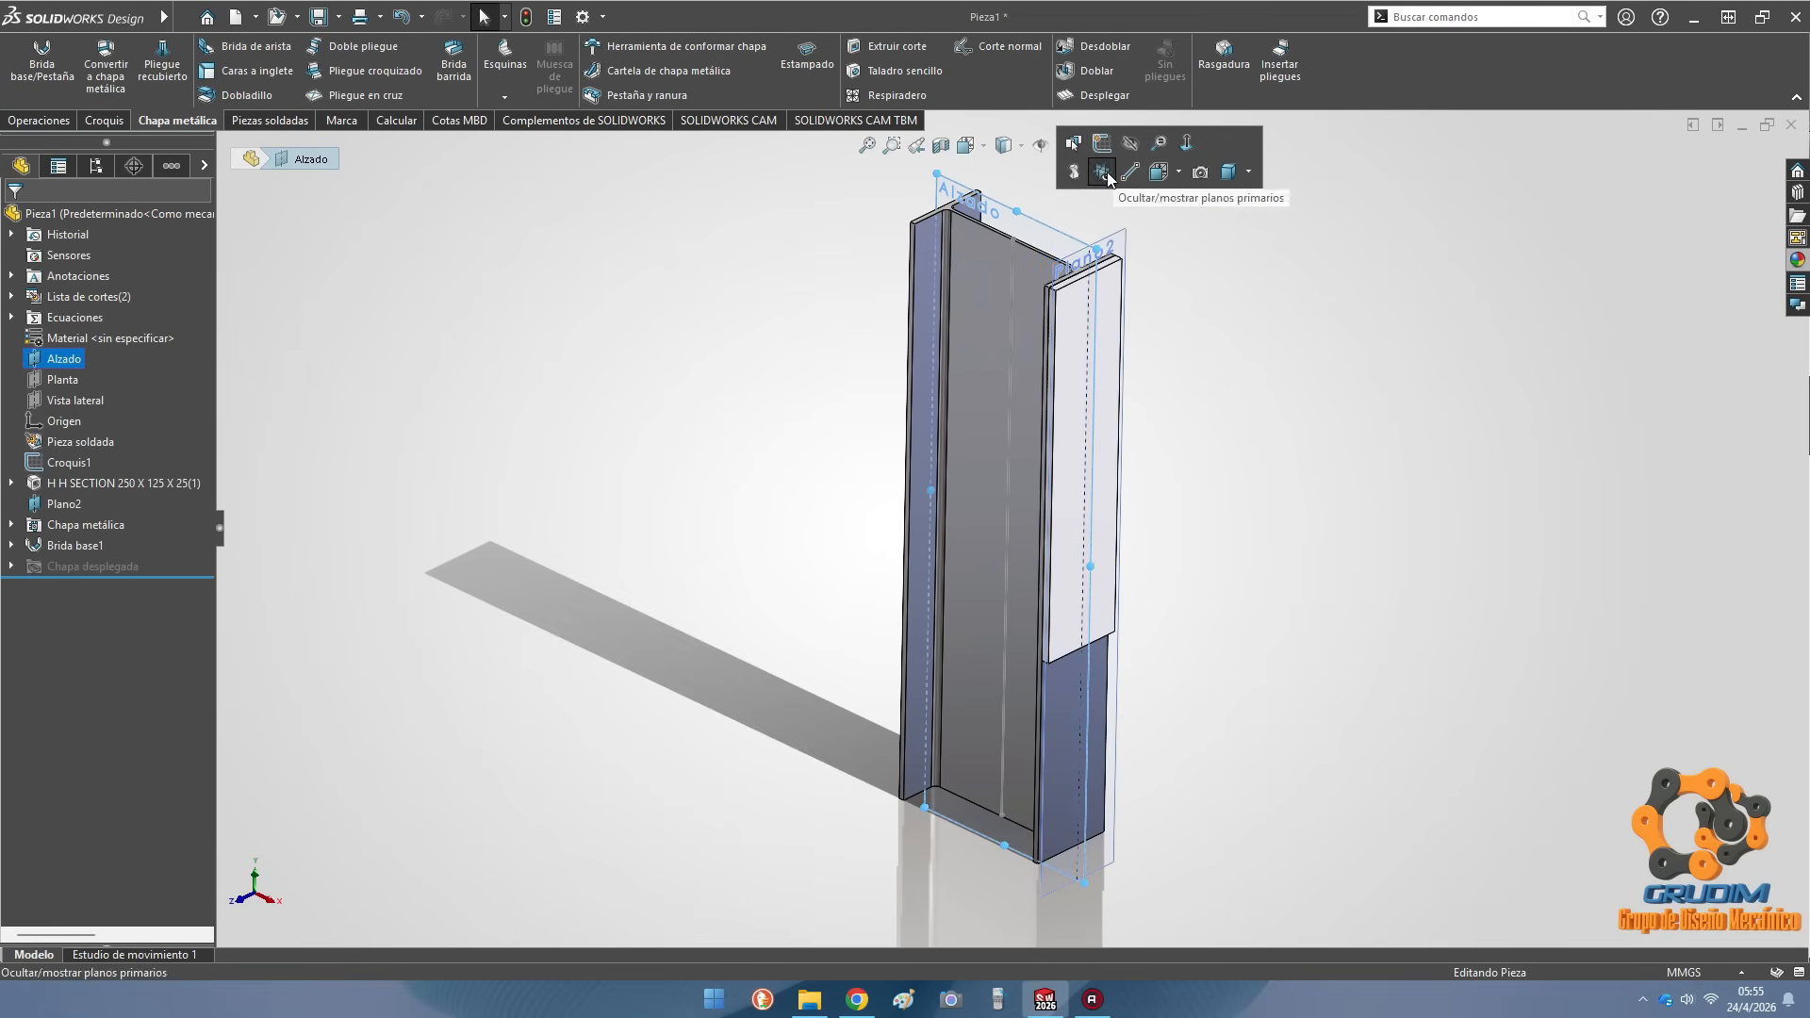
{"action": "left_click", "coordinate": [1132, 170]}
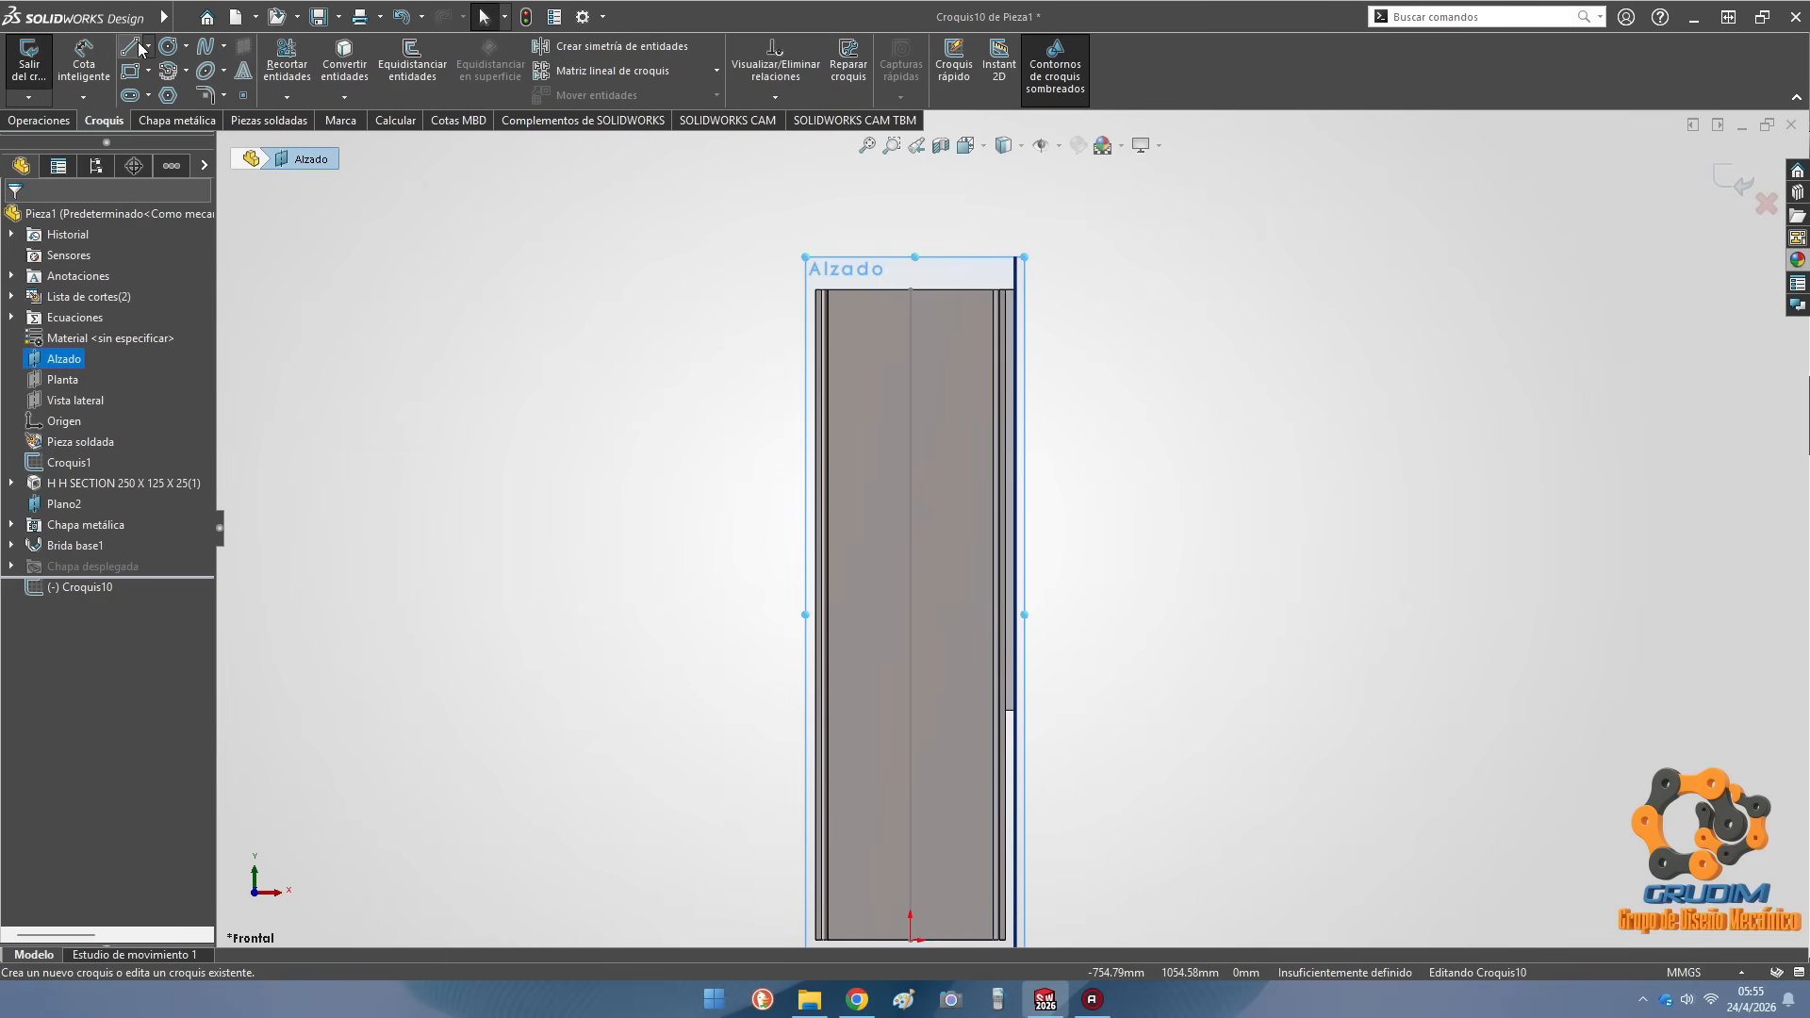
{"action": "left_click", "coordinate": [138, 49]}
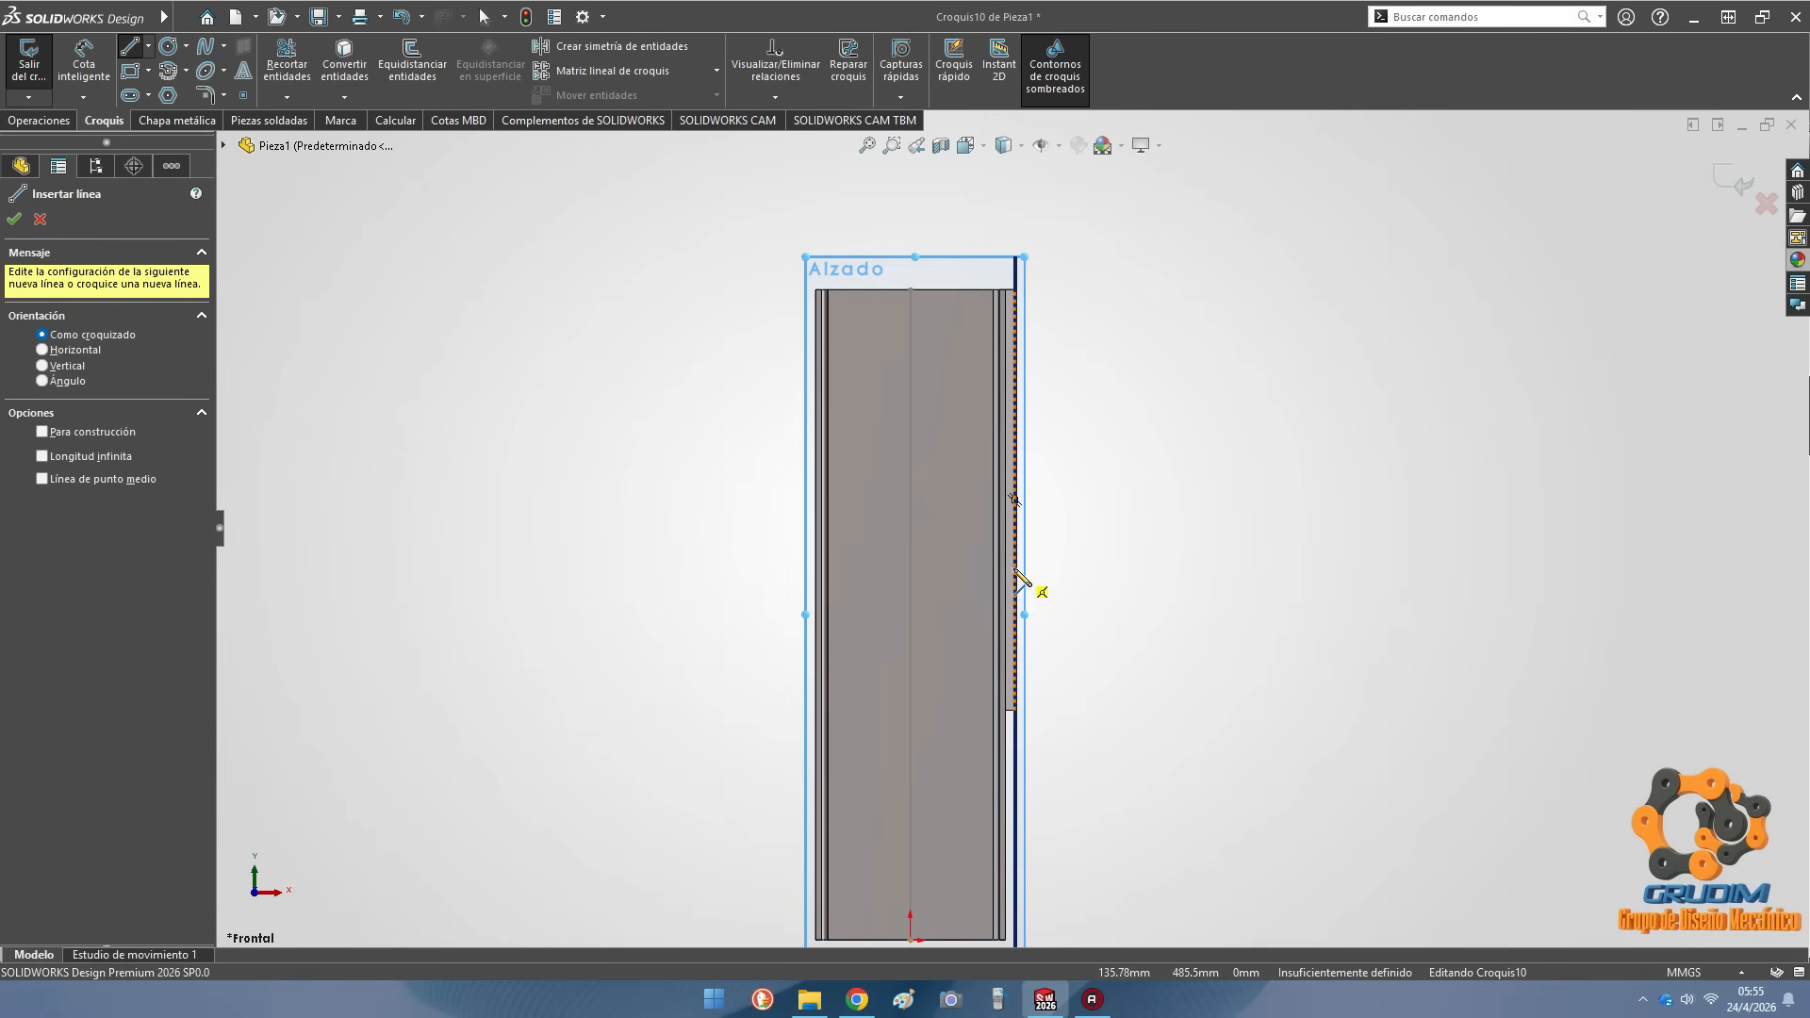
{"action": "left_click", "coordinate": [1015, 567]}
{"action": "key", "text": "Escape"}
Dimension the vertical distance from the column's upper end to the sloping line's start point as 280 mm
{"action": "left_click", "coordinate": [84, 63]}
{"action": "left_click", "coordinate": [1016, 567]}
{"action": "left_click", "coordinate": [909, 290]}
{"action": "left_click", "coordinate": [737, 430]}
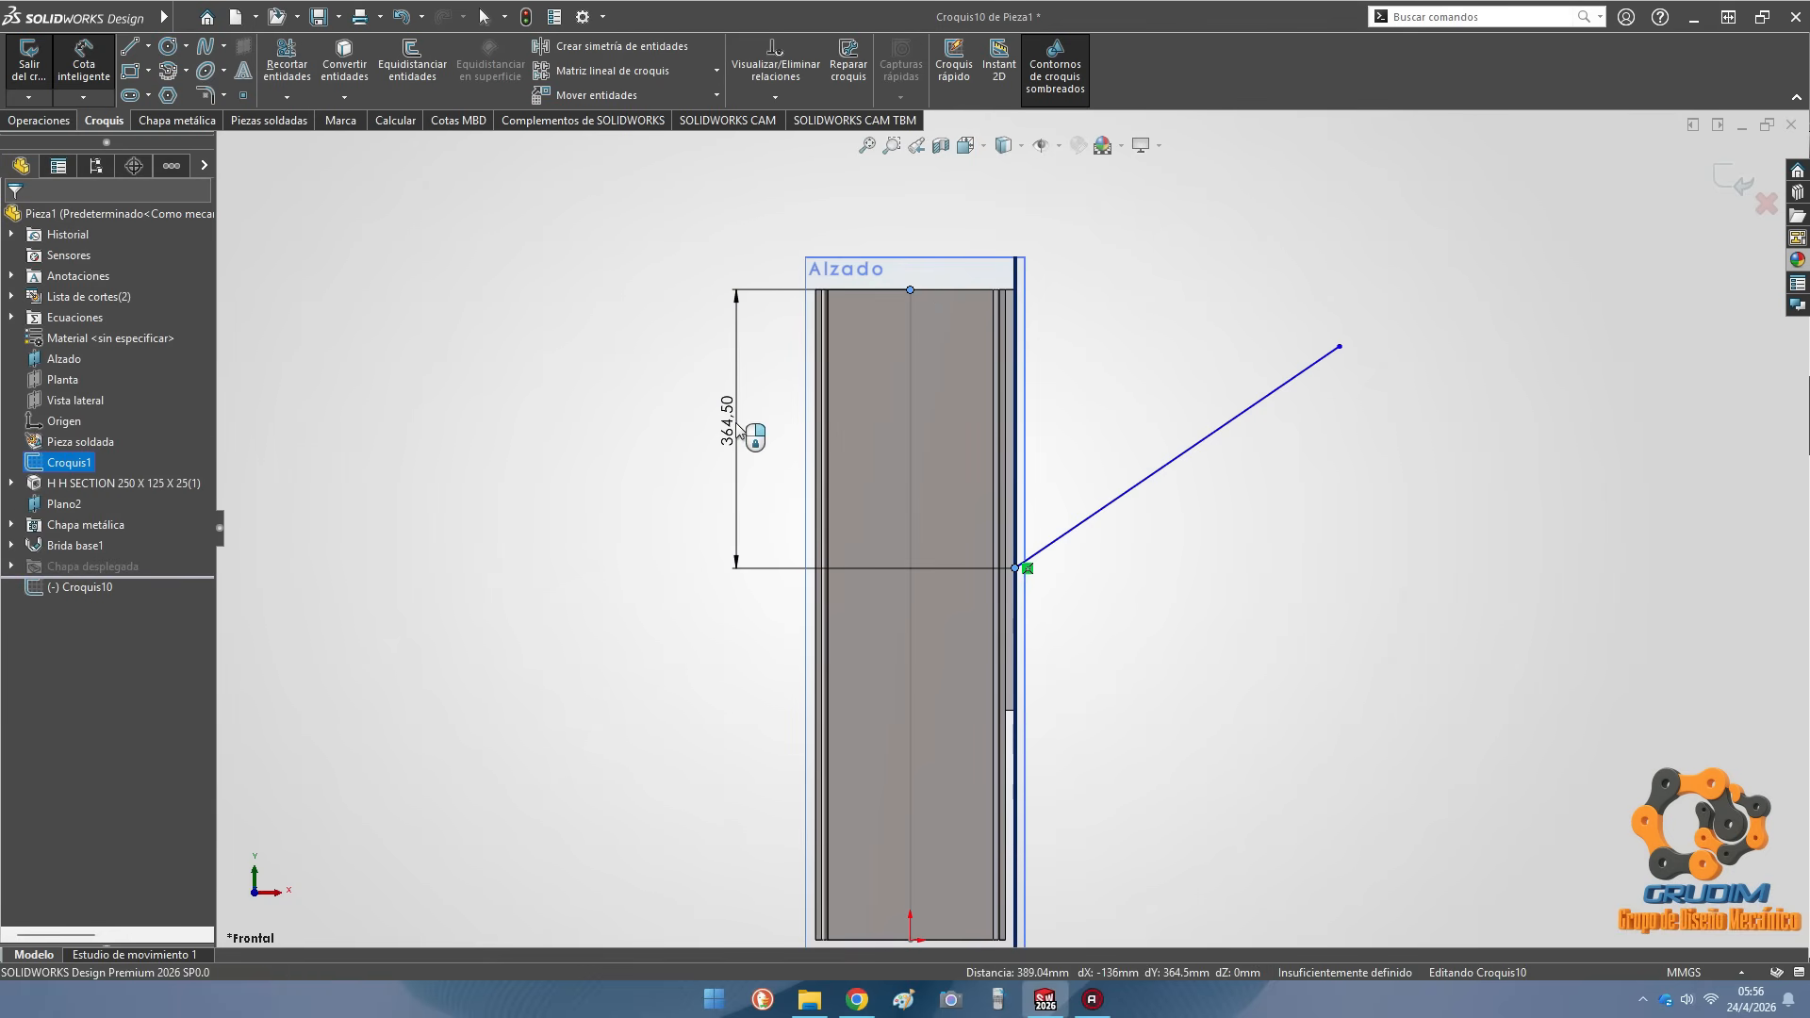
{"action": "type", "text": "28"}
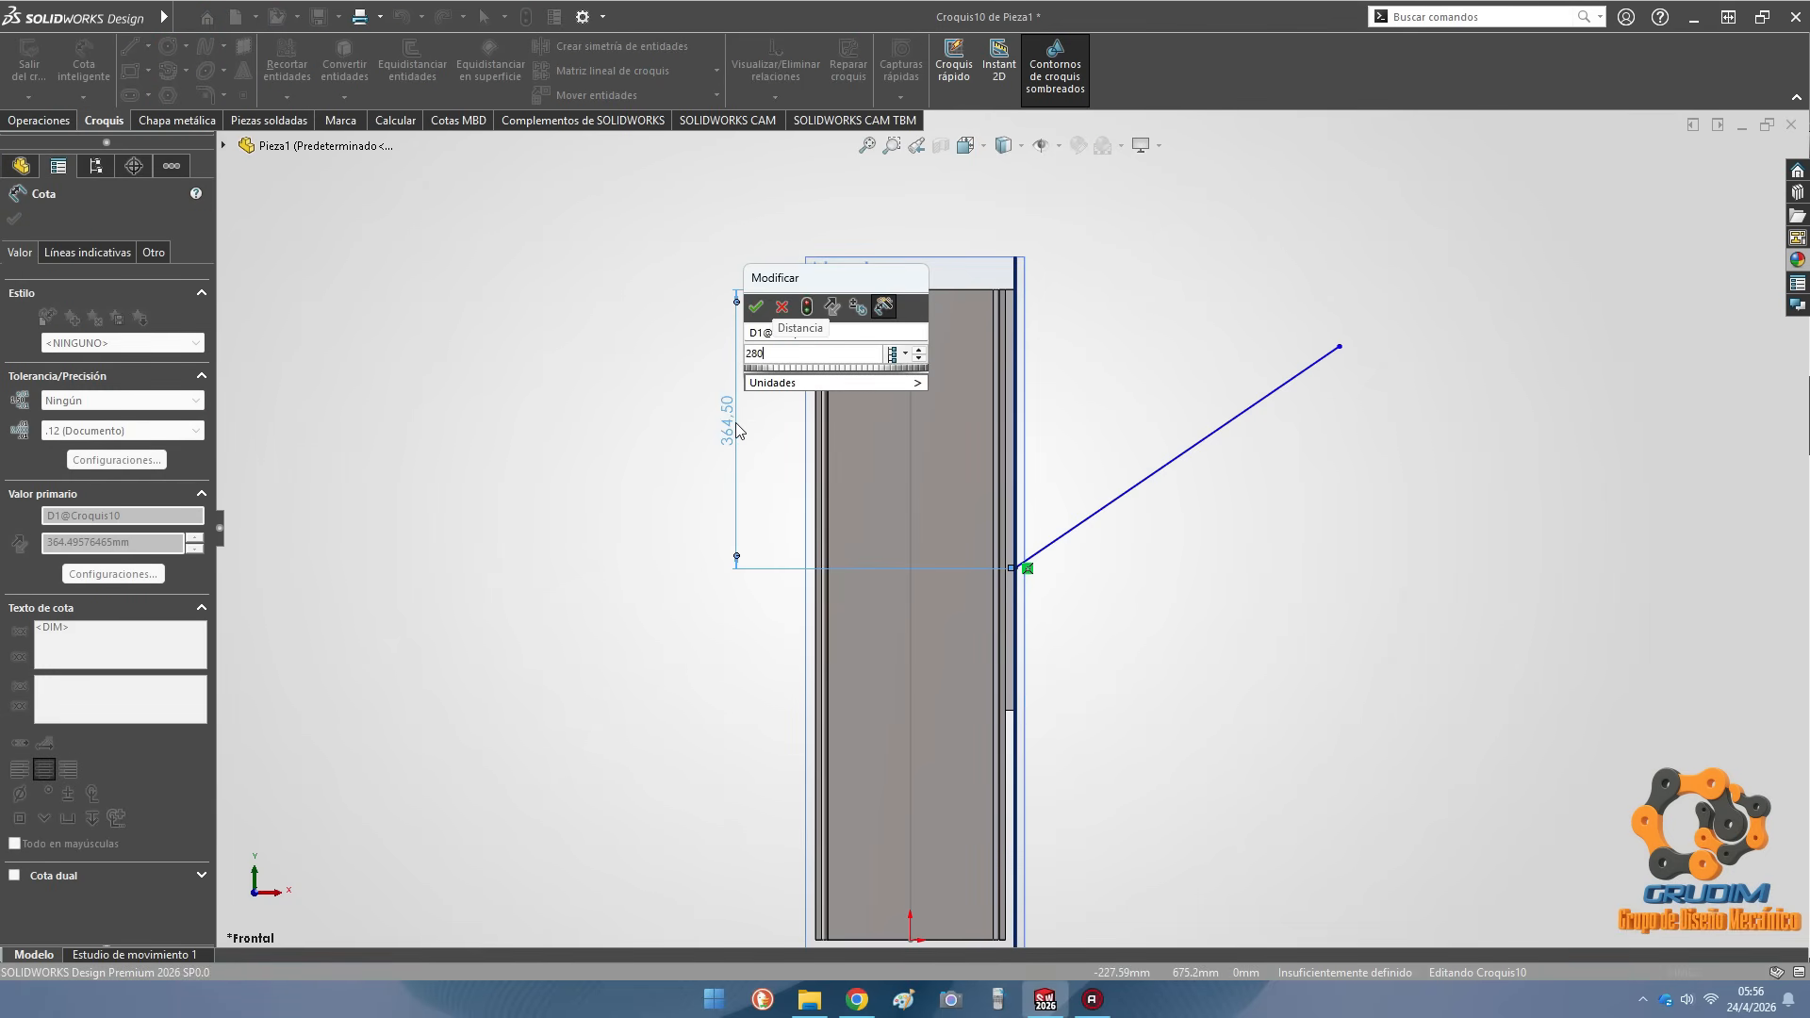
{"action": "type", "text": "0"}
{"action": "key", "text": "Return"}
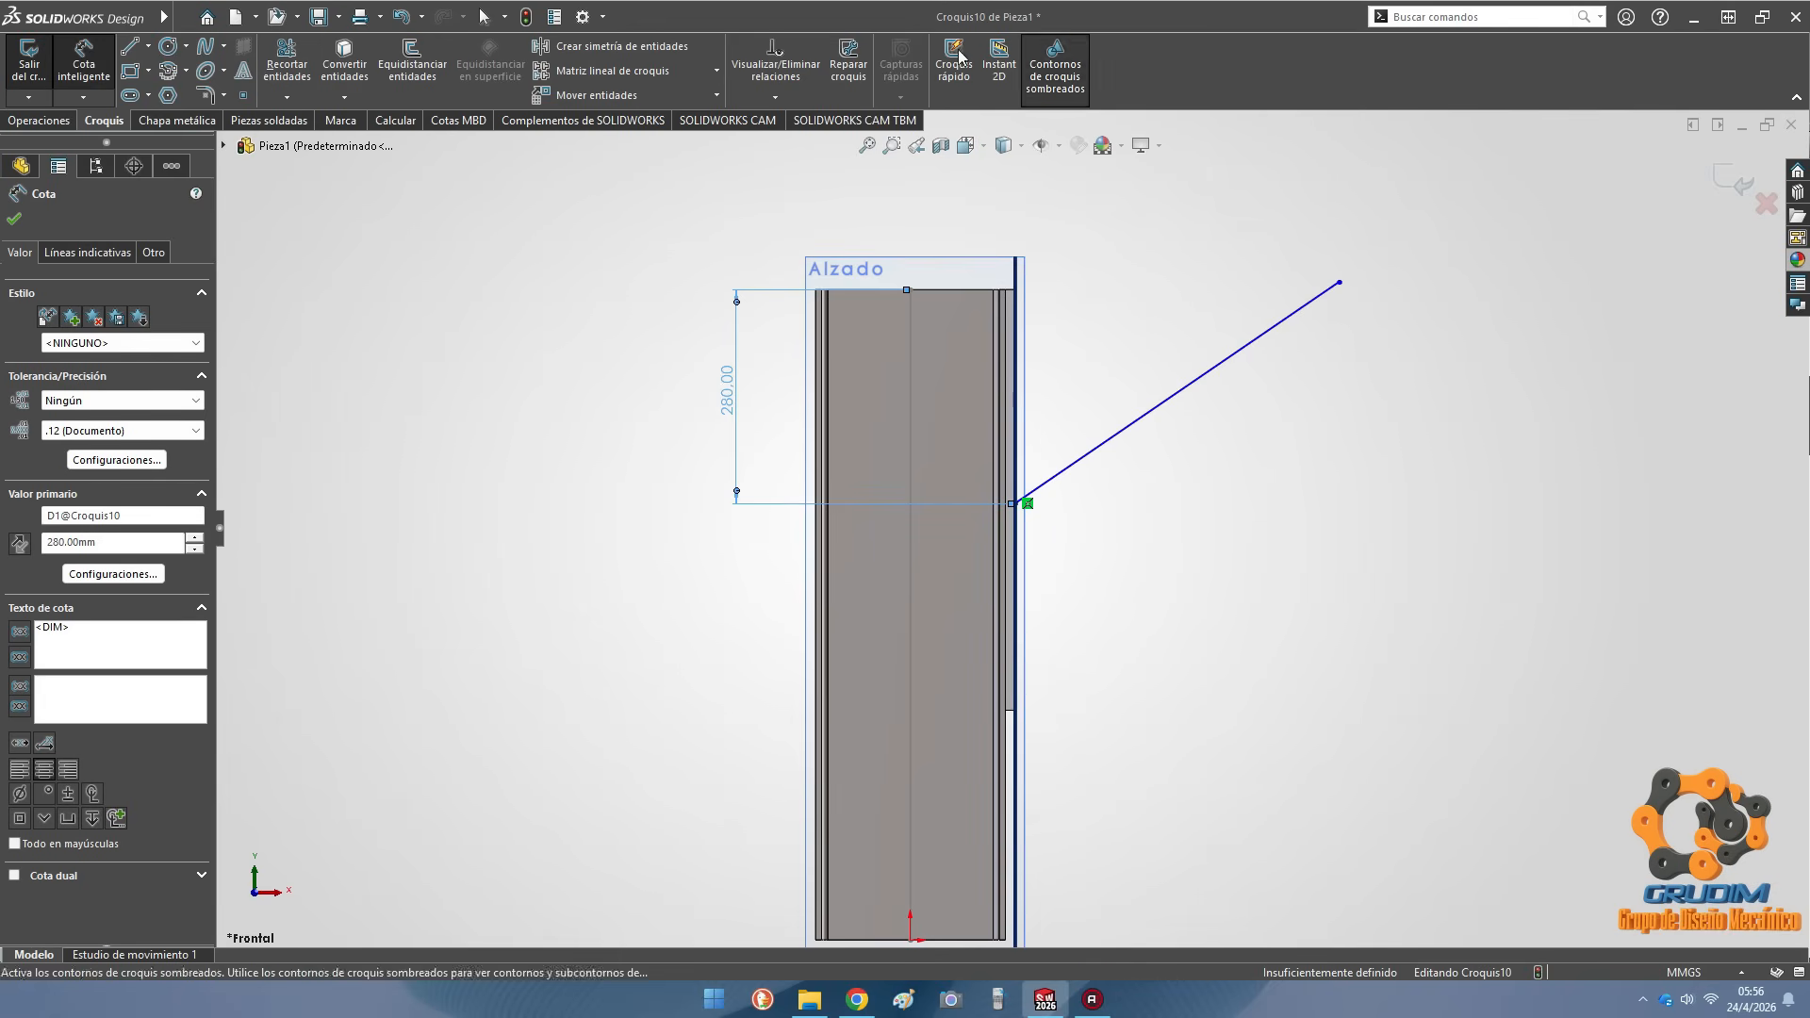
Draw a horizontal construction line outward from the sloping line's start point
{"action": "left_click", "coordinate": [129, 45]}
{"action": "scroll", "coordinate": [1036, 518], "scroll_direction": "down", "scroll_amount": 5}
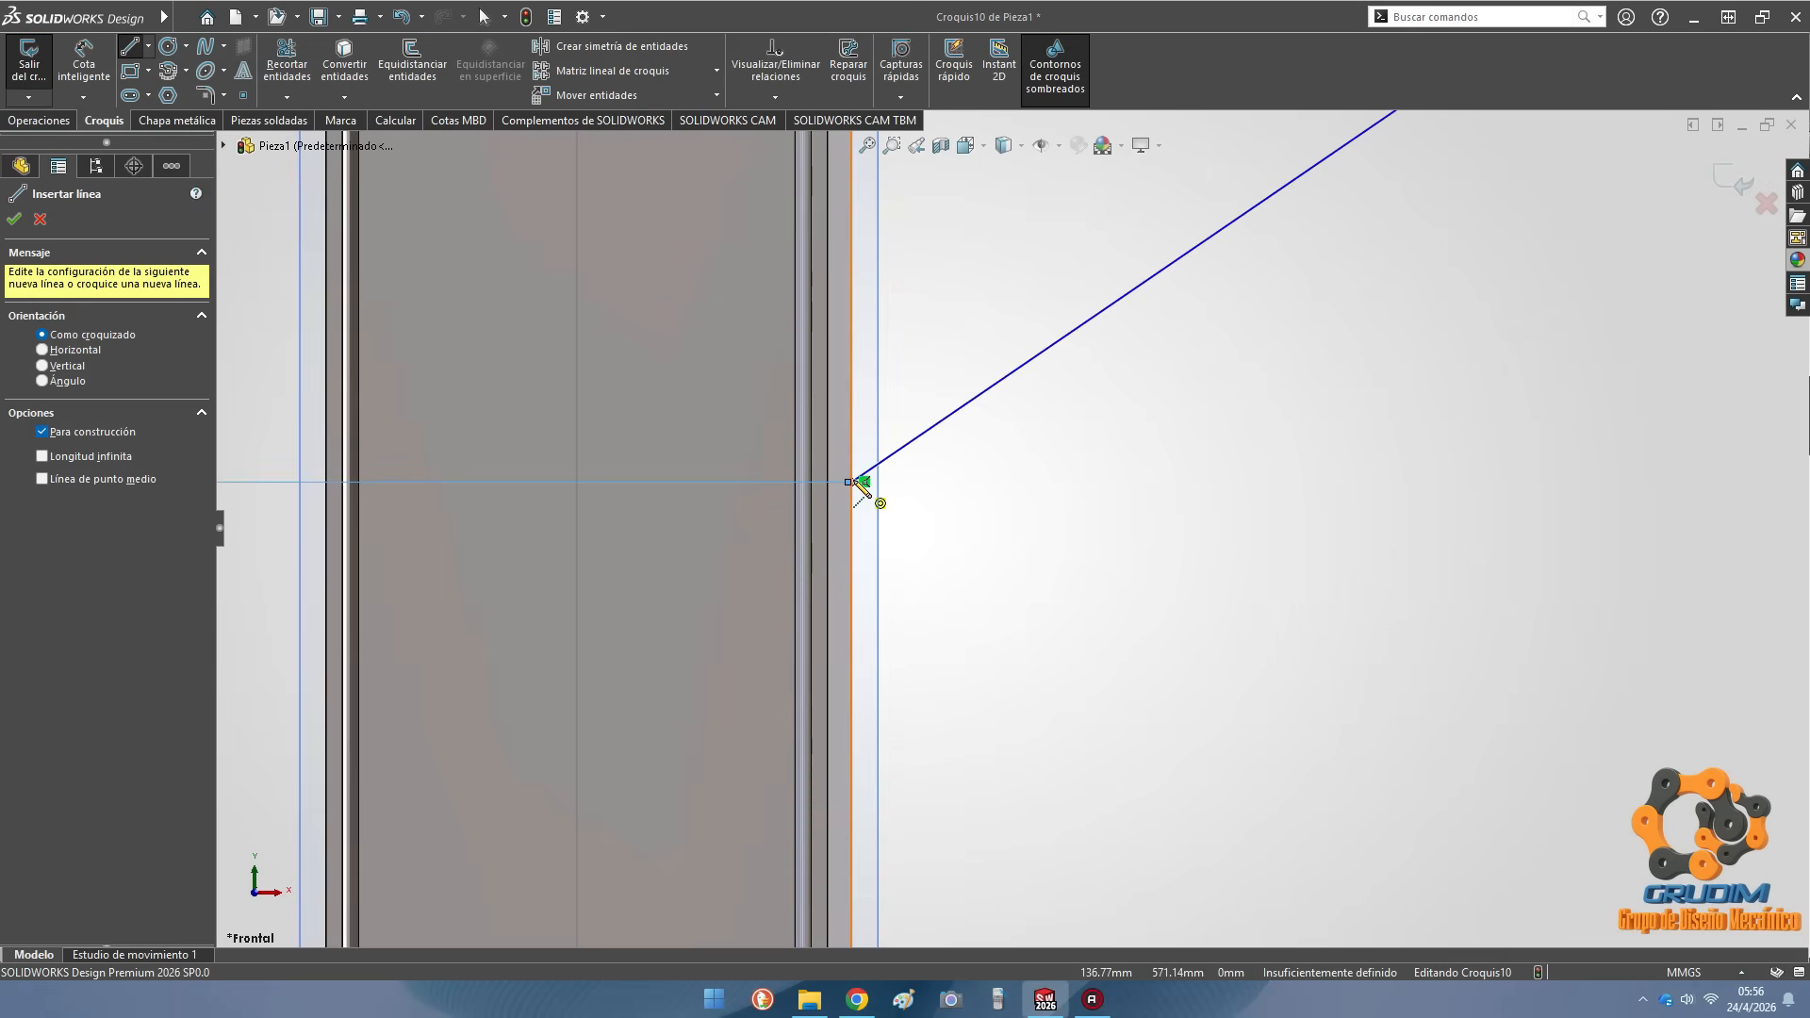
{"action": "left_click", "coordinate": [852, 482]}
{"action": "scroll", "coordinate": [1056, 503], "scroll_direction": "up", "scroll_amount": 4}
{"action": "left_click", "coordinate": [1444, 507]}
{"action": "key", "text": "Escape"}
Dimension the sloping line's length as 650 mm
{"action": "left_click", "coordinate": [83, 63]}
{"action": "left_click", "coordinate": [1189, 334]}
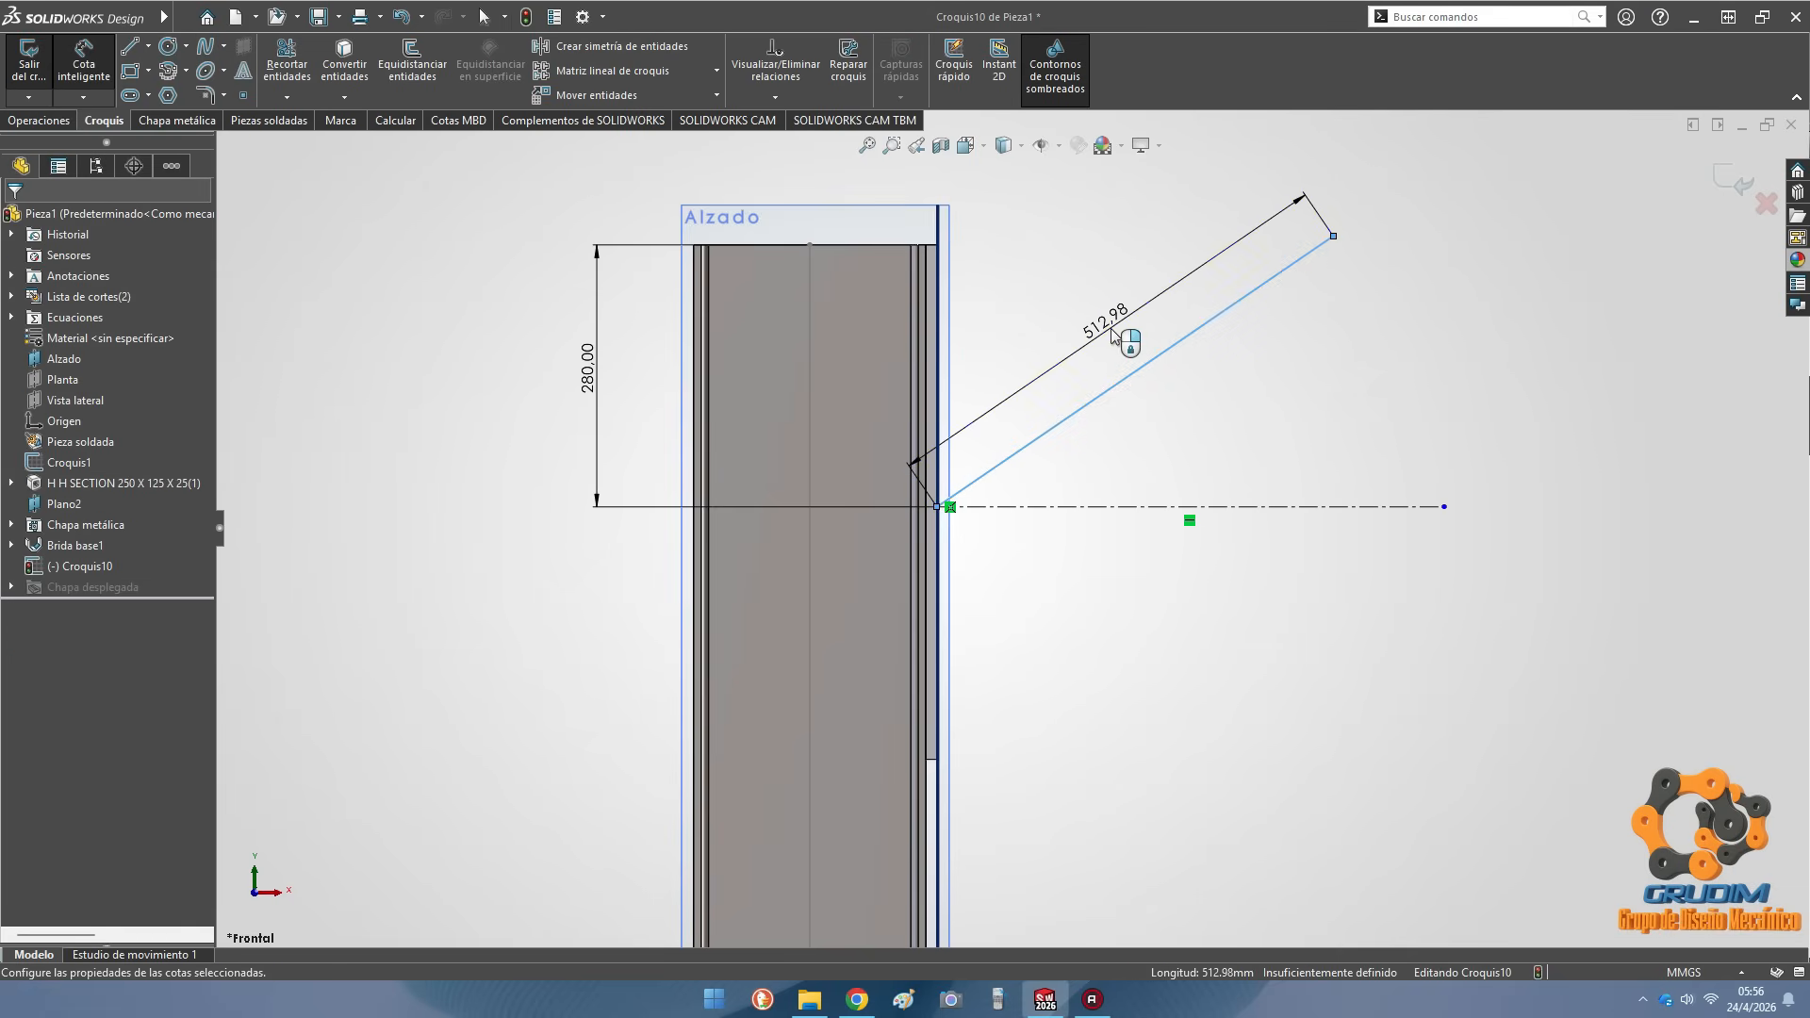
{"action": "left_click", "coordinate": [1110, 330]}
{"action": "type", "text": "650"}
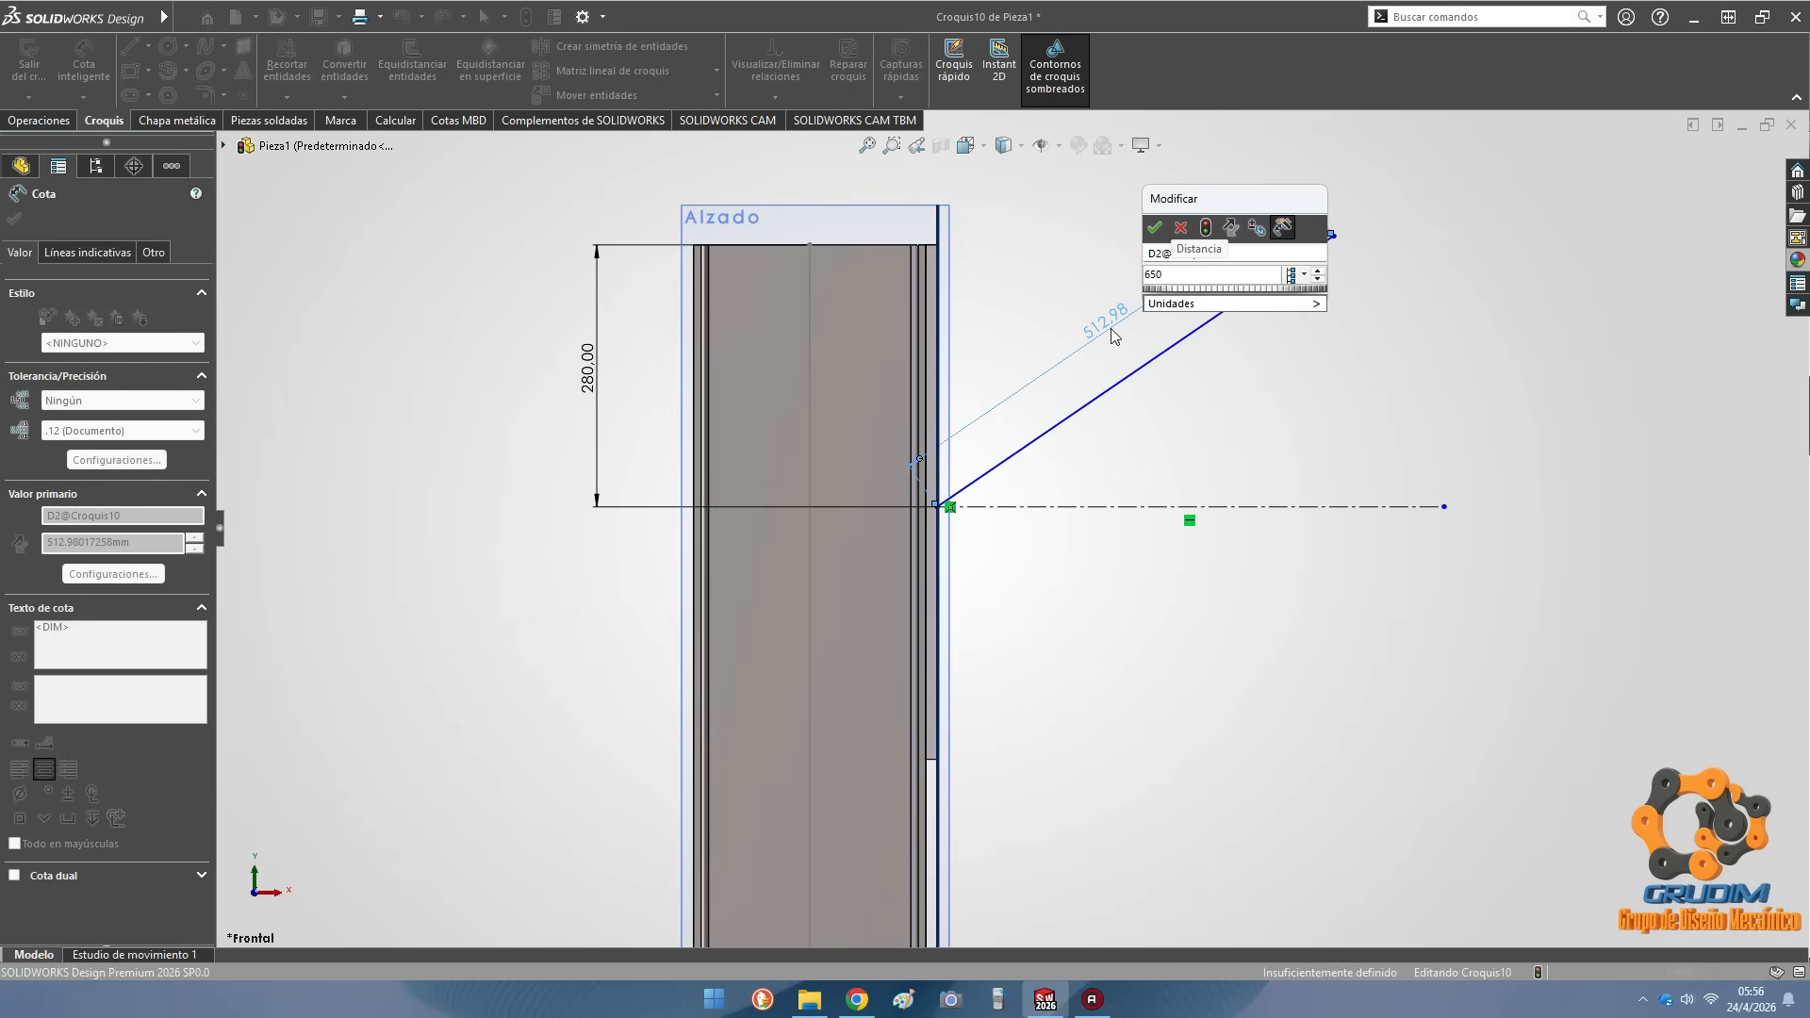
{"action": "key", "text": "Return"}
Set the angle between the sloping line and the construction line to 10° and exit the sketch
{"action": "left_click", "coordinate": [1185, 341]}
{"action": "left_click", "coordinate": [1075, 510]}
{"action": "left_click", "coordinate": [1249, 435]}
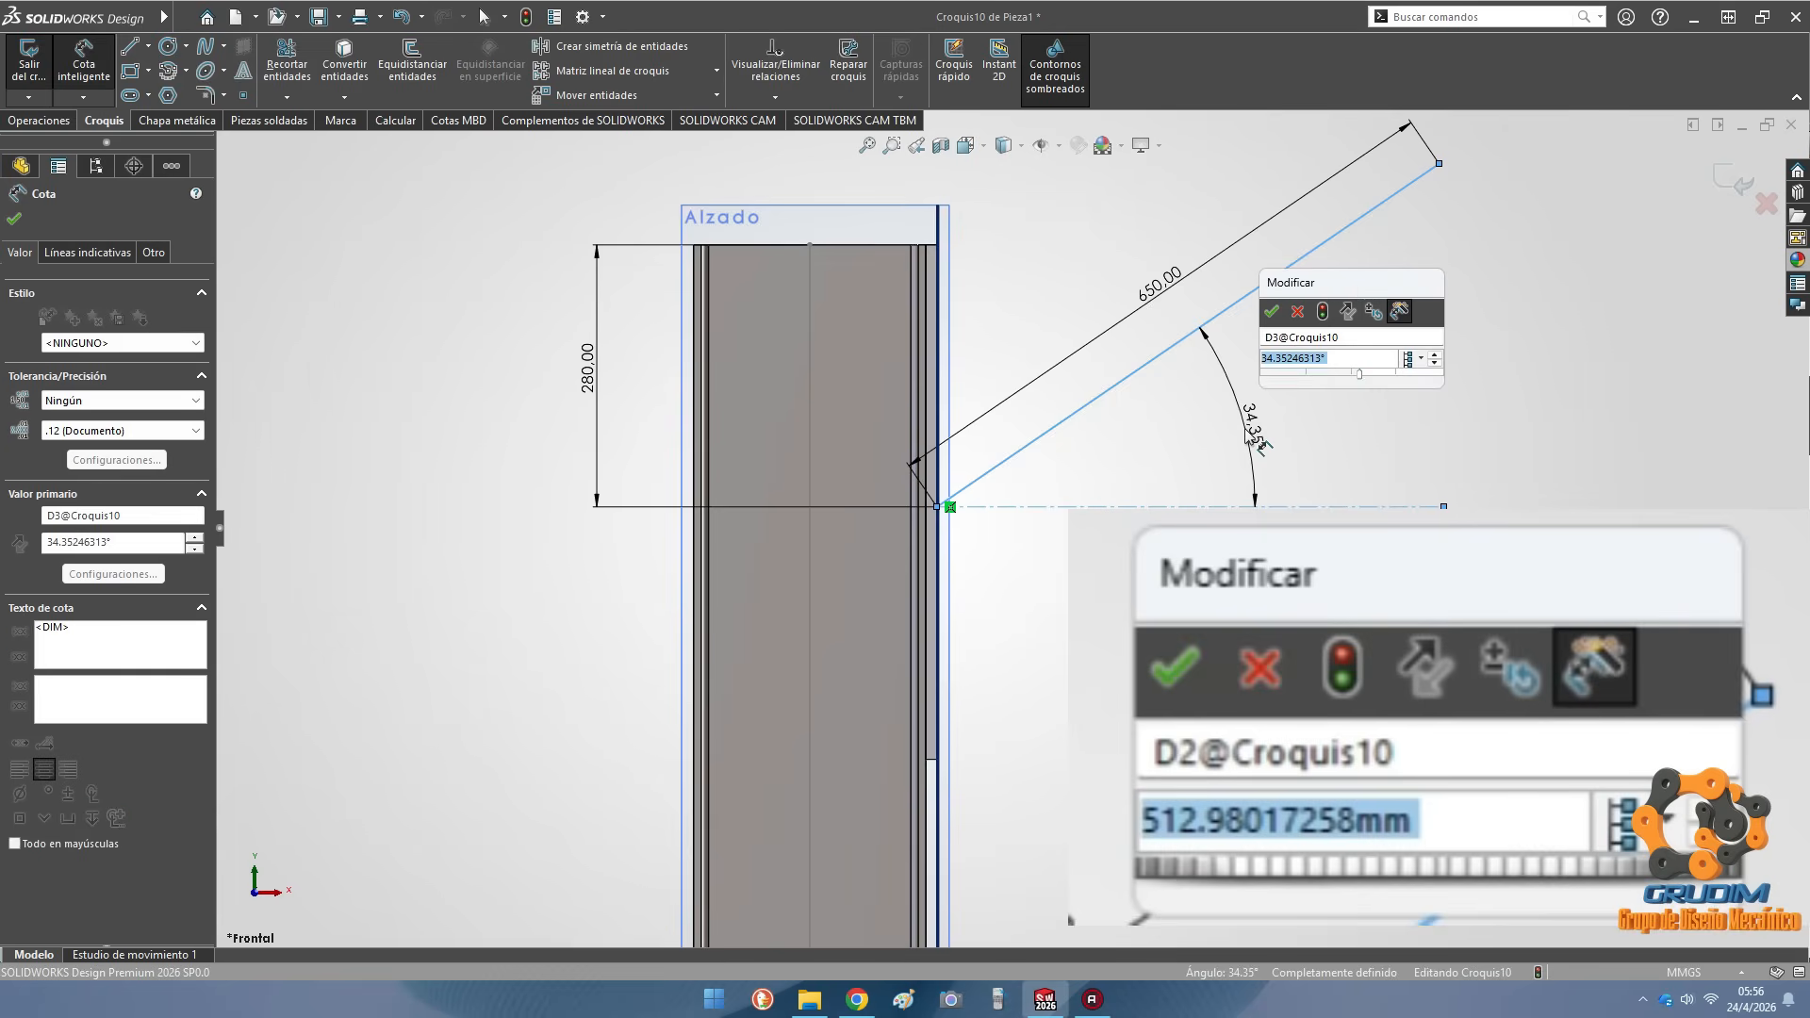
{"action": "key", "text": "Return"}
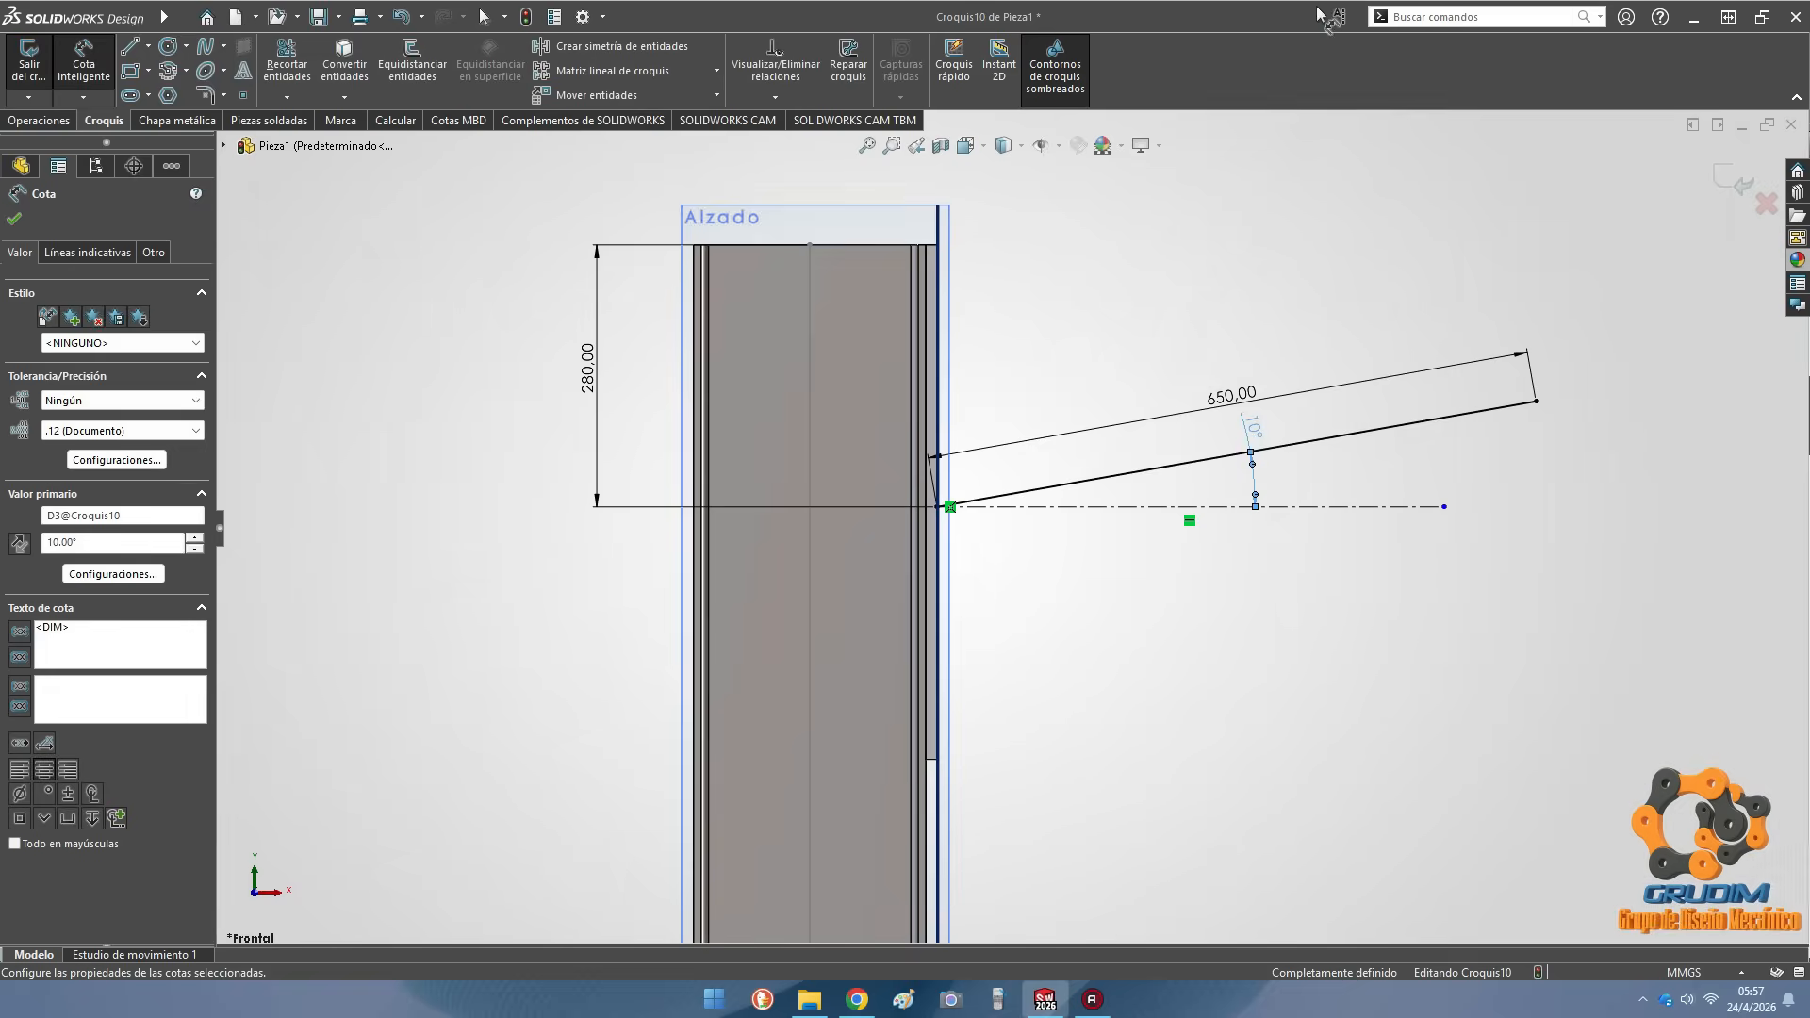
{"action": "left_click", "coordinate": [38, 71]}
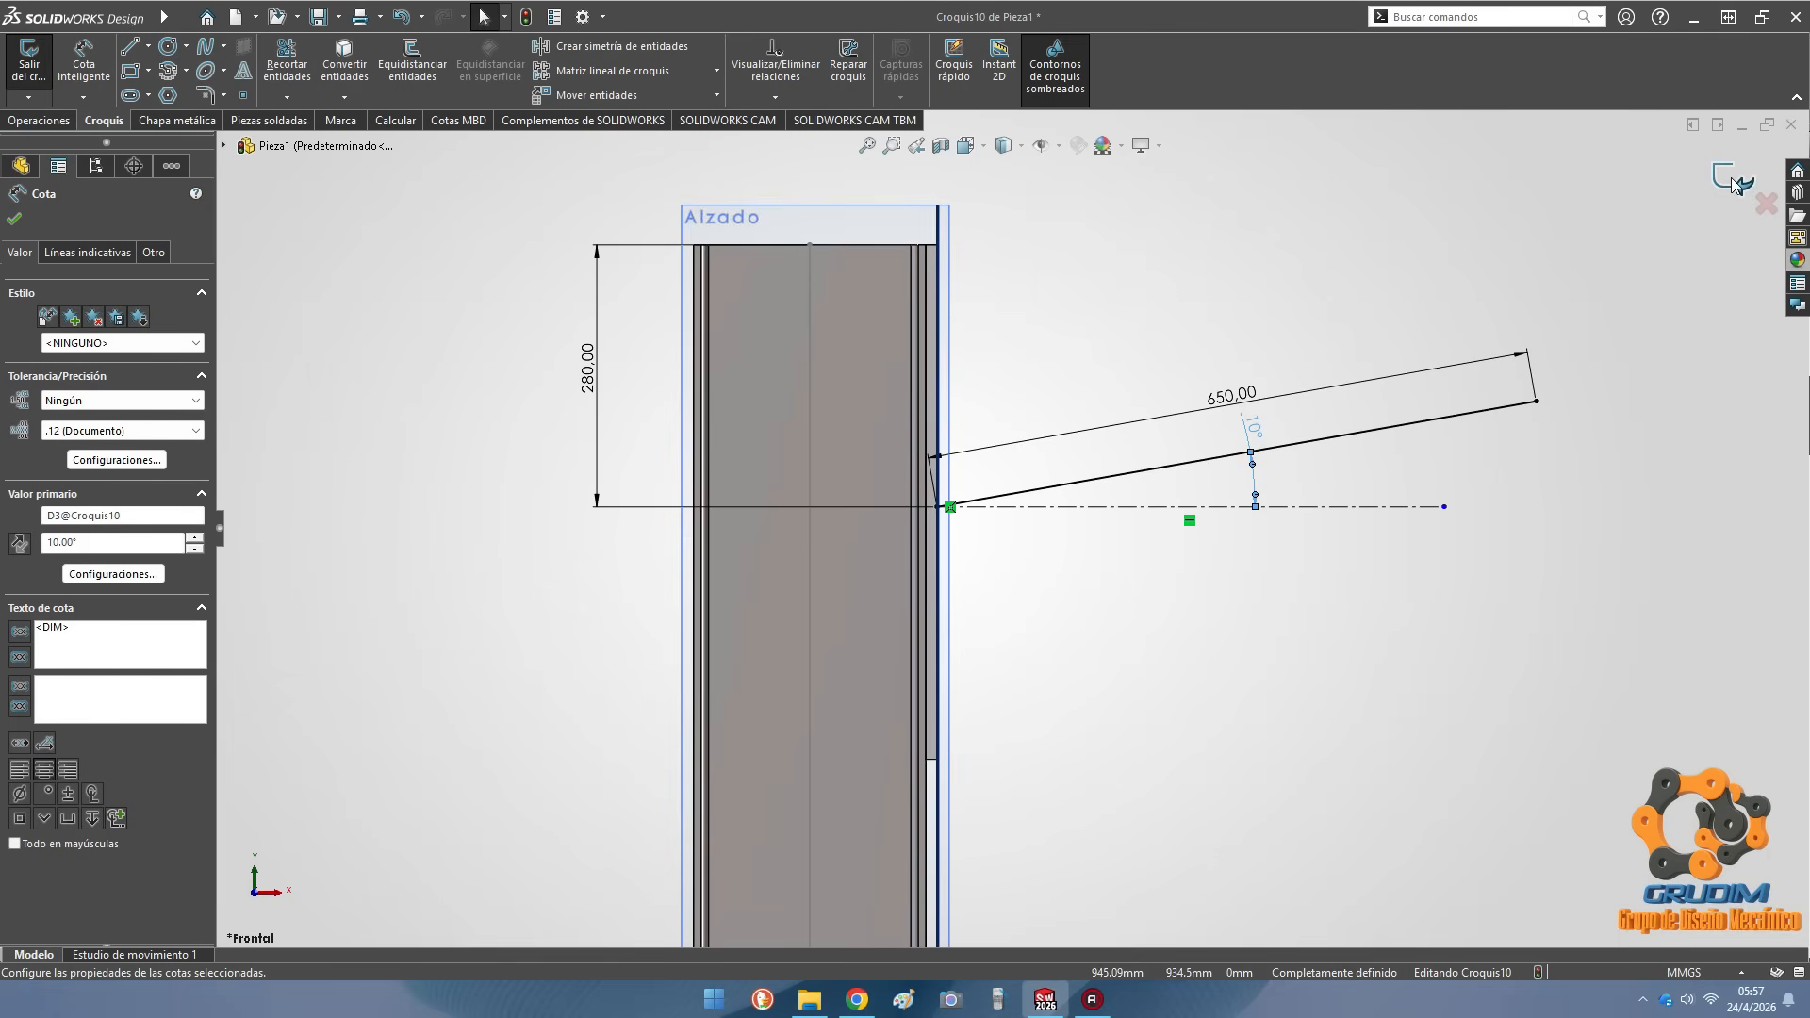
Define a structural member along the sloping line with standard jis, type h and size H SECTION 250 x 125 x 25
{"action": "left_click", "coordinate": [277, 122]}
{"action": "left_click", "coordinate": [134, 64]}
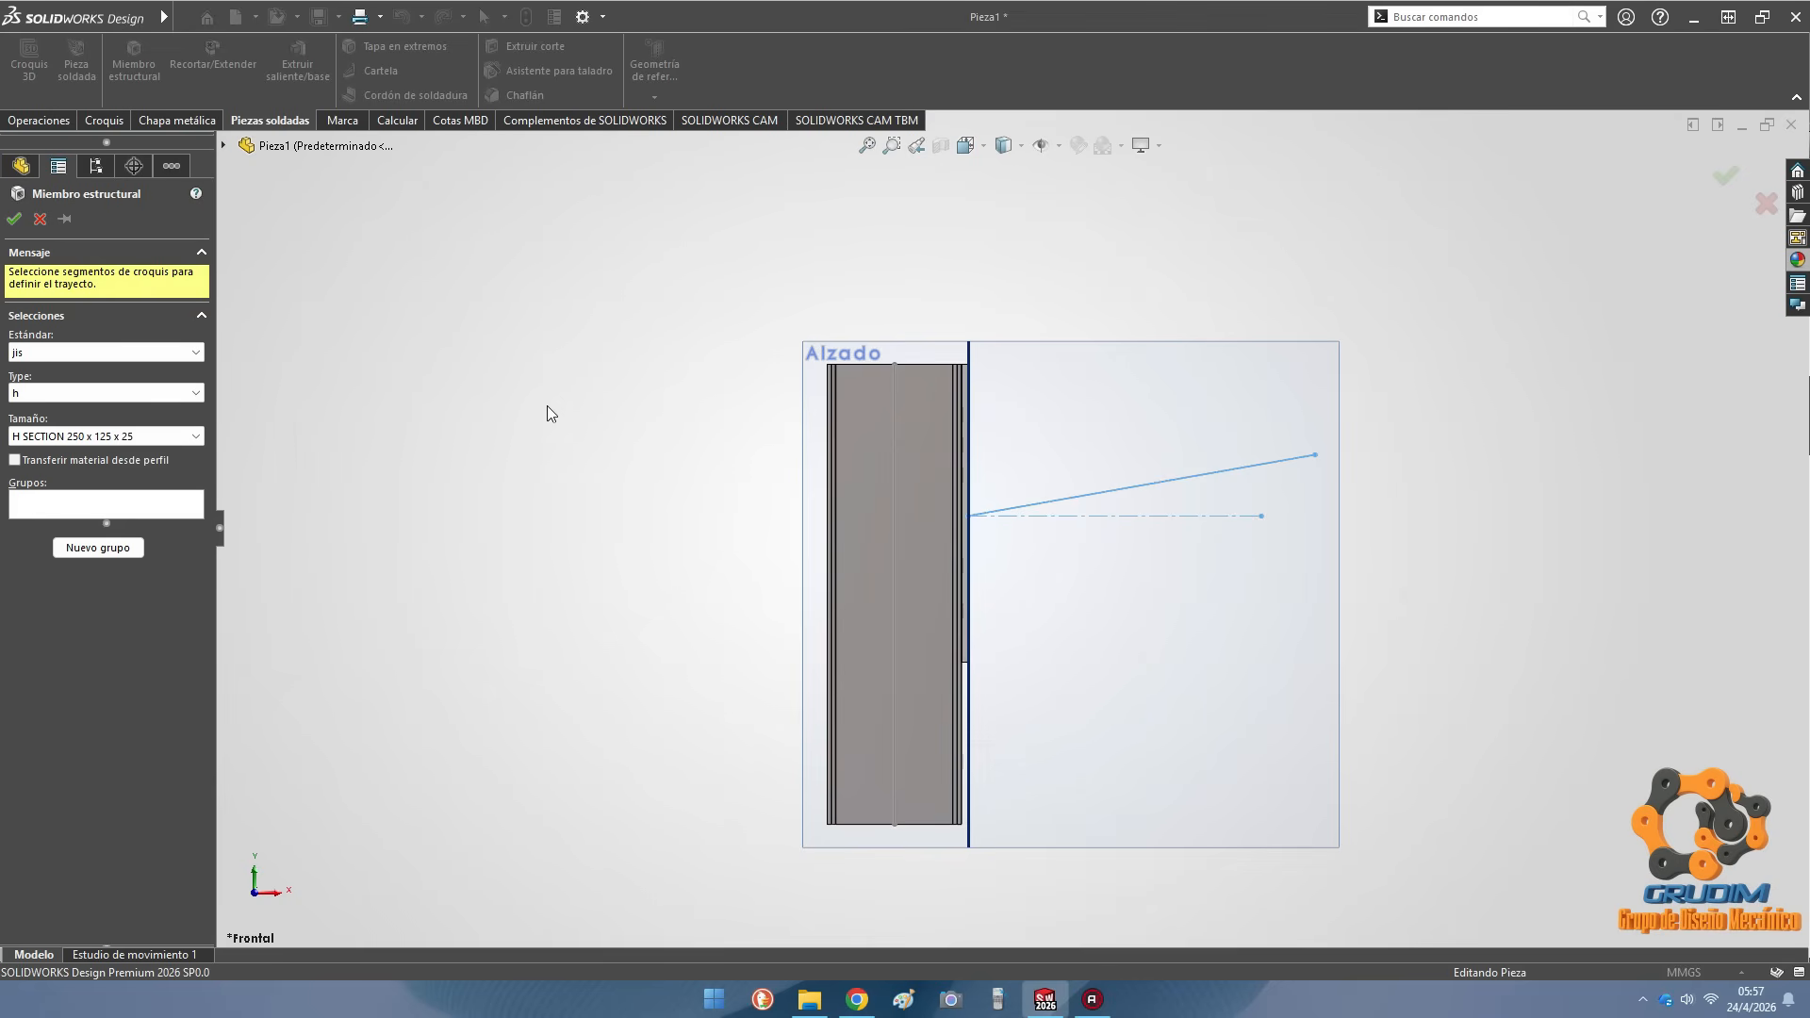
{"action": "left_click", "coordinate": [1139, 488]}
{"action": "right_click", "coordinate": [1245, 294]}
{"action": "left_click", "coordinate": [1239, 264]}
{"action": "middle_click_drag", "start_coordinate": [1239, 264], "coordinate": [1074, 577]}
{"action": "scroll", "coordinate": [85, 872], "scroll_direction": "down", "scroll_amount": 3}
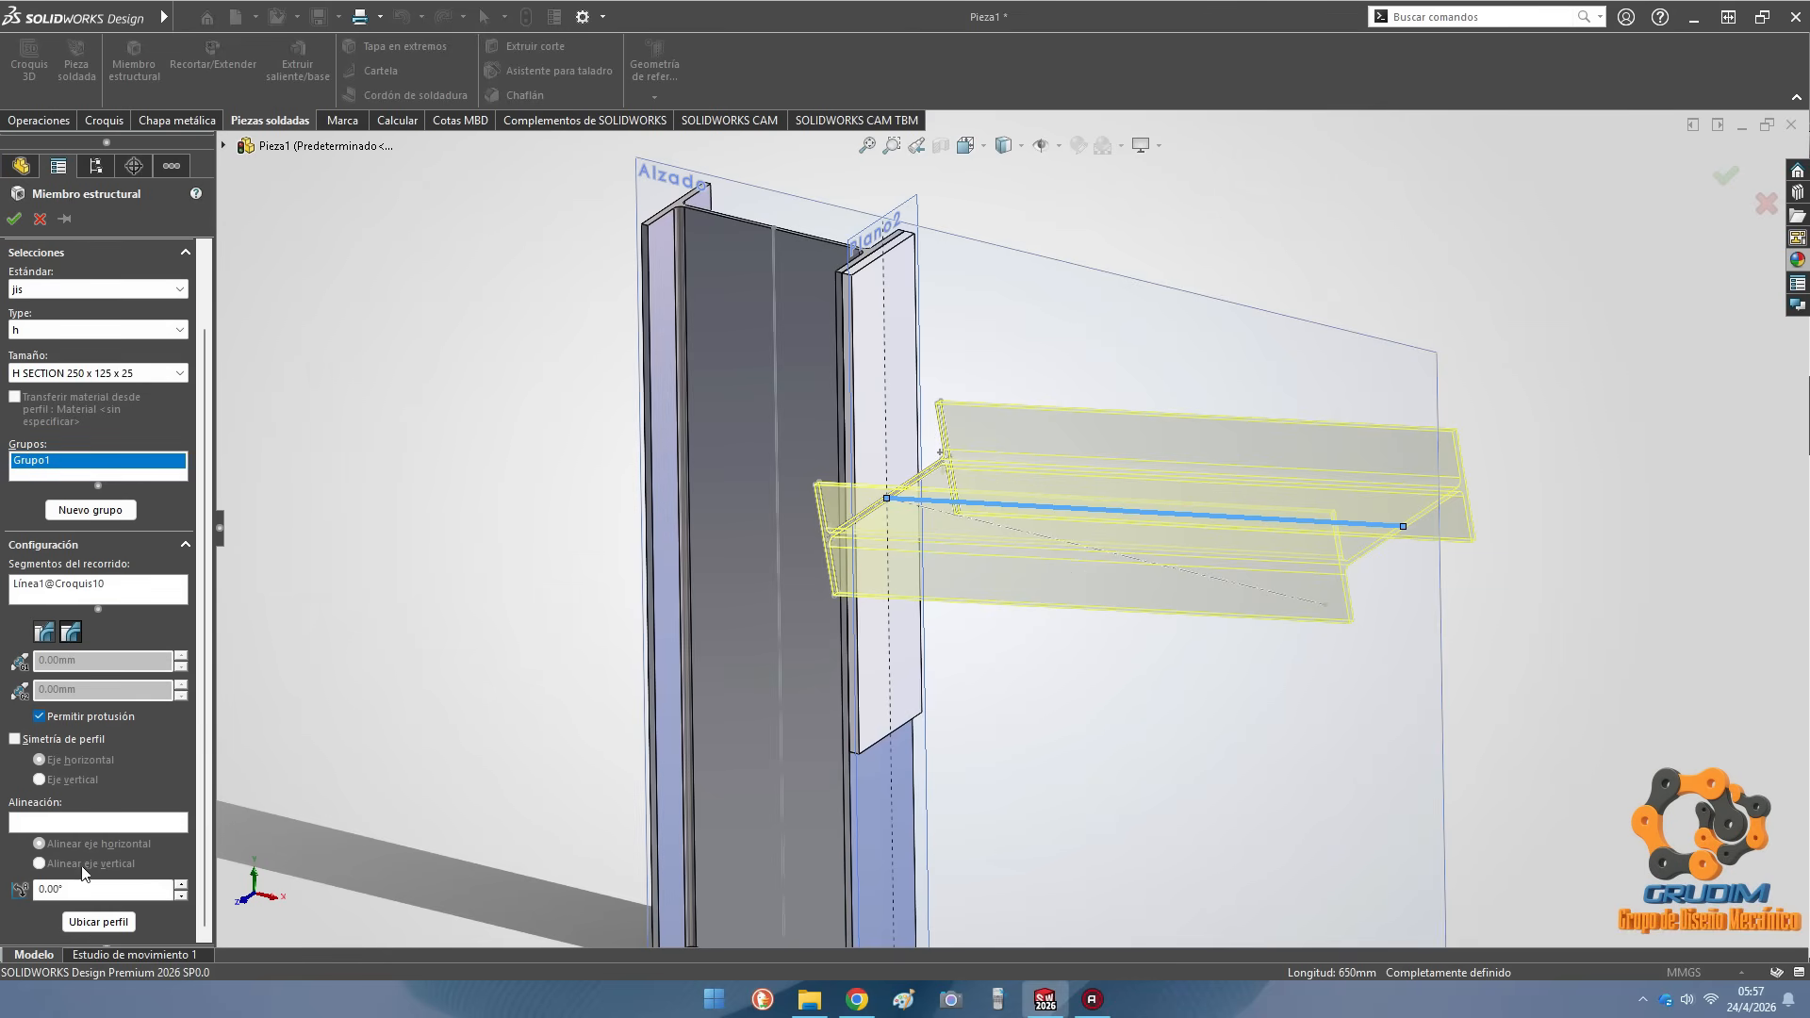
Rotate the beam profile 90°, locate the middle of its lower flange on the path and create the member
{"action": "left_click", "coordinate": [112, 921]}
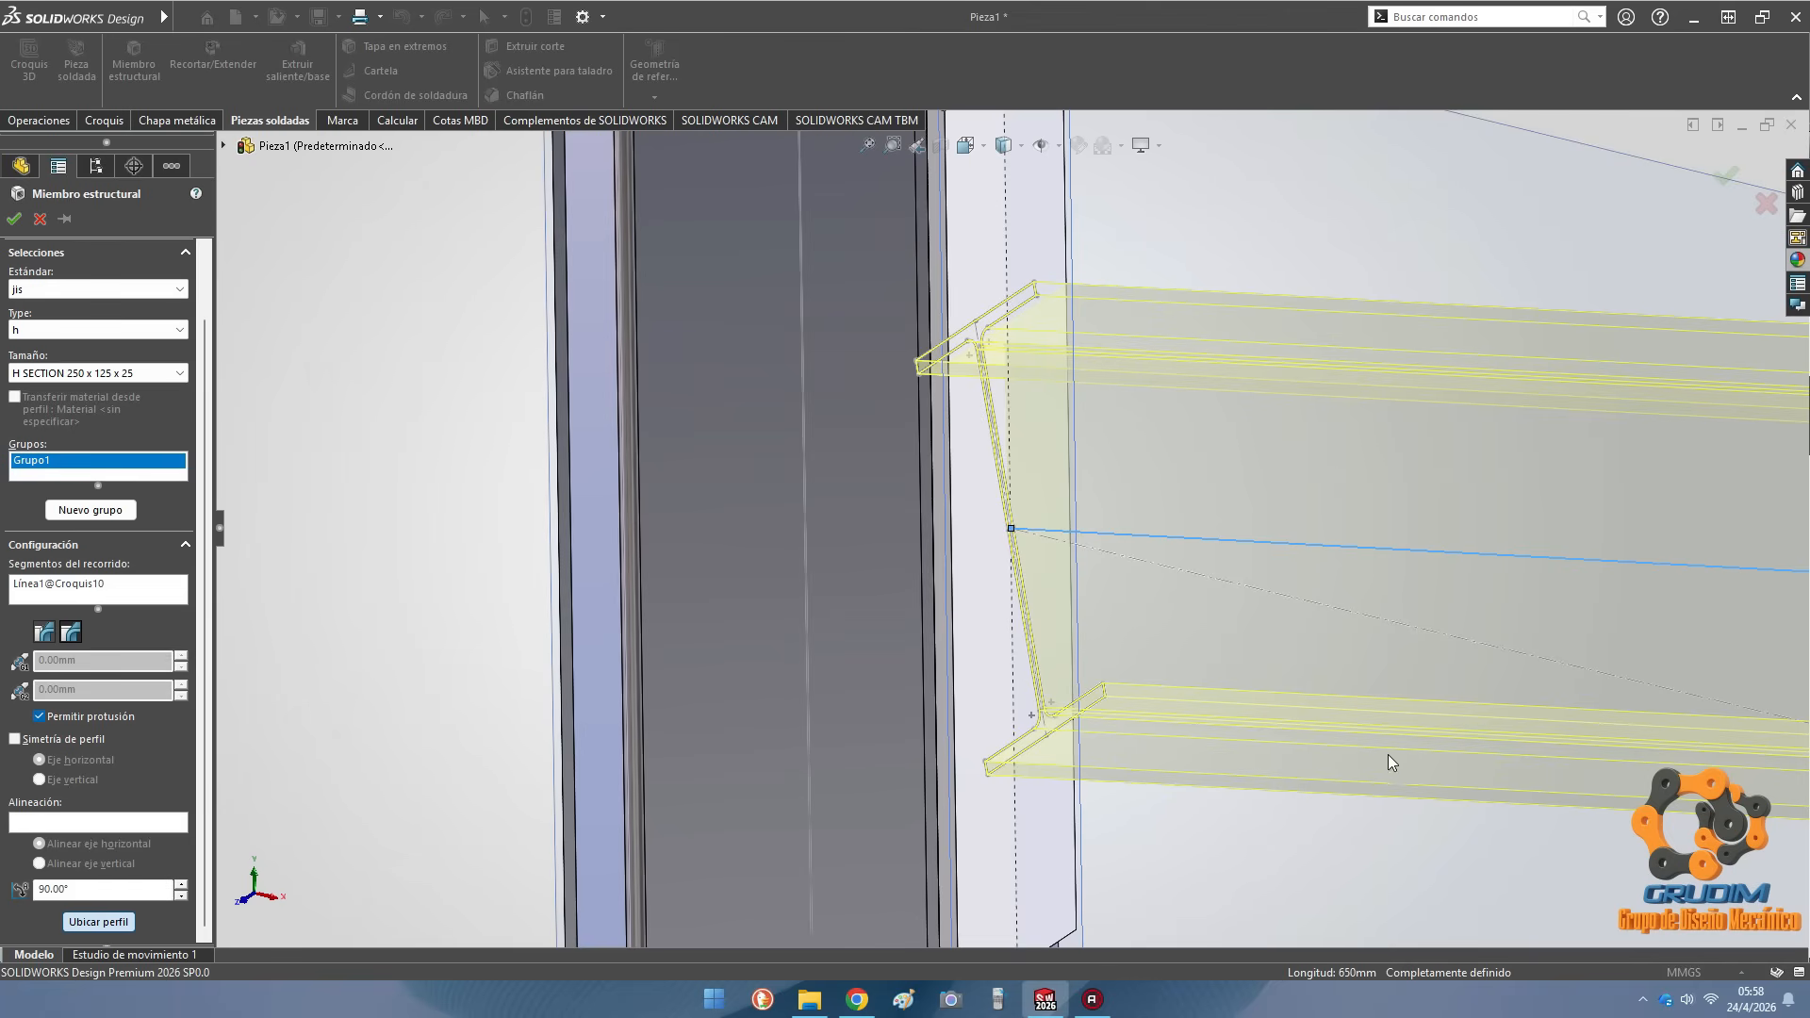
{"action": "scroll", "coordinate": [1395, 756], "scroll_direction": "down", "scroll_amount": 2}
{"action": "left_click", "coordinate": [79, 926]}
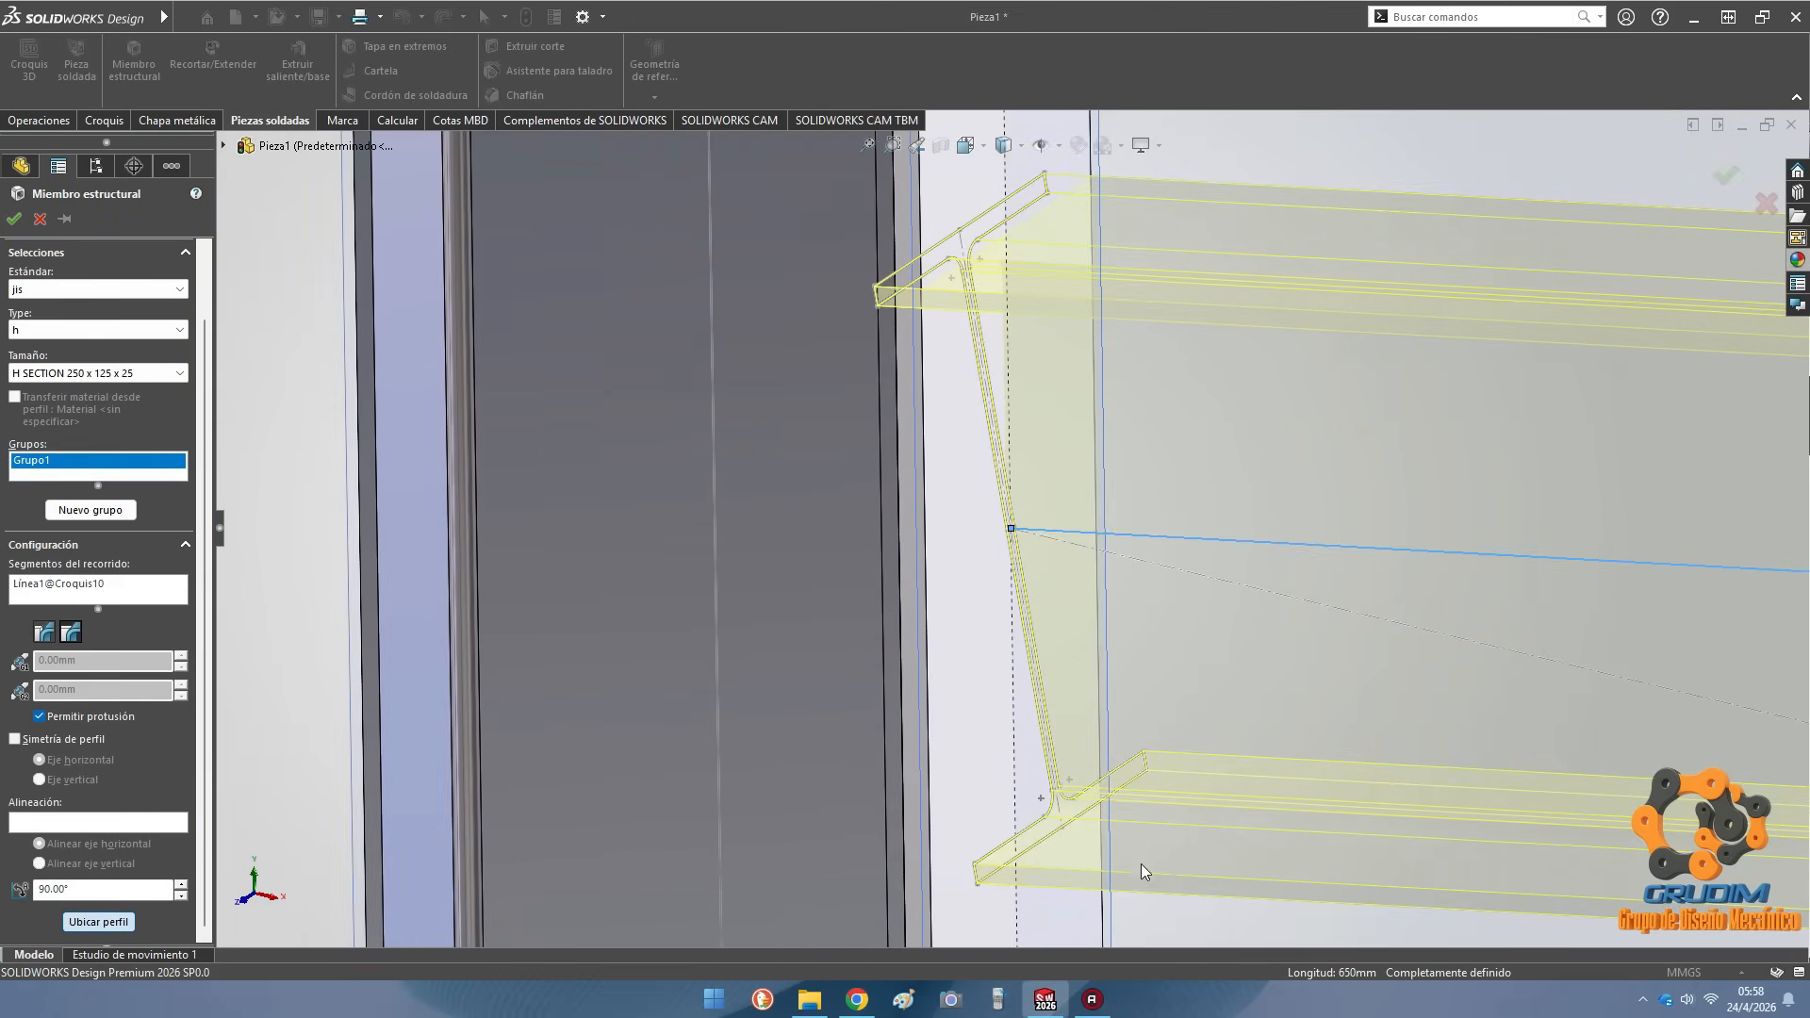
{"action": "left_click", "coordinate": [1062, 828]}
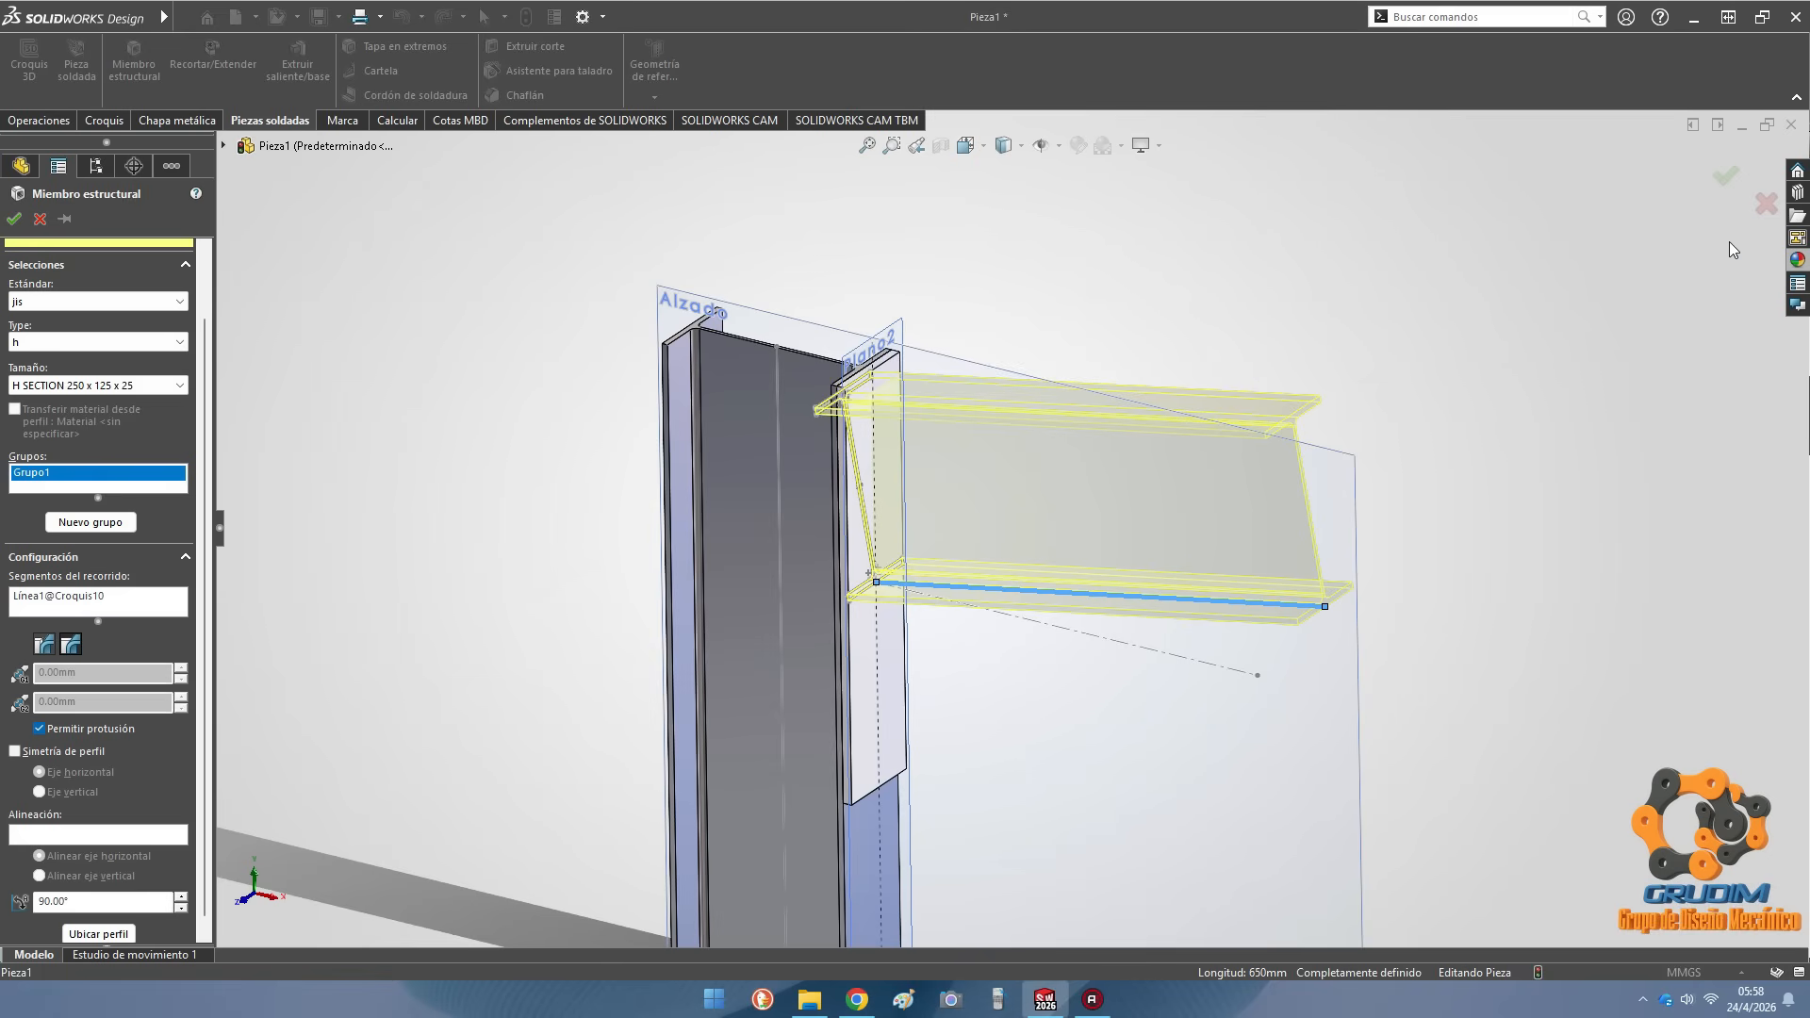
Hide the Alzado plane, the offset plane and the beam's path sketch
{"action": "left_click", "coordinate": [952, 294]}
{"action": "left_click", "coordinate": [1043, 243]}
{"action": "left_click", "coordinate": [924, 288]}
{"action": "left_click", "coordinate": [1060, 264]}
{"action": "left_click", "coordinate": [1096, 633]}
{"action": "left_click", "coordinate": [1173, 554]}
{"action": "mouse_move", "coordinate": [1002, 284]}
{"action": "middle_mouse_down"}
{"action": "mouse_move", "coordinate": [899, 423]}
{"action": "mouse_move", "coordinate": [848, 393]}
{"action": "mouse_move", "coordinate": [844, 626]}
{"action": "mouse_move", "coordinate": [858, 613]}
{"action": "middle_mouse_up"}
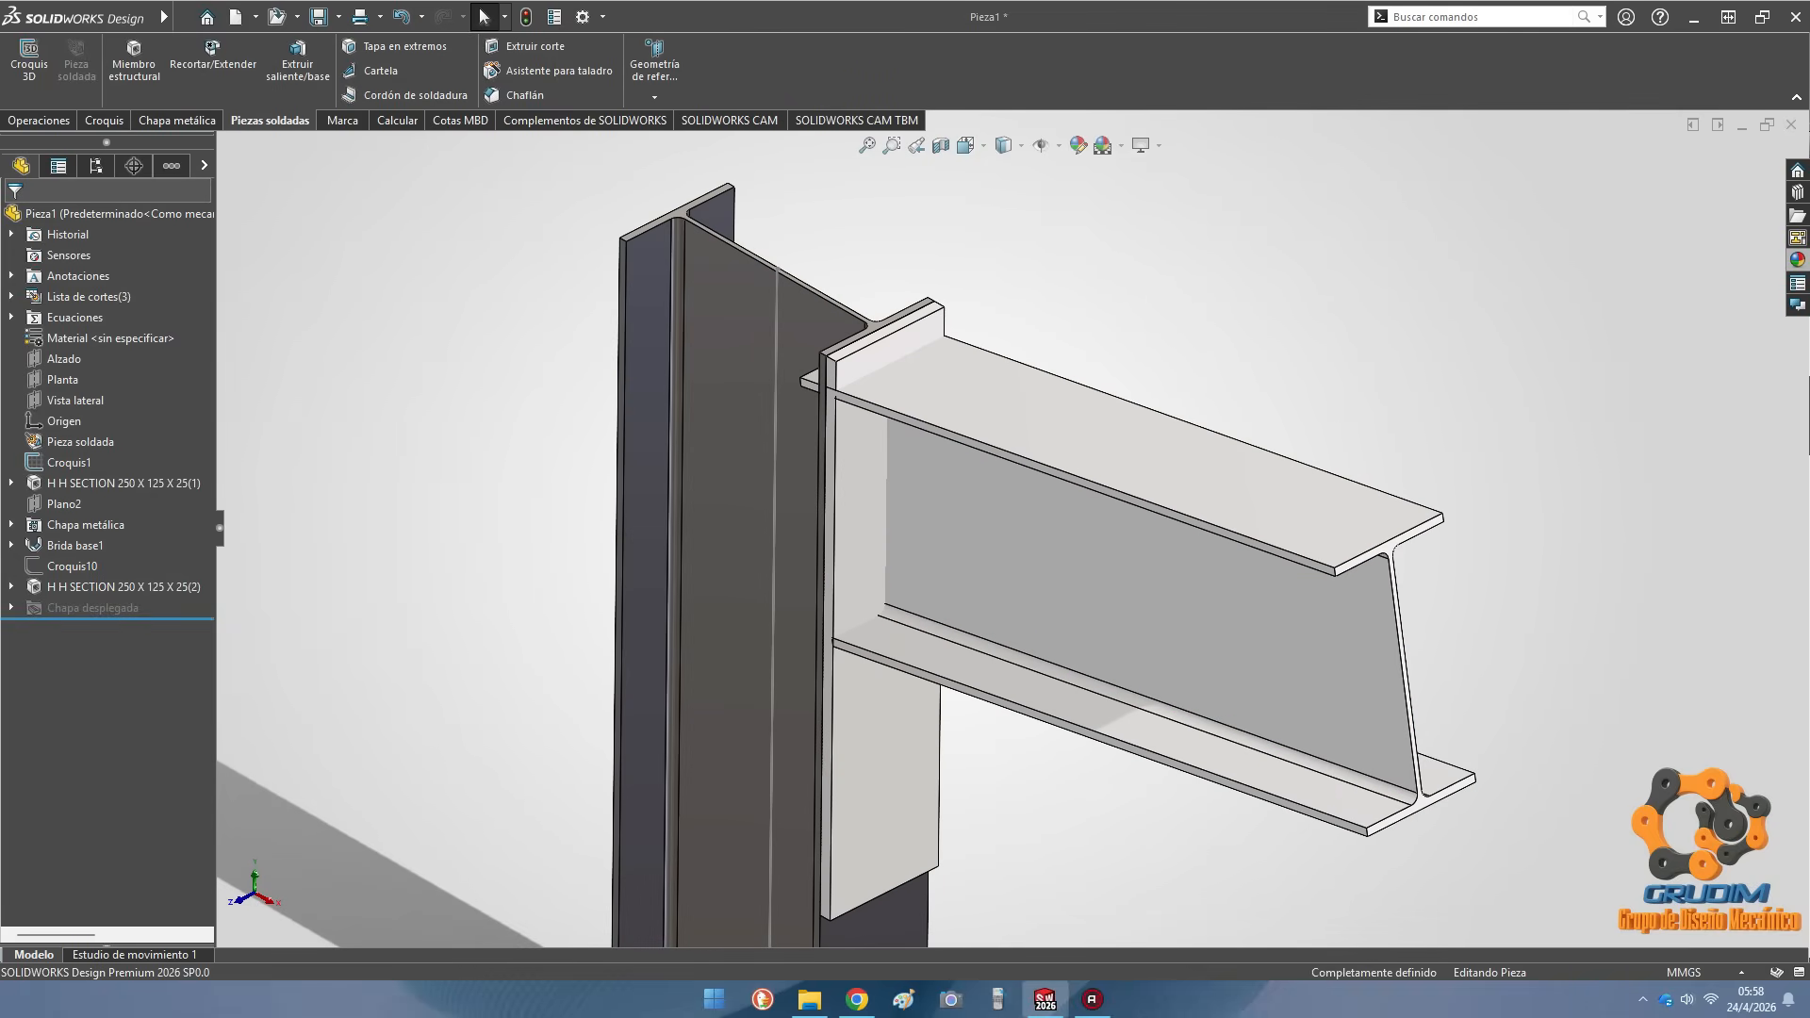
Apply the steel appearance to the whole part so it also covers the new beam
{"action": "left_click", "coordinate": [1797, 259]}
{"action": "left_click", "coordinate": [1312, 513]}
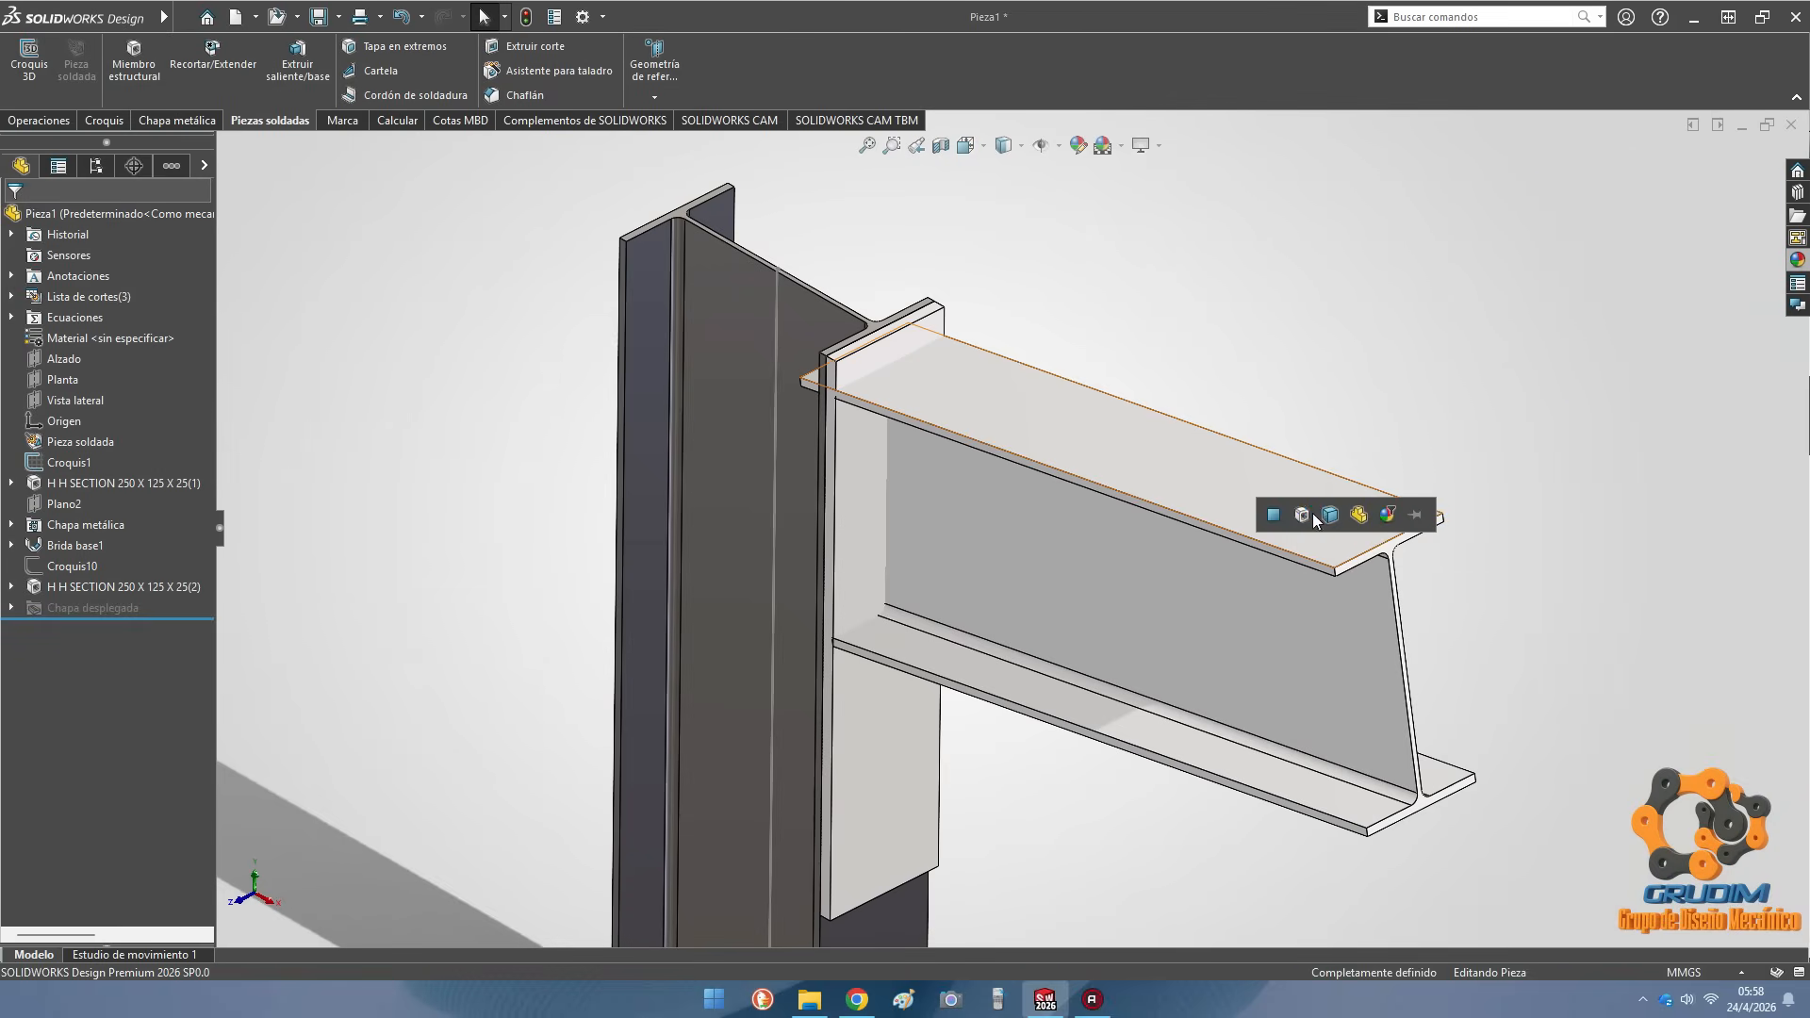
{"action": "left_click", "coordinate": [1358, 515]}
Trim the sloped beam using the column body as the trimming boundary, discarding the pieces inside the column and leaving no weld gap
{"action": "scroll", "coordinate": [1008, 525], "scroll_direction": "up", "scroll_amount": 2}
{"action": "middle_click_drag", "start_coordinate": [984, 521], "coordinate": [1015, 343]}
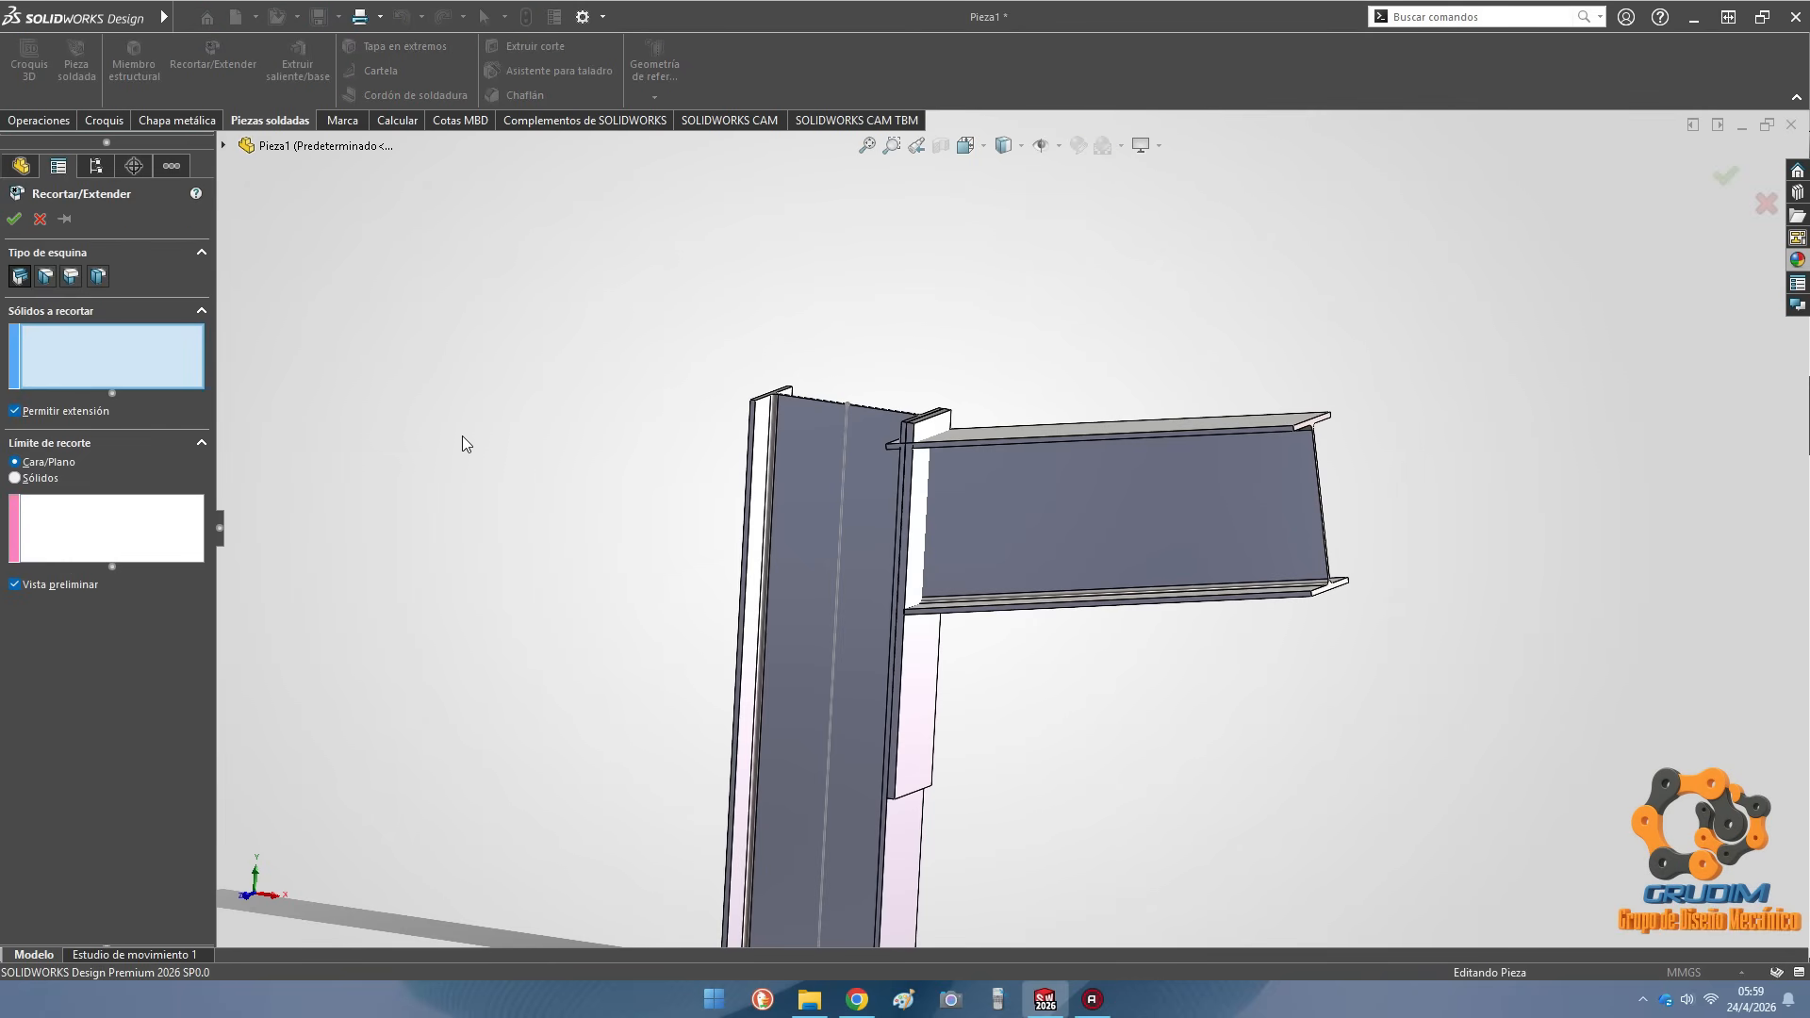
{"action": "left_click", "coordinate": [918, 503]}
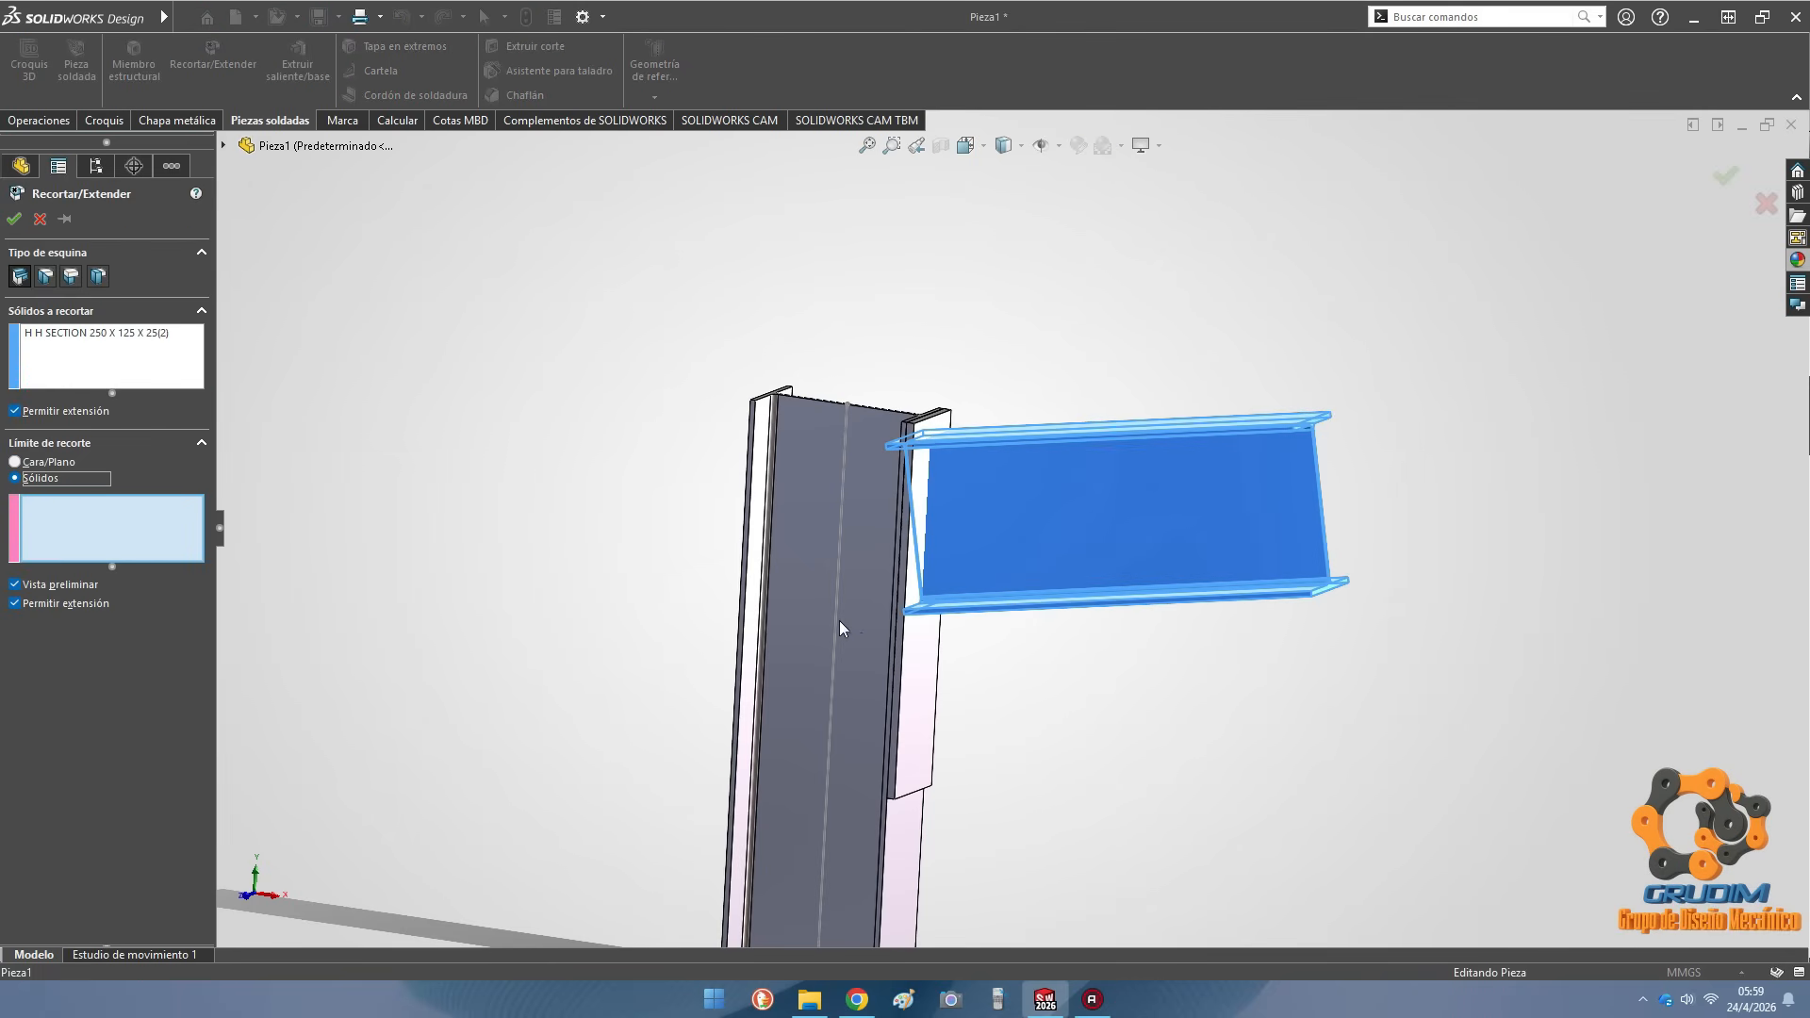
{"action": "left_click", "coordinate": [829, 571]}
{"action": "scroll", "coordinate": [867, 477], "scroll_direction": "down", "scroll_amount": 5}
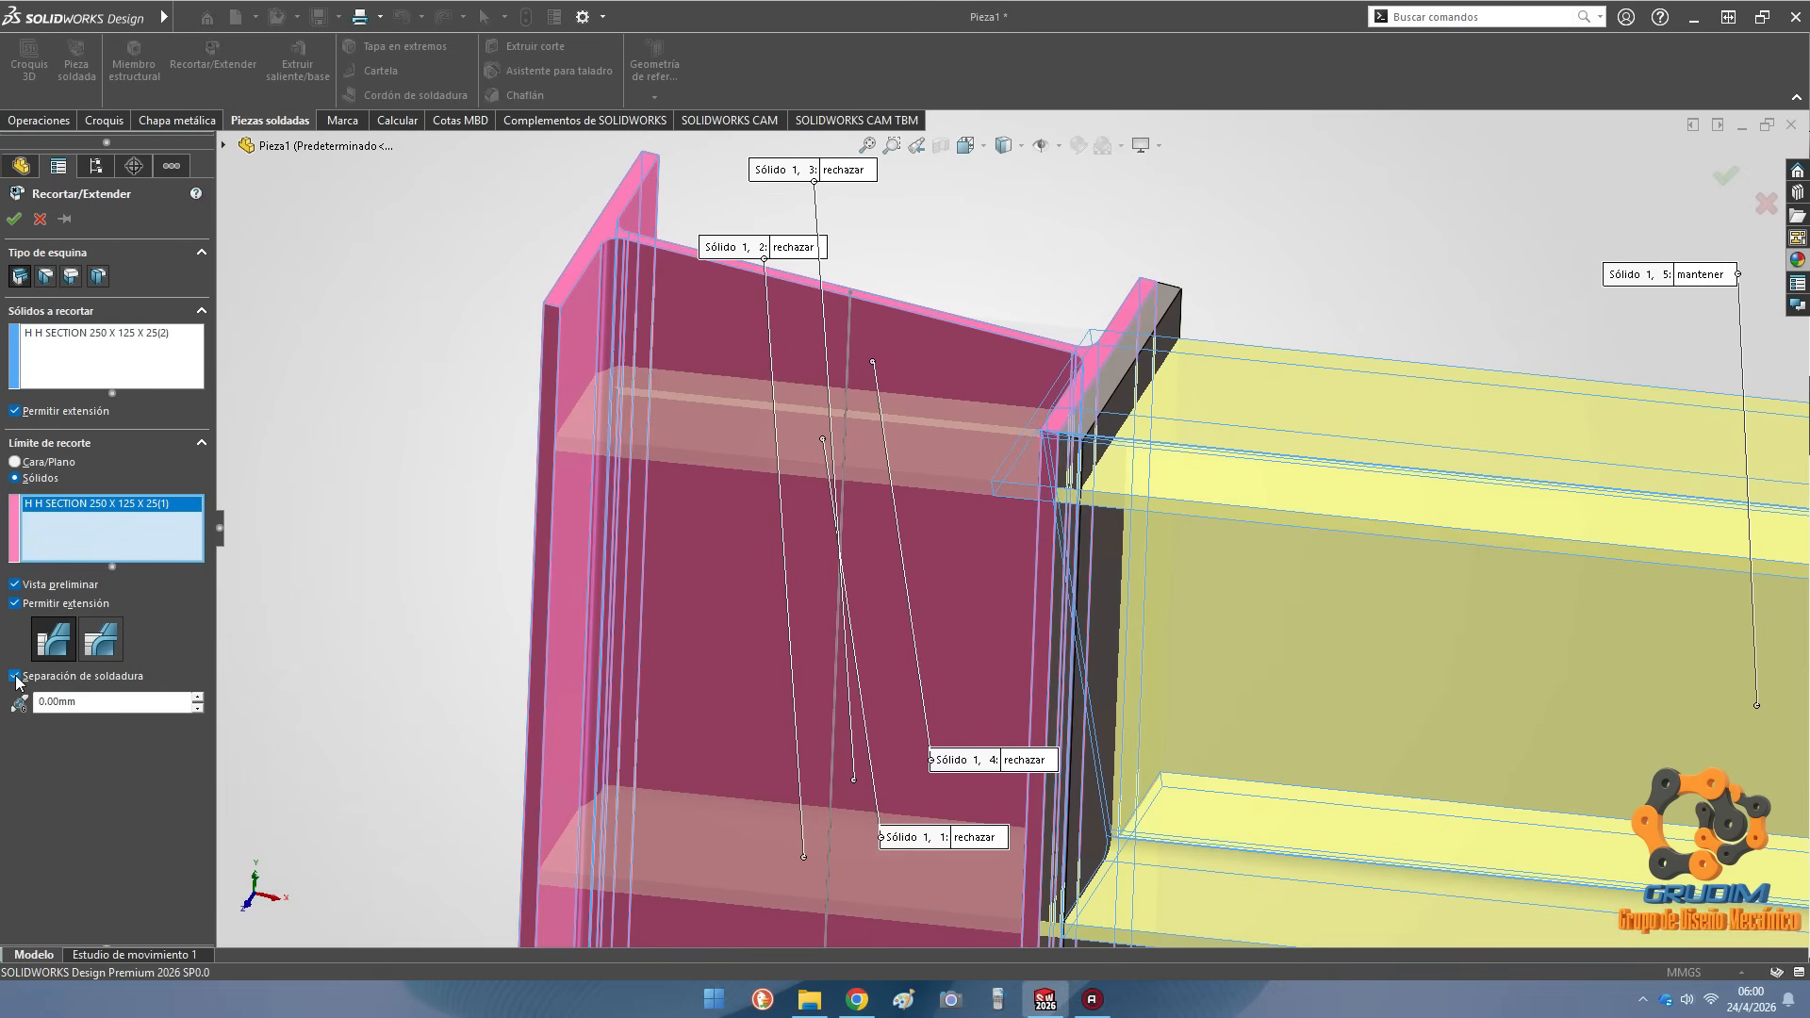
{"action": "left_click", "coordinate": [15, 675]}
{"action": "scroll", "coordinate": [1188, 386], "scroll_direction": "down", "scroll_amount": 5}
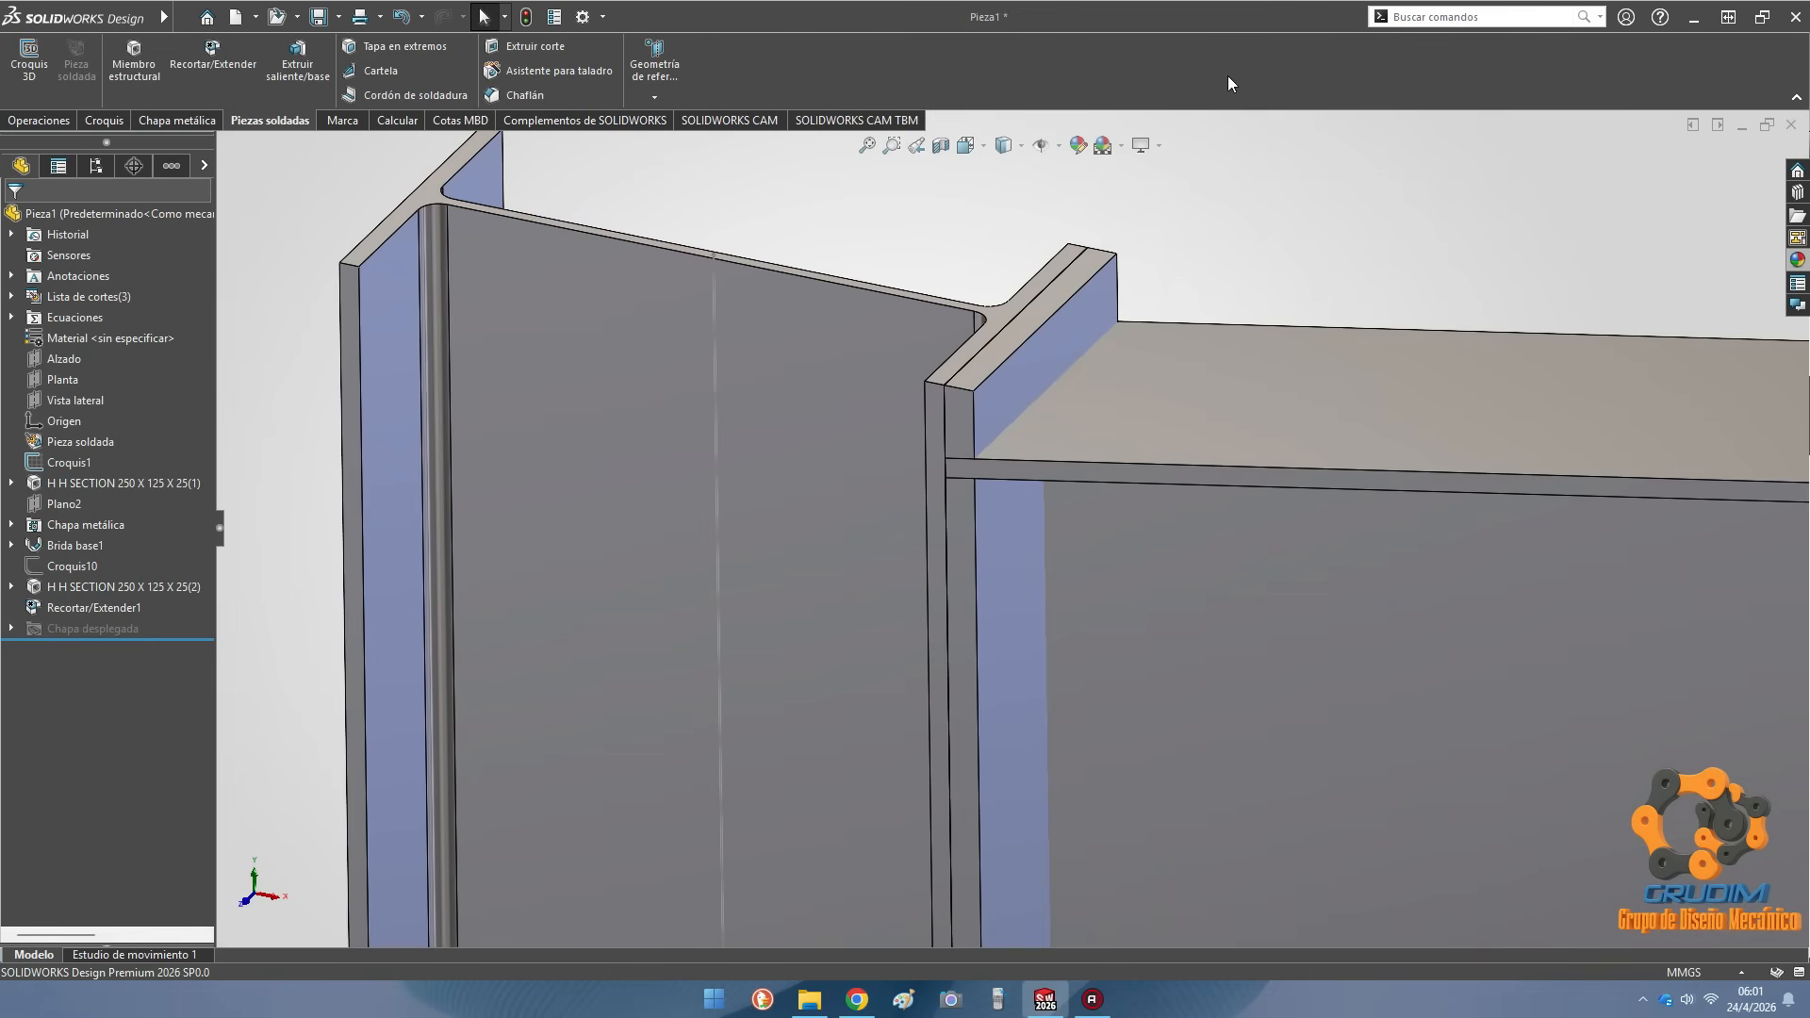
Trim the beam again with the end plate's outer face as the boundary, keeping the portion beyond the plate
{"action": "left_click", "coordinate": [213, 59]}
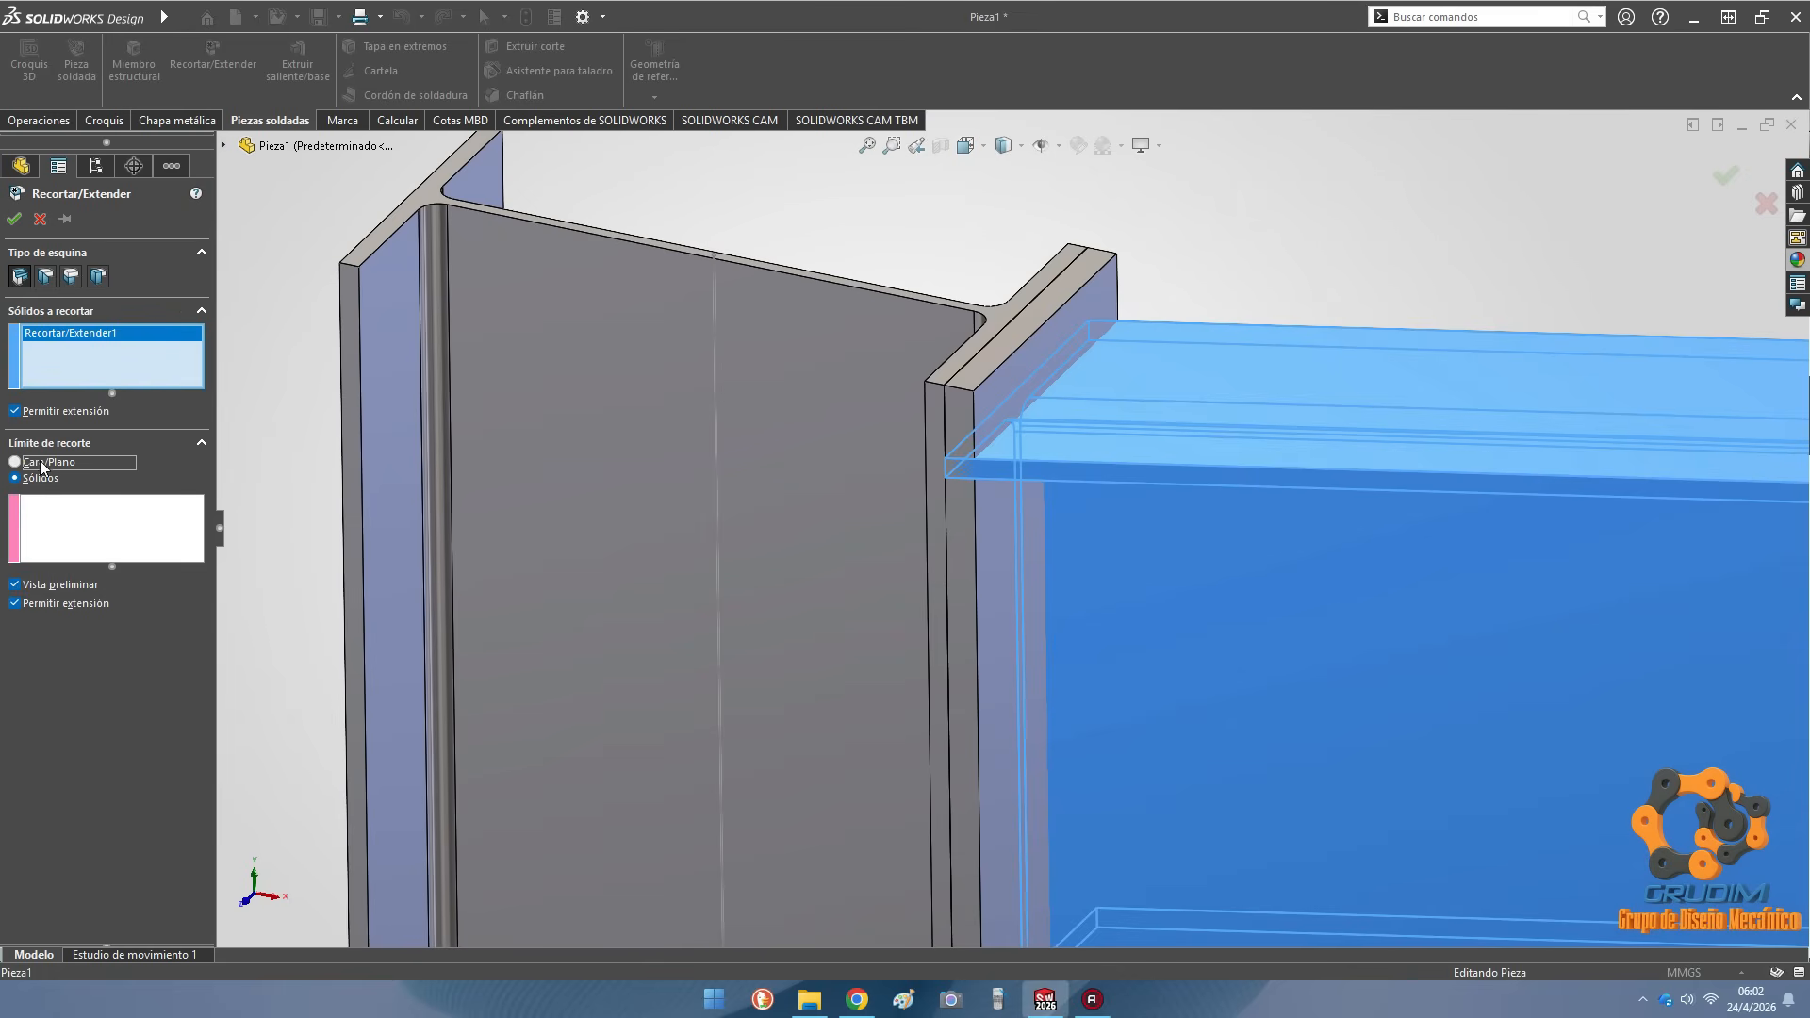
{"action": "left_click", "coordinate": [42, 463]}
{"action": "left_click", "coordinate": [937, 469]}
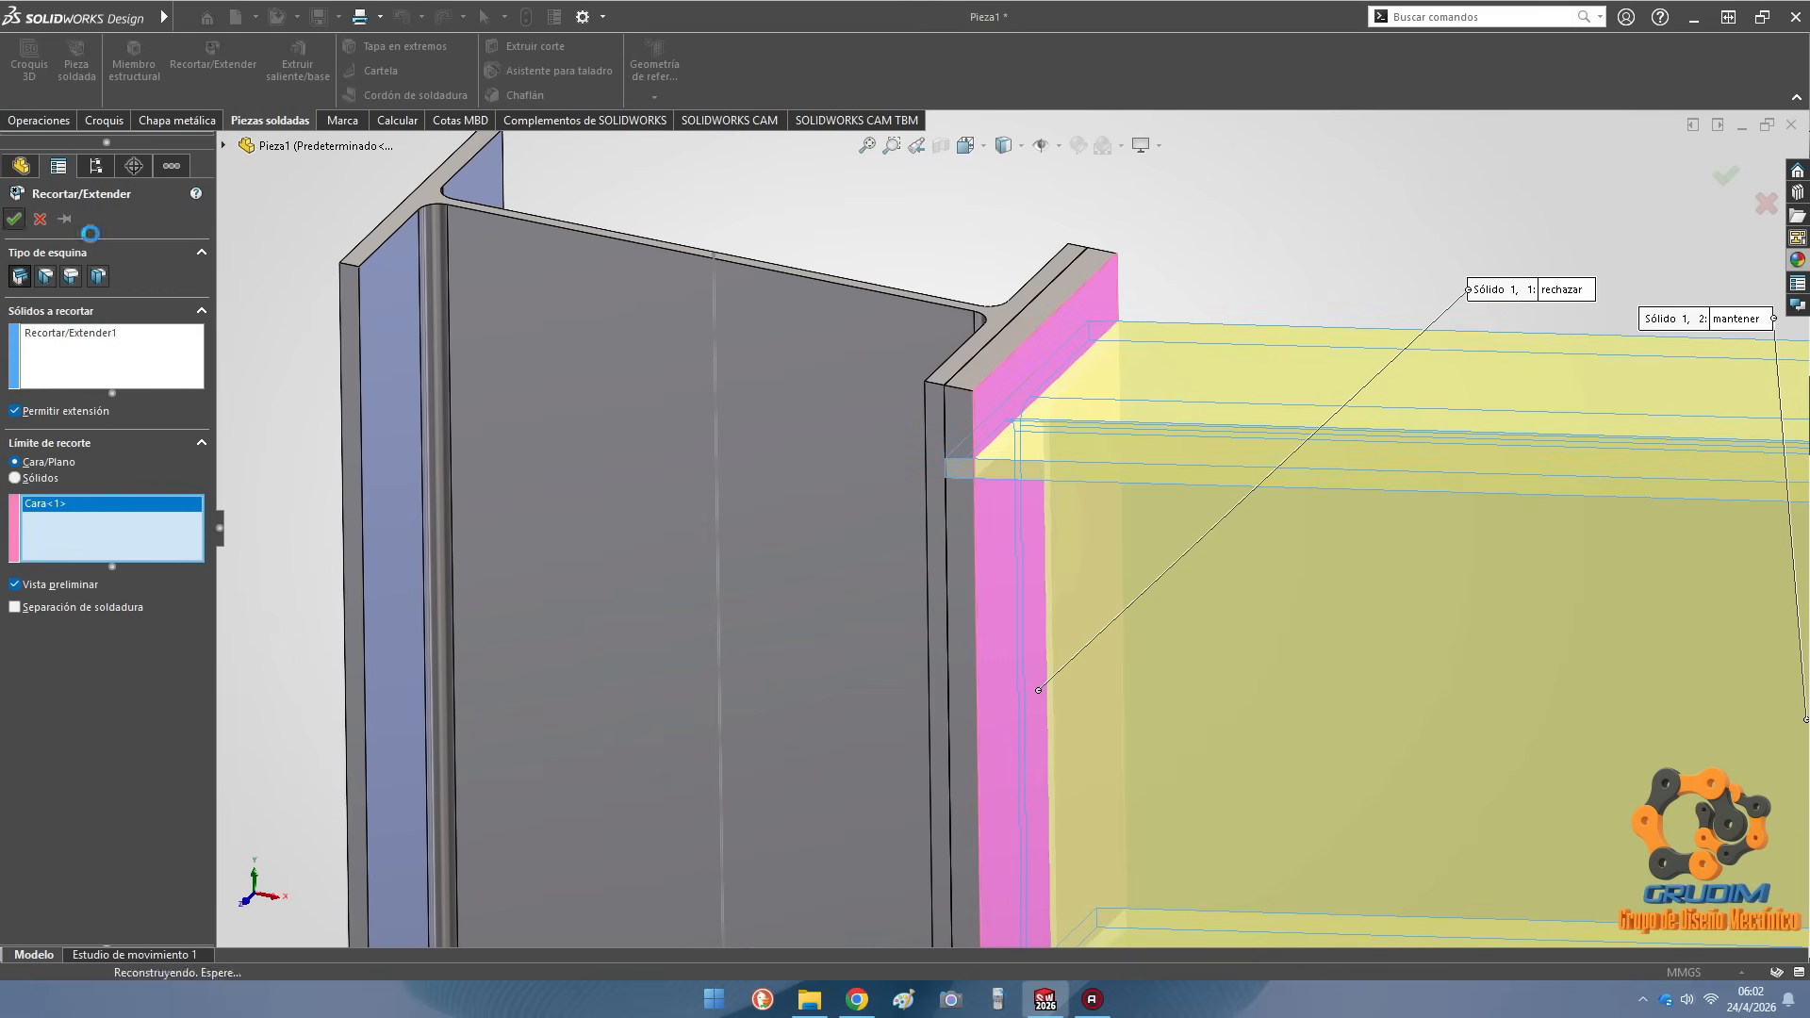
{"action": "scroll", "coordinate": [1269, 222], "scroll_direction": "up", "scroll_amount": 8}
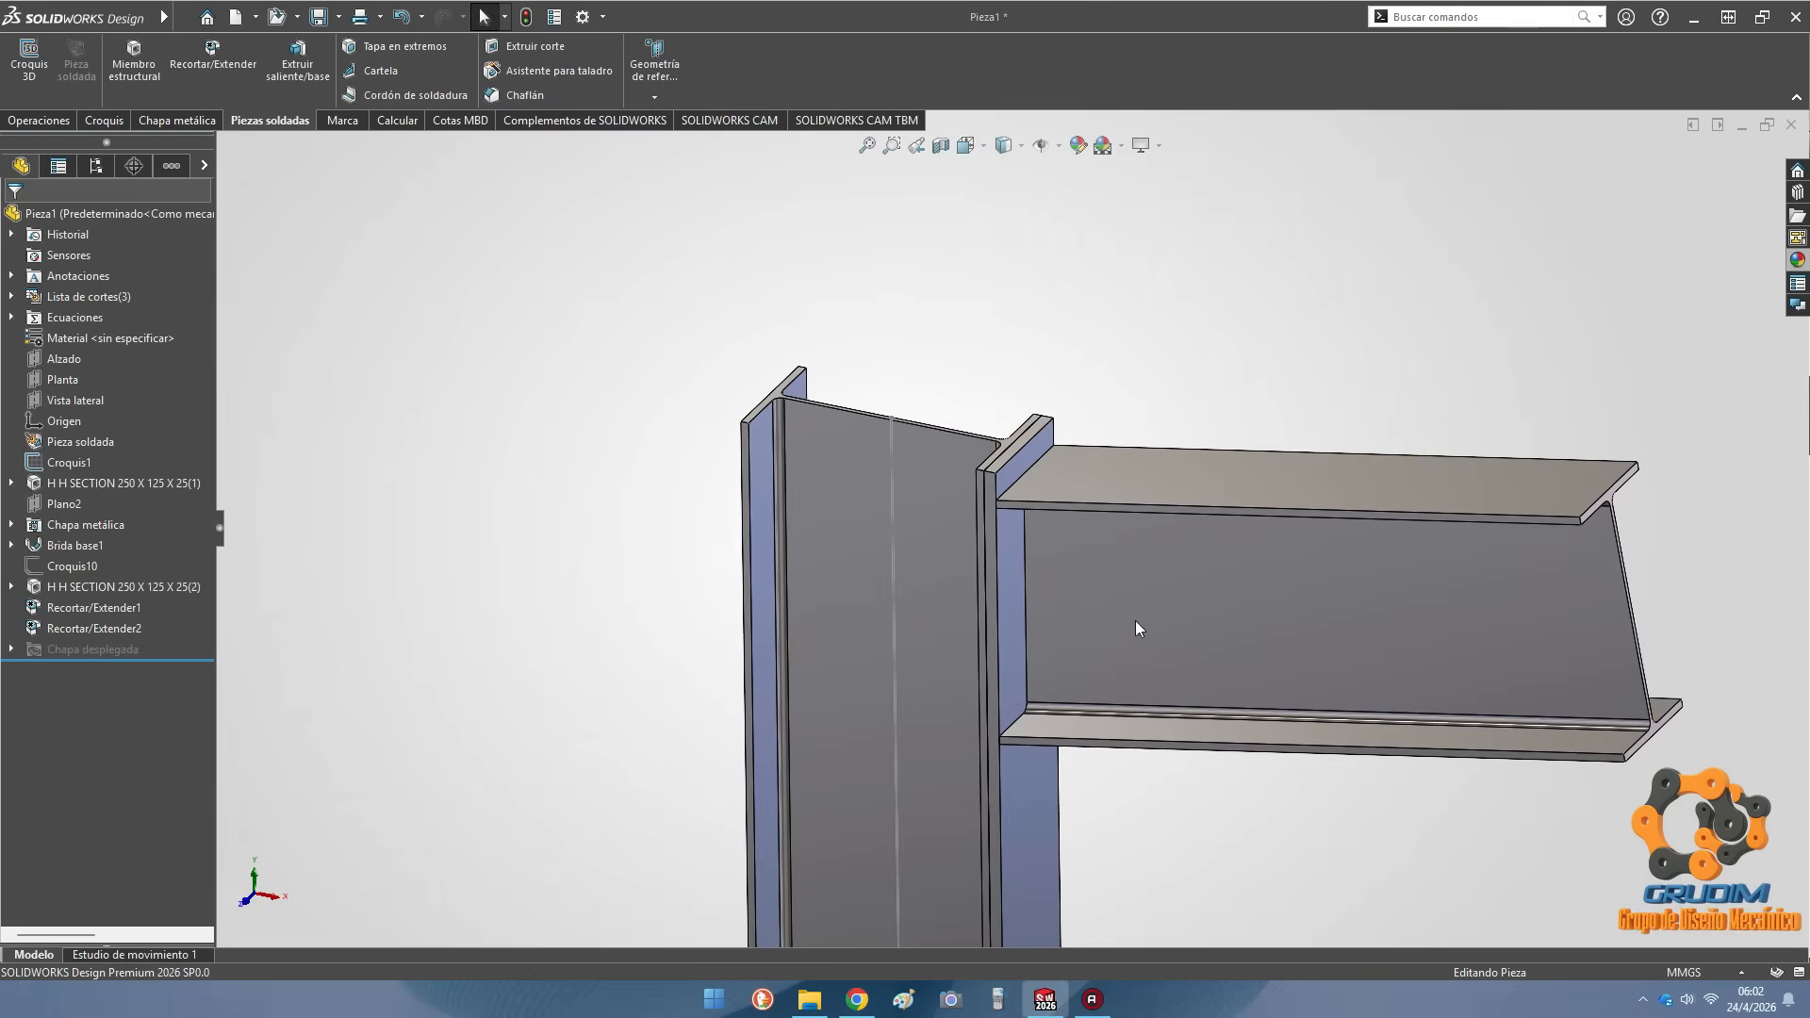
{"action": "scroll", "coordinate": [1080, 701], "scroll_direction": "down", "scroll_amount": 1}
{"action": "mouse_move", "coordinate": [1080, 701]}
{"action": "middle_mouse_down"}
{"action": "mouse_move", "coordinate": [1076, 584]}
{"action": "mouse_move", "coordinate": [1047, 622]}
{"action": "mouse_move", "coordinate": [1097, 678]}
{"action": "middle_mouse_up"}
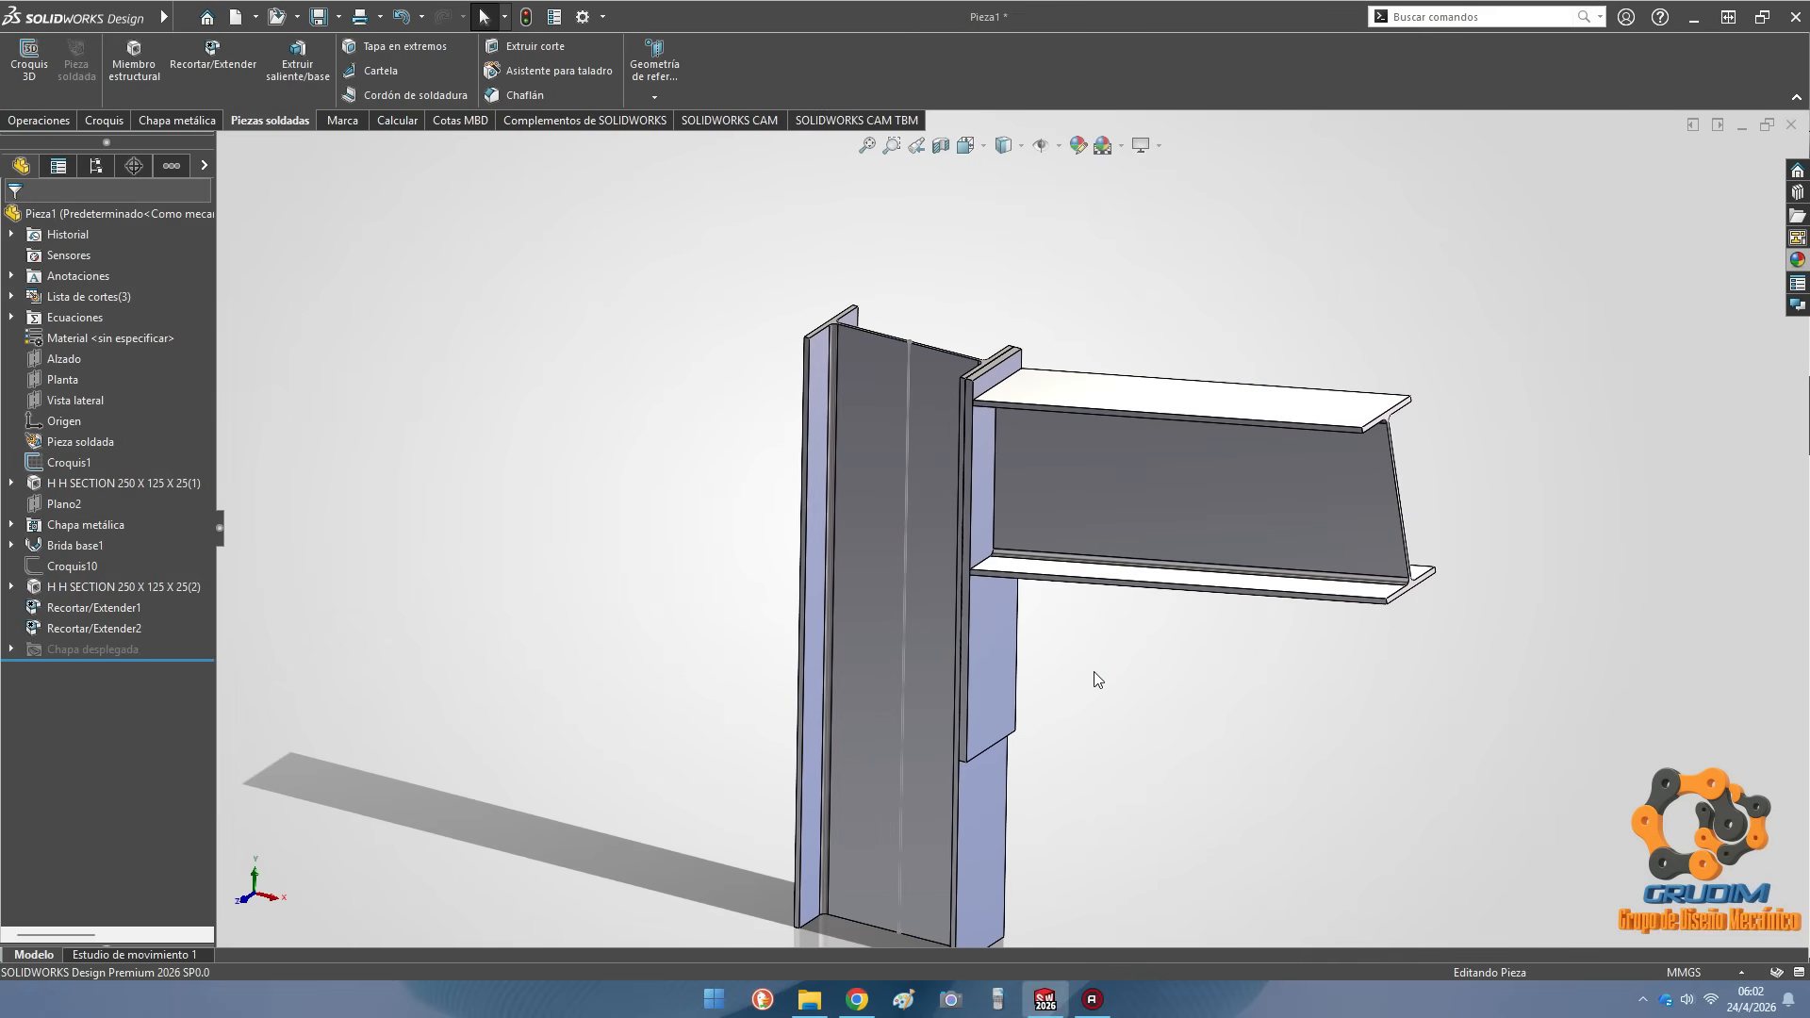
Create a triangular gusset between the end plate's outer face and the underside of the beam's lower flange, with d1 350 mm and d2 250 mm
{"action": "left_click", "coordinate": [372, 71]}
{"action": "scroll", "coordinate": [992, 492], "scroll_direction": "down", "scroll_amount": 8}
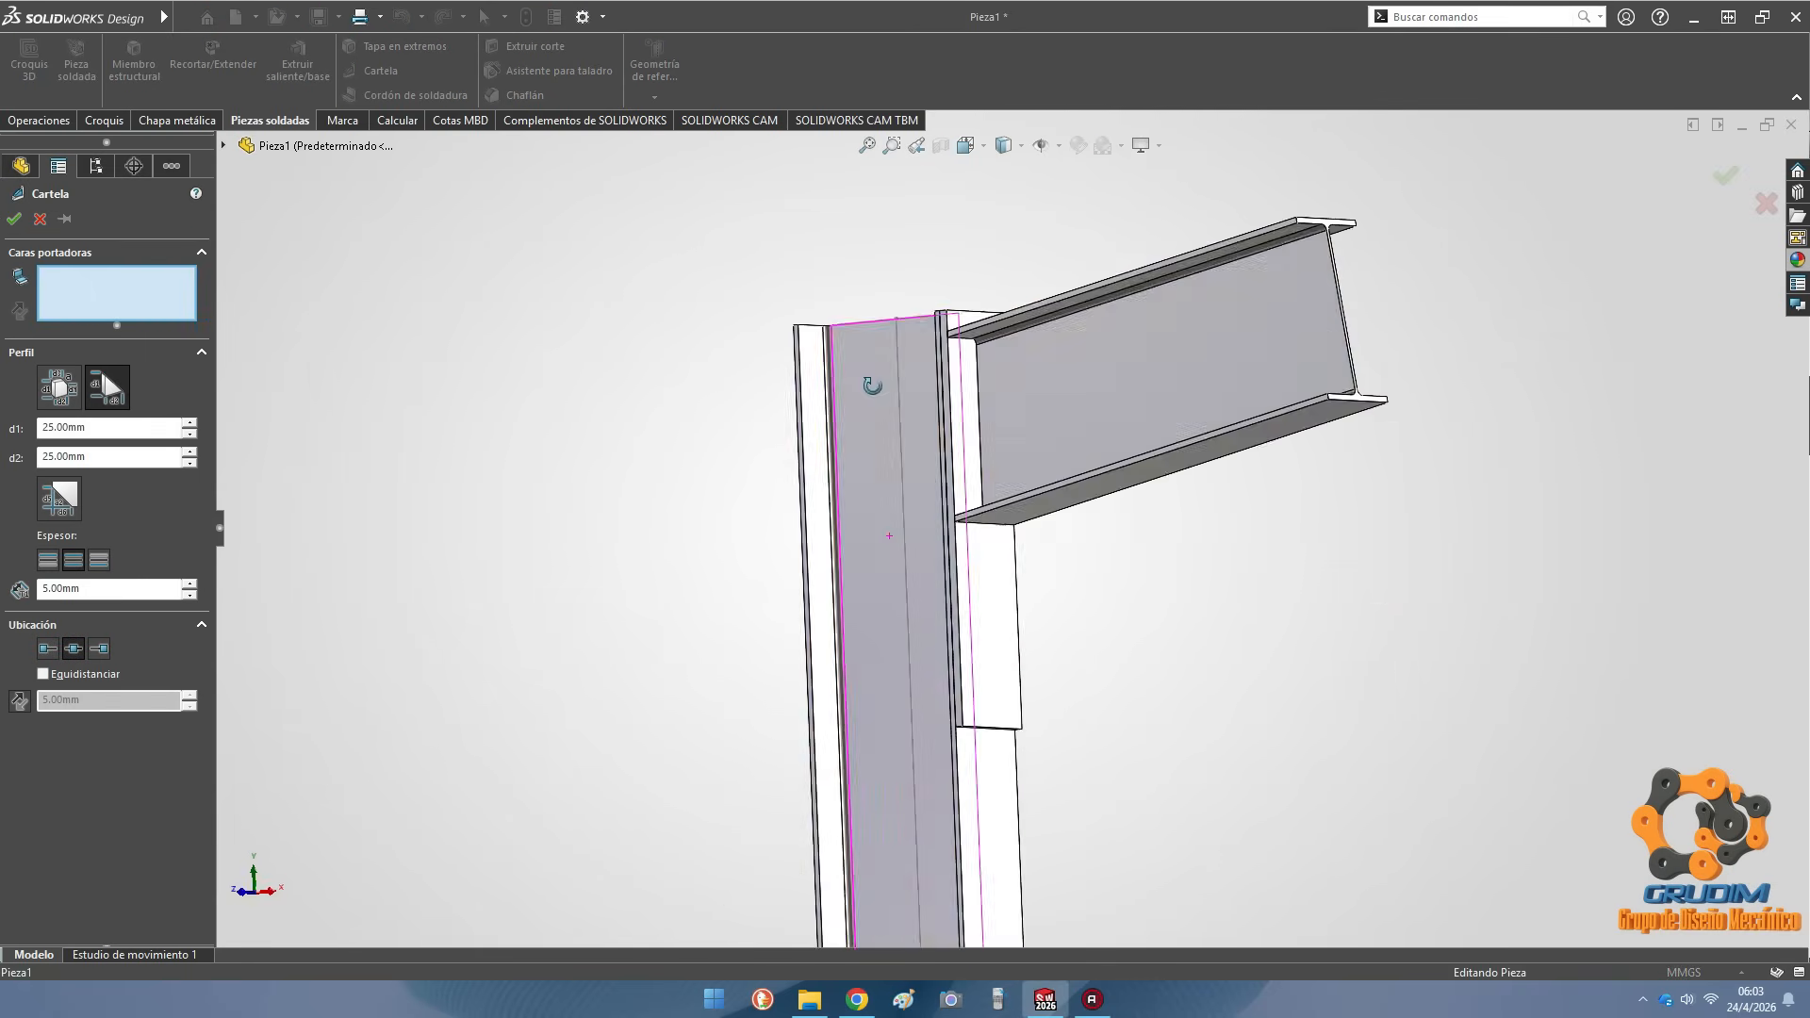
{"action": "left_click", "coordinate": [989, 476]}
{"action": "left_click", "coordinate": [942, 541]}
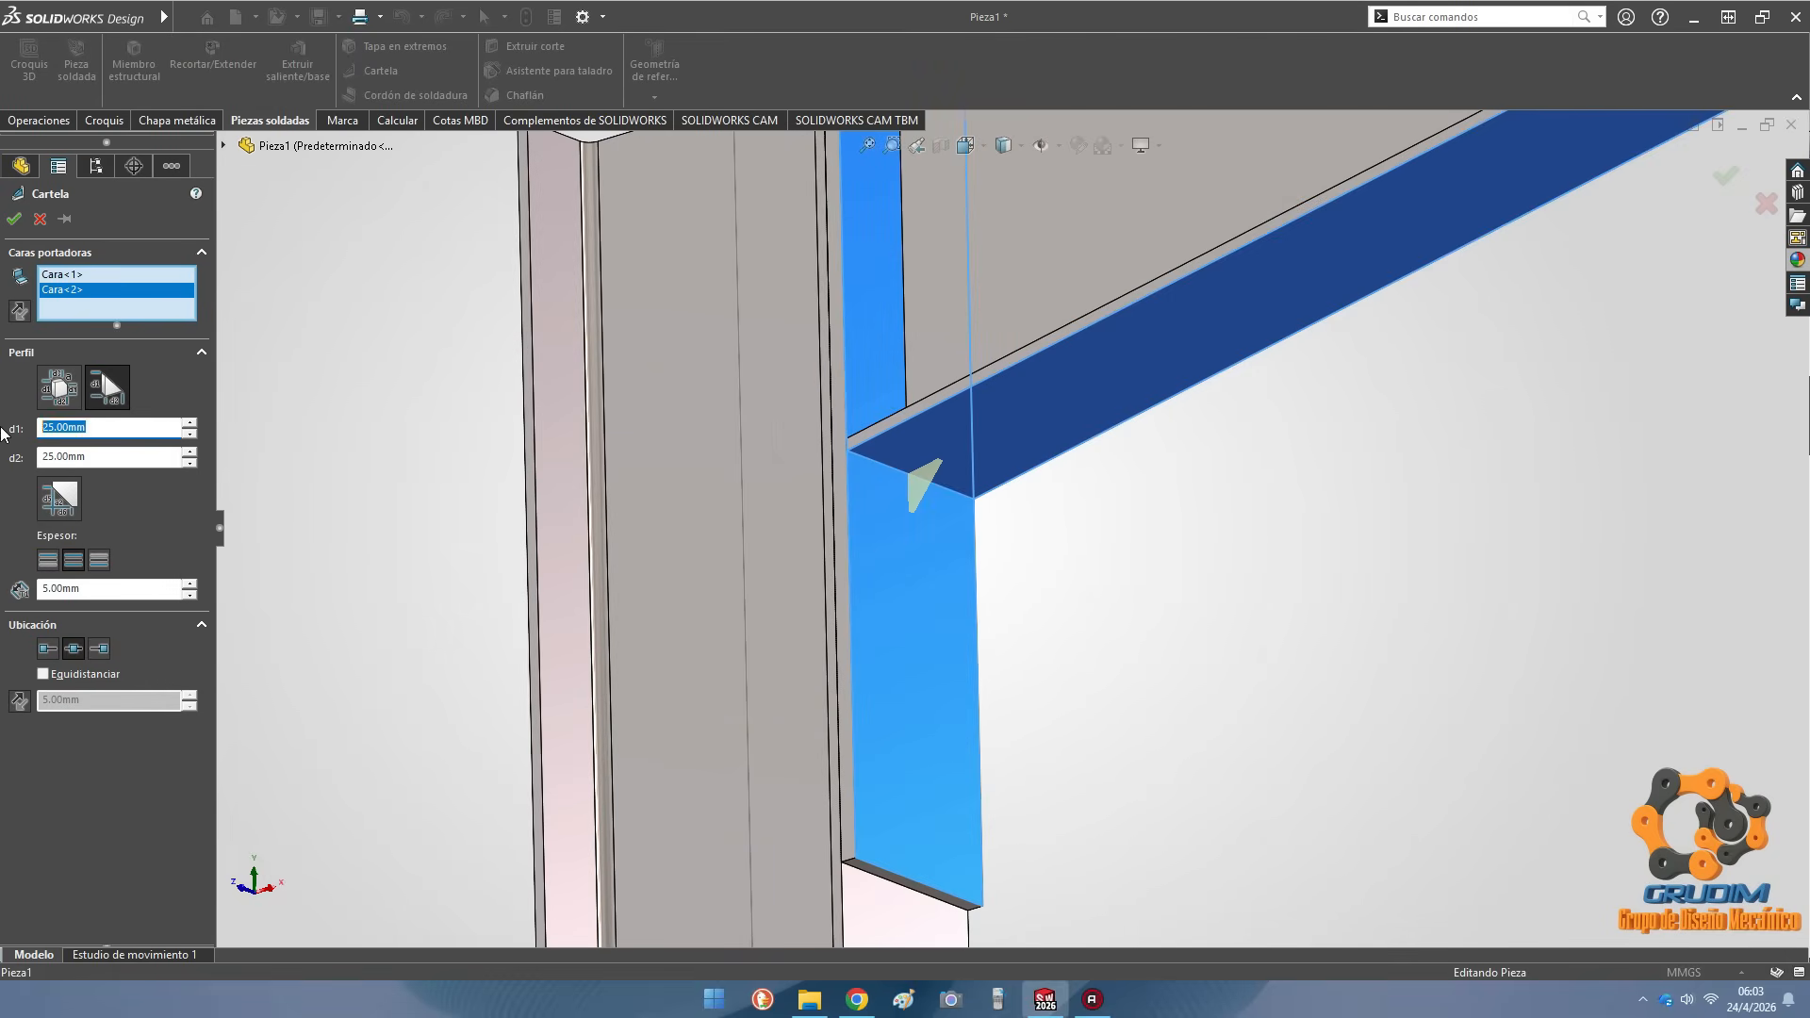
{"action": "left_click", "coordinate": [47, 459]}
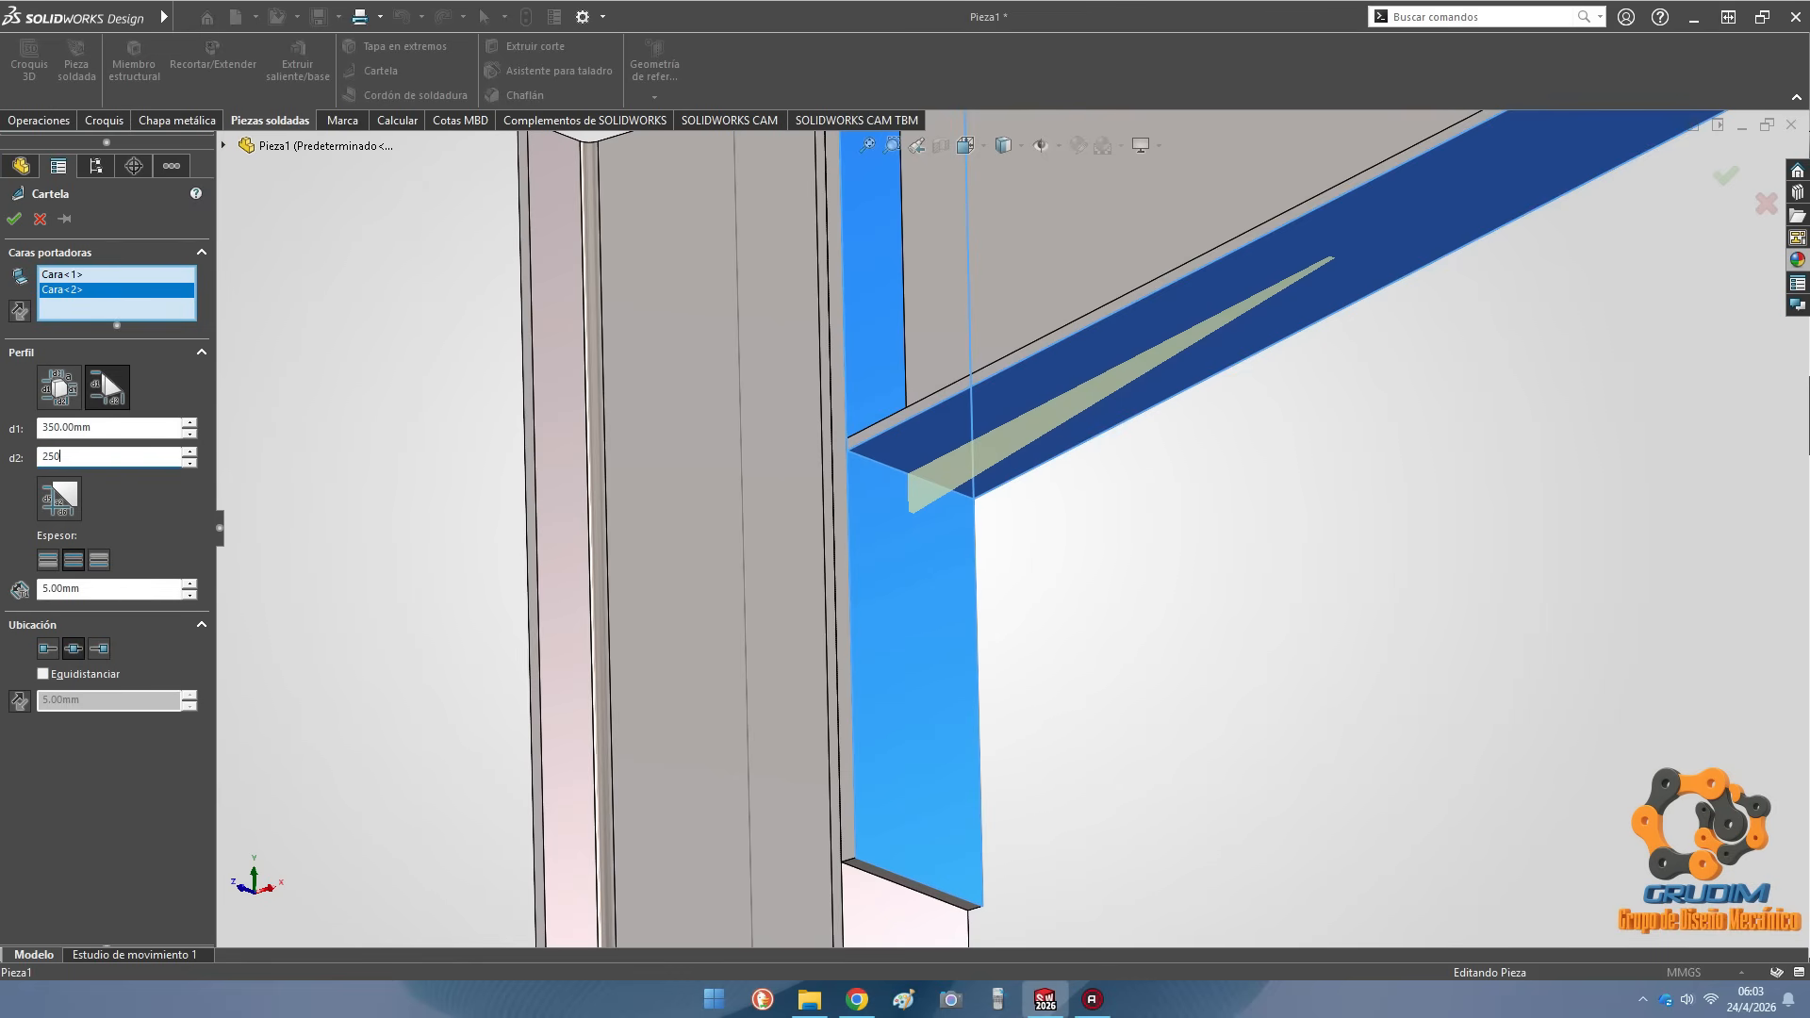
{"action": "left_click", "coordinate": [14, 220]}
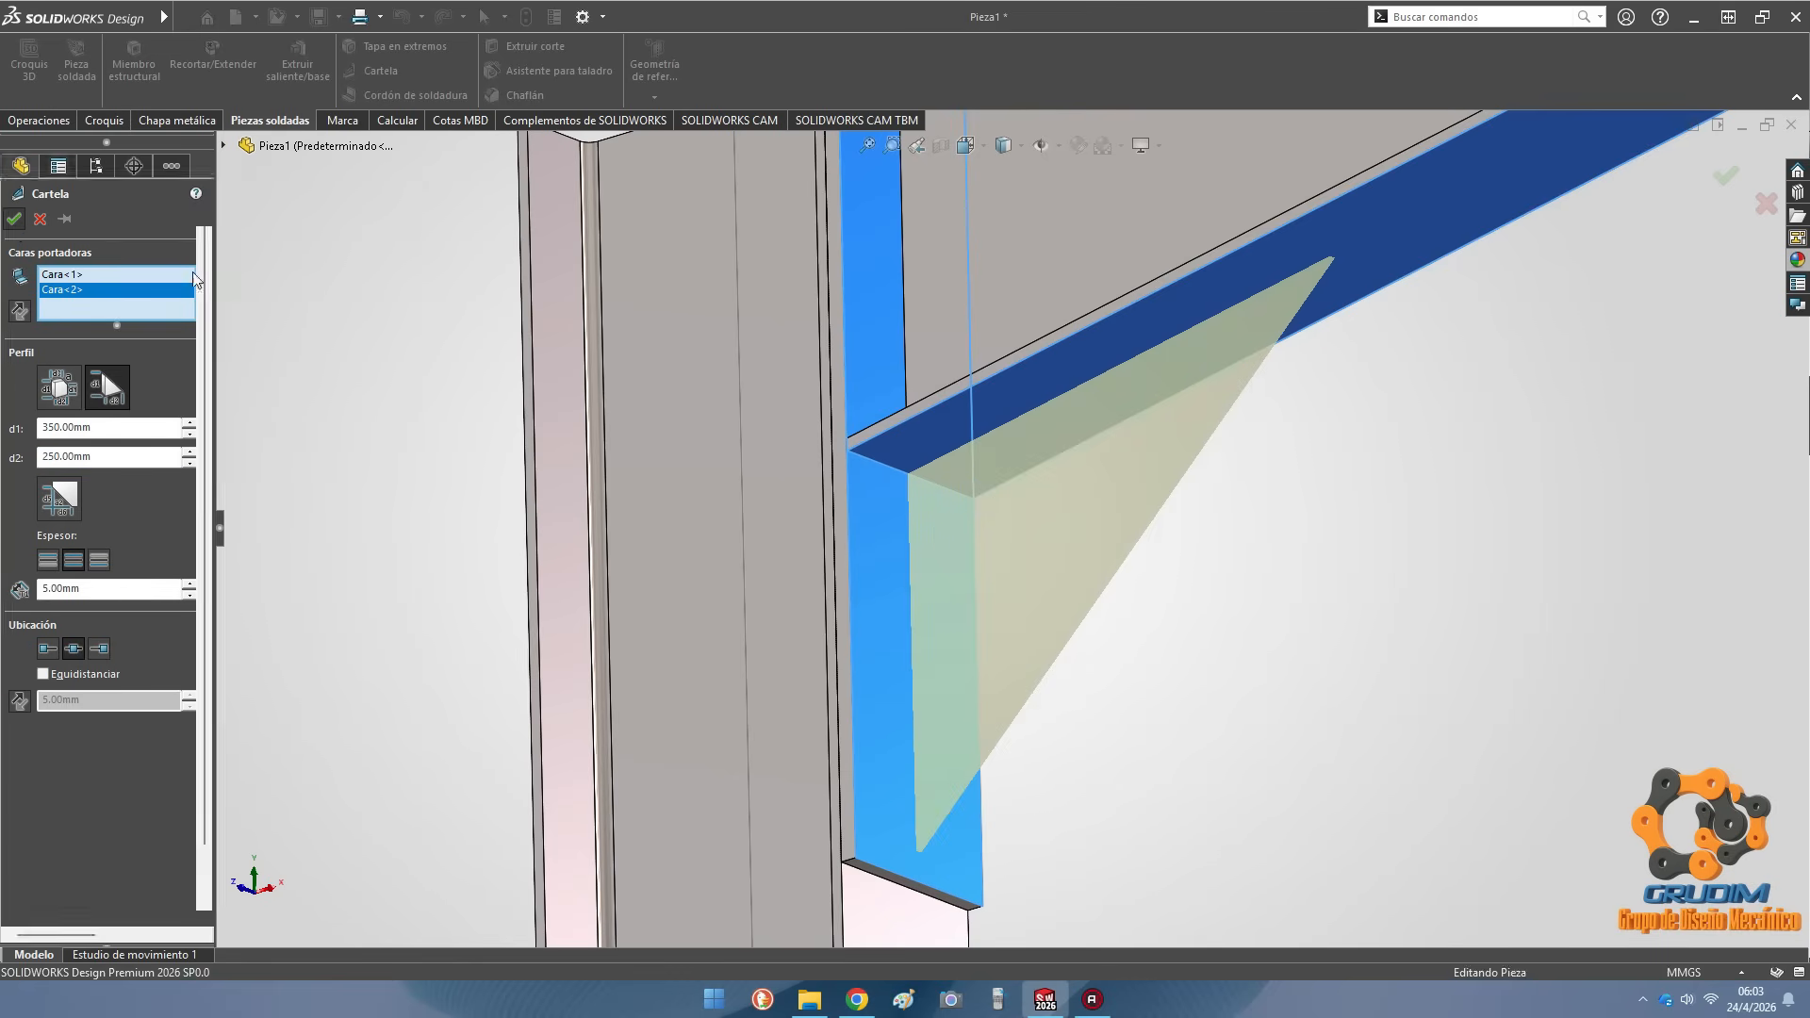
Edit the gusset, setting its d2 distance to 220 mm and increasing its thickness
{"action": "left_click", "coordinate": [81, 650]}
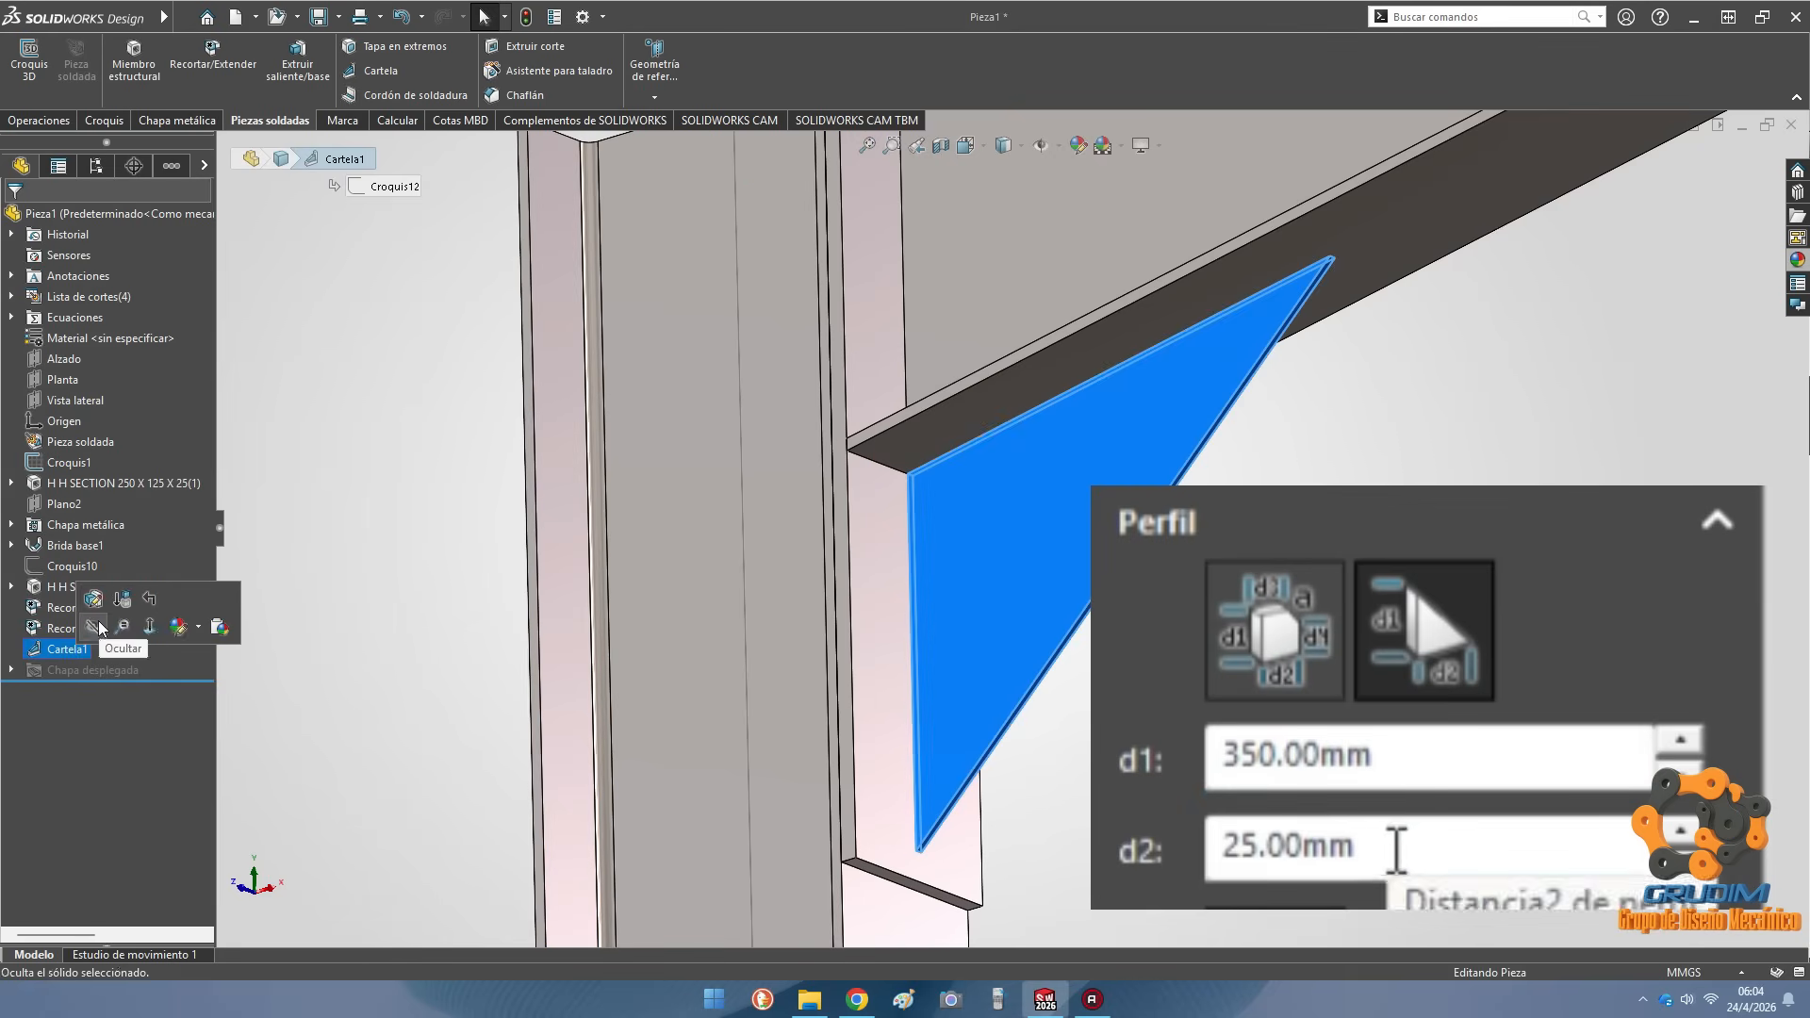
{"action": "left_click", "coordinate": [92, 598]}
{"action": "left_click_drag", "start_coordinate": [112, 458], "coordinate": [7, 457]}
{"action": "type", "text": "220"}
{"action": "left_click", "coordinate": [13, 219]}
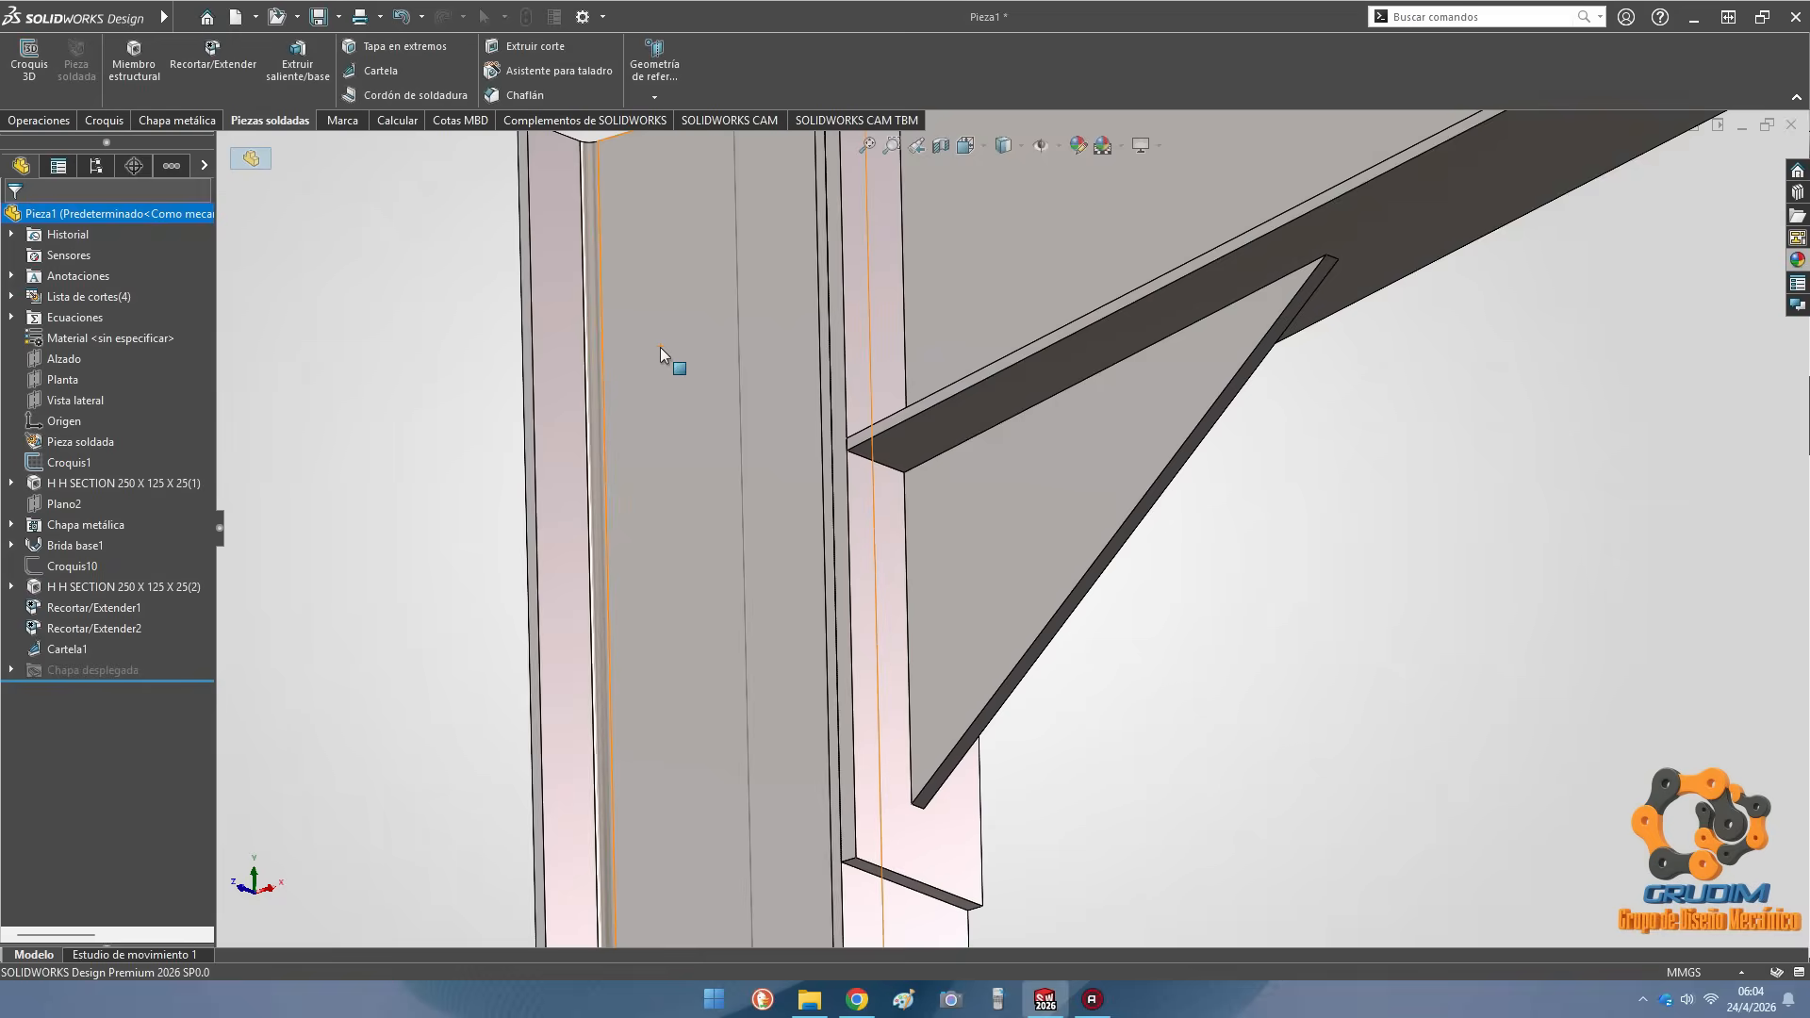
Start a sketch on the gusset's sloping face and draw a vertical construction line about 56 mm long from its lower corner to the flange edge
{"action": "scroll", "coordinate": [1237, 595], "scroll_direction": "down", "scroll_amount": 5}
{"action": "left_click", "coordinate": [952, 419]}
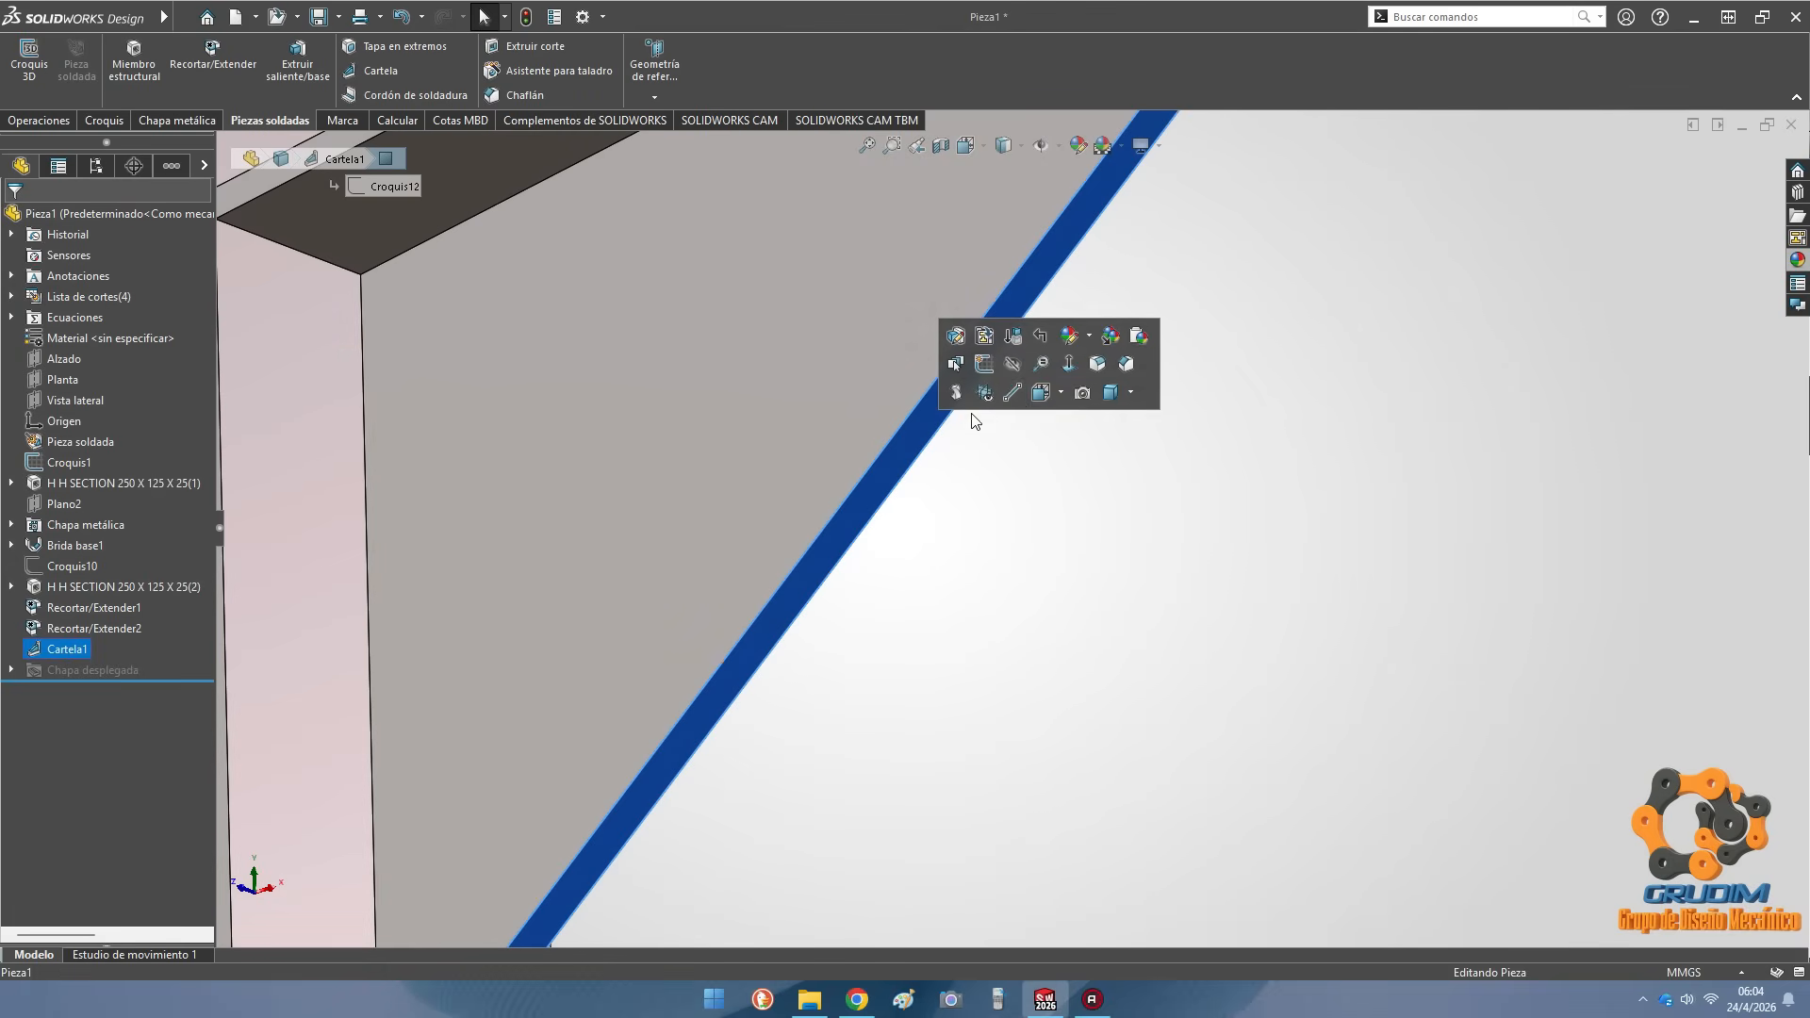
{"action": "left_click", "coordinate": [987, 375]}
{"action": "left_click", "coordinate": [149, 44]}
{"action": "left_click", "coordinate": [185, 89]}
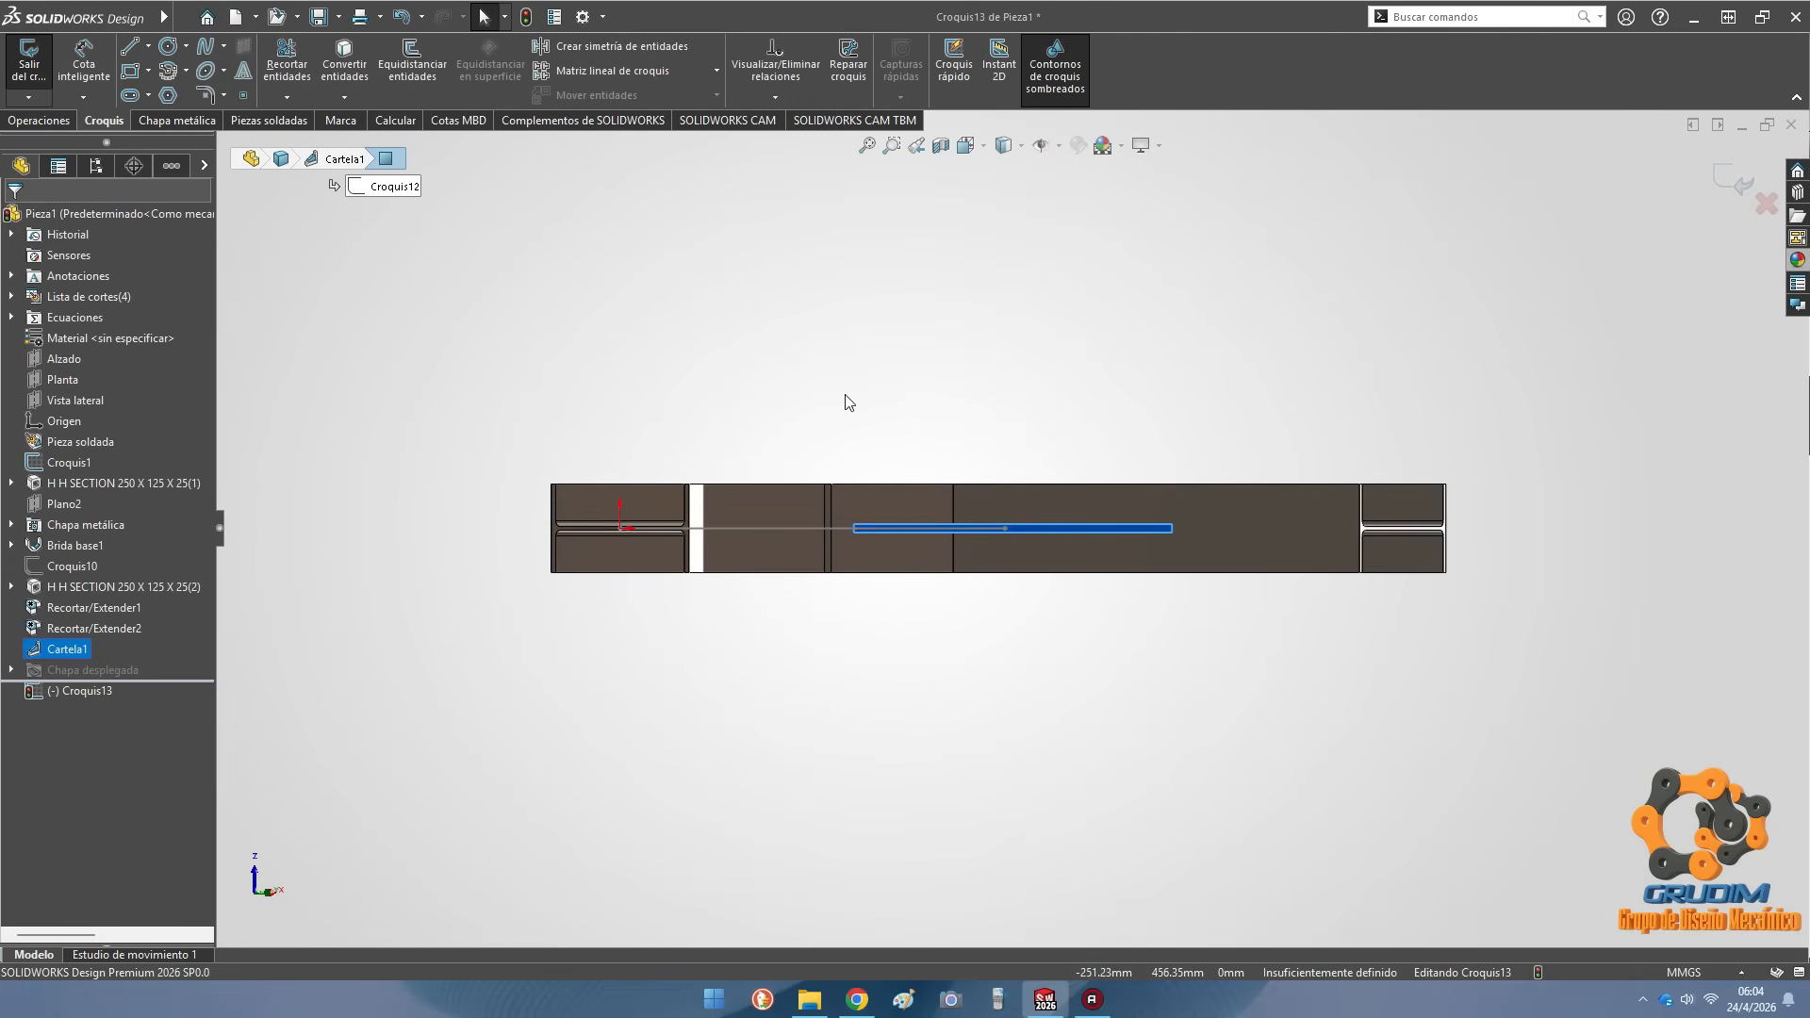
{"action": "scroll", "coordinate": [865, 518], "scroll_direction": "down", "scroll_amount": 6}
{"action": "left_click", "coordinate": [825, 585]}
{"action": "left_click", "coordinate": [825, 361]}
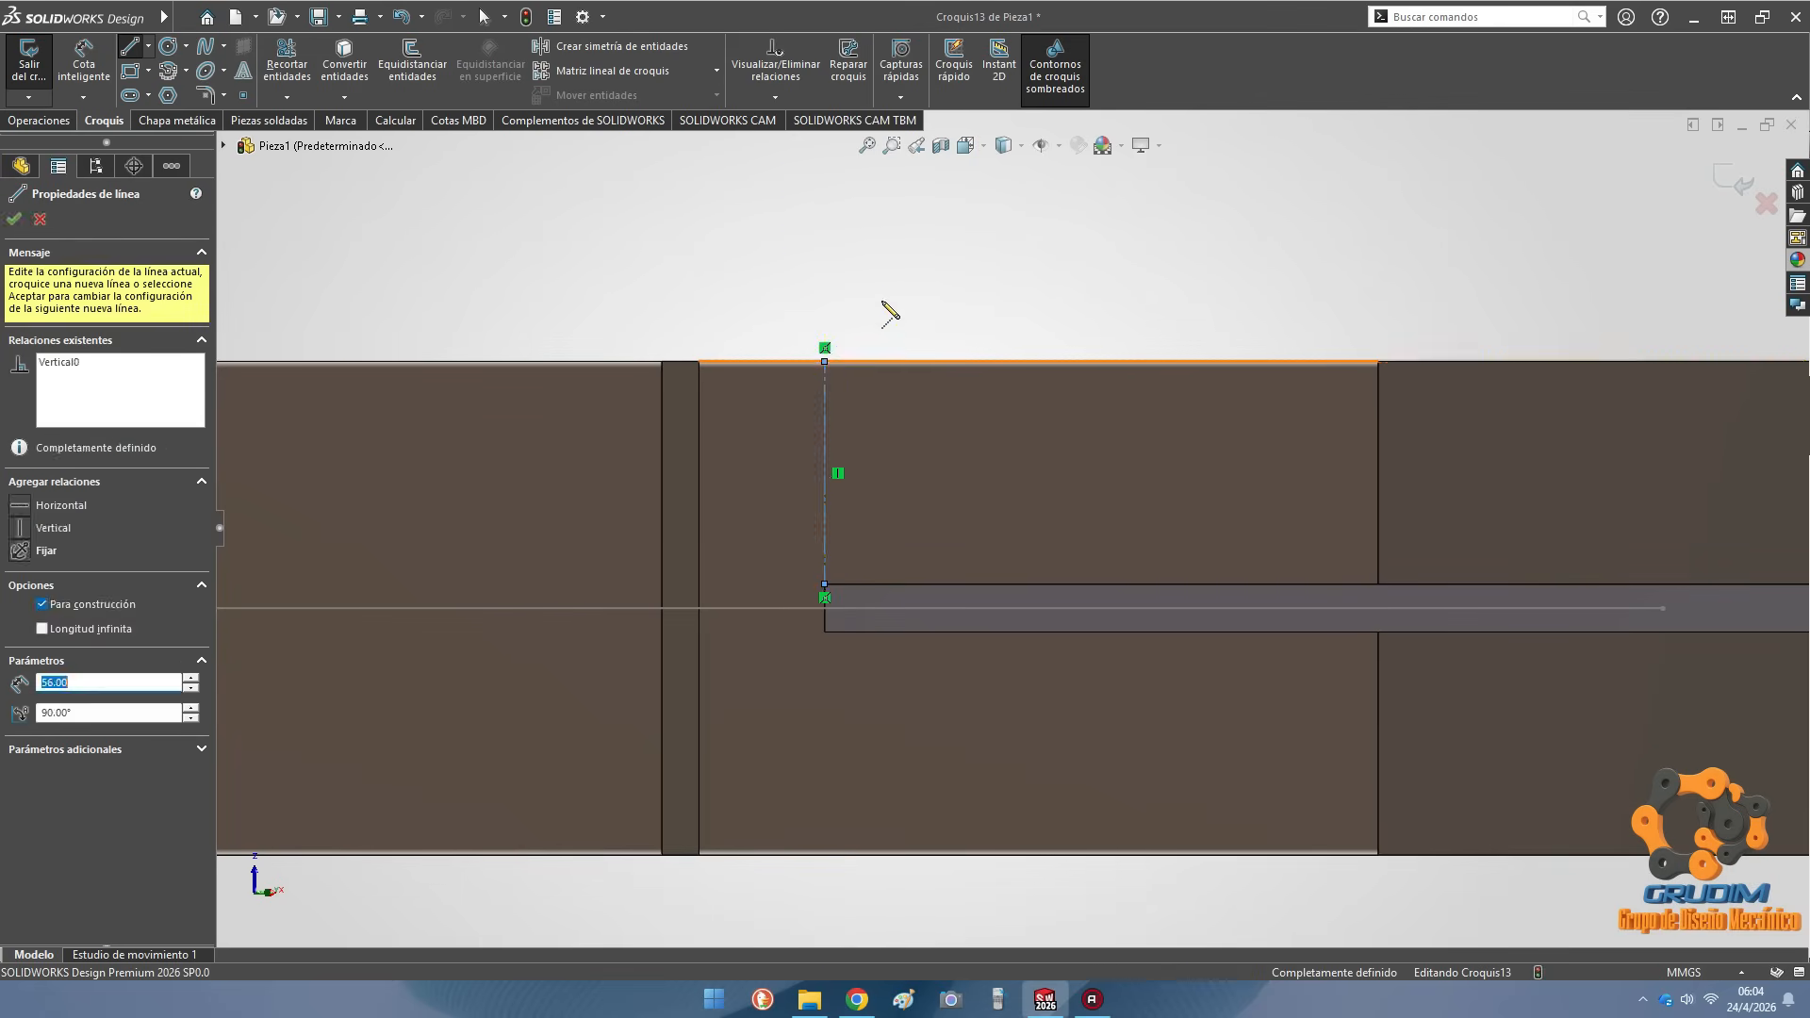
{"action": "key", "text": "Escape"}
Draw a second vertical construction line from the gusset face's other end up to the beam flange edge
{"action": "left_click", "coordinate": [129, 45]}
{"action": "scroll", "coordinate": [835, 540], "scroll_direction": "up", "scroll_amount": 3}
{"action": "scroll", "coordinate": [1479, 534], "scroll_direction": "down", "scroll_amount": 1}
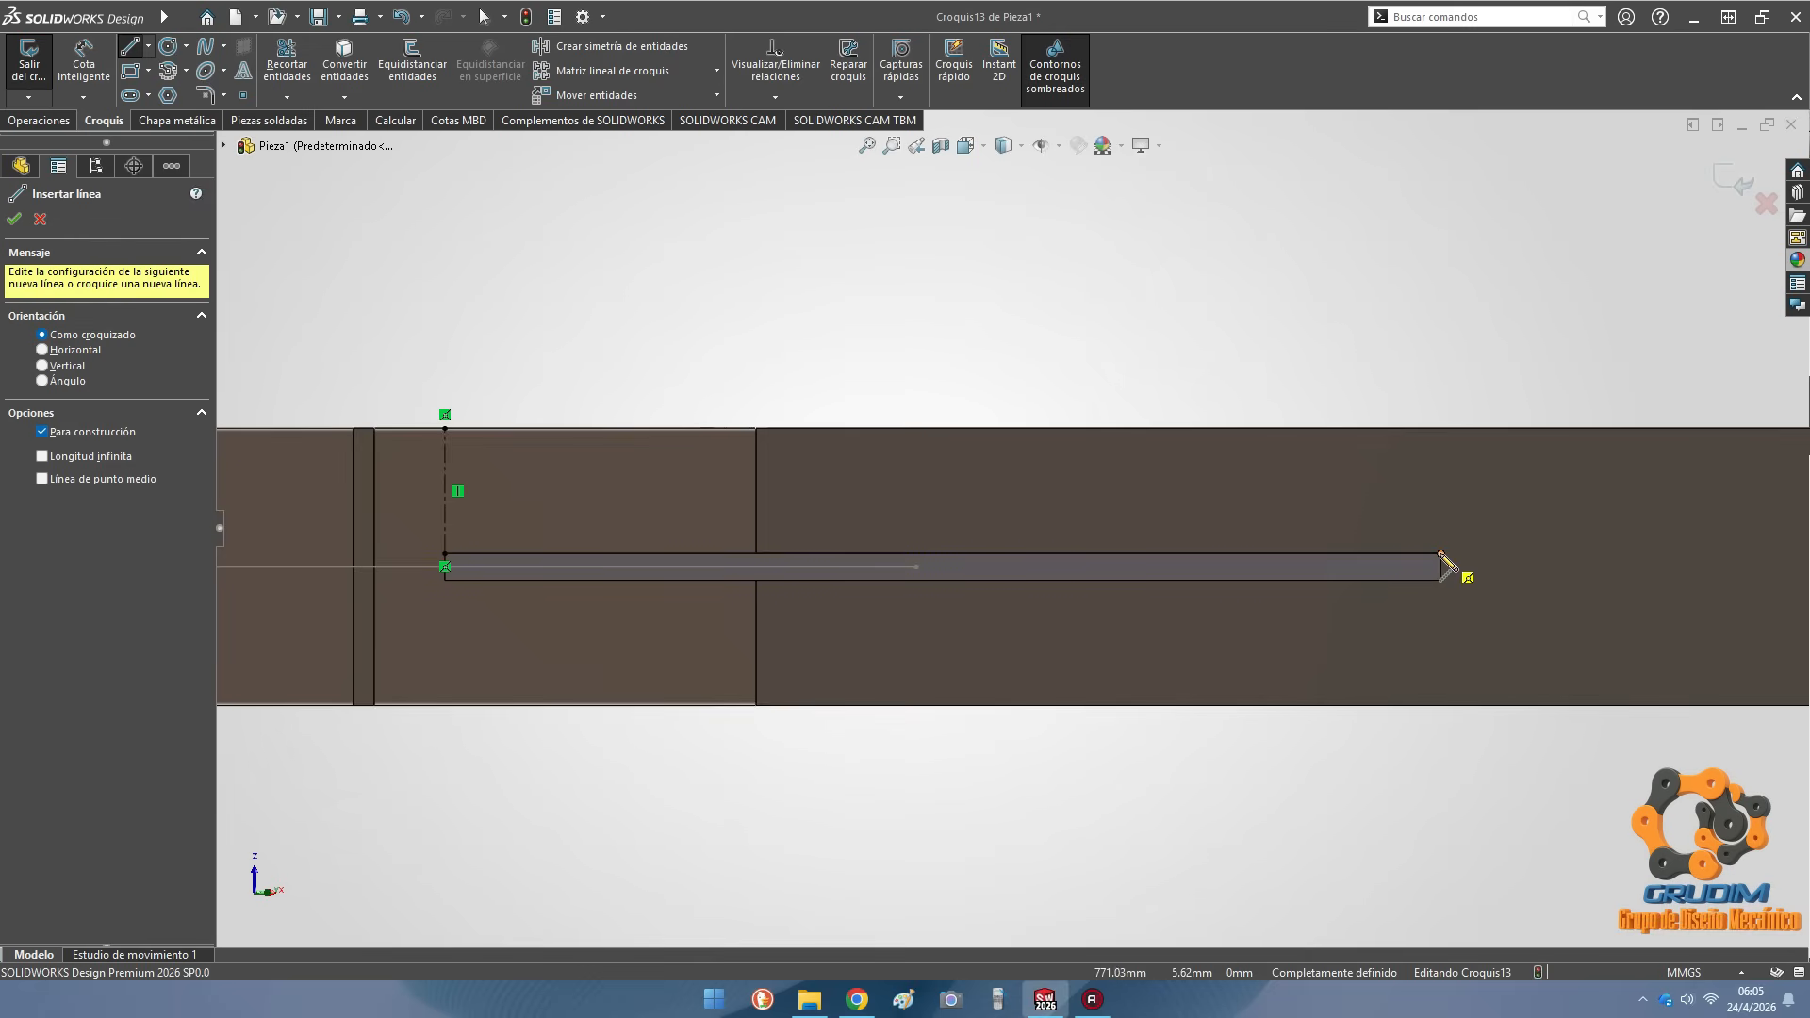
{"action": "left_click", "coordinate": [1440, 555]}
{"action": "left_click", "coordinate": [1441, 415]}
{"action": "key", "text": "Escape"}
Draw a corner rectangle spanning the gusset's length between the construction lines and the full width of the flange
{"action": "left_click", "coordinate": [129, 71]}
{"action": "left_click", "coordinate": [446, 429]}
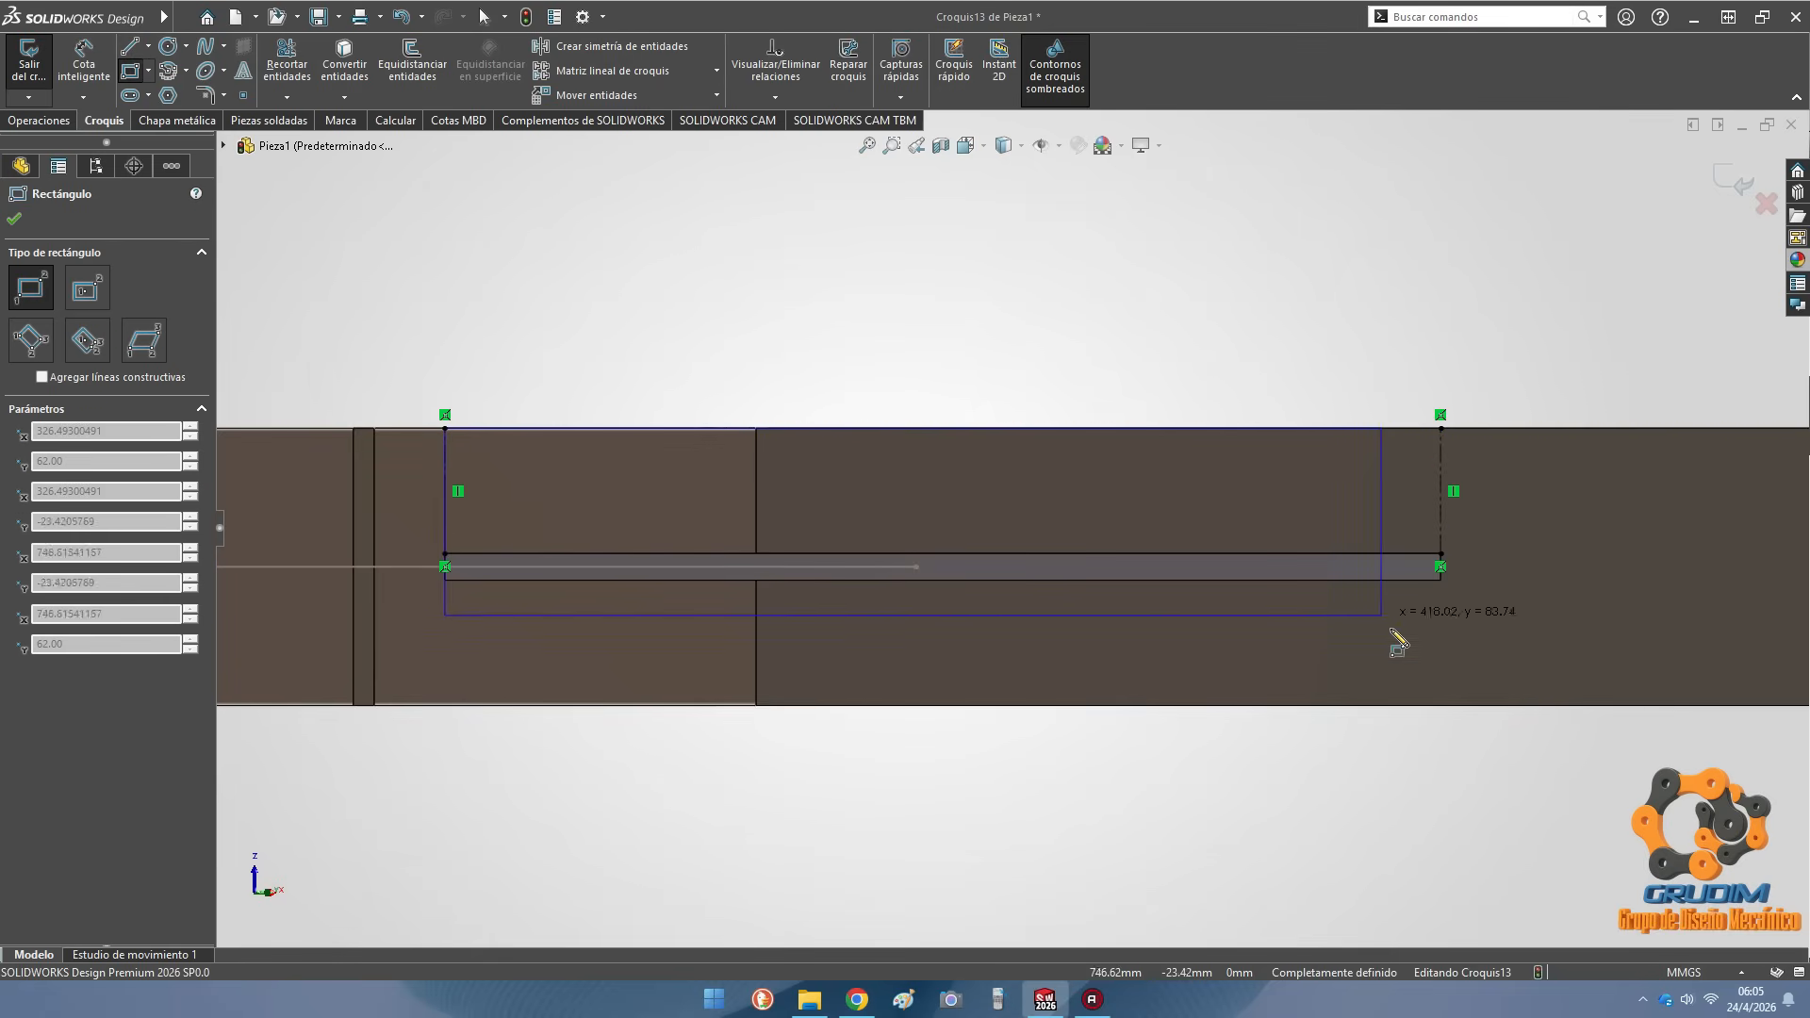
{"action": "left_click", "coordinate": [1441, 705]}
{"action": "key", "text": "Escape"}
Create a base flange from the rectangle, overriding the default thickness with 8 mm and reversing its direction
{"action": "left_click", "coordinate": [177, 119]}
{"action": "left_click", "coordinate": [896, 46]}
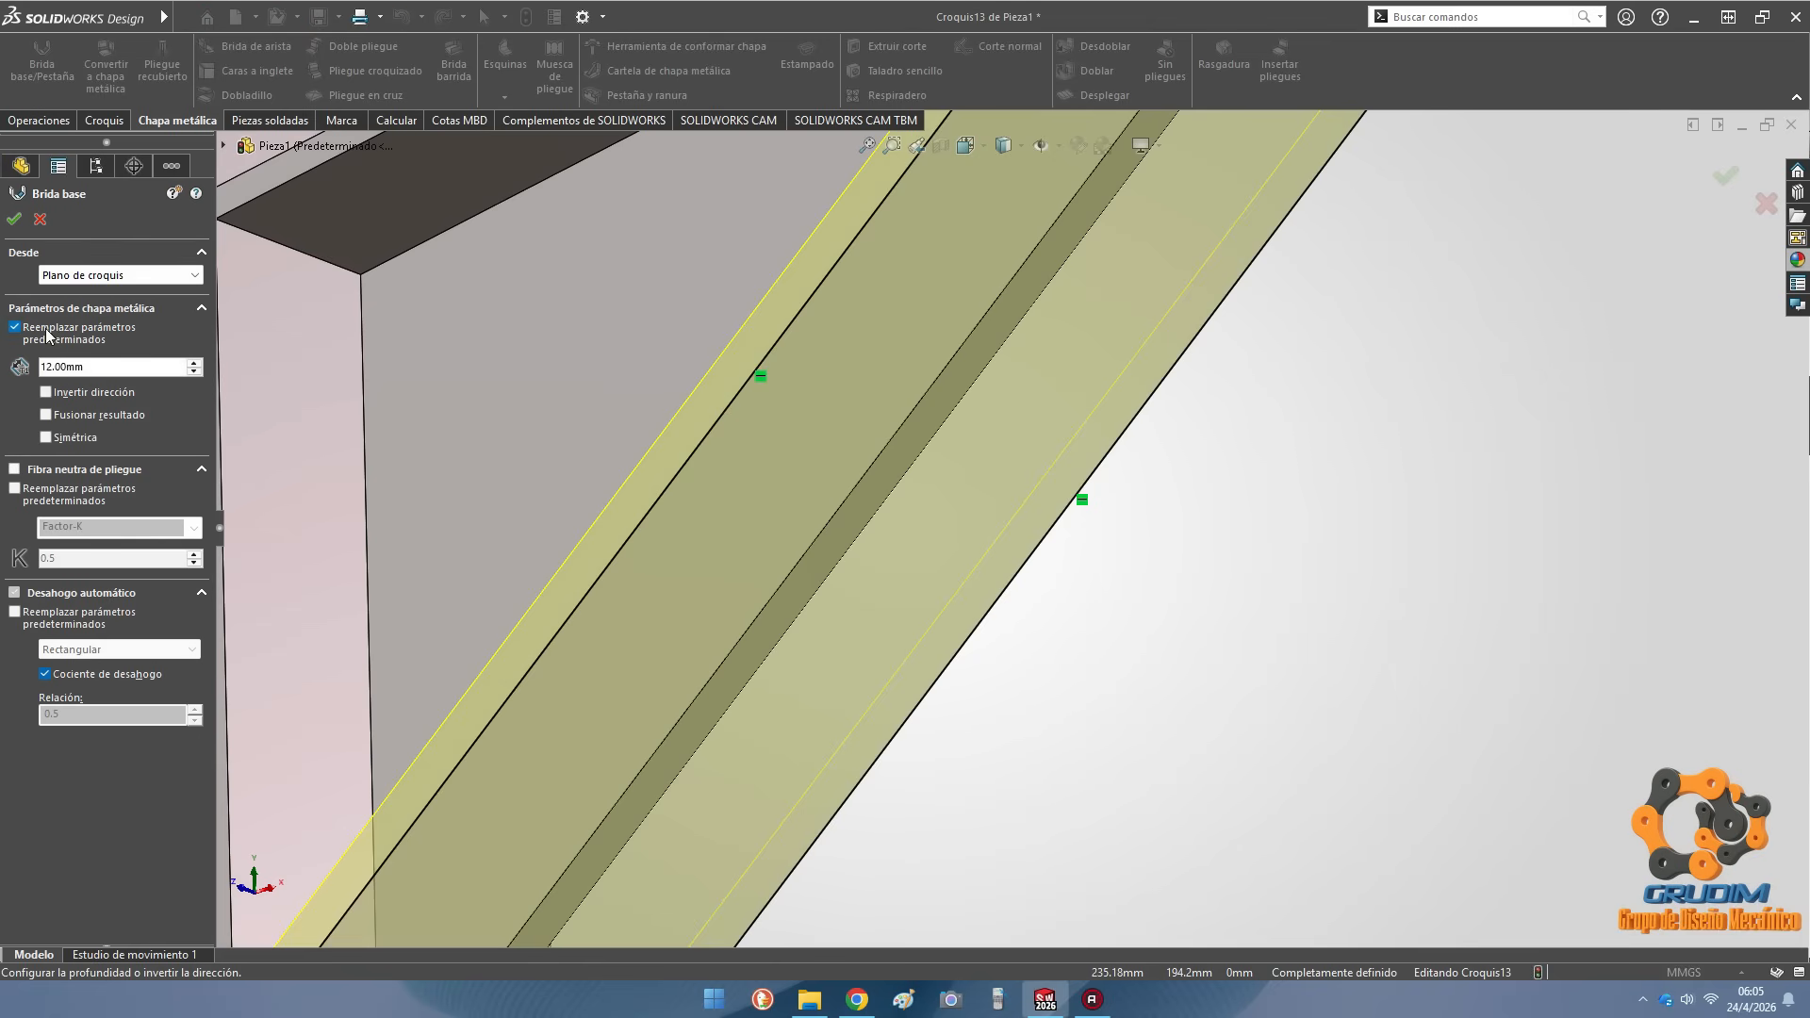
{"action": "left_click", "coordinate": [46, 392]}
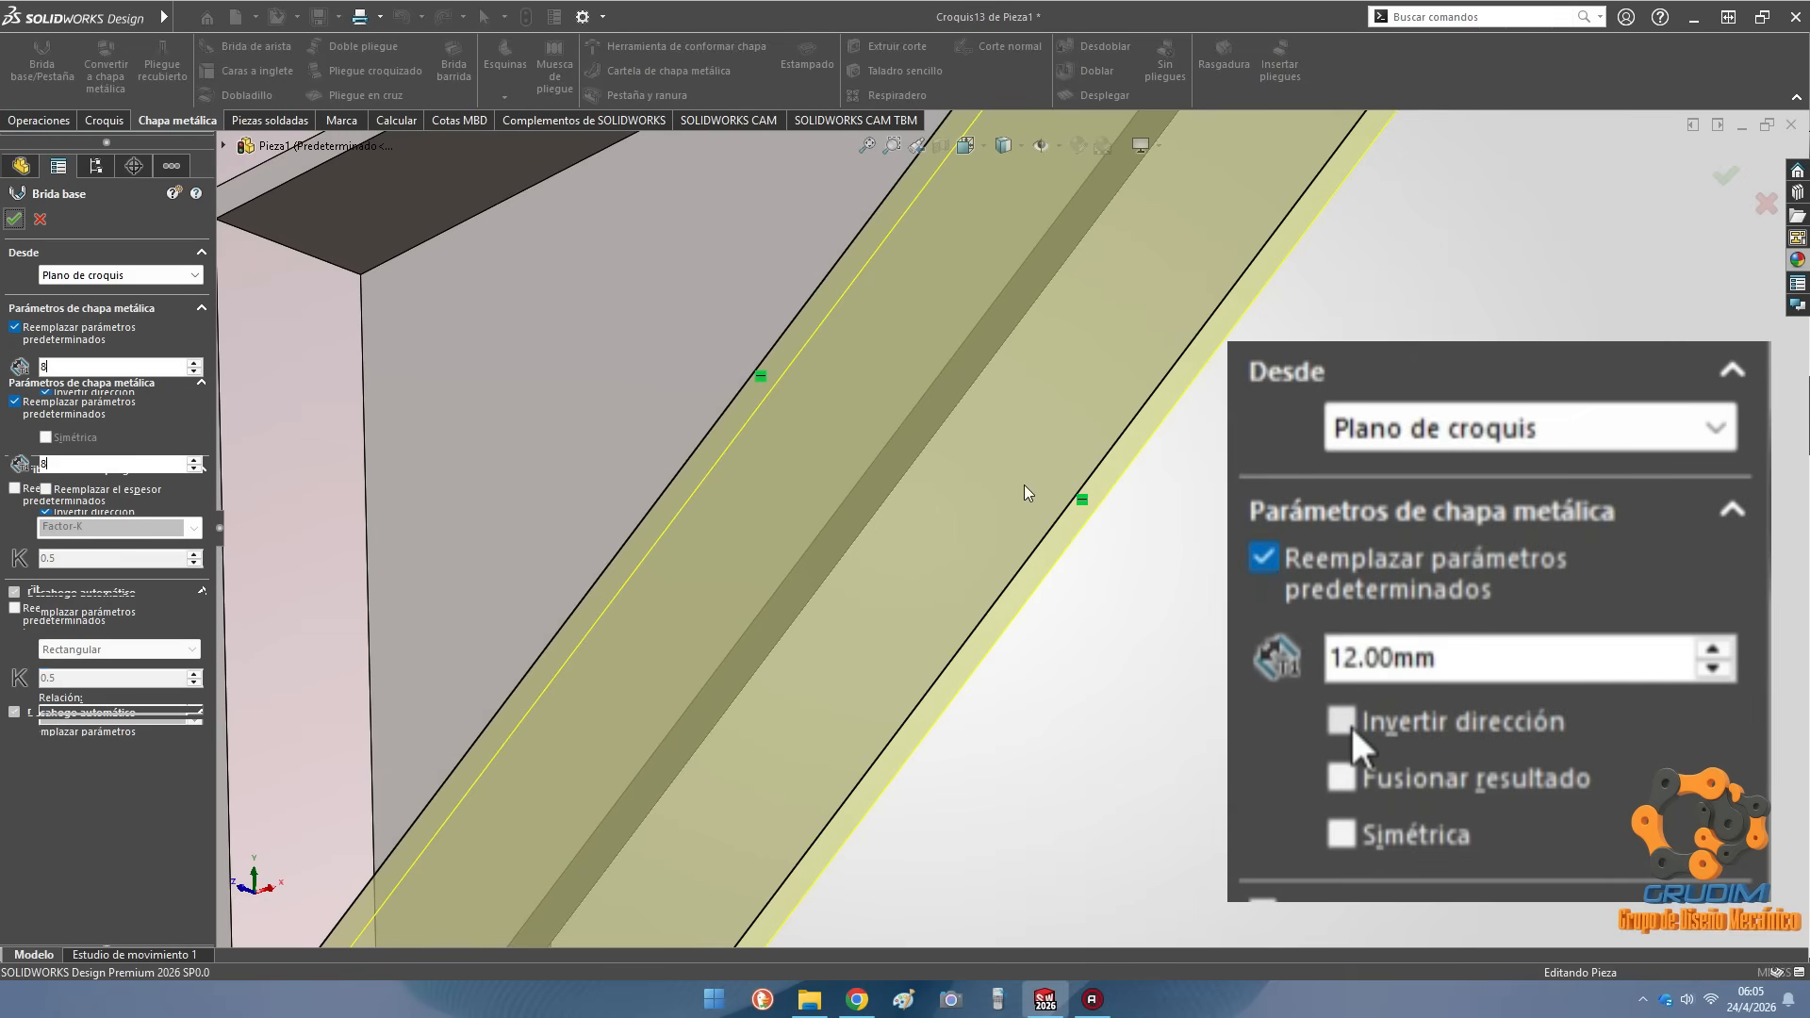
{"action": "key", "text": "Return"}
{"action": "scroll", "coordinate": [1026, 485], "scroll_direction": "up", "scroll_amount": 7}
{"action": "left_click", "coordinate": [1214, 503]}
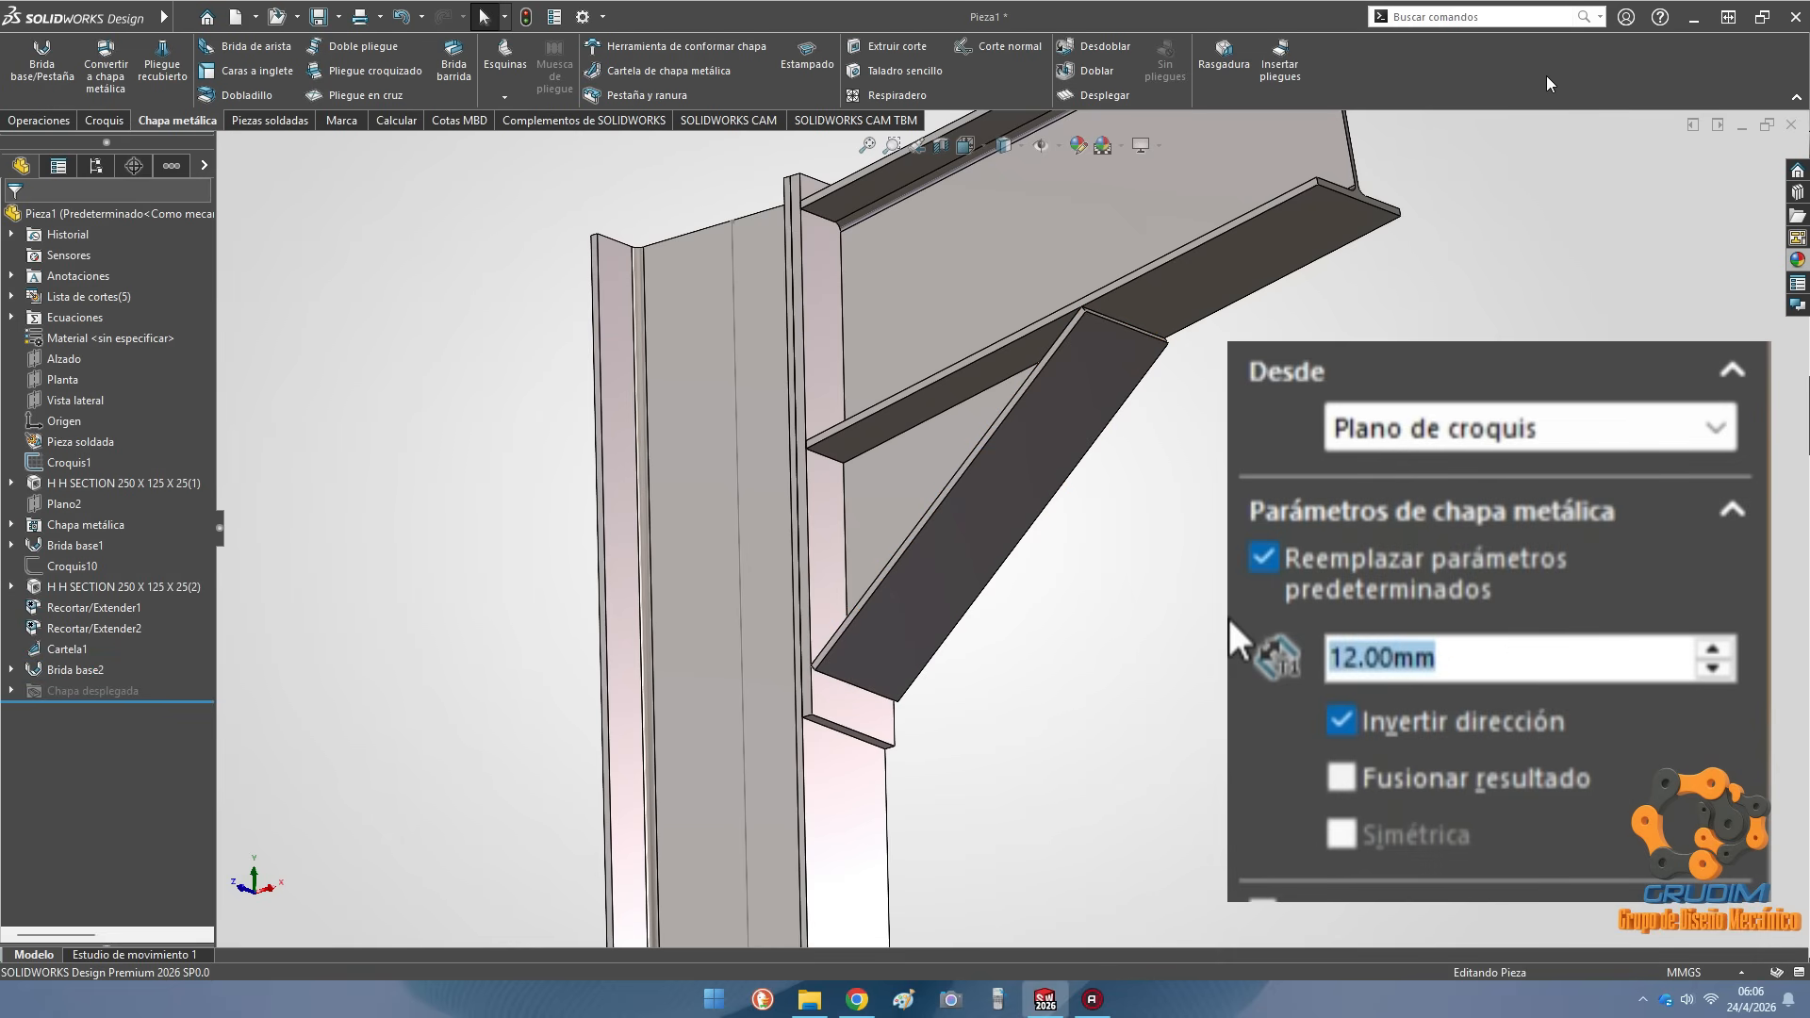
Sketch a slanted solid line on the beam's web, running from the upper flange to the lower flange near the gusset's tip
{"action": "left_click", "coordinate": [1216, 195]}
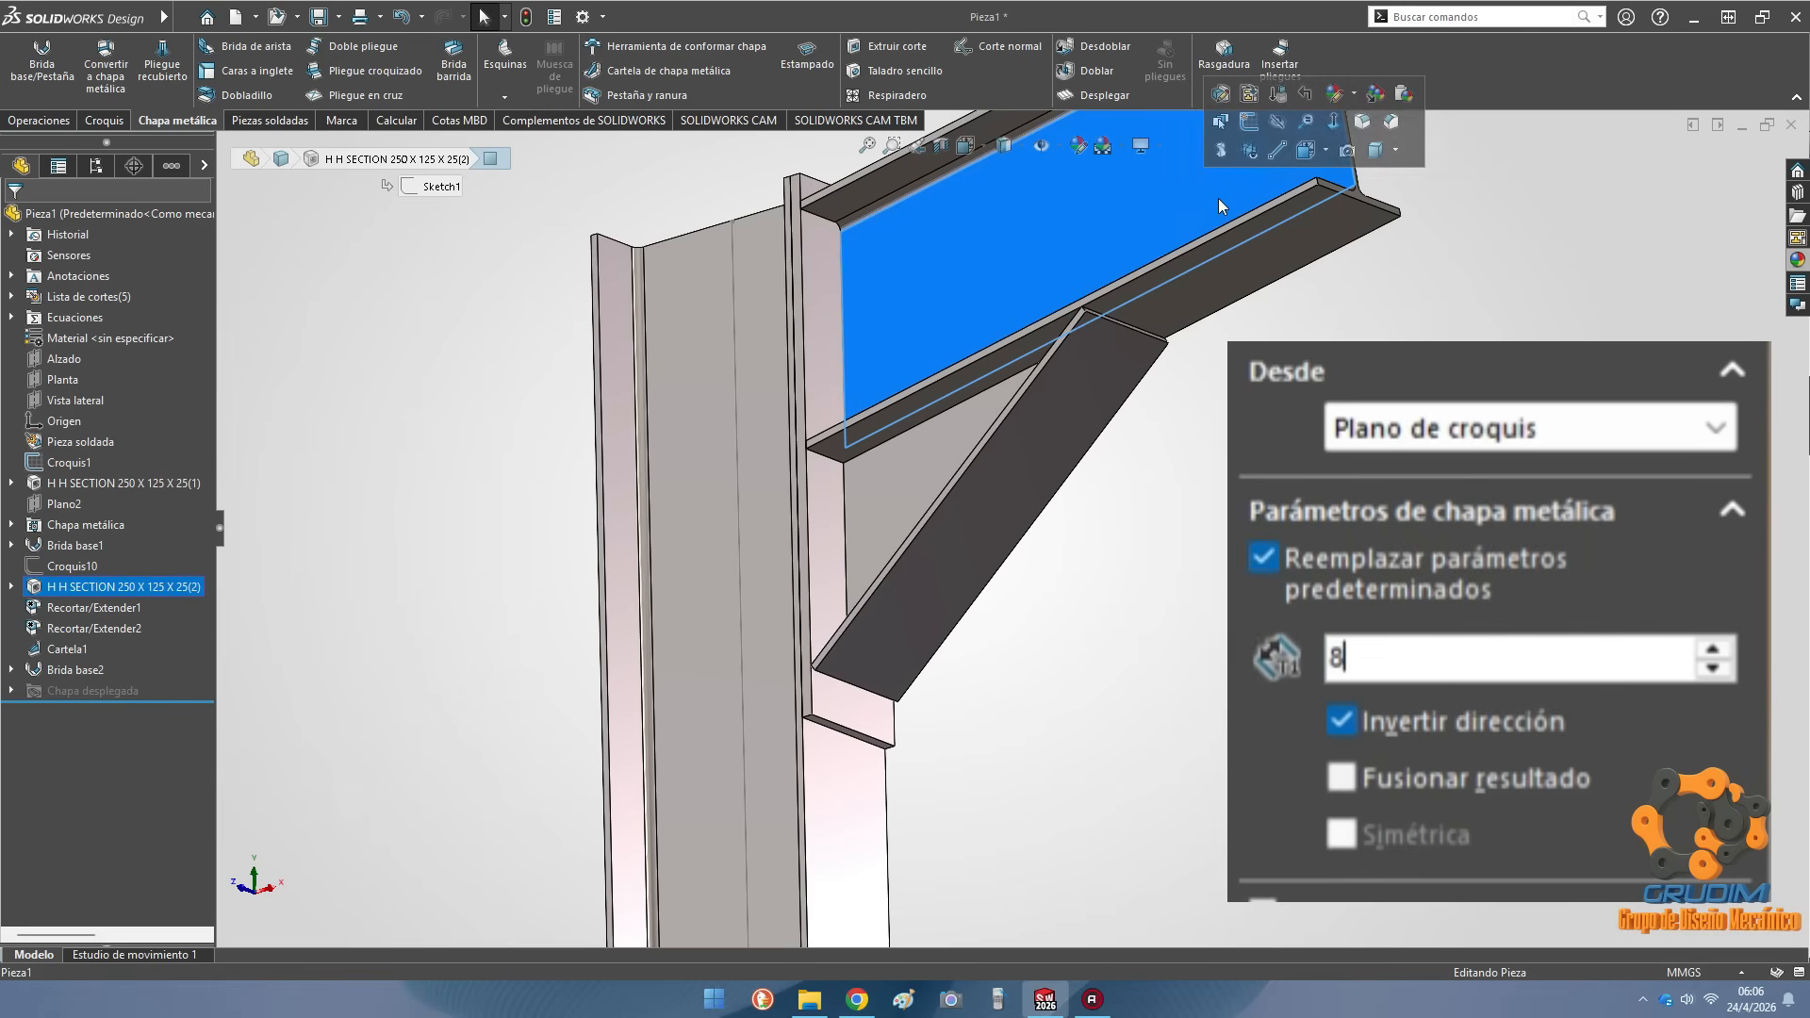
{"action": "left_click", "coordinate": [1251, 128]}
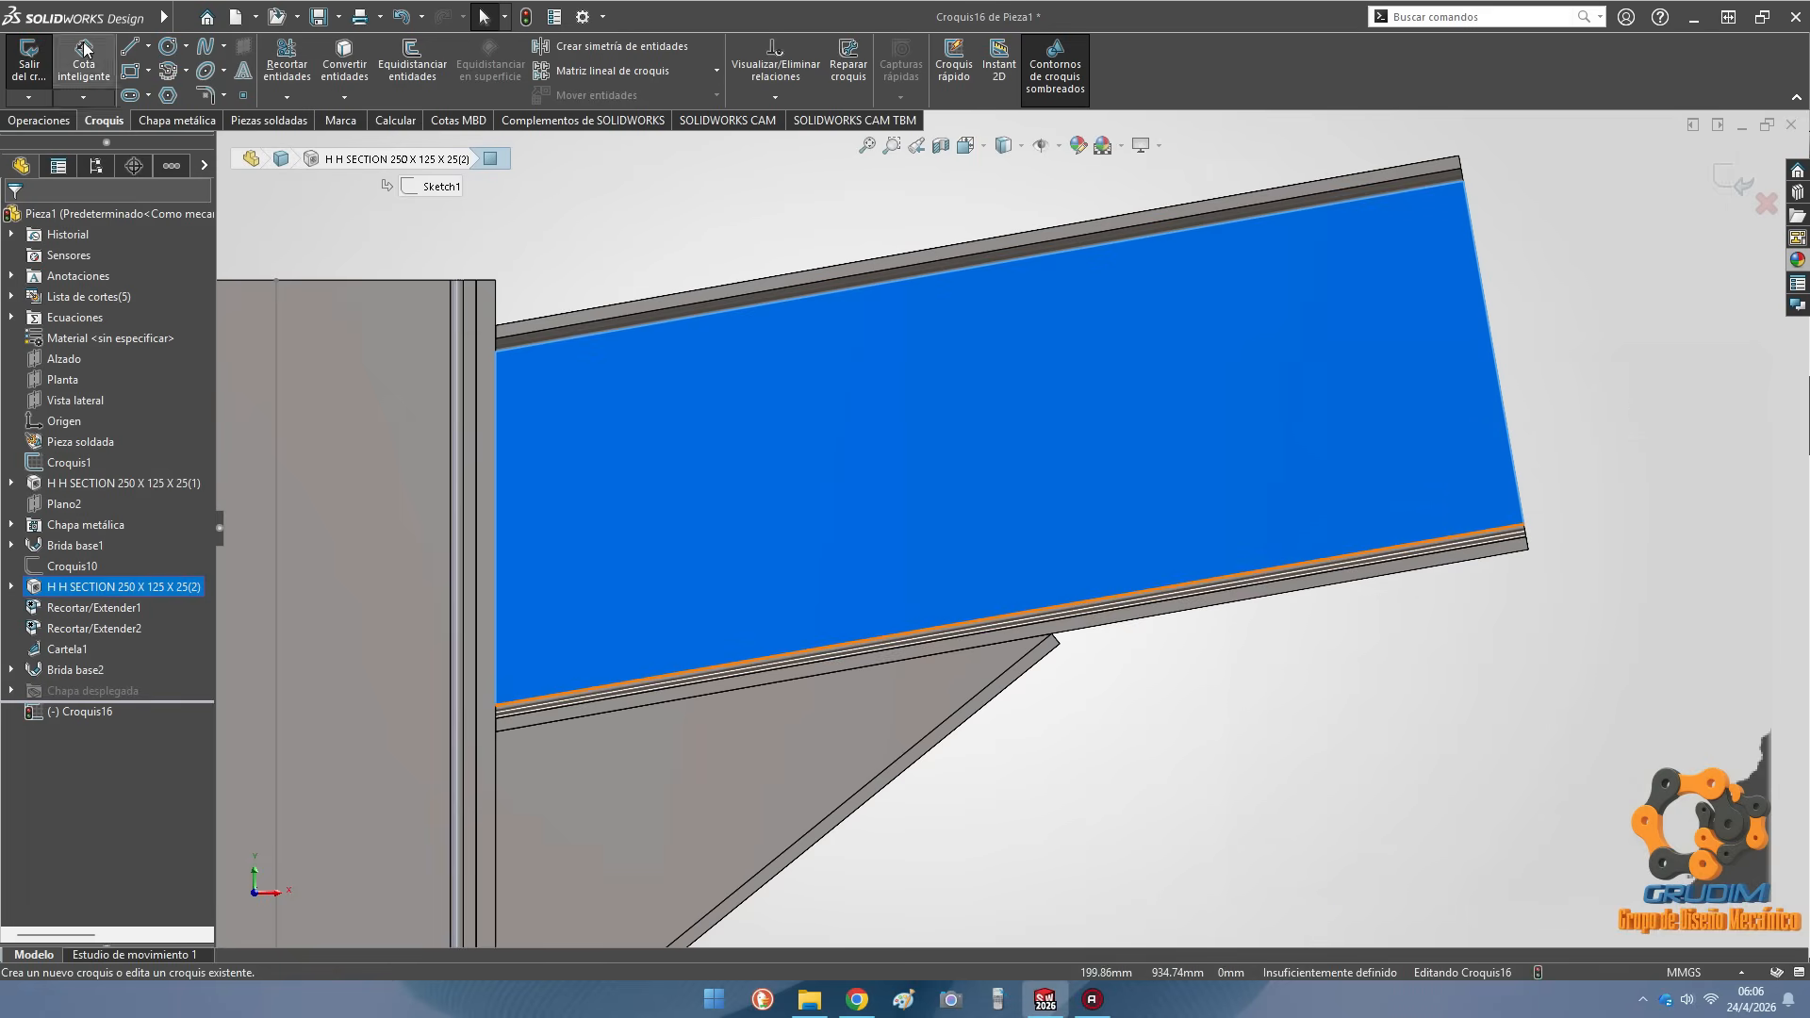
{"action": "left_click", "coordinate": [184, 47]}
{"action": "left_click", "coordinate": [147, 47]}
{"action": "left_click", "coordinate": [206, 94]}
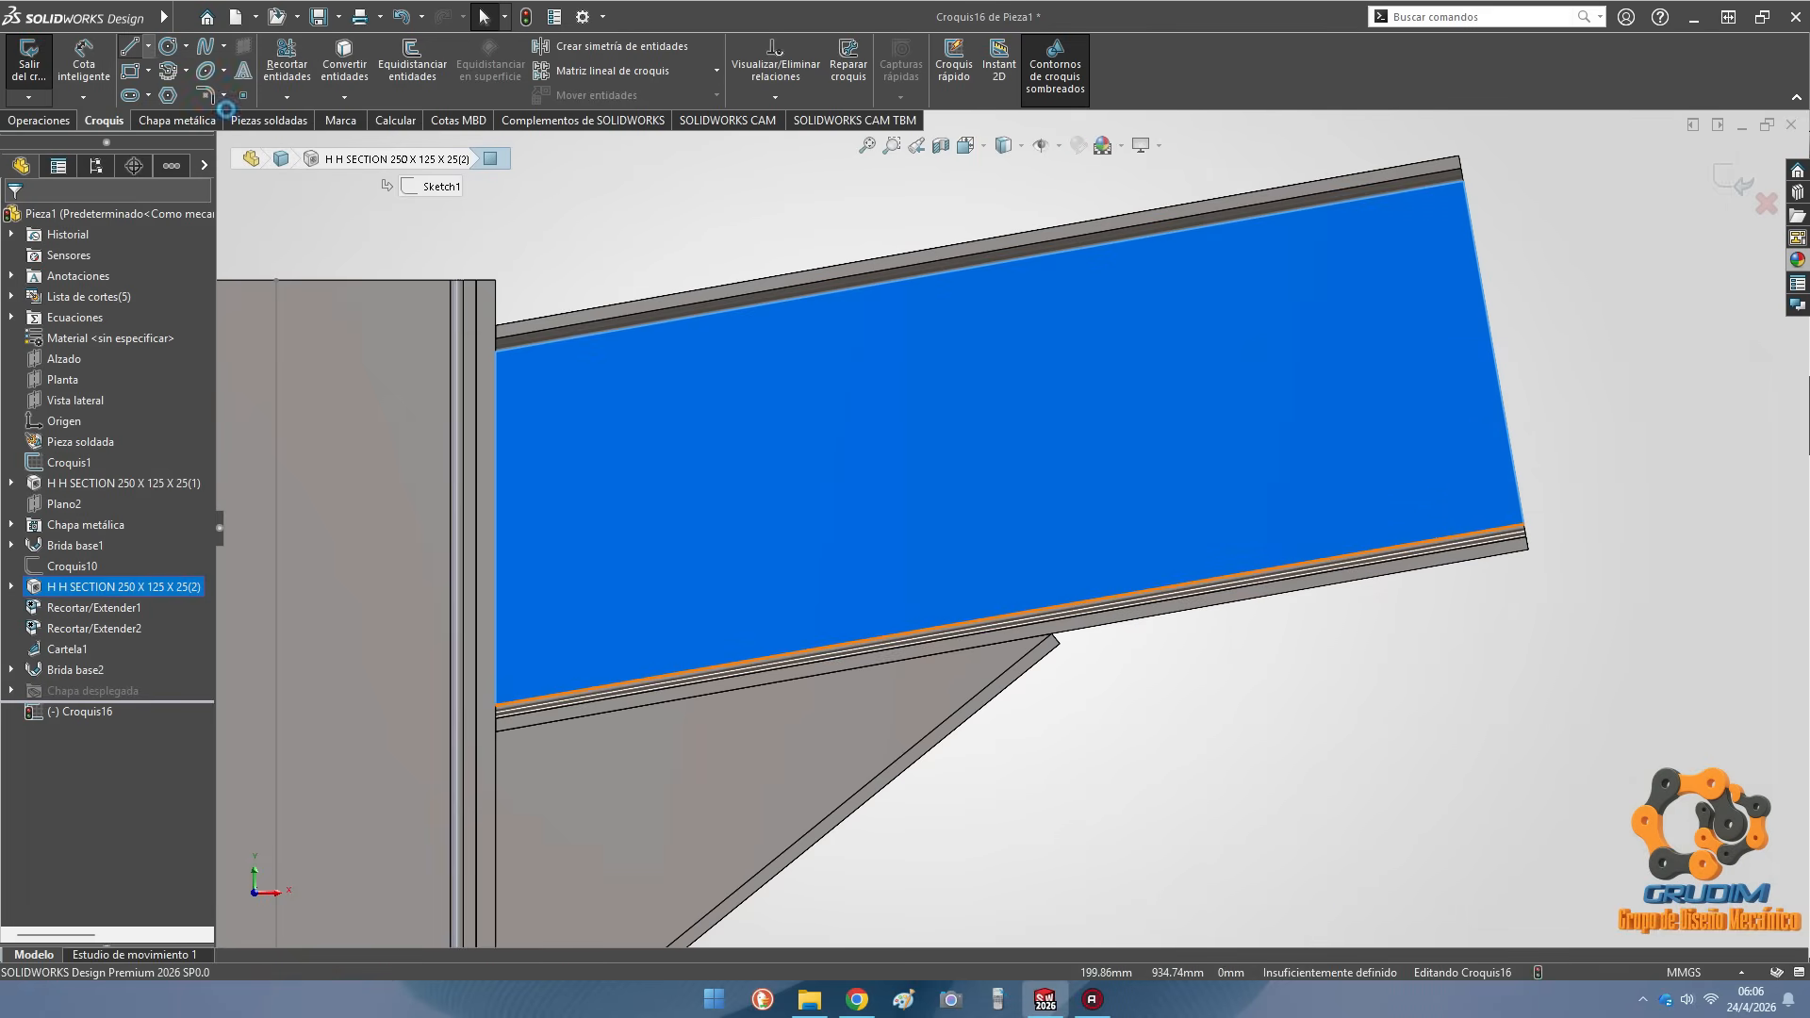
{"action": "left_click", "coordinate": [1265, 557]}
{"action": "left_click", "coordinate": [963, 255]}
{"action": "key", "text": "Escape"}
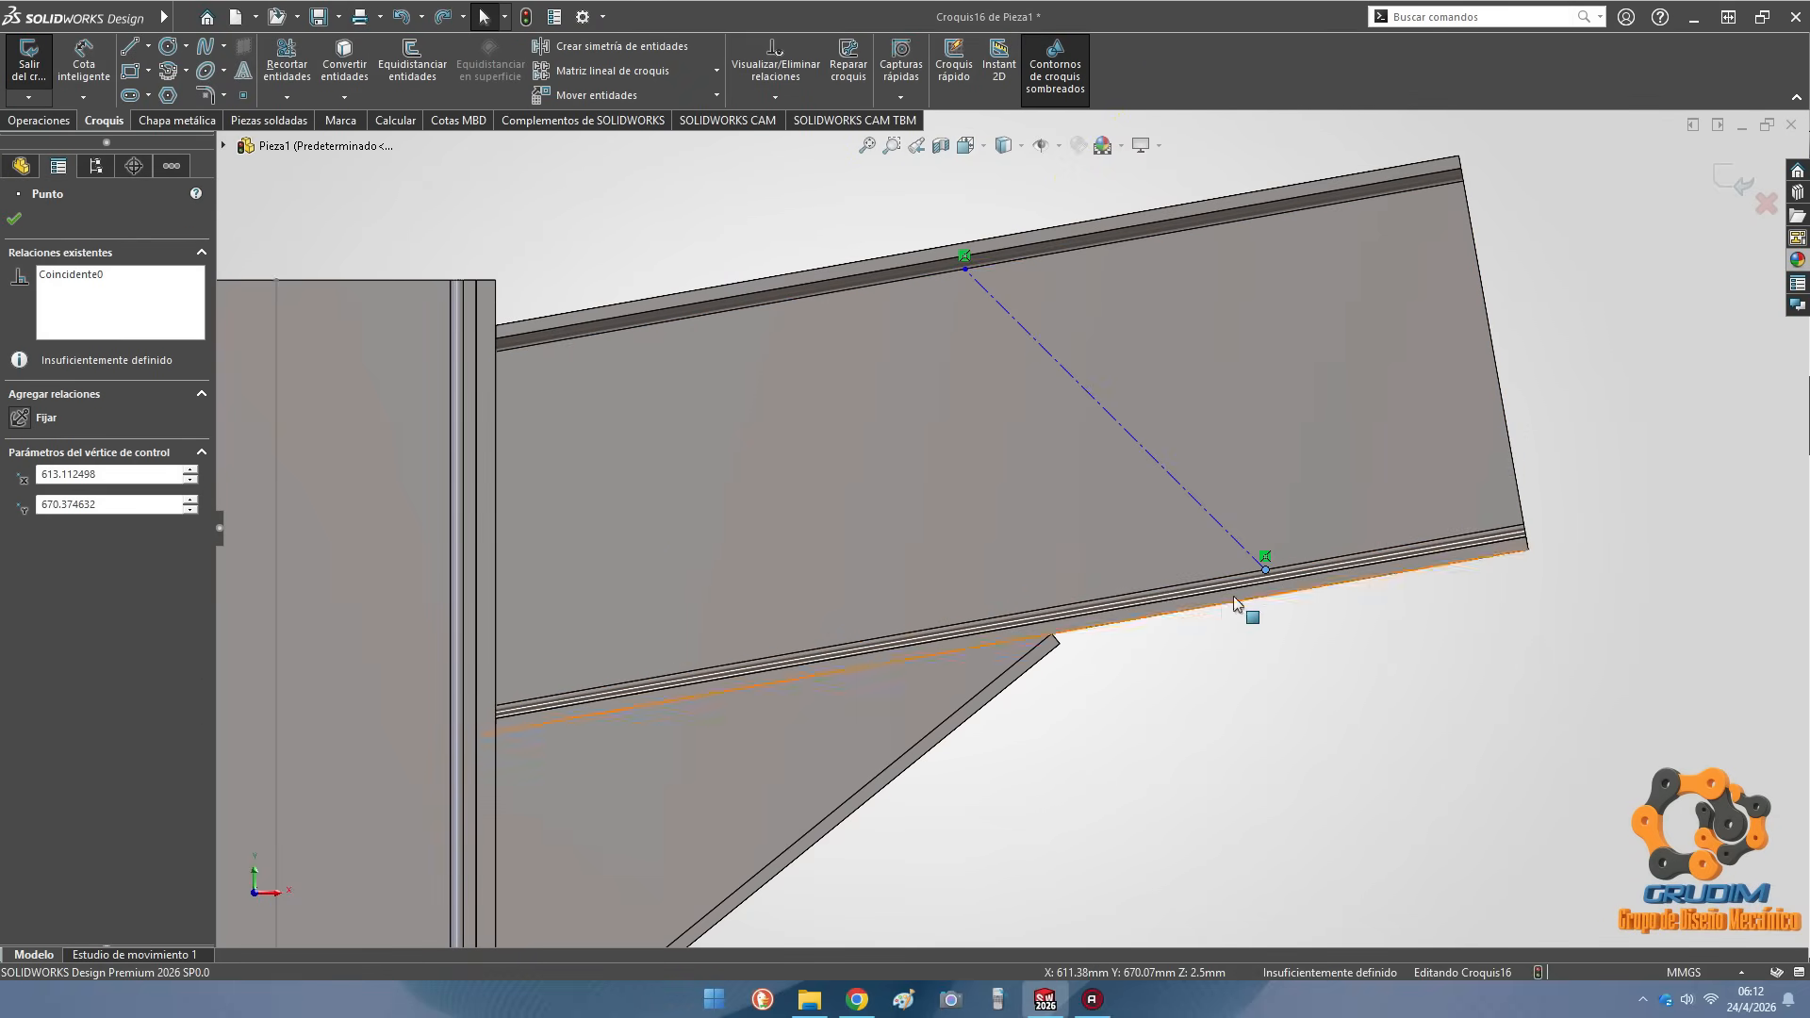
{"action": "left_click_drag", "start_coordinate": [1263, 568], "coordinate": [1049, 596]}
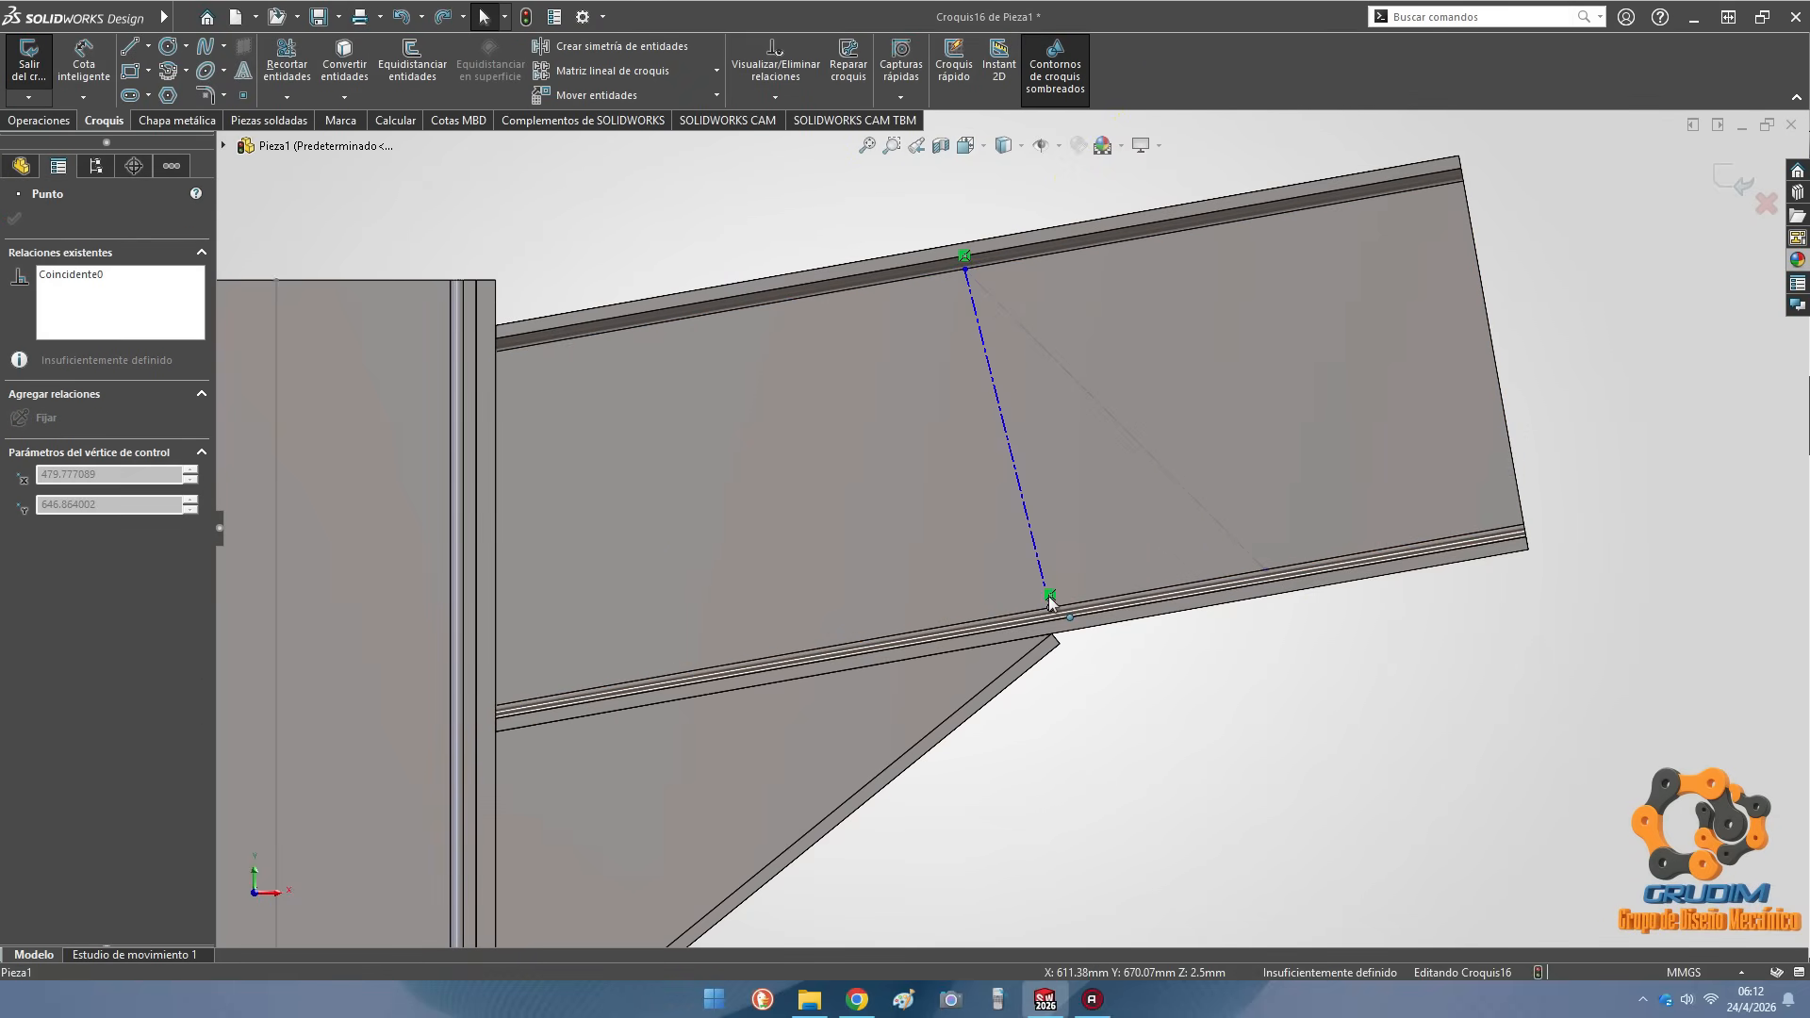
{"action": "left_click", "coordinate": [977, 313]}
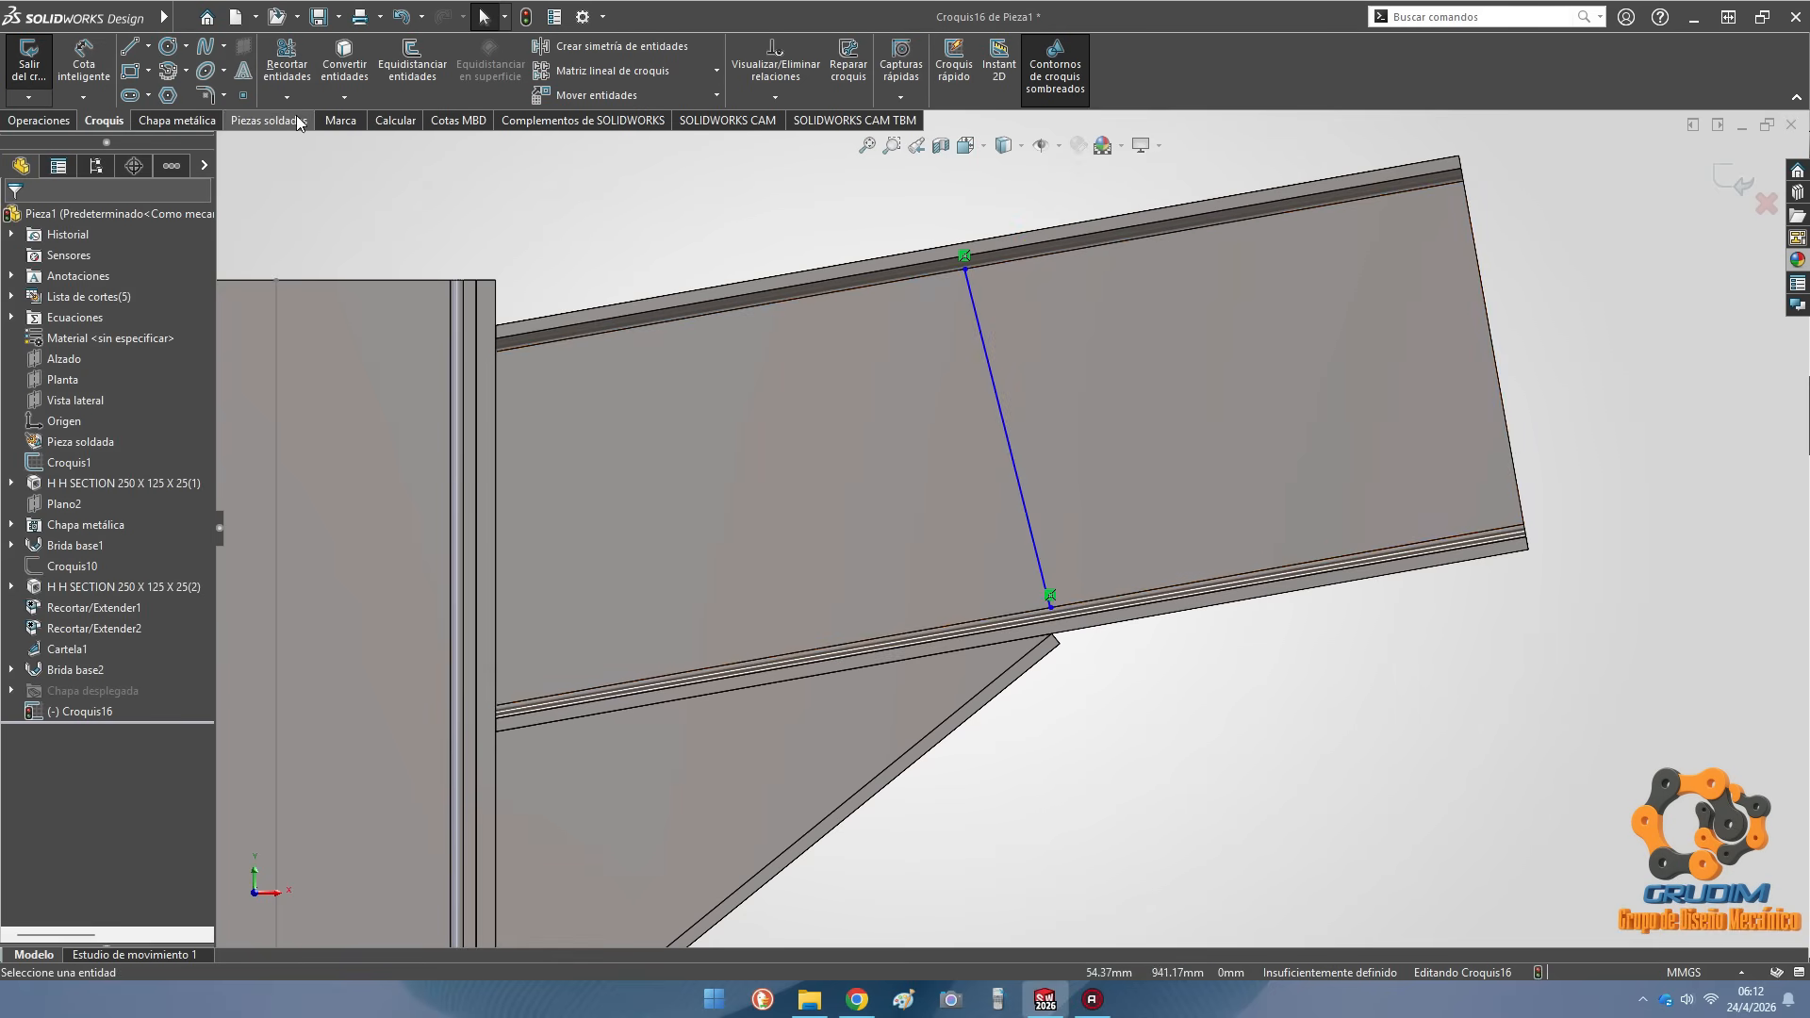
Extend both ends of the slanted line beyond the web's edges into the thickness of the beam's flanges
{"action": "scroll", "coordinate": [1095, 258], "scroll_direction": "down", "scroll_amount": 5}
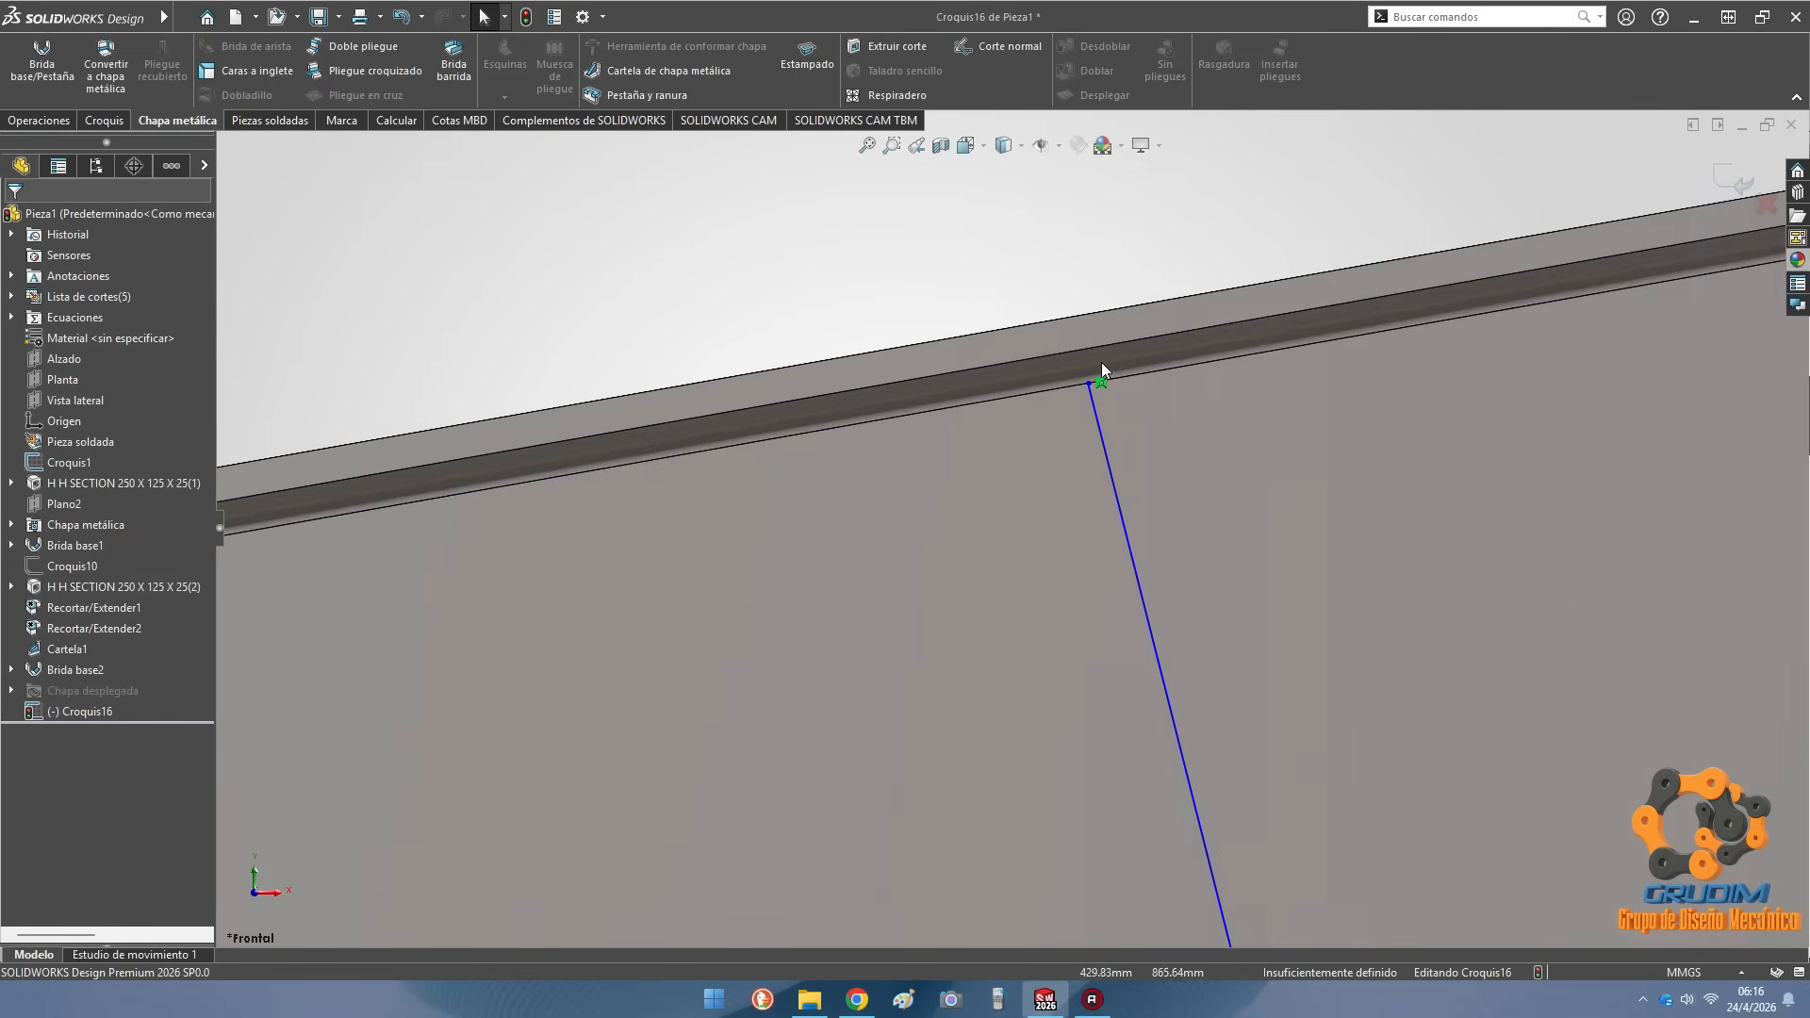
{"action": "scroll", "coordinate": [1101, 368], "scroll_direction": "down", "scroll_amount": 3}
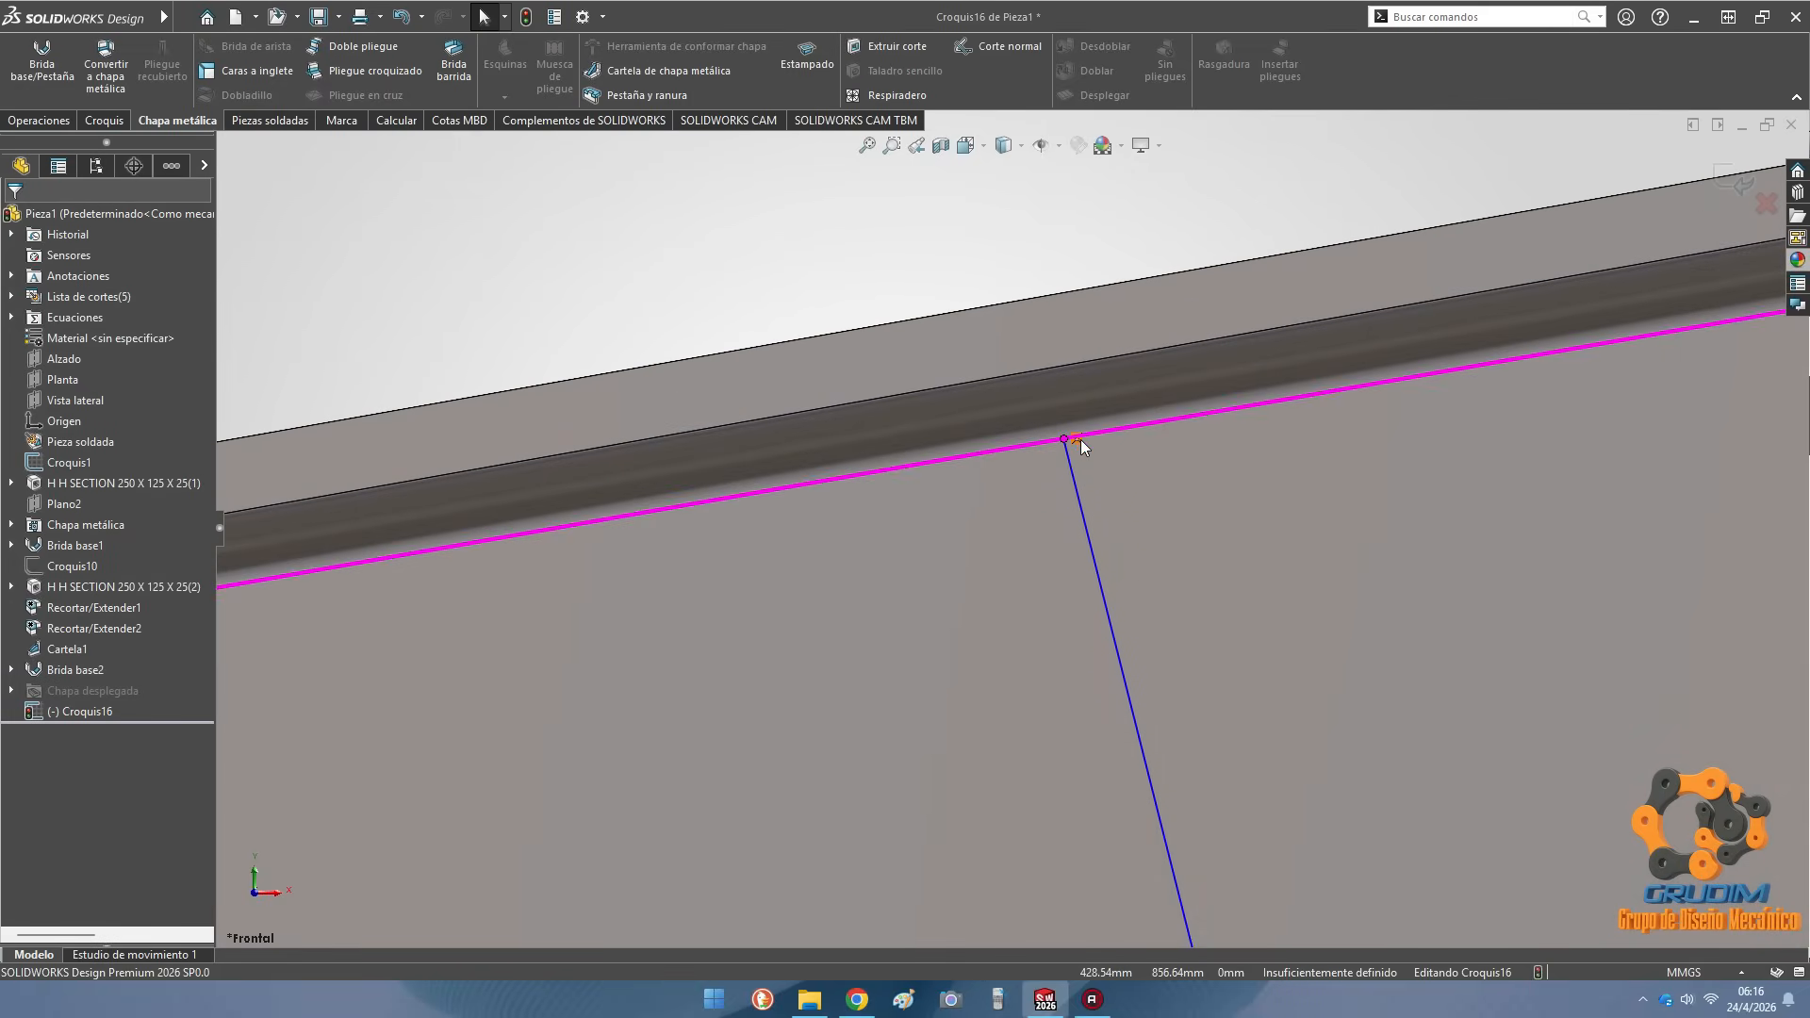
{"action": "left_click_drag", "start_coordinate": [1065, 439], "coordinate": [1229, 331]}
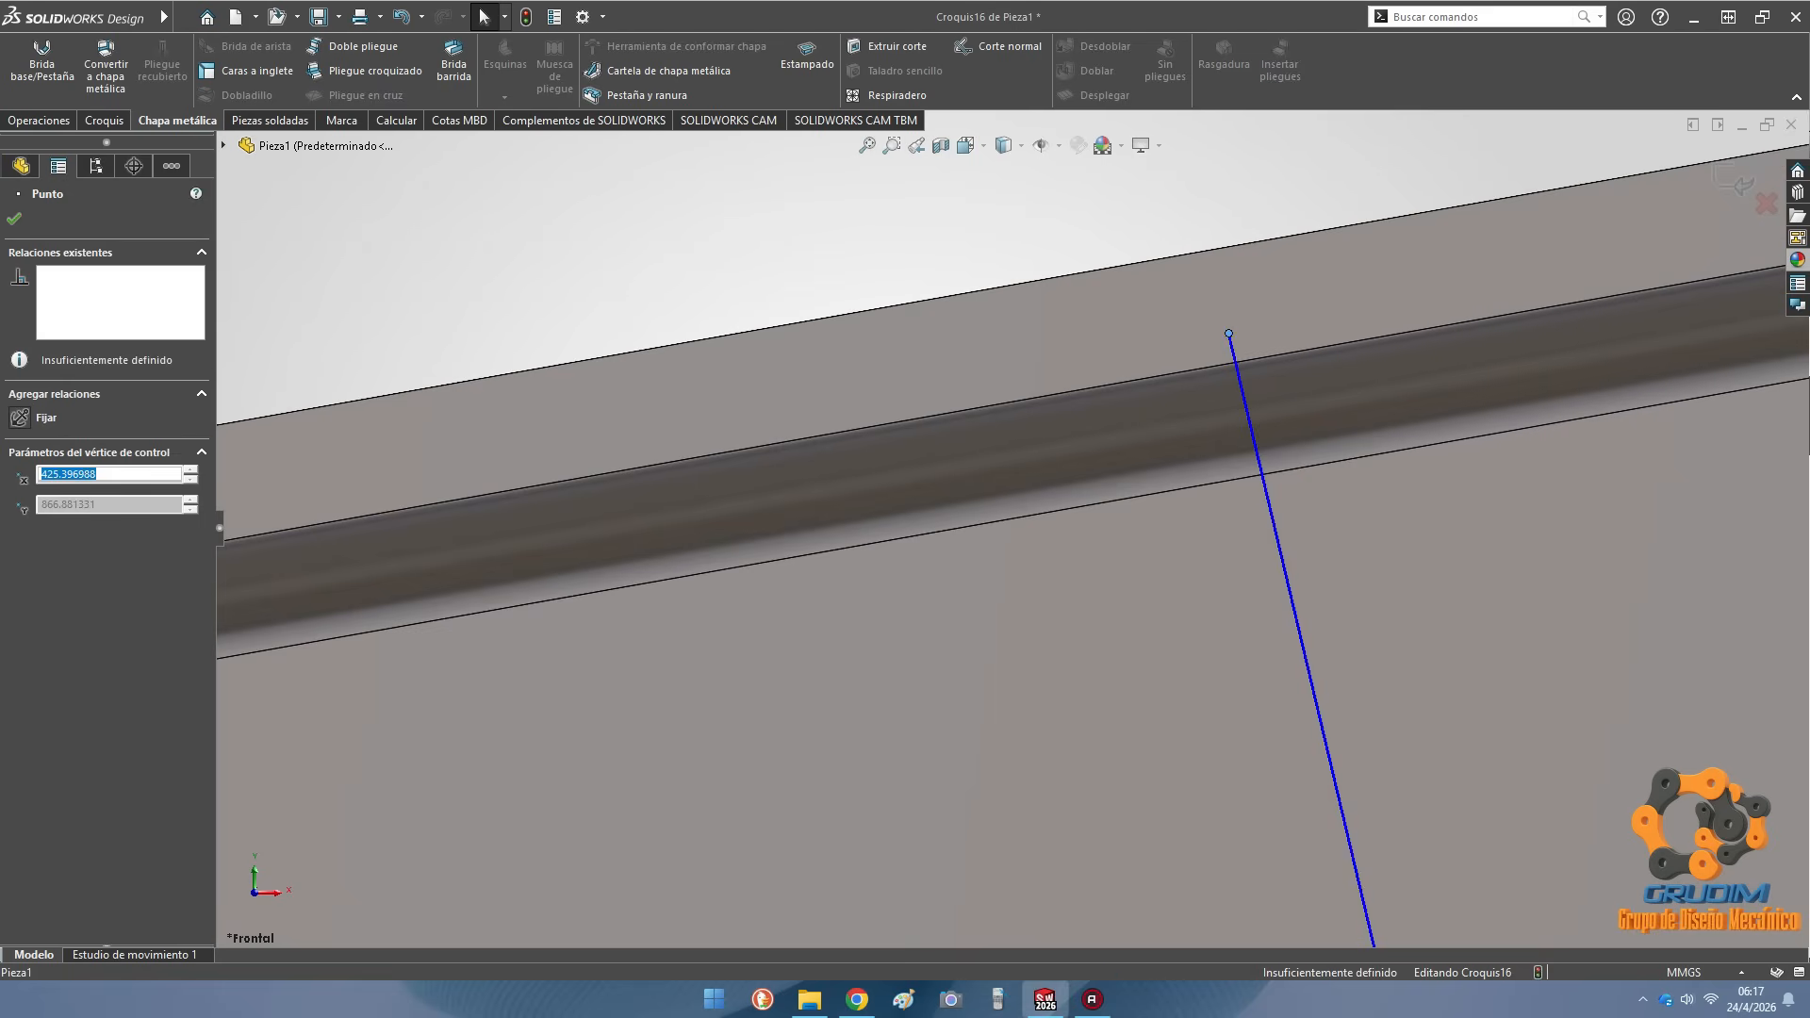
{"action": "scroll", "coordinate": [1205, 806], "scroll_direction": "up", "scroll_amount": 6}
{"action": "scroll", "coordinate": [1049, 633], "scroll_direction": "down", "scroll_amount": 7}
{"action": "left_click_drag", "start_coordinate": [1028, 590], "coordinate": [1029, 641]}
Create a base flange from the slanted line with the thickness direction reversed, extending it up to the side face of the beam's lower flange
{"action": "left_click", "coordinate": [41, 61]}
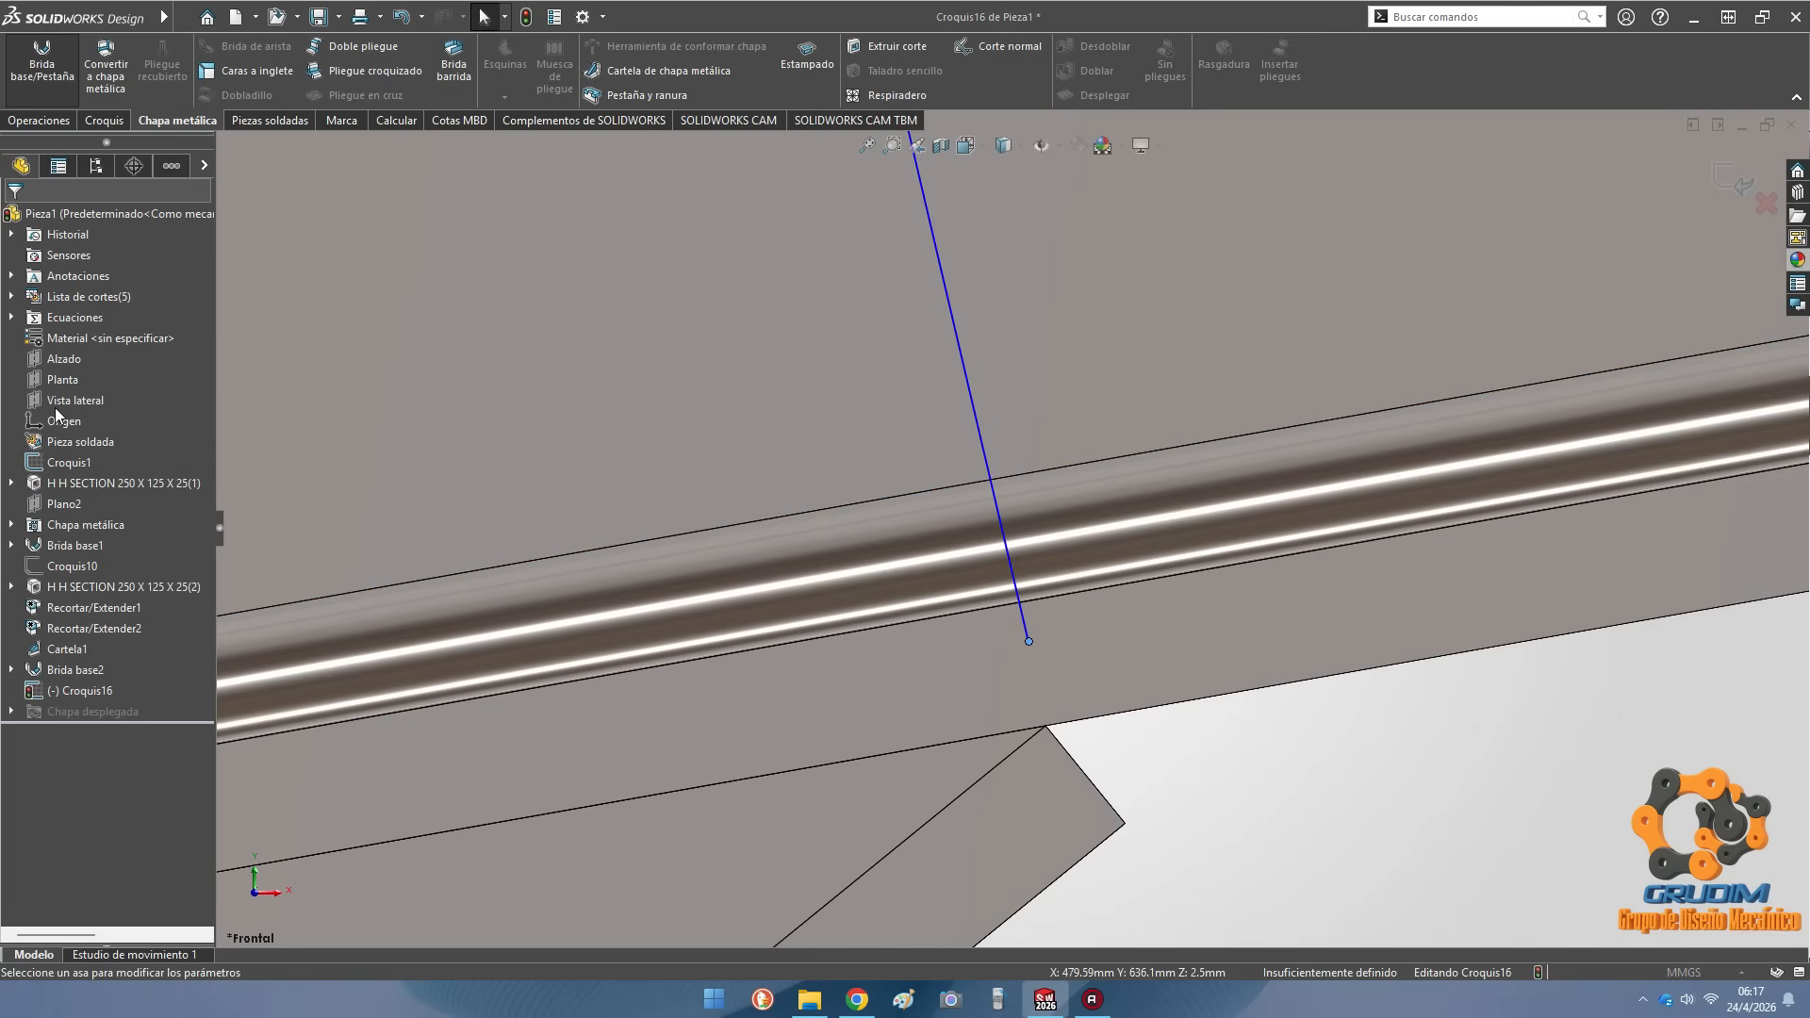
{"action": "left_click", "coordinate": [46, 452]}
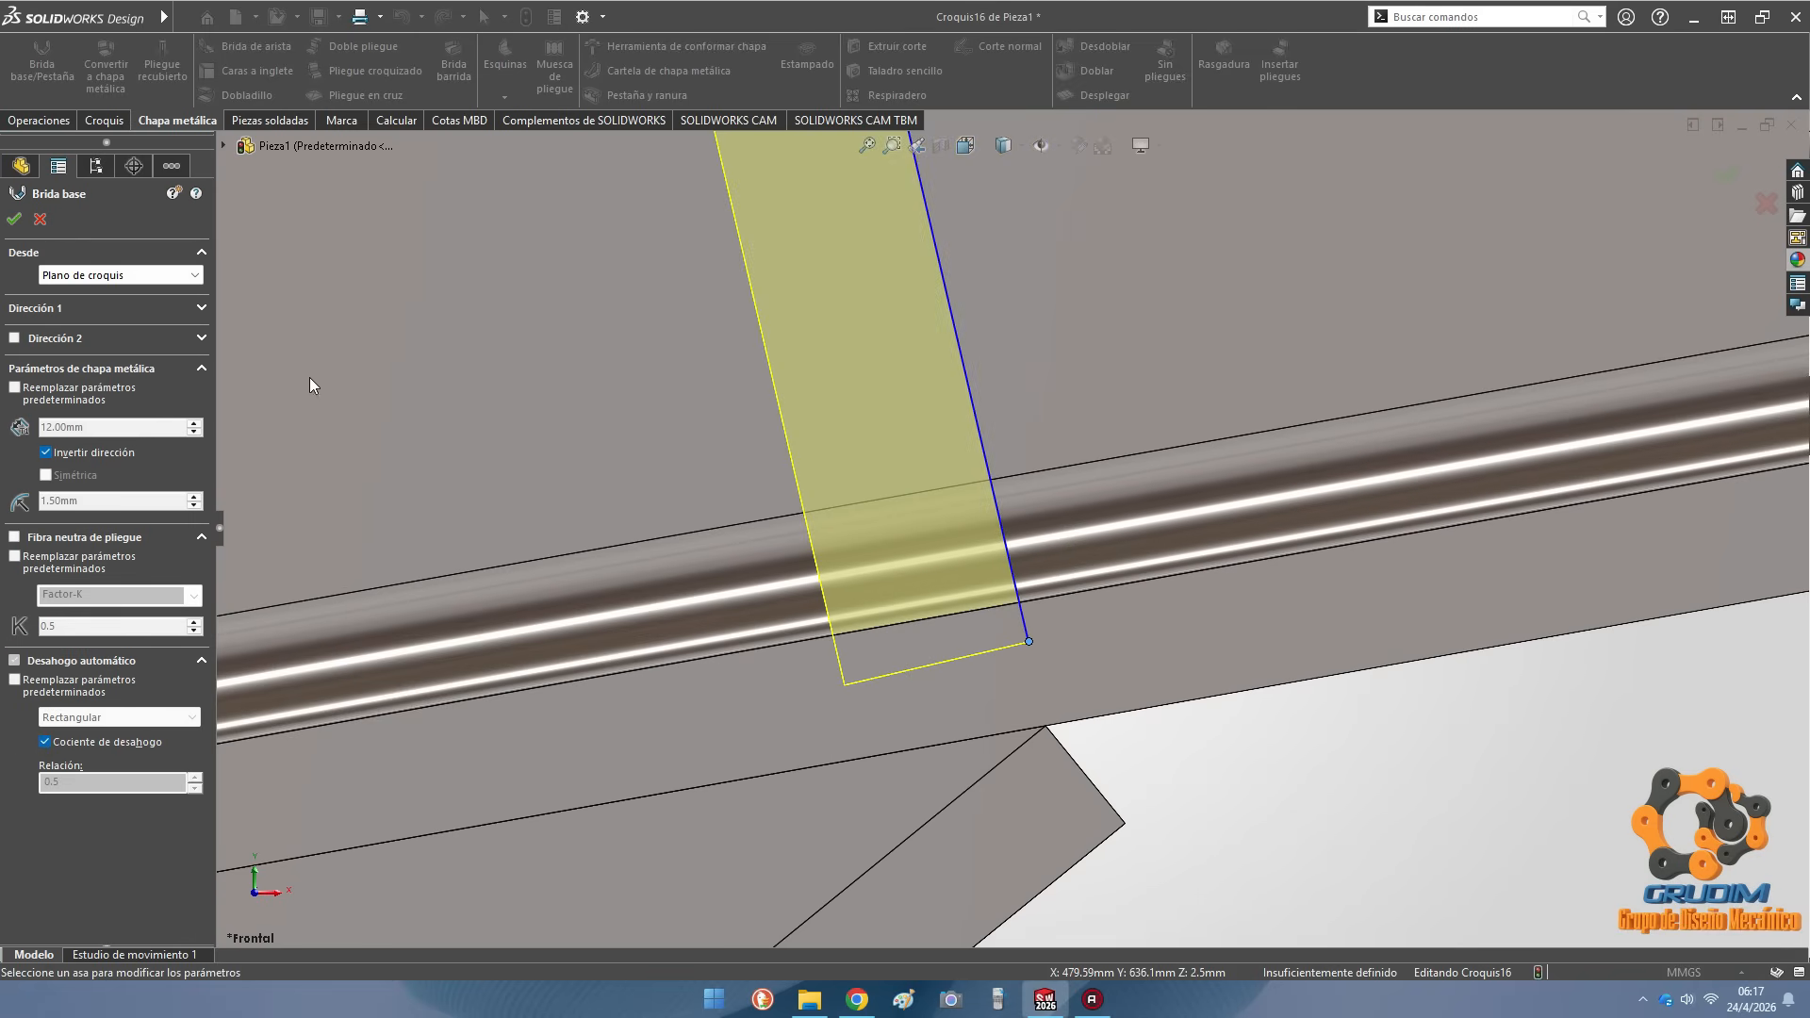
{"action": "left_click", "coordinate": [85, 307]}
{"action": "left_click", "coordinate": [118, 332]}
{"action": "left_click", "coordinate": [104, 381]}
{"action": "left_click", "coordinate": [1098, 694]}
{"action": "scroll", "coordinate": [1126, 760], "scroll_direction": "up", "scroll_amount": 12}
{"action": "scroll", "coordinate": [984, 439], "scroll_direction": "down", "scroll_amount": 7}
{"action": "middle_click_drag", "start_coordinate": [984, 439], "coordinate": [909, 553]}
{"action": "scroll", "coordinate": [909, 552], "scroll_direction": "up", "scroll_amount": 3}
{"action": "scroll", "coordinate": [909, 552], "scroll_direction": "down", "scroll_amount": 3}
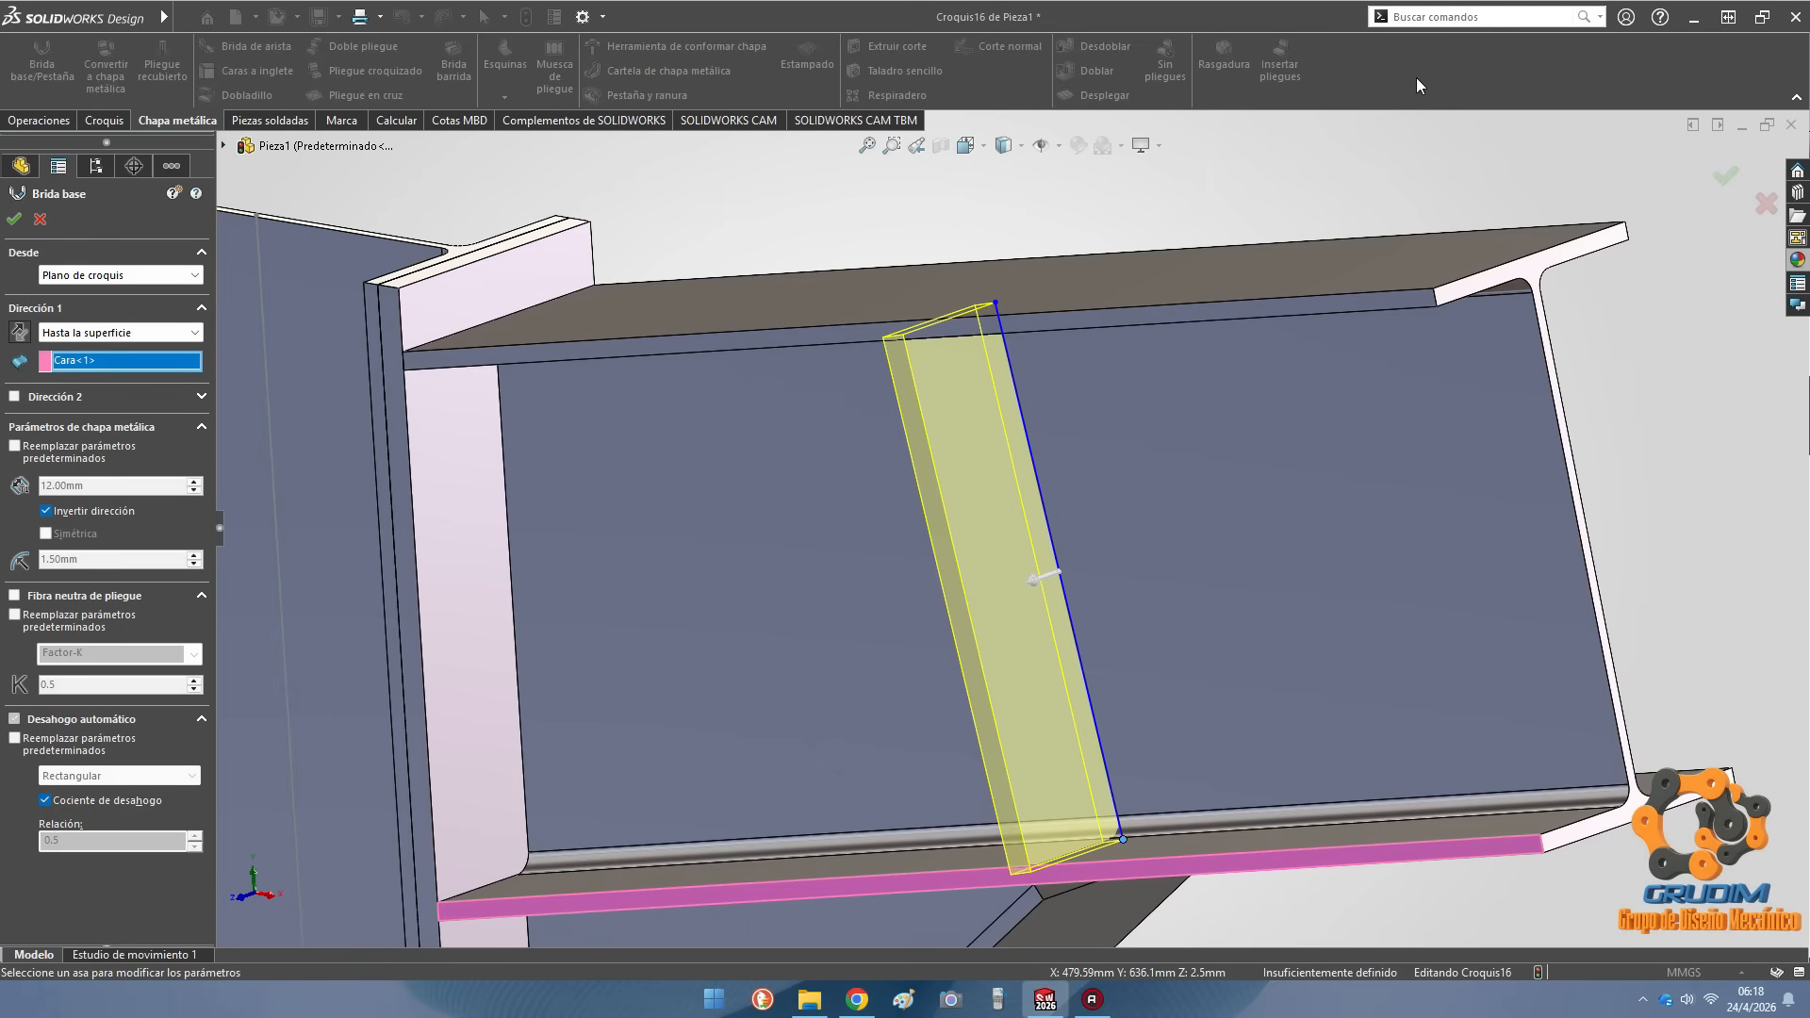
{"action": "left_click", "coordinate": [13, 219]}
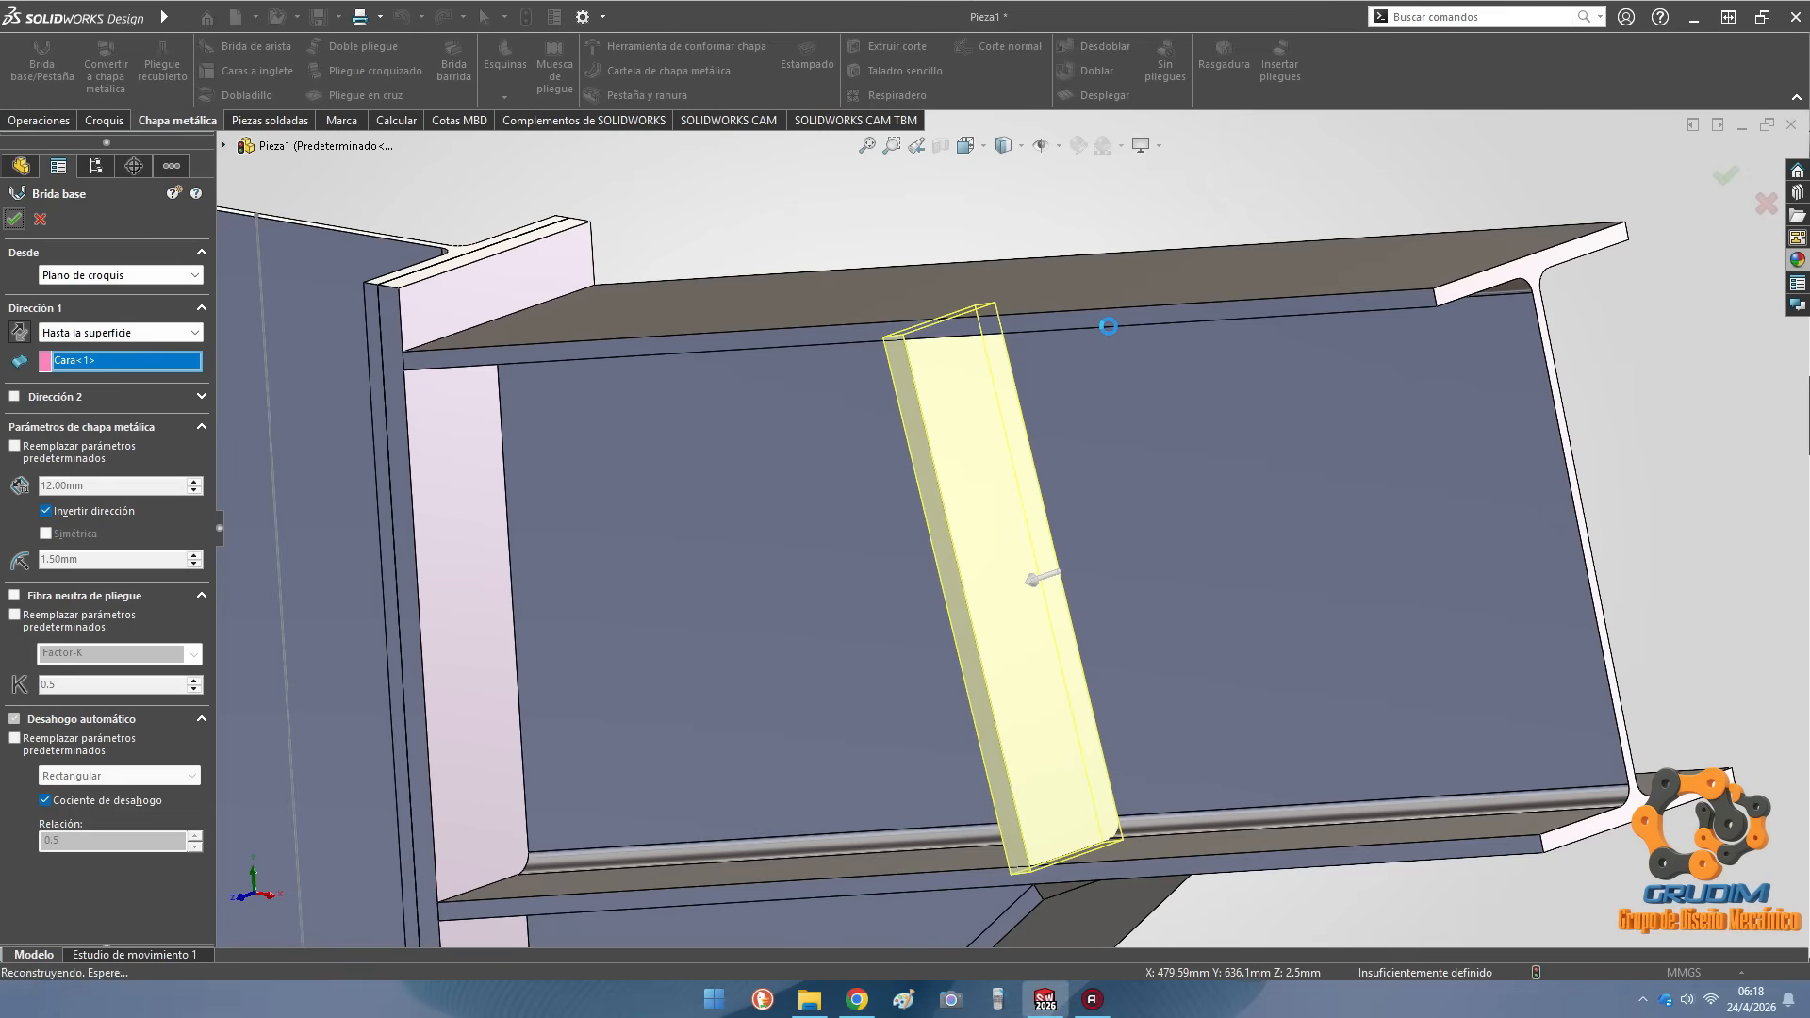
{"action": "scroll", "coordinate": [950, 632], "scroll_direction": "up", "scroll_amount": 4}
{"action": "scroll", "coordinate": [986, 658], "scroll_direction": "down", "scroll_amount": 1}
{"action": "scroll", "coordinate": [986, 658], "scroll_direction": "down", "scroll_amount": 2}
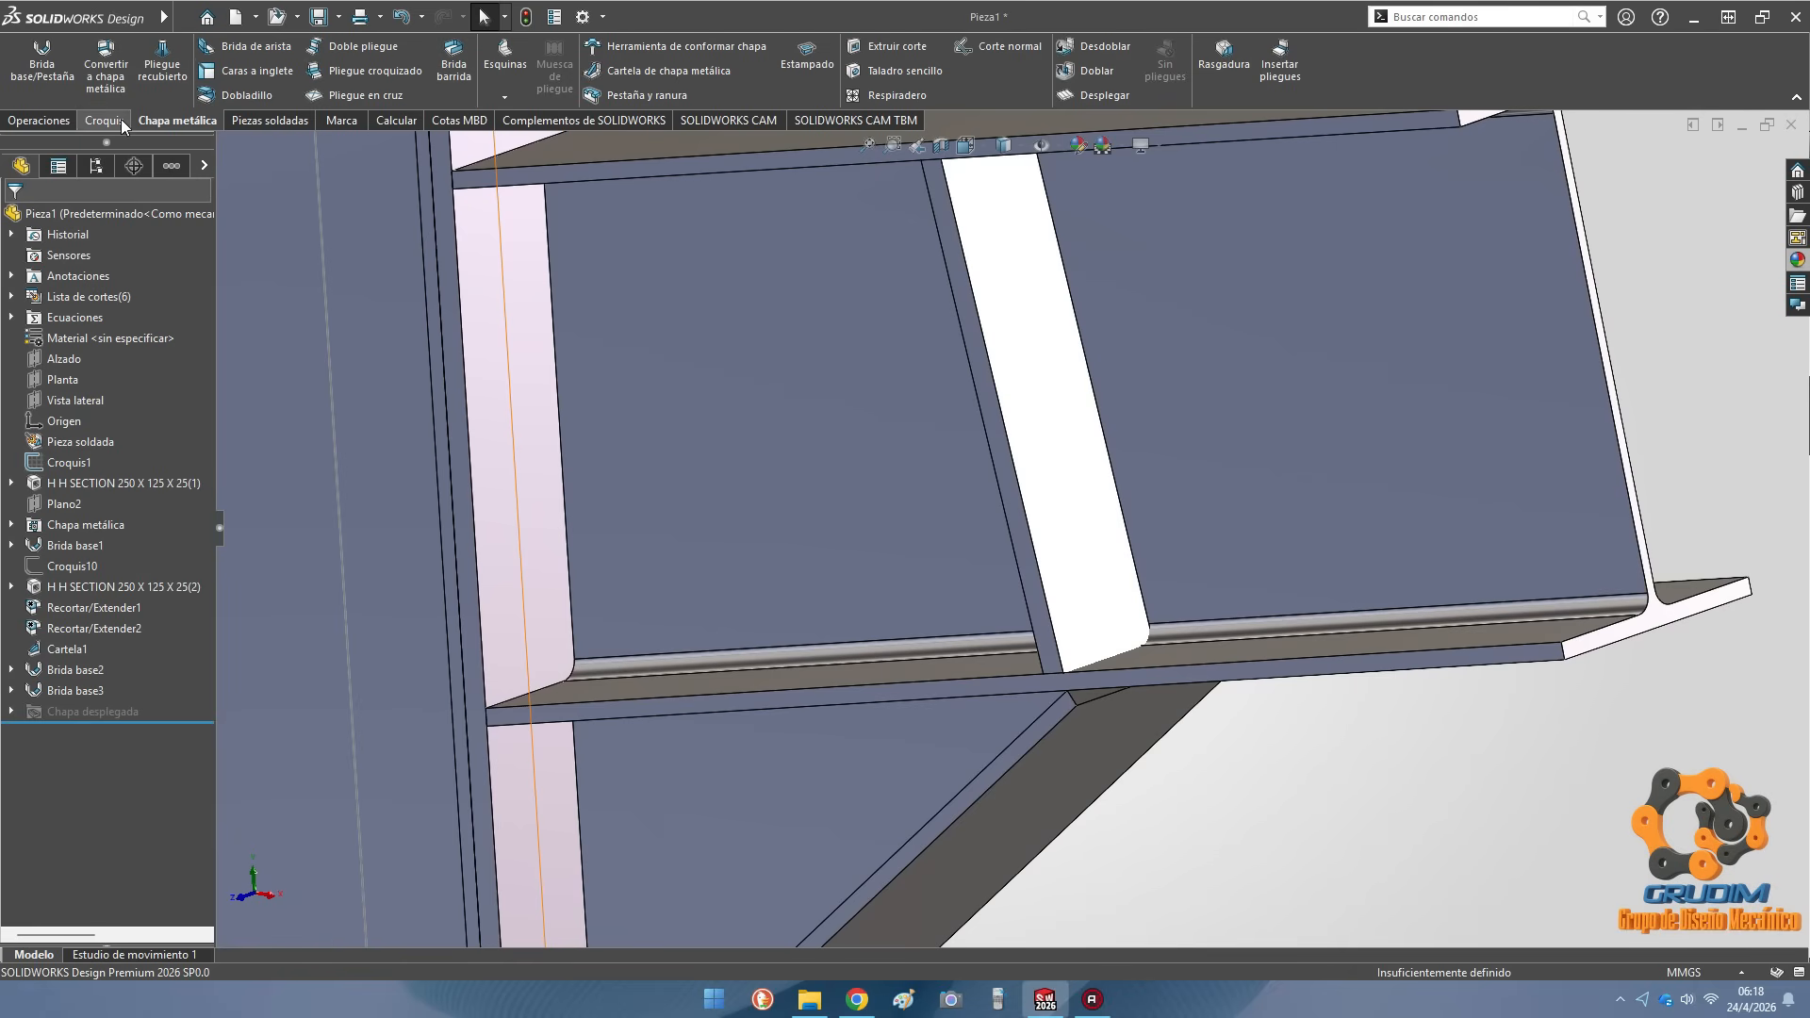
{"action": "left_click", "coordinate": [254, 119]}
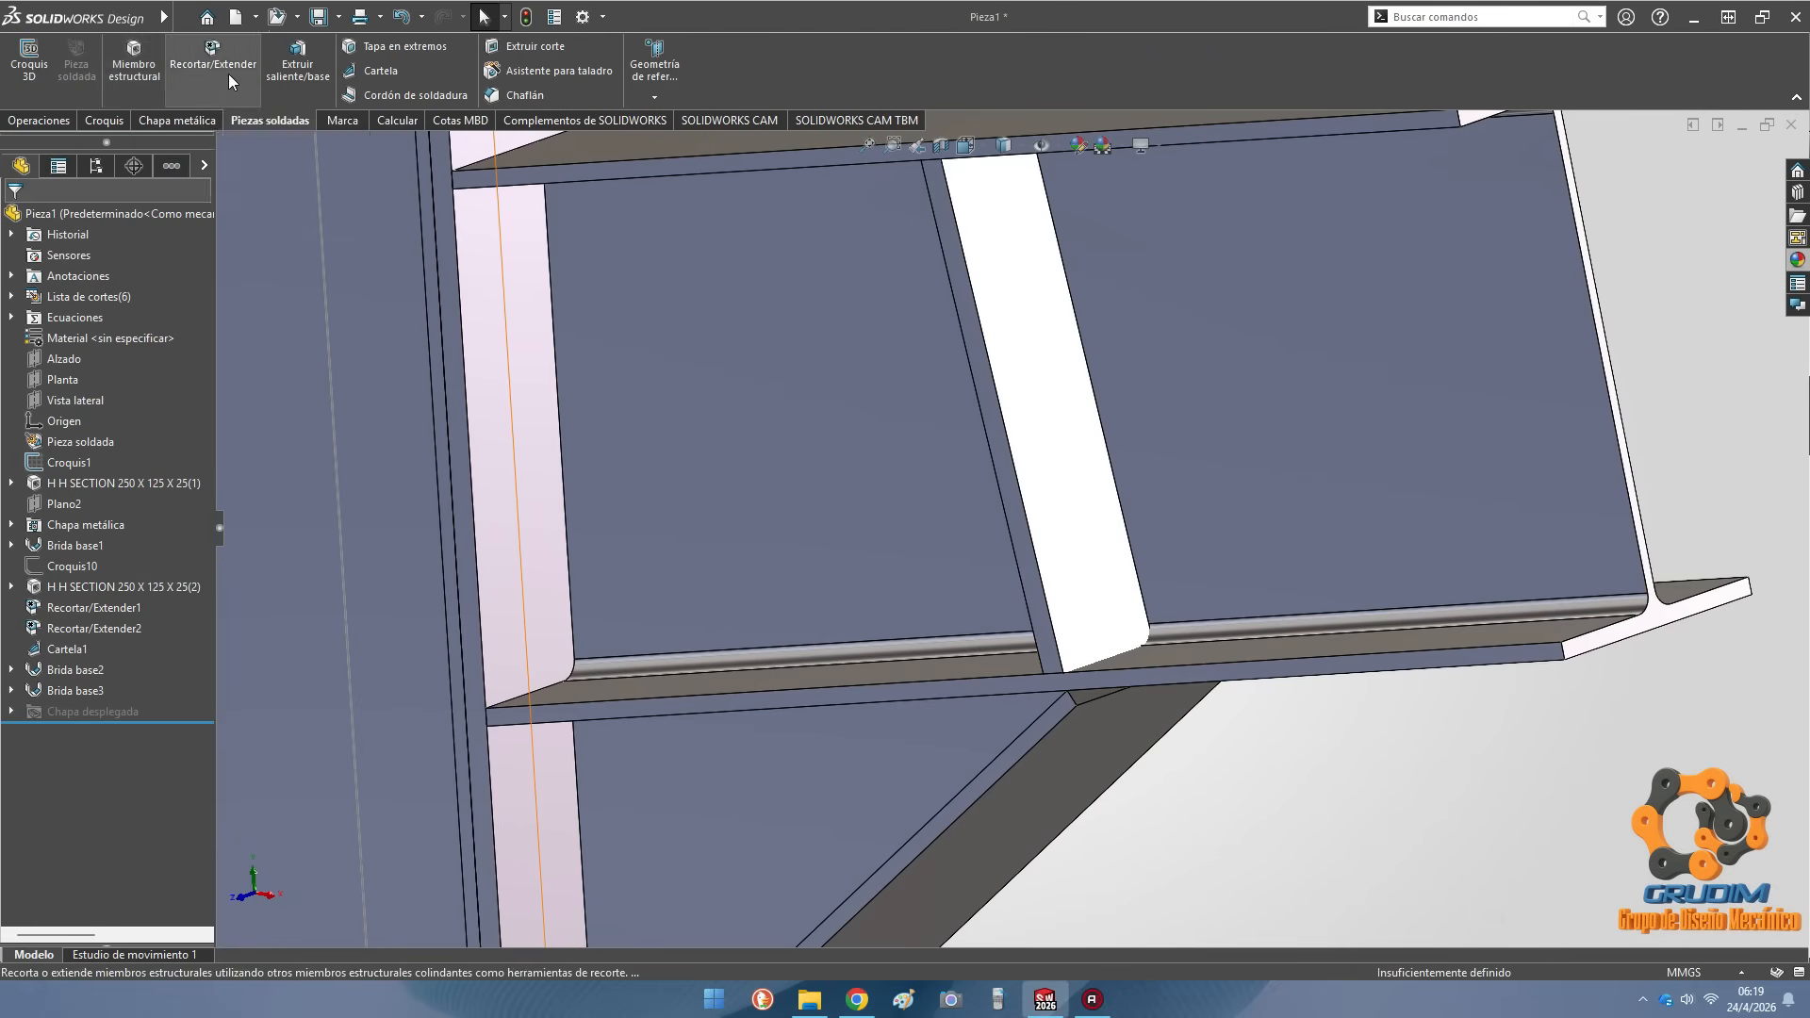
{"action": "scroll", "coordinate": [943, 387], "scroll_direction": "up", "scroll_amount": 5}
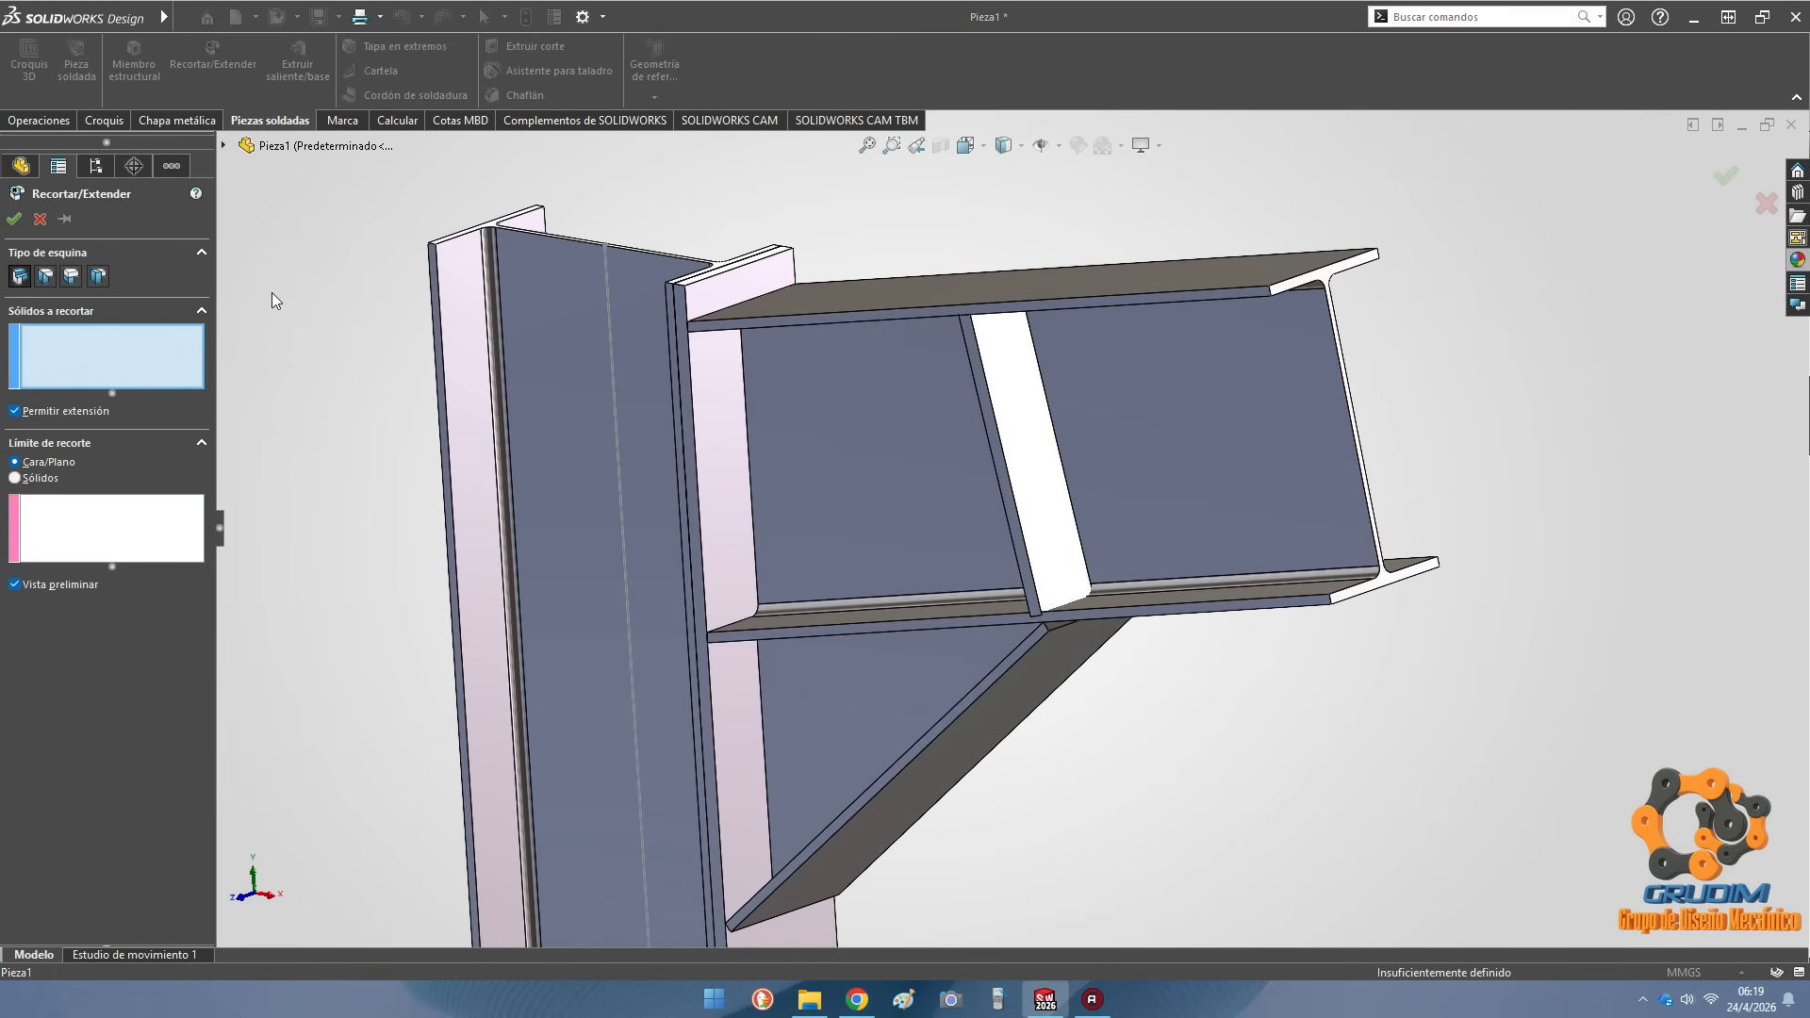
{"action": "left_click", "coordinate": [39, 220]}
{"action": "scroll", "coordinate": [929, 683], "scroll_direction": "down", "scroll_amount": 10}
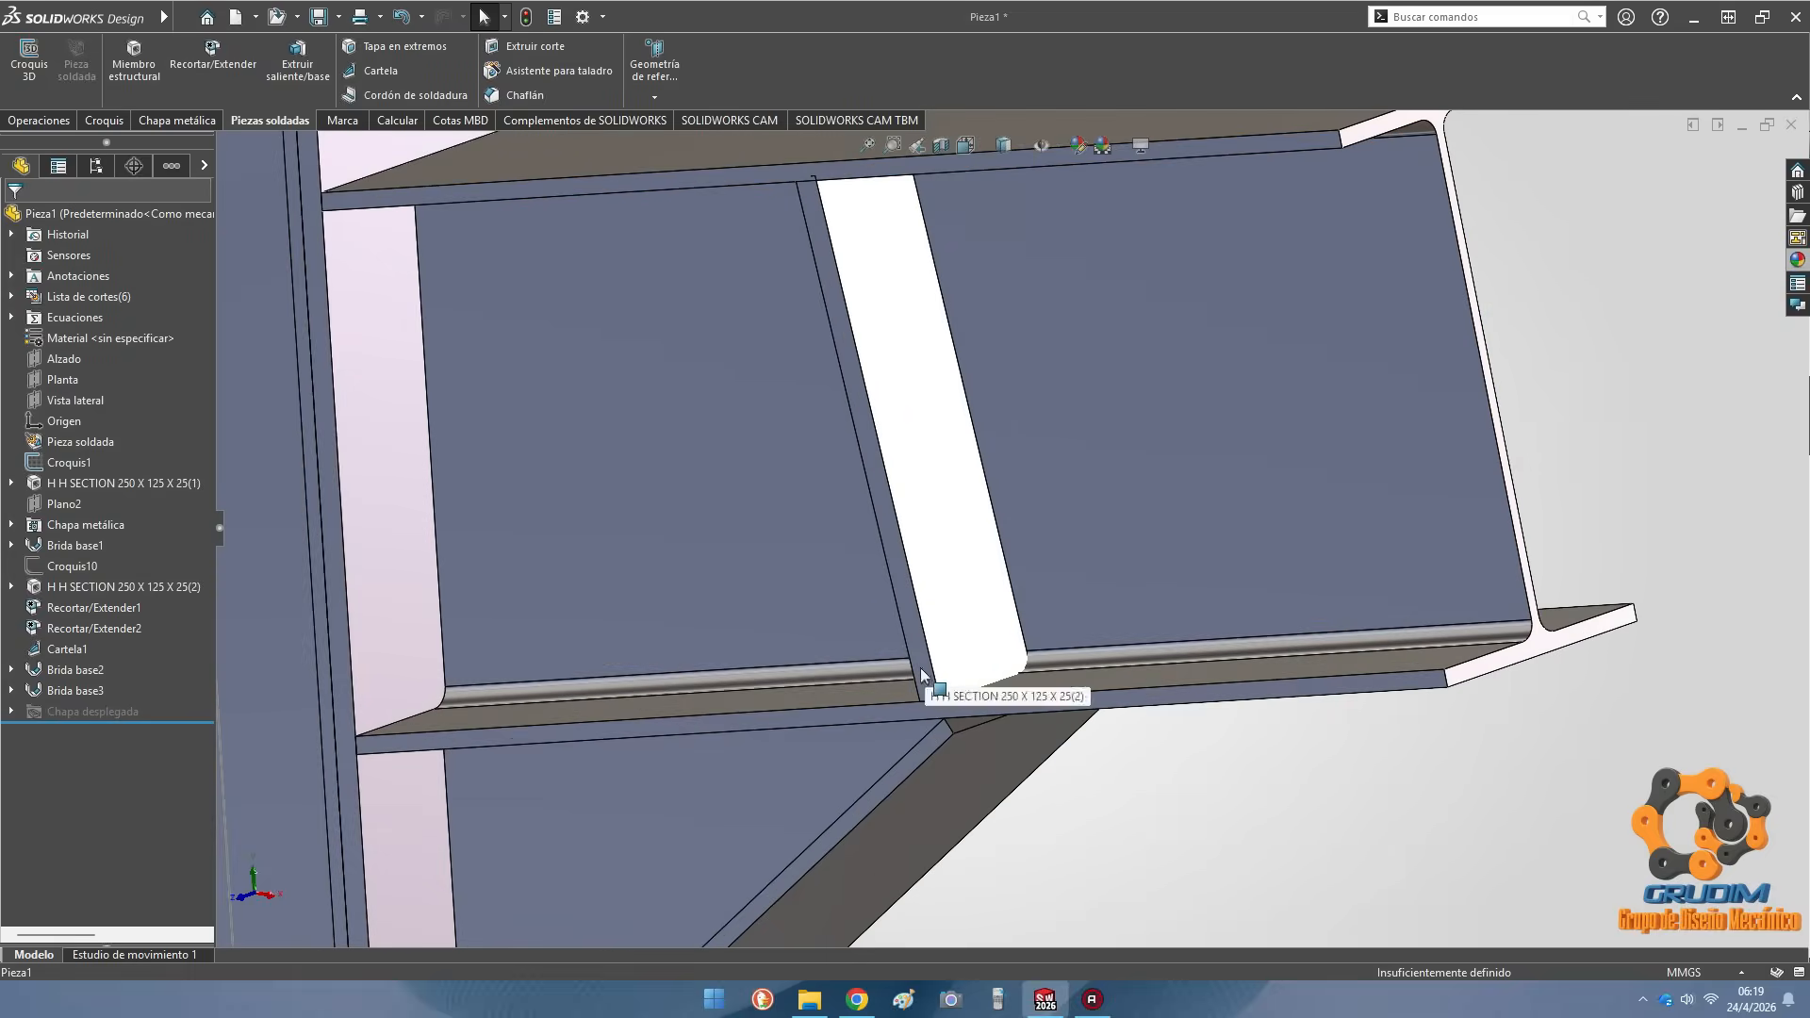
{"action": "scroll", "coordinate": [957, 692], "scroll_direction": "up", "scroll_amount": 8}
{"action": "scroll", "coordinate": [977, 515], "scroll_direction": "down", "scroll_amount": 5}
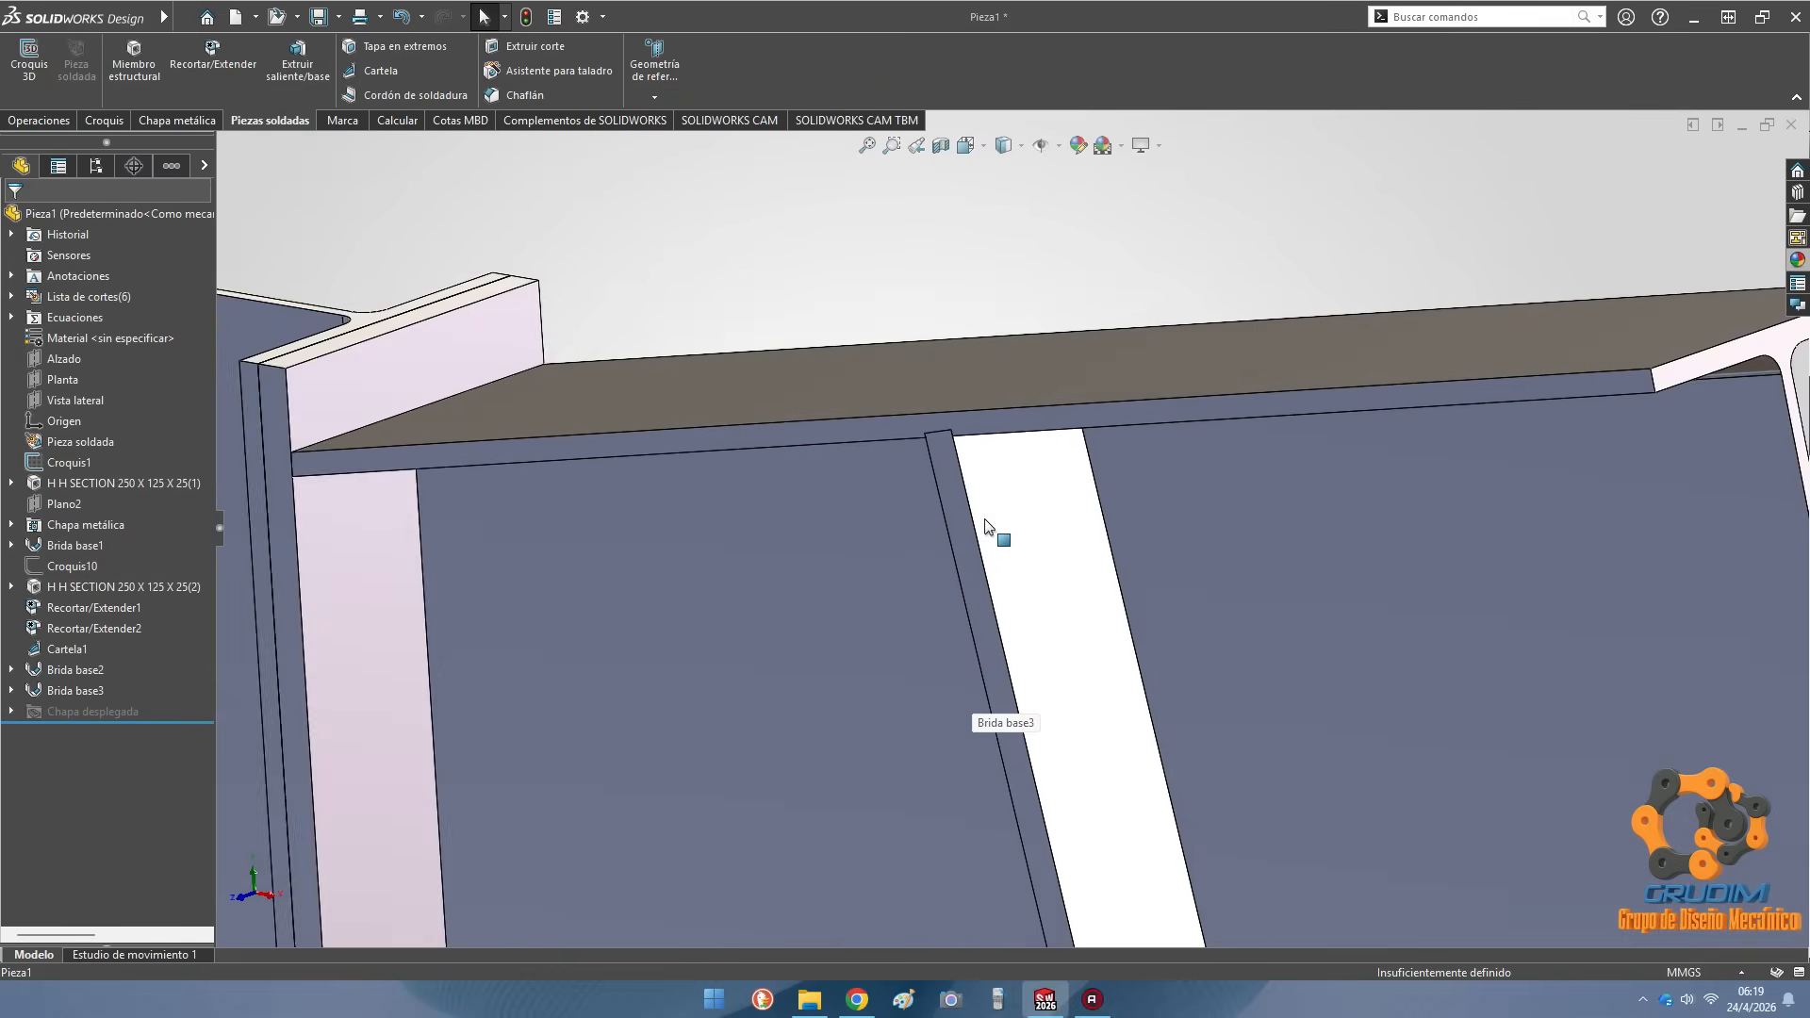
{"action": "left_click", "coordinate": [941, 453]}
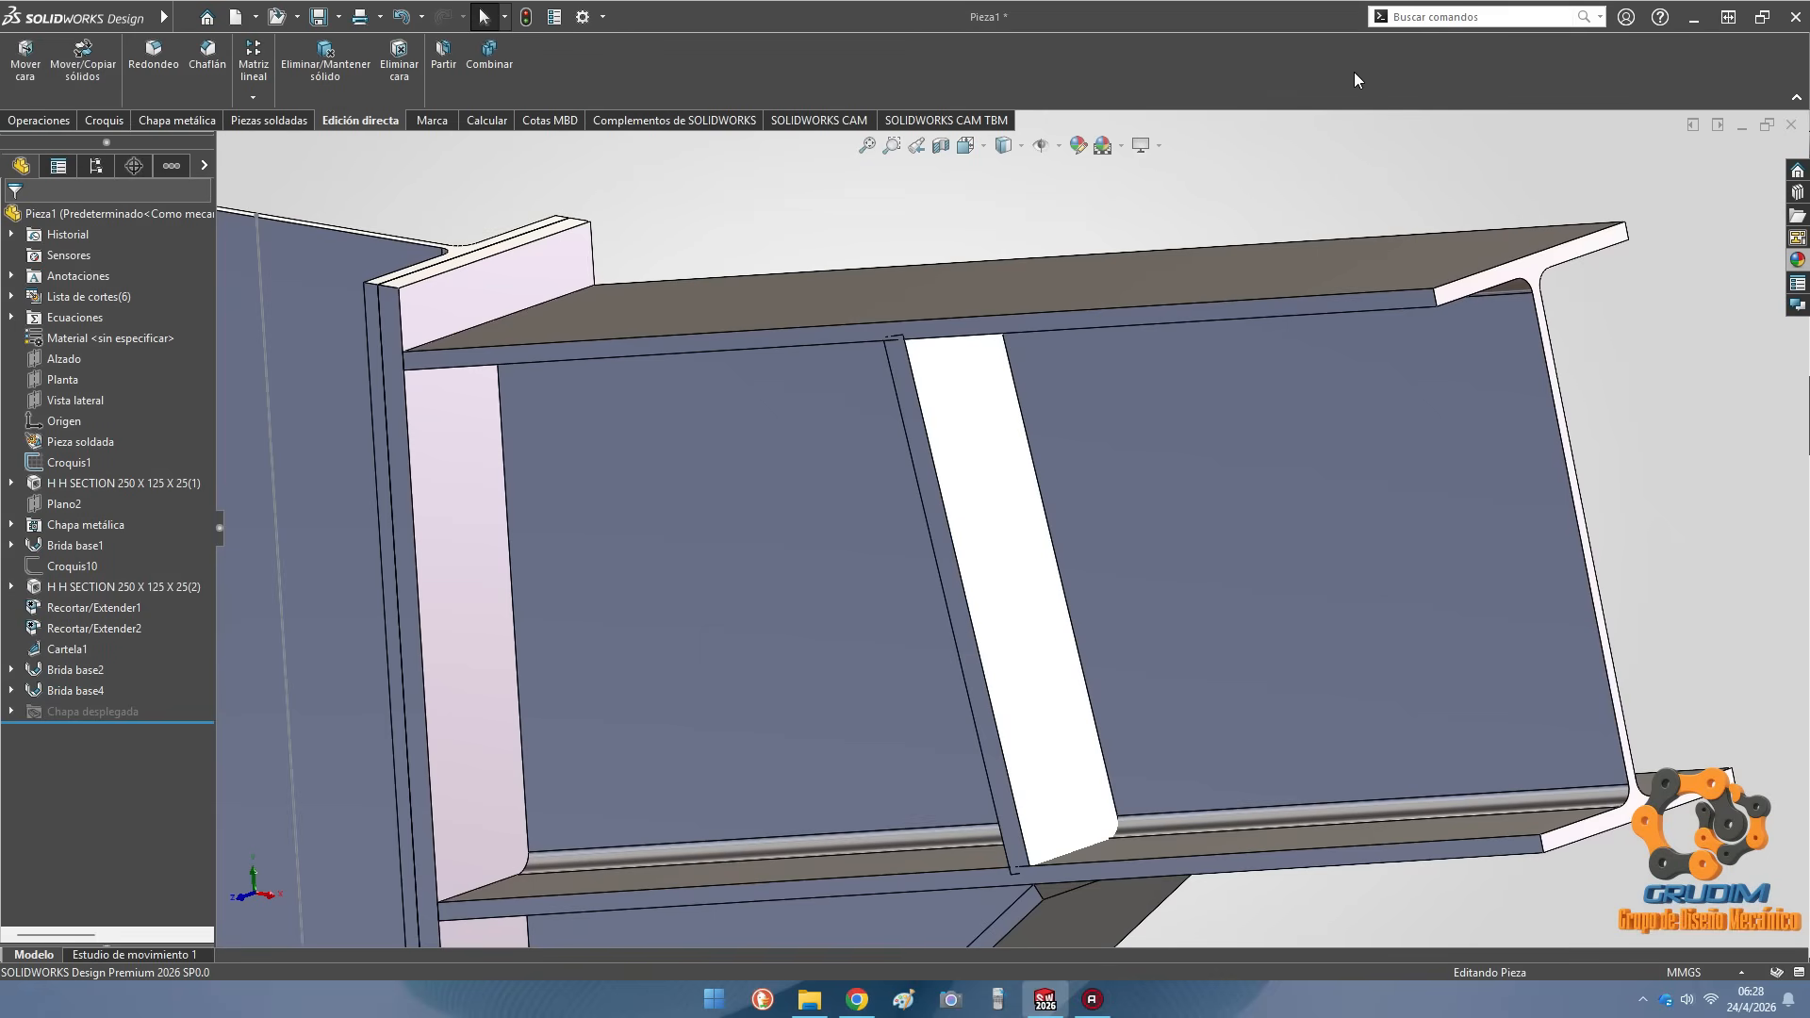
Combine the sloped beam and the slanted web stiffener into one body using the Add operation
{"action": "right_click", "coordinate": [339, 117]}
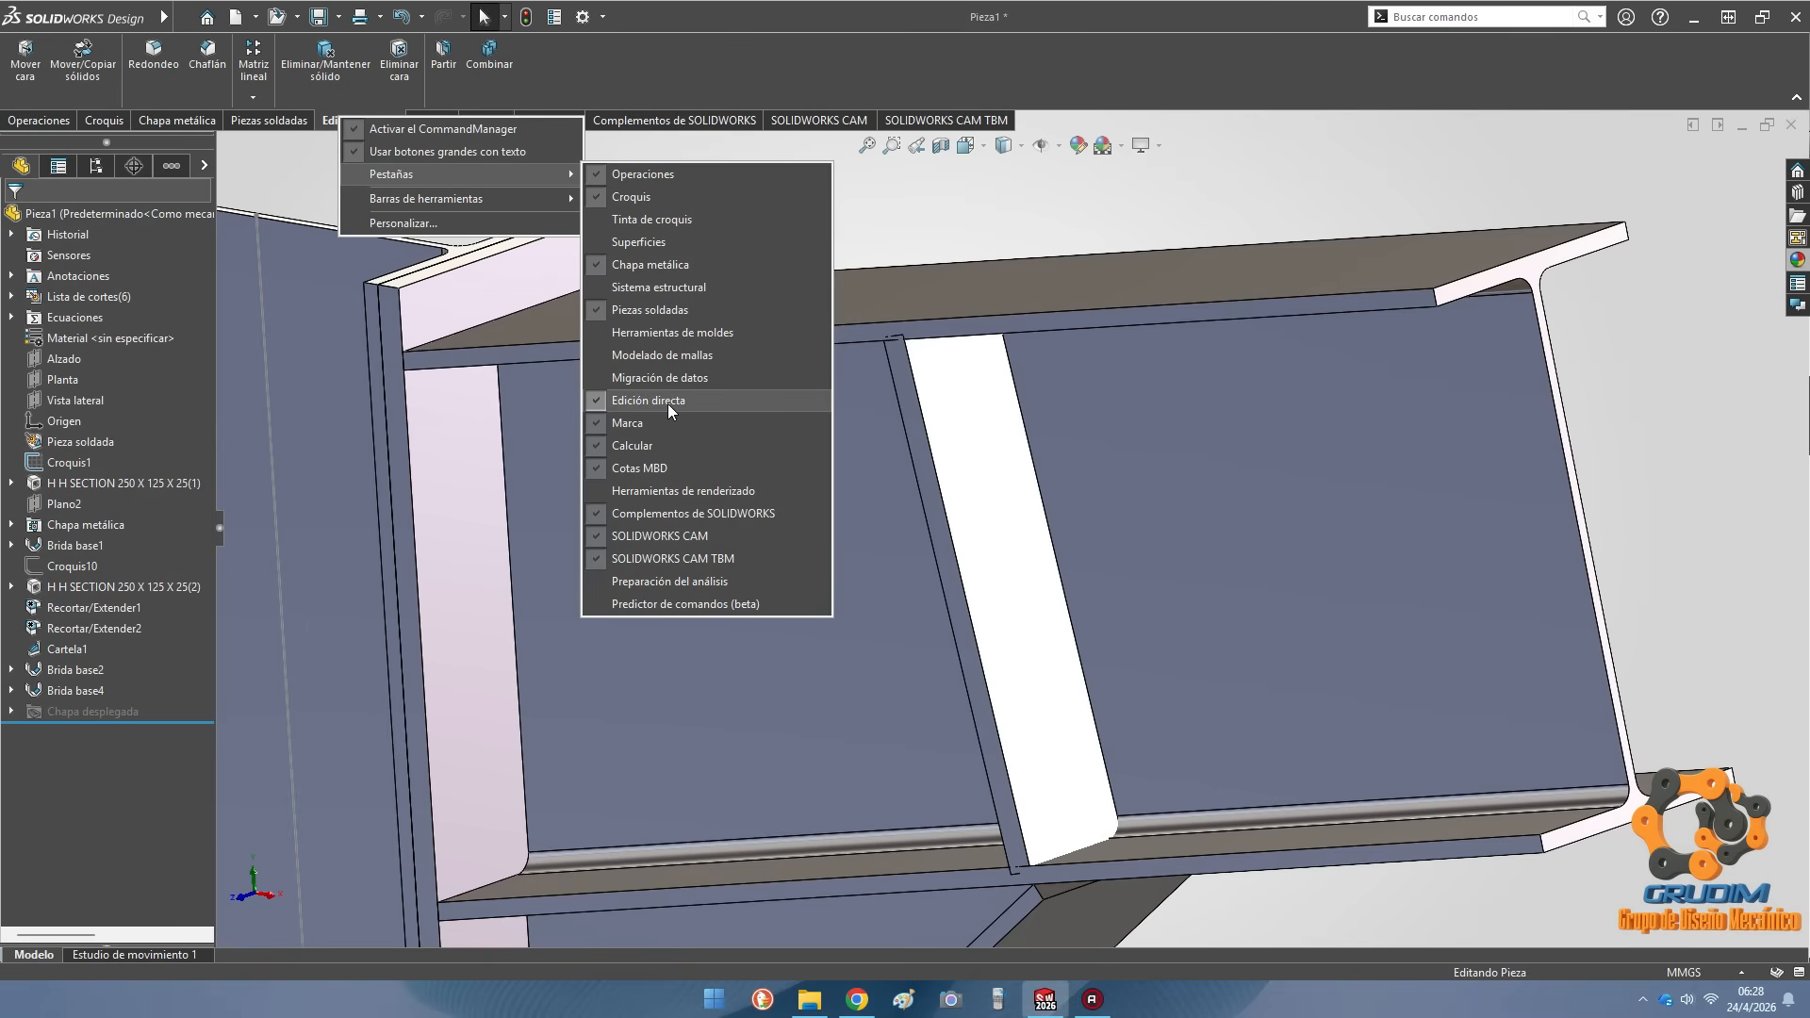
{"action": "left_click", "coordinate": [321, 118]}
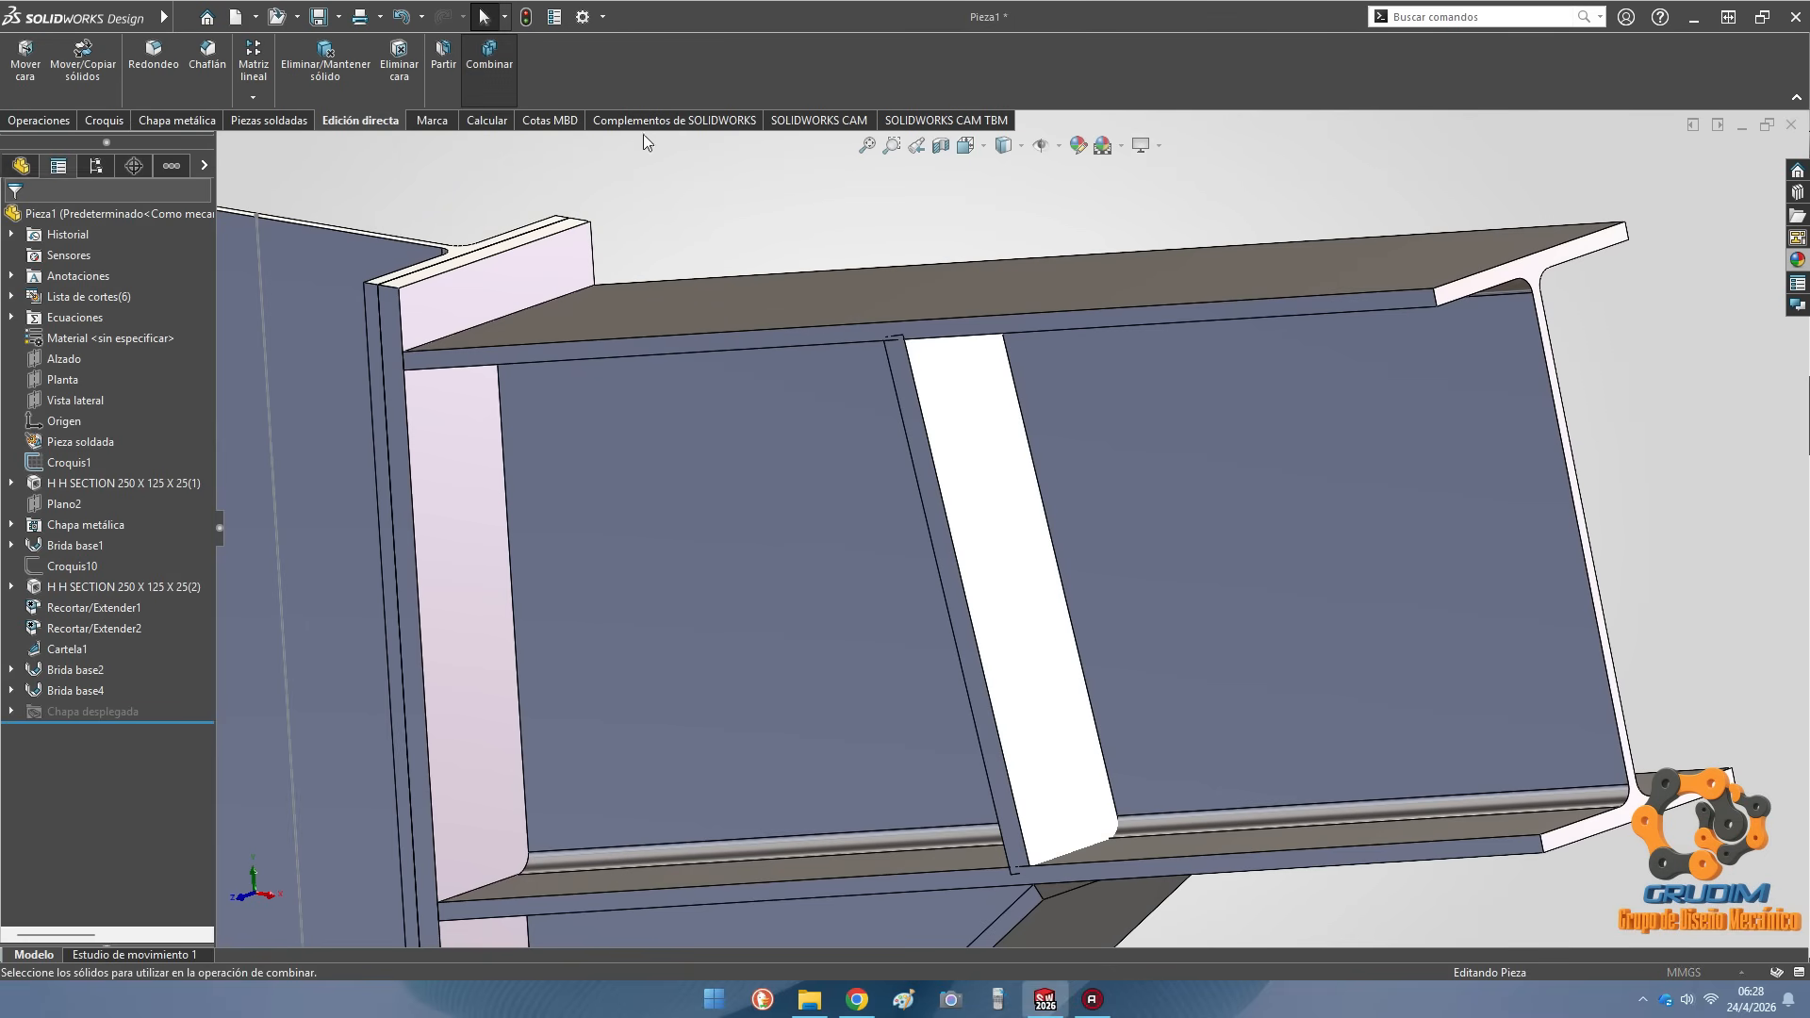
{"action": "left_click", "coordinate": [1105, 398]}
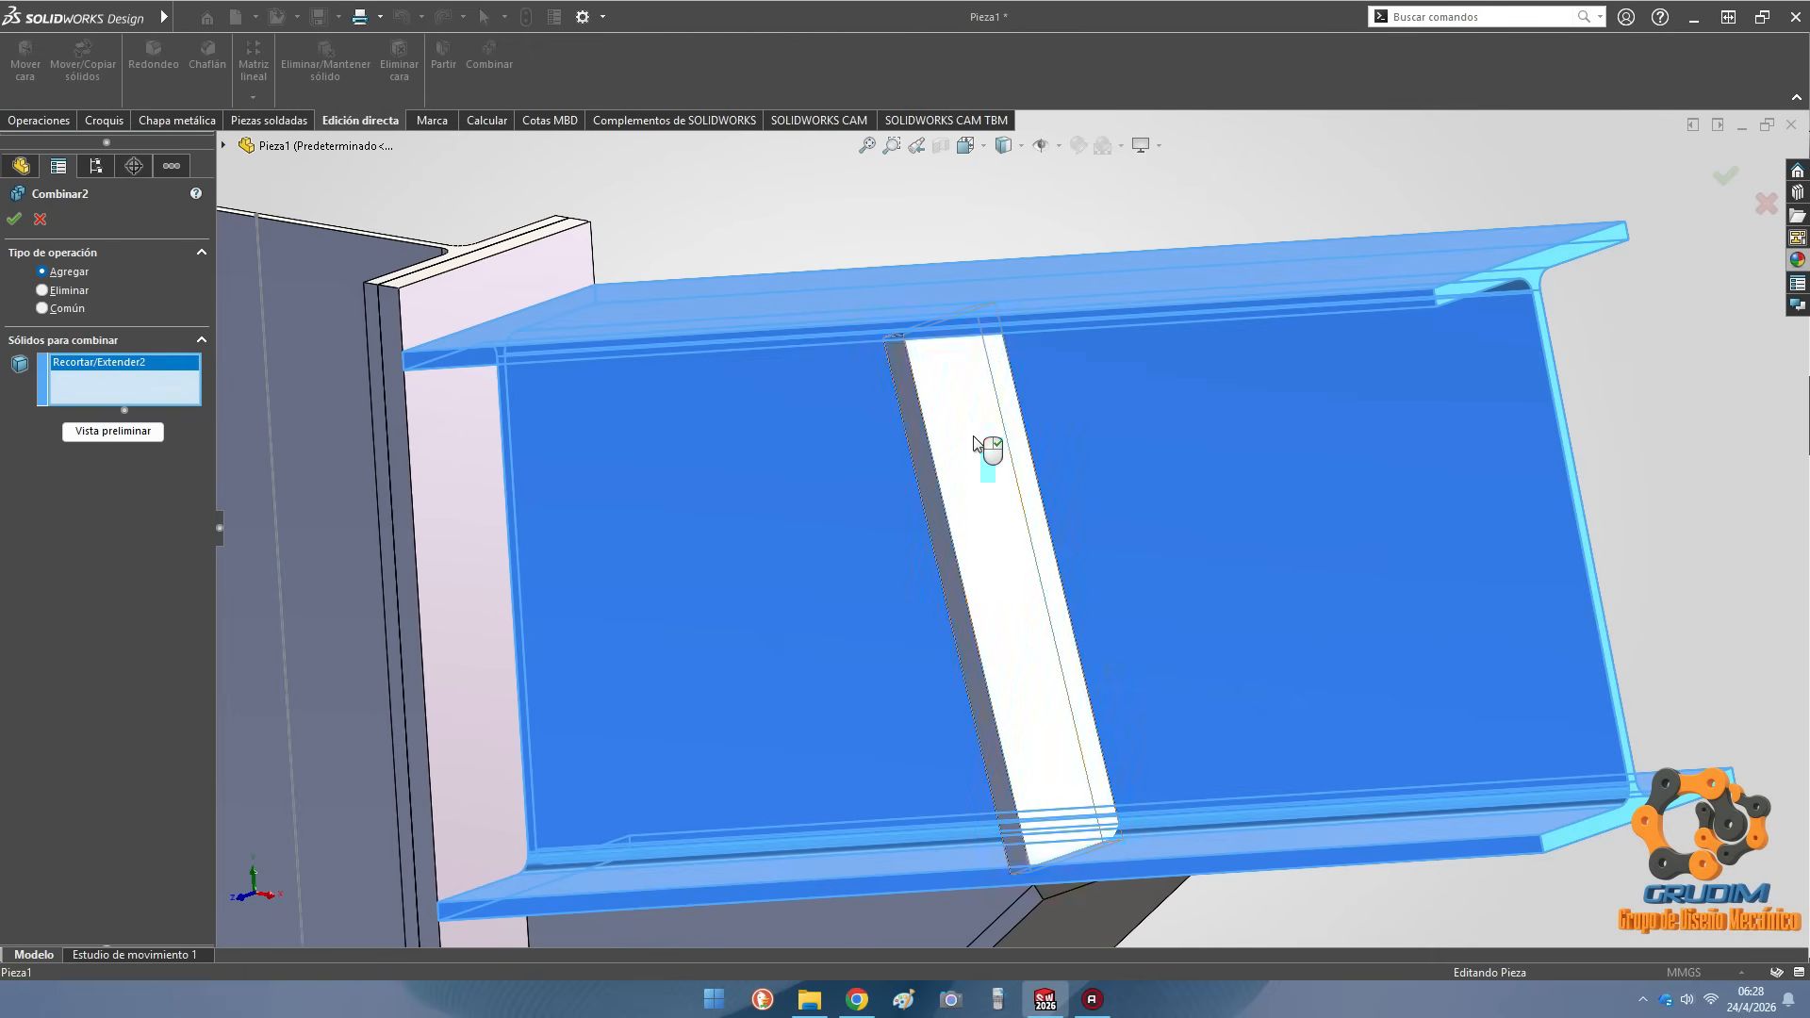
{"action": "left_click", "coordinate": [976, 443]}
{"action": "left_click", "coordinate": [14, 219]}
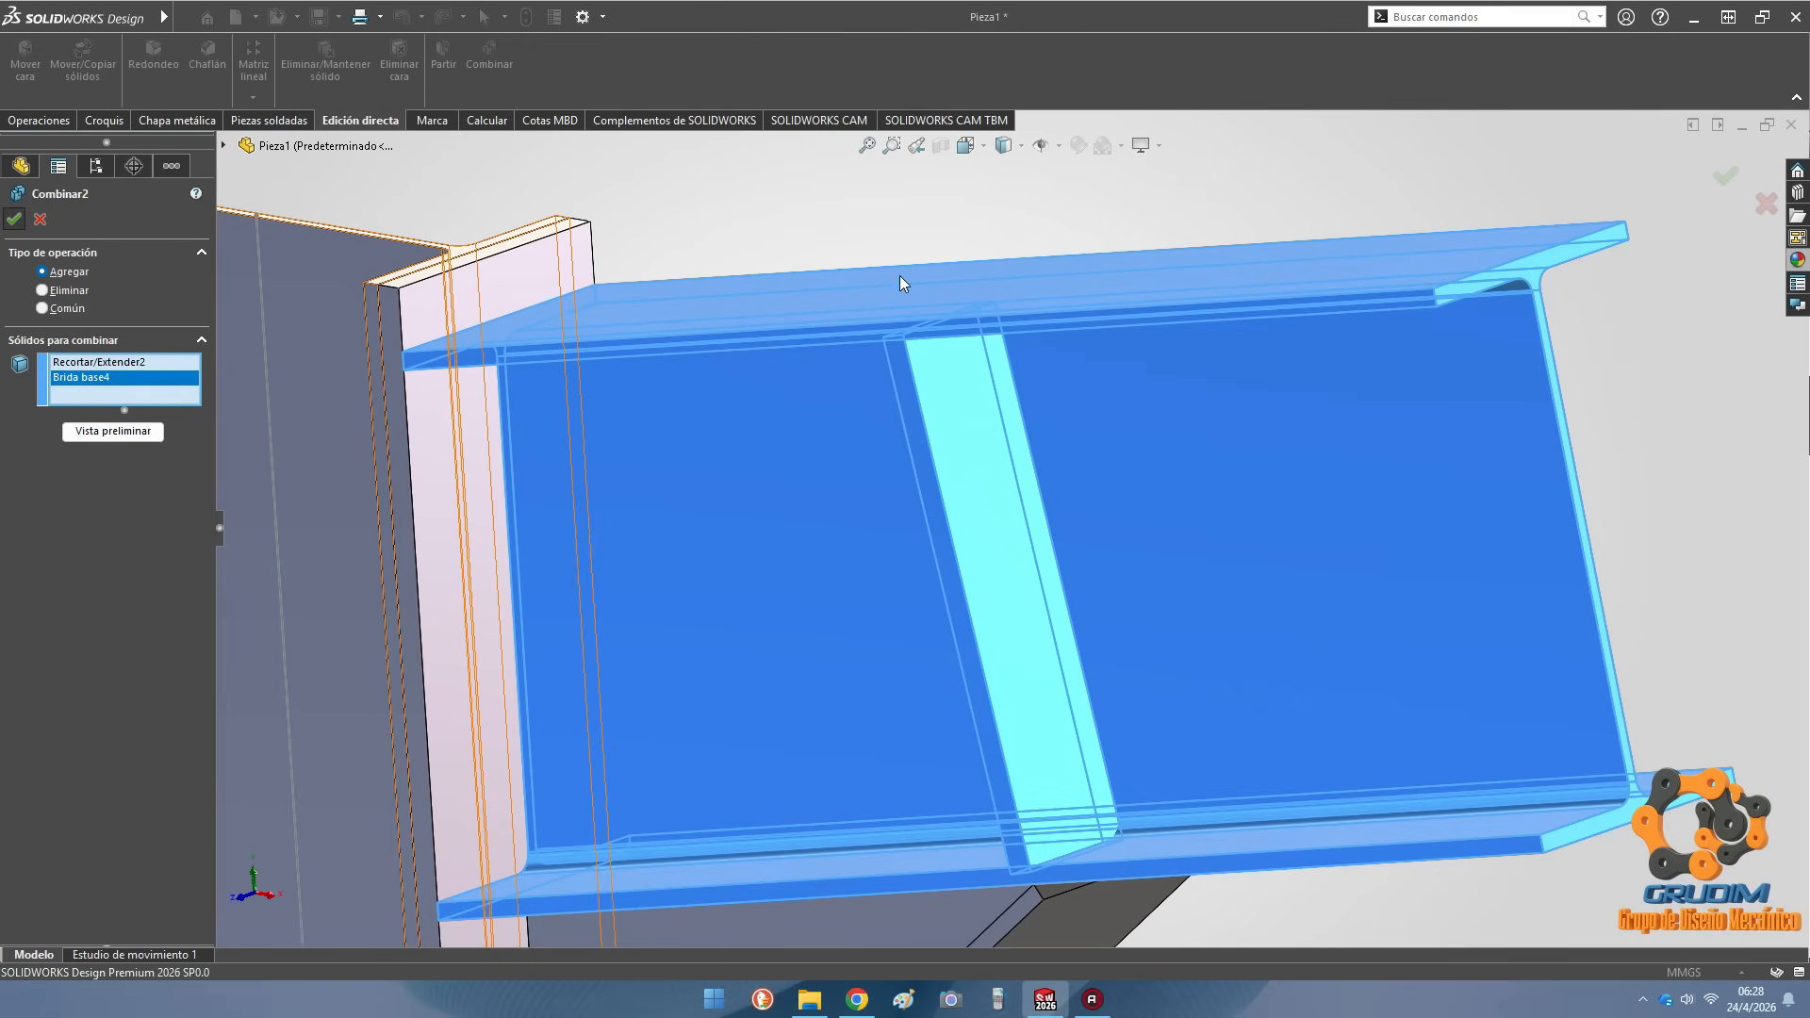
Examine where the slanted stiffener meets the beam's upper and lower flanges and the gusset's tip
{"action": "scroll", "coordinate": [911, 347], "scroll_direction": "down", "scroll_amount": 6}
{"action": "middle_click_drag", "start_coordinate": [923, 349], "coordinate": [924, 230]}
{"action": "scroll", "coordinate": [1037, 547], "scroll_direction": "up", "scroll_amount": 3}
{"action": "scroll", "coordinate": [1076, 641], "scroll_direction": "up", "scroll_amount": 4}
{"action": "middle_click_drag", "start_coordinate": [1058, 580], "coordinate": [1065, 773]}
{"action": "scroll", "coordinate": [1065, 794], "scroll_direction": "down", "scroll_amount": 4}
{"action": "scroll", "coordinate": [1064, 794], "scroll_direction": "up", "scroll_amount": 4}
{"action": "middle_click_drag", "start_coordinate": [1014, 516], "coordinate": [954, 221]}
{"action": "scroll", "coordinate": [959, 245], "scroll_direction": "up", "scroll_amount": 6}
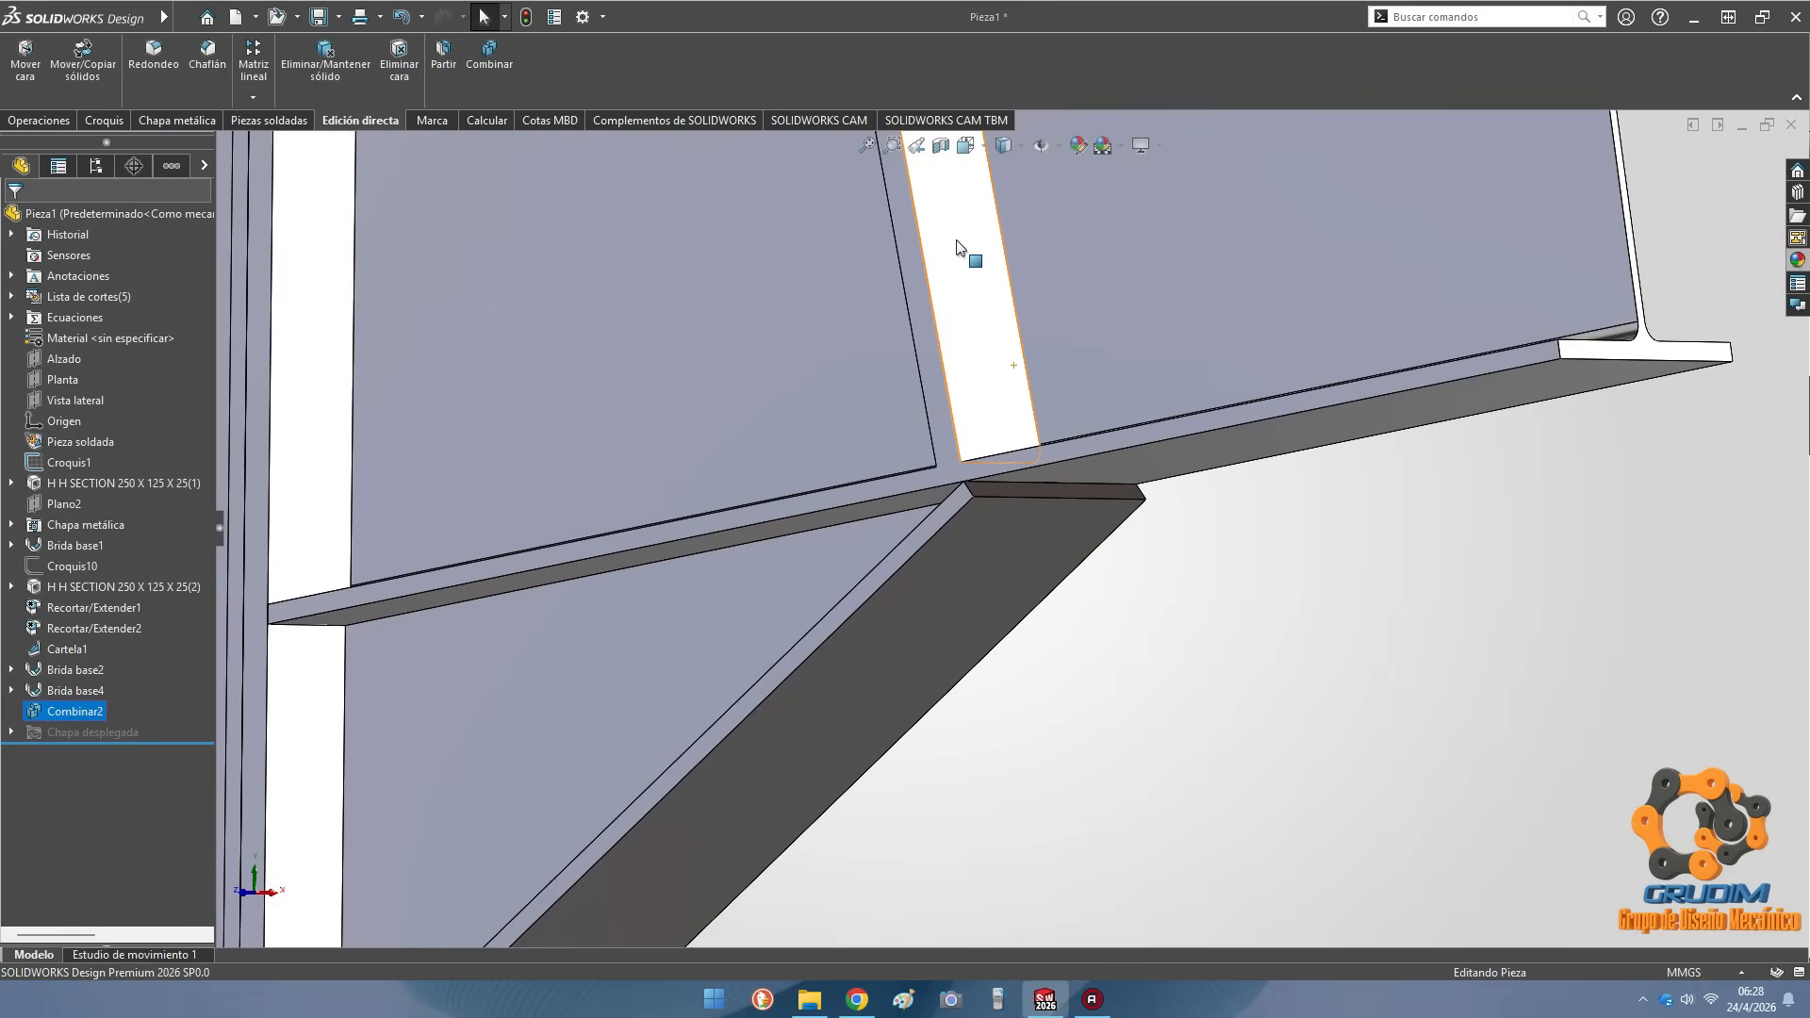
{"action": "scroll", "coordinate": [1080, 648], "scroll_direction": "down", "scroll_amount": 3}
{"action": "scroll", "coordinate": [1080, 648], "scroll_direction": "up", "scroll_amount": 3}
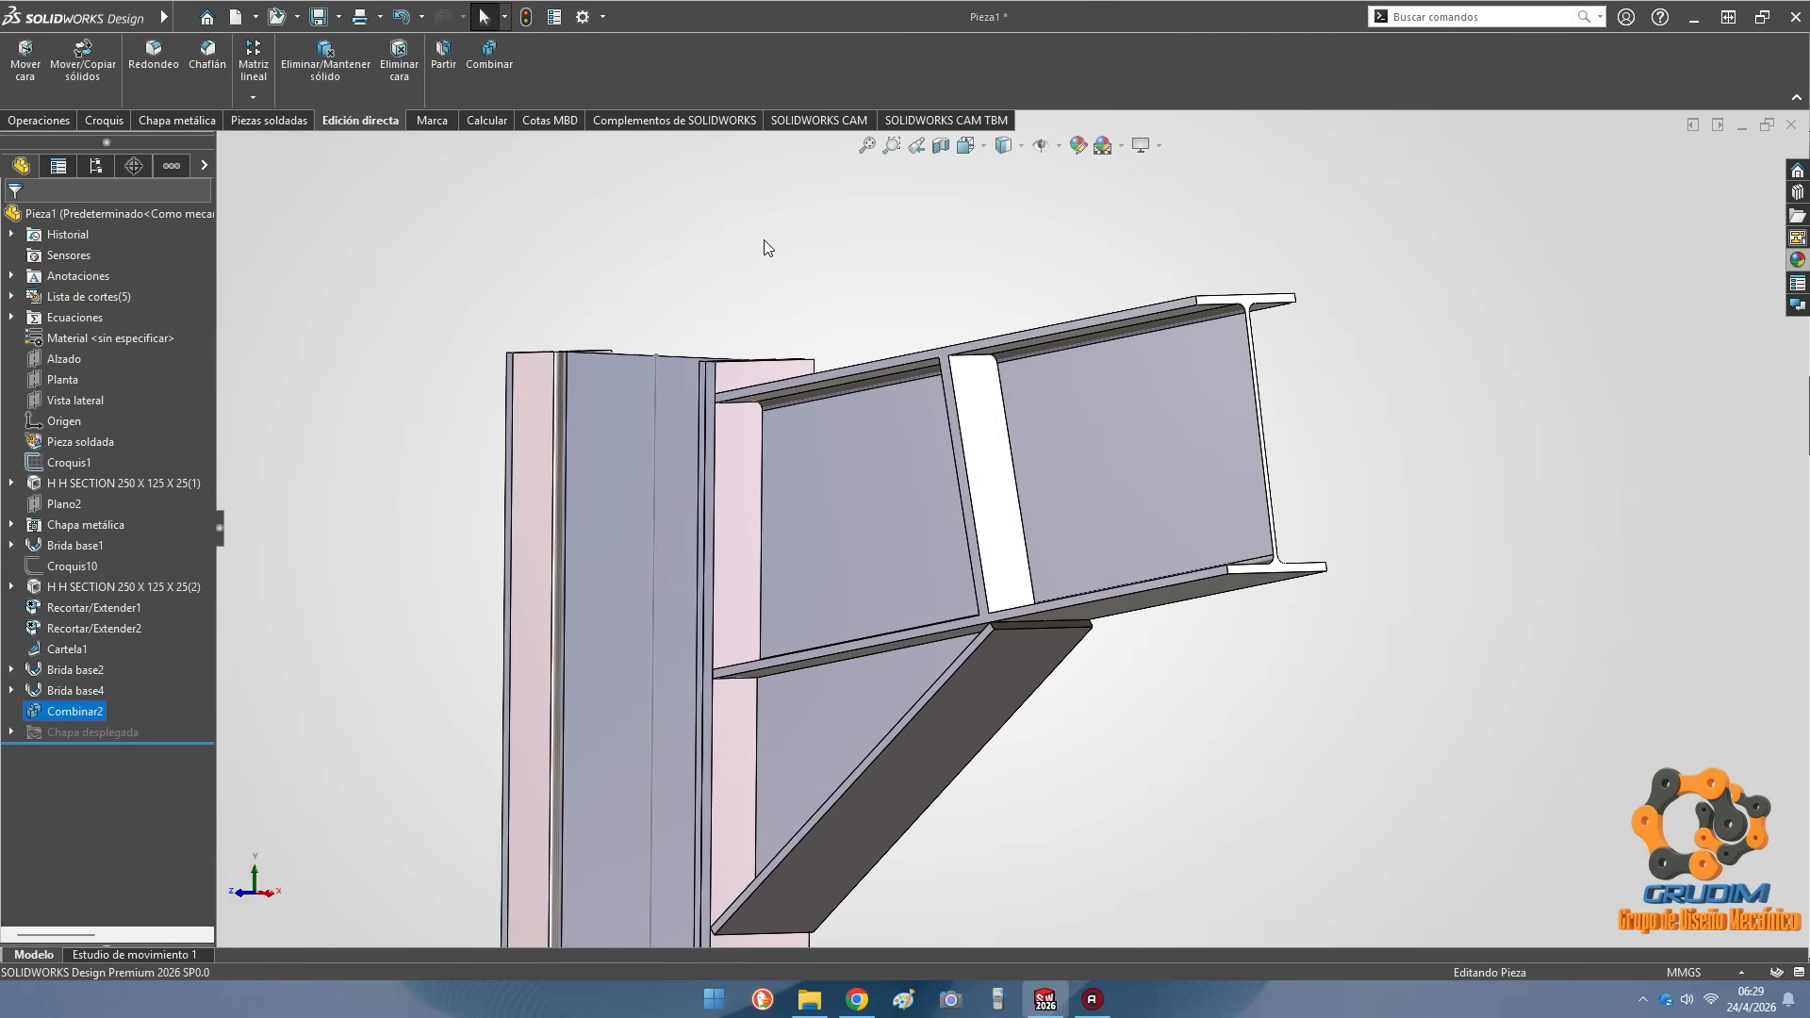
Start a sketch on the end plate's front face and draw a circle about 18 mm in diameter near its upper corner
{"action": "left_click", "coordinate": [104, 119]}
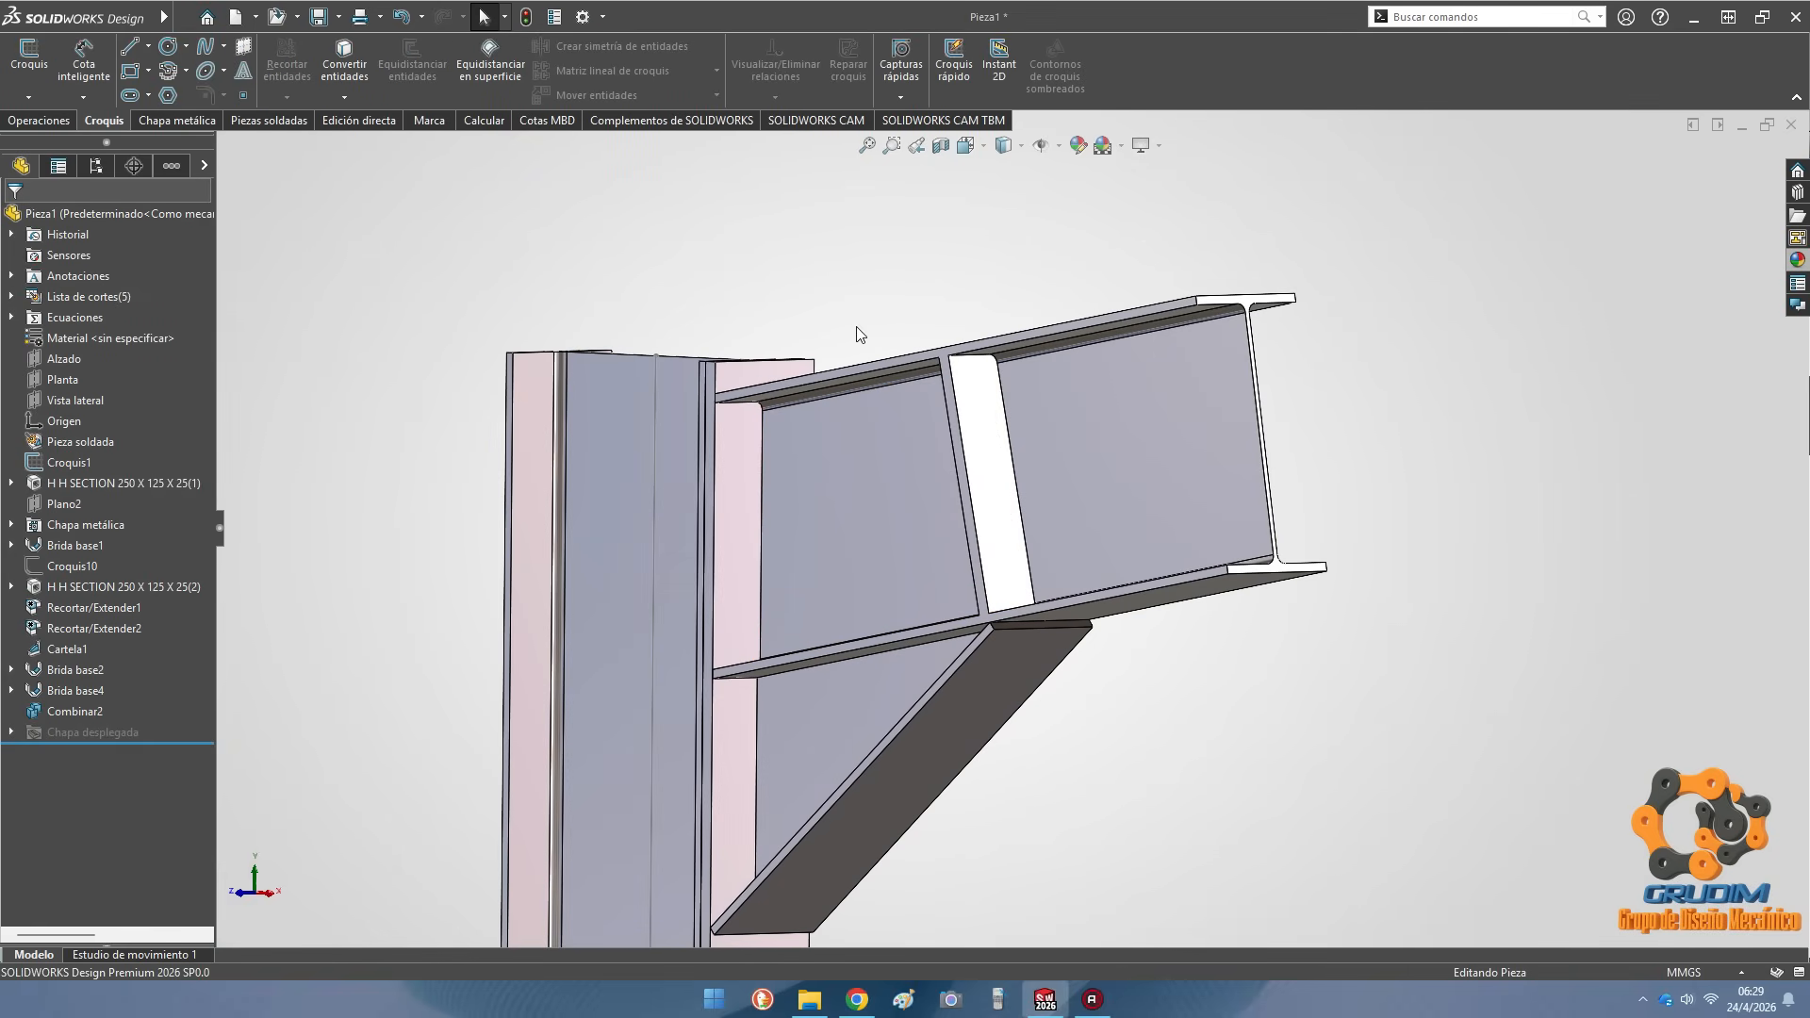
{"action": "left_click", "coordinate": [736, 453]}
{"action": "left_click", "coordinate": [825, 371]}
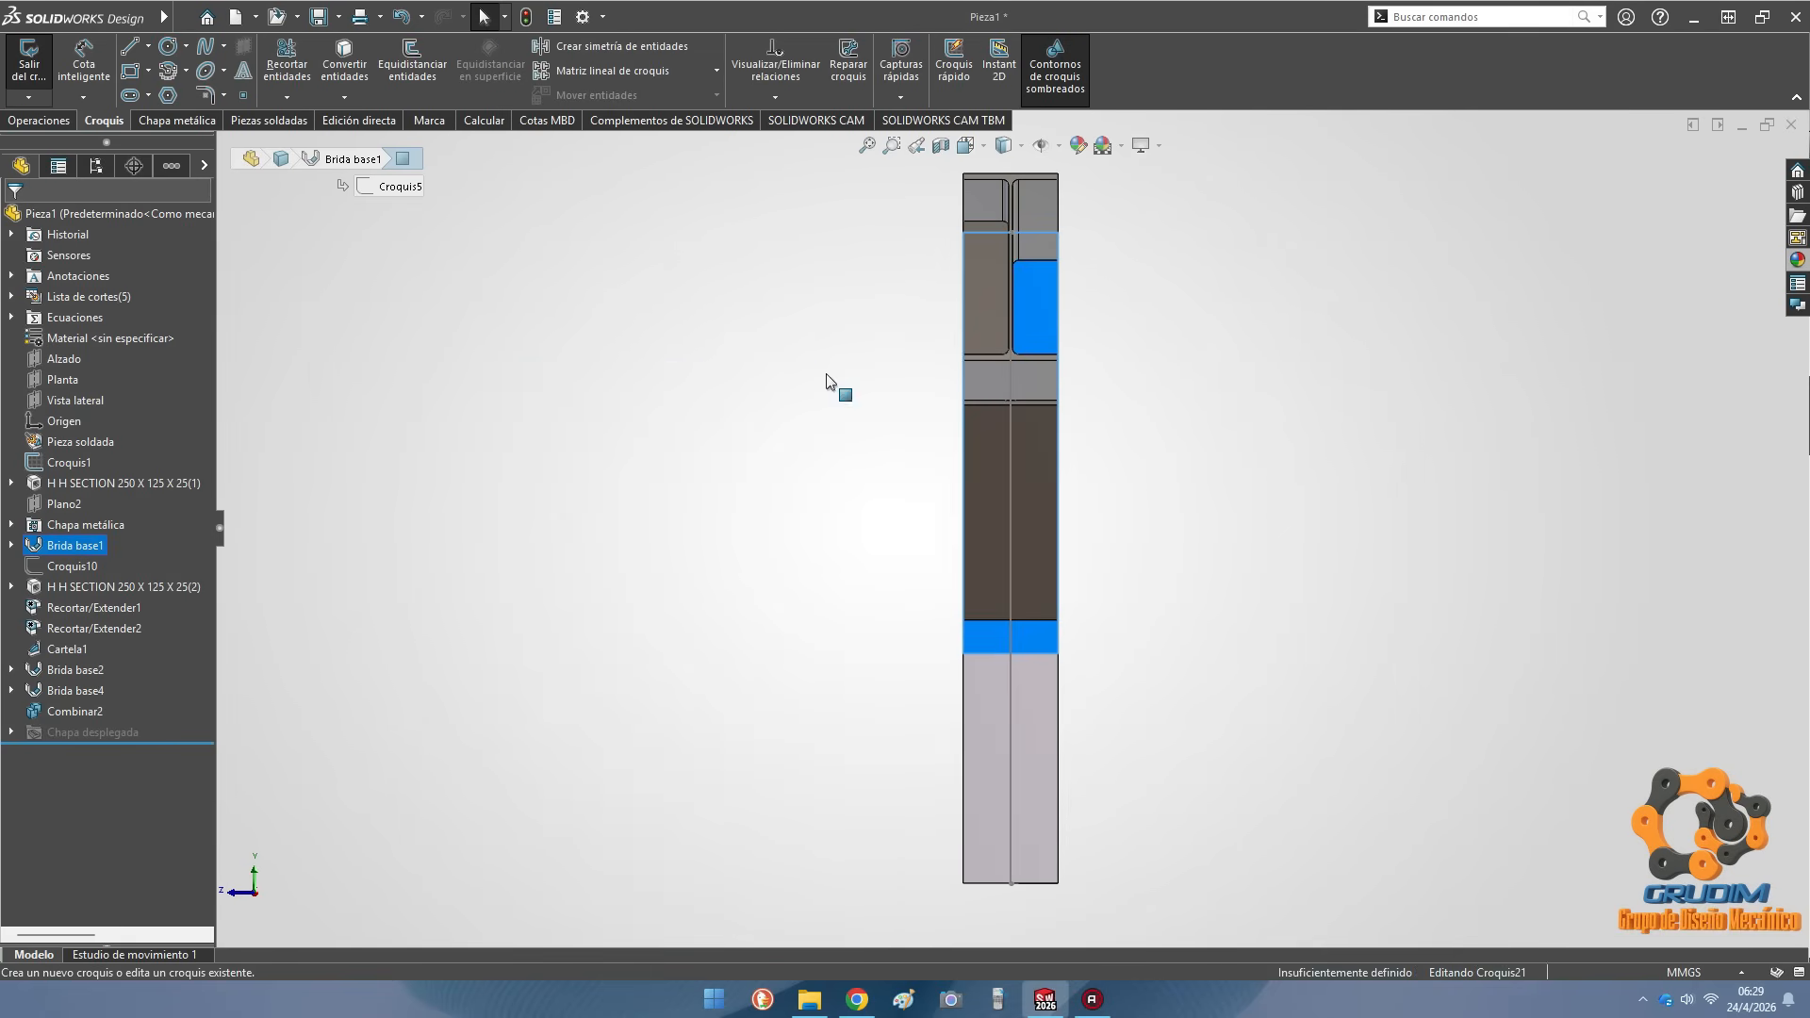
{"action": "scroll", "coordinate": [998, 341], "scroll_direction": "down", "scroll_amount": 3}
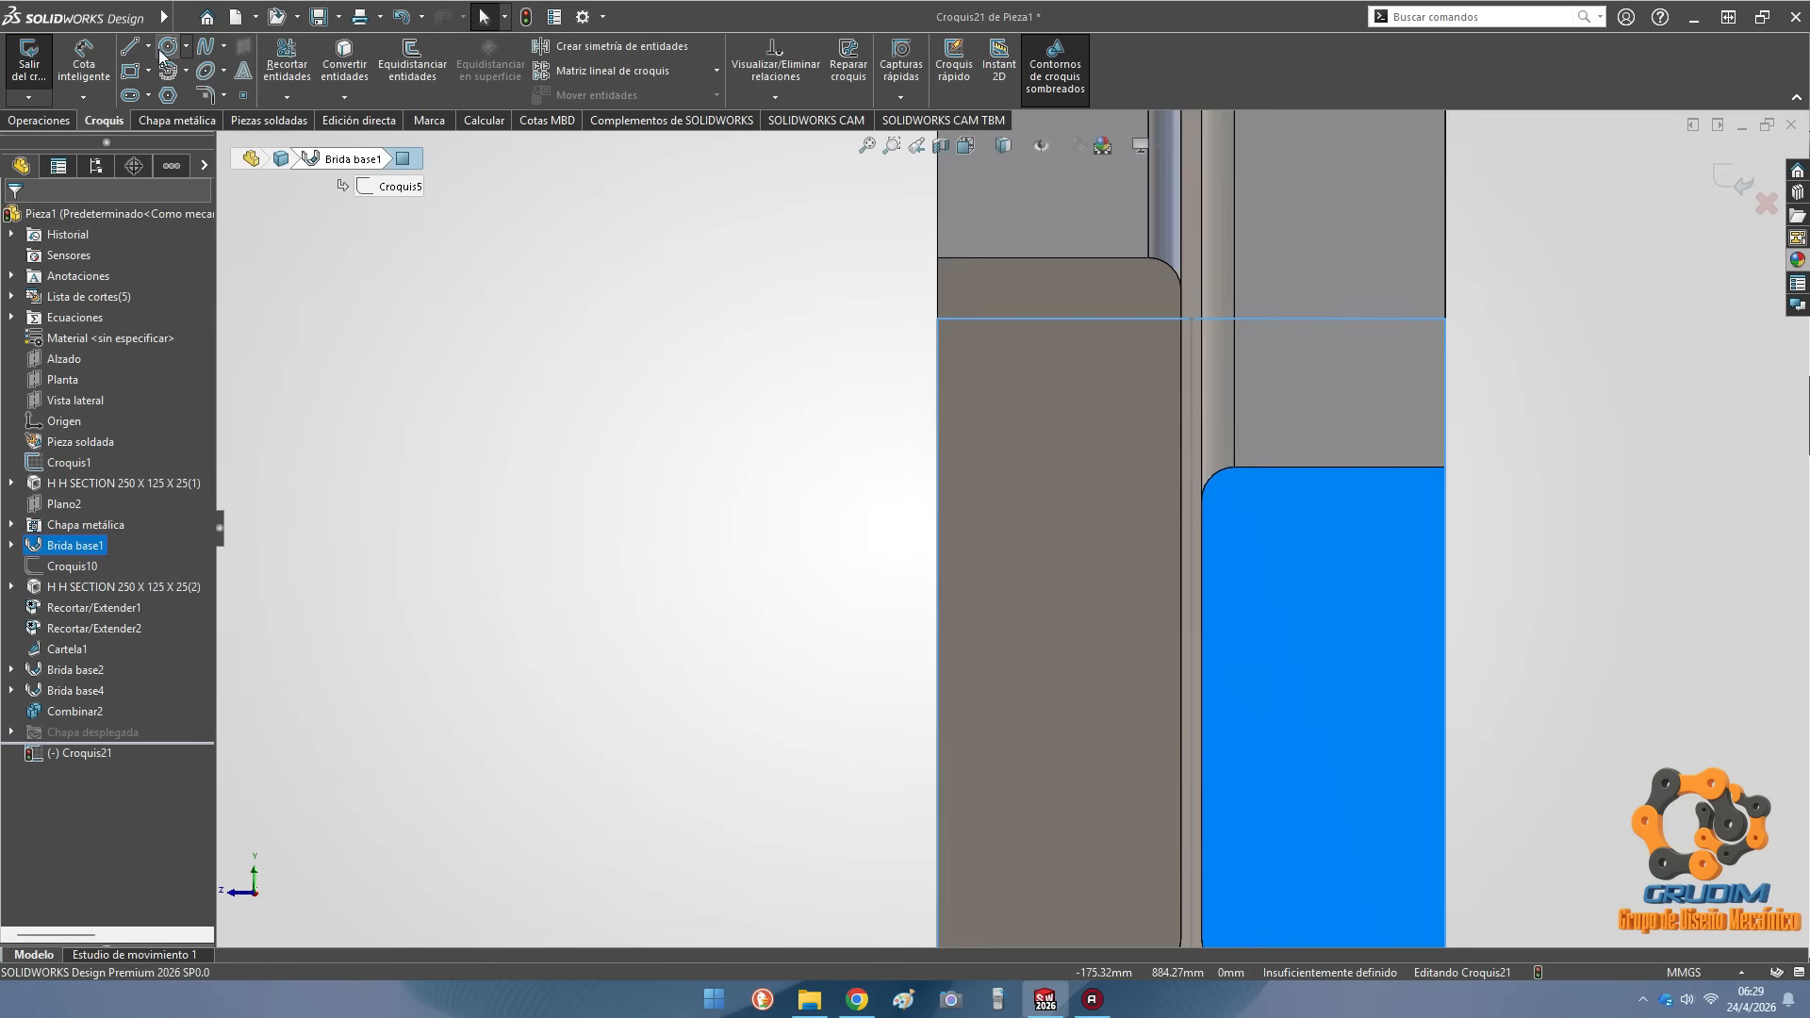
{"action": "left_click", "coordinate": [1013, 418]}
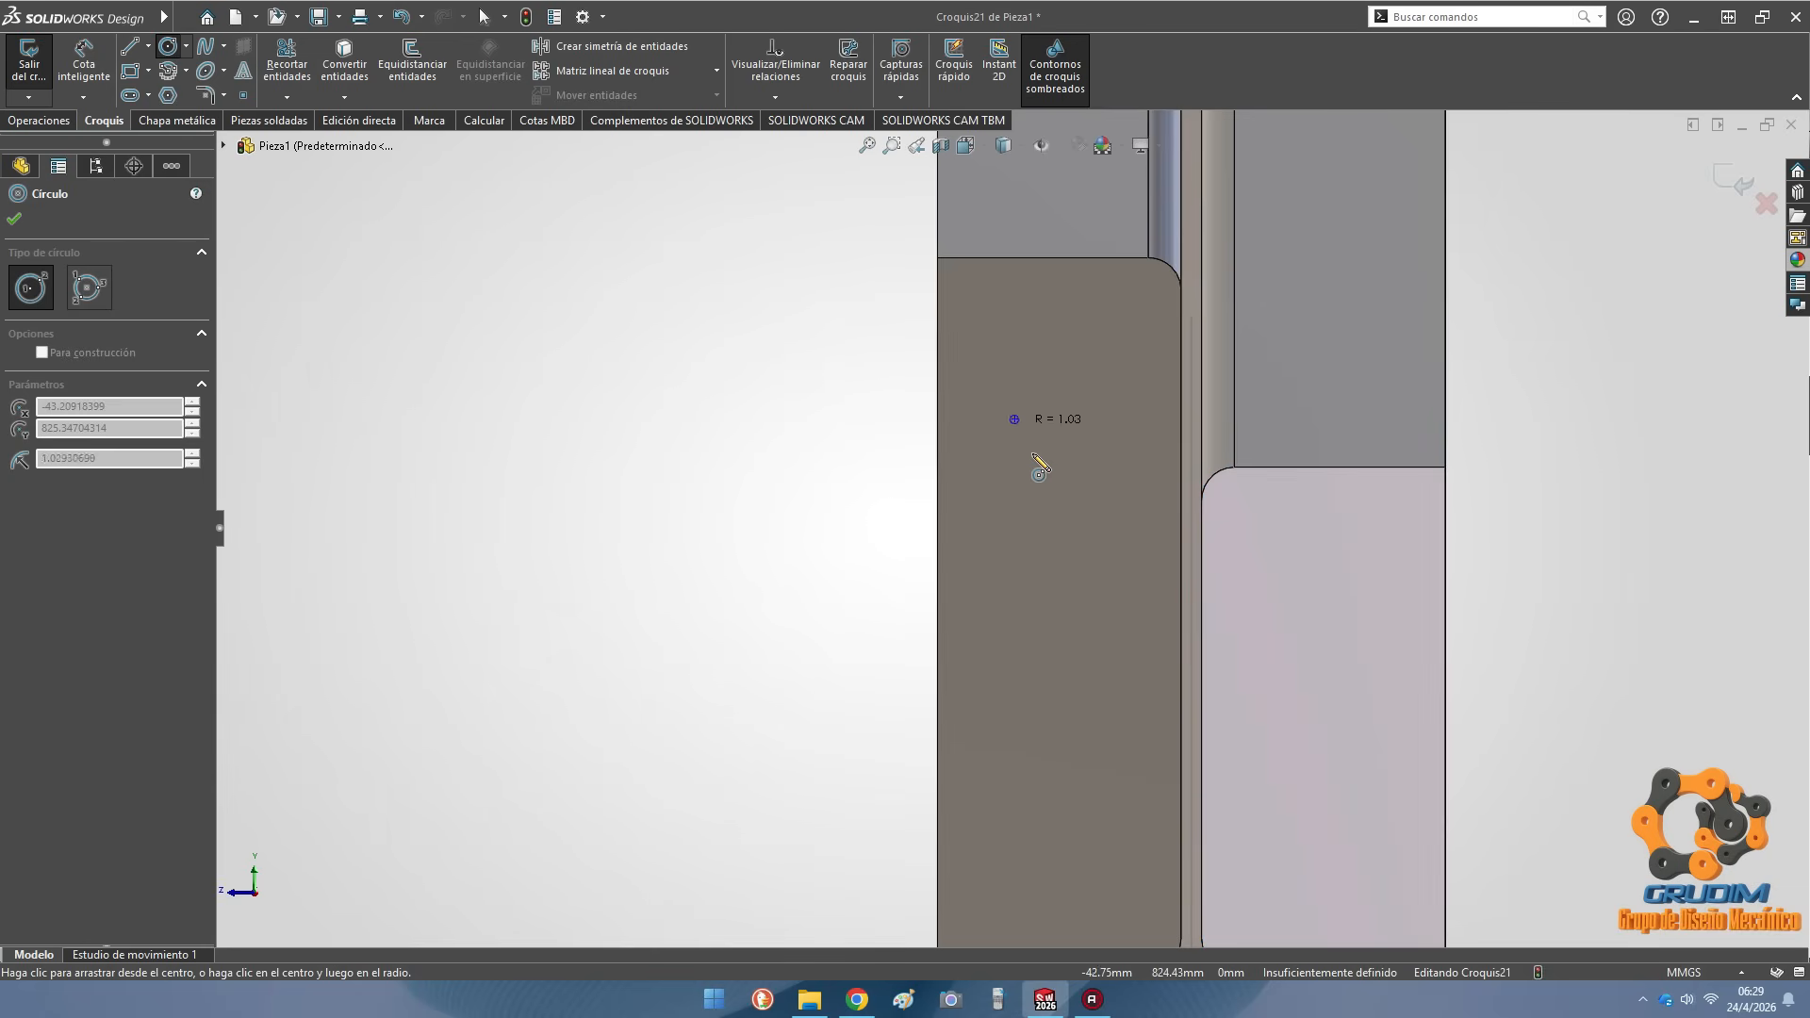
{"action": "left_click", "coordinate": [1033, 453]}
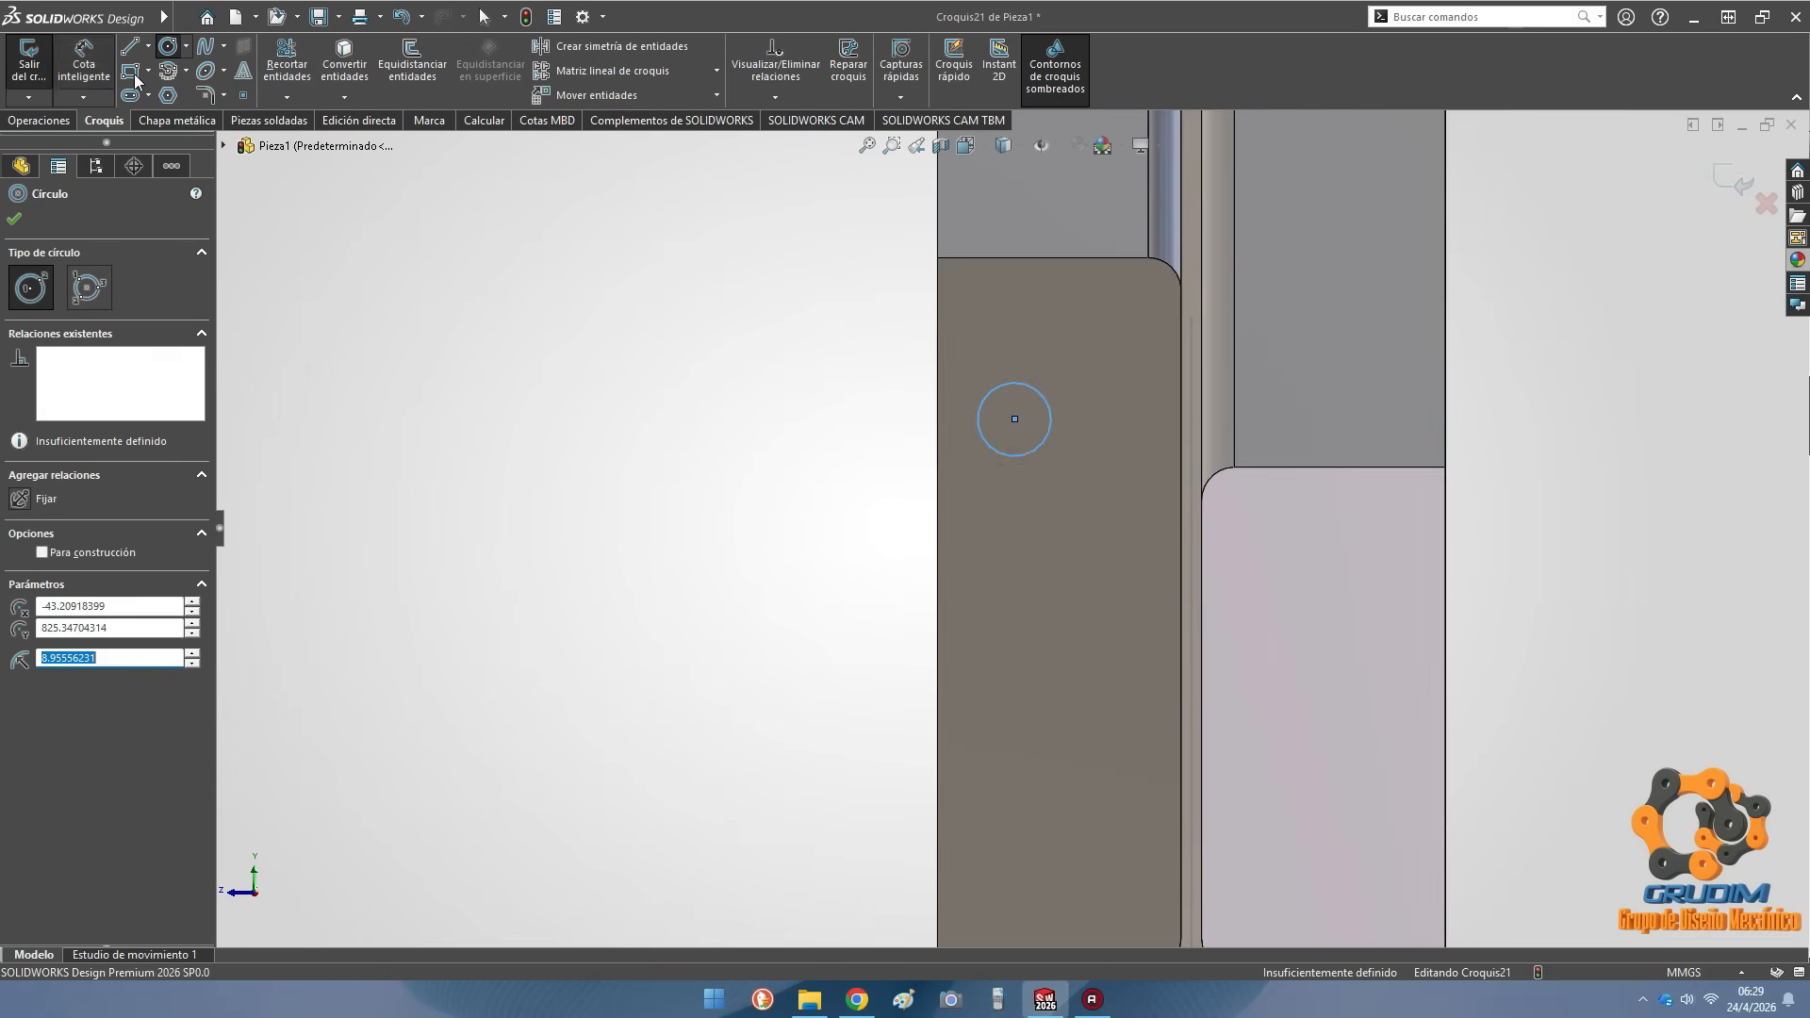
Dimension the circle's diameter as 18 mm
{"action": "left_click", "coordinate": [84, 66]}
{"action": "left_click", "coordinate": [1037, 390]}
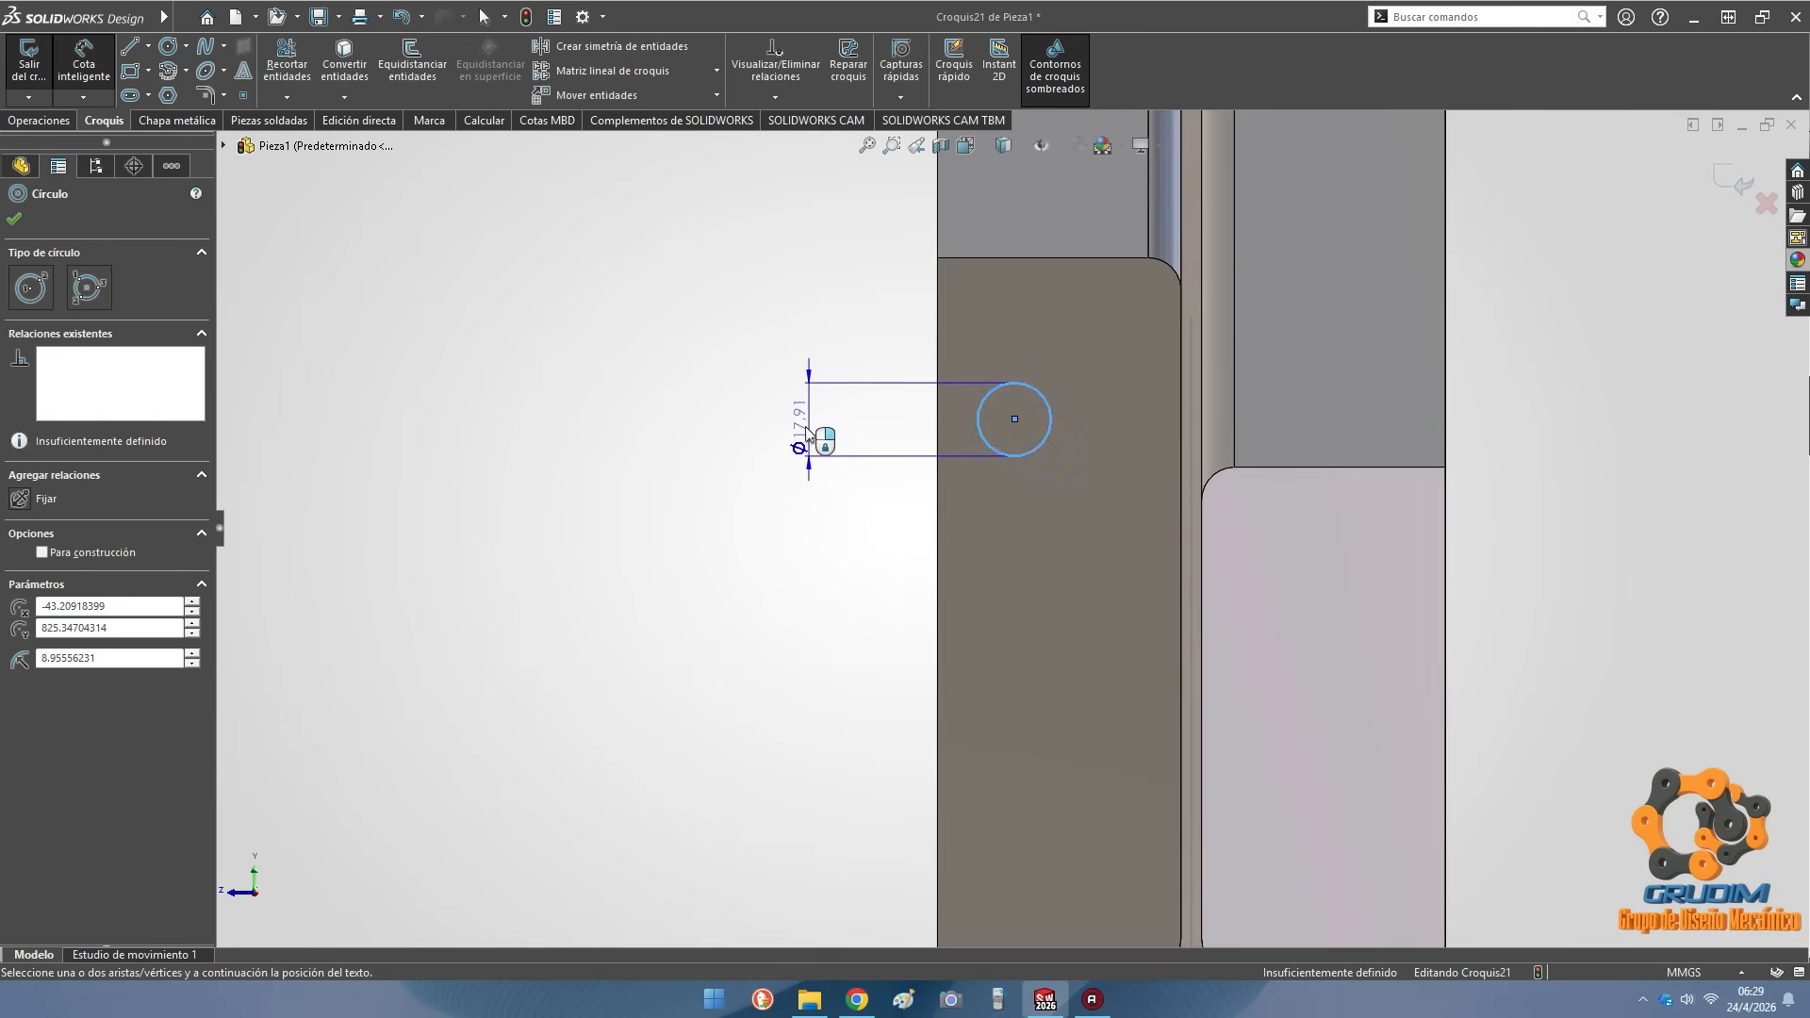
{"action": "left_click", "coordinate": [806, 434]}
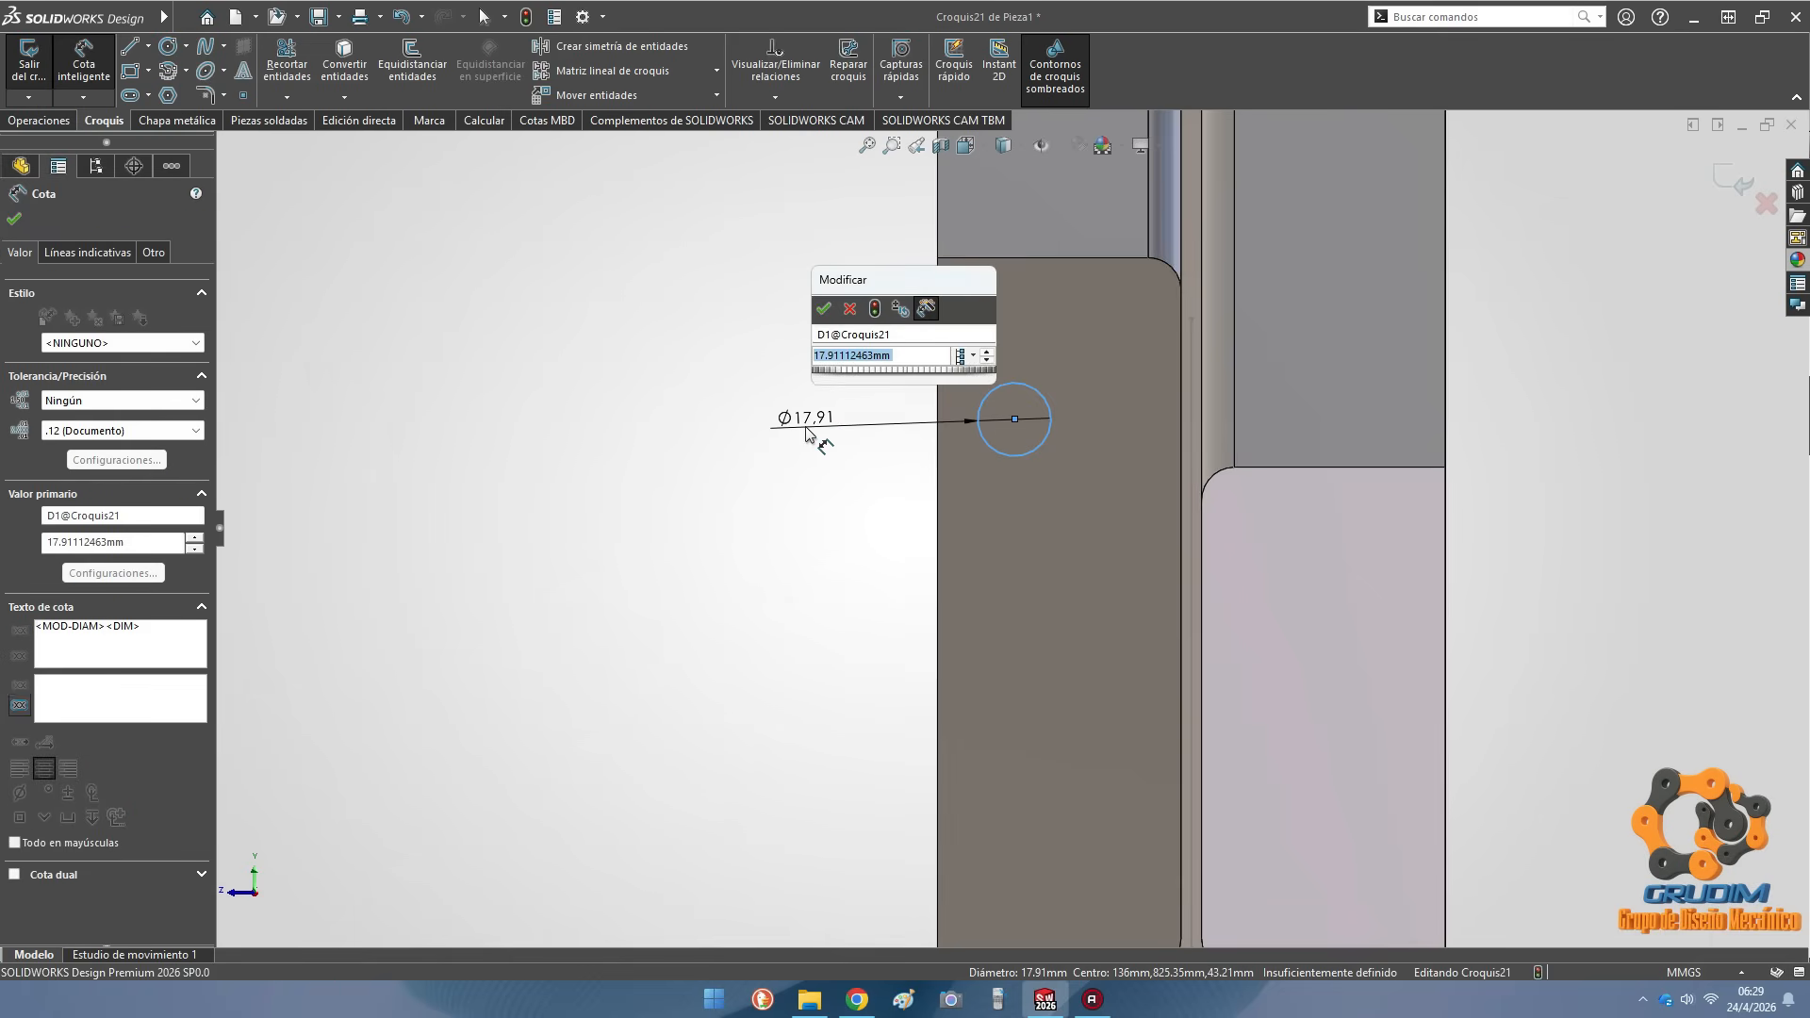
{"action": "type", "text": "18"}
{"action": "key", "text": "Return"}
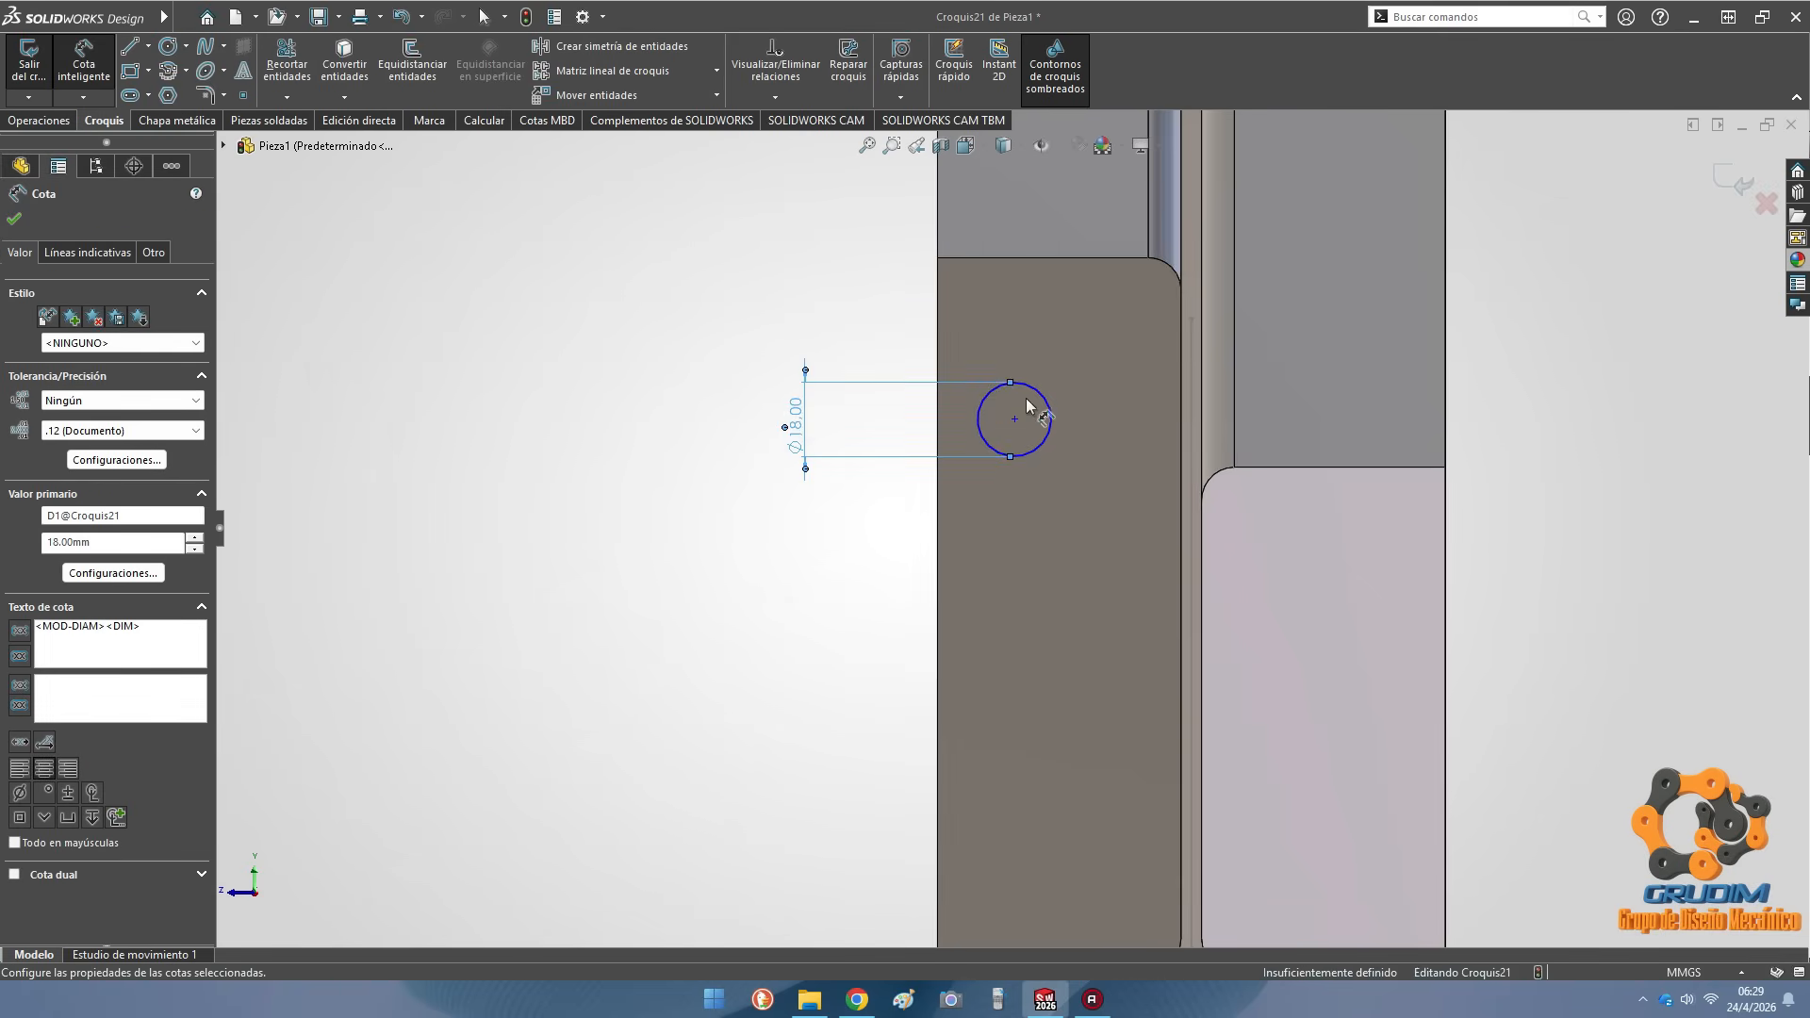
Dimension the circle's horizontal distance from the end plate's vertical side edge as 25 mm
{"action": "scroll", "coordinate": [999, 395], "scroll_direction": "down", "scroll_amount": 2}
{"action": "middle_click_drag", "start_coordinate": [961, 400], "coordinate": [1005, 434]}
{"action": "scroll", "coordinate": [990, 432], "scroll_direction": "up", "scroll_amount": 4}
{"action": "scroll", "coordinate": [603, 339], "scroll_direction": "down", "scroll_amount": 3}
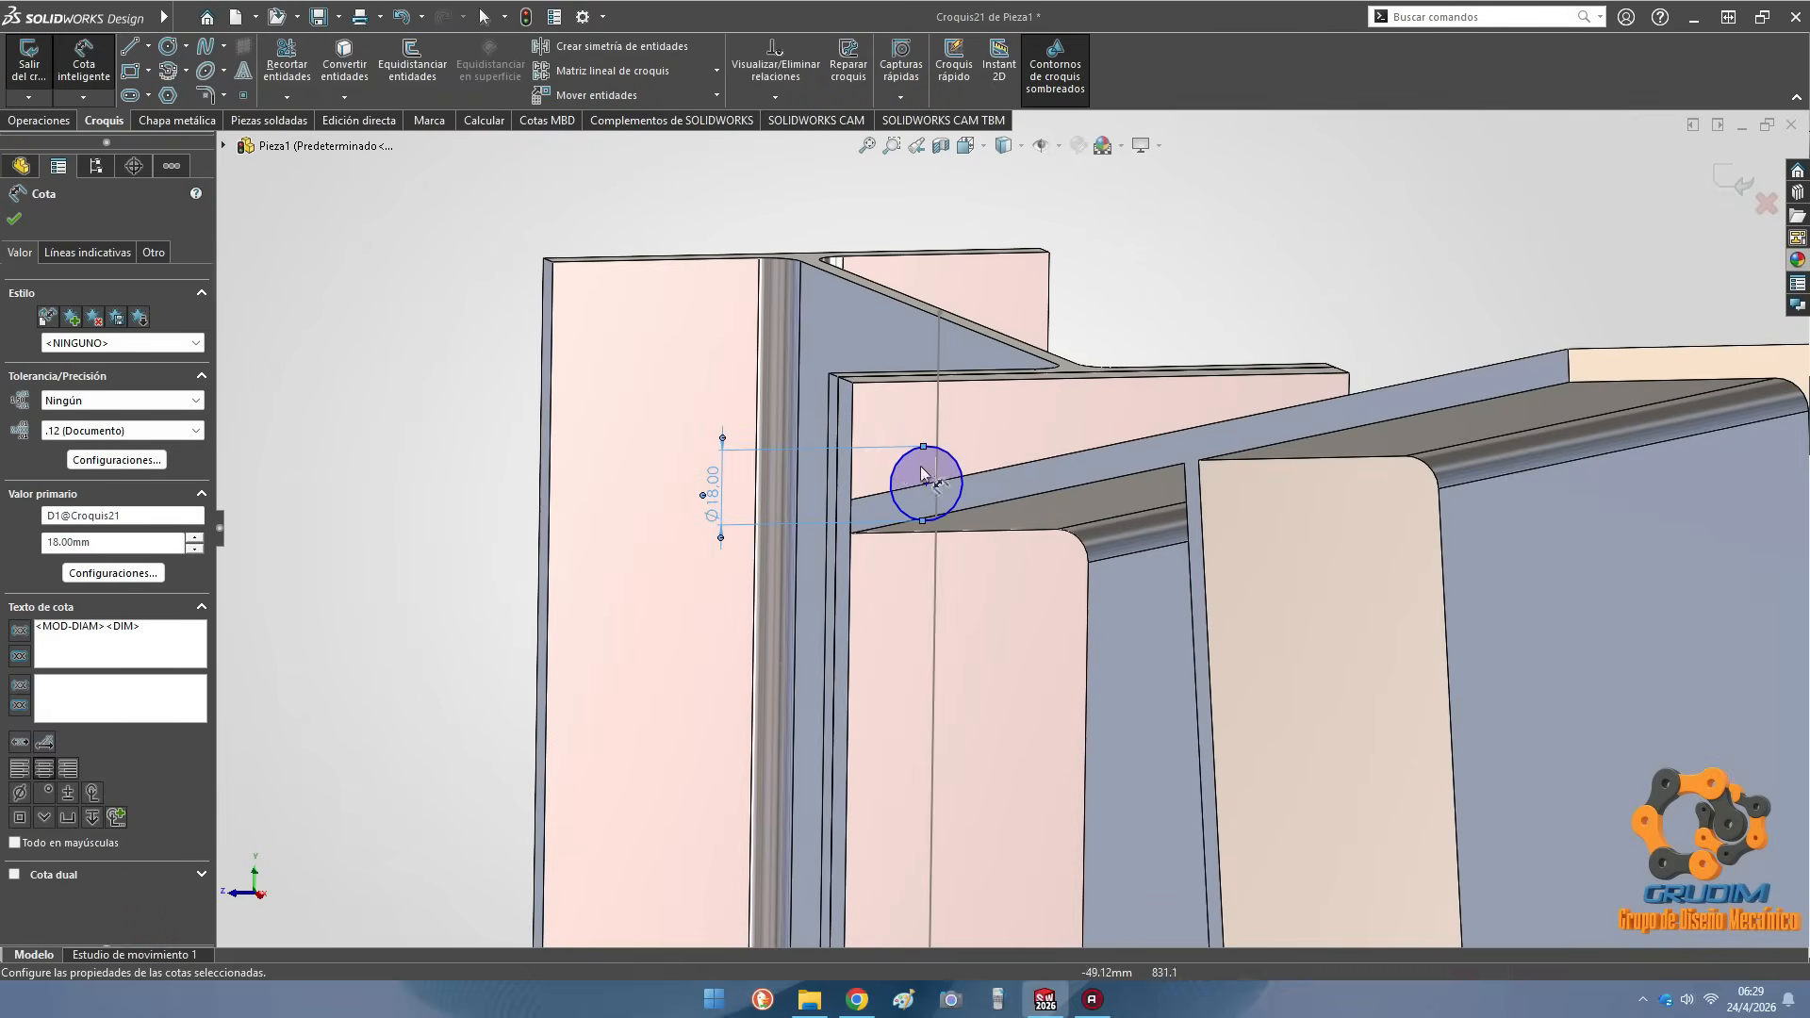
{"action": "left_click", "coordinate": [846, 436]}
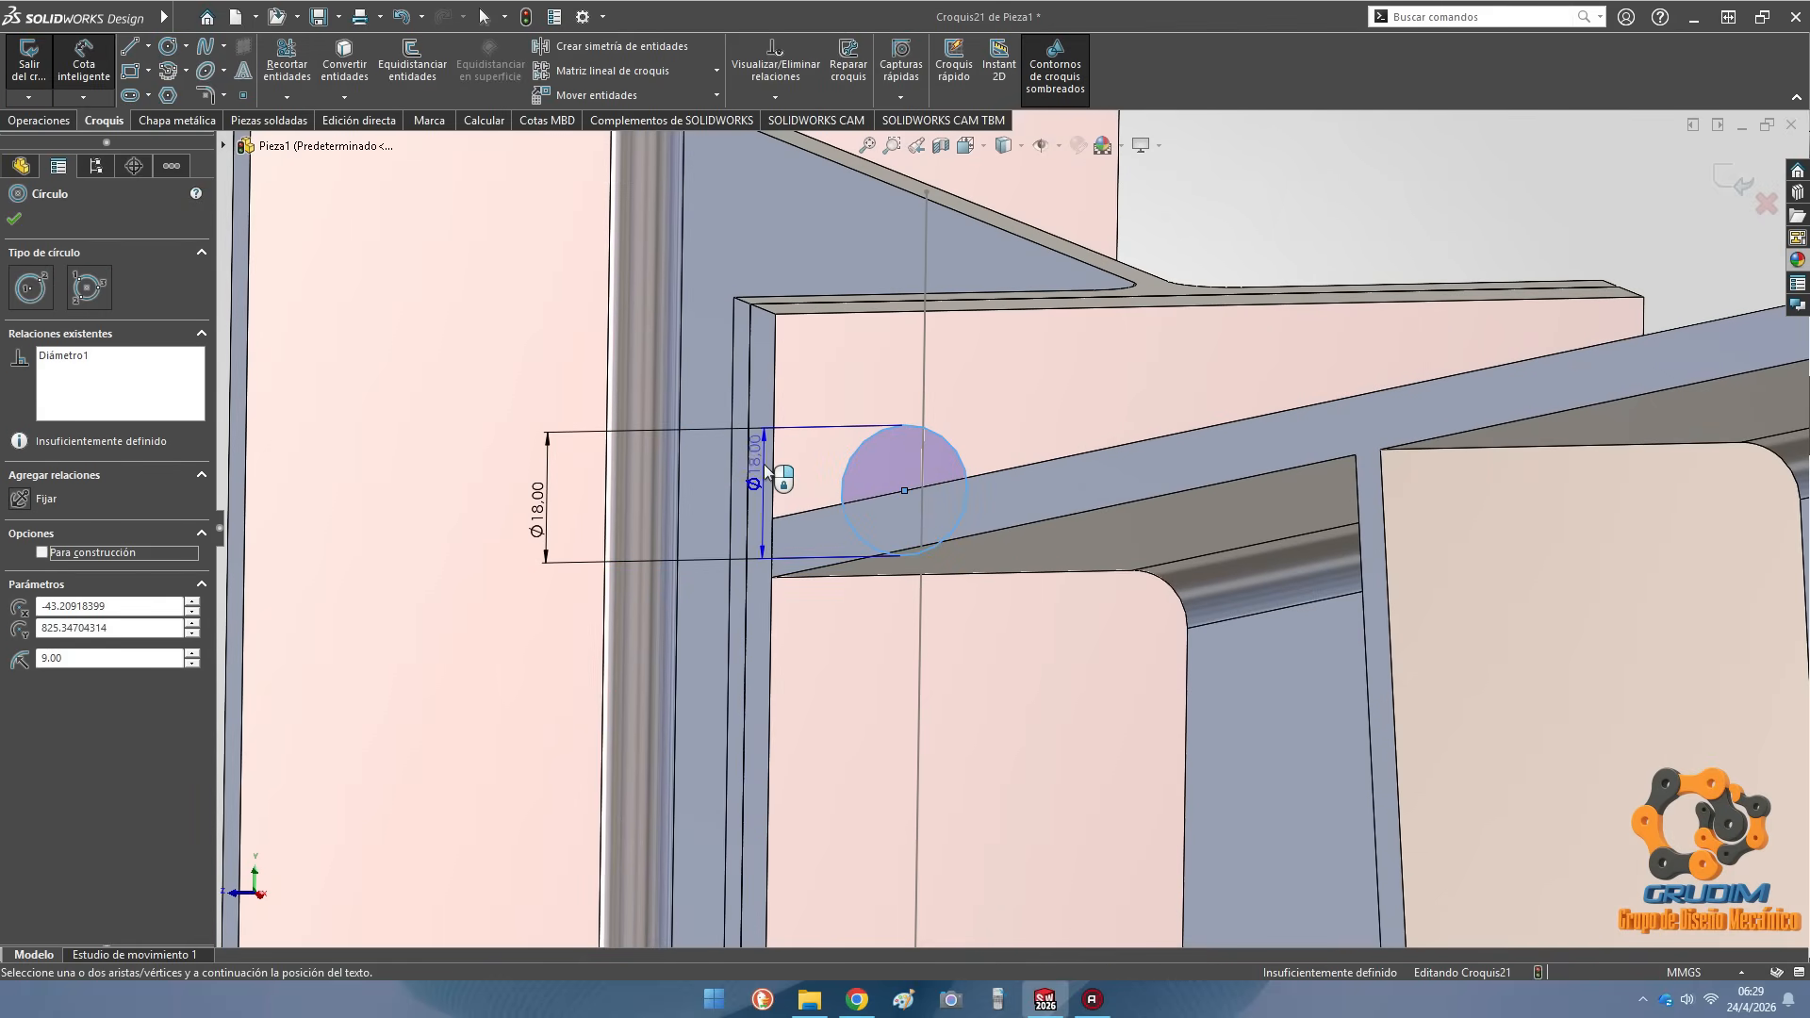
{"action": "left_click", "coordinate": [769, 466]}
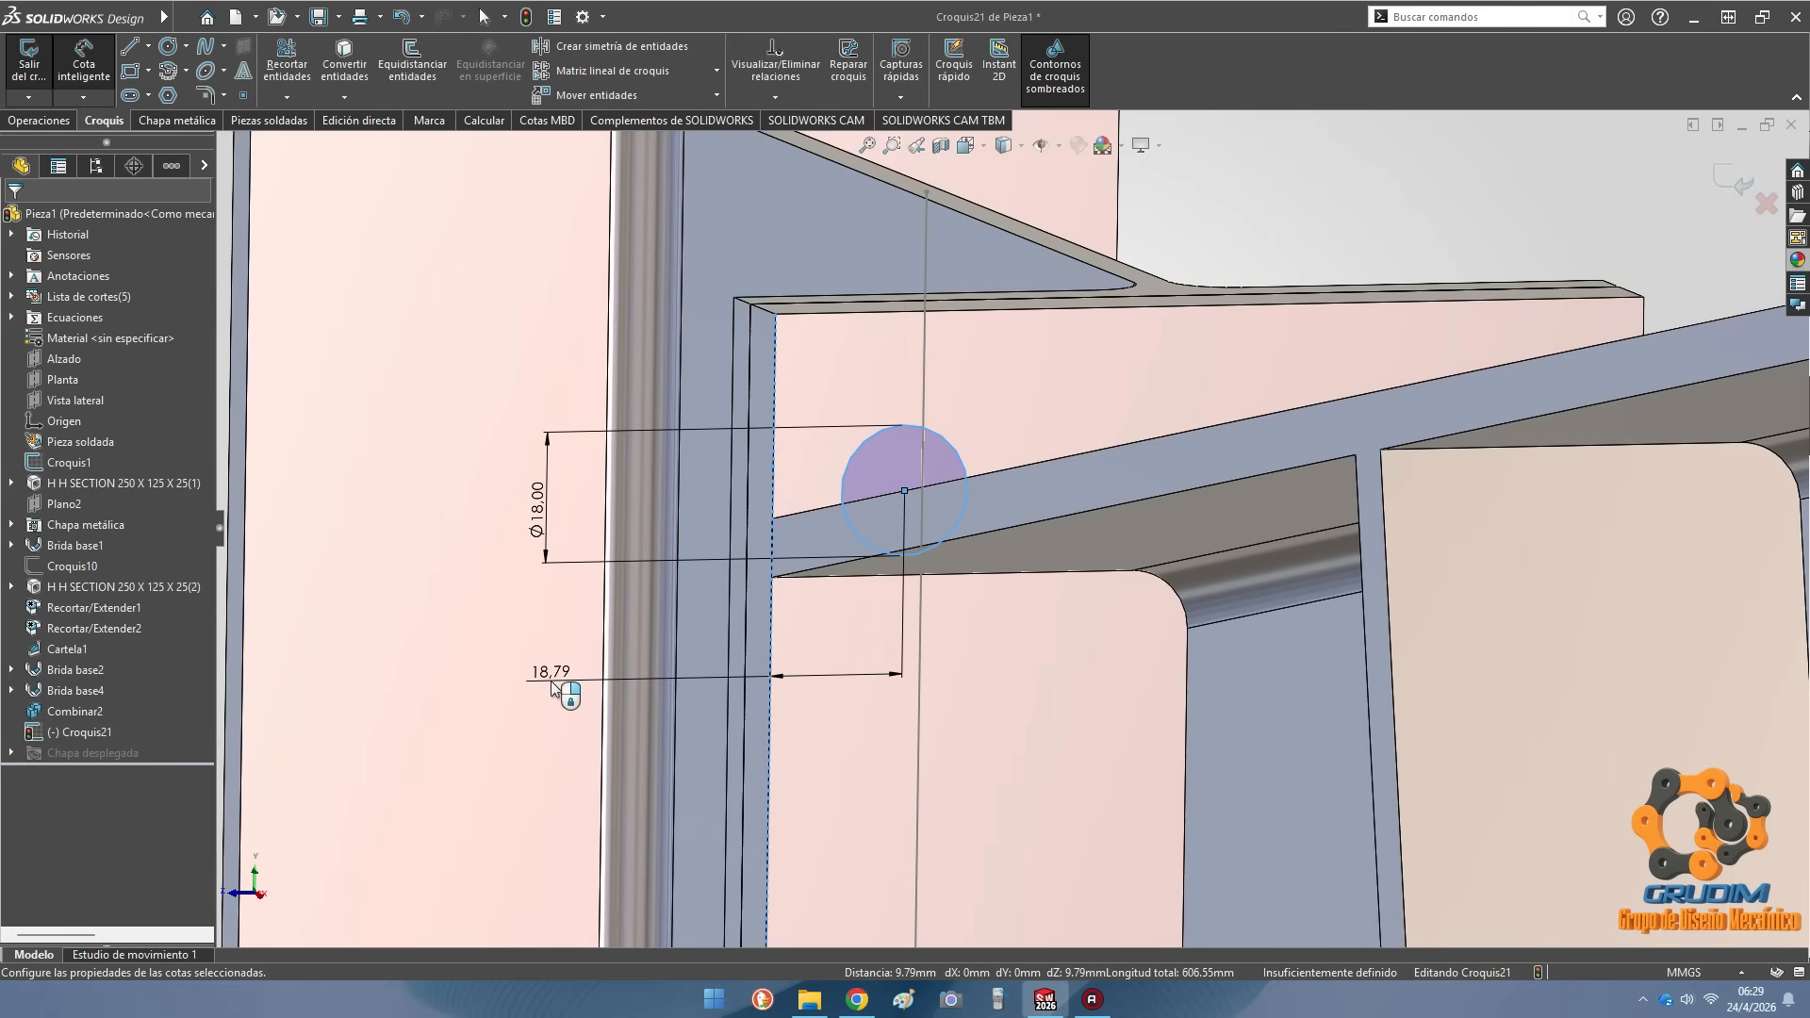
{"action": "left_click", "coordinate": [551, 685]}
{"action": "key", "text": "Return"}
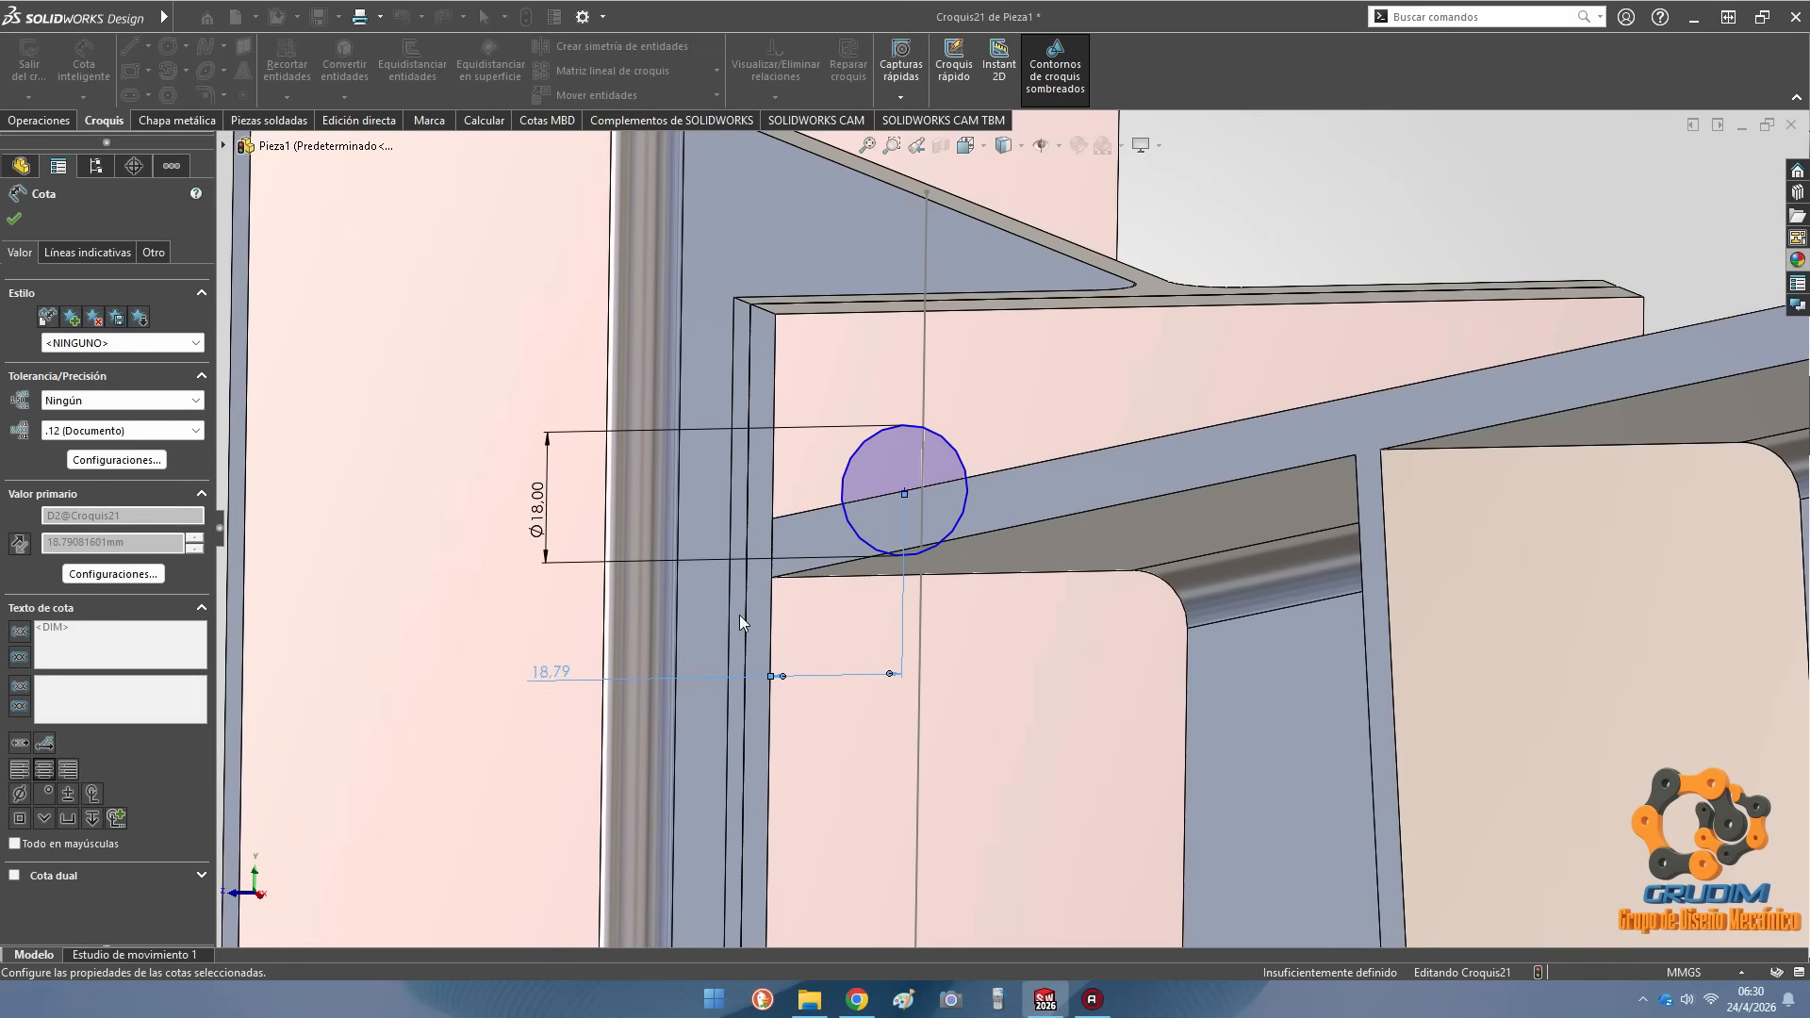
Dimension the circle's vertical distance from the end plate's top edge as 15 mm
{"action": "left_click", "coordinate": [850, 454]}
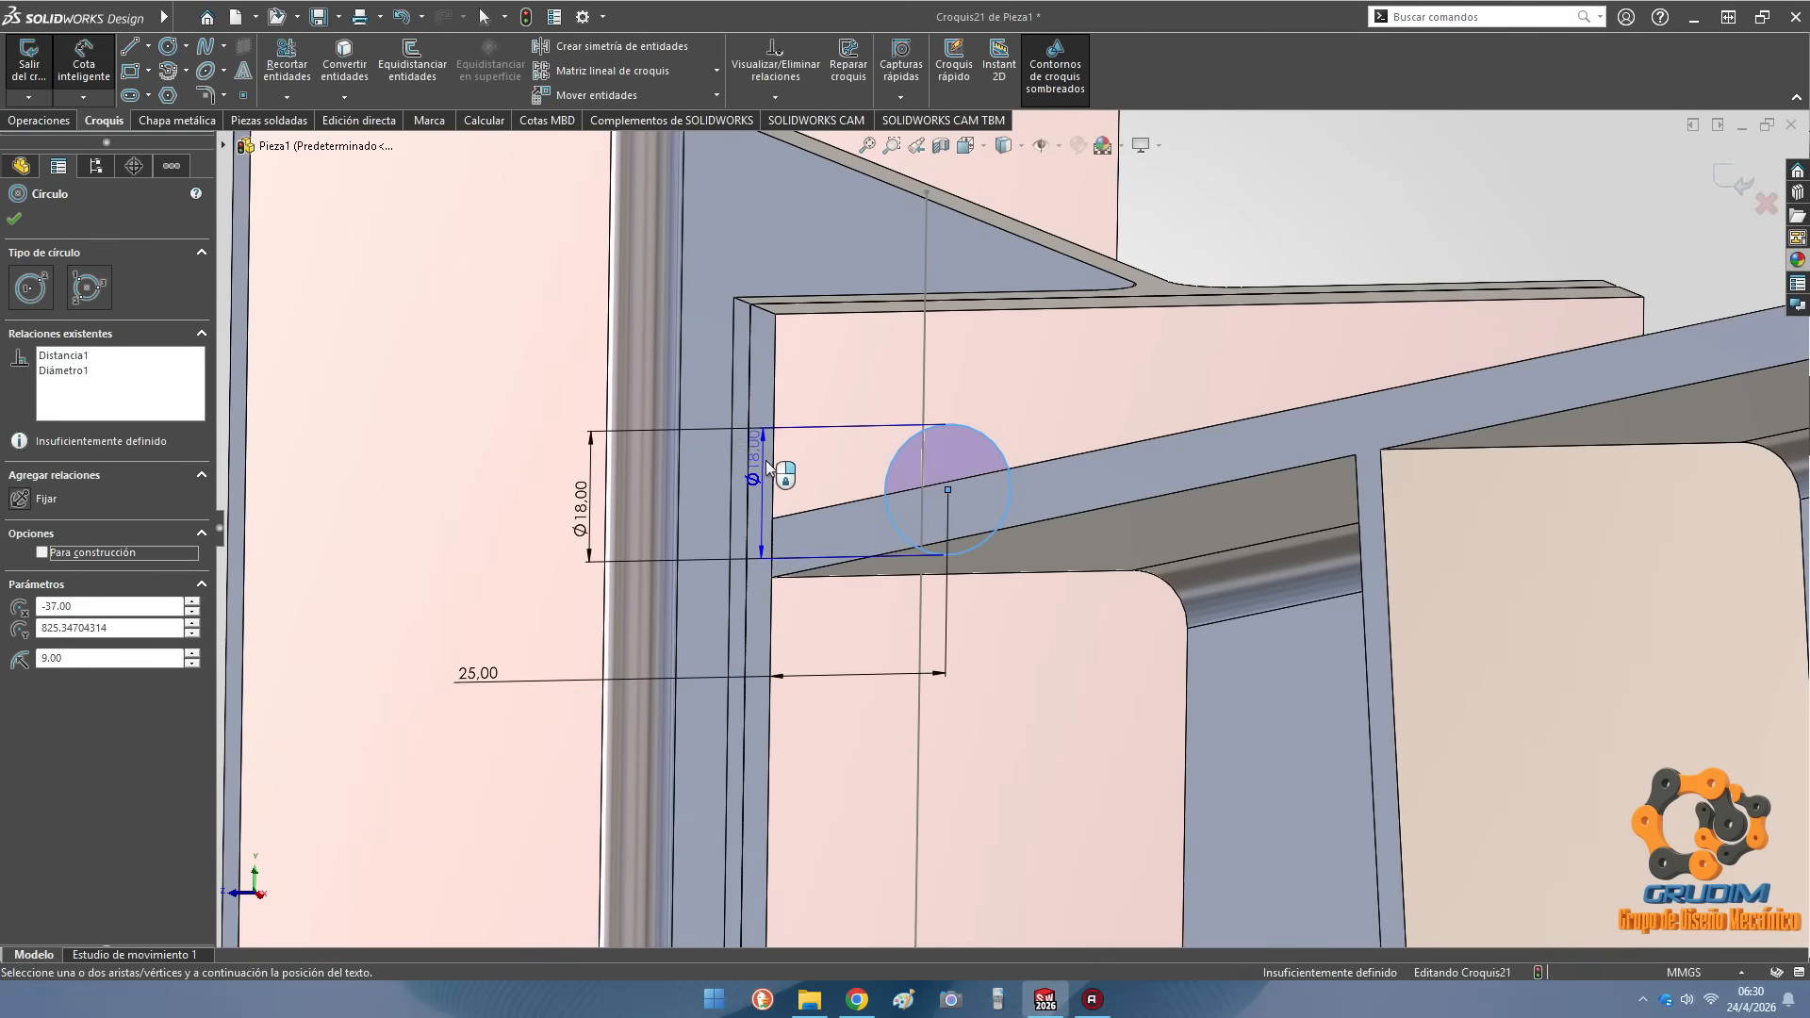
{"action": "left_click", "coordinate": [874, 313]}
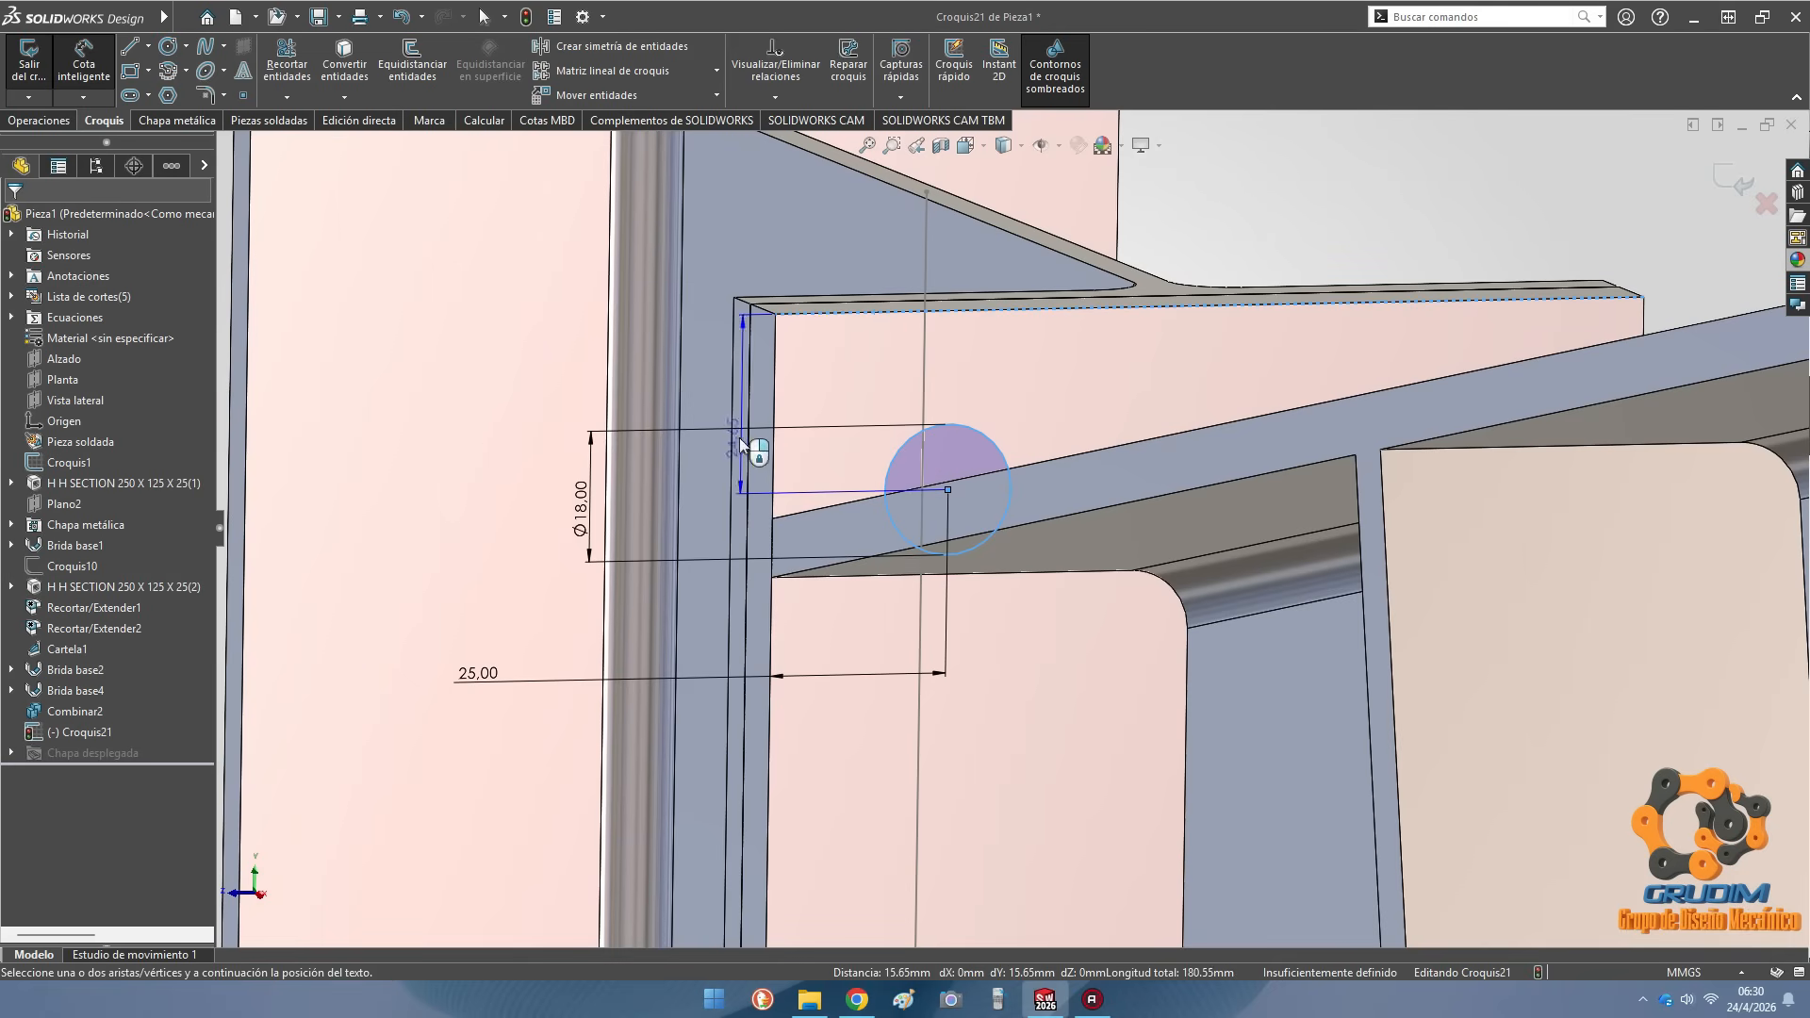
{"action": "left_click", "coordinate": [506, 415]}
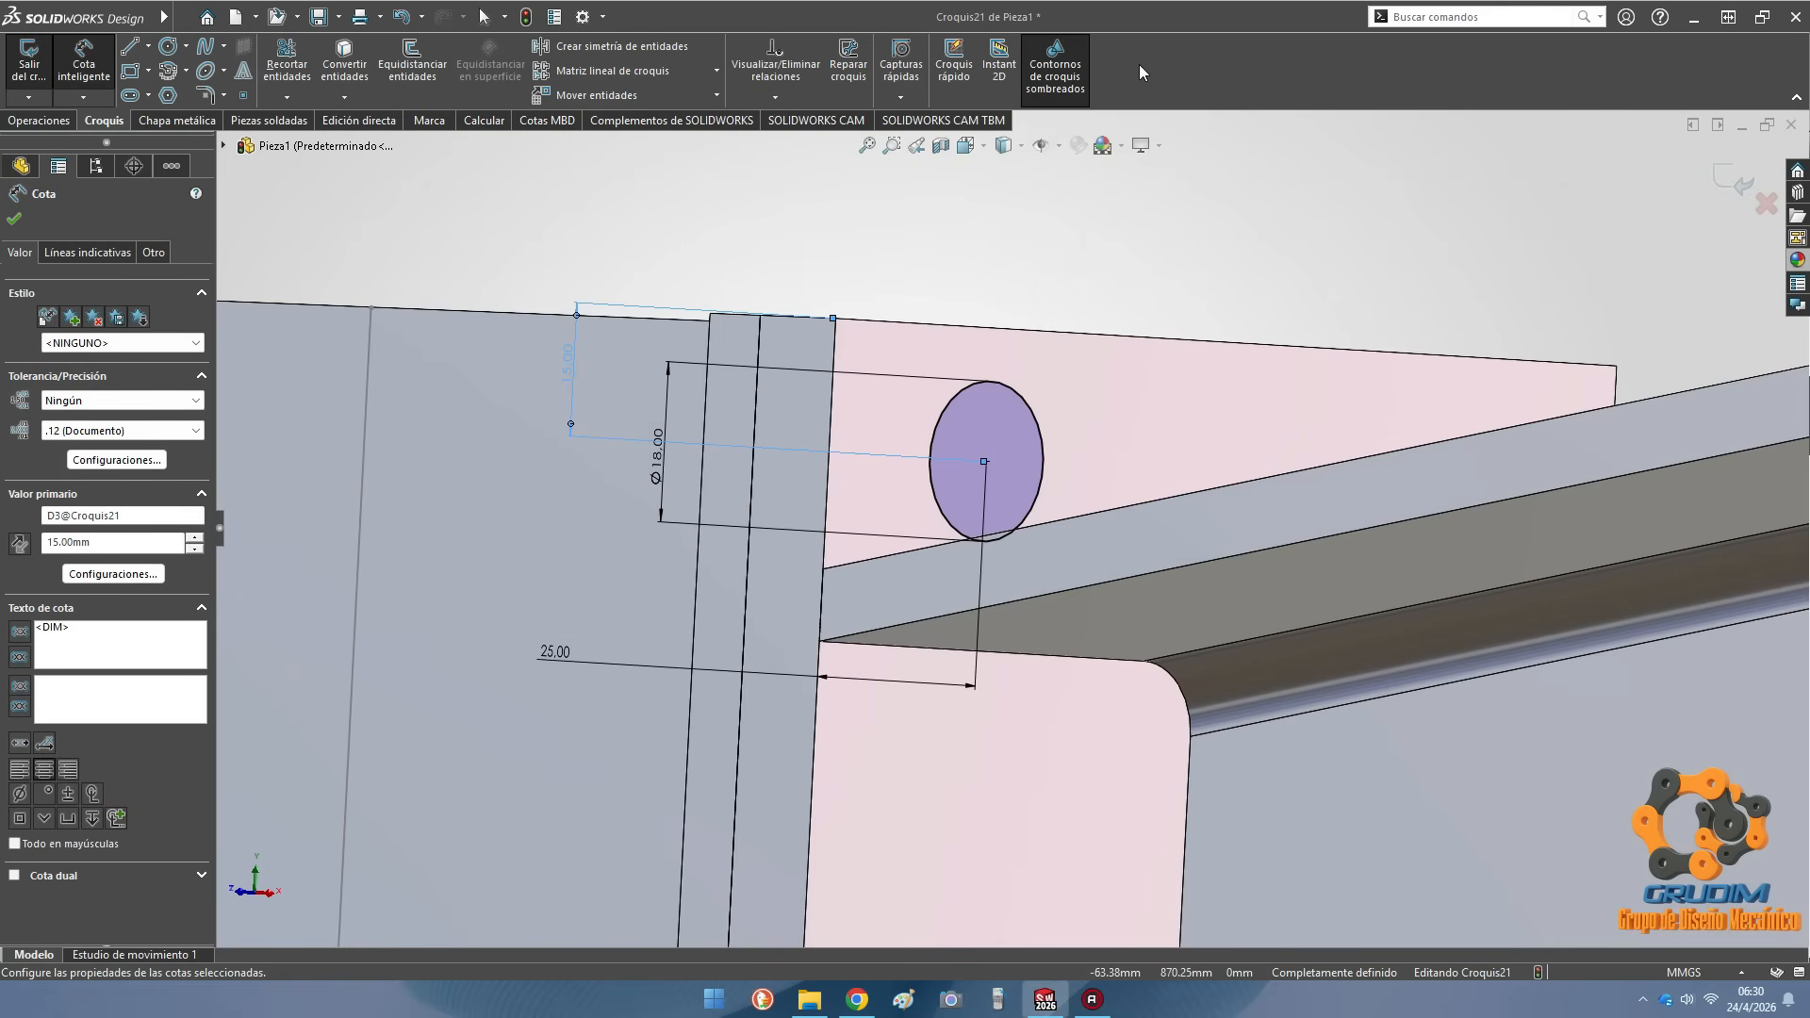
{"action": "left_click", "coordinate": [1056, 67]}
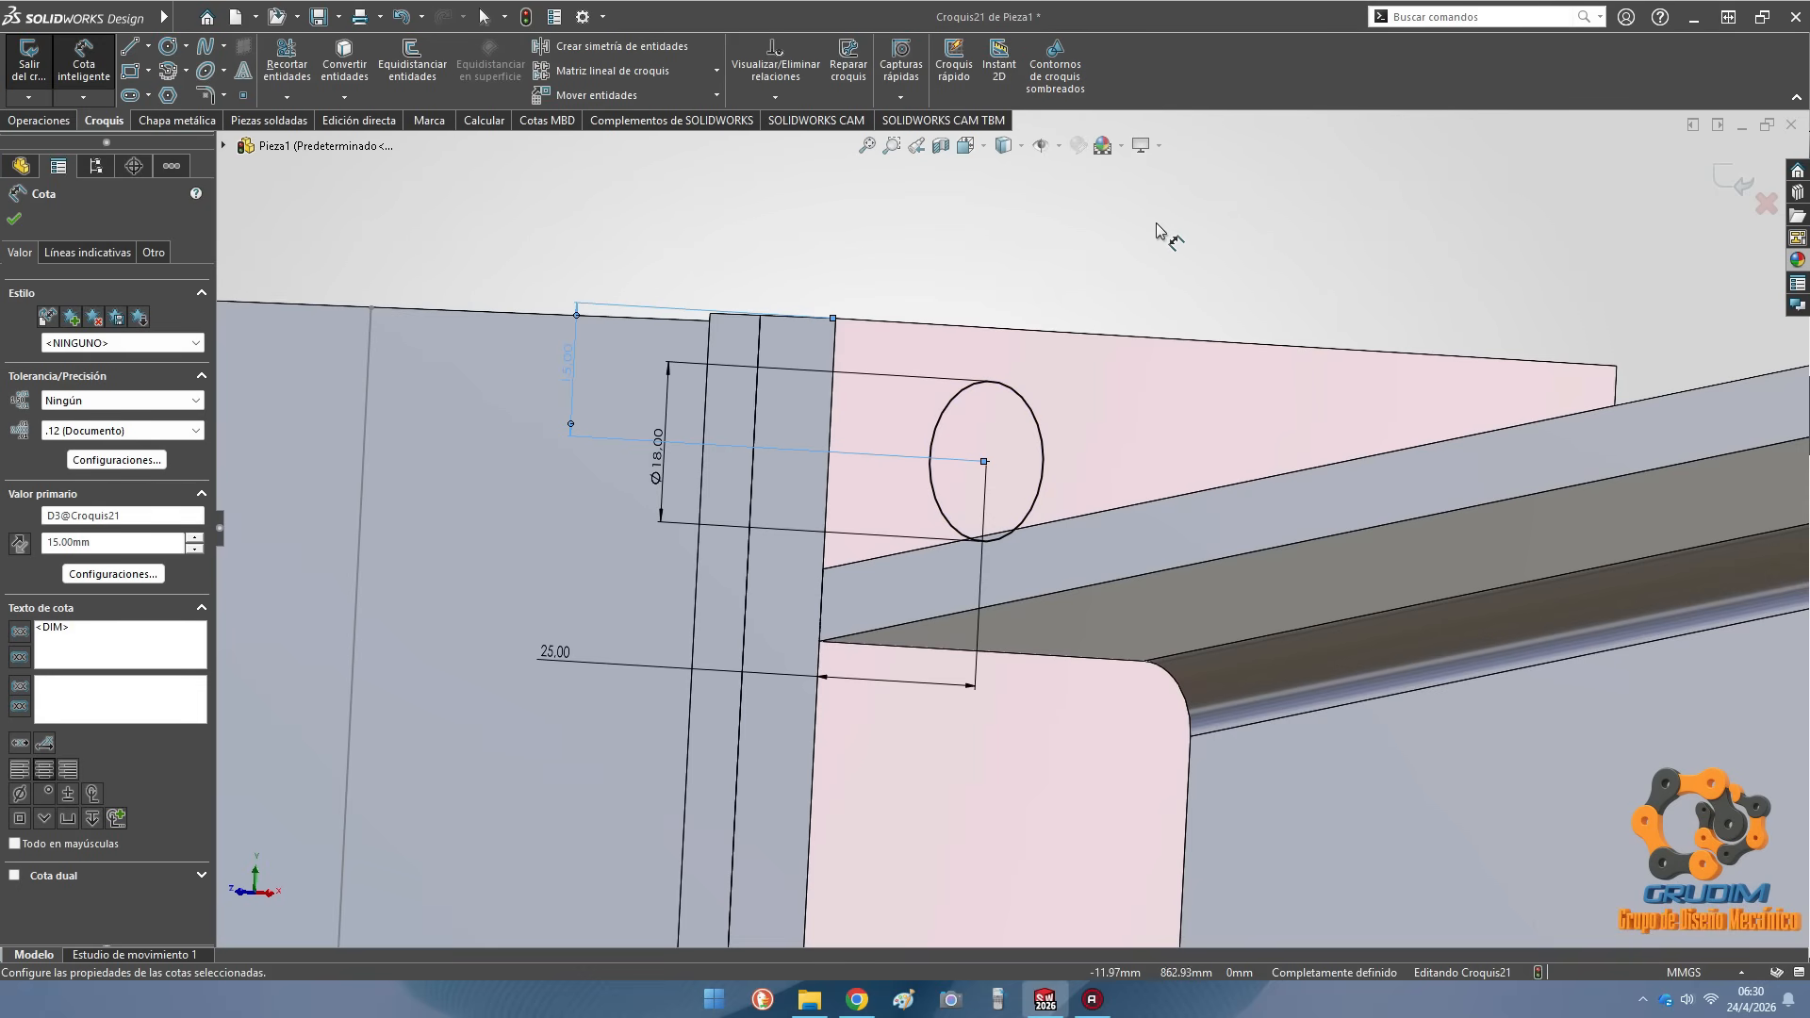
{"action": "left_click", "coordinate": [1070, 68]}
{"action": "left_click", "coordinate": [1014, 232]}
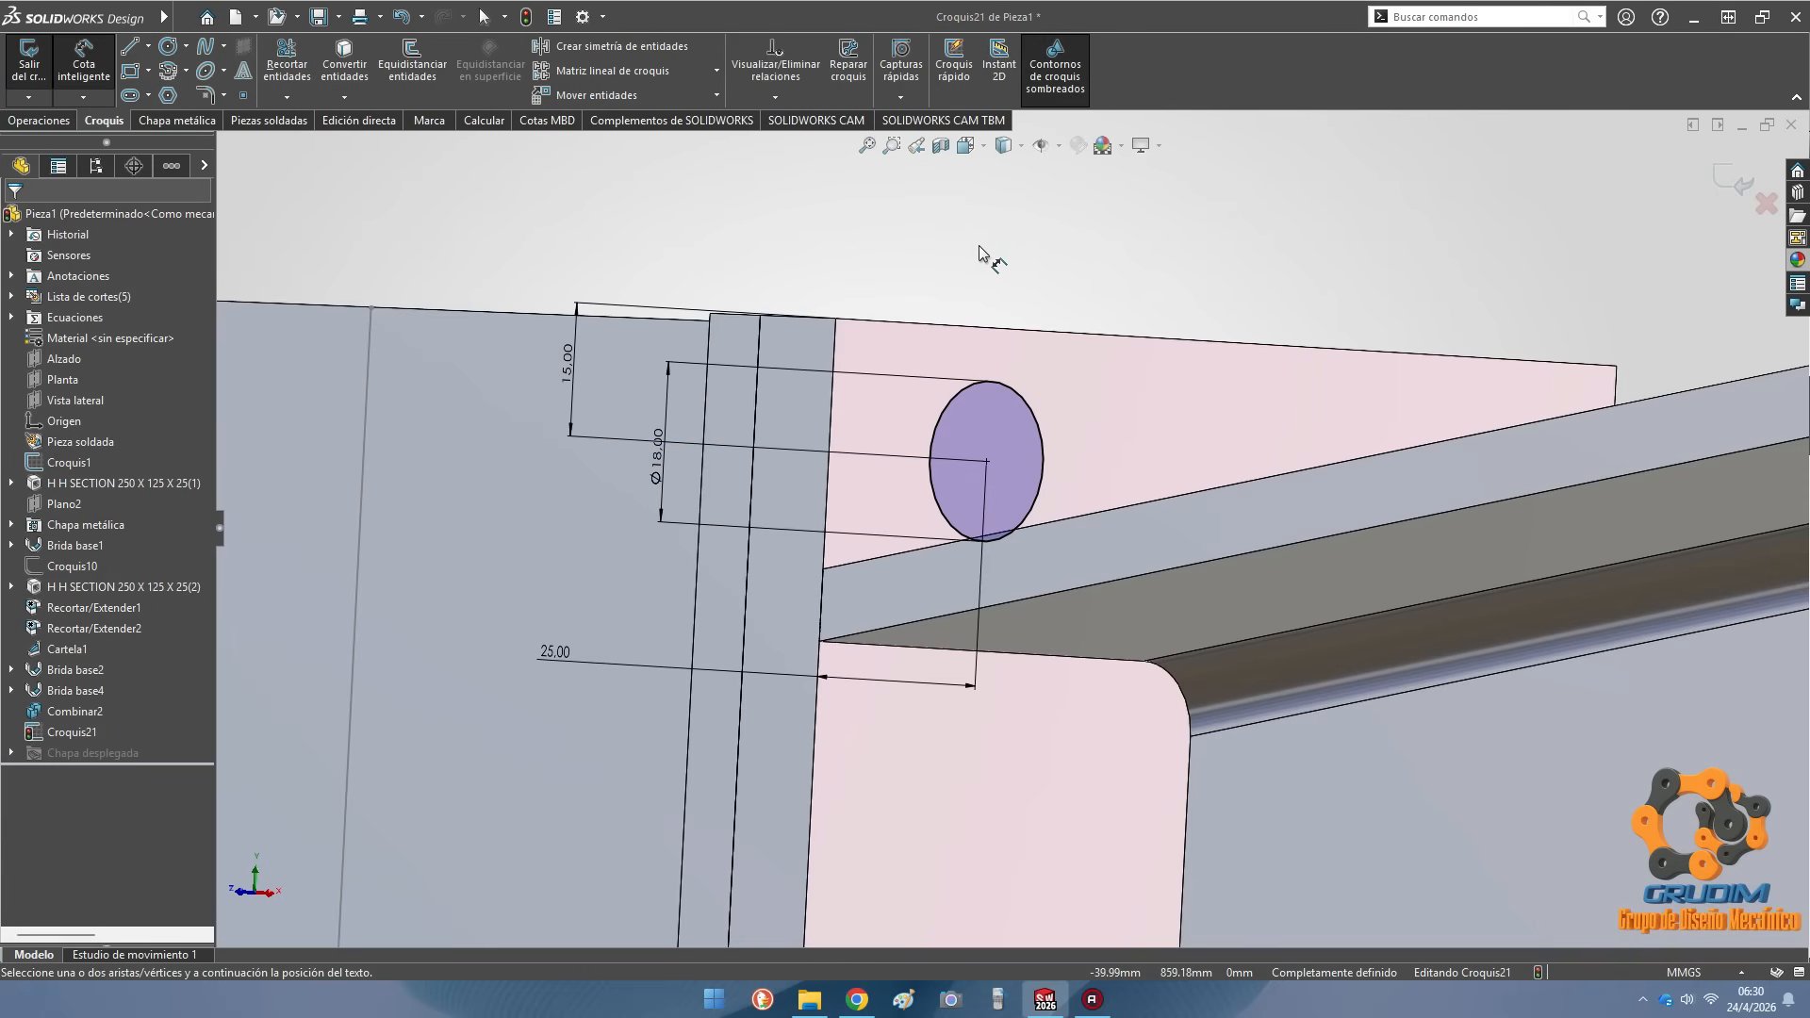
{"action": "key", "text": "Escape"}
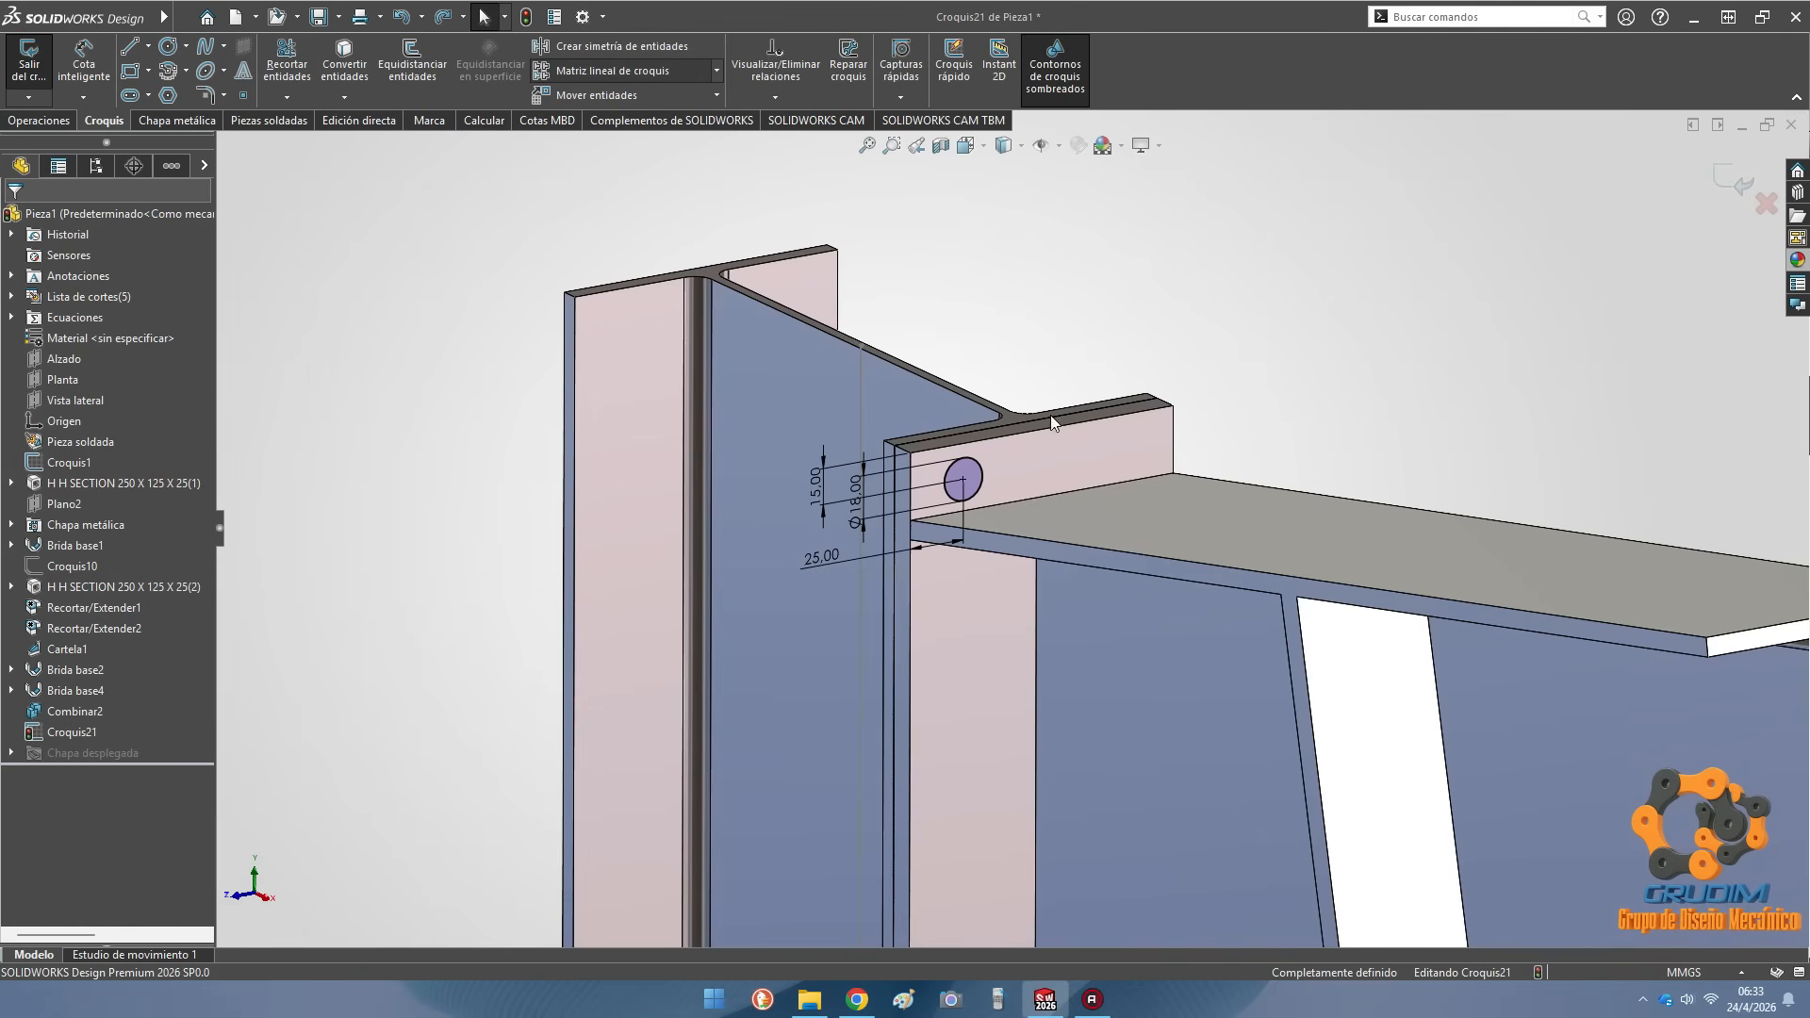
Set up a linear sketch pattern of the 18 mm circle with one instance along X and 8 instances downward along Y at 70 mm spacing
{"action": "left_click", "coordinate": [969, 492]}
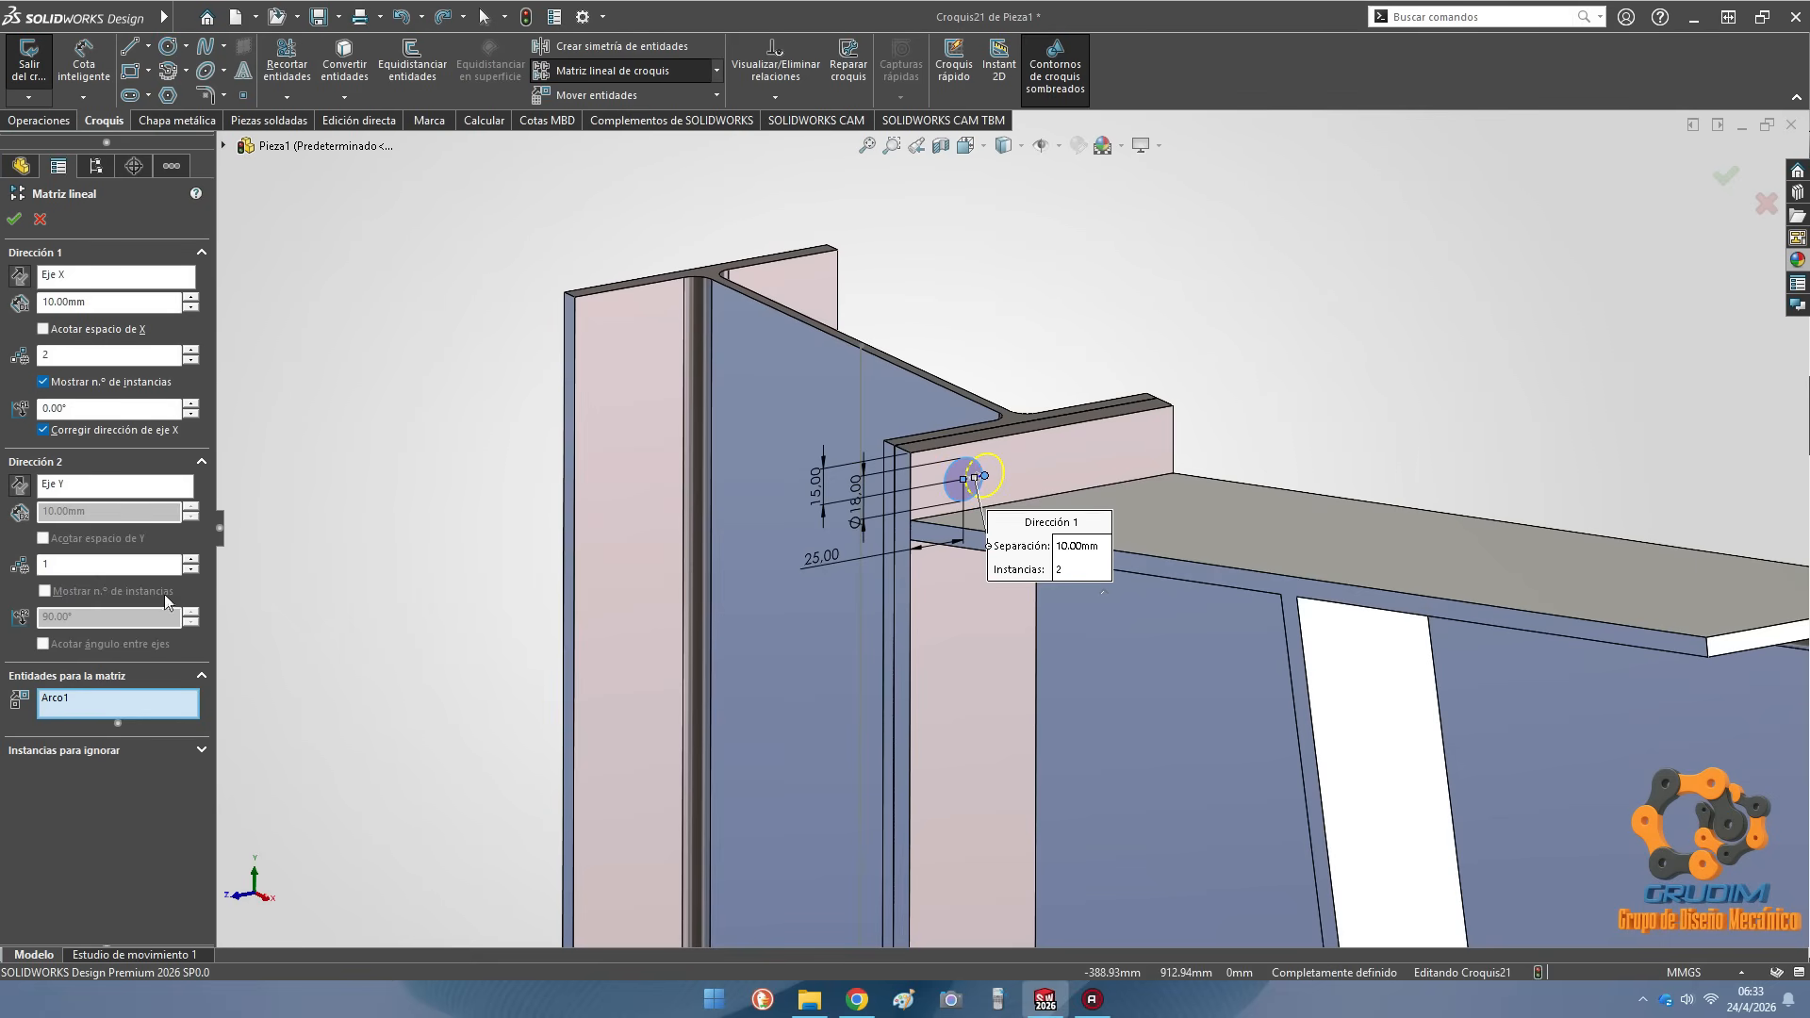
{"action": "left_click", "coordinate": [57, 486]}
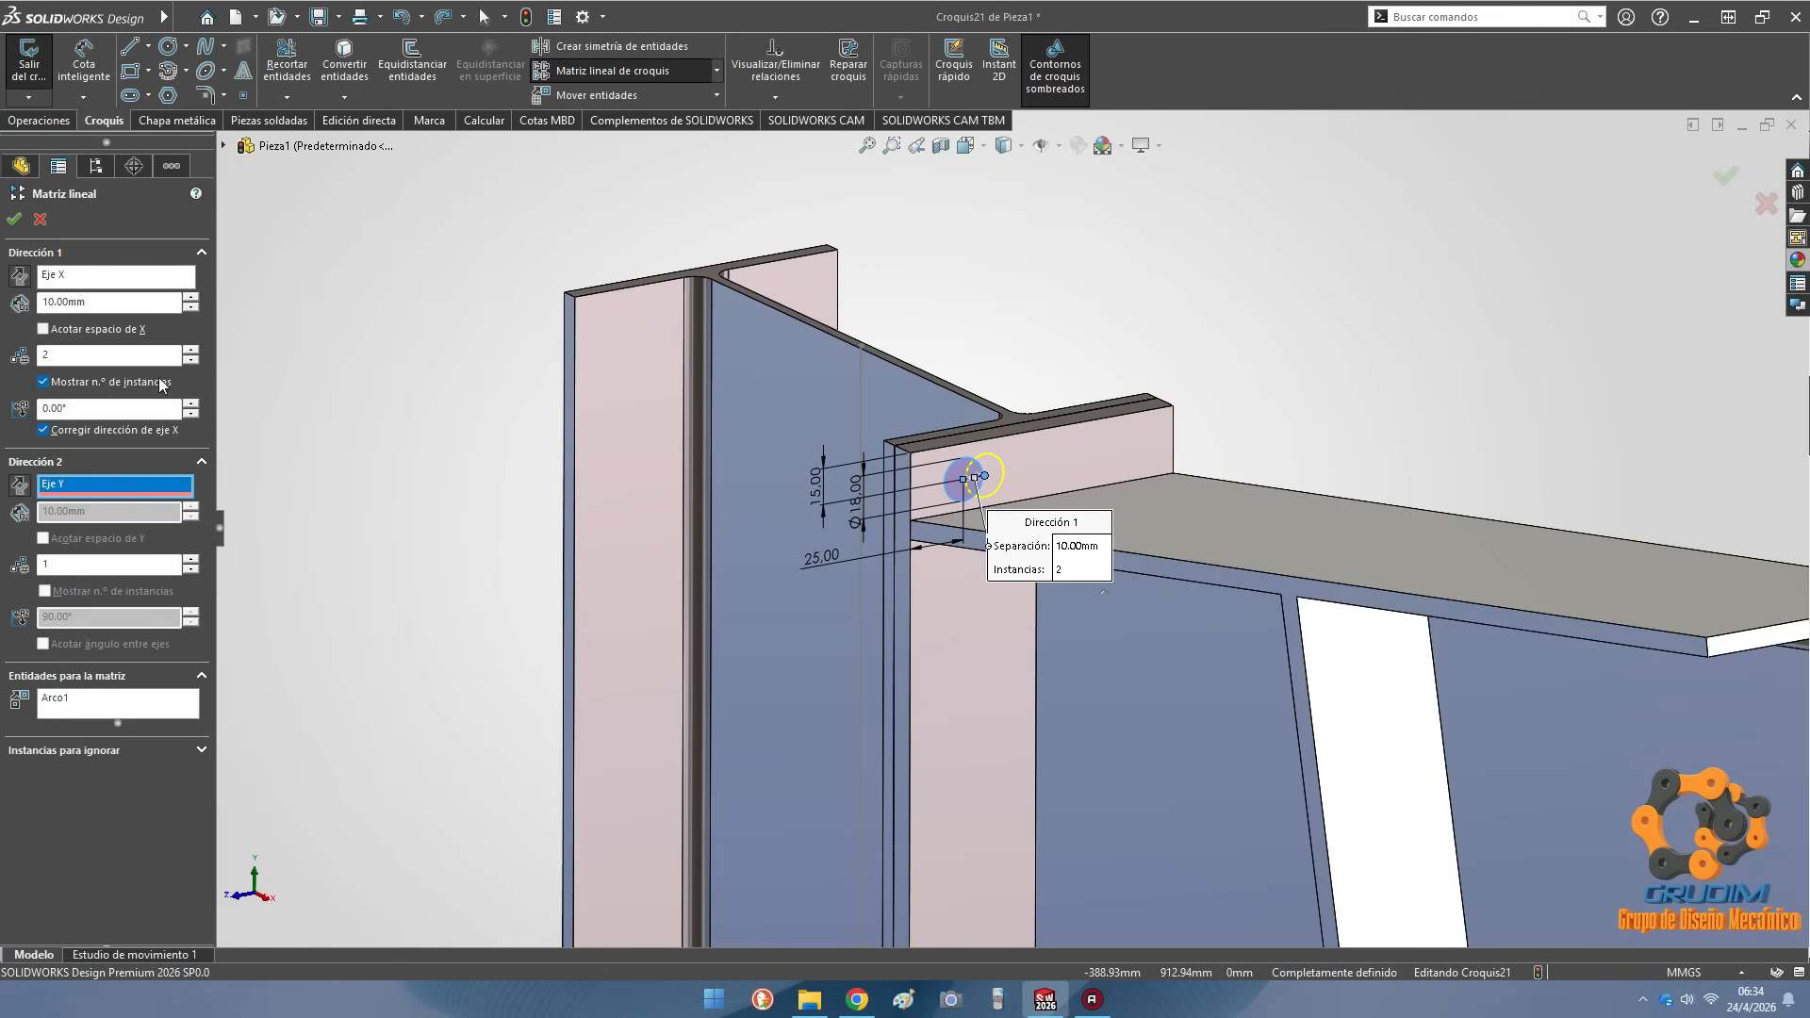
{"action": "left_click", "coordinate": [191, 361]}
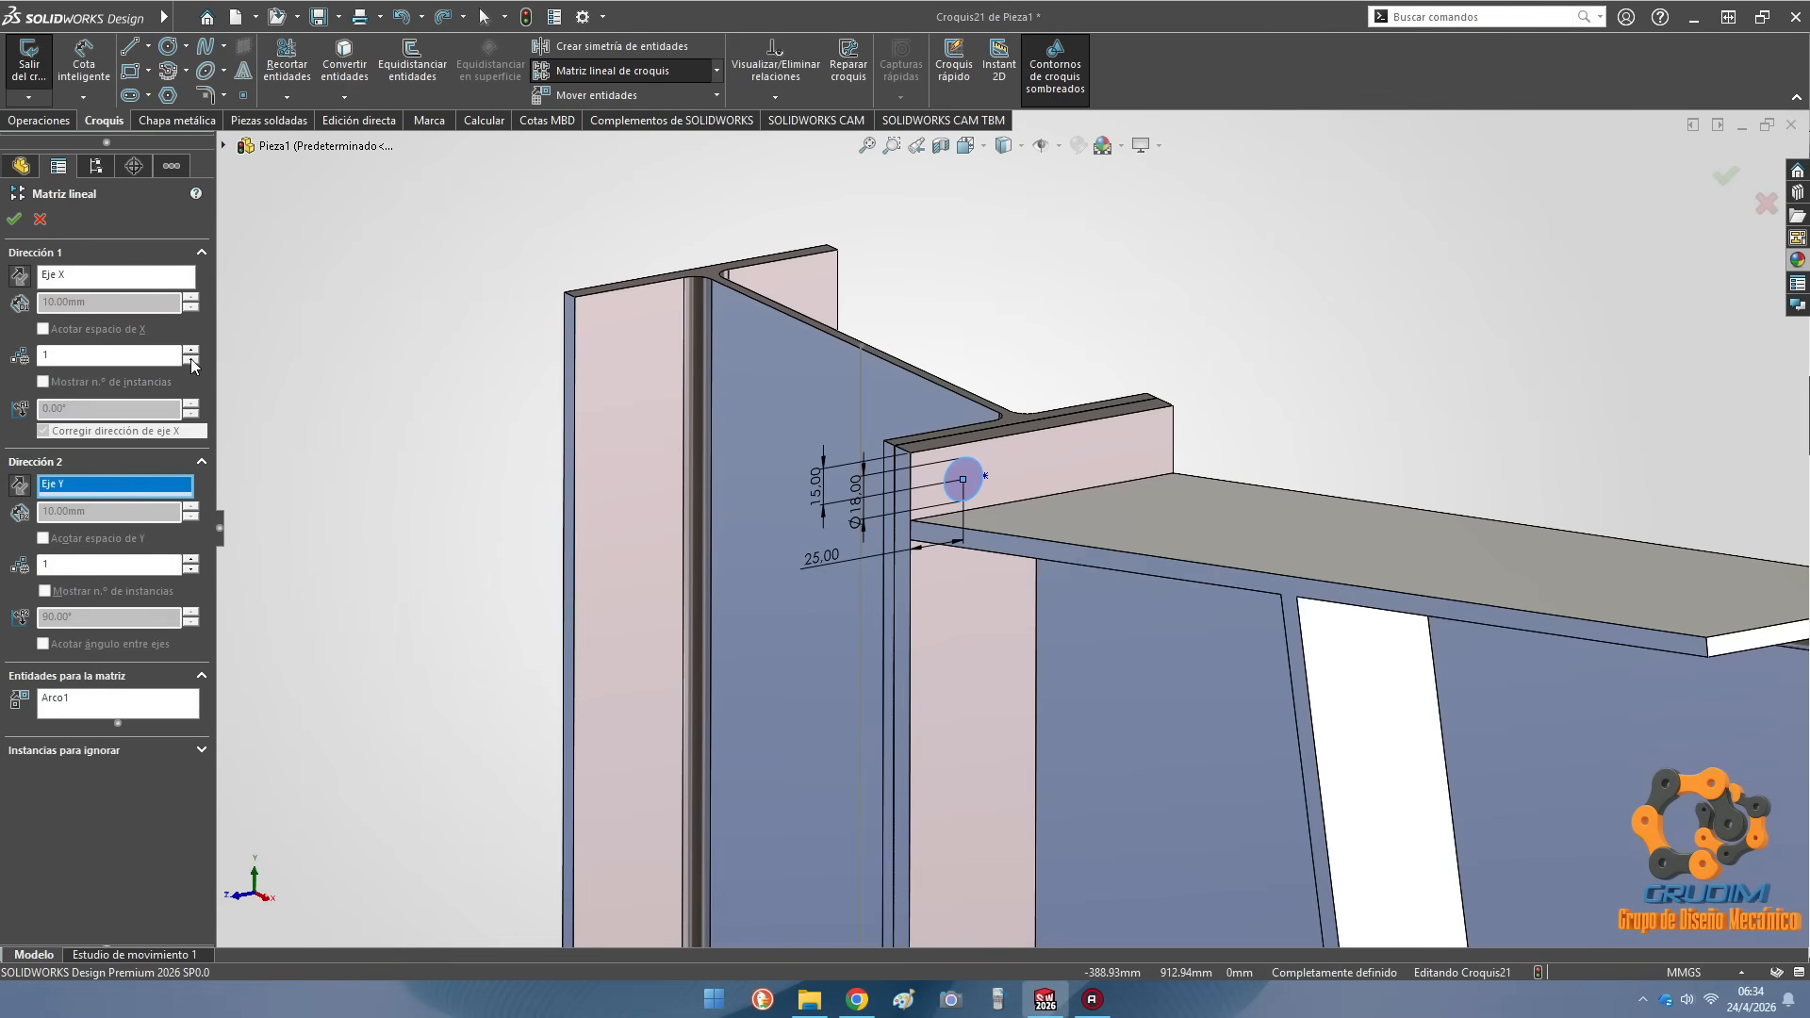
{"action": "left_click", "coordinate": [190, 559]}
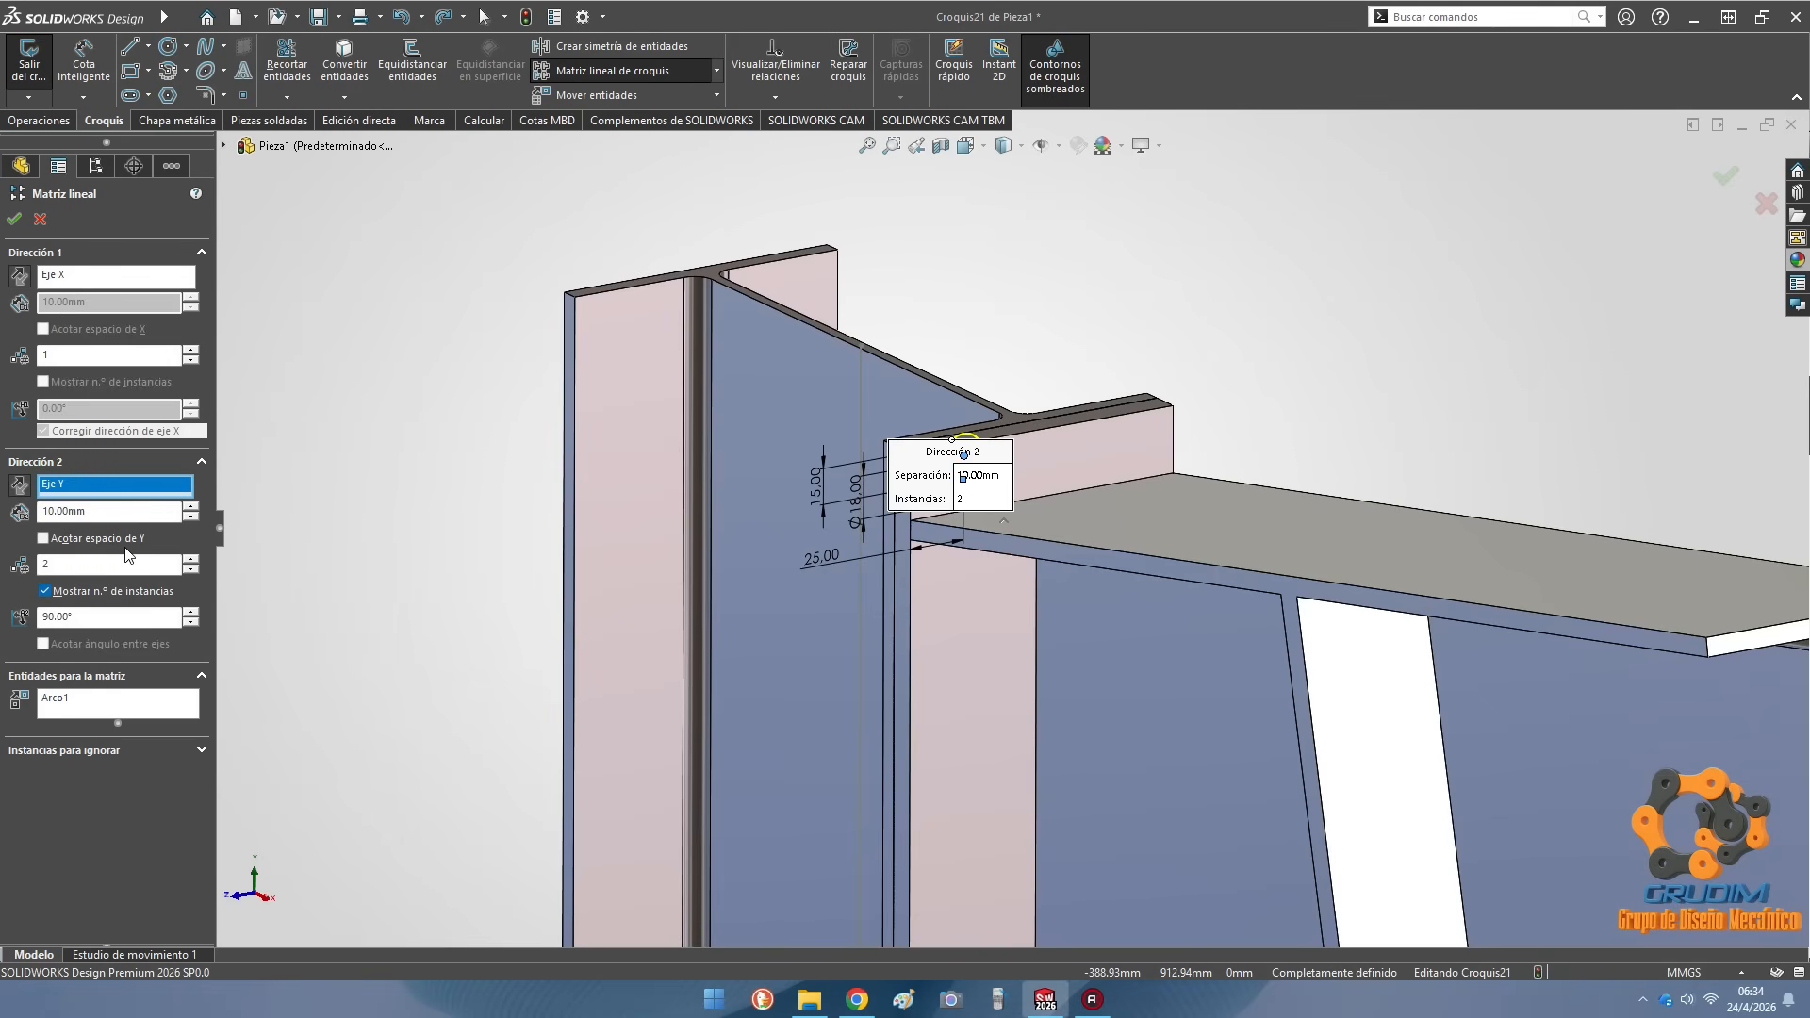
{"action": "left_click", "coordinate": [191, 559]}
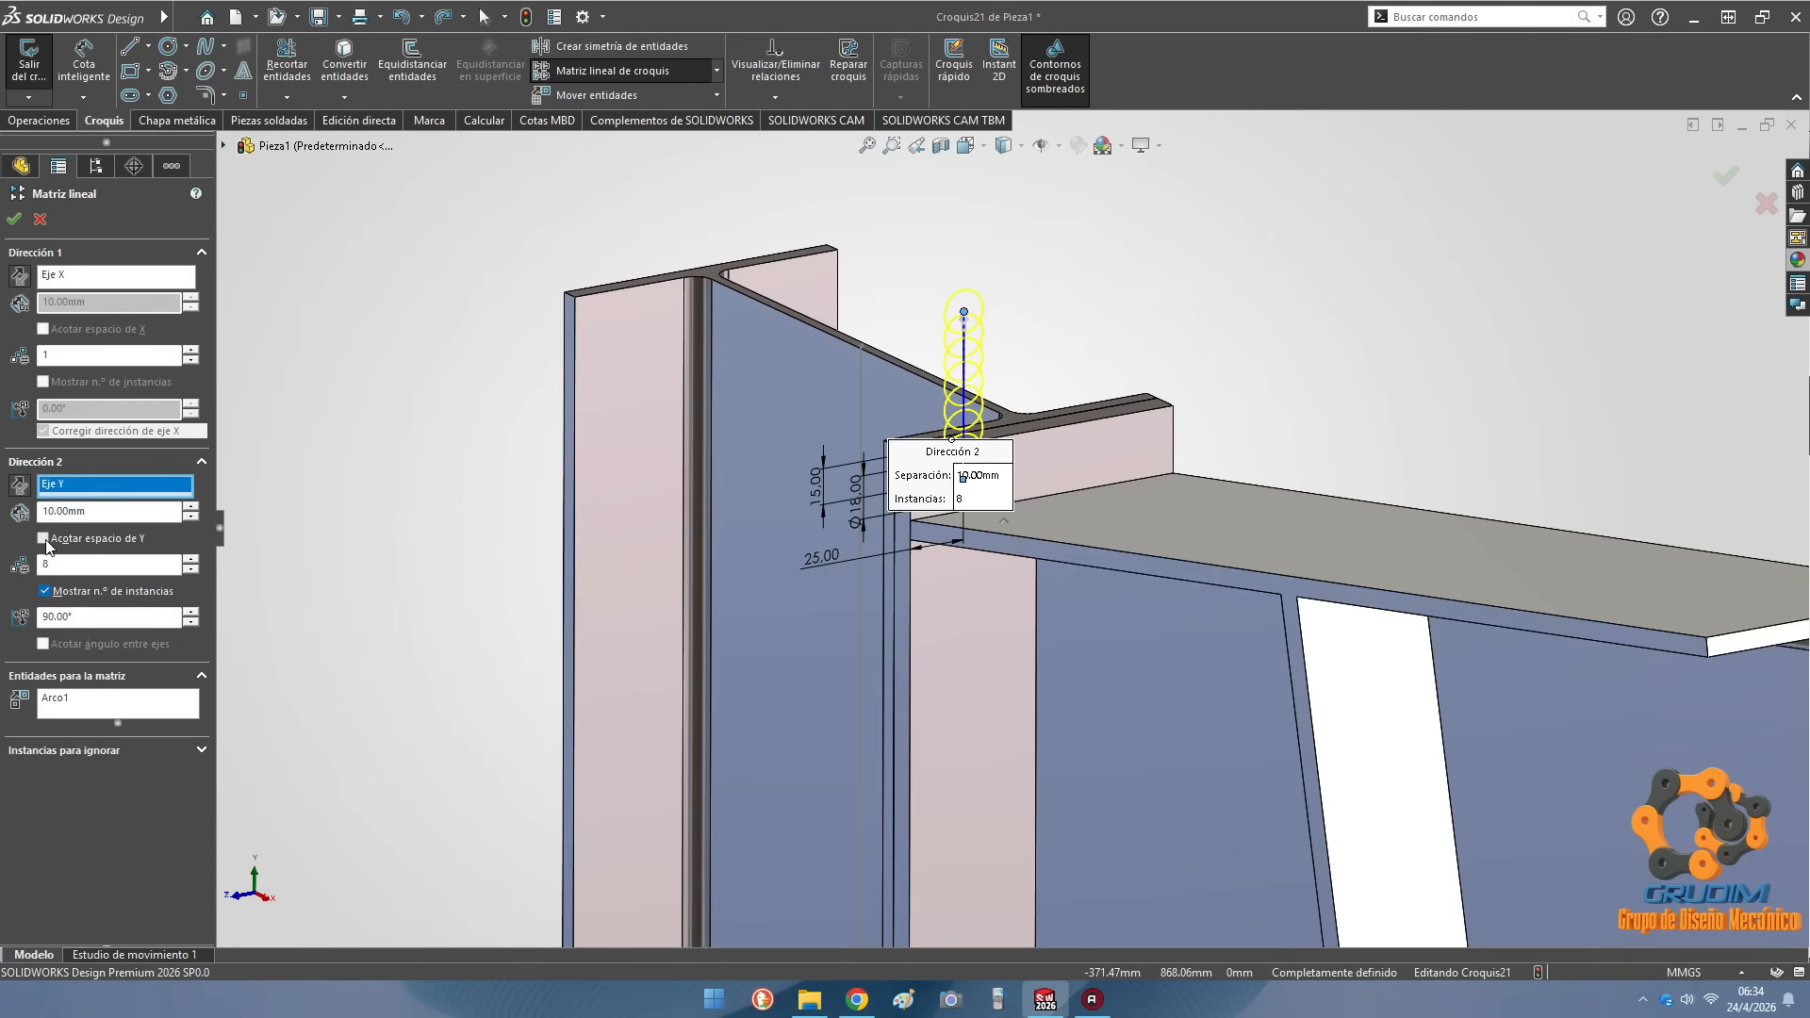
{"action": "left_click", "coordinate": [23, 486]}
{"action": "scroll", "coordinate": [975, 412], "scroll_direction": "up", "scroll_amount": 4}
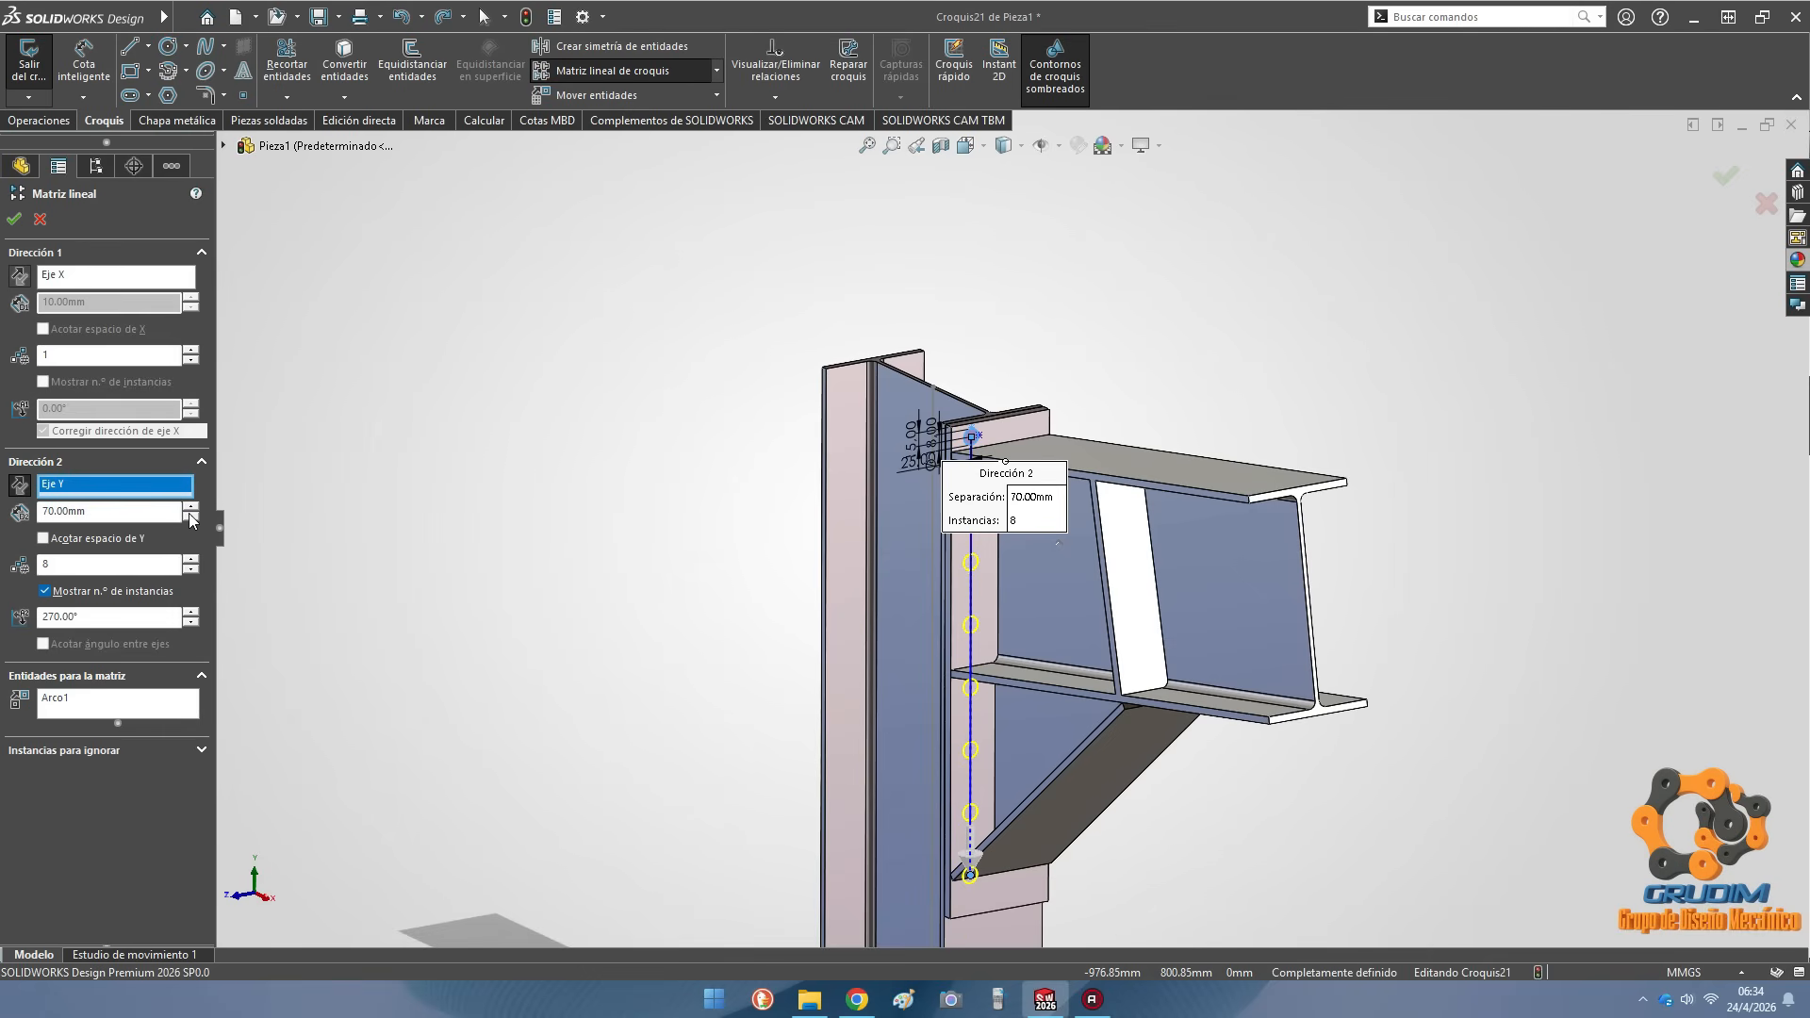
Try 75 mm and 72 mm spacings for the circle pattern, settle on 73 mm, and complete the pattern
{"action": "scroll", "coordinate": [981, 613], "scroll_direction": "down", "scroll_amount": 3}
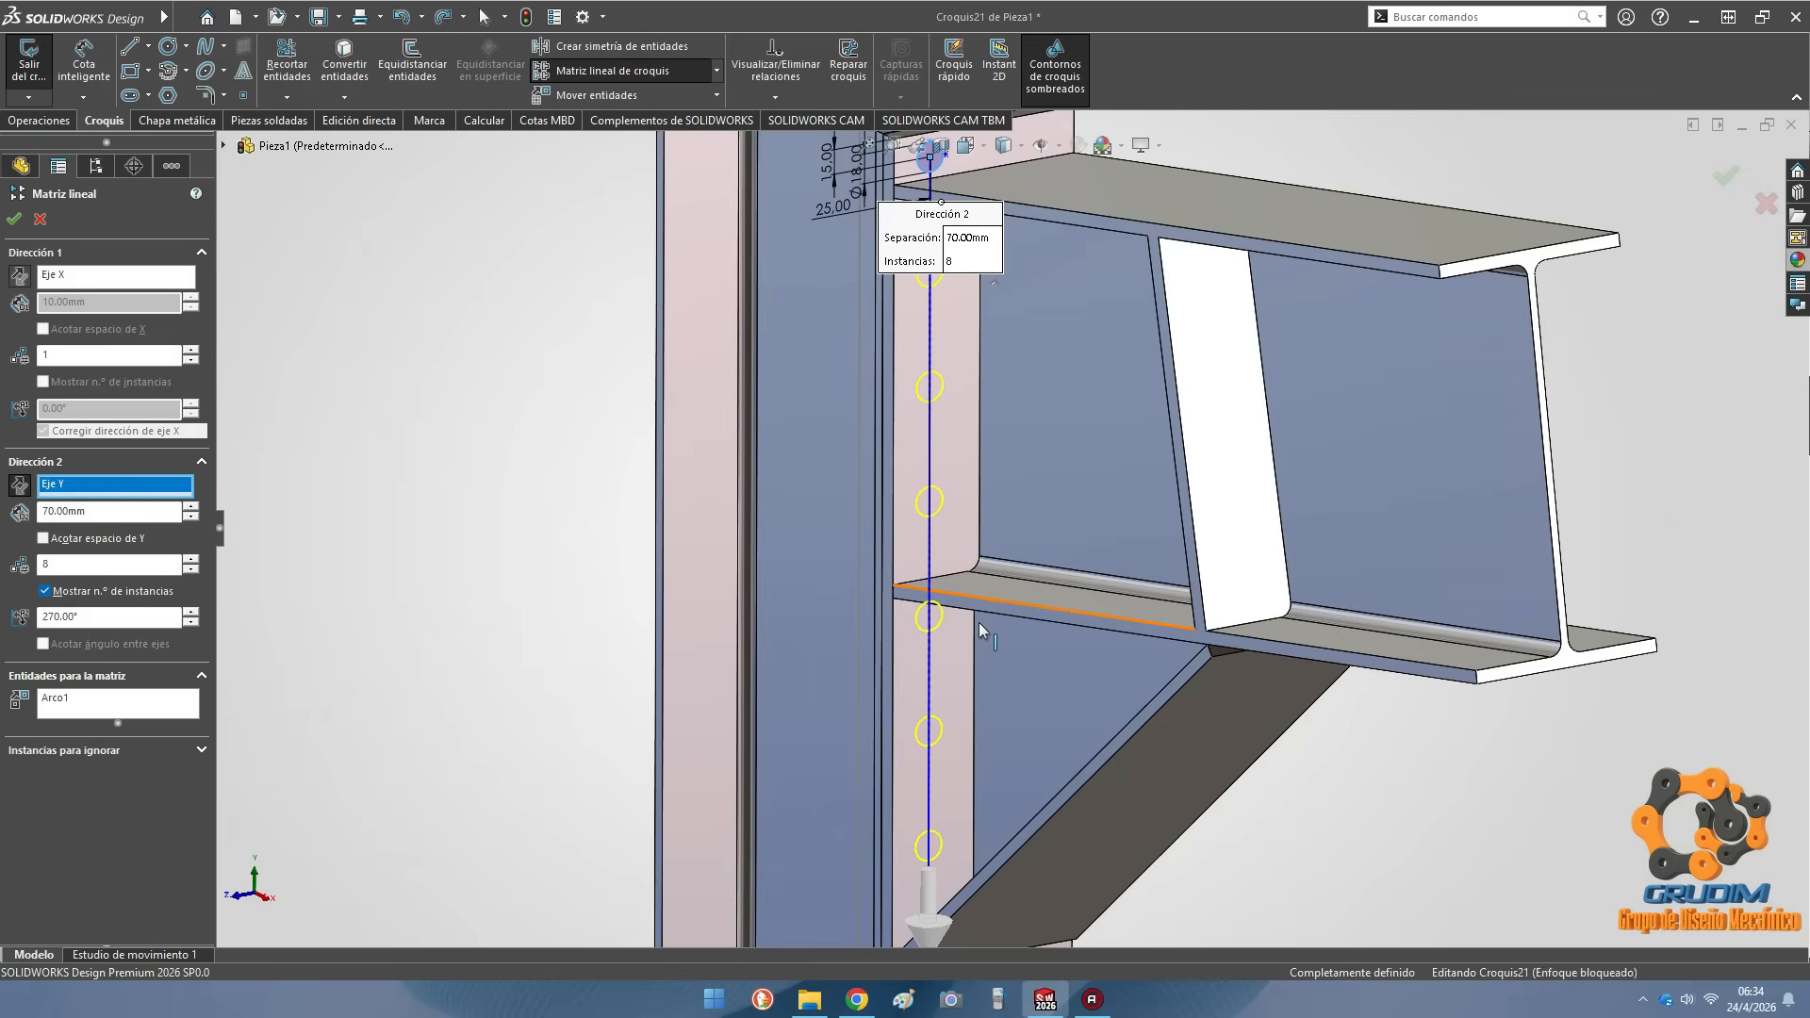
{"action": "scroll", "coordinate": [971, 632], "scroll_direction": "up", "scroll_amount": 1}
{"action": "middle_click_drag", "start_coordinate": [971, 633], "coordinate": [975, 592]}
{"action": "scroll", "coordinate": [975, 592], "scroll_direction": "down", "scroll_amount": 1}
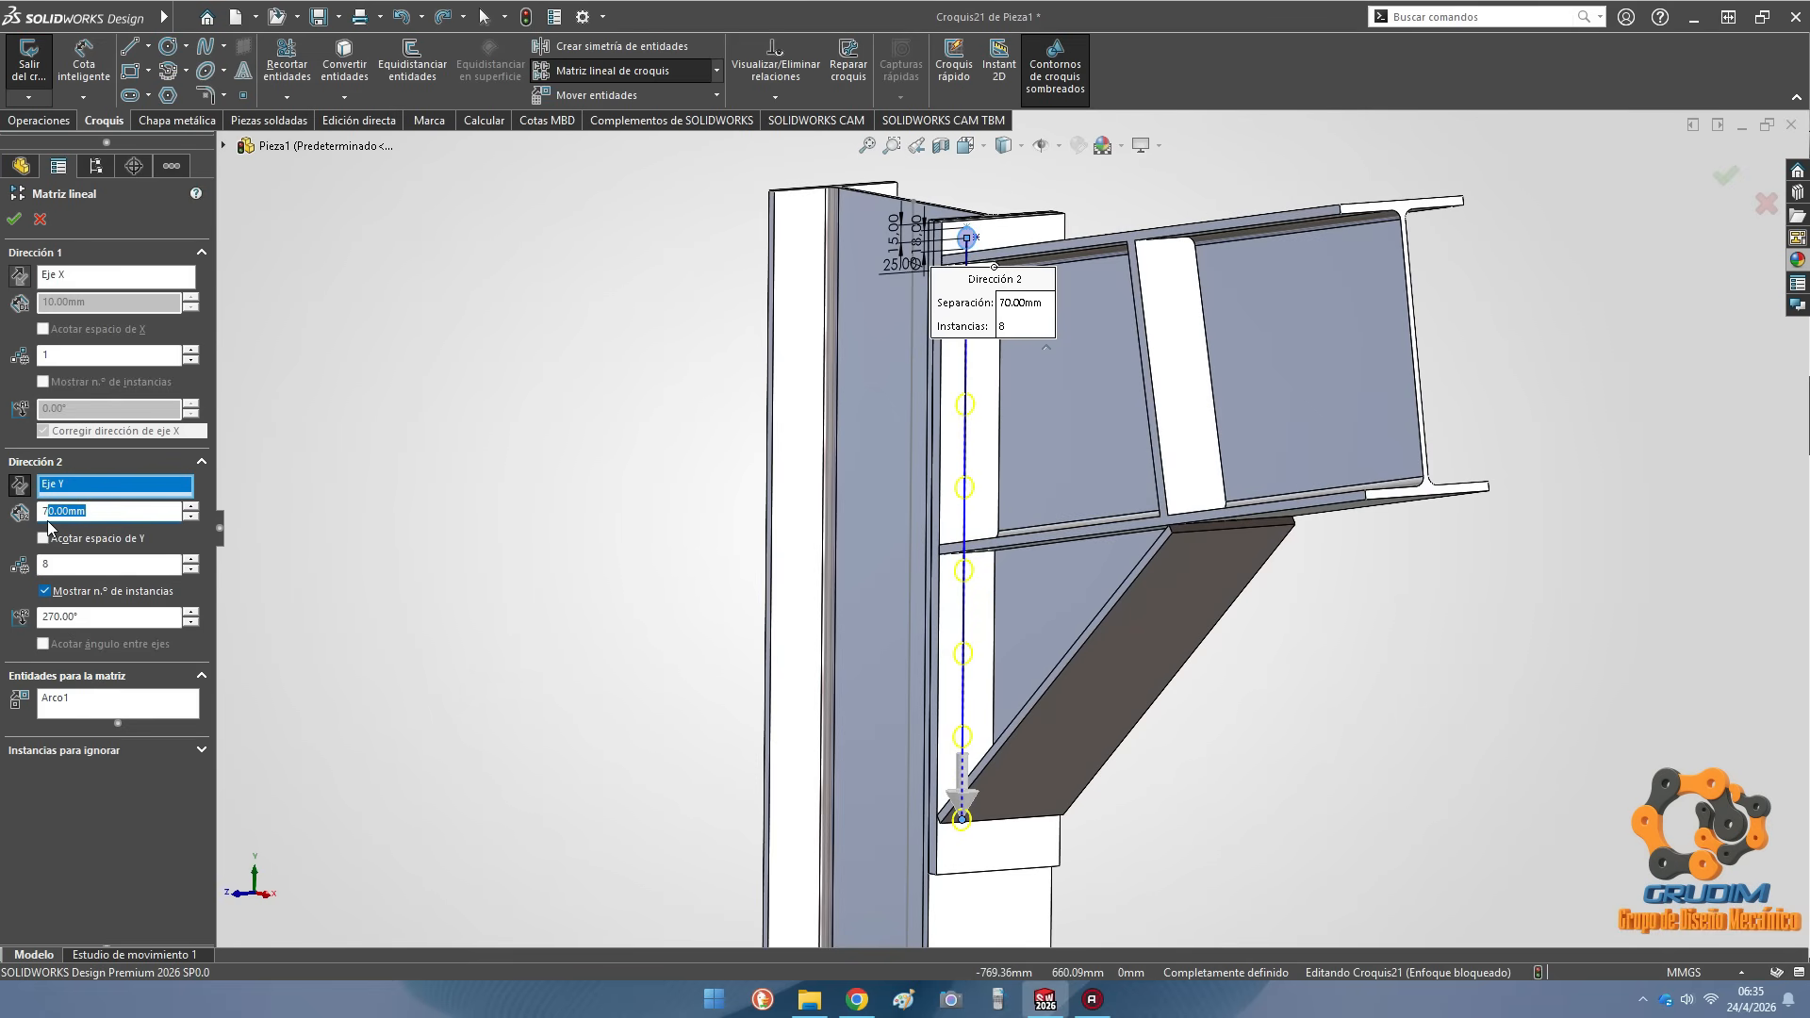
{"action": "key", "text": "Return"}
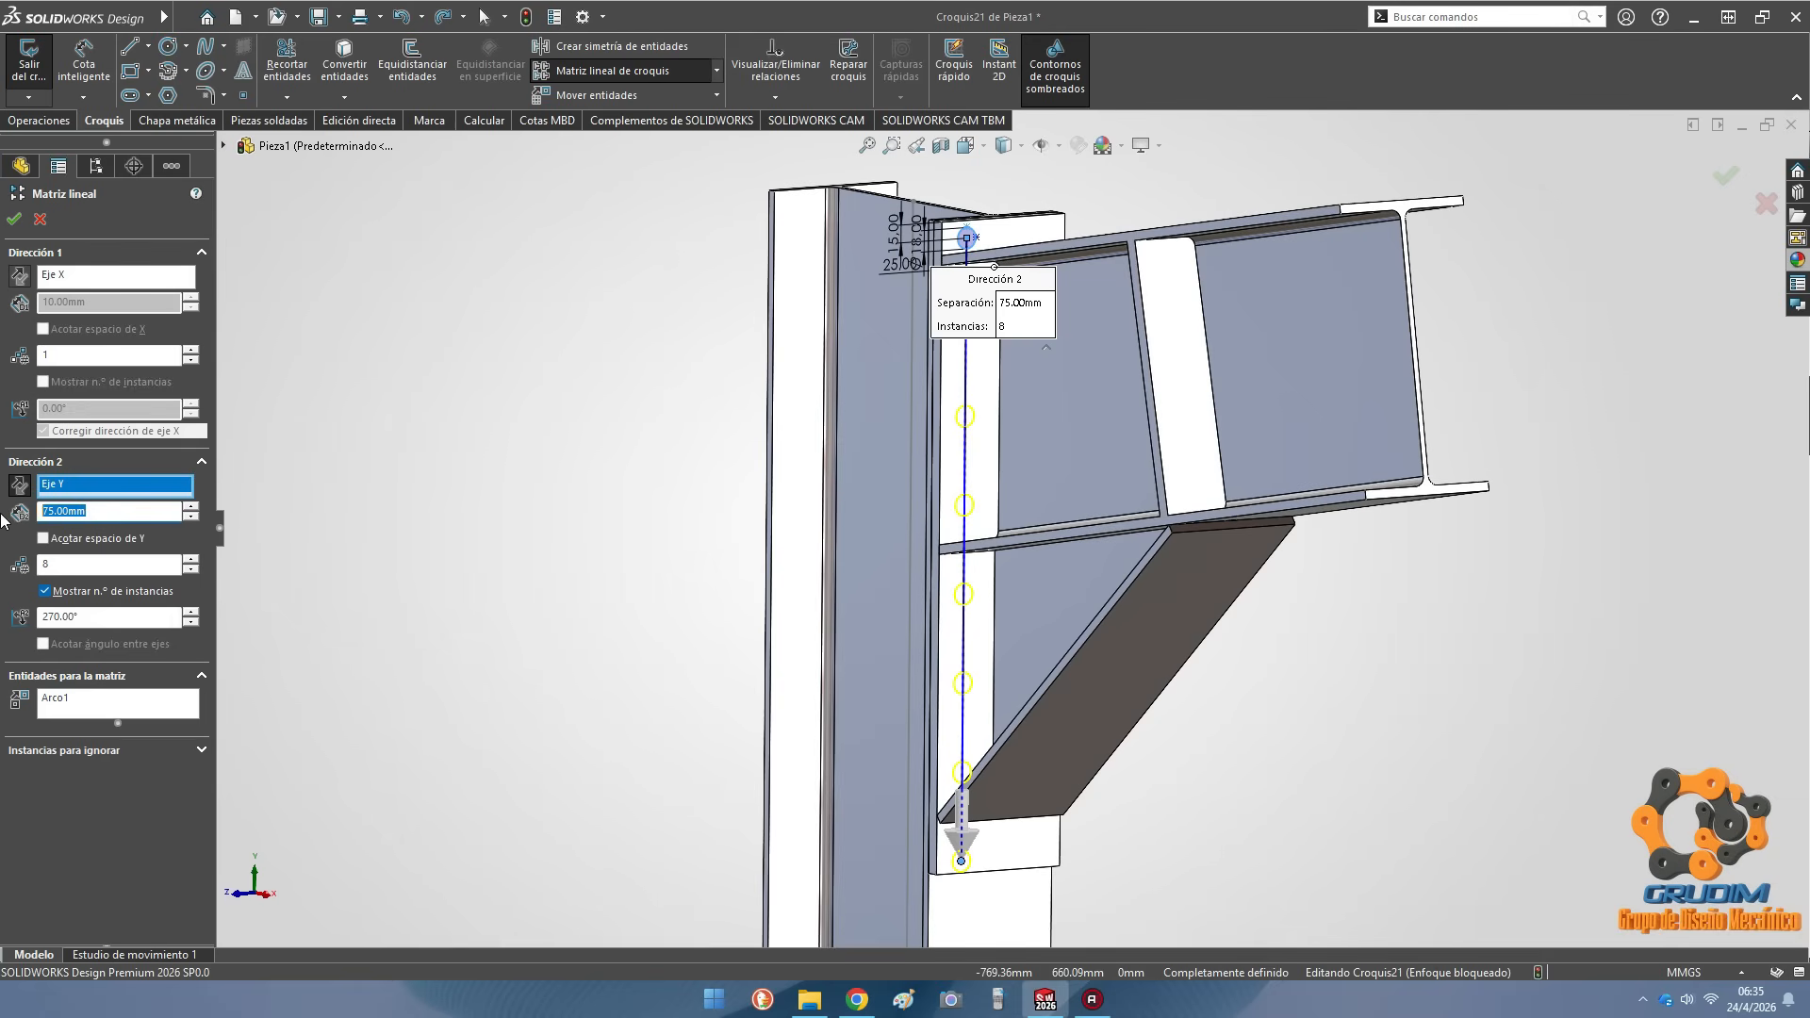
{"action": "type", "text": "72"}
{"action": "key", "text": "Return"}
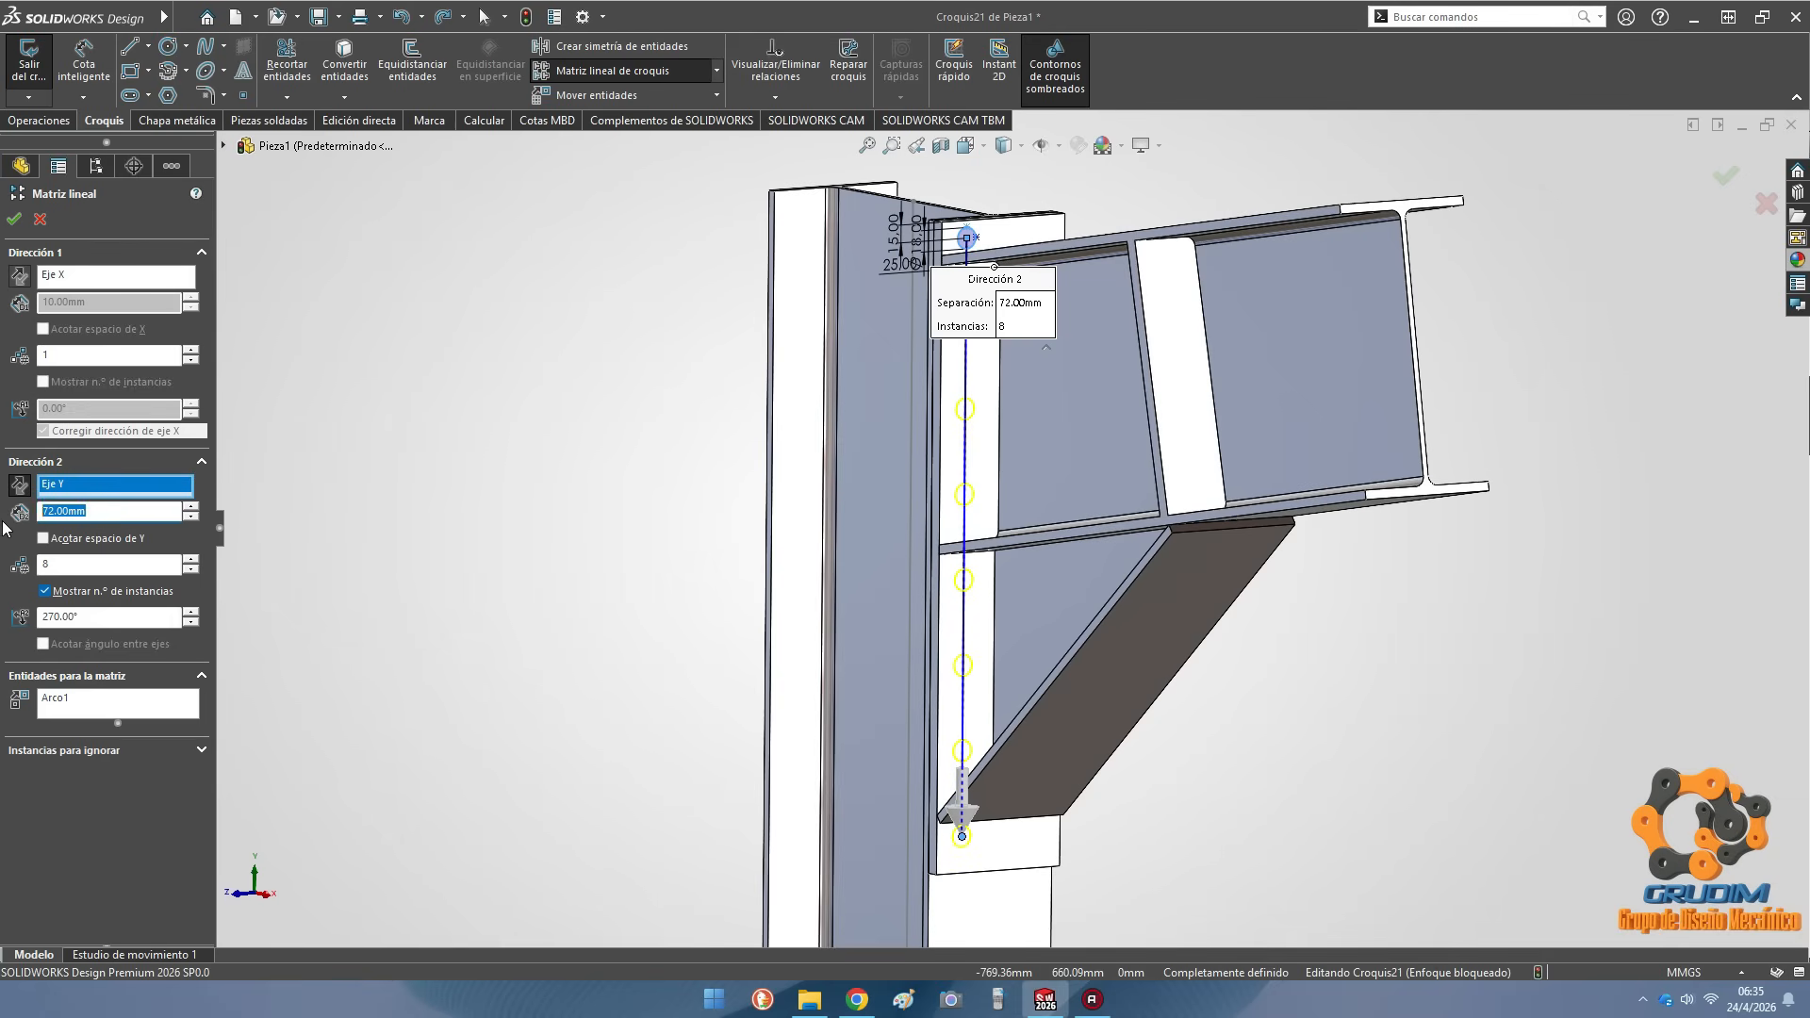
{"action": "scroll", "coordinate": [977, 419], "scroll_direction": "down", "scroll_amount": 4}
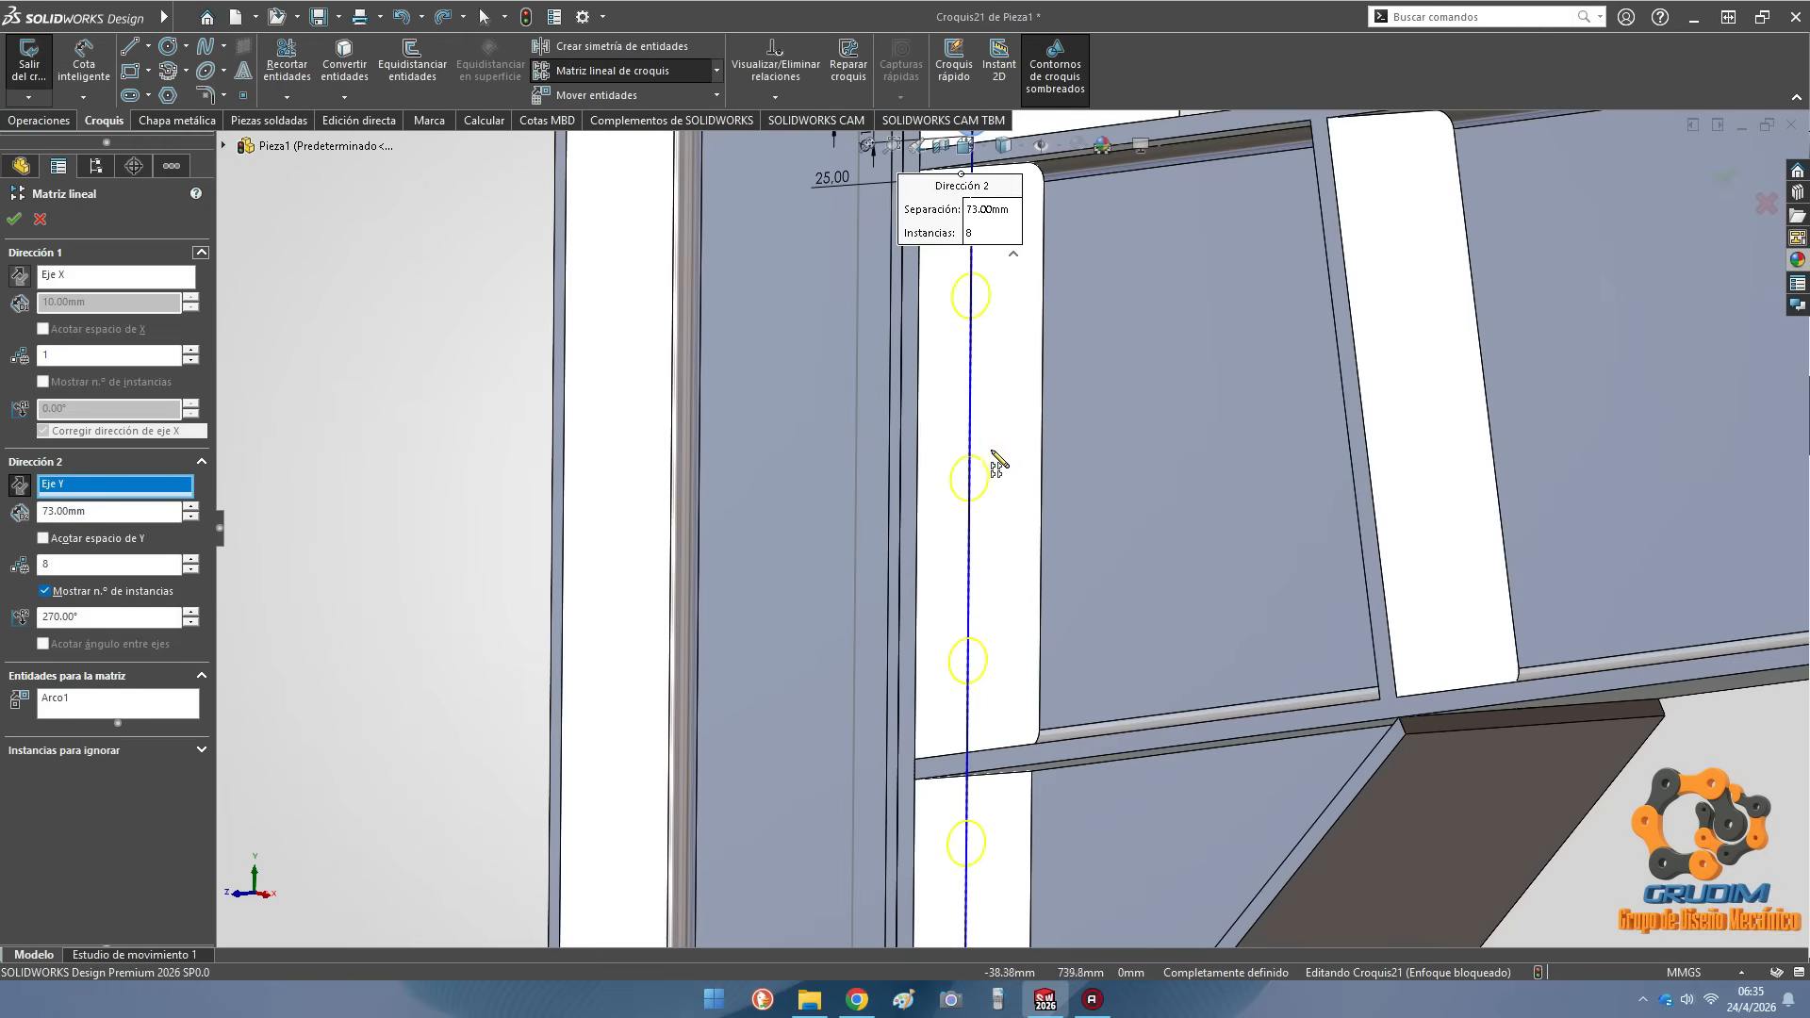
{"action": "scroll", "coordinate": [985, 436], "scroll_direction": "up", "scroll_amount": 5}
{"action": "scroll", "coordinate": [1021, 851], "scroll_direction": "down", "scroll_amount": 4}
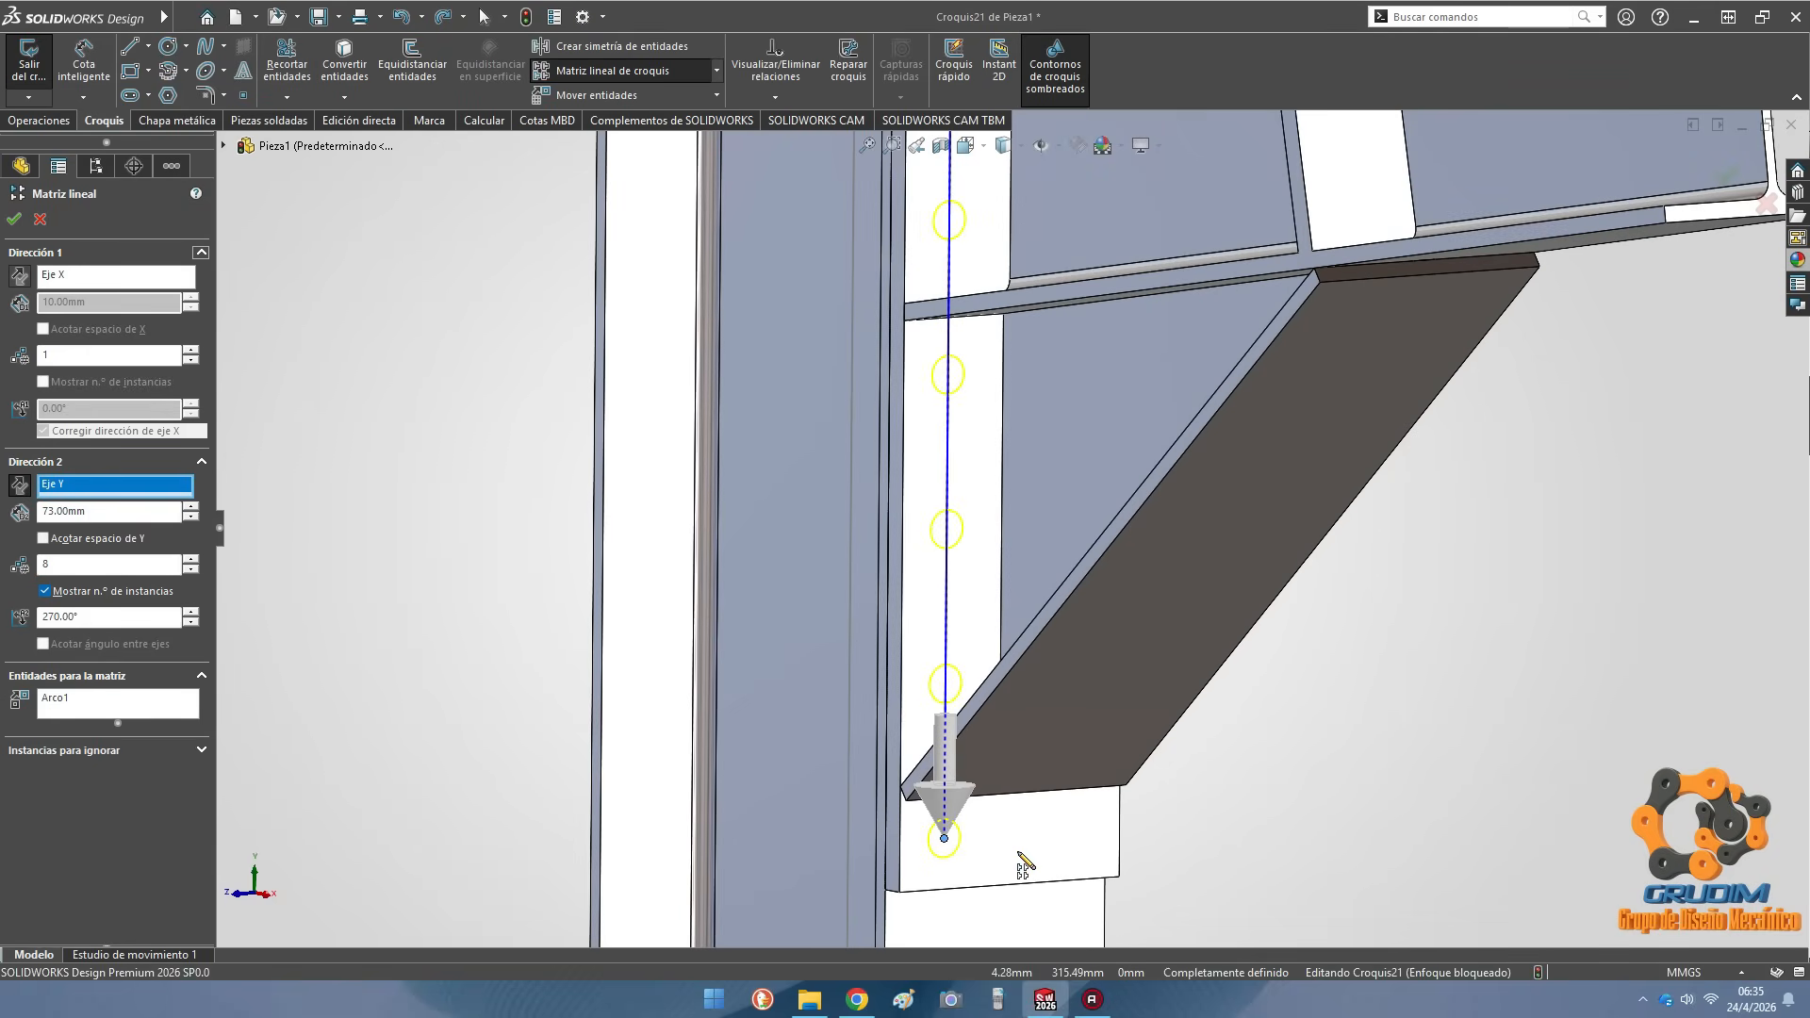
{"action": "left_click", "coordinate": [19, 222]}
Dimension the lowest circle's vertical distance from the end plate's bottom edge as 25 mm
{"action": "scroll", "coordinate": [907, 617], "scroll_direction": "up", "scroll_amount": 5}
{"action": "scroll", "coordinate": [1037, 326], "scroll_direction": "down", "scroll_amount": 1}
{"action": "middle_click_drag", "start_coordinate": [1043, 320], "coordinate": [1061, 375]}
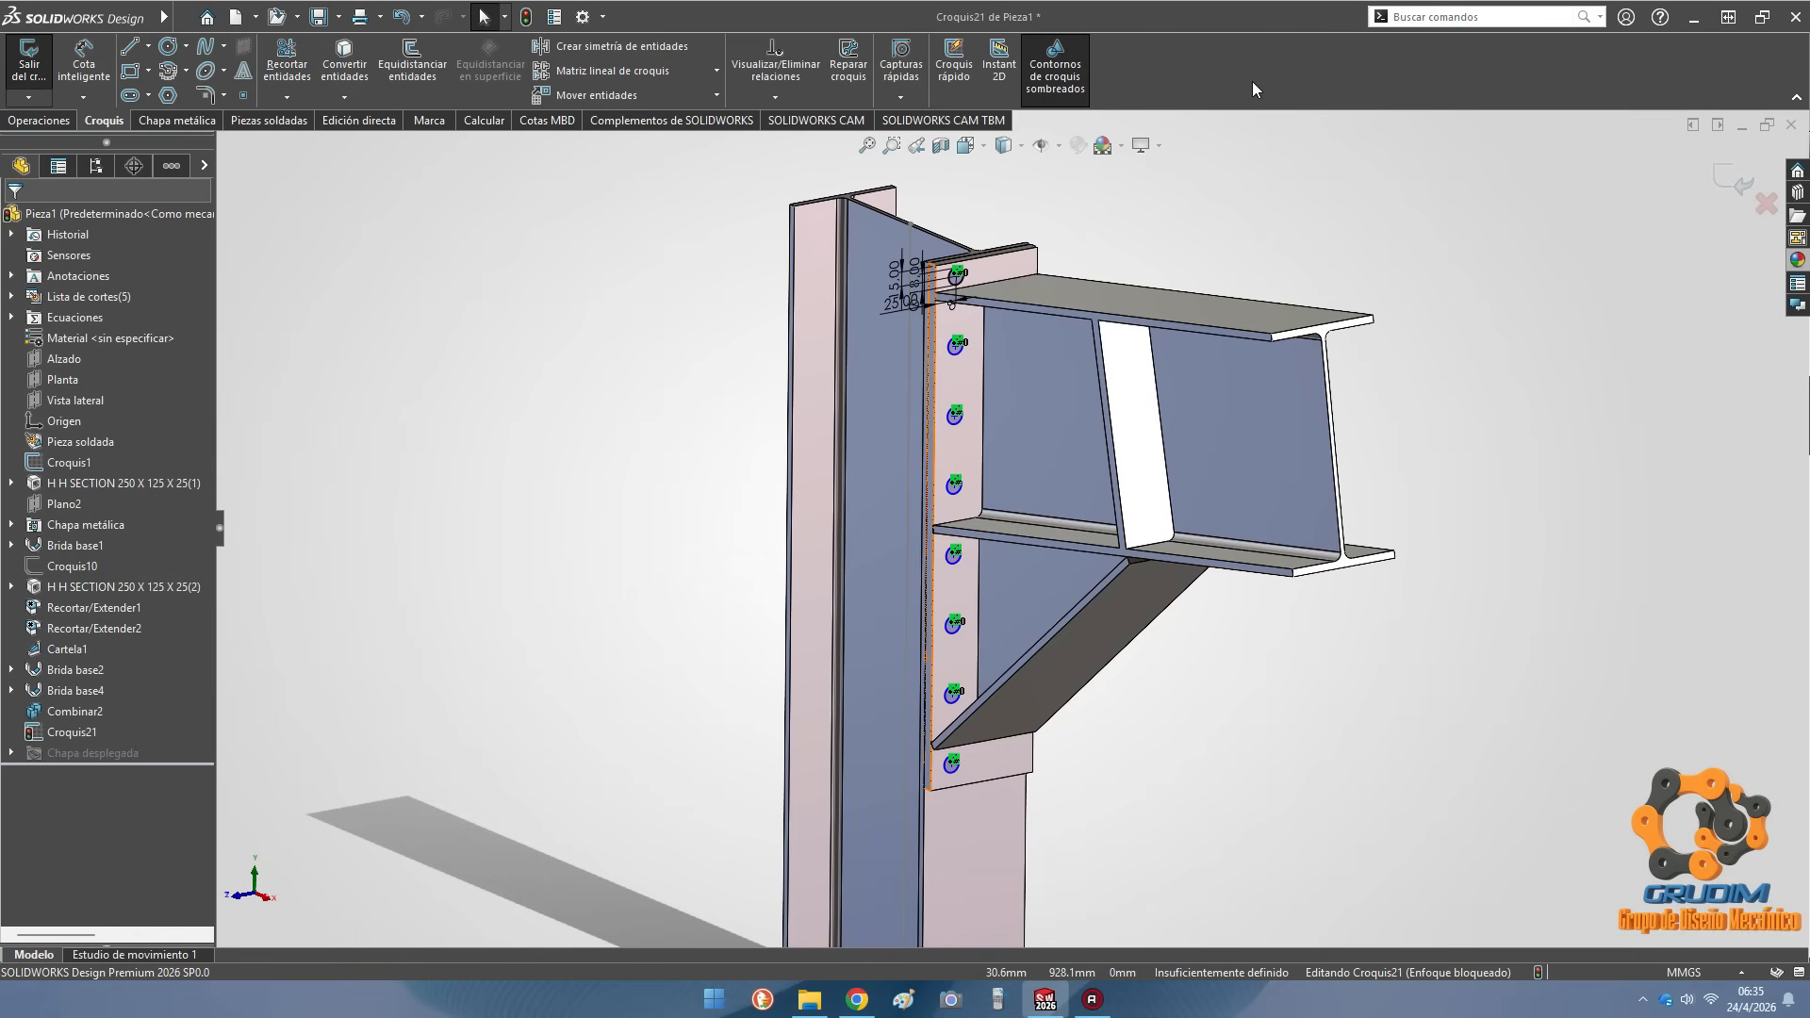
{"action": "scroll", "coordinate": [952, 792], "scroll_direction": "down", "scroll_amount": 5}
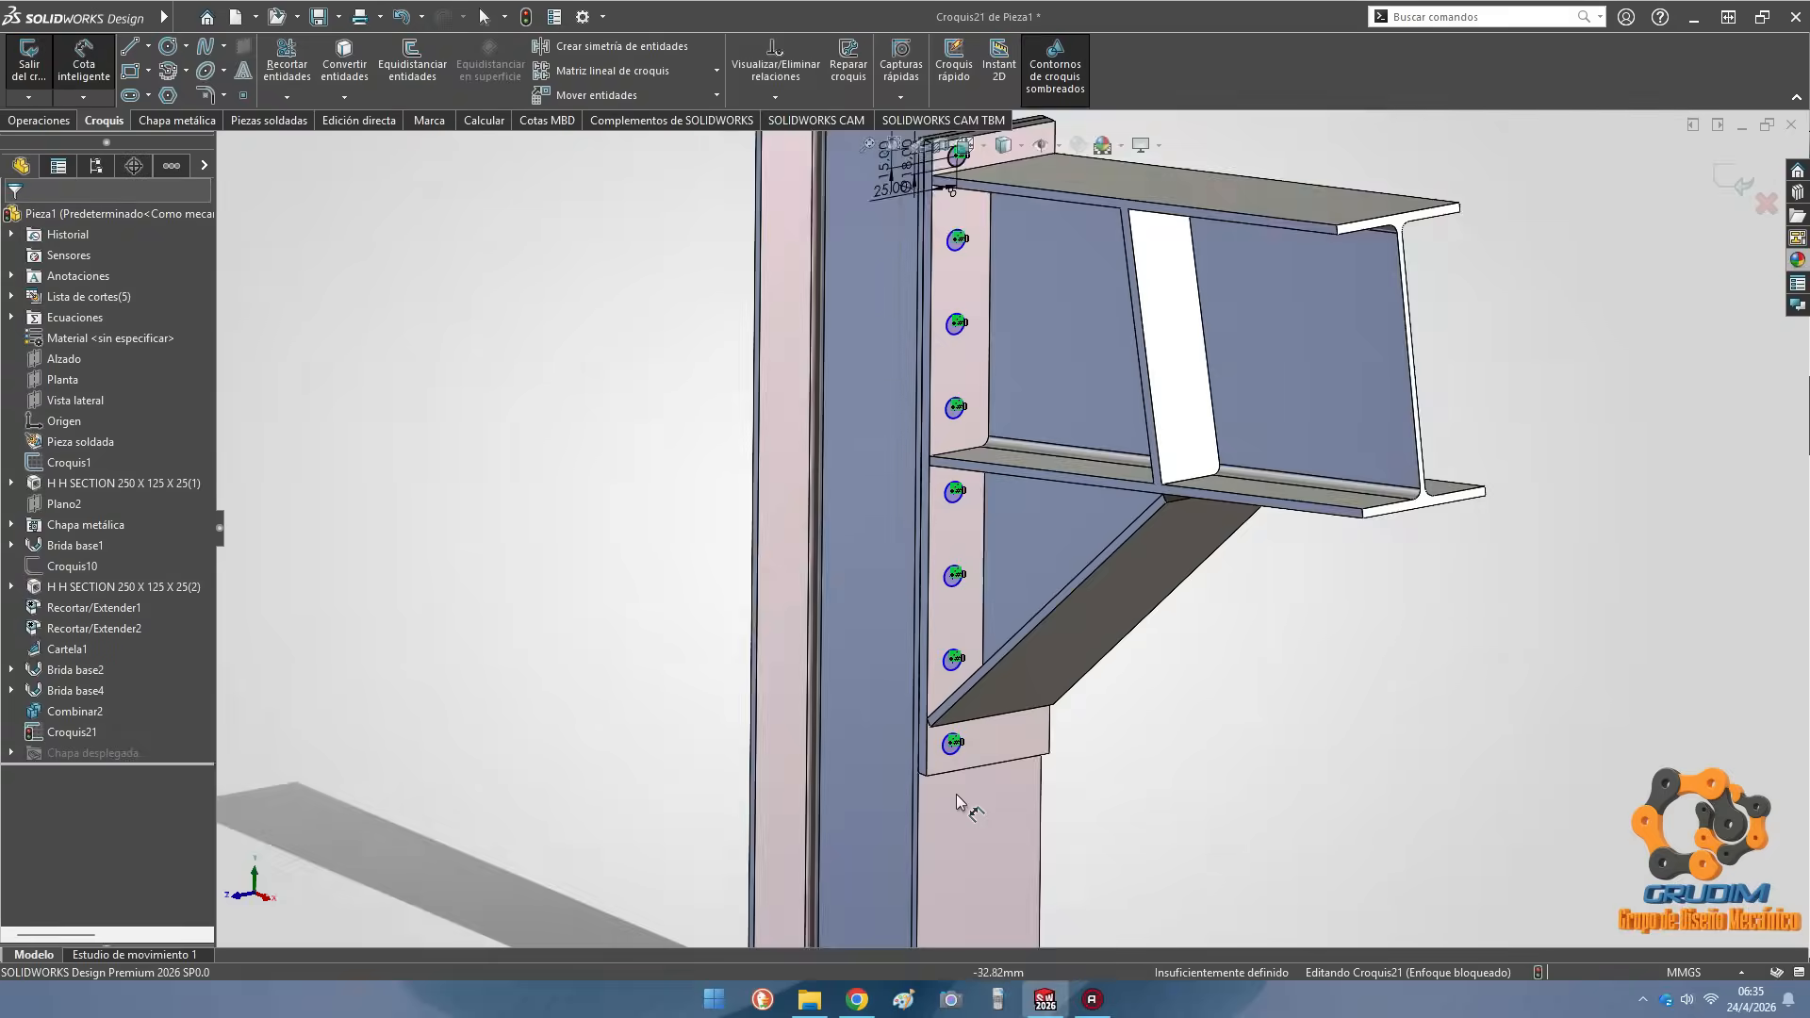
{"action": "left_click", "coordinate": [972, 643]}
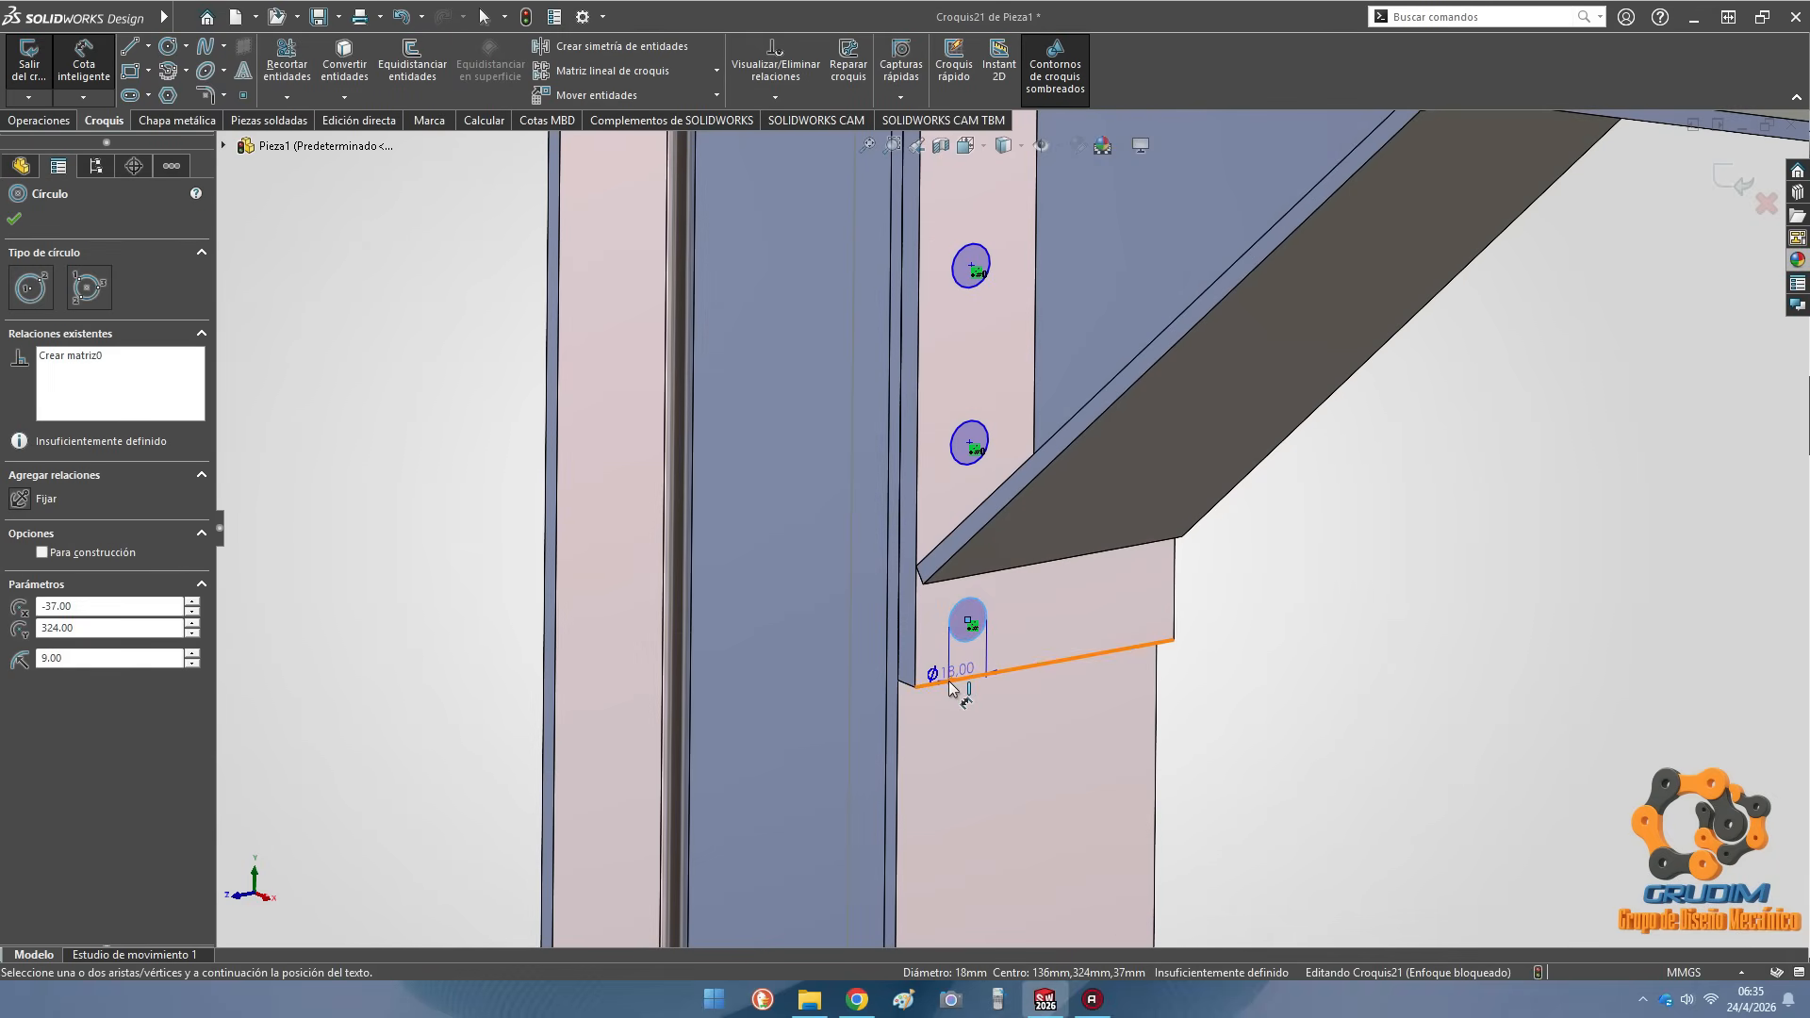
{"action": "left_click", "coordinate": [961, 677]}
{"action": "left_click", "coordinate": [831, 674]}
{"action": "type", "text": "25"}
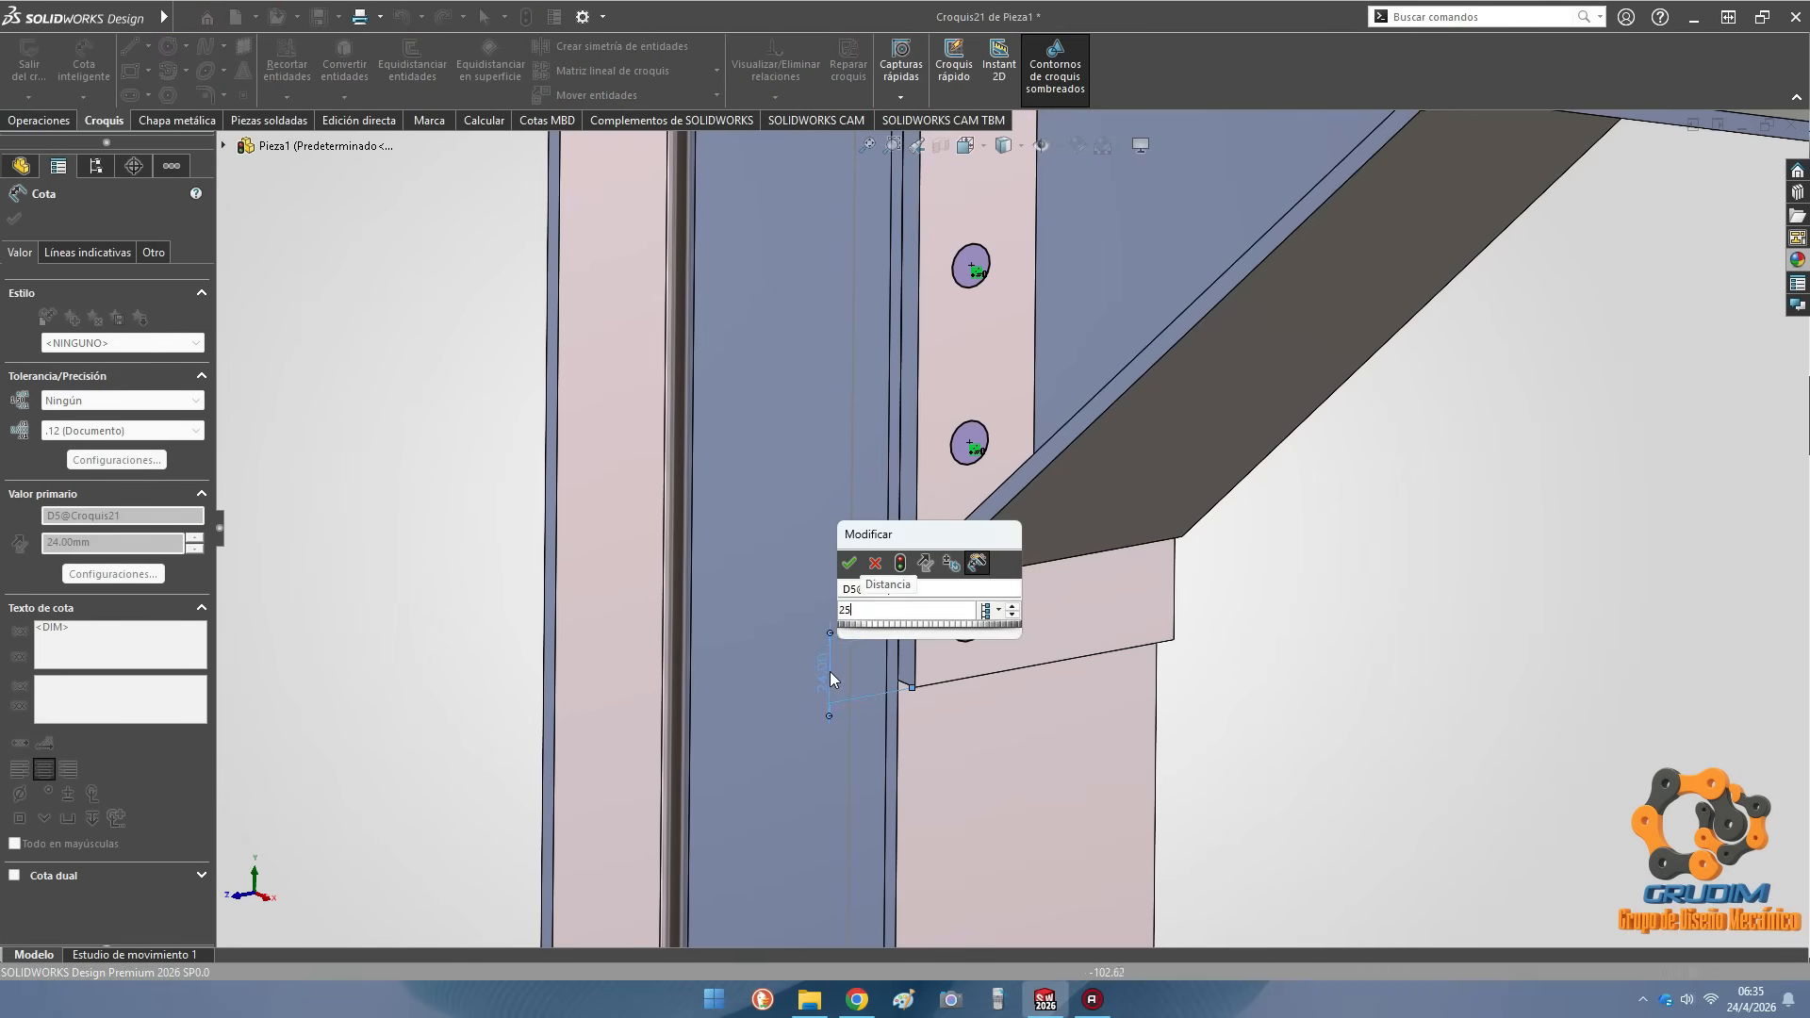
{"action": "key", "text": "Return"}
{"action": "left_click", "coordinate": [104, 80]}
Start an extruded cut from the column of circles and set its end condition to up to next
{"action": "scroll", "coordinate": [946, 720], "scroll_direction": "up", "scroll_amount": 5}
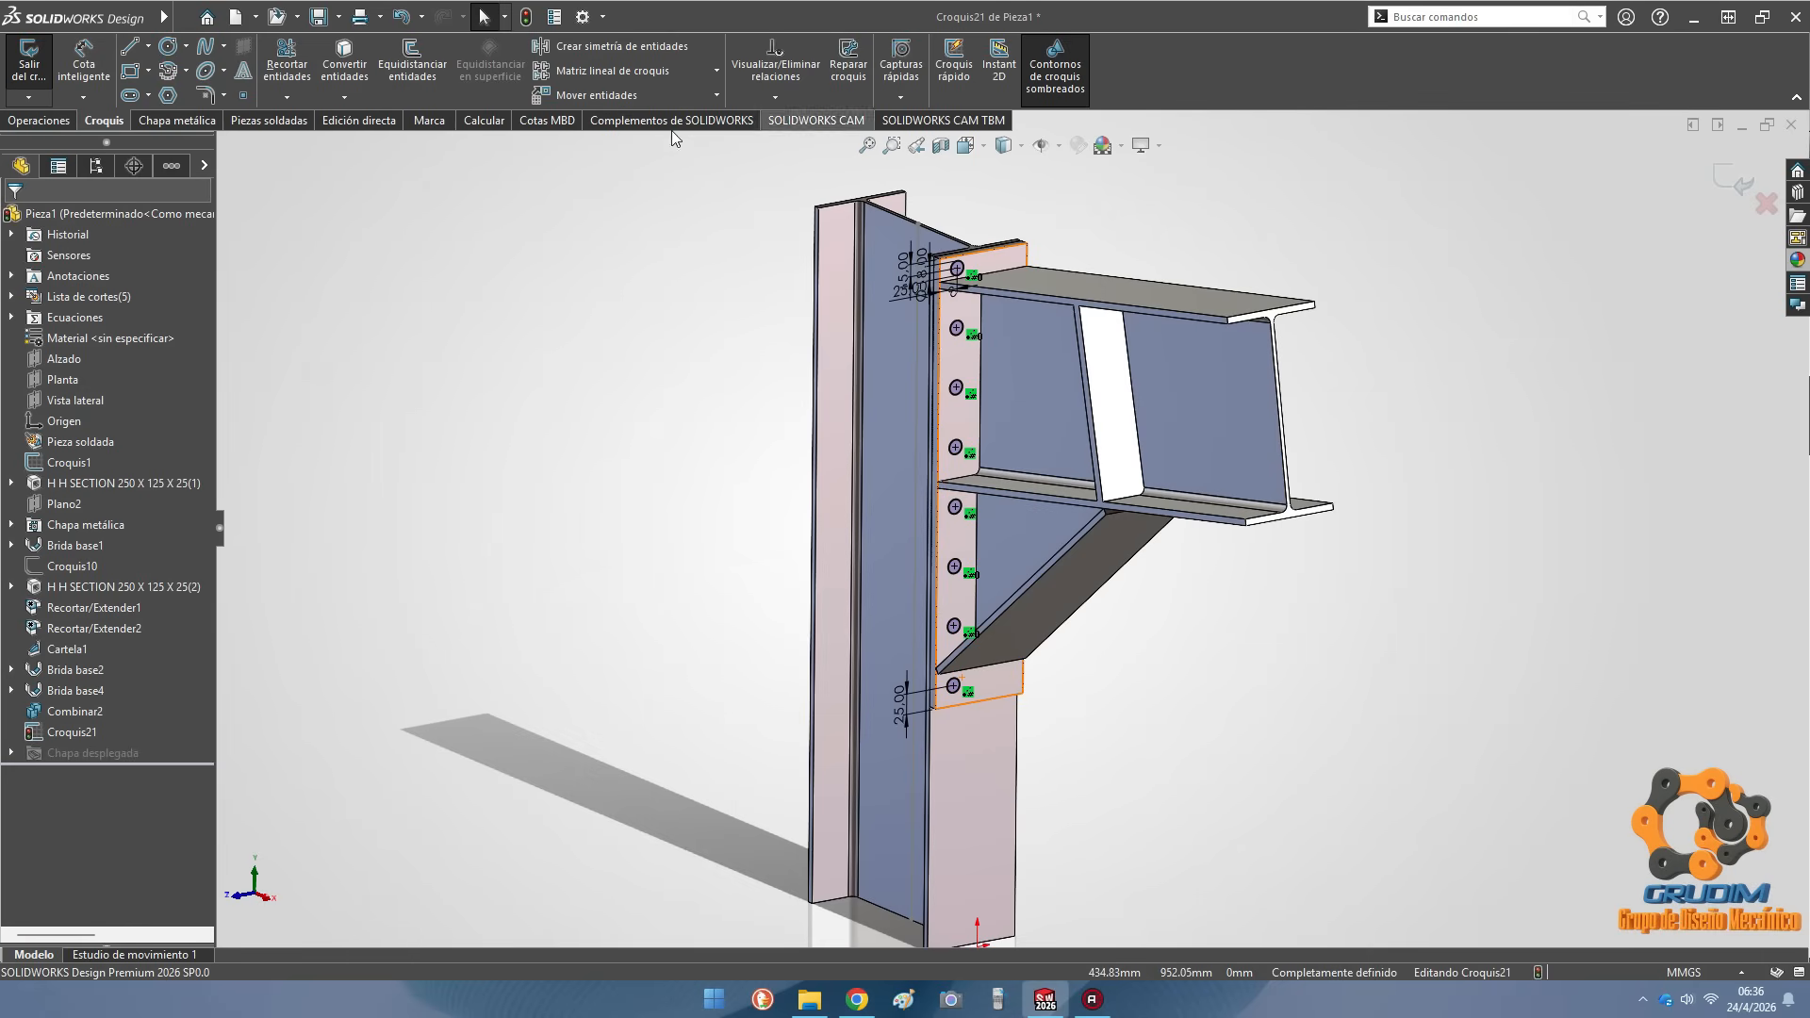
{"action": "left_click", "coordinate": [59, 124]}
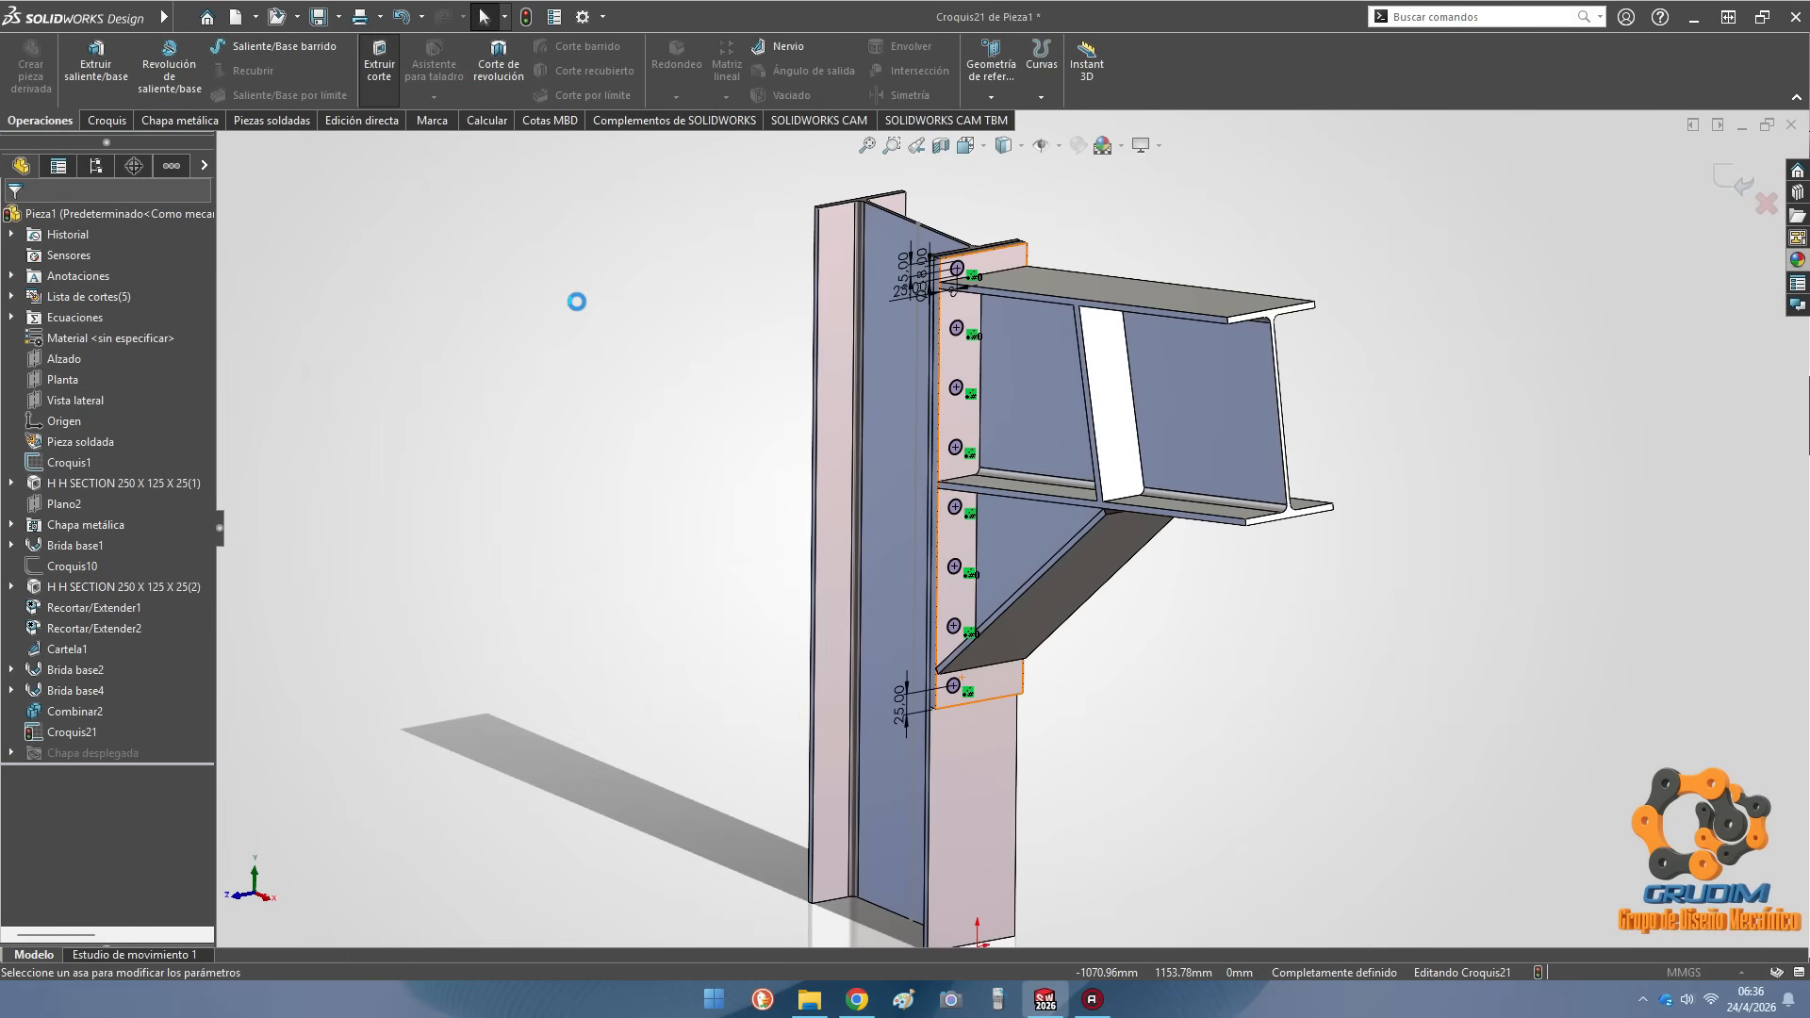
{"action": "scroll", "coordinate": [836, 329], "scroll_direction": "down", "scroll_amount": 7}
{"action": "scroll", "coordinate": [1131, 294], "scroll_direction": "up", "scroll_amount": 2}
{"action": "middle_click_drag", "start_coordinate": [1335, 327], "coordinate": [1452, 339]}
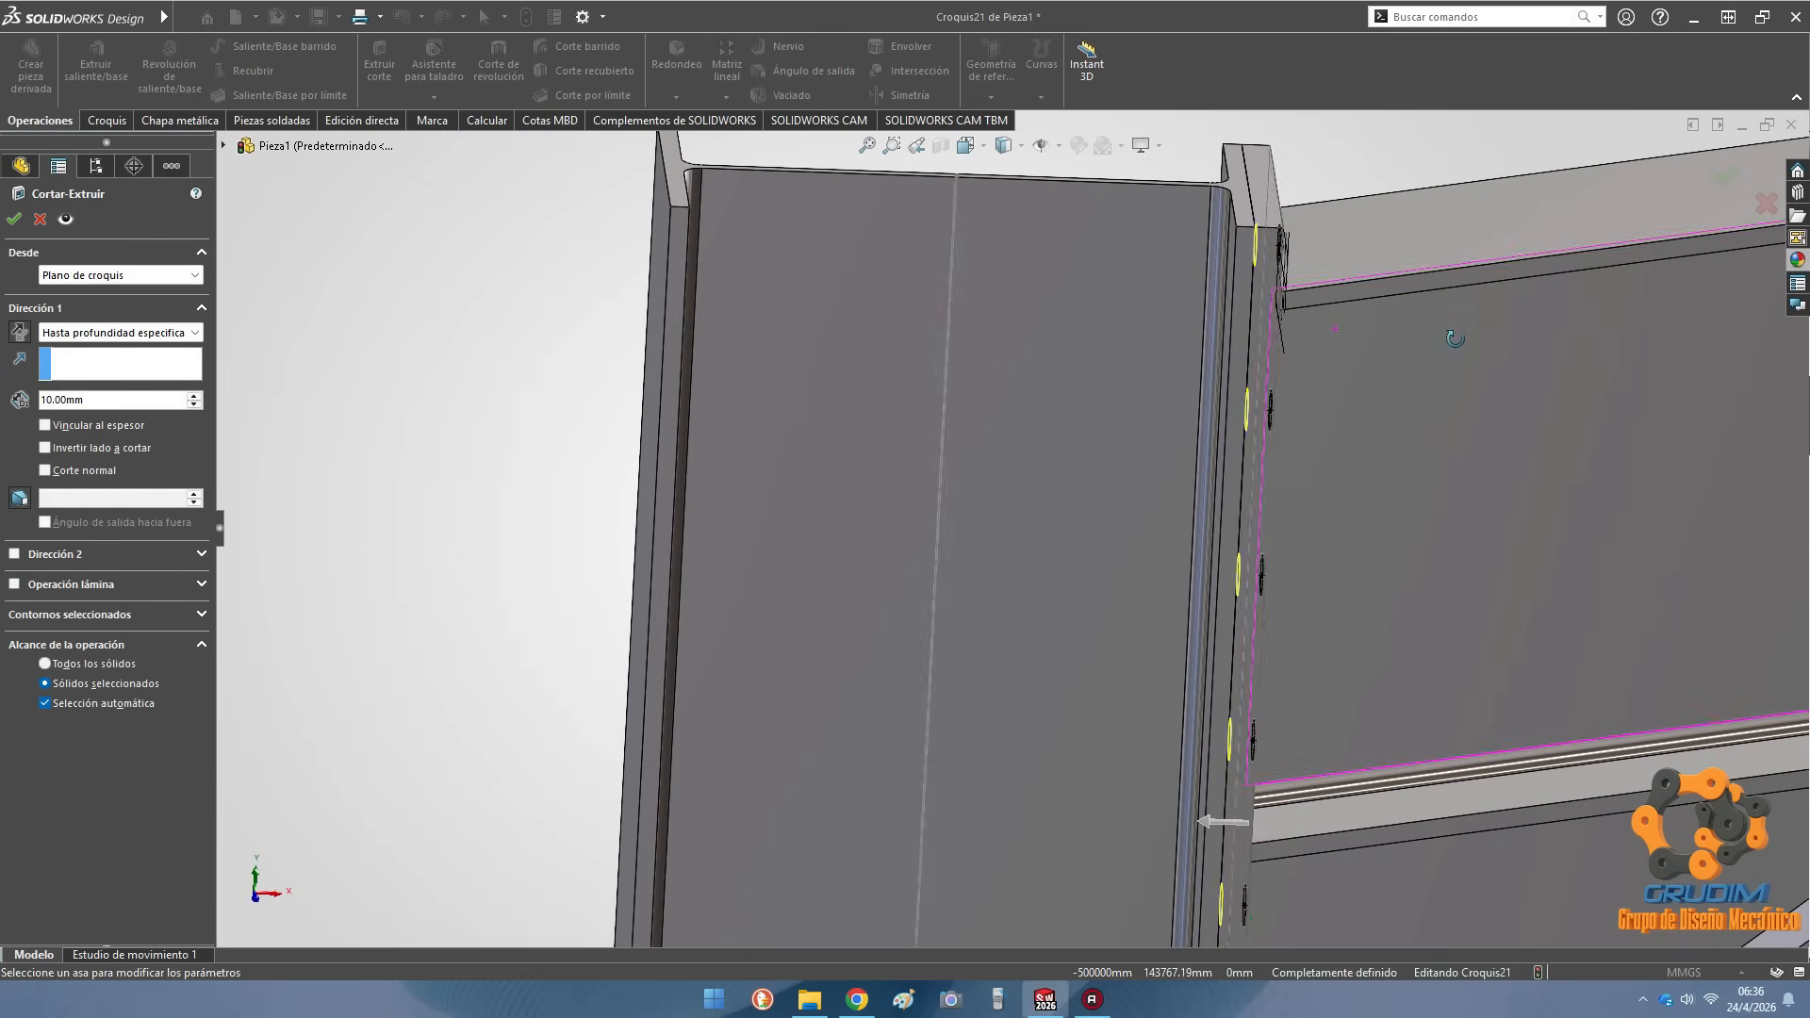
{"action": "left_click", "coordinate": [202, 615]}
{"action": "middle_click_drag", "start_coordinate": [1042, 317], "coordinate": [929, 283]}
{"action": "left_click", "coordinate": [202, 617]}
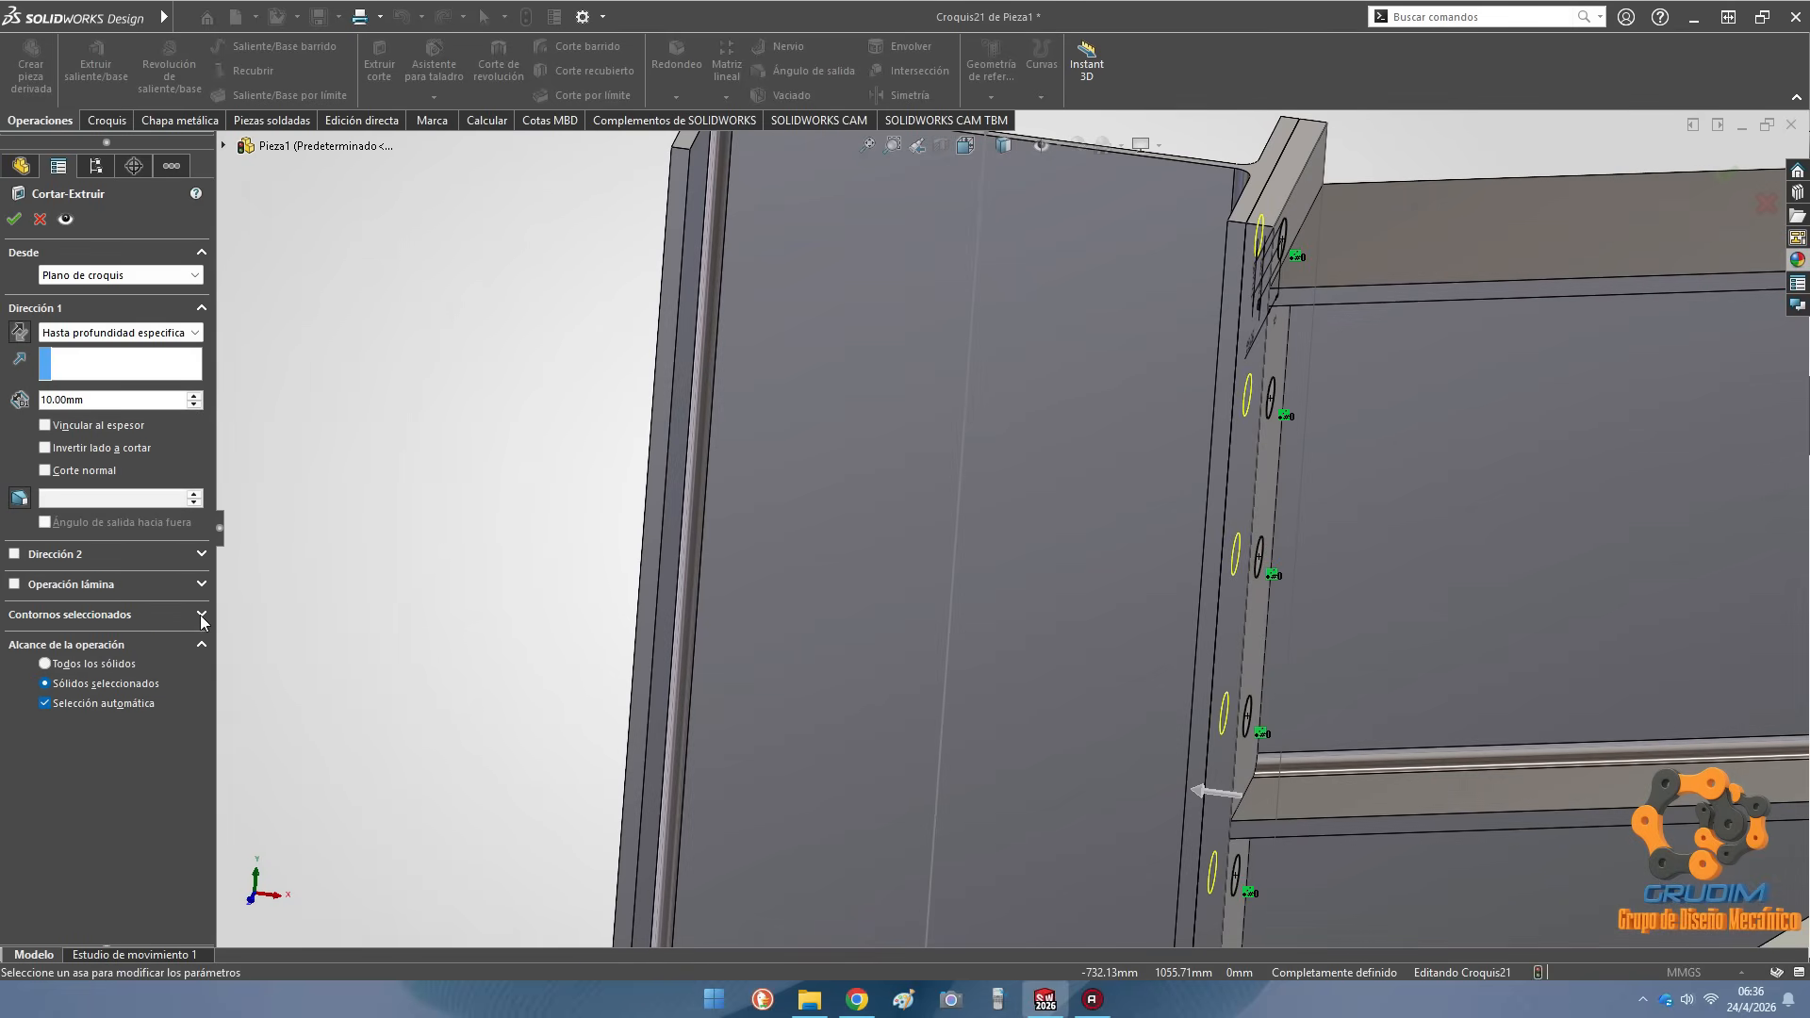
{"action": "left_click", "coordinate": [100, 364]}
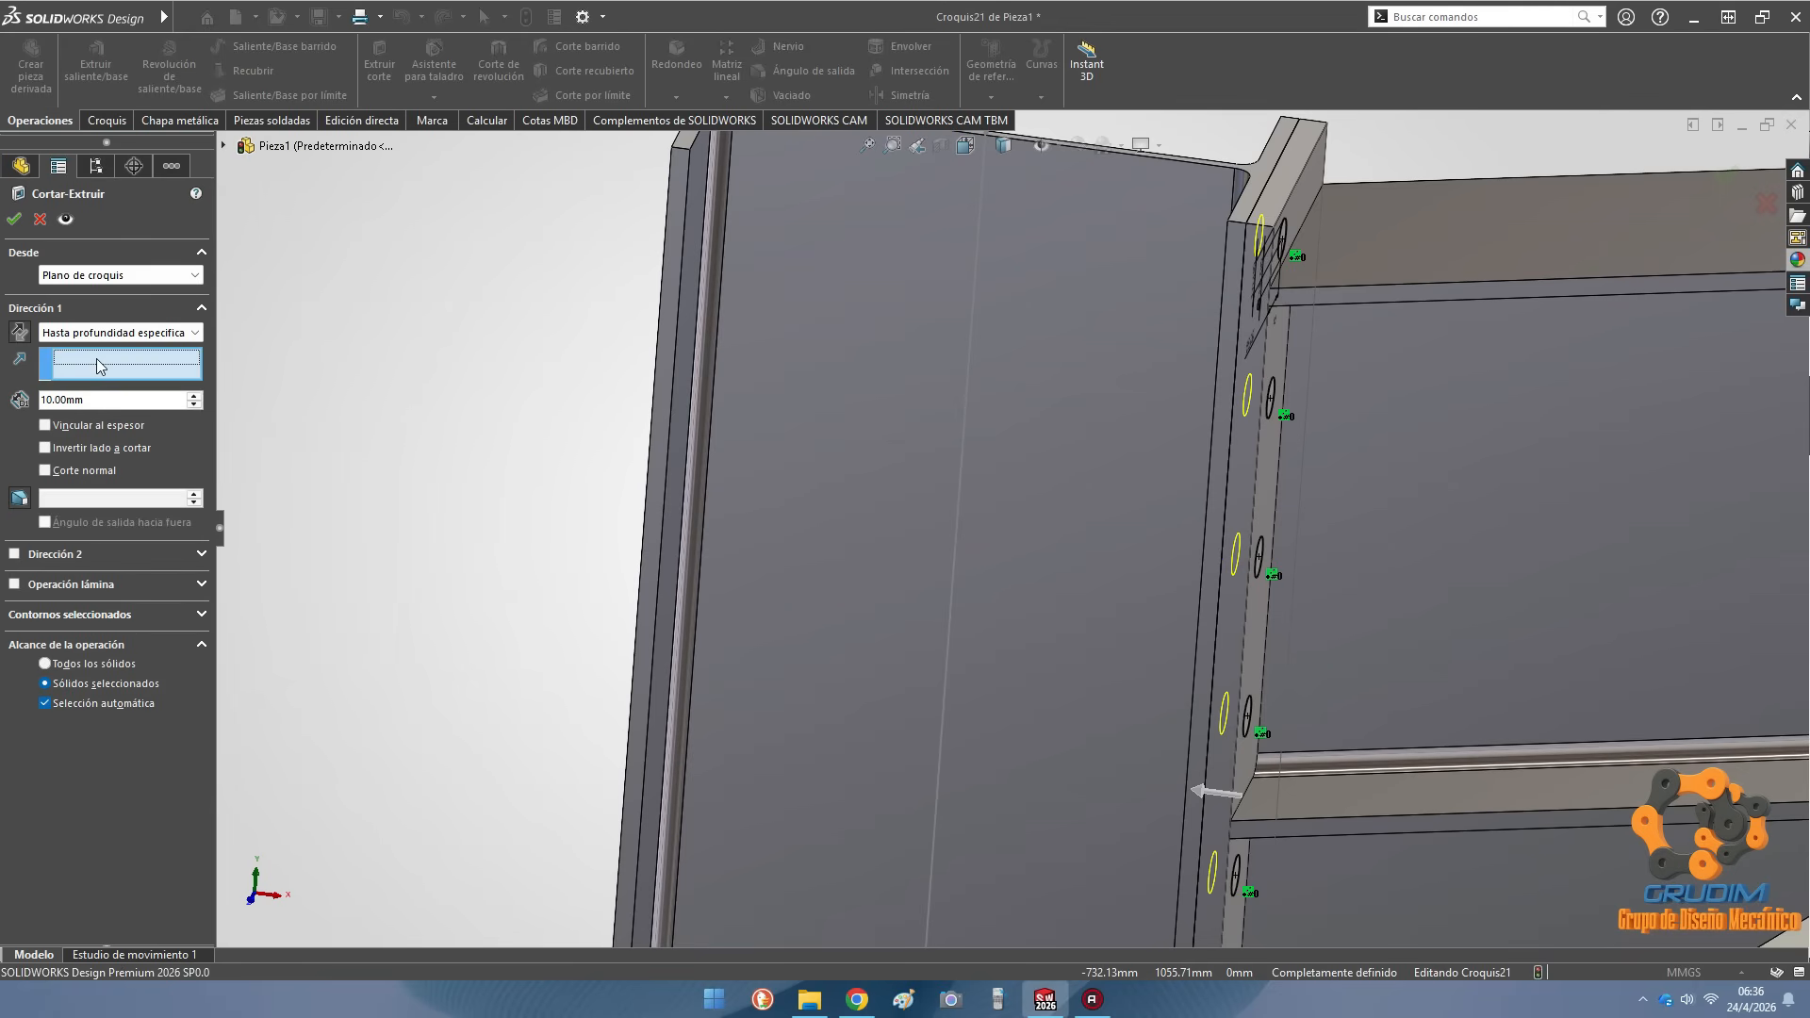
{"action": "middle_click_drag", "start_coordinate": [1155, 285], "coordinate": [1080, 333]}
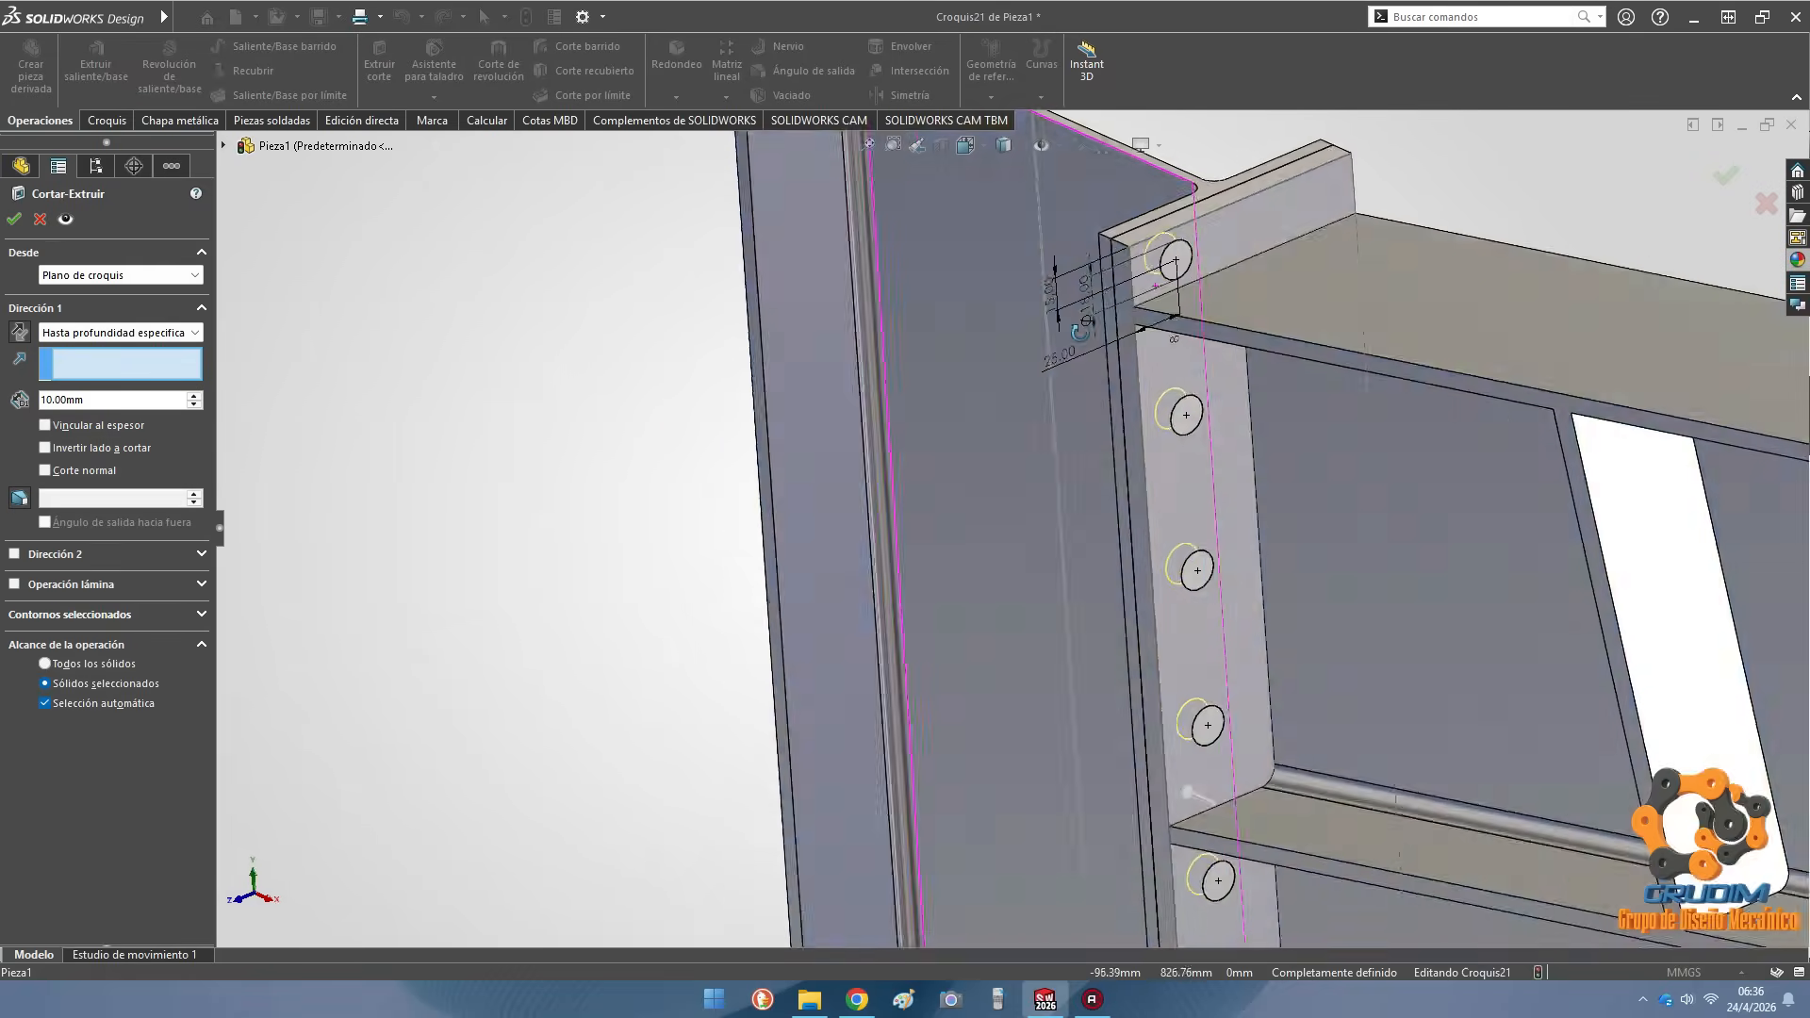
{"action": "scroll", "coordinate": [1216, 262], "scroll_direction": "down", "scroll_amount": 5}
{"action": "left_click", "coordinate": [99, 333]}
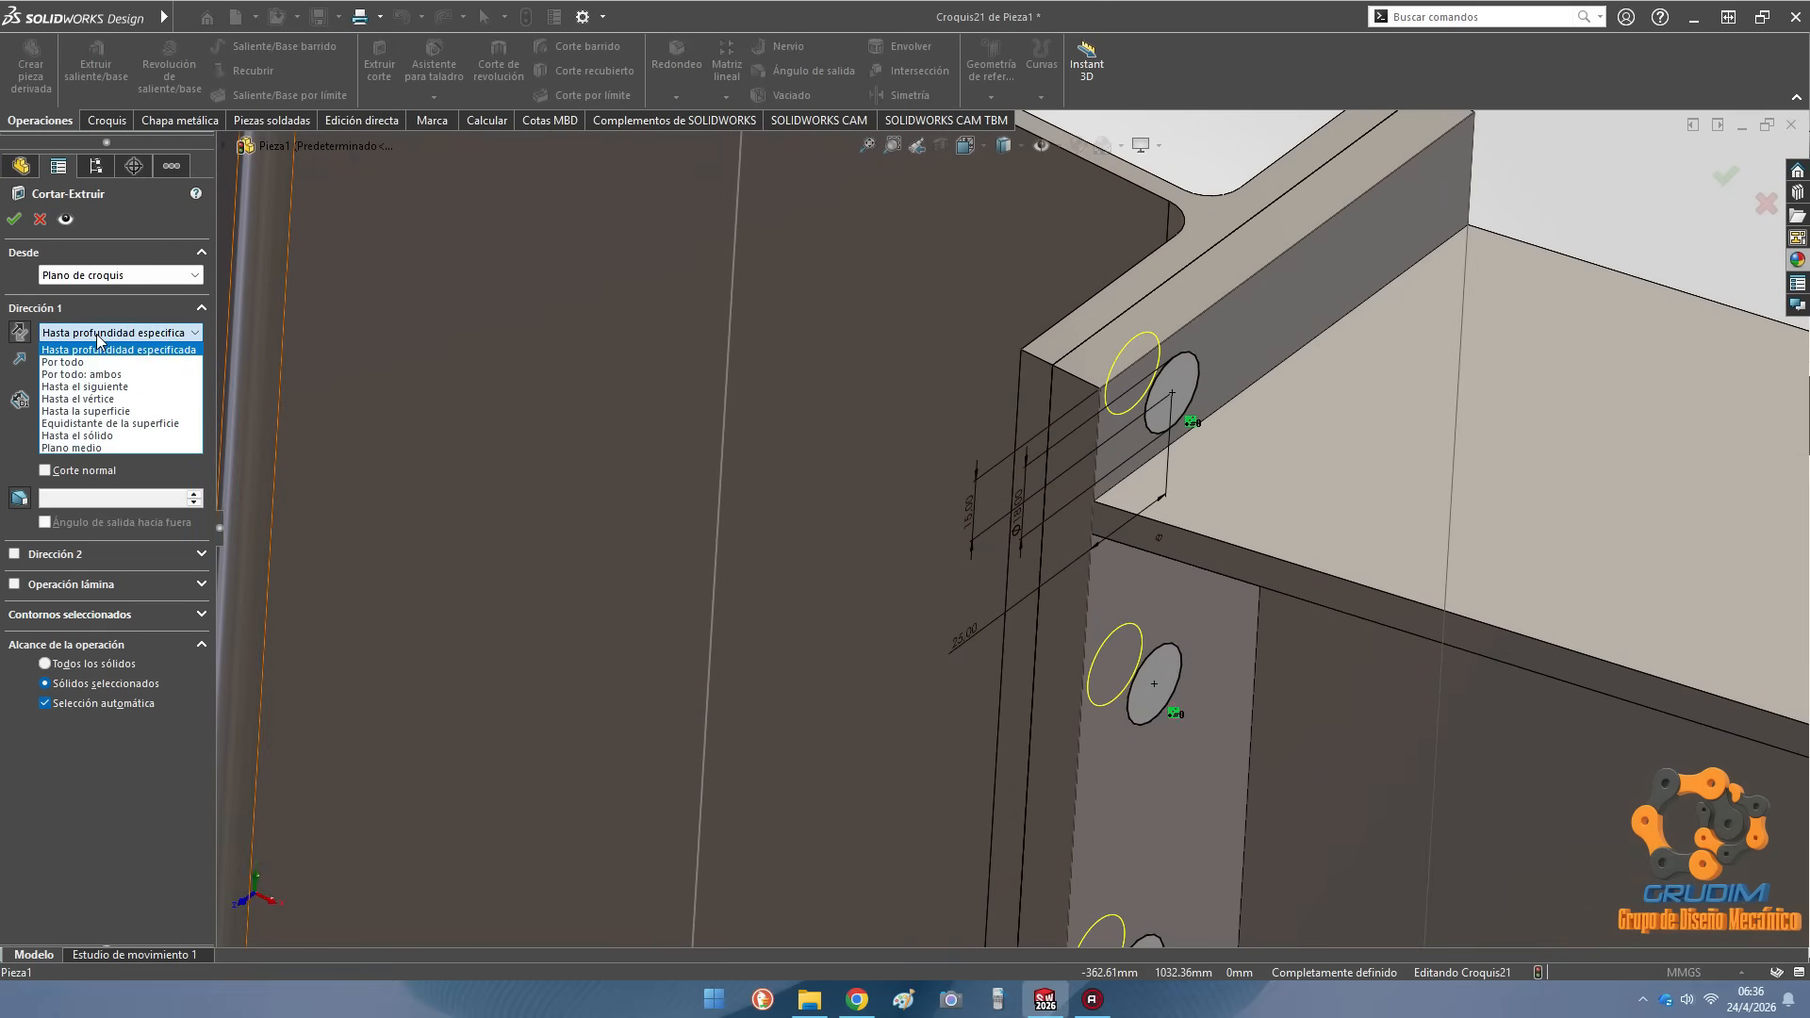
{"action": "left_click", "coordinate": [99, 349]}
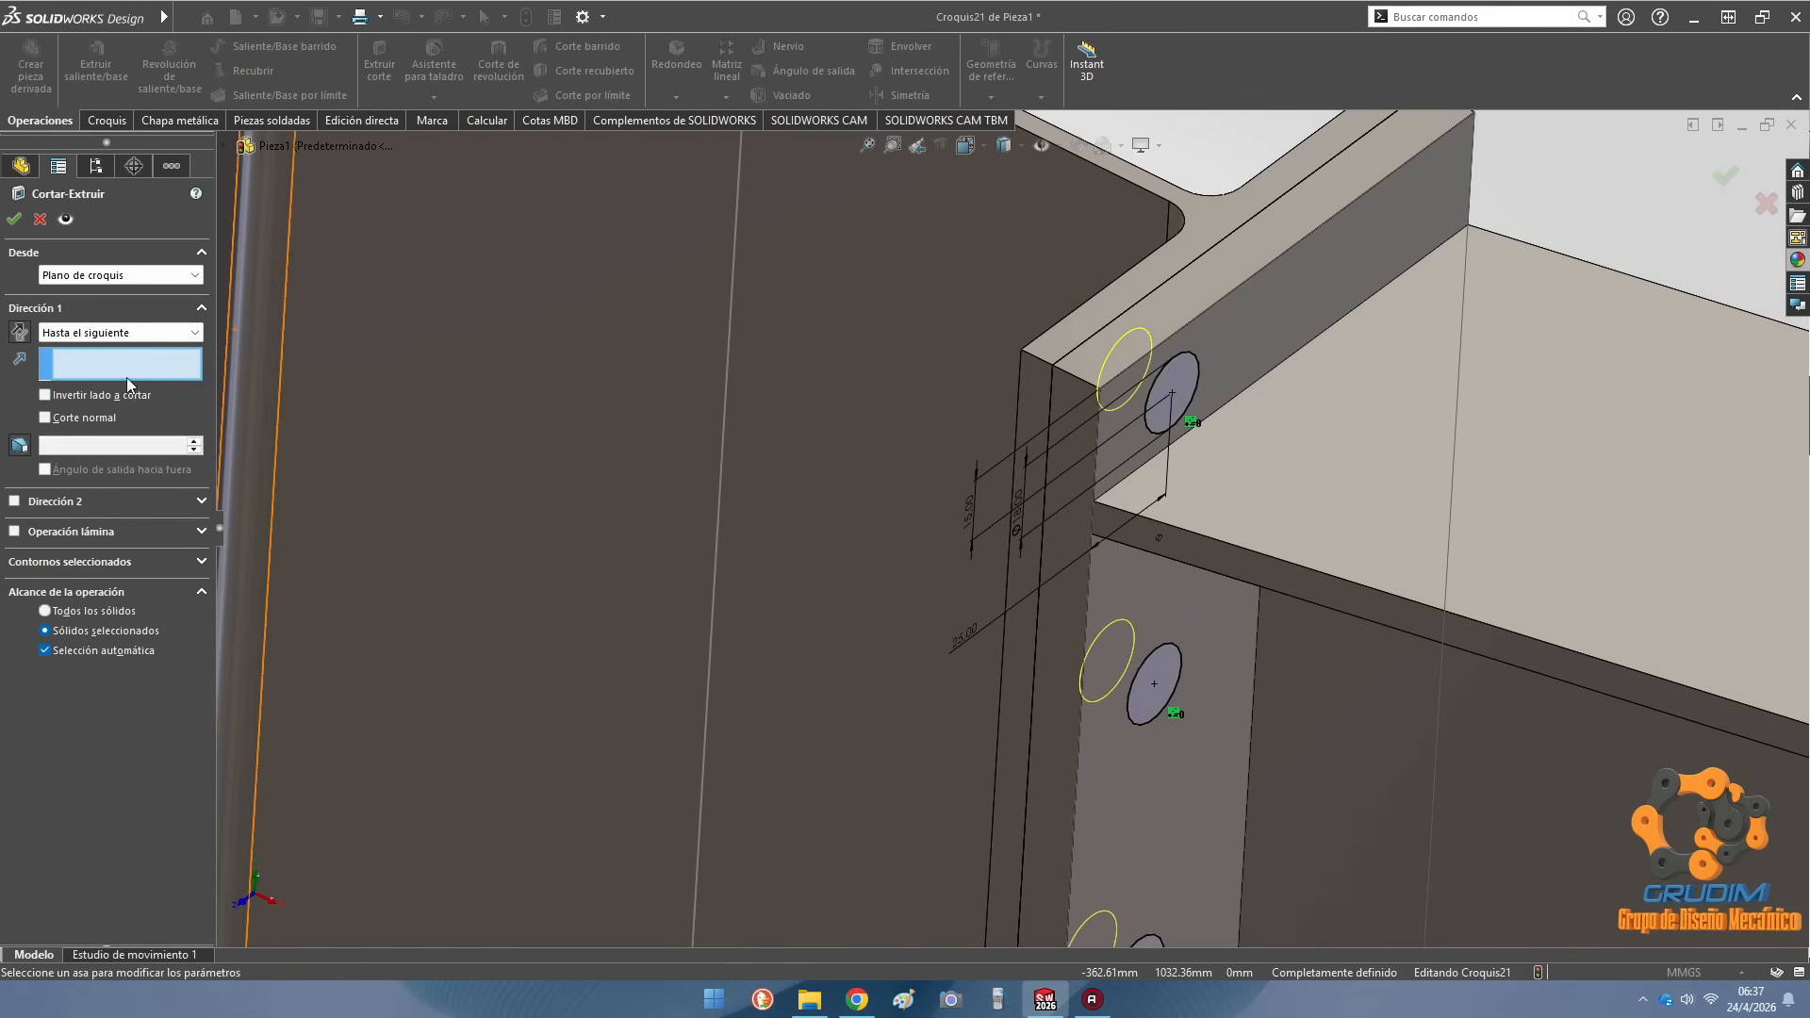
Change the cut's end condition to up to surface, select the column flange's far face, and complete the bolt holes through end plate and flange
{"action": "middle_click_drag", "start_coordinate": [1263, 528], "coordinate": [1164, 296]}
{"action": "left_click", "coordinate": [1308, 335]}
{"action": "scroll", "coordinate": [1308, 336], "scroll_direction": "up", "scroll_amount": 5}
{"action": "left_click", "coordinate": [176, 411]}
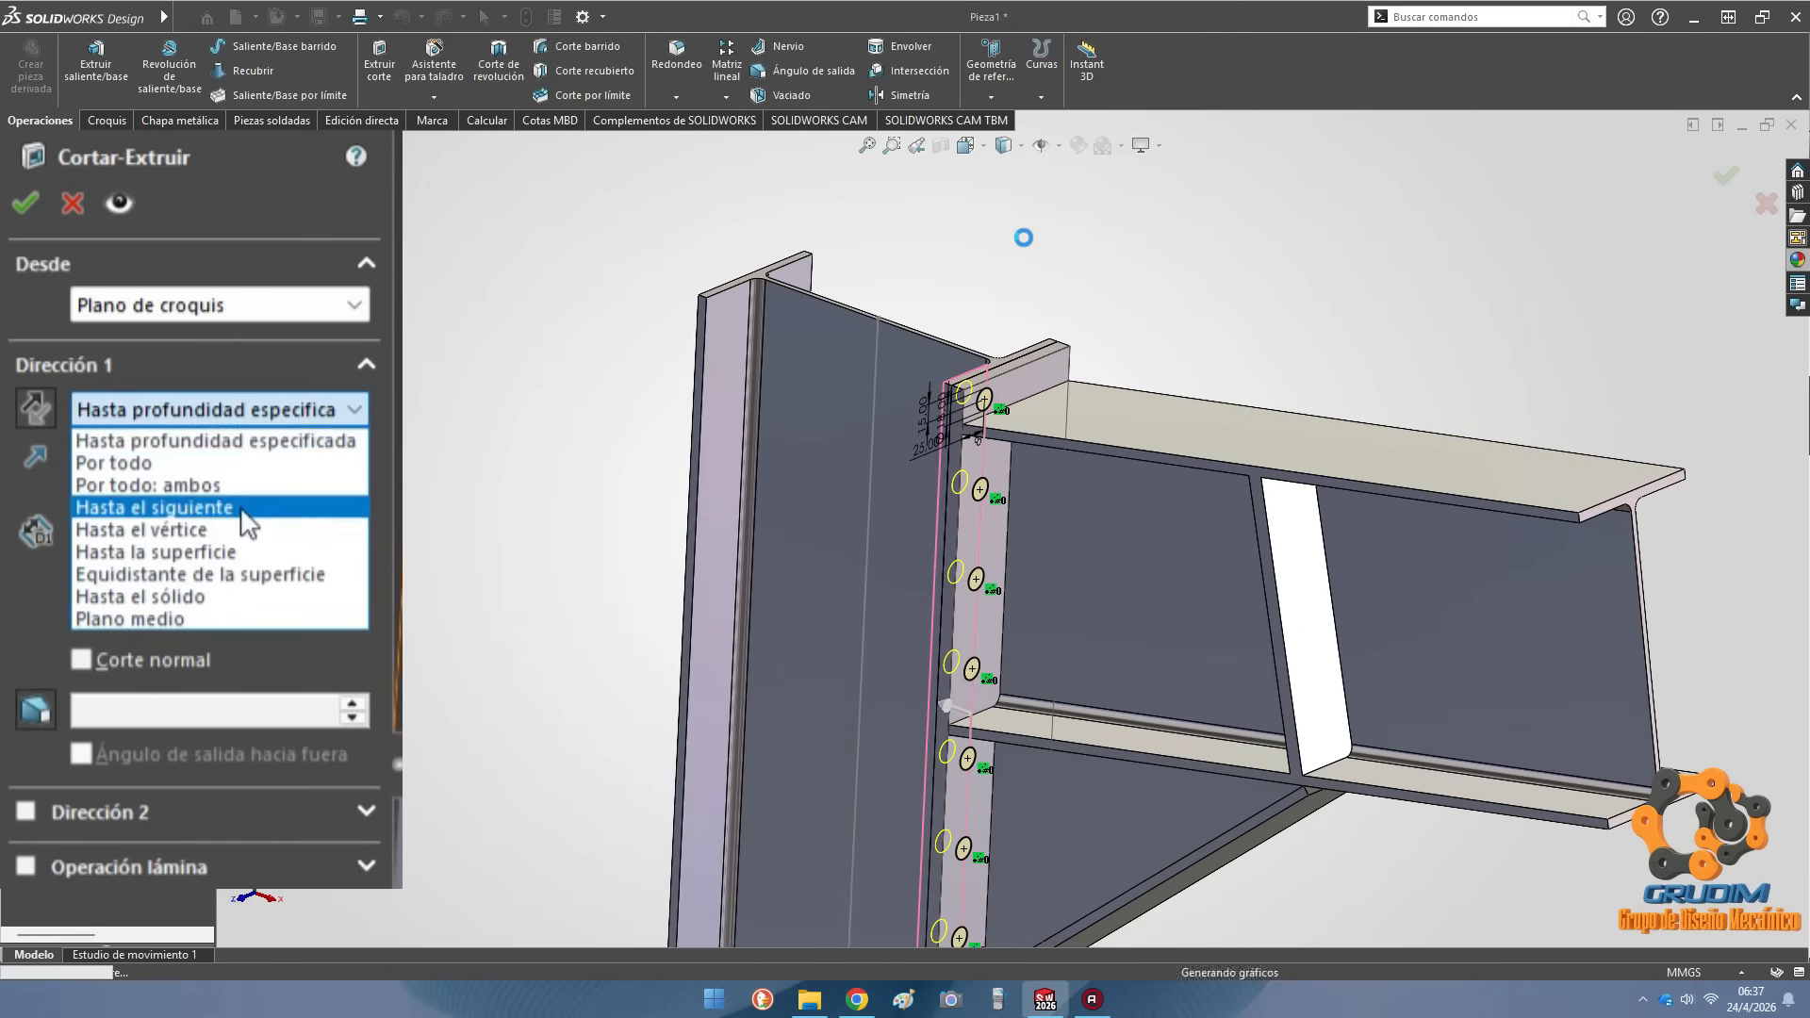
{"action": "left_click", "coordinate": [244, 519]}
{"action": "left_click", "coordinate": [223, 411]}
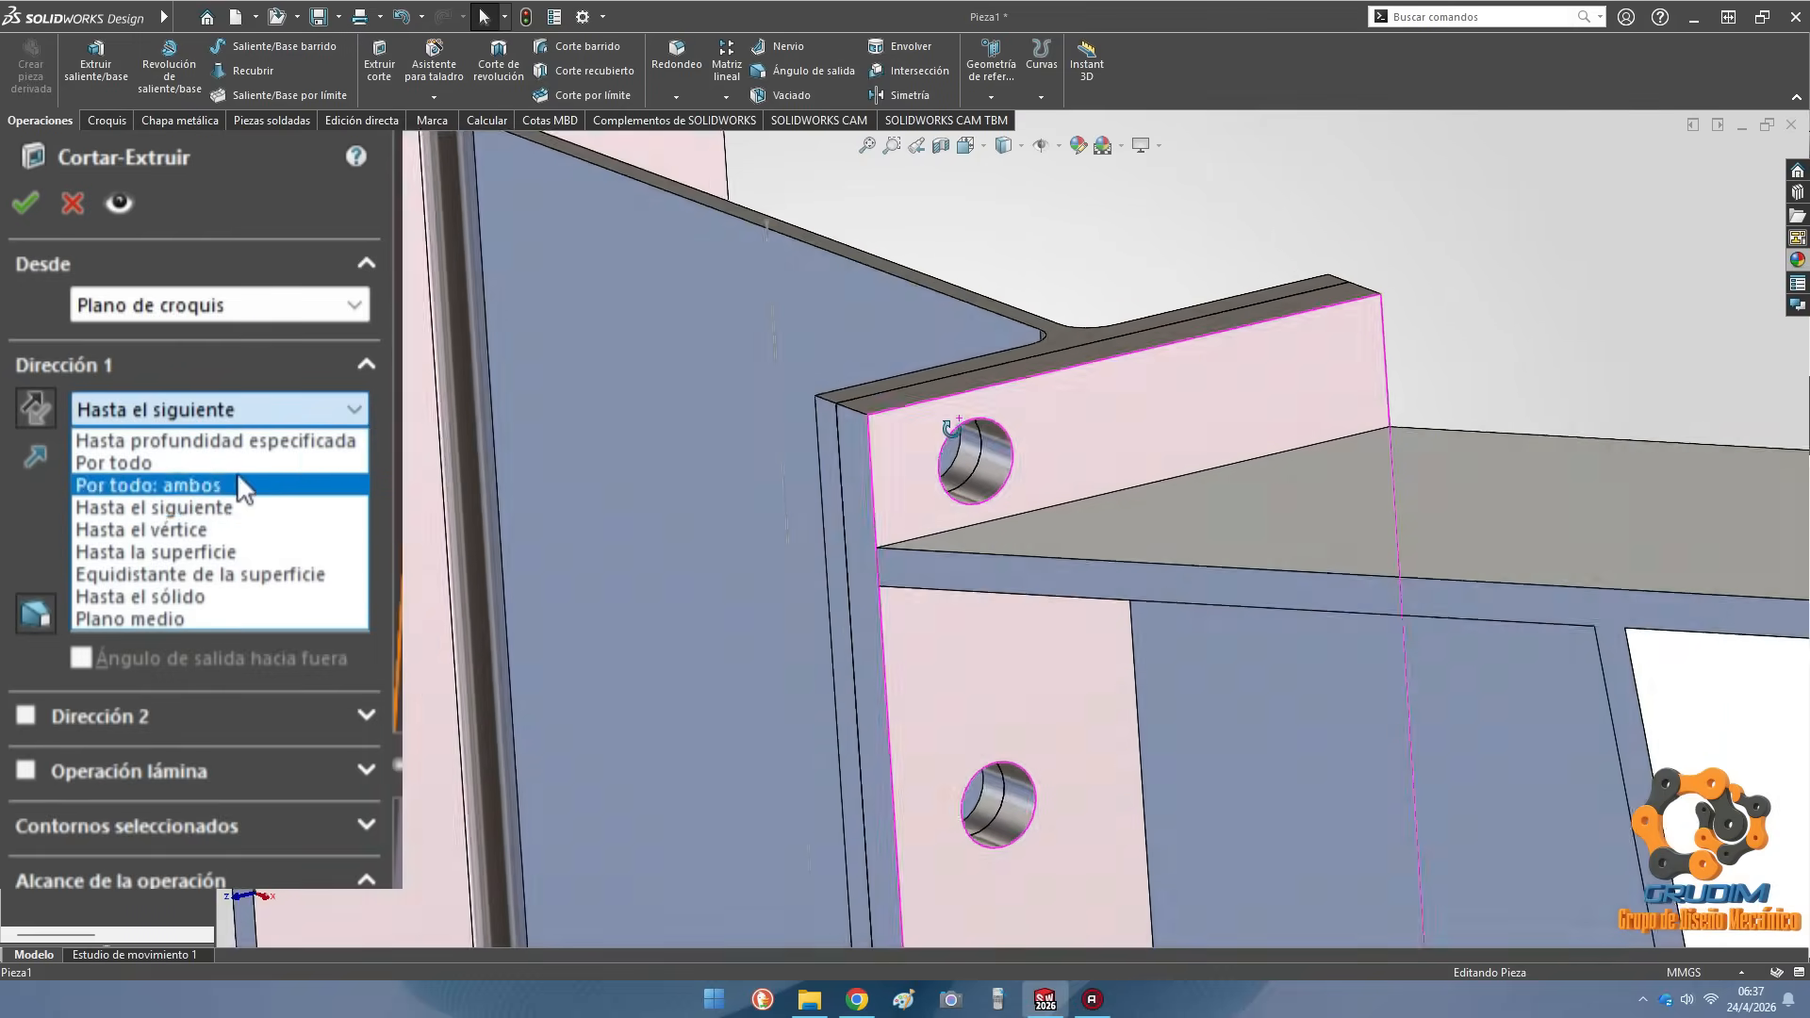
{"action": "left_click", "coordinate": [269, 547]}
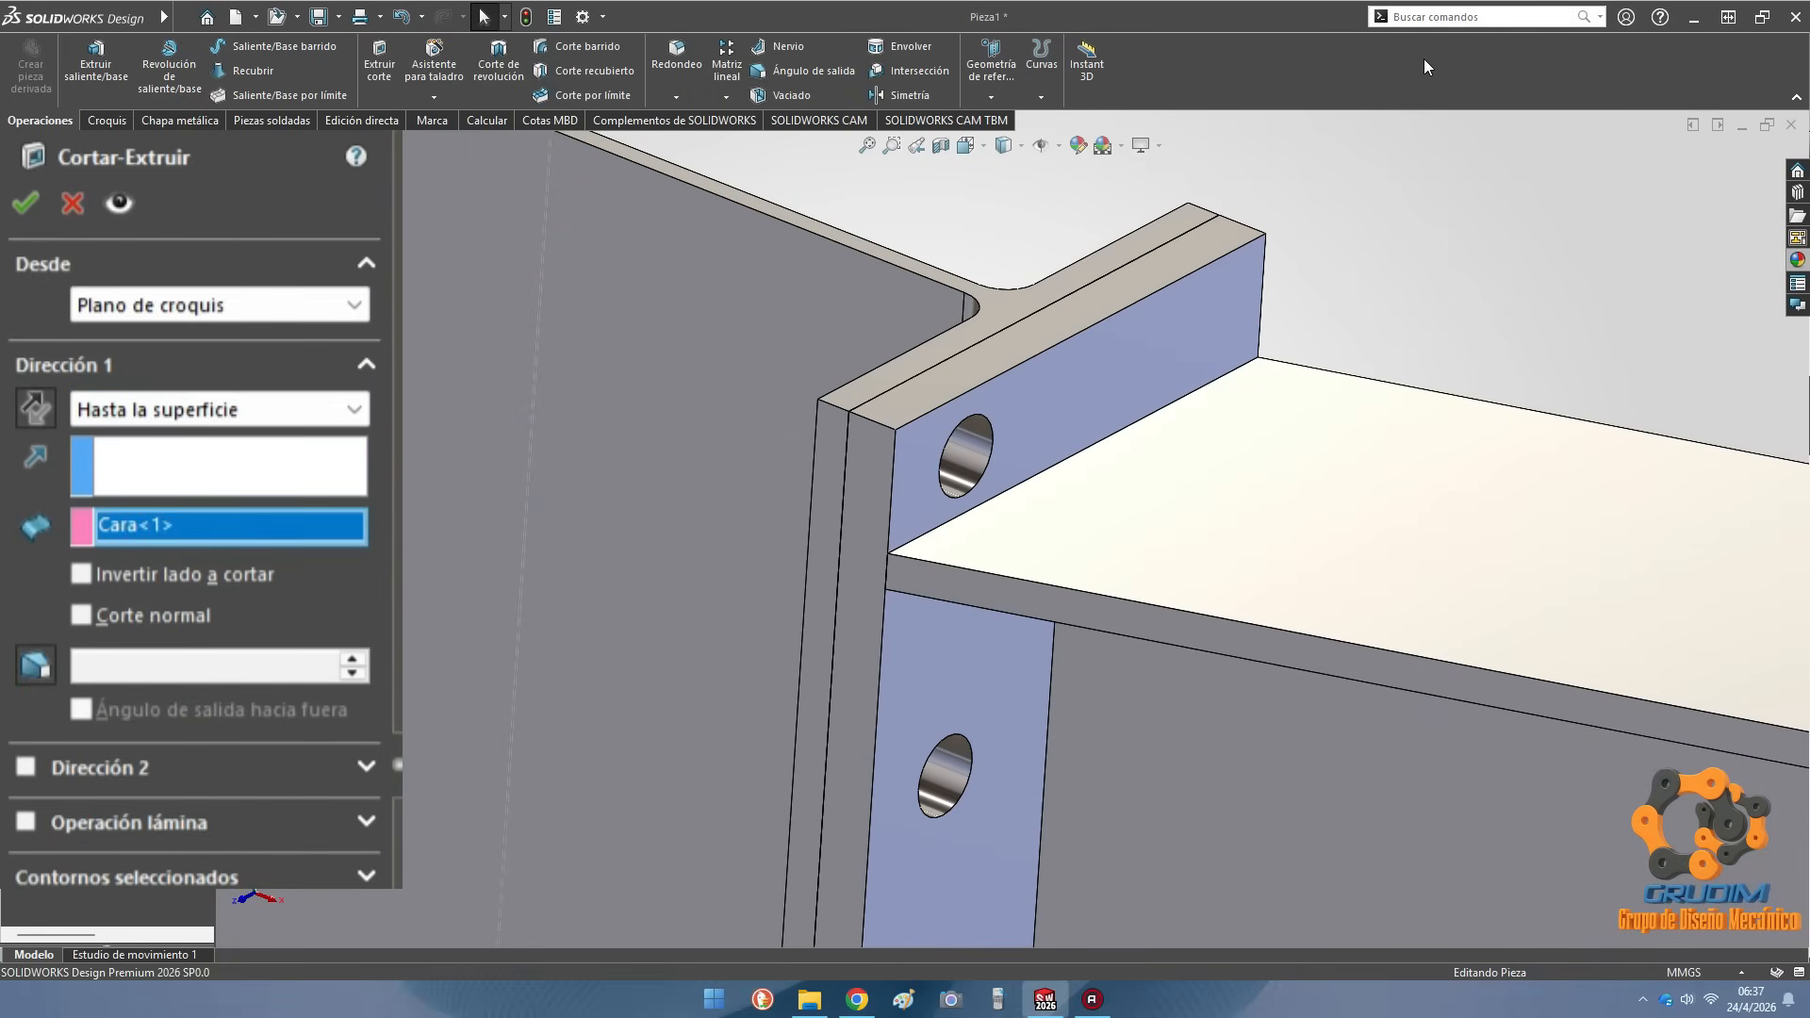
Create a reference plane midway between the end plate's two opposite vertical side faces
{"action": "left_click", "coordinate": [991, 97]}
{"action": "left_click", "coordinate": [999, 120]}
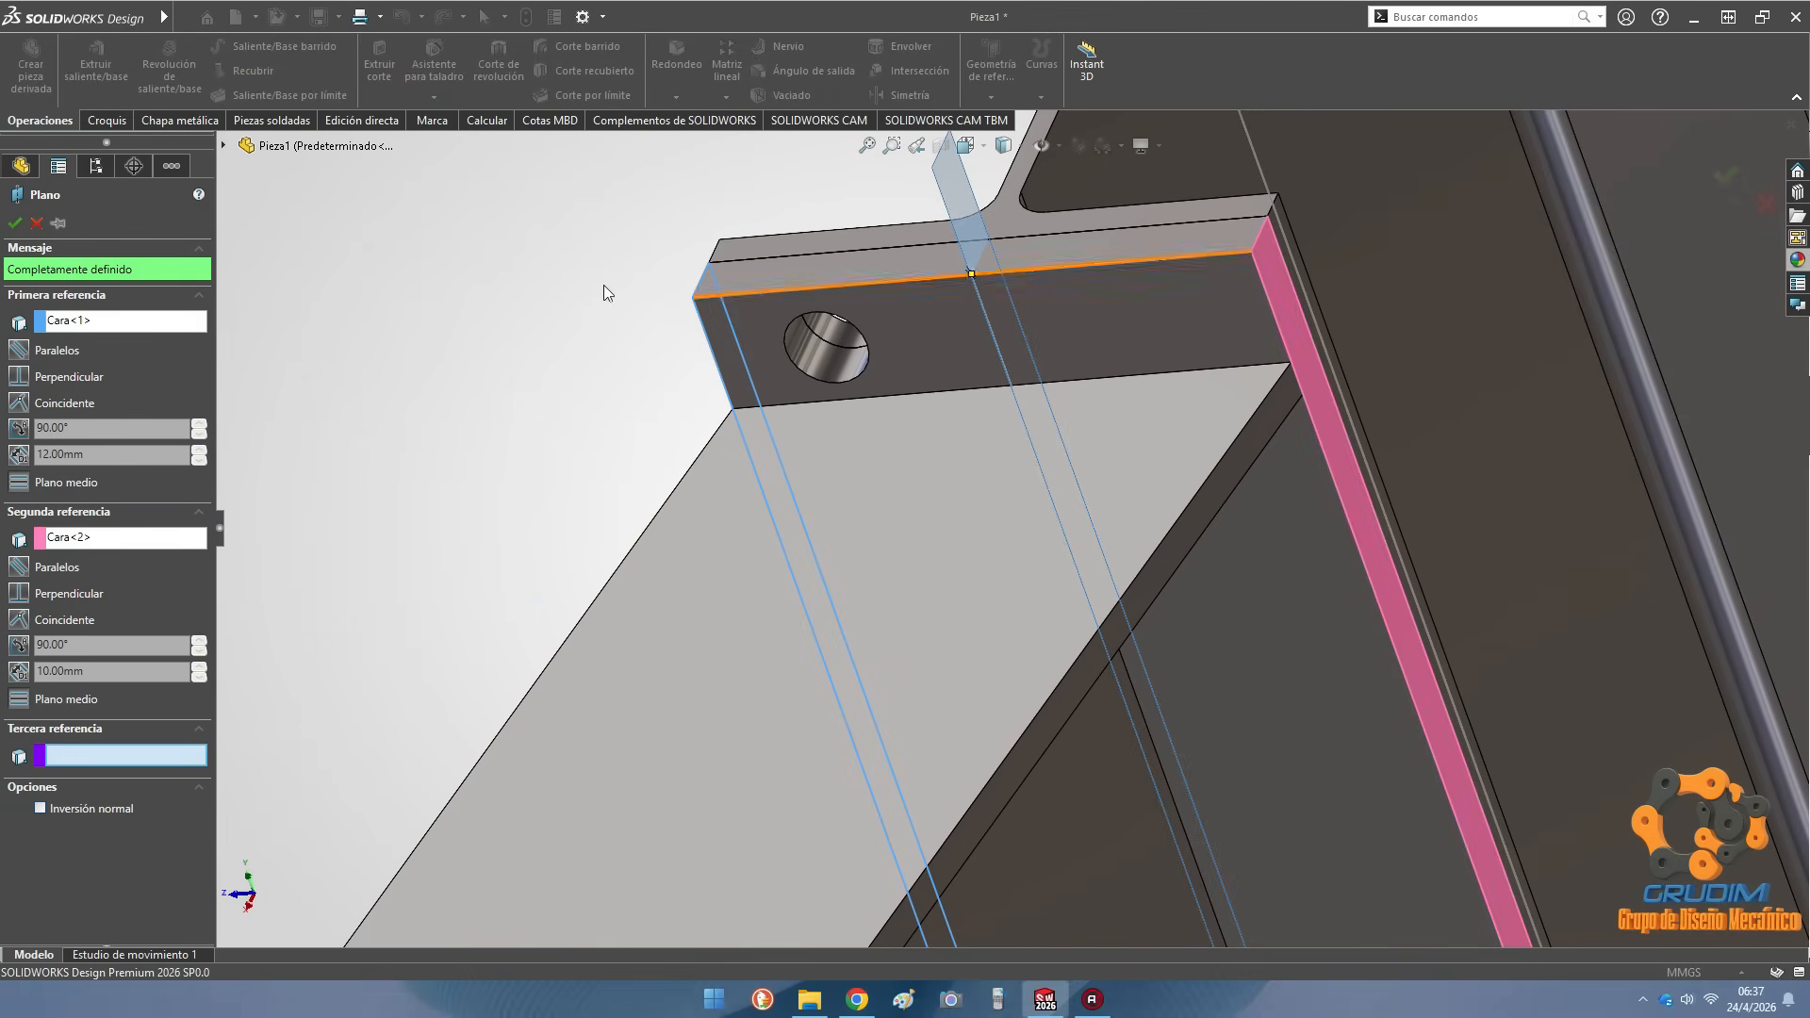
{"action": "left_click", "coordinate": [14, 223]}
Resize the mid-plane's displayed boundary so it spans the beam's length and reaches down to the bottom of the haunch
{"action": "mouse_move", "coordinate": [1029, 385]}
{"action": "middle_mouse_down"}
{"action": "mouse_move", "coordinate": [1119, 295]}
{"action": "mouse_move", "coordinate": [1040, 374]}
{"action": "middle_mouse_up"}
{"action": "scroll", "coordinate": [1040, 374], "scroll_direction": "up", "scroll_amount": 4}
{"action": "left_click_drag", "start_coordinate": [978, 395], "coordinate": [1737, 295]}
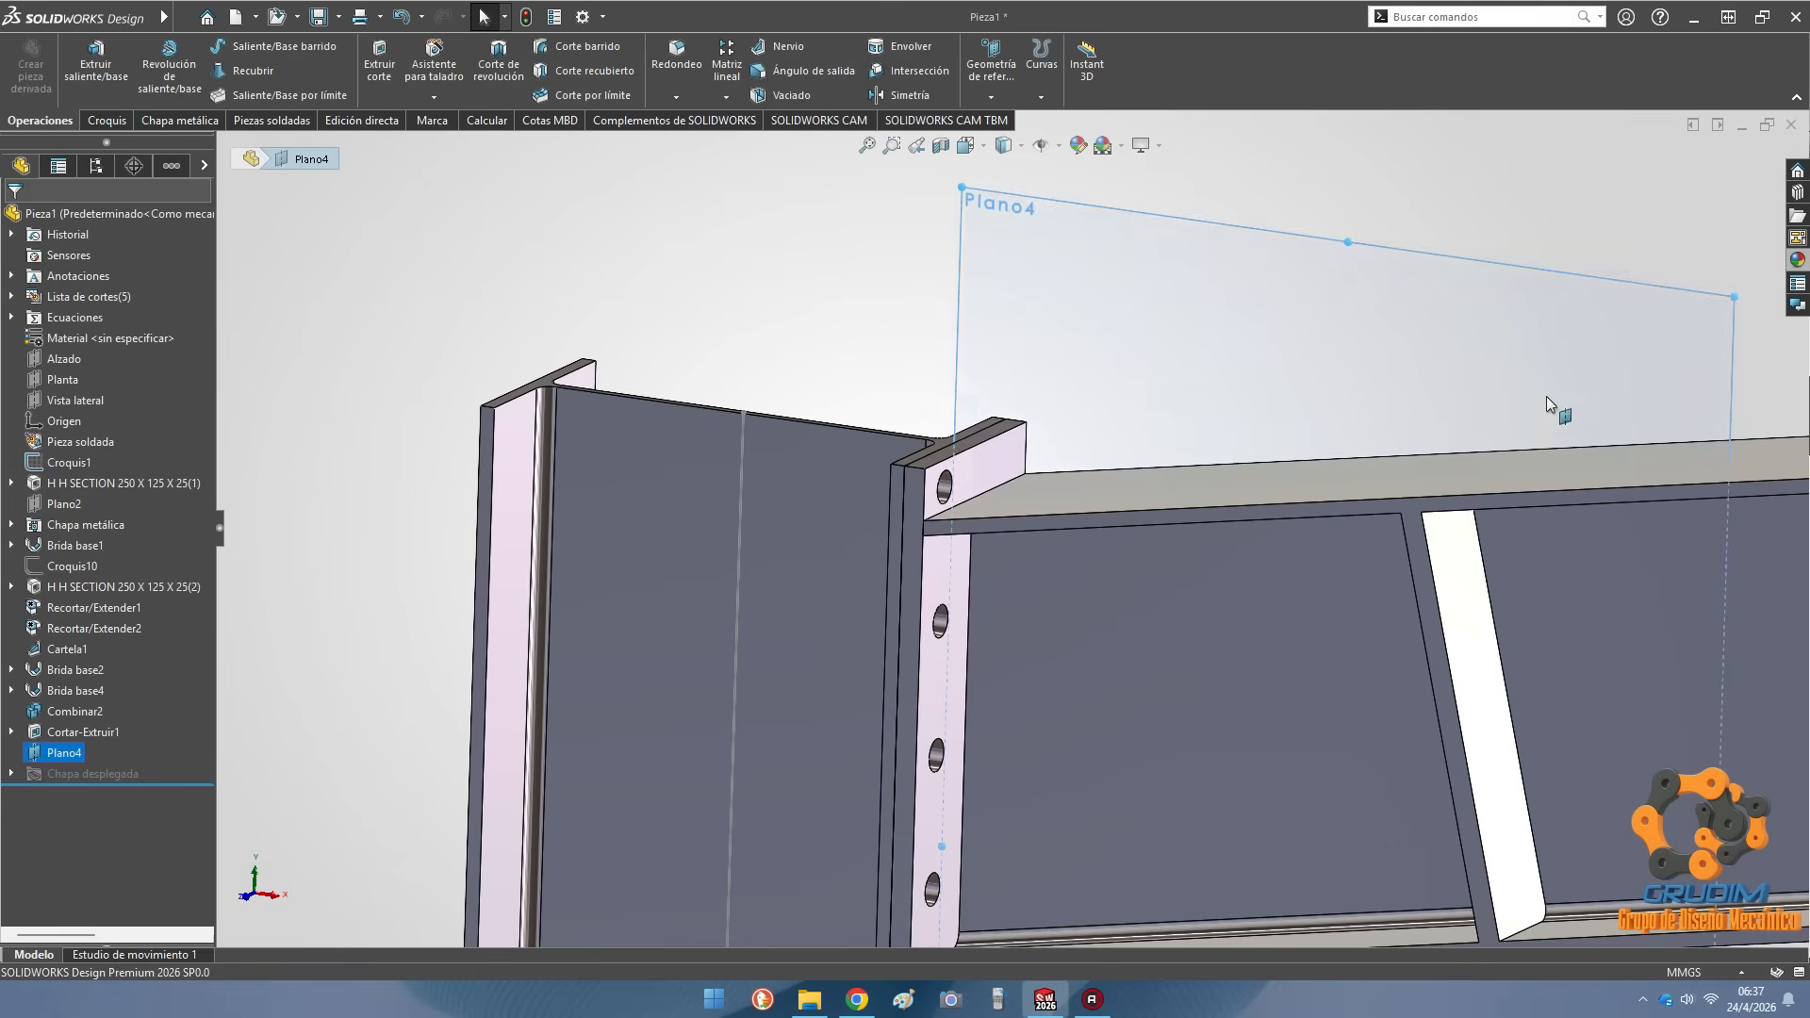
{"action": "scroll", "coordinate": [1404, 556], "scroll_direction": "up", "scroll_amount": 6}
{"action": "left_click_drag", "start_coordinate": [1155, 866], "coordinate": [1253, 698]}
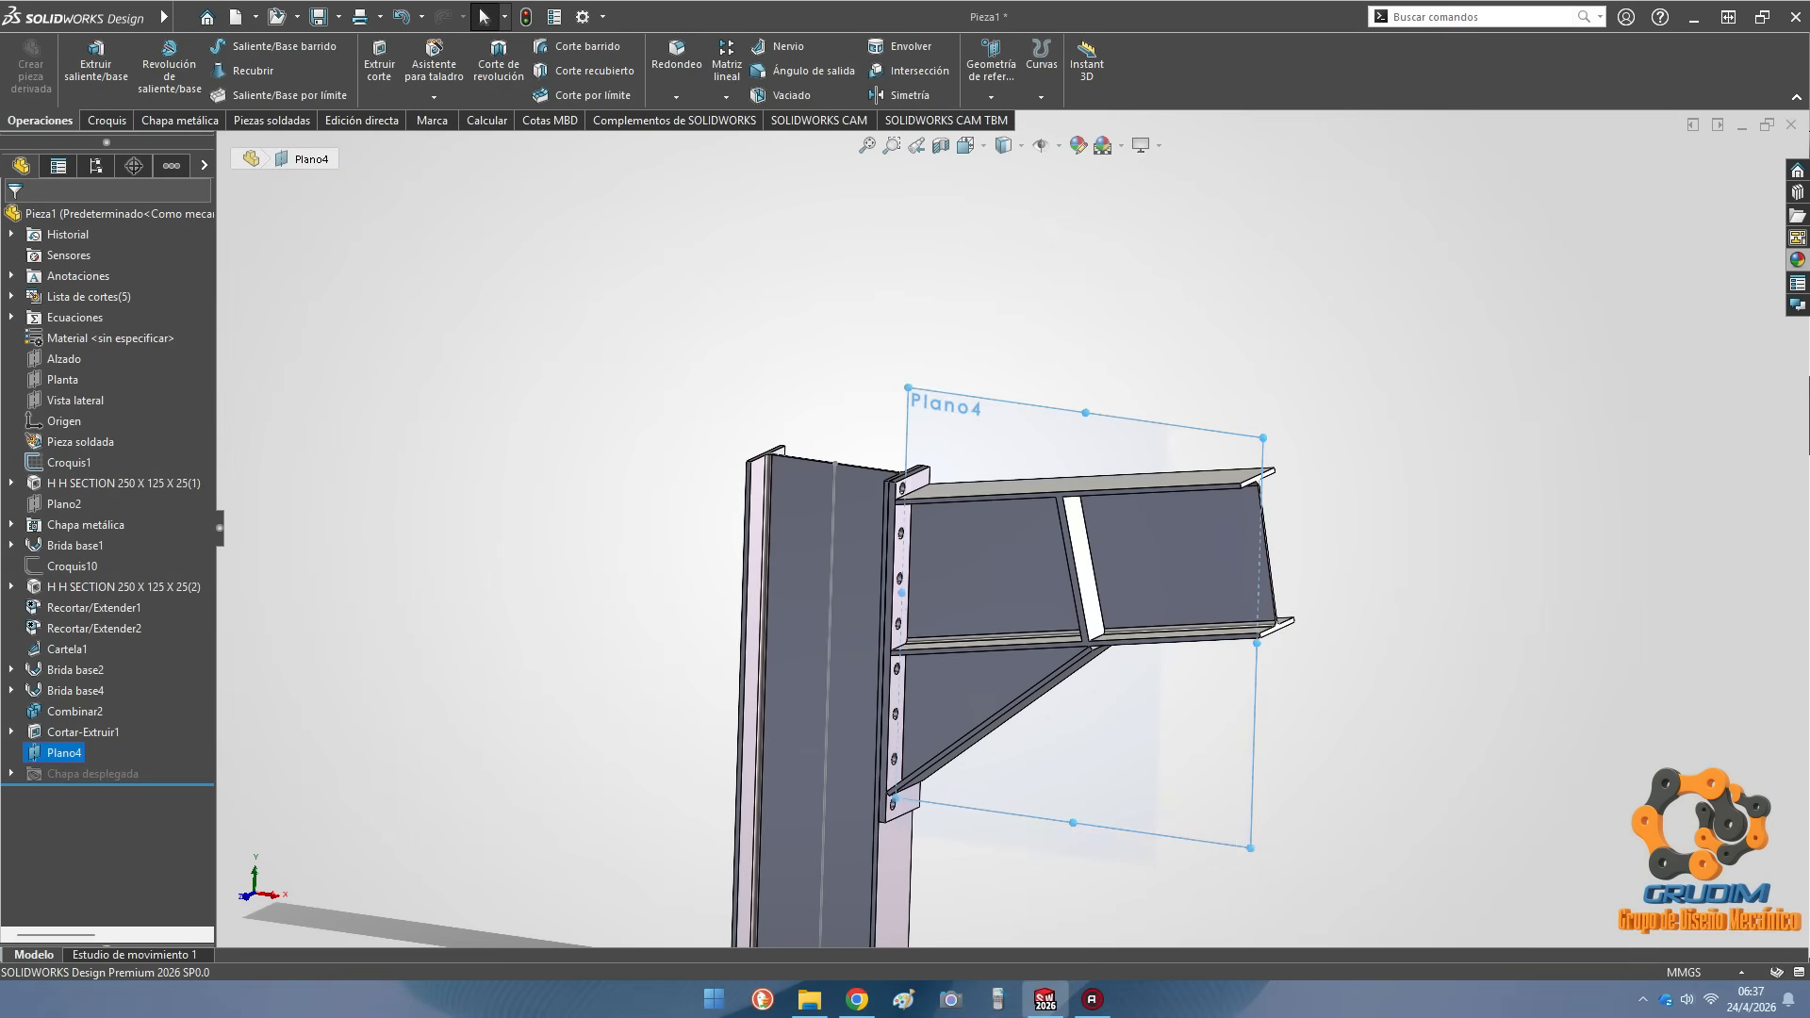
{"action": "left_click", "coordinate": [1512, 677]}
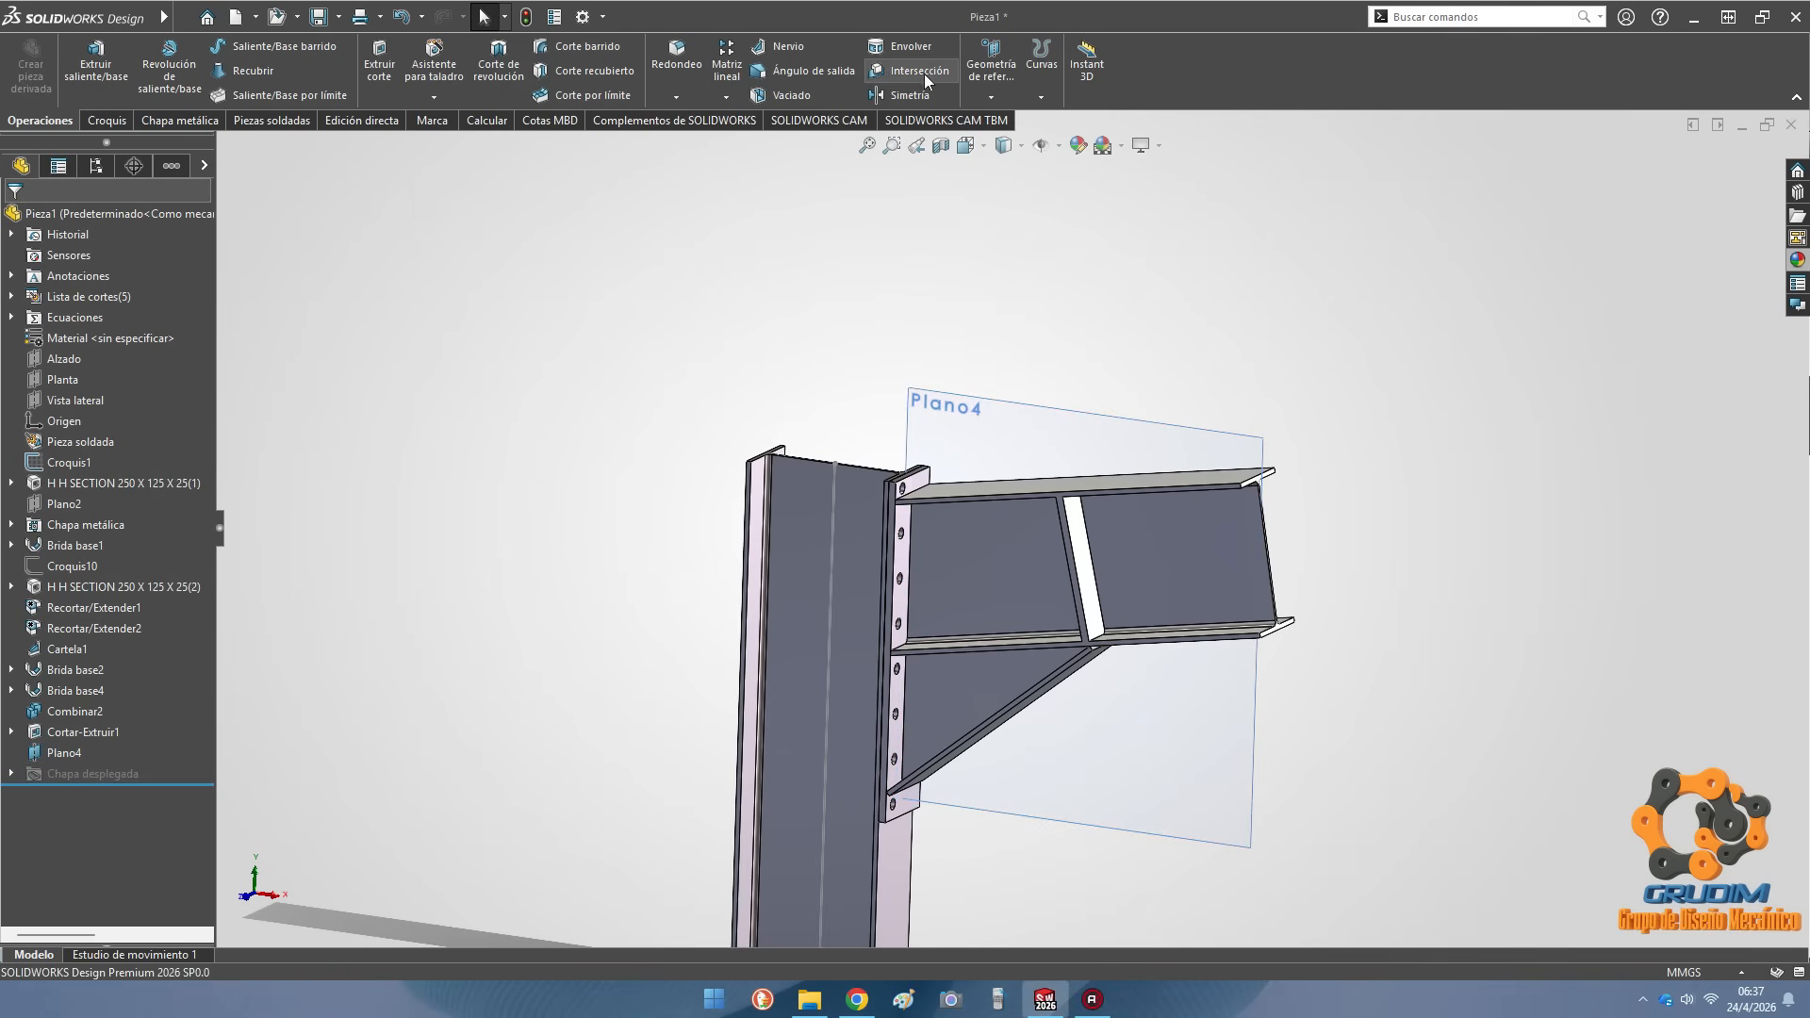
Mirror the extruded bolt-hole cut across the beam's vertical mid-plane to create the second row of holes
{"action": "left_click", "coordinate": [906, 94]}
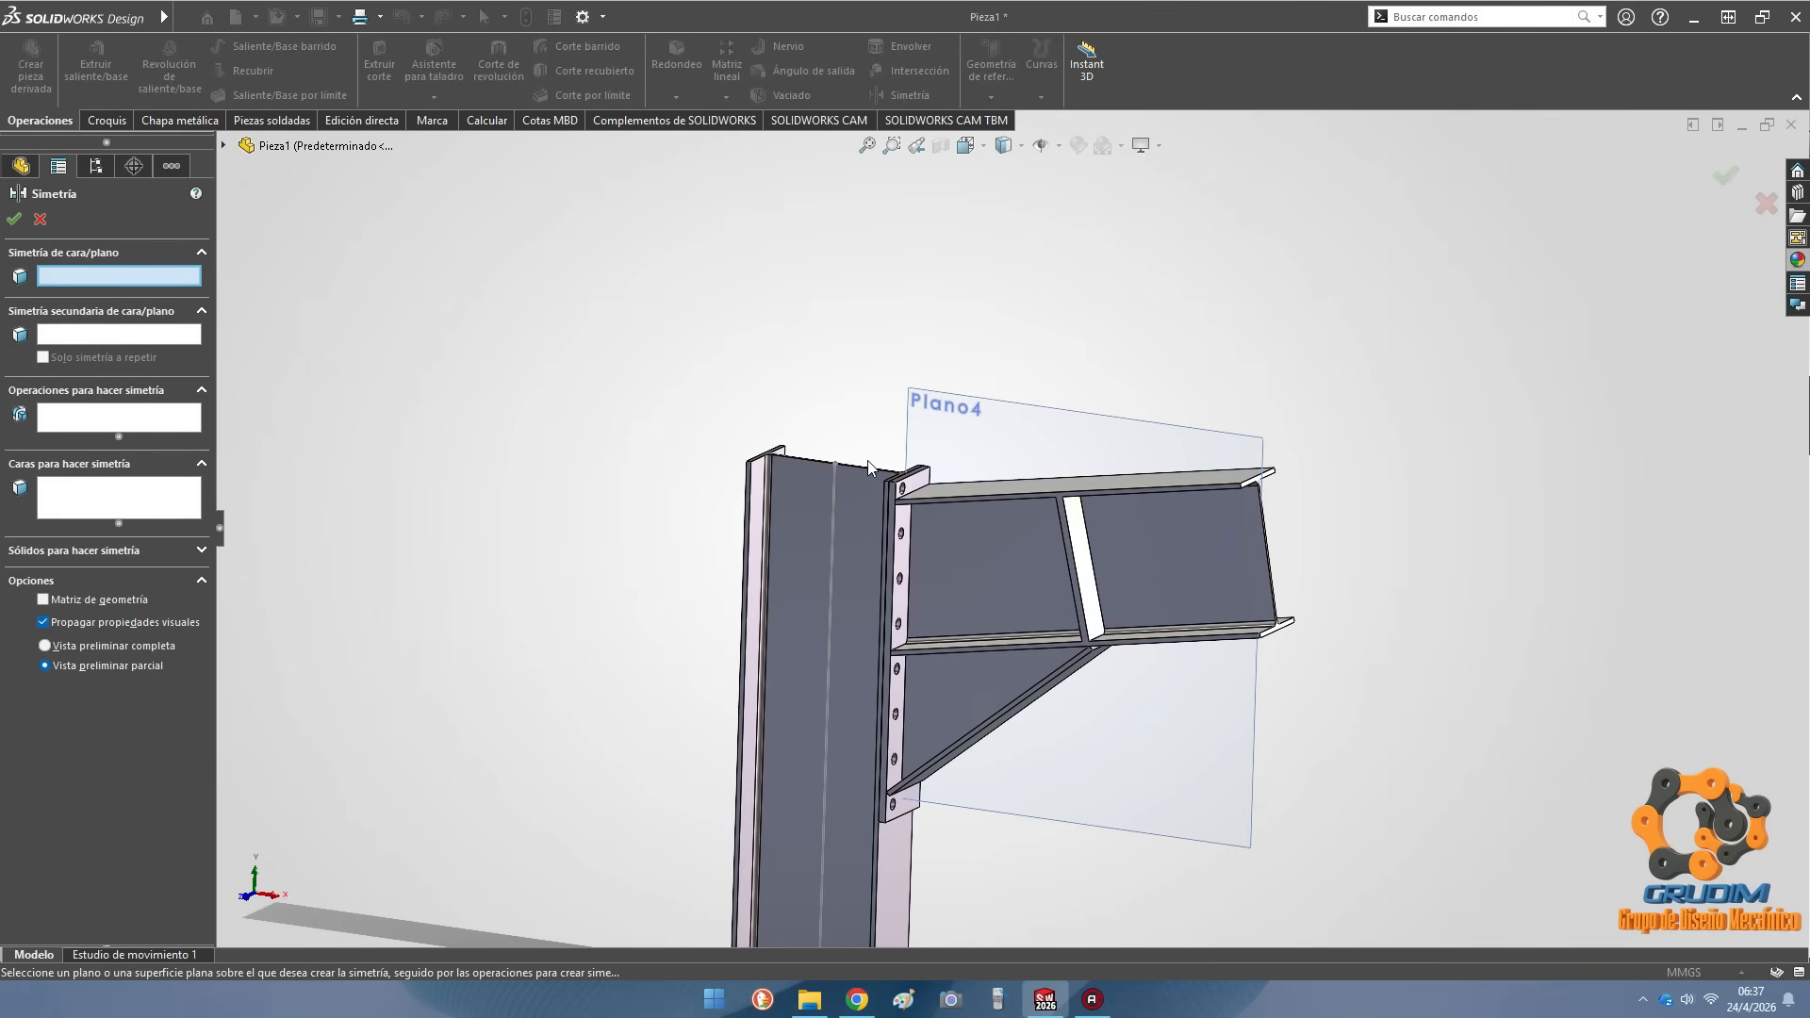
{"action": "scroll", "coordinate": [871, 443], "scroll_direction": "down", "scroll_amount": 5}
{"action": "left_click", "coordinate": [919, 415]}
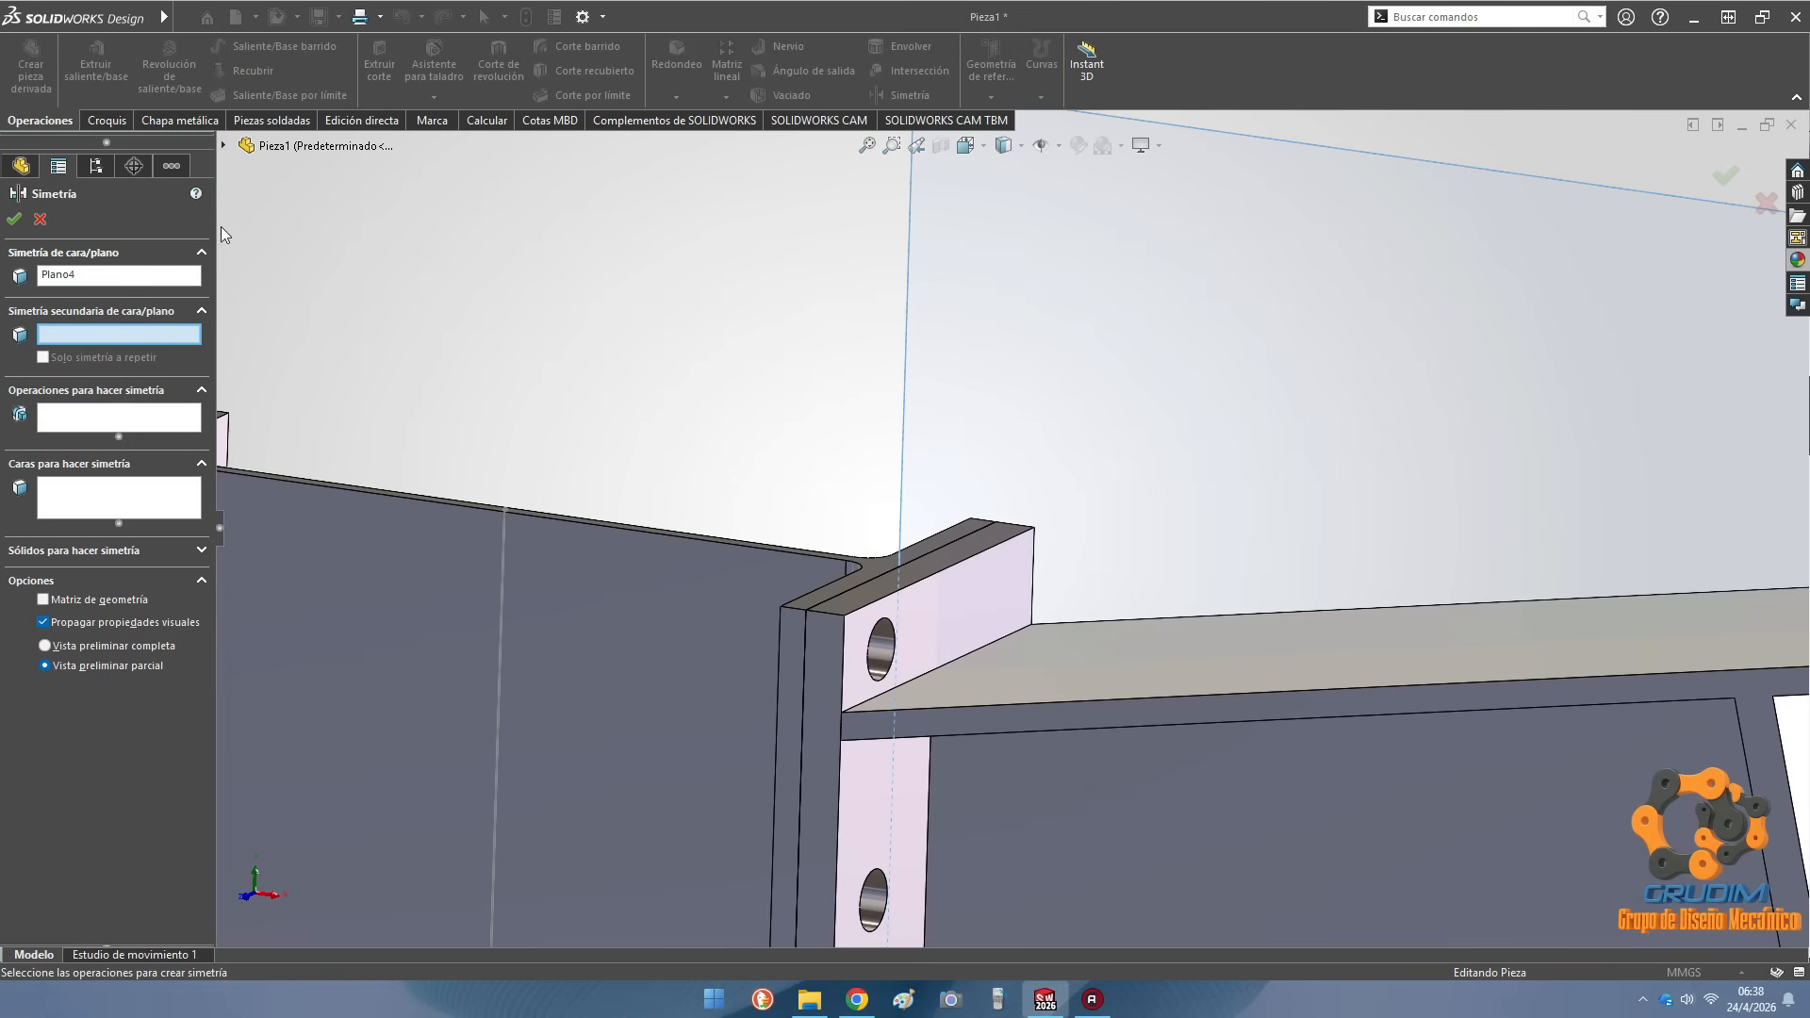
{"action": "left_click", "coordinate": [104, 495]}
{"action": "left_click", "coordinate": [105, 417]}
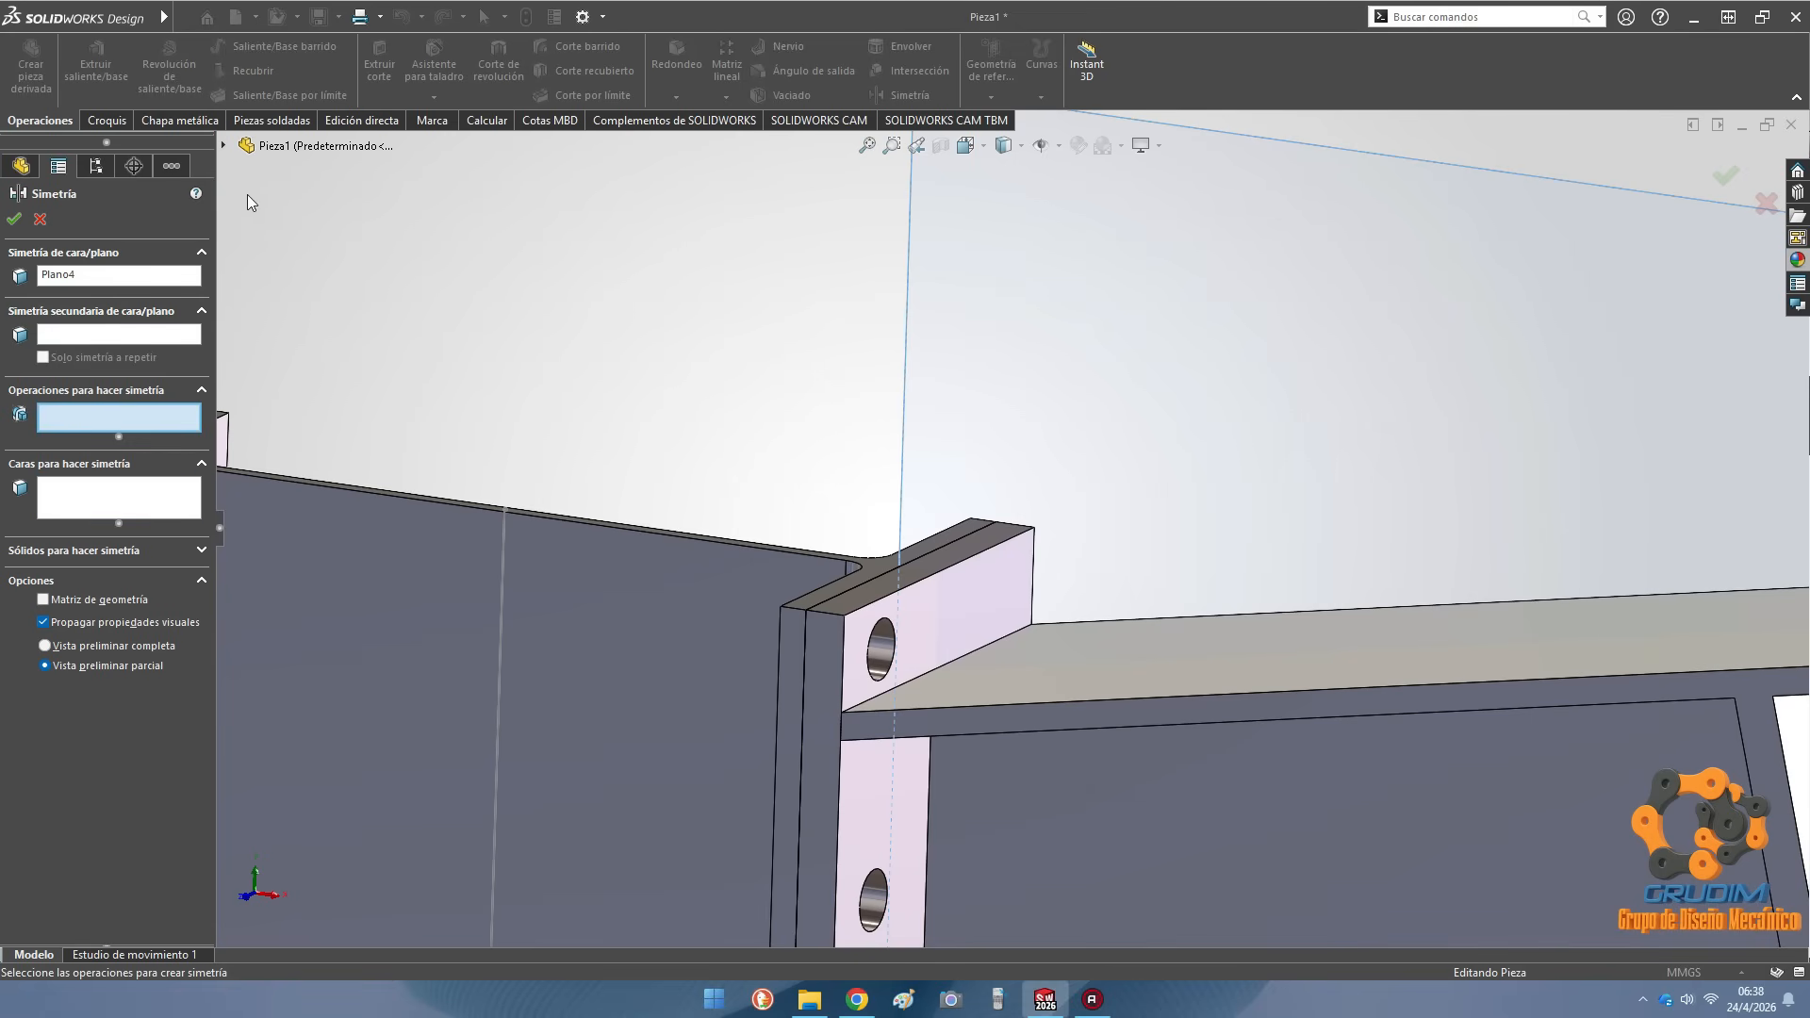
{"action": "left_click", "coordinate": [224, 145]}
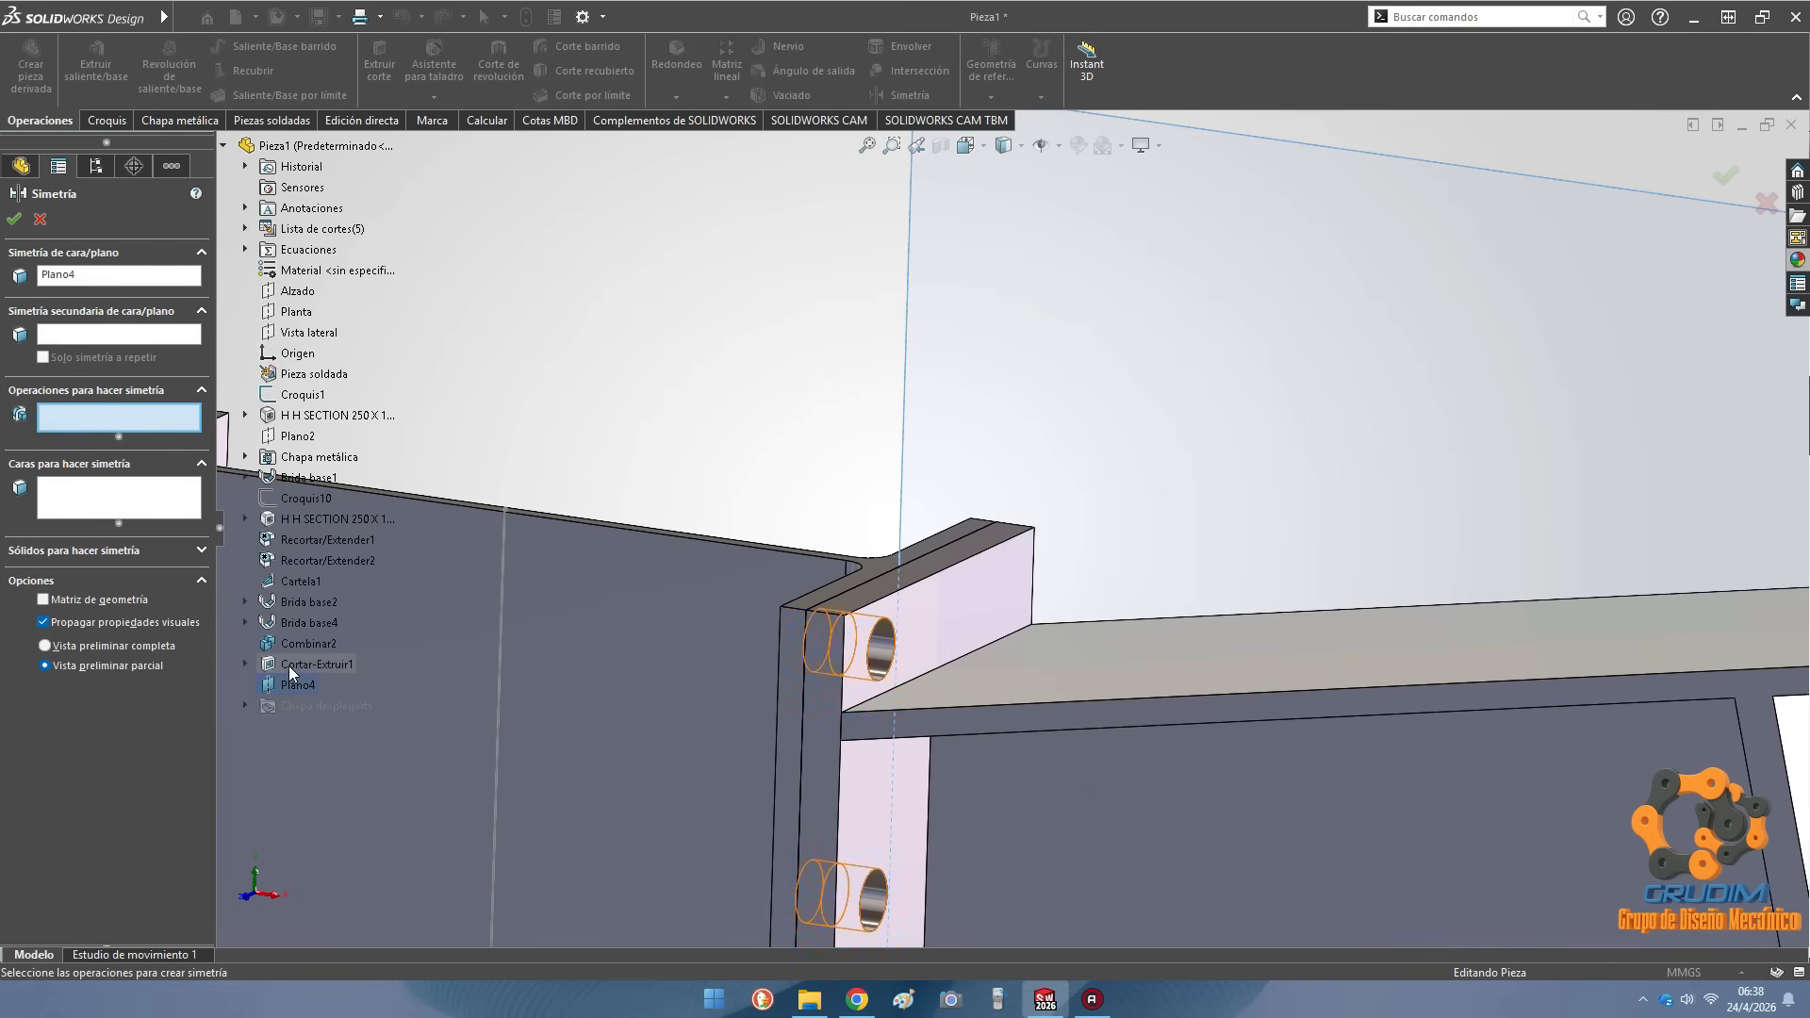
{"action": "left_click", "coordinate": [317, 663]}
{"action": "left_click", "coordinate": [14, 219]}
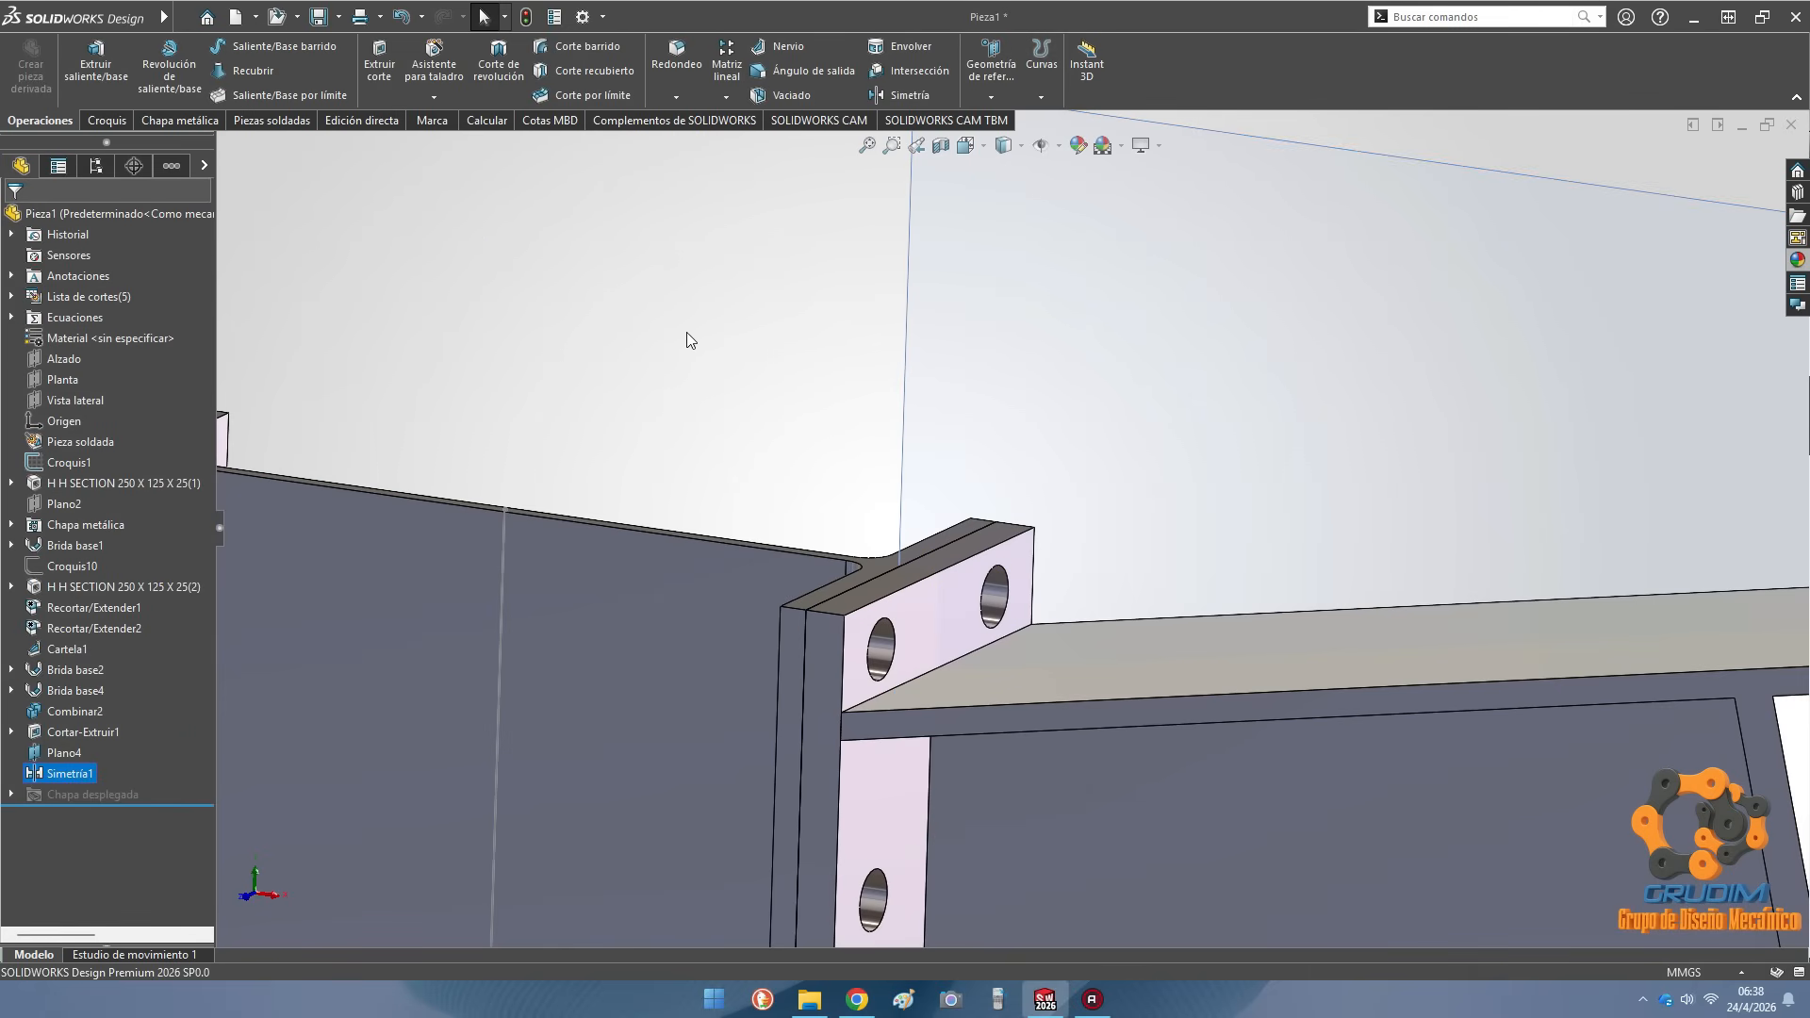
{"action": "left_click", "coordinate": [931, 299]}
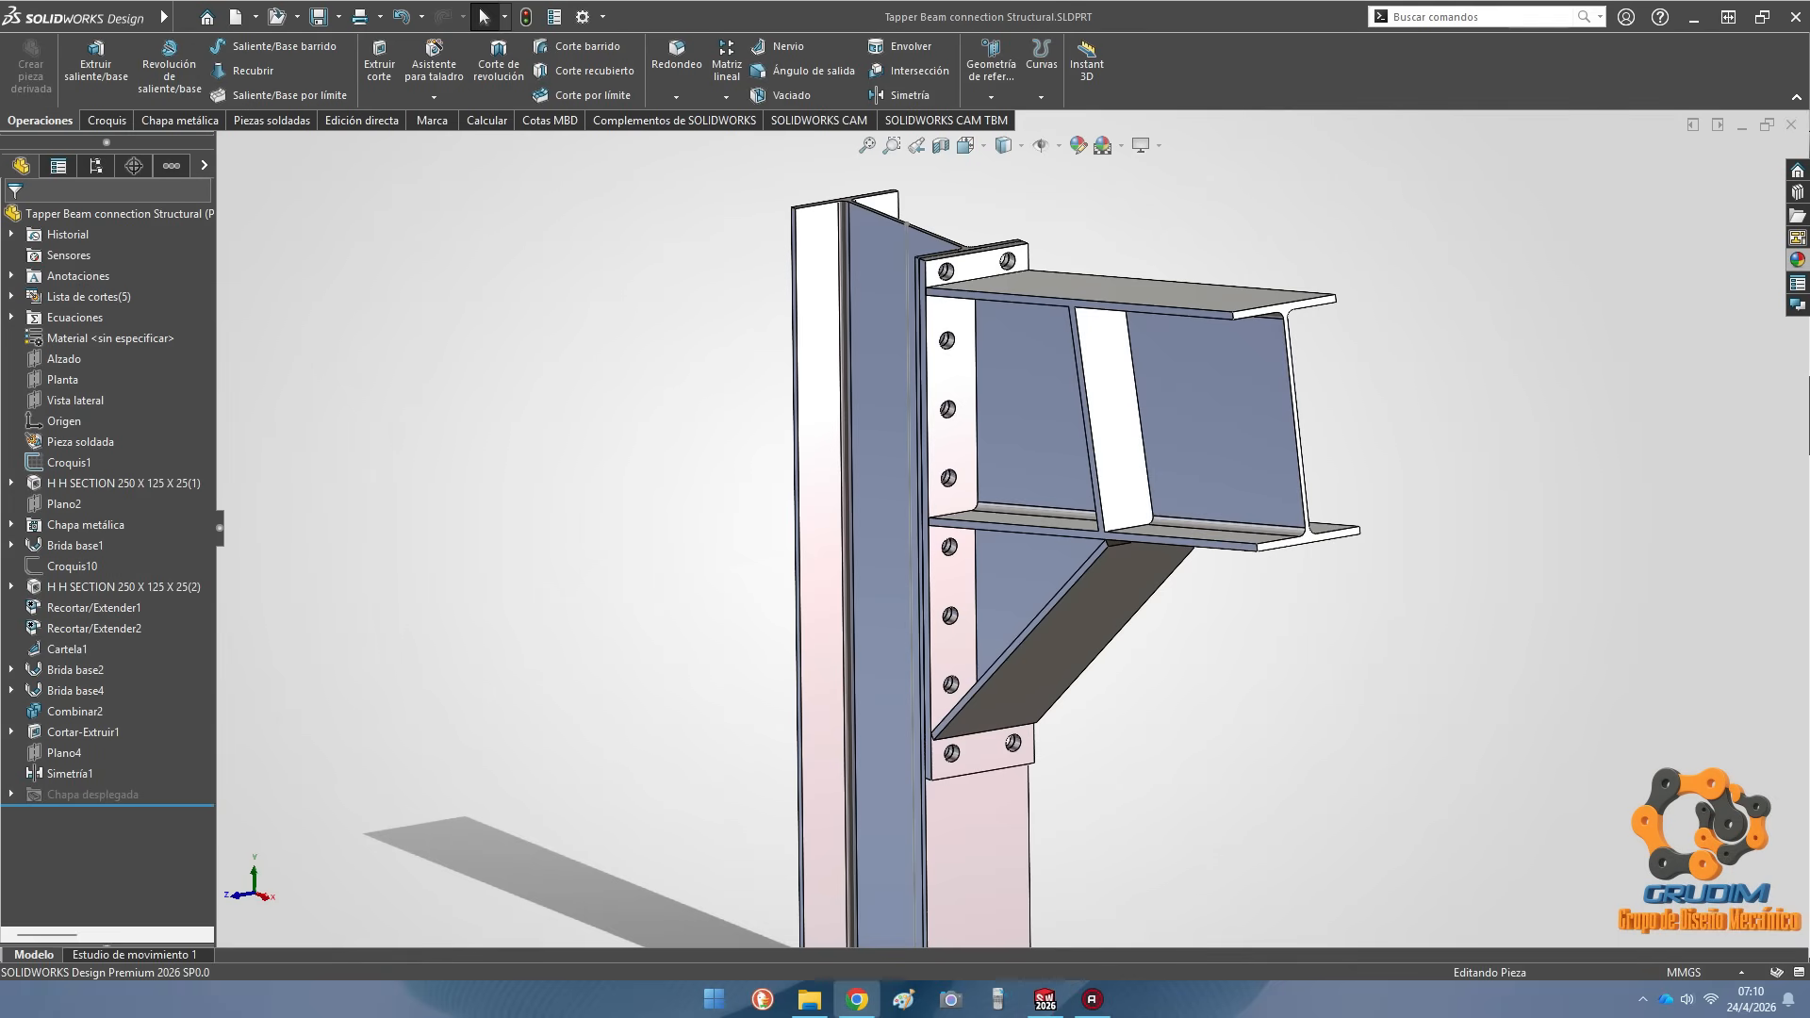
Create a reference plane offset 120 mm downward from the column's top end face
{"action": "left_click", "coordinate": [991, 97]}
{"action": "left_click", "coordinate": [1007, 120]}
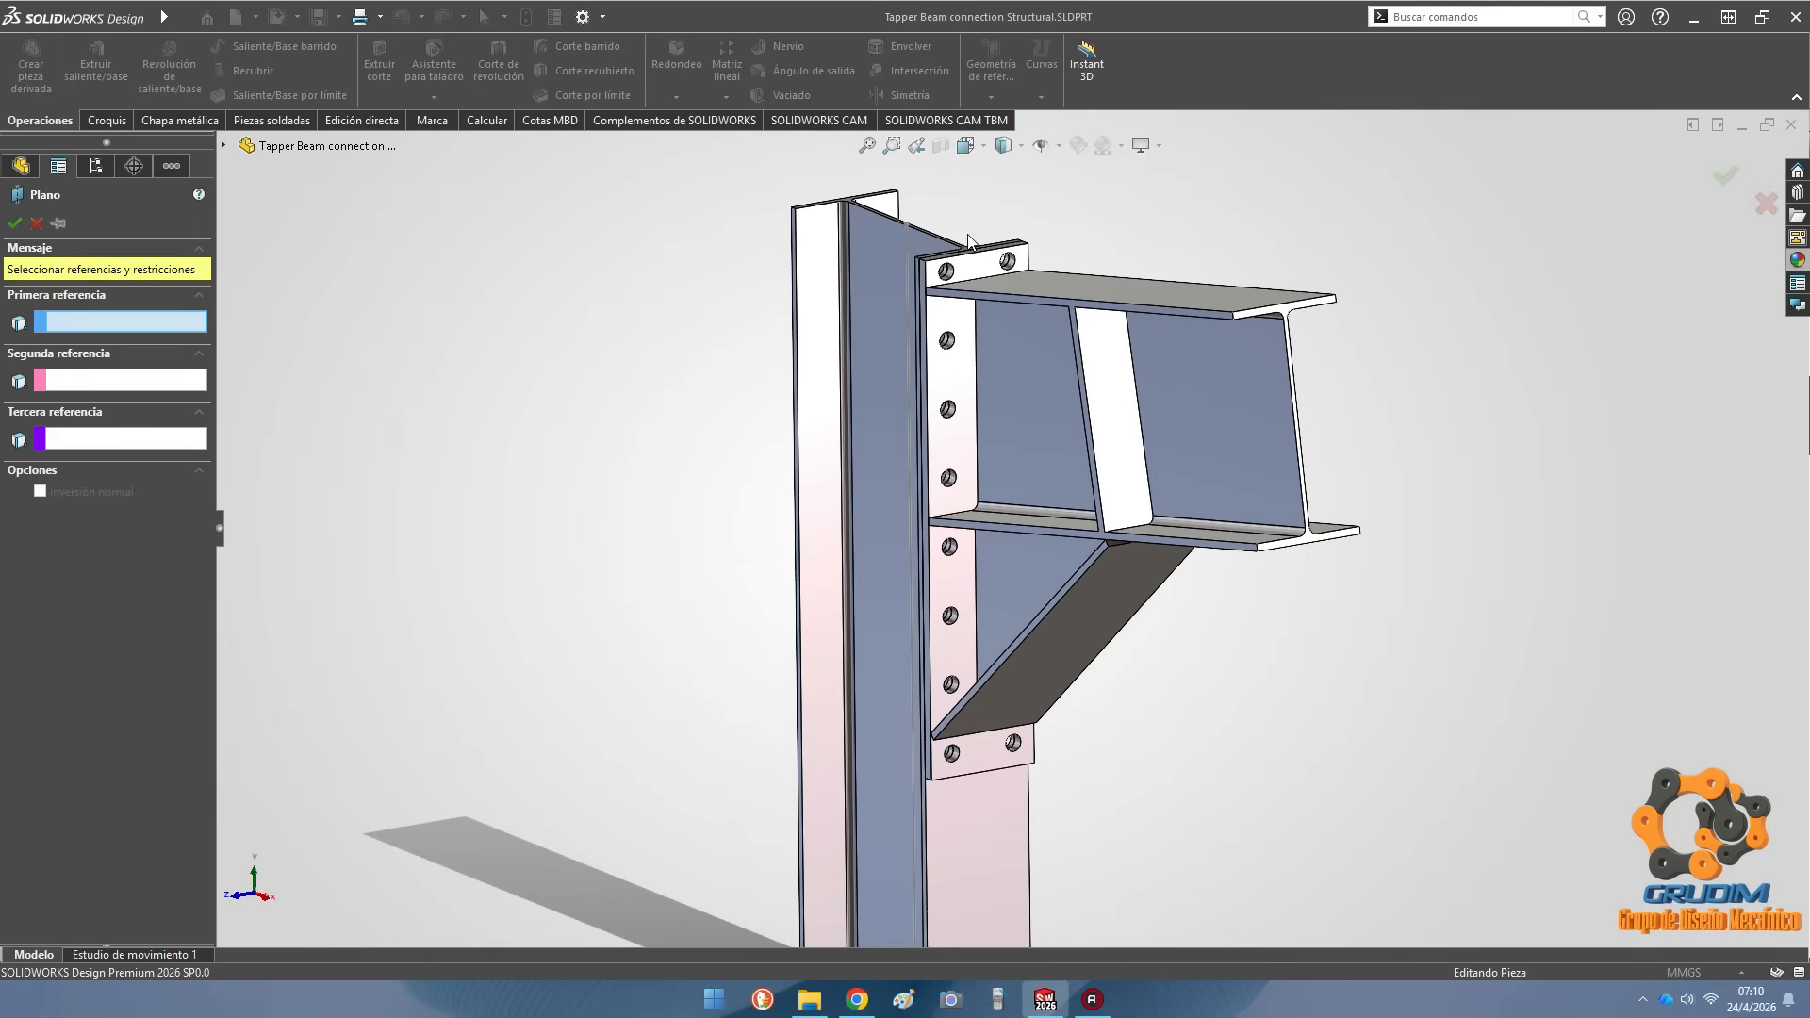
{"action": "scroll", "coordinate": [968, 240], "scroll_direction": "down", "scroll_amount": 8}
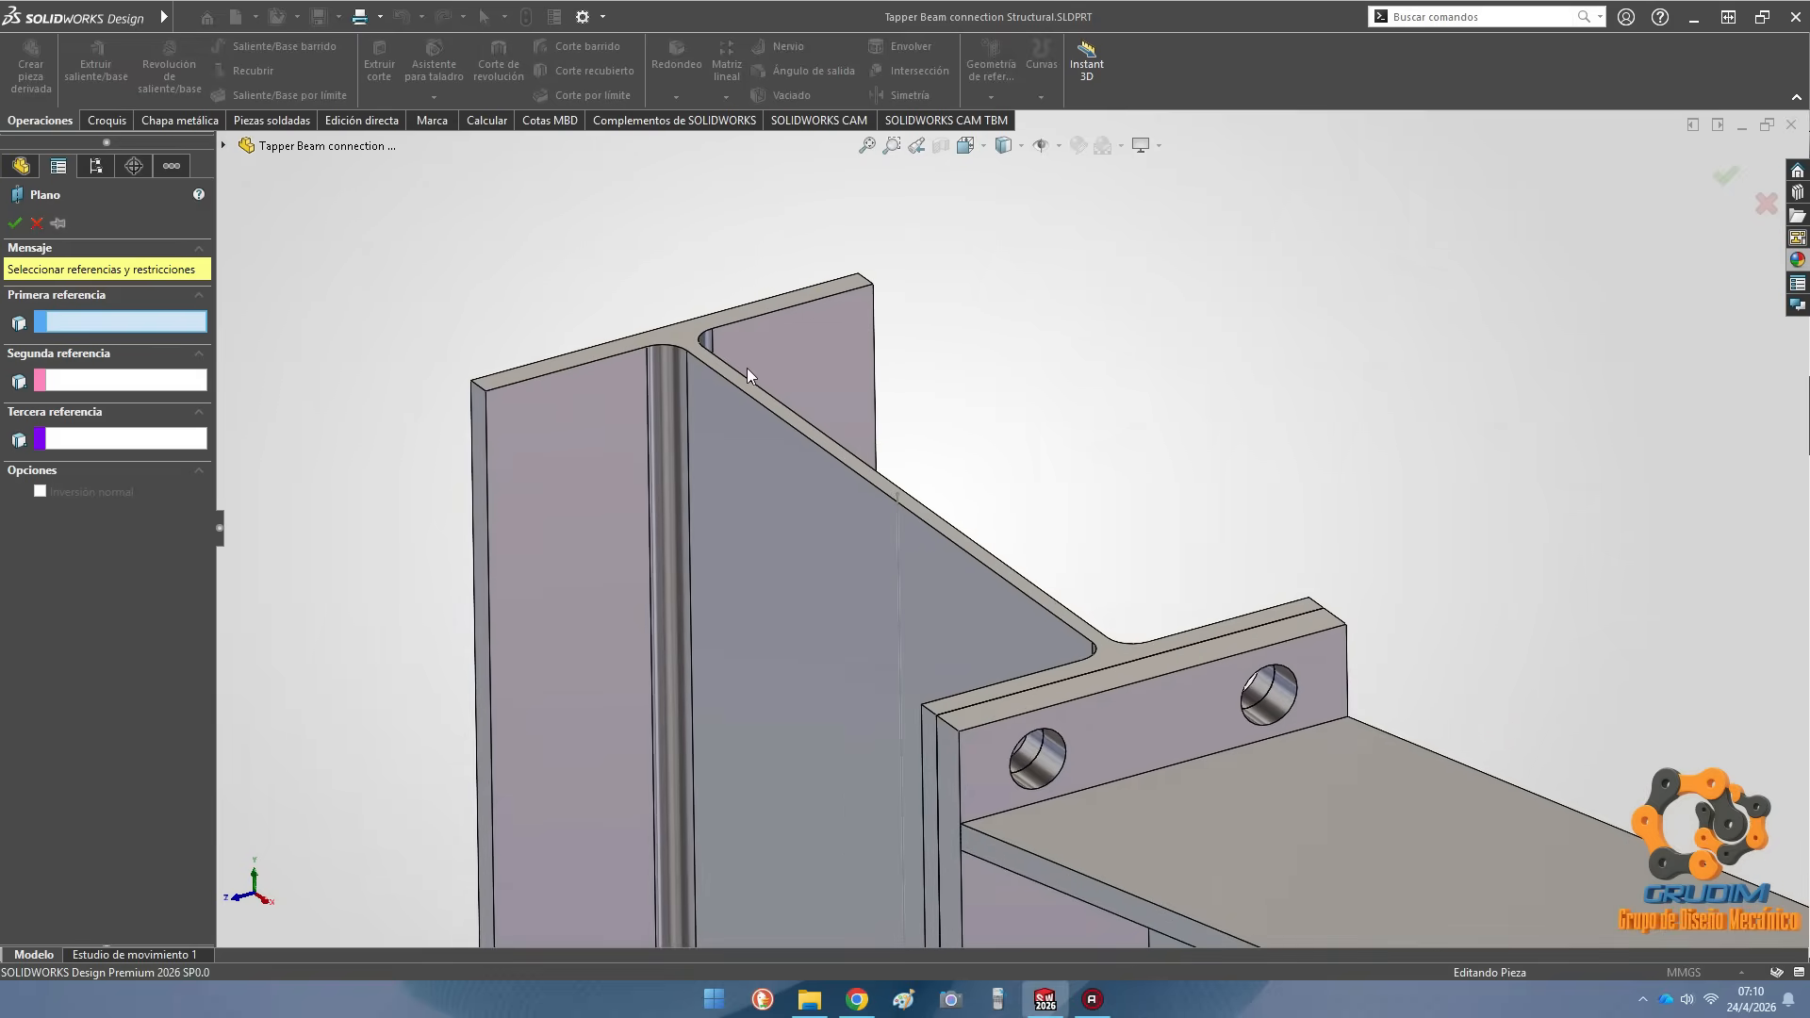
{"action": "left_click", "coordinate": [698, 341]}
{"action": "scroll", "coordinate": [886, 364], "scroll_direction": "up", "scroll_amount": 5}
{"action": "left_click", "coordinate": [79, 452]}
{"action": "type", "text": "120"}
{"action": "key", "text": "Return"}
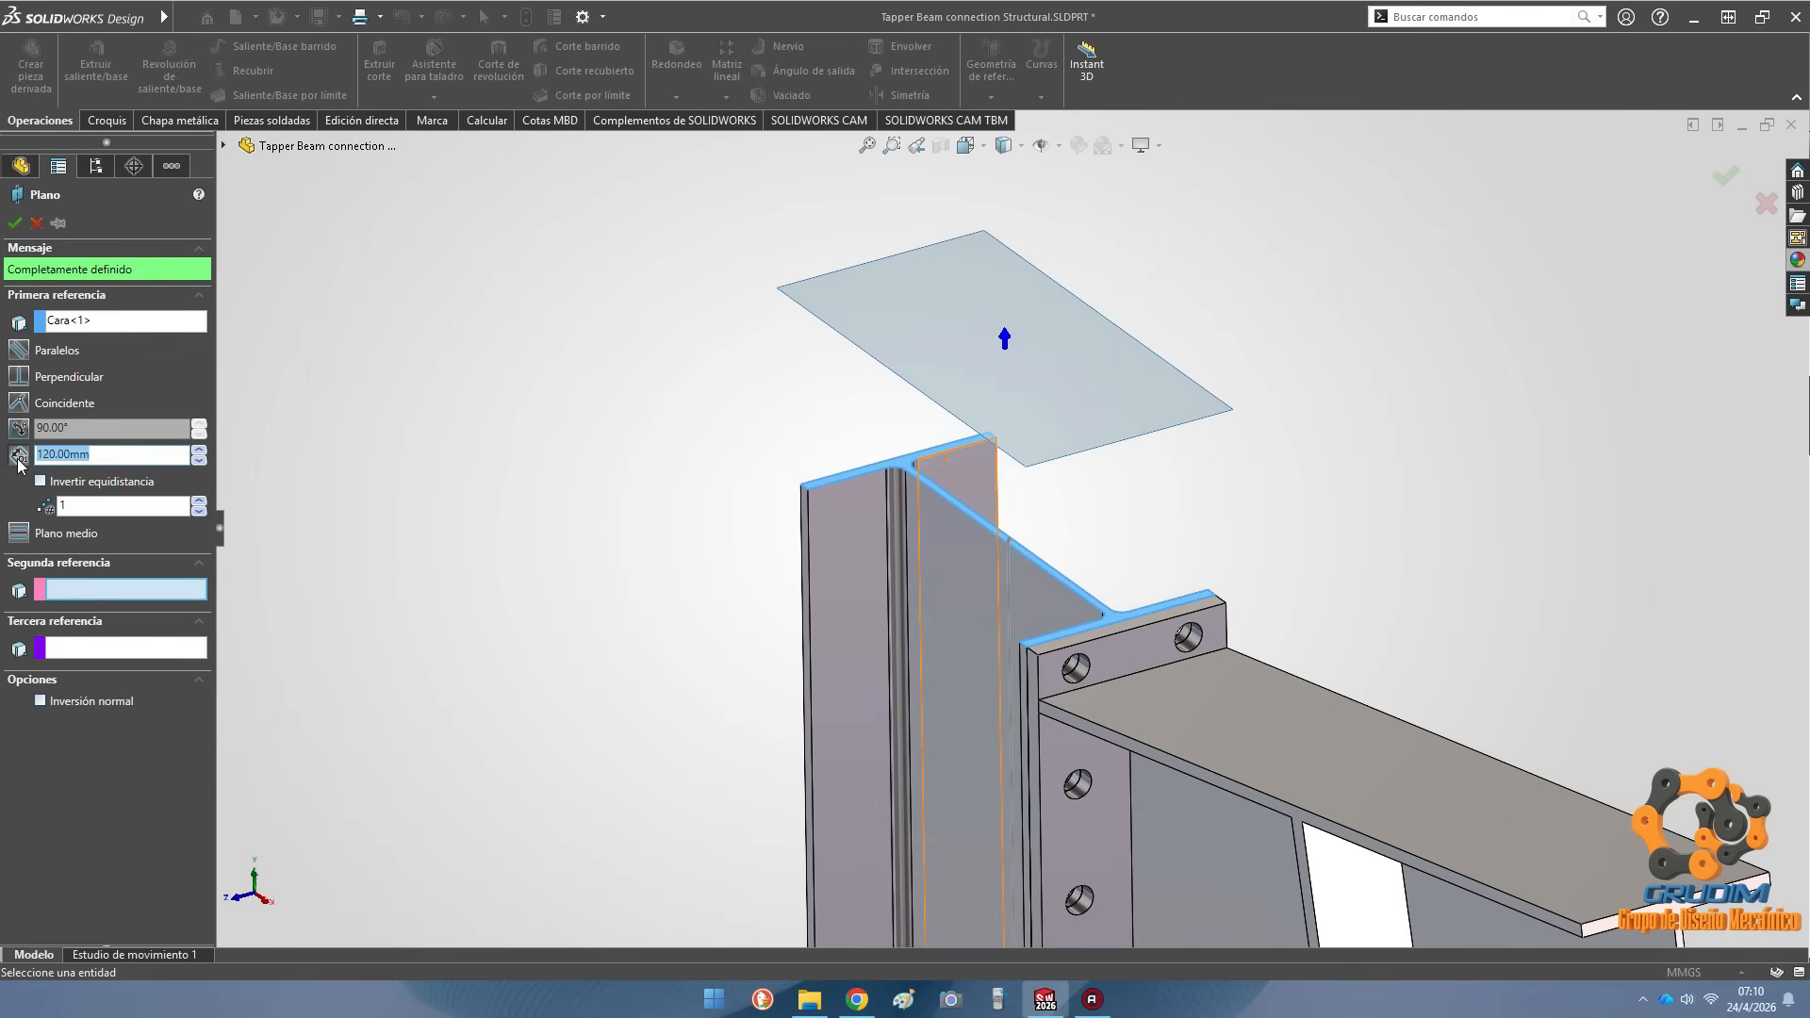
{"action": "left_click", "coordinate": [40, 481]}
{"action": "left_click", "coordinate": [15, 223]}
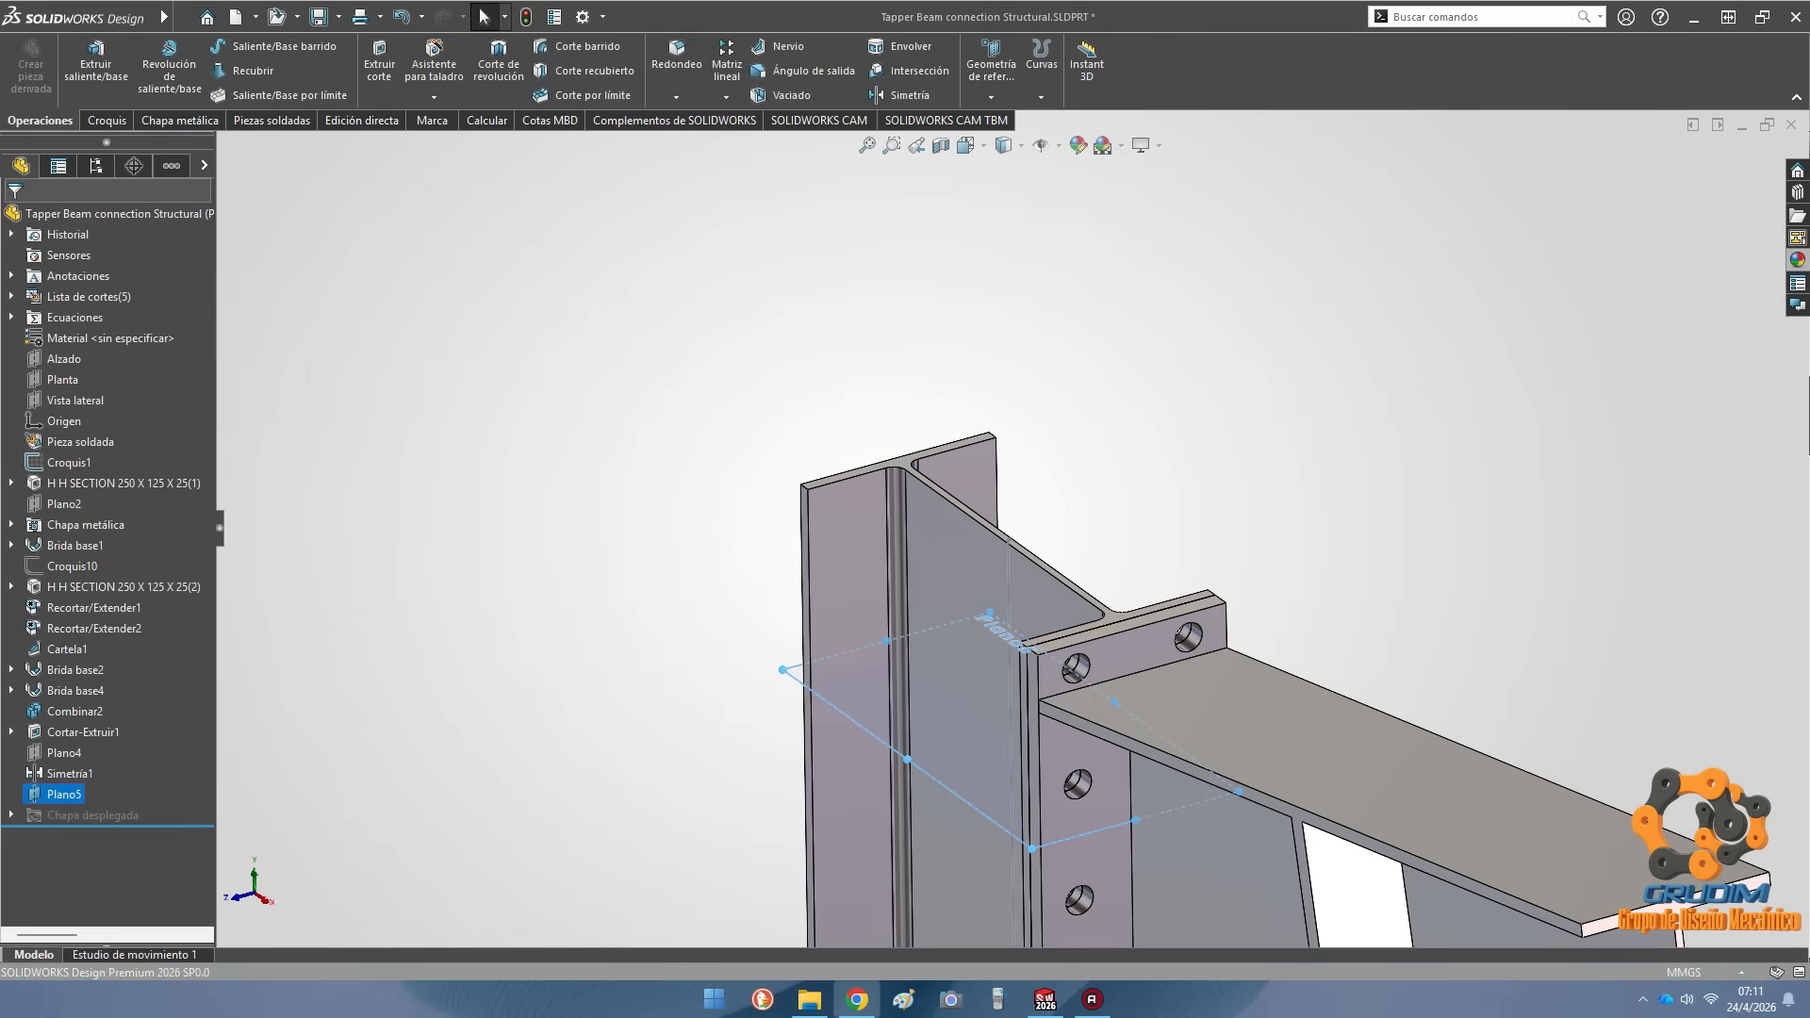
Create a second reference plane offset 300 mm below the plane near the column's top
{"action": "left_click", "coordinate": [990, 87]}
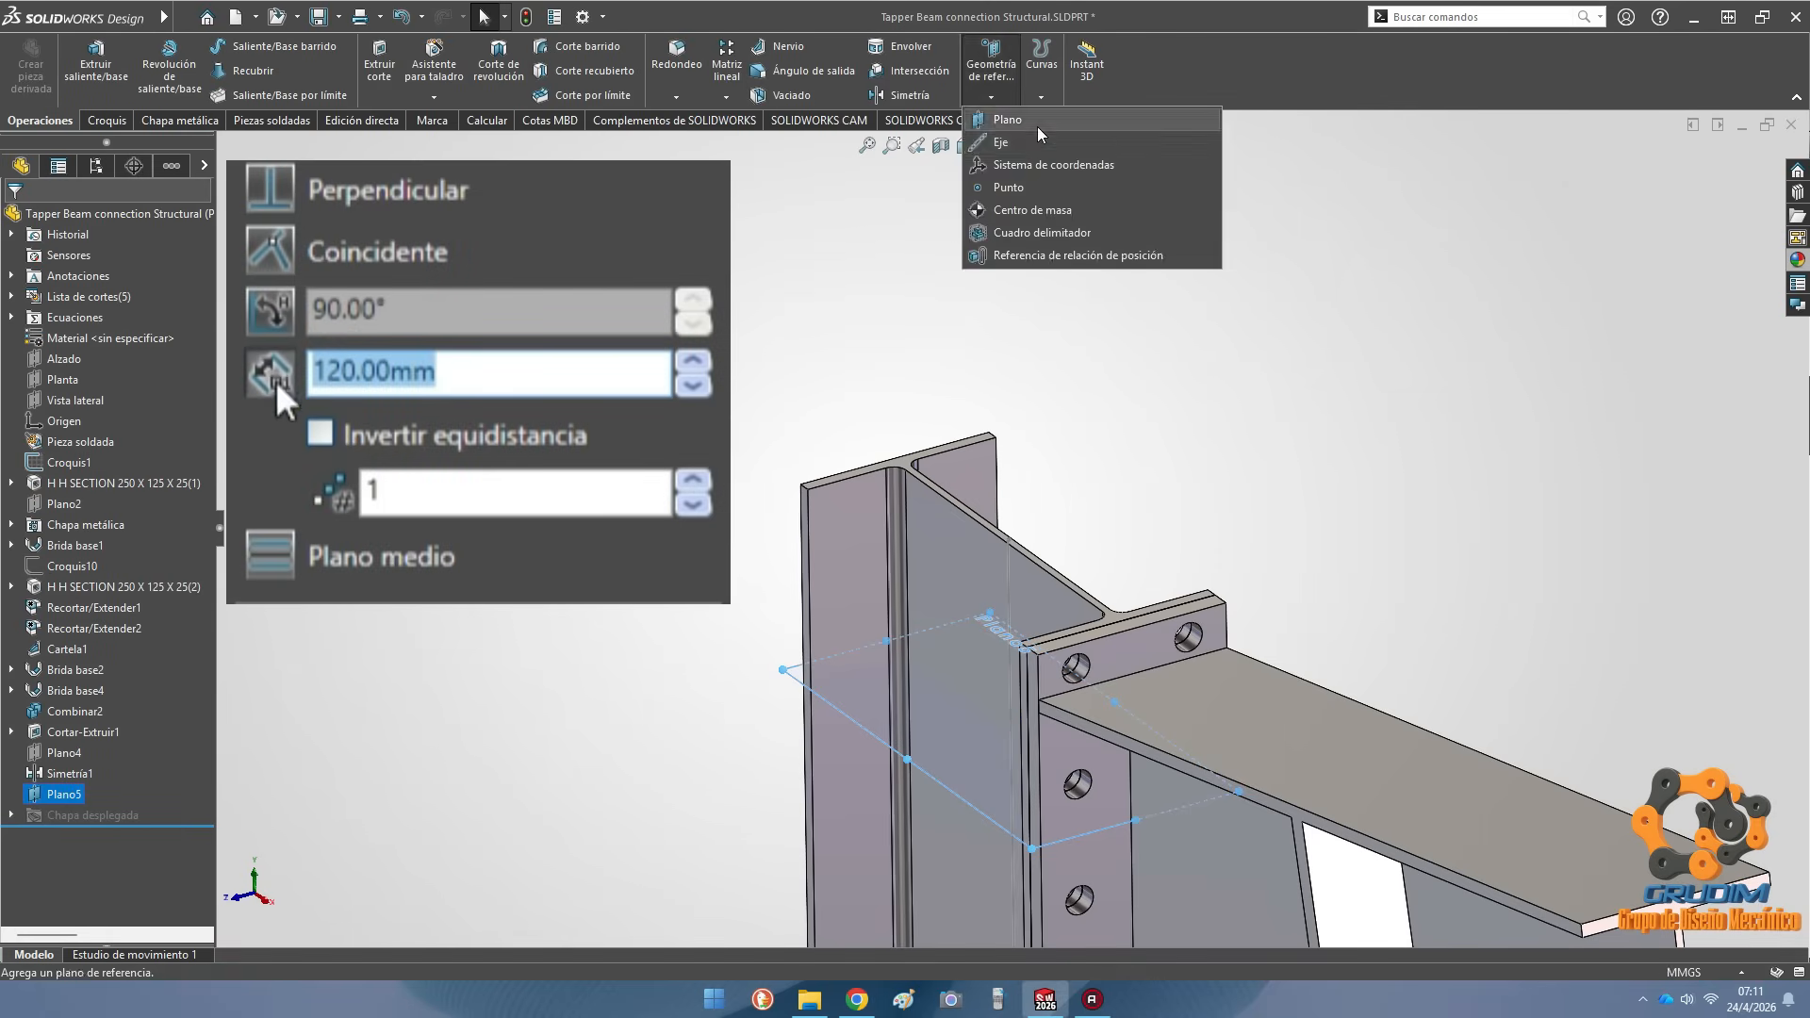
{"action": "left_click", "coordinate": [1035, 125]}
{"action": "middle_click_drag", "start_coordinate": [905, 718], "coordinate": [909, 633]}
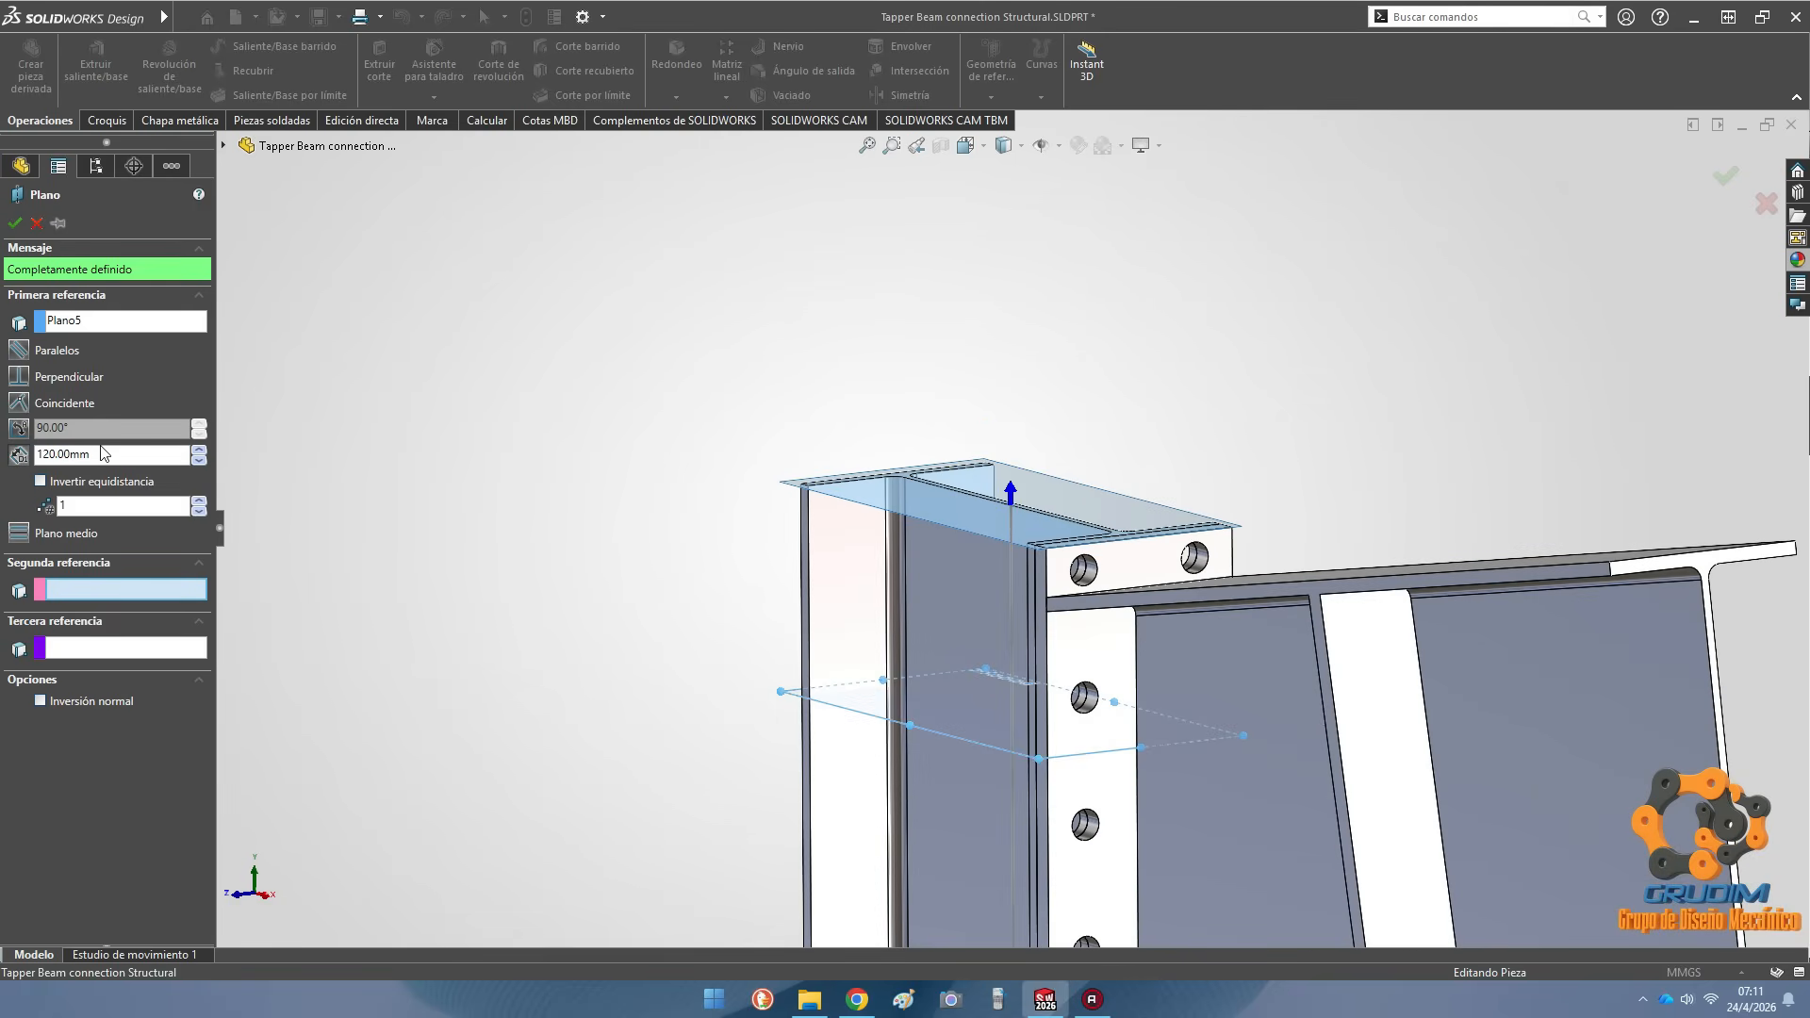
{"action": "left_click", "coordinate": [40, 482]}
{"action": "scroll", "coordinate": [896, 835], "scroll_direction": "up", "scroll_amount": 6}
{"action": "scroll", "coordinate": [896, 835], "scroll_direction": "down", "scroll_amount": 2}
{"action": "type", "text": "3"}
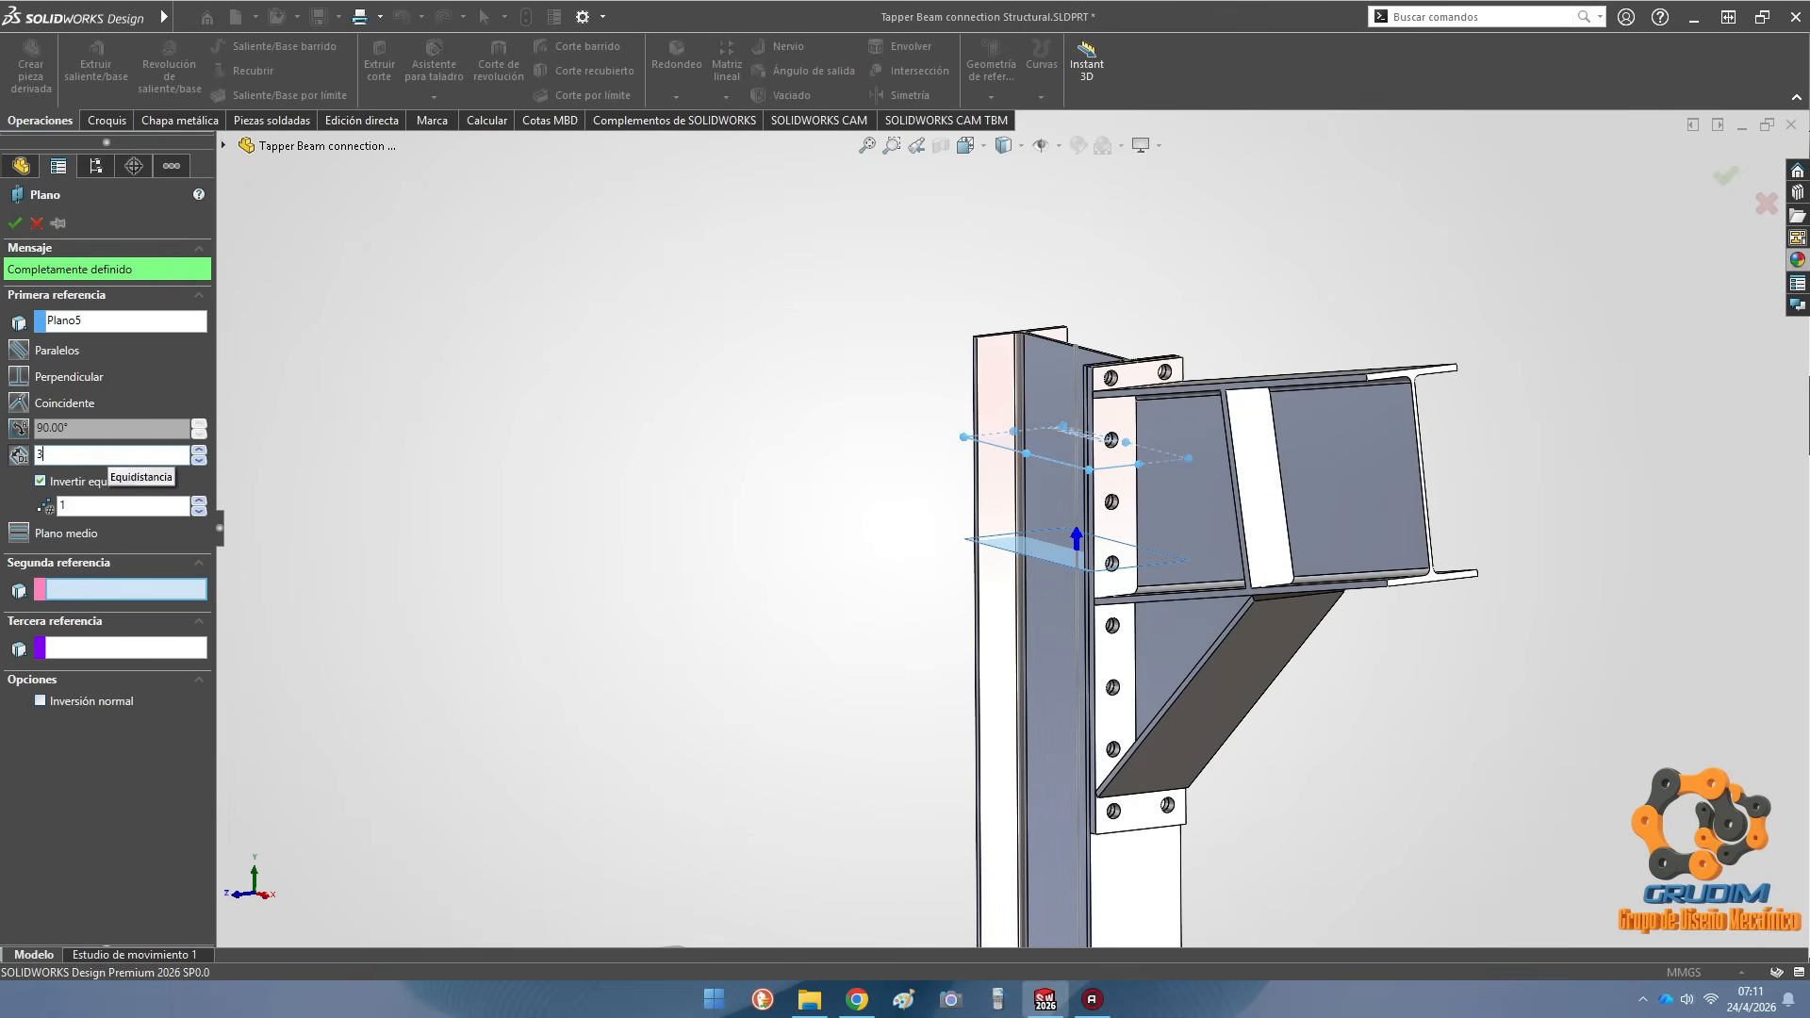
{"action": "type", "text": "00"}
{"action": "key", "text": "Return"}
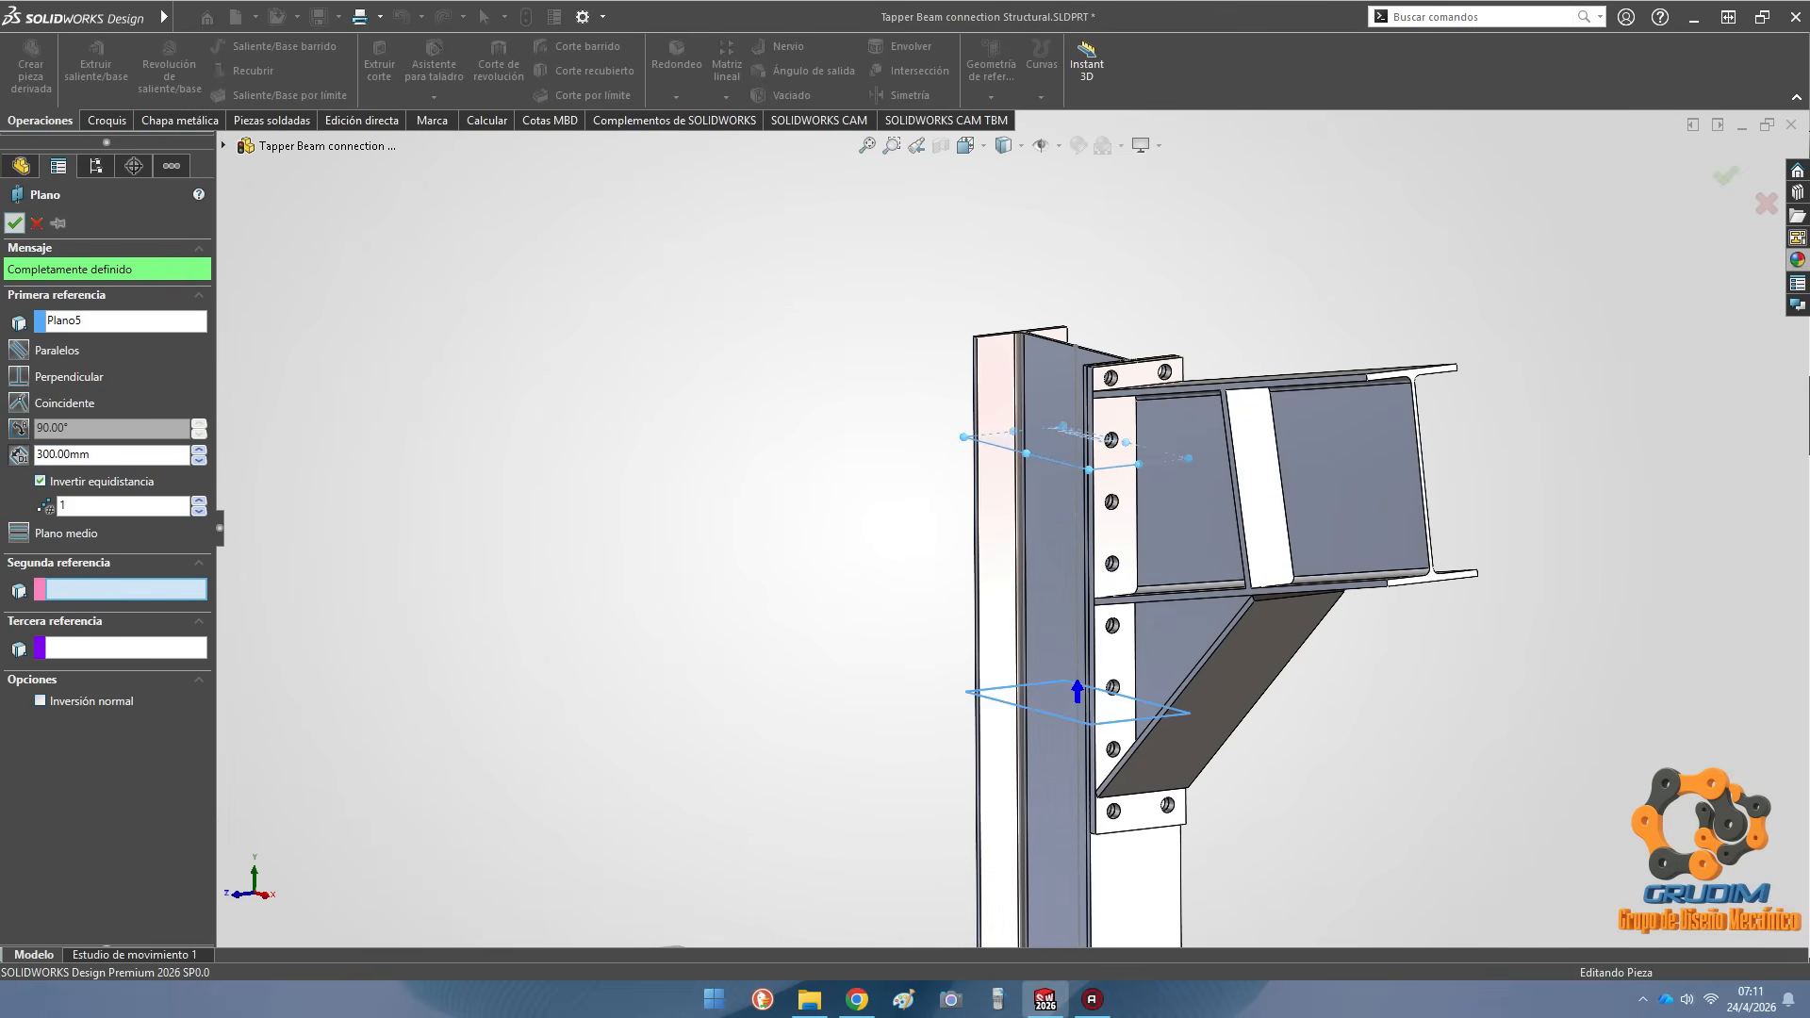
{"action": "left_click", "coordinate": [15, 223]}
Sketch on the upper offset plane the pocket between web and flanges, converting the inner profile edges and closing them with a line
{"action": "middle_click_drag", "start_coordinate": [1263, 490], "coordinate": [1357, 467]}
{"action": "scroll", "coordinate": [876, 528], "scroll_direction": "down", "scroll_amount": 3}
{"action": "middle_click_drag", "start_coordinate": [869, 523], "coordinate": [773, 590]}
{"action": "left_click", "coordinate": [965, 581]}
{"action": "left_click", "coordinate": [1052, 494]}
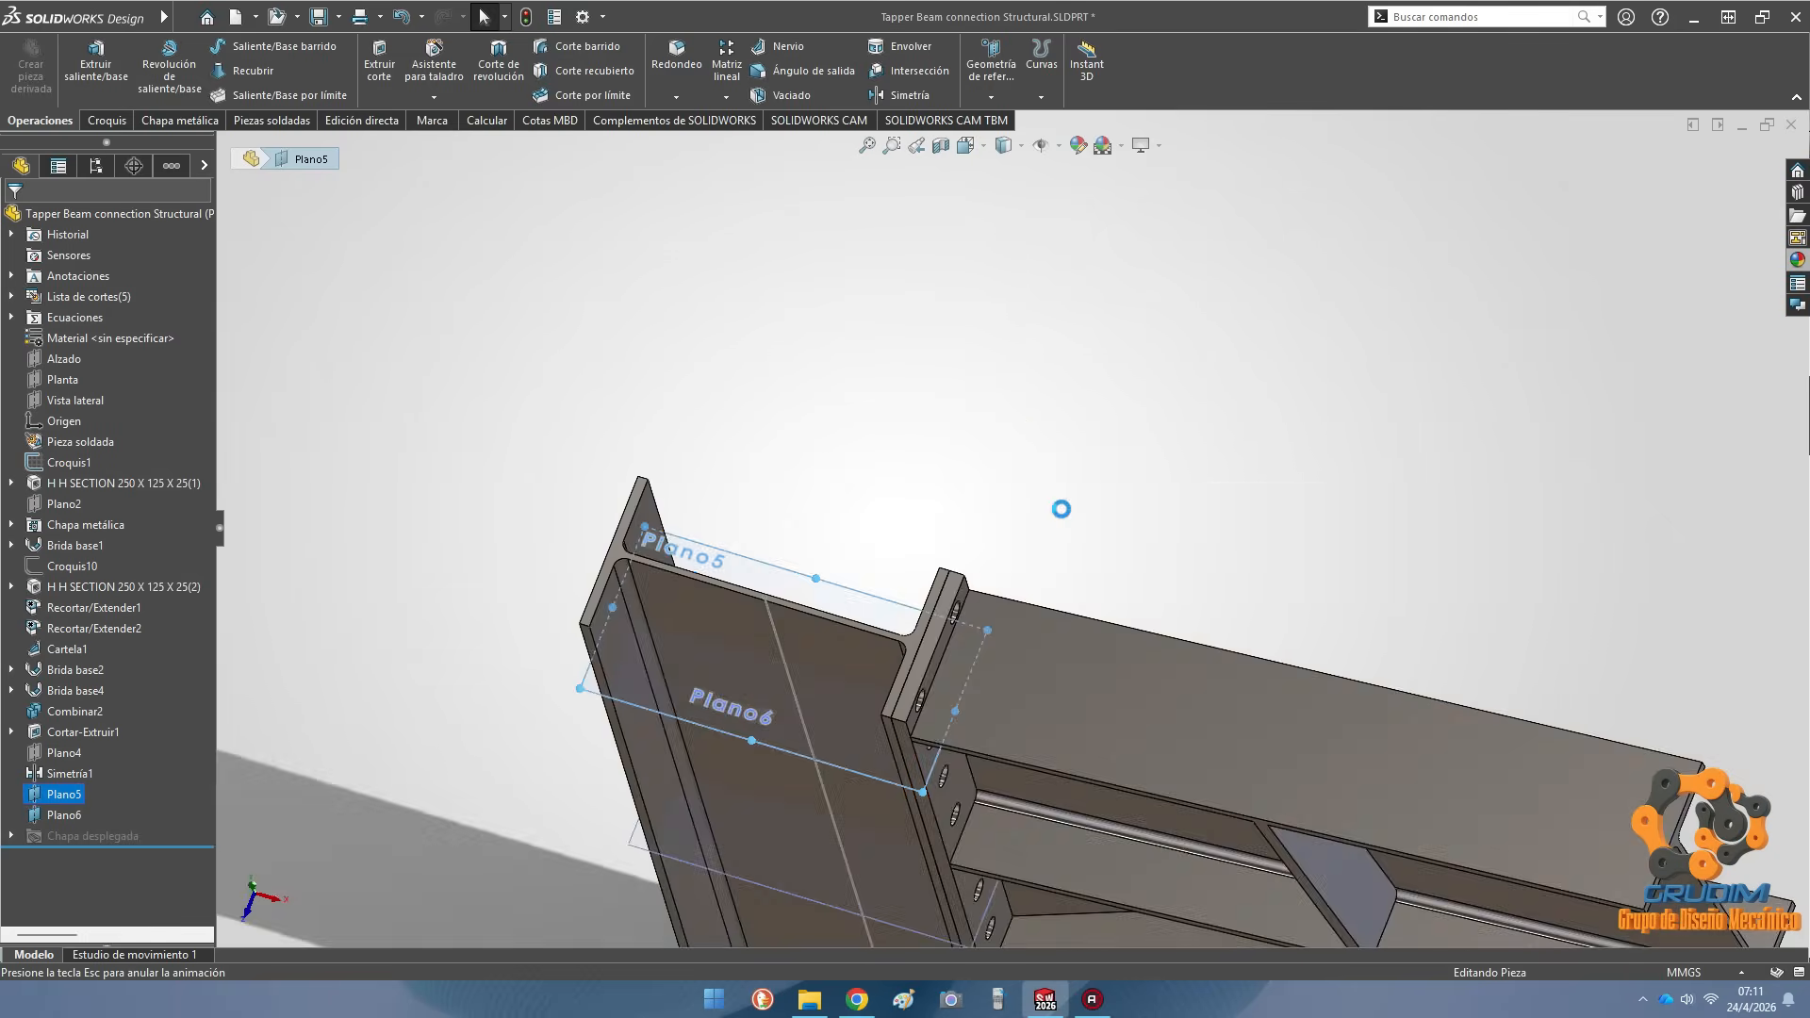
{"action": "scroll", "coordinate": [730, 570], "scroll_direction": "down", "scroll_amount": 7}
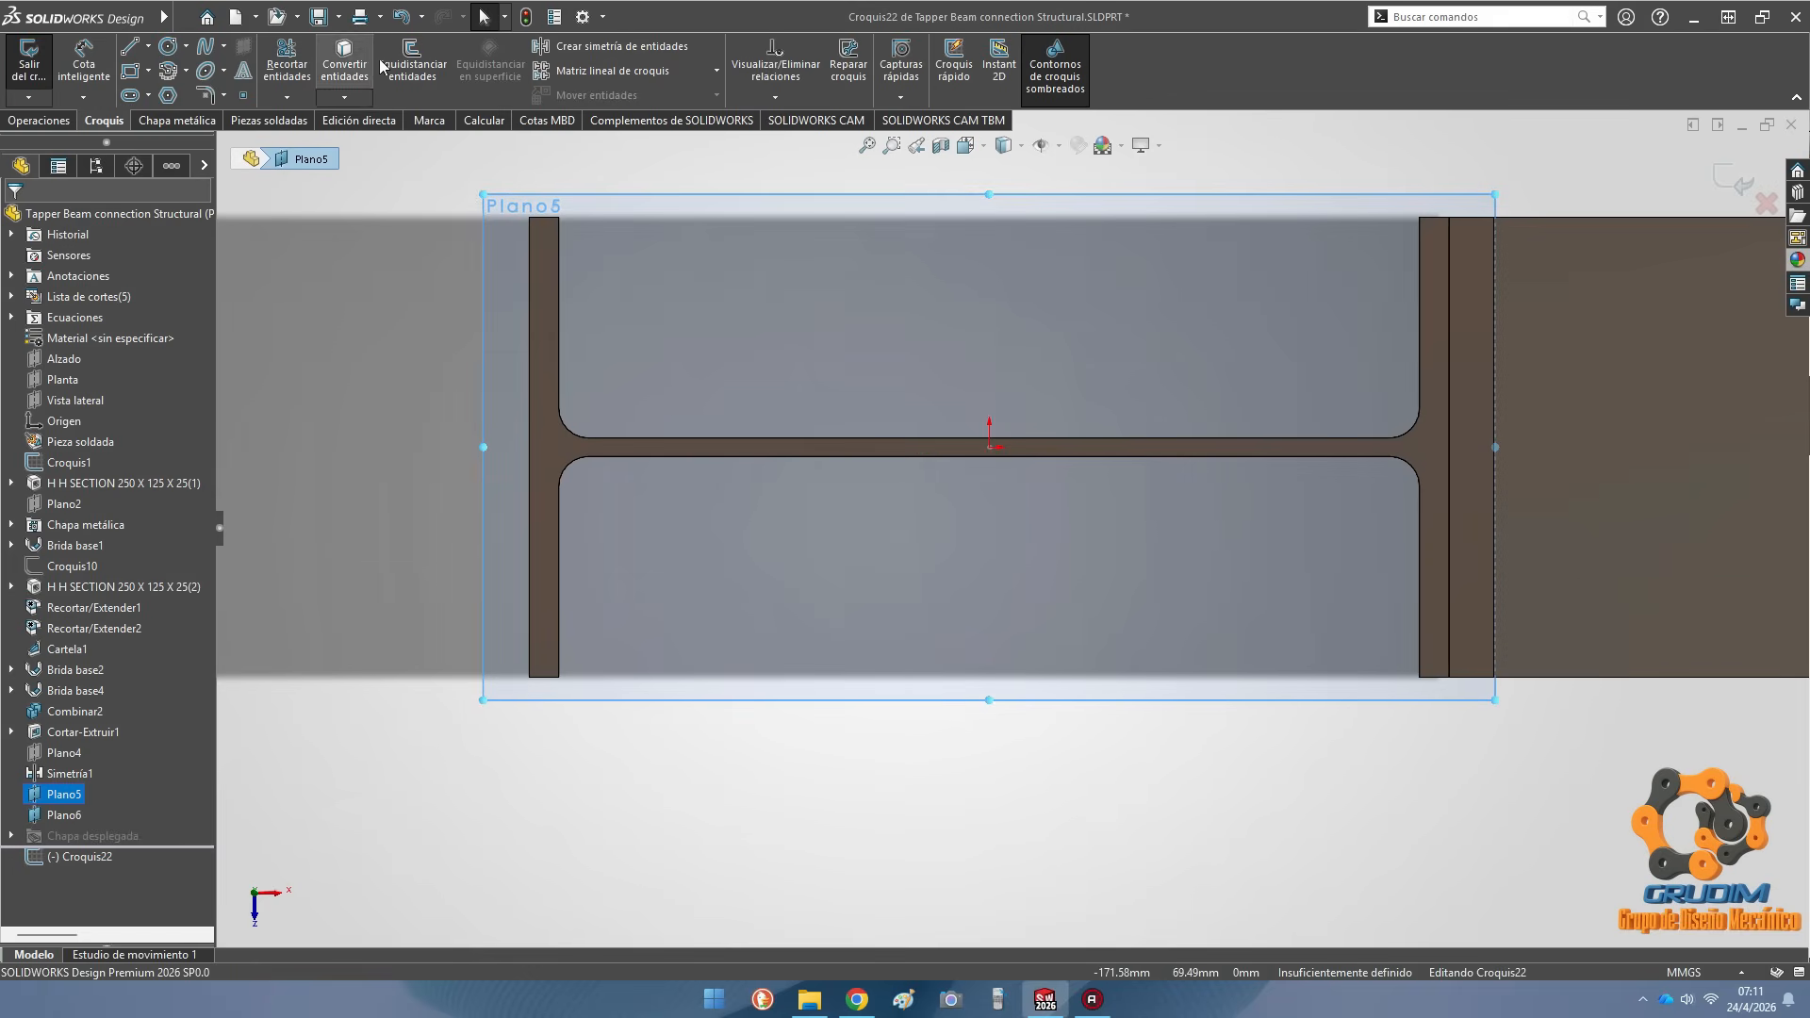
{"action": "left_click", "coordinate": [130, 46]}
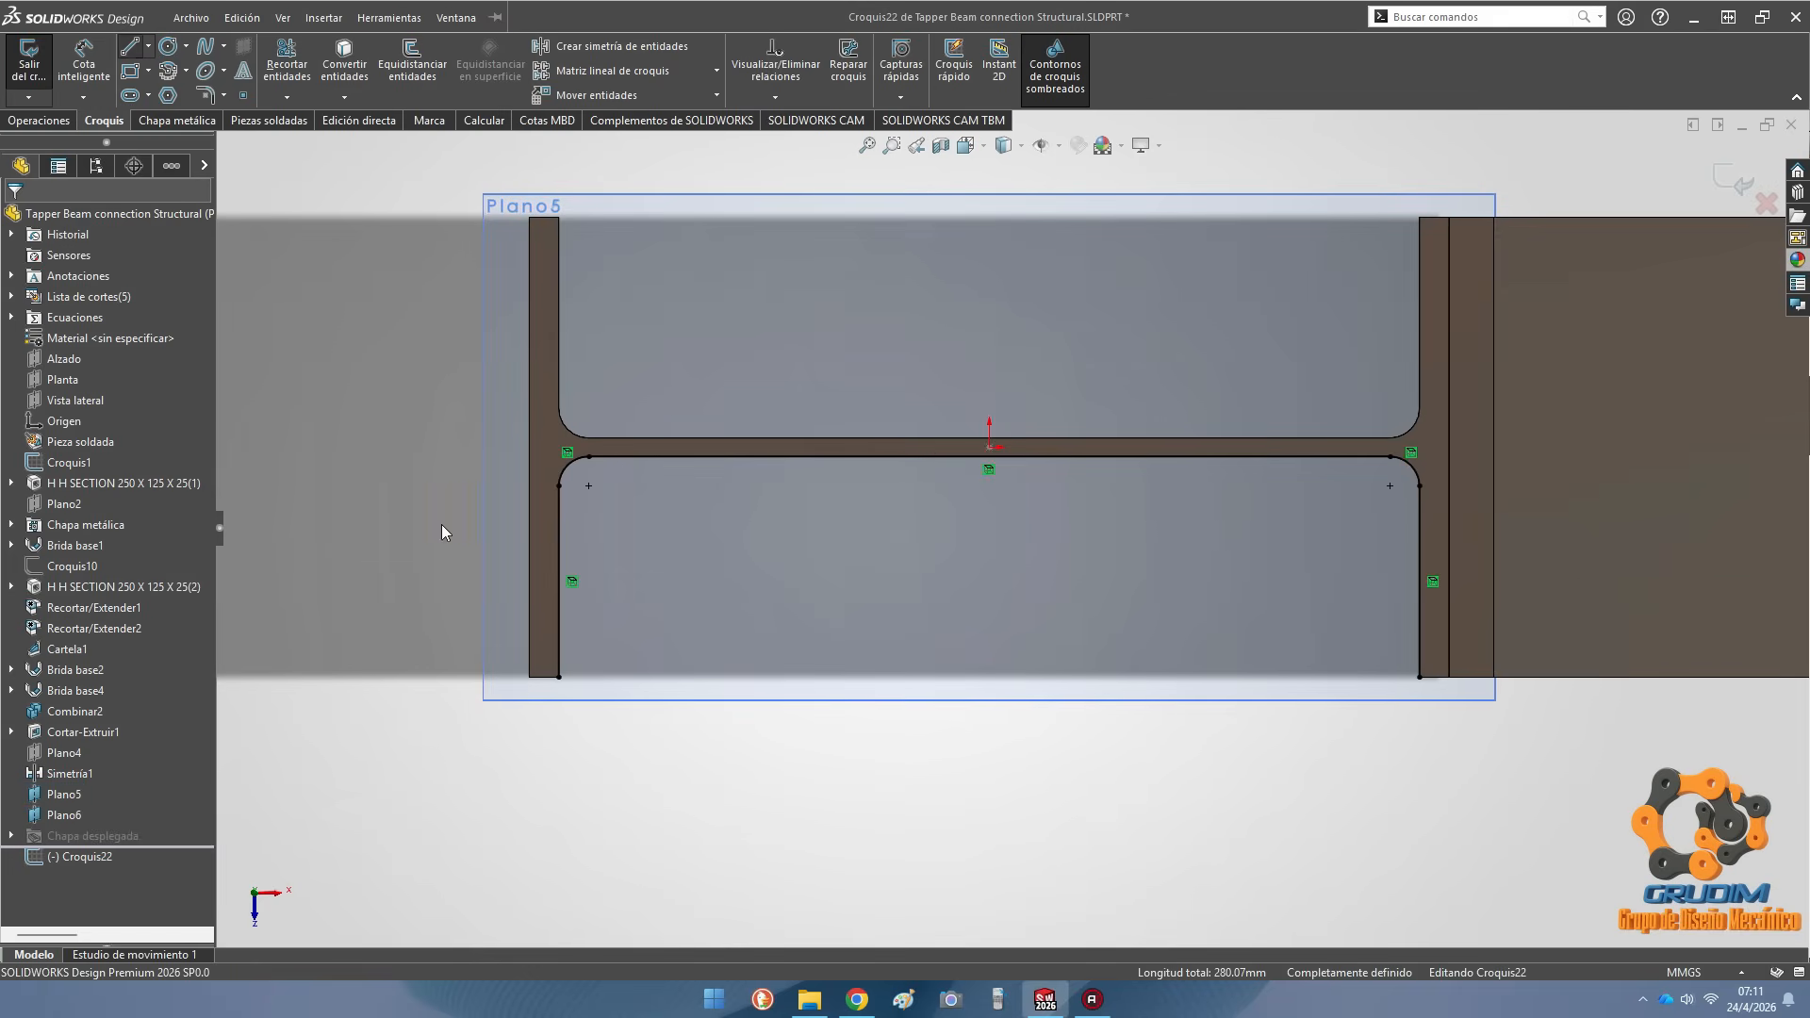
{"action": "left_click", "coordinate": [559, 677]}
{"action": "left_click", "coordinate": [1419, 677]}
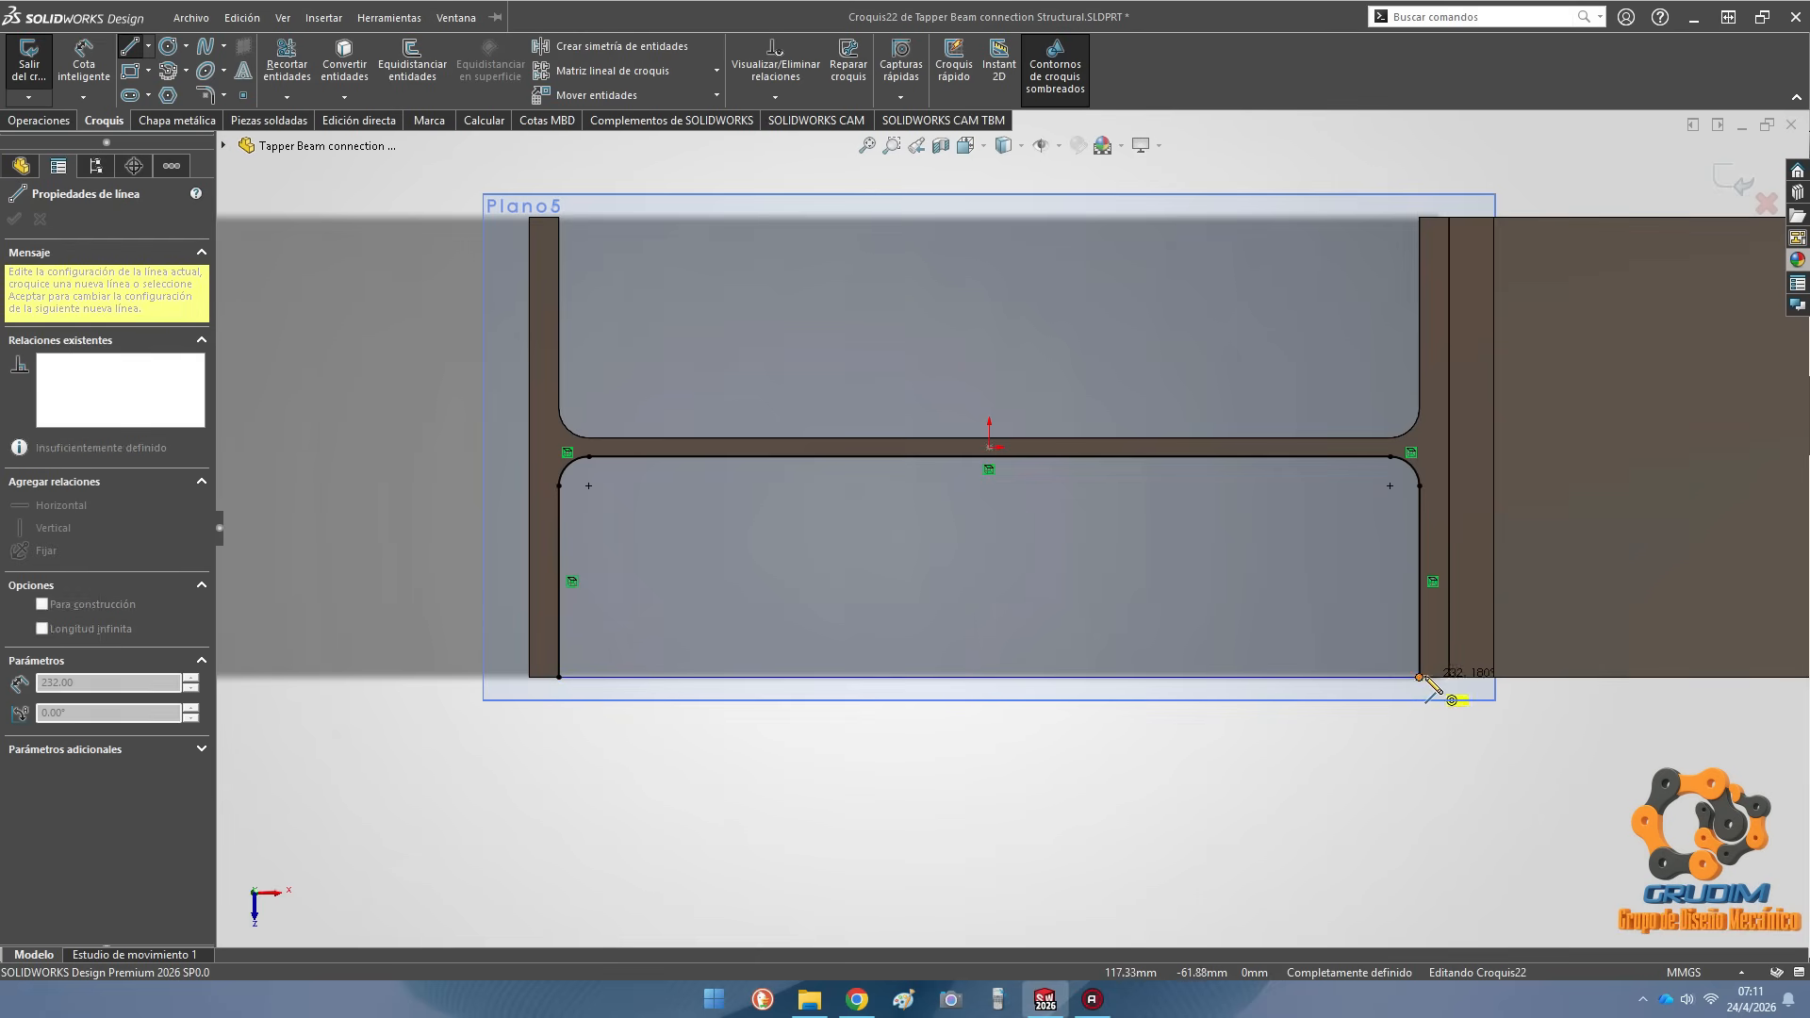
{"action": "left_click", "coordinate": [12, 216]}
Create a base flange from the pocket sketch as a separate stiffener plate, overriding the default thickness with 10 mm
{"action": "left_click", "coordinate": [177, 120]}
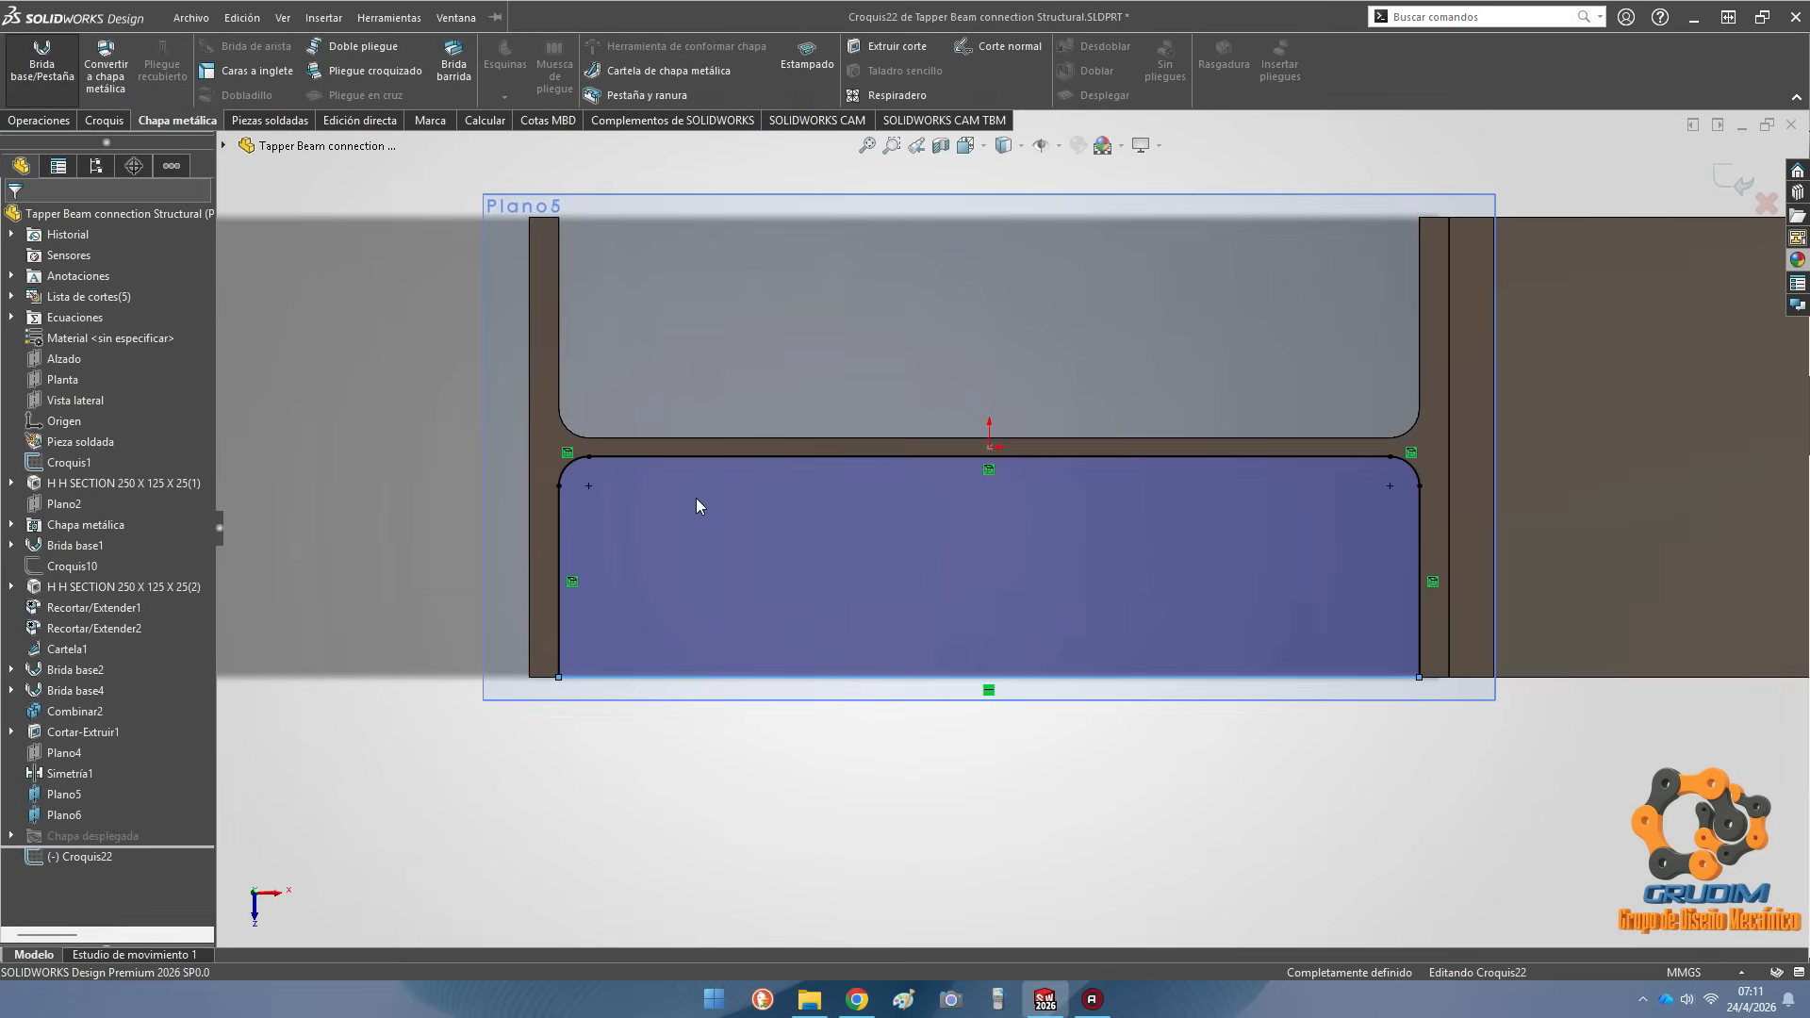
{"action": "scroll", "coordinate": [584, 650], "scroll_direction": "down", "scroll_amount": 2}
{"action": "middle_click_drag", "start_coordinate": [594, 660], "coordinate": [697, 528]}
{"action": "scroll", "coordinate": [830, 747], "scroll_direction": "up", "scroll_amount": 2}
{"action": "middle_click_drag", "start_coordinate": [971, 751], "coordinate": [1044, 592]}
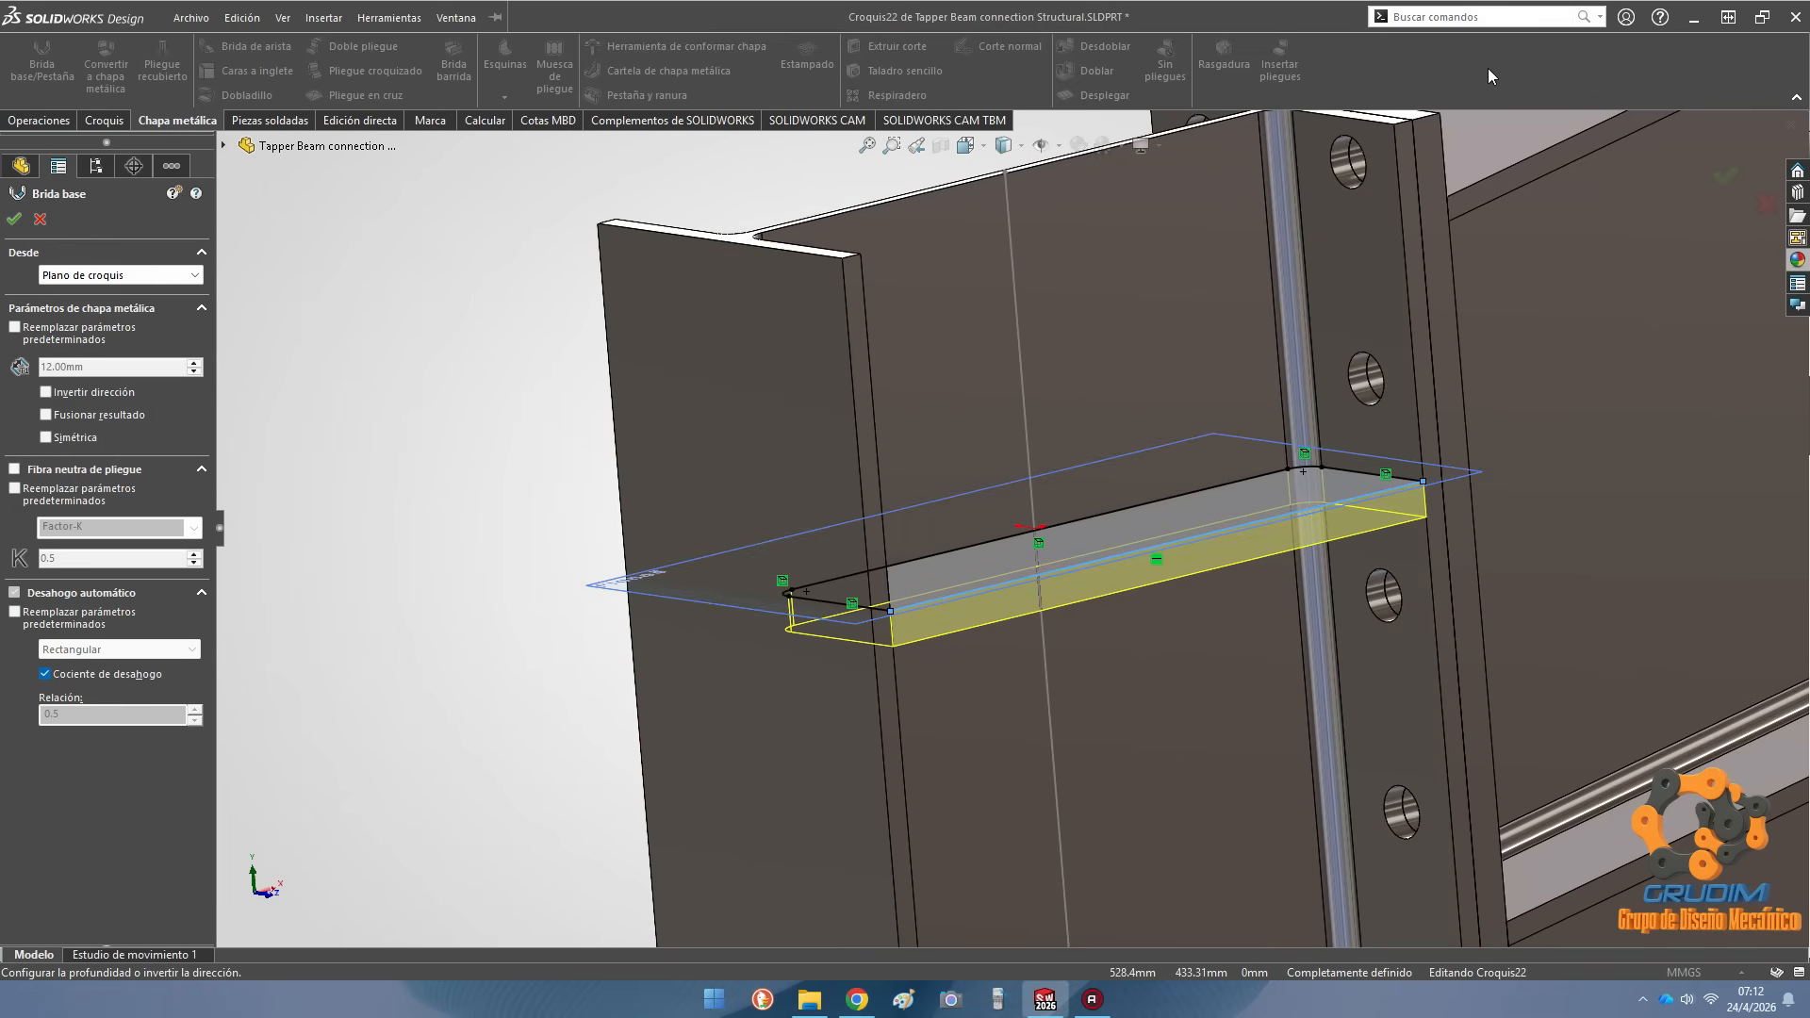
{"action": "left_click", "coordinate": [44, 330]}
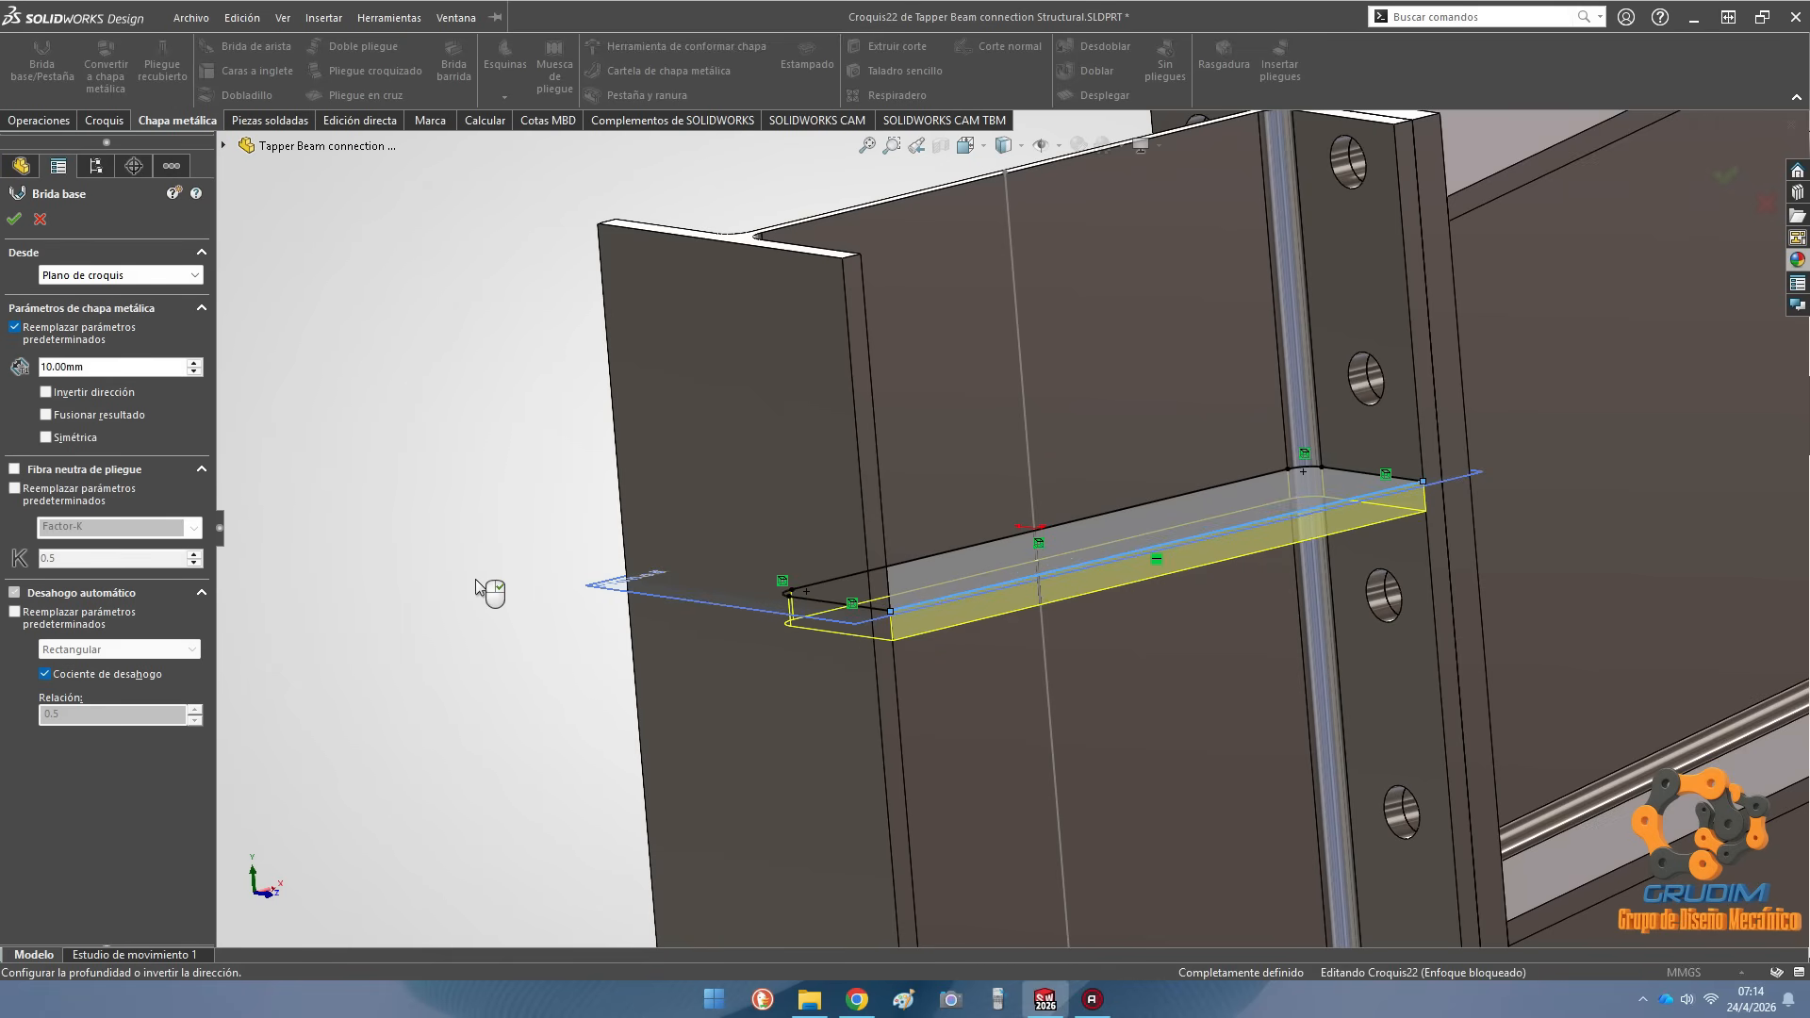
{"action": "scroll", "coordinate": [1097, 626], "scroll_direction": "up", "scroll_amount": 8}
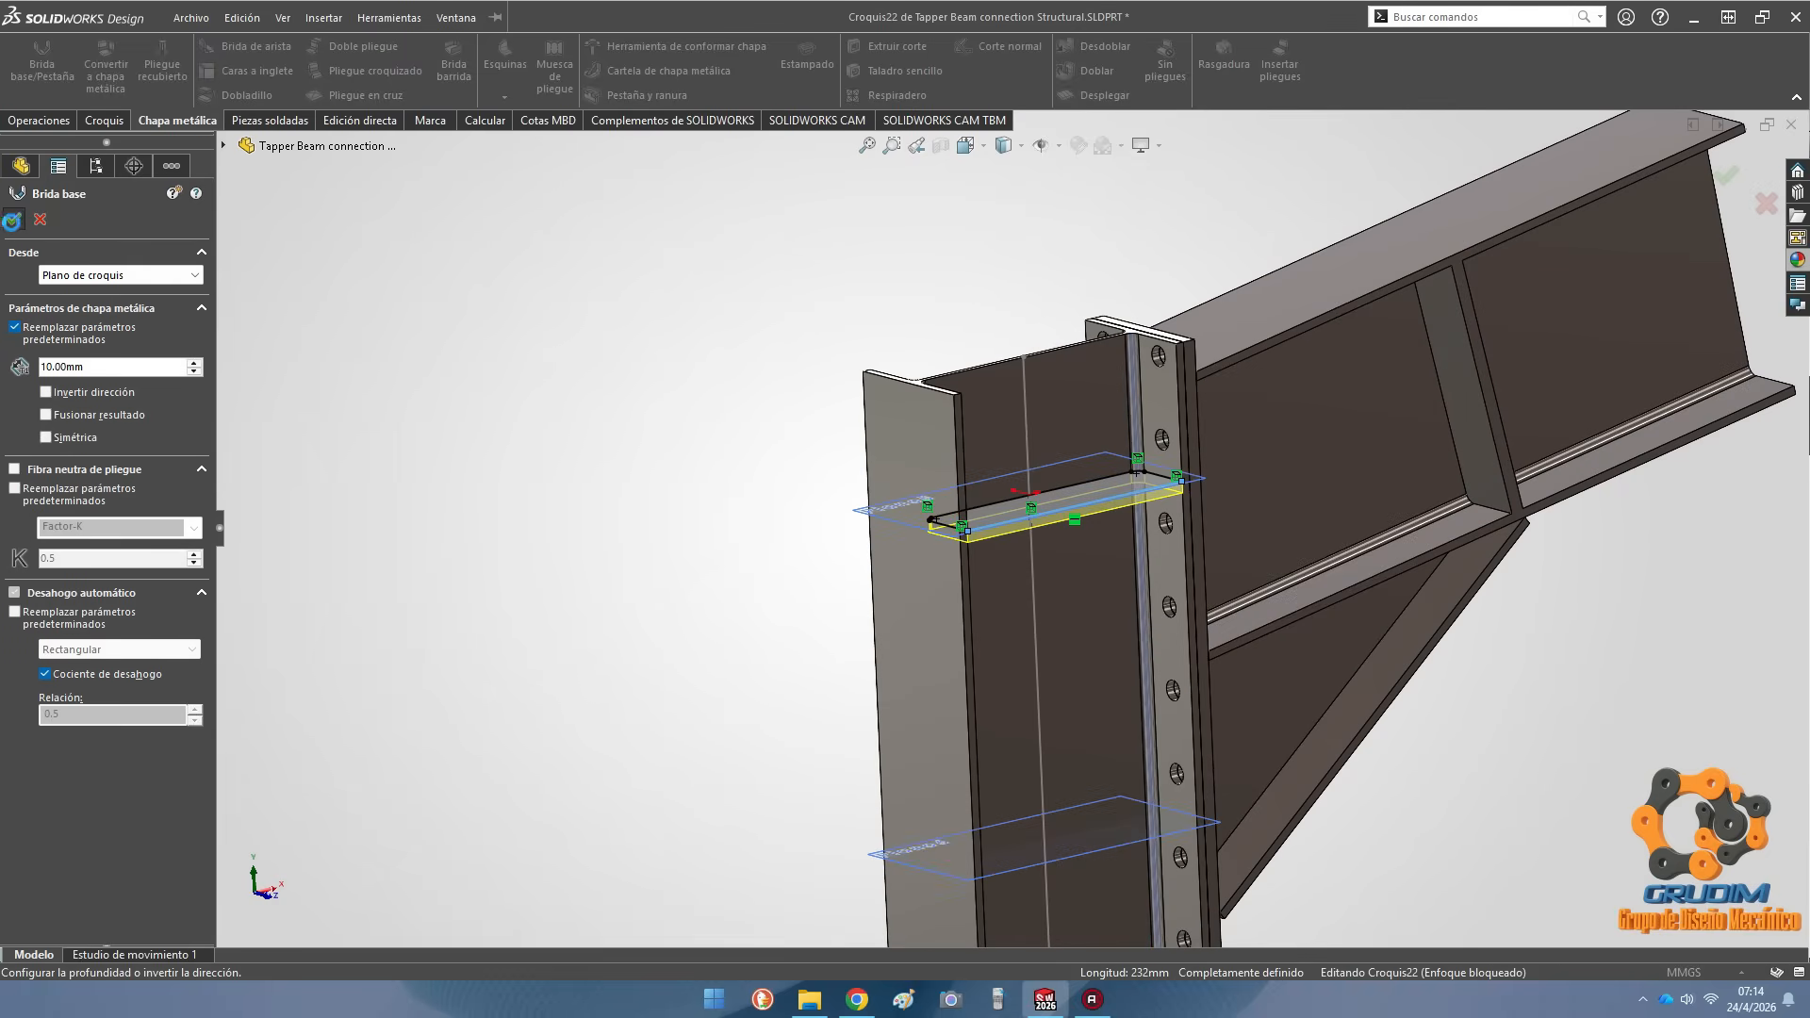
{"action": "left_click", "coordinate": [13, 219]}
{"action": "left_click", "coordinate": [737, 501]}
{"action": "scroll", "coordinate": [928, 476], "scroll_direction": "up", "scroll_amount": 2}
{"action": "mouse_move", "coordinate": [1097, 596]}
{"action": "middle_mouse_down"}
{"action": "mouse_move", "coordinate": [1064, 514]}
{"action": "mouse_move", "coordinate": [1080, 571]}
{"action": "middle_mouse_up"}
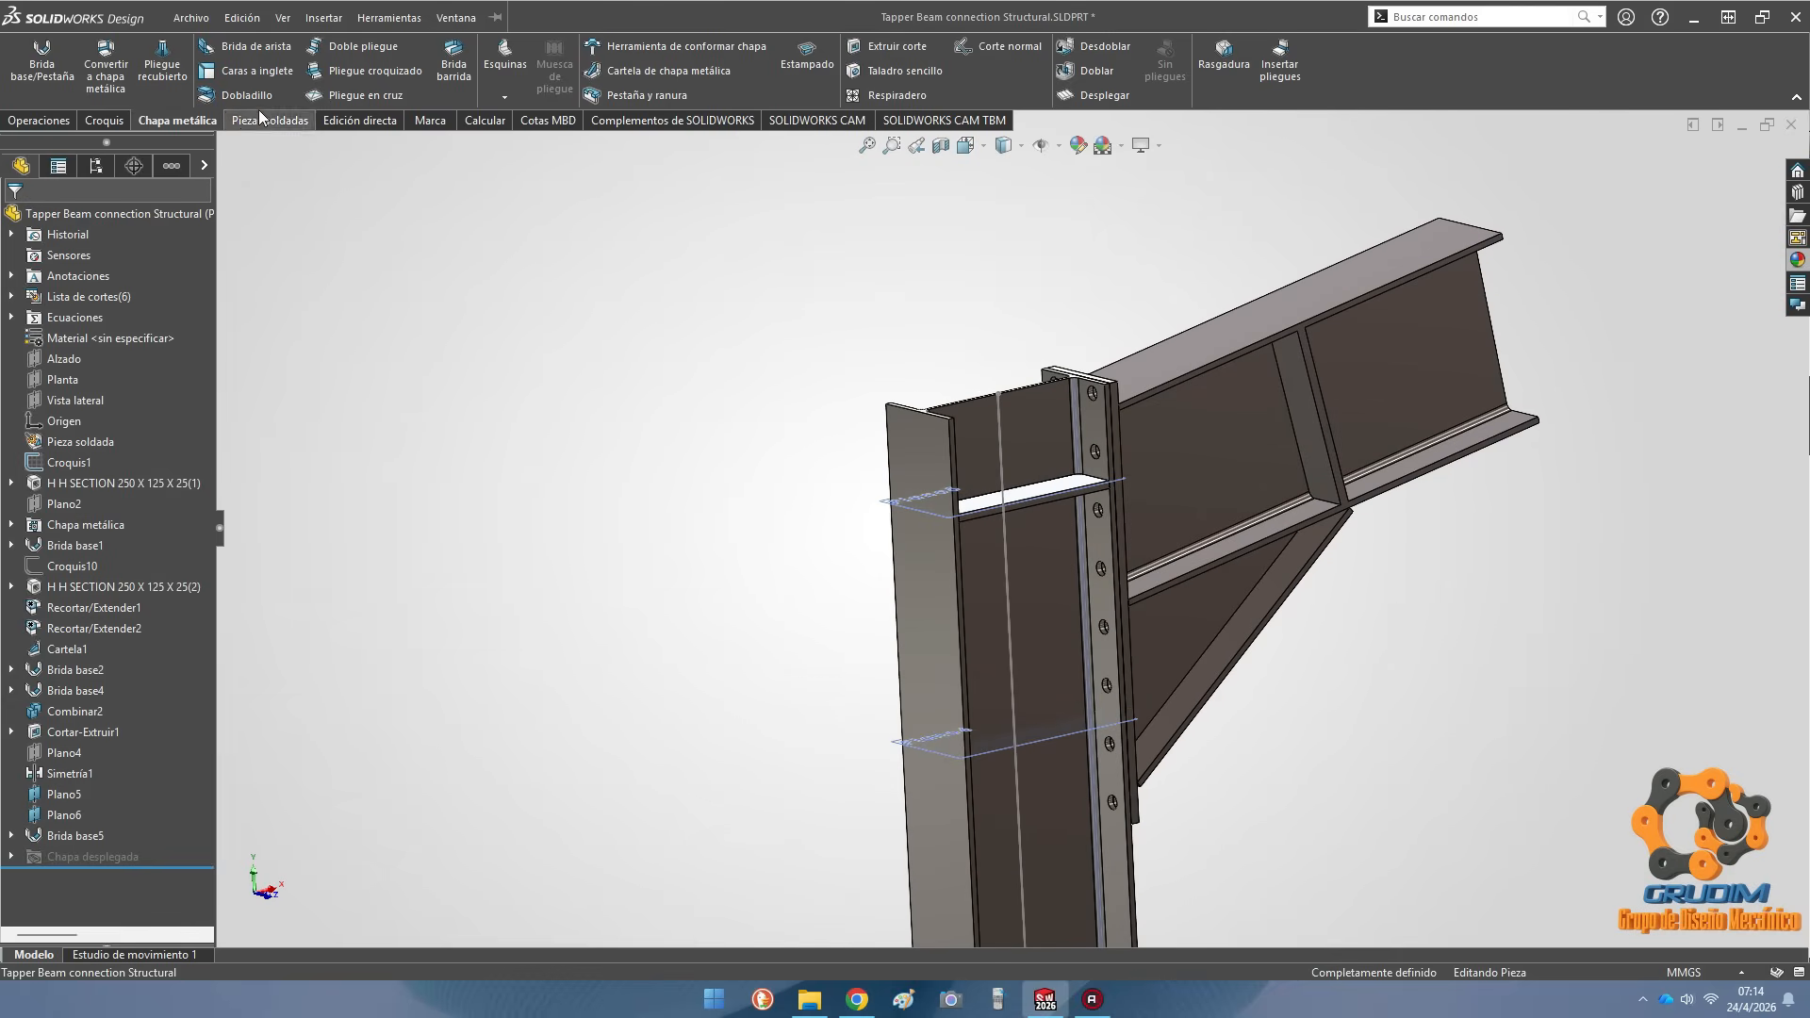
Create a reference plane midway between the two offset planes on the column
{"action": "left_click", "coordinate": [104, 121]}
{"action": "left_click", "coordinate": [45, 122]}
{"action": "left_click", "coordinate": [981, 86]}
{"action": "left_click", "coordinate": [991, 119]}
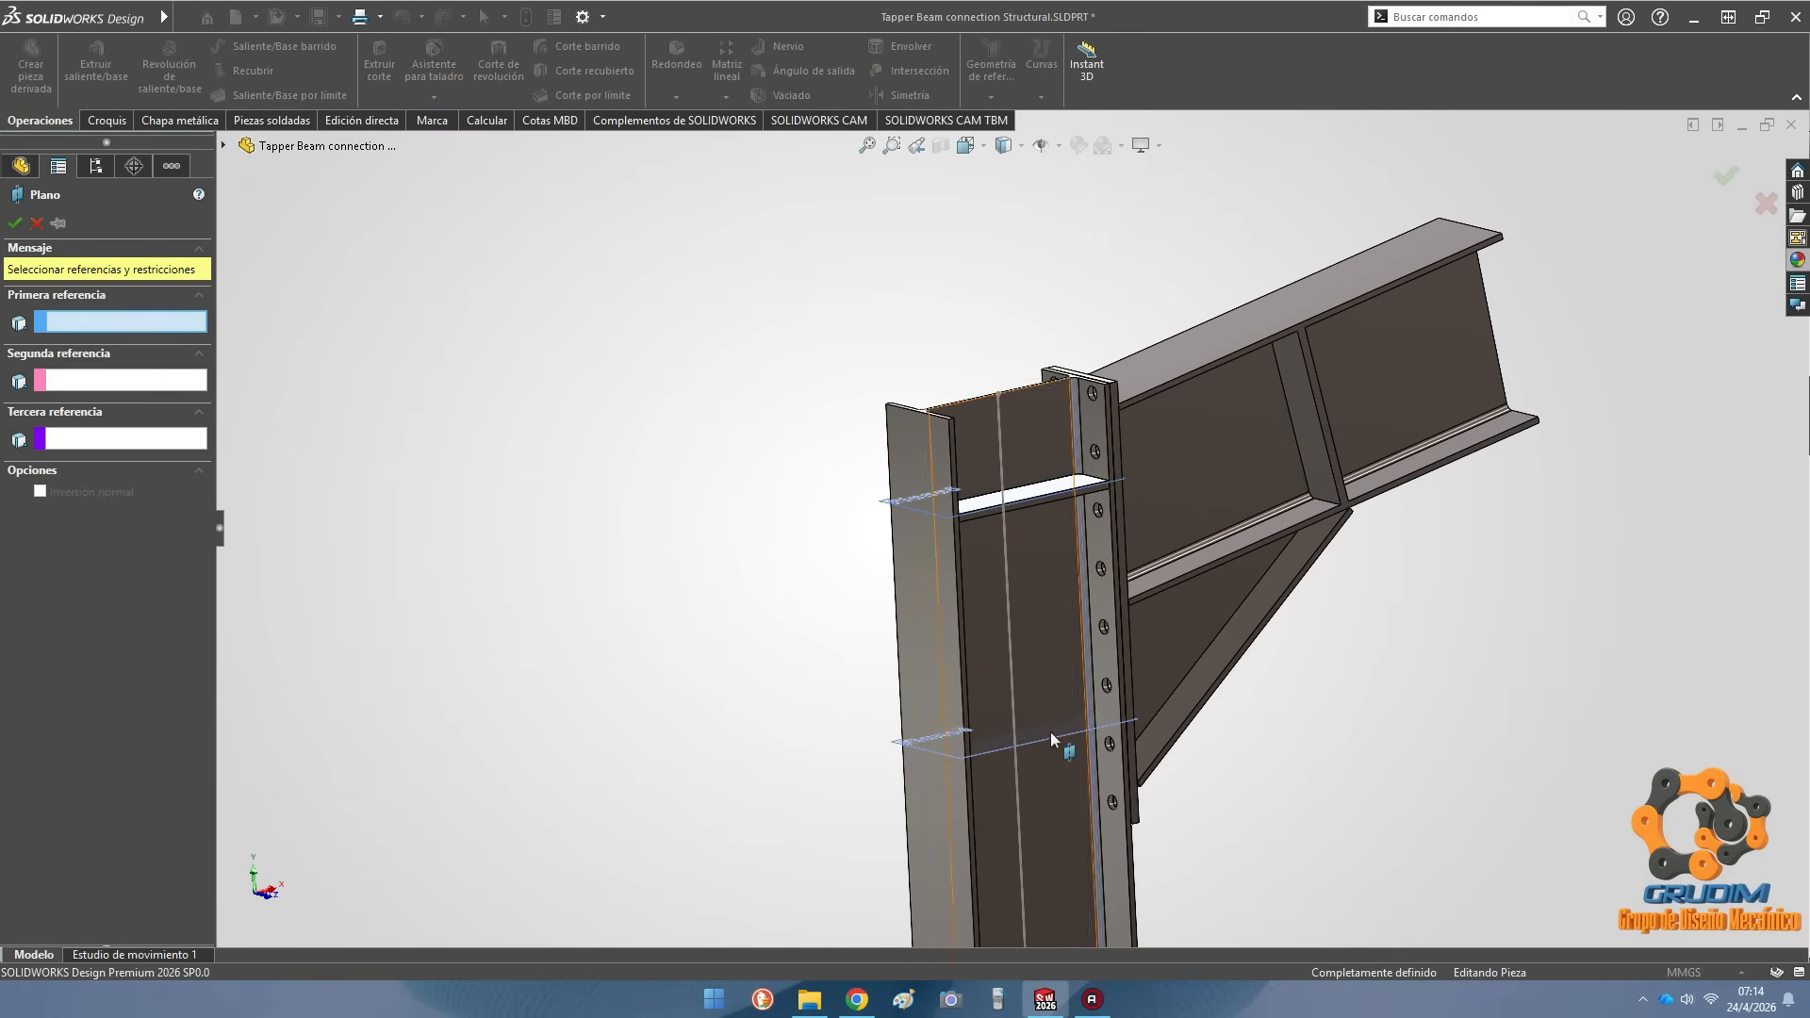
{"action": "left_click", "coordinate": [1050, 732]}
{"action": "left_click", "coordinate": [1079, 485]}
{"action": "scroll", "coordinate": [943, 651], "scroll_direction": "down", "scroll_amount": 3}
{"action": "mouse_move", "coordinate": [943, 650]}
{"action": "middle_mouse_down"}
{"action": "mouse_move", "coordinate": [938, 584]}
{"action": "mouse_move", "coordinate": [943, 674]}
{"action": "middle_mouse_up"}
{"action": "left_click", "coordinate": [15, 225]}
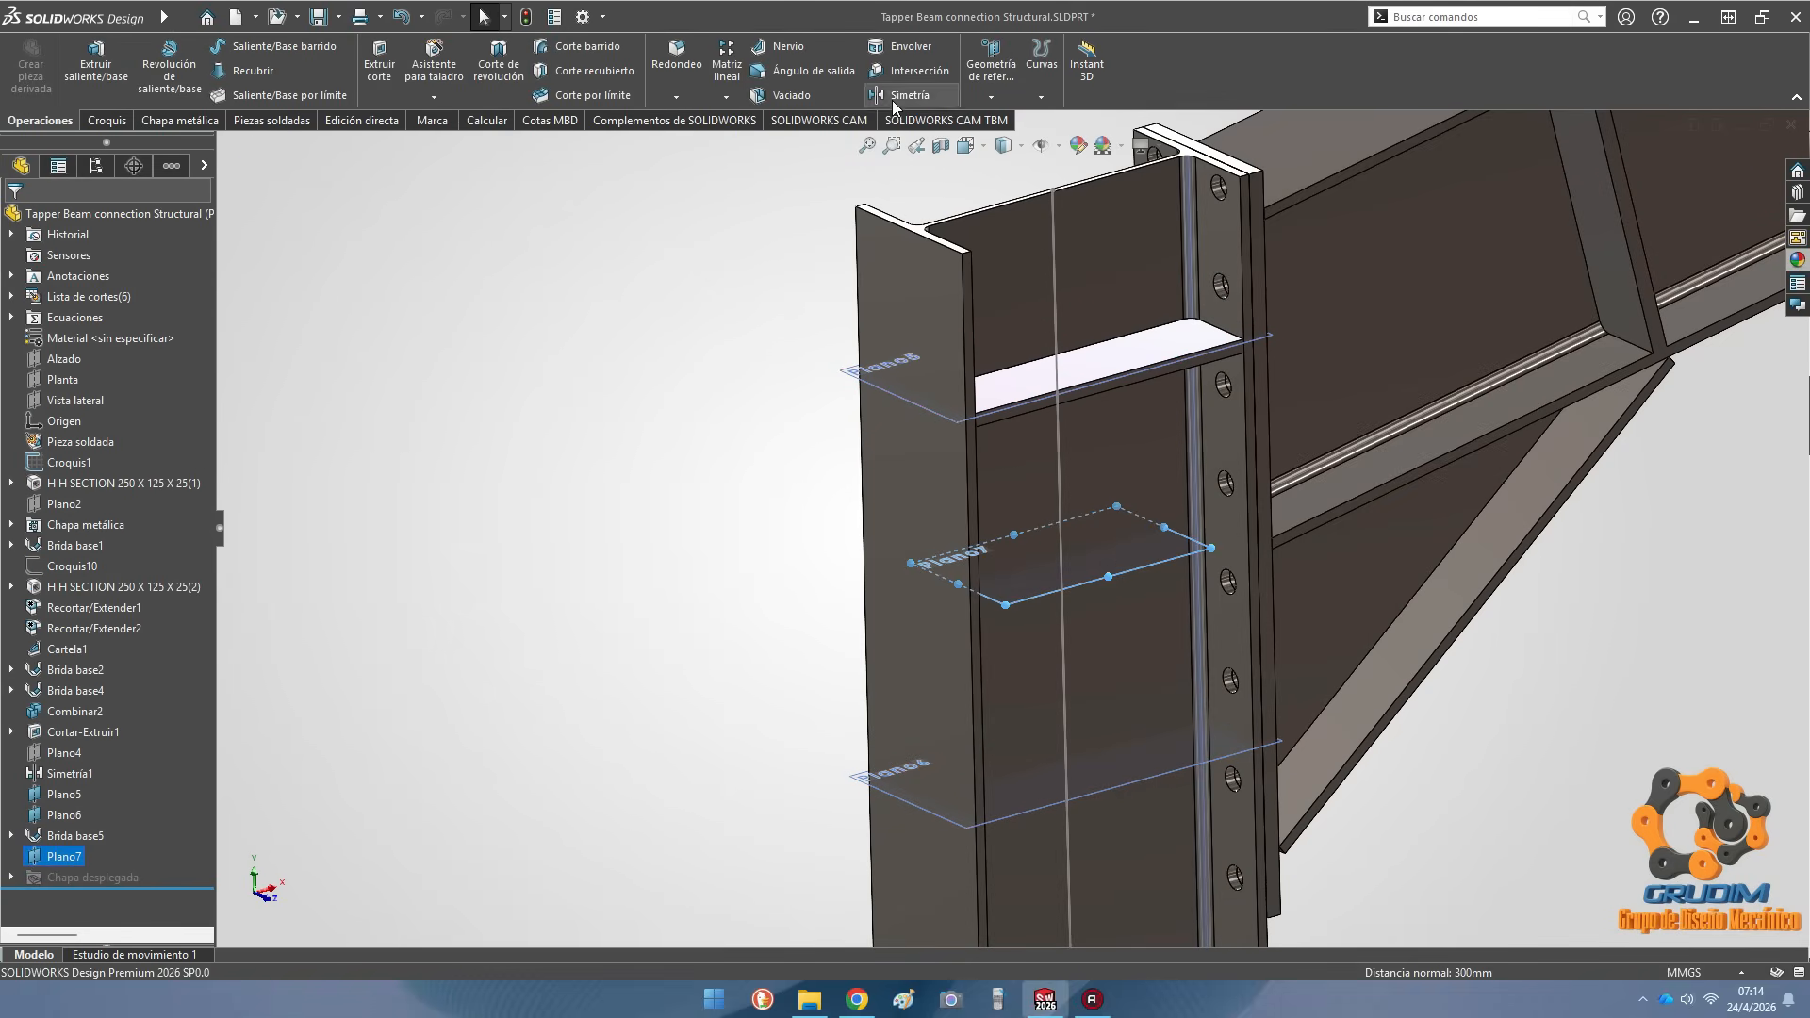
Mirror the stiffener plate as a solid body across the new middle plane to form the lower stiffener
{"action": "left_click", "coordinate": [892, 96]}
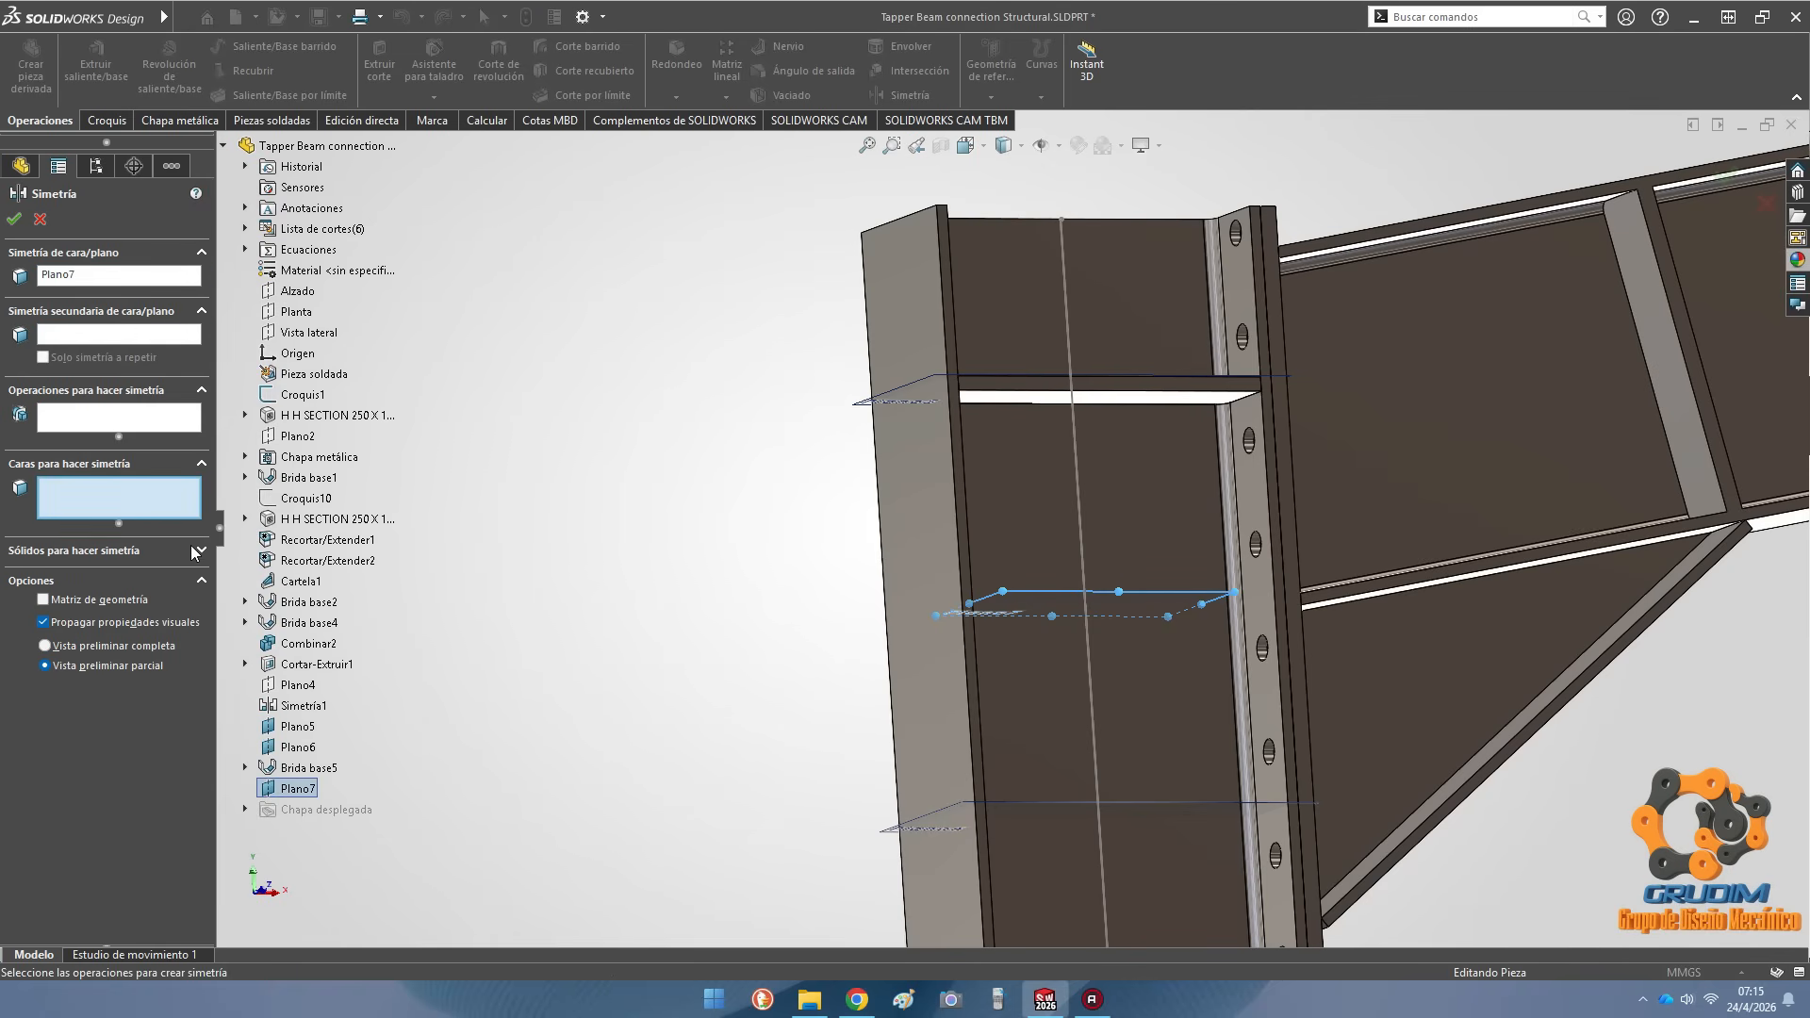
{"action": "left_click", "coordinate": [197, 550]}
{"action": "left_click", "coordinate": [1020, 403]}
{"action": "left_click", "coordinate": [14, 219]}
{"action": "key", "text": "f"}
{"action": "scroll", "coordinate": [1067, 571], "scroll_direction": "down", "scroll_amount": 5}
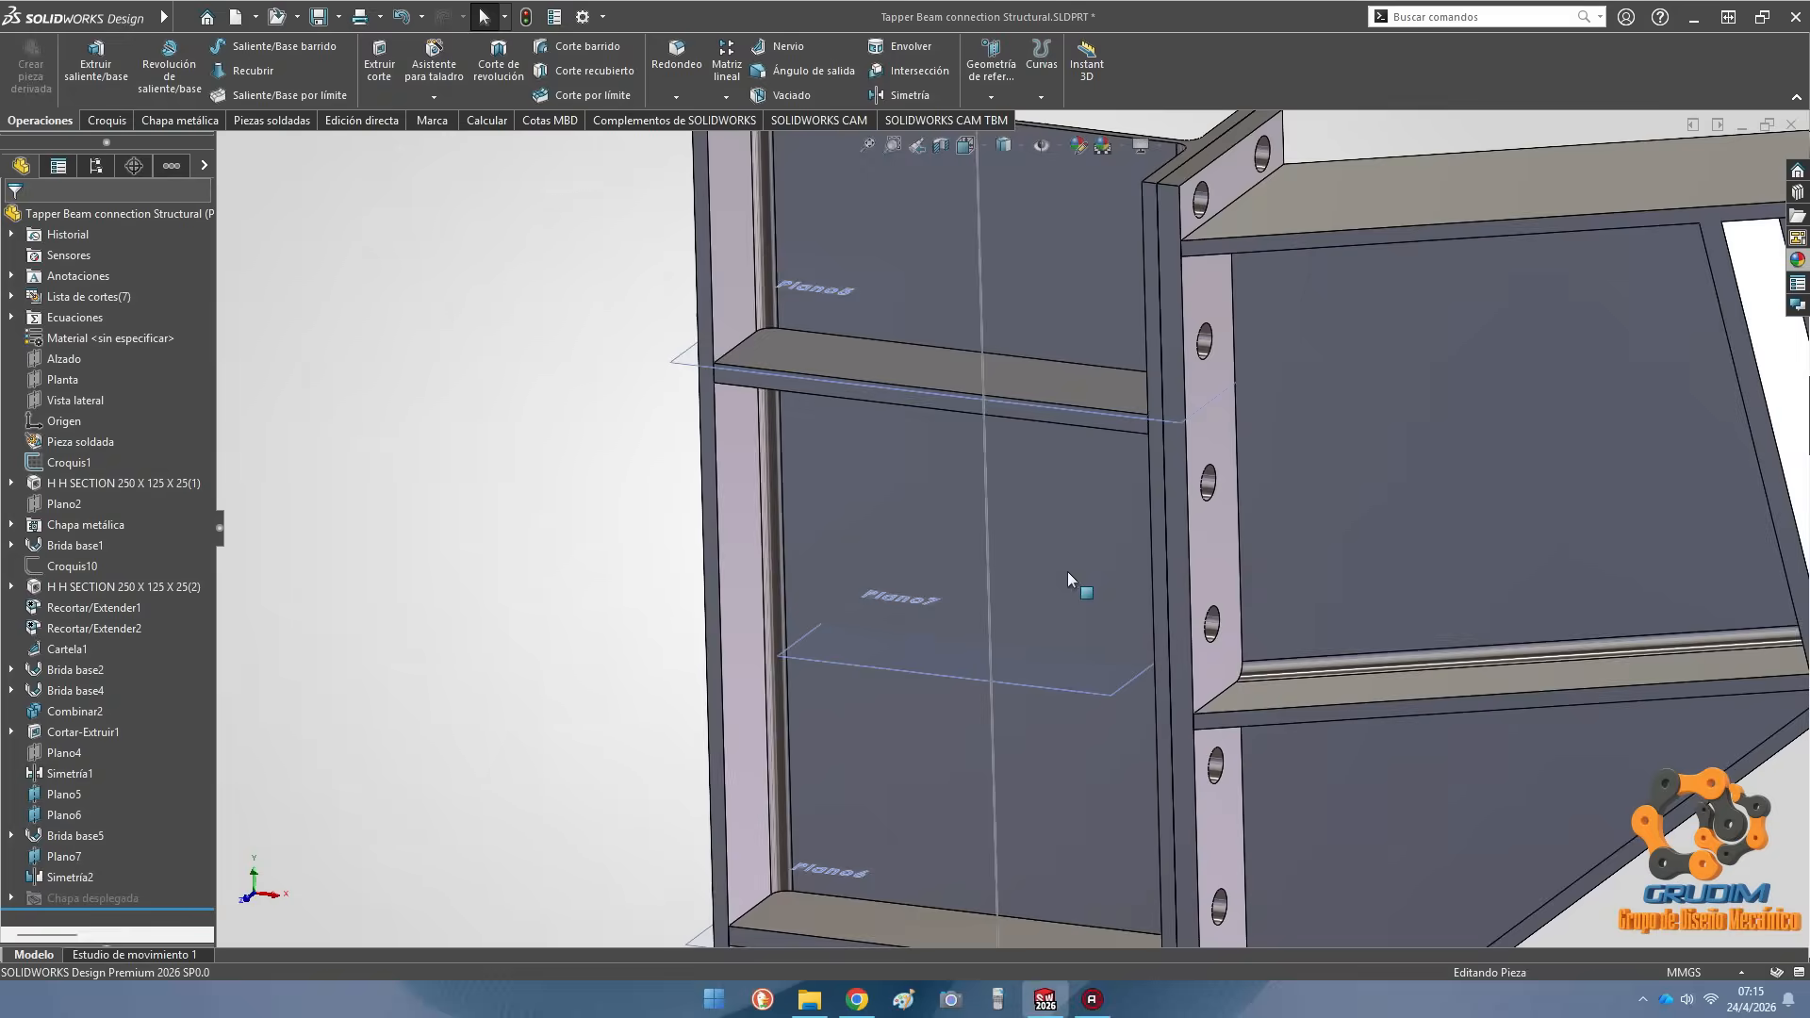
{"action": "scroll", "coordinate": [1067, 572], "scroll_direction": "up", "scroll_amount": 5}
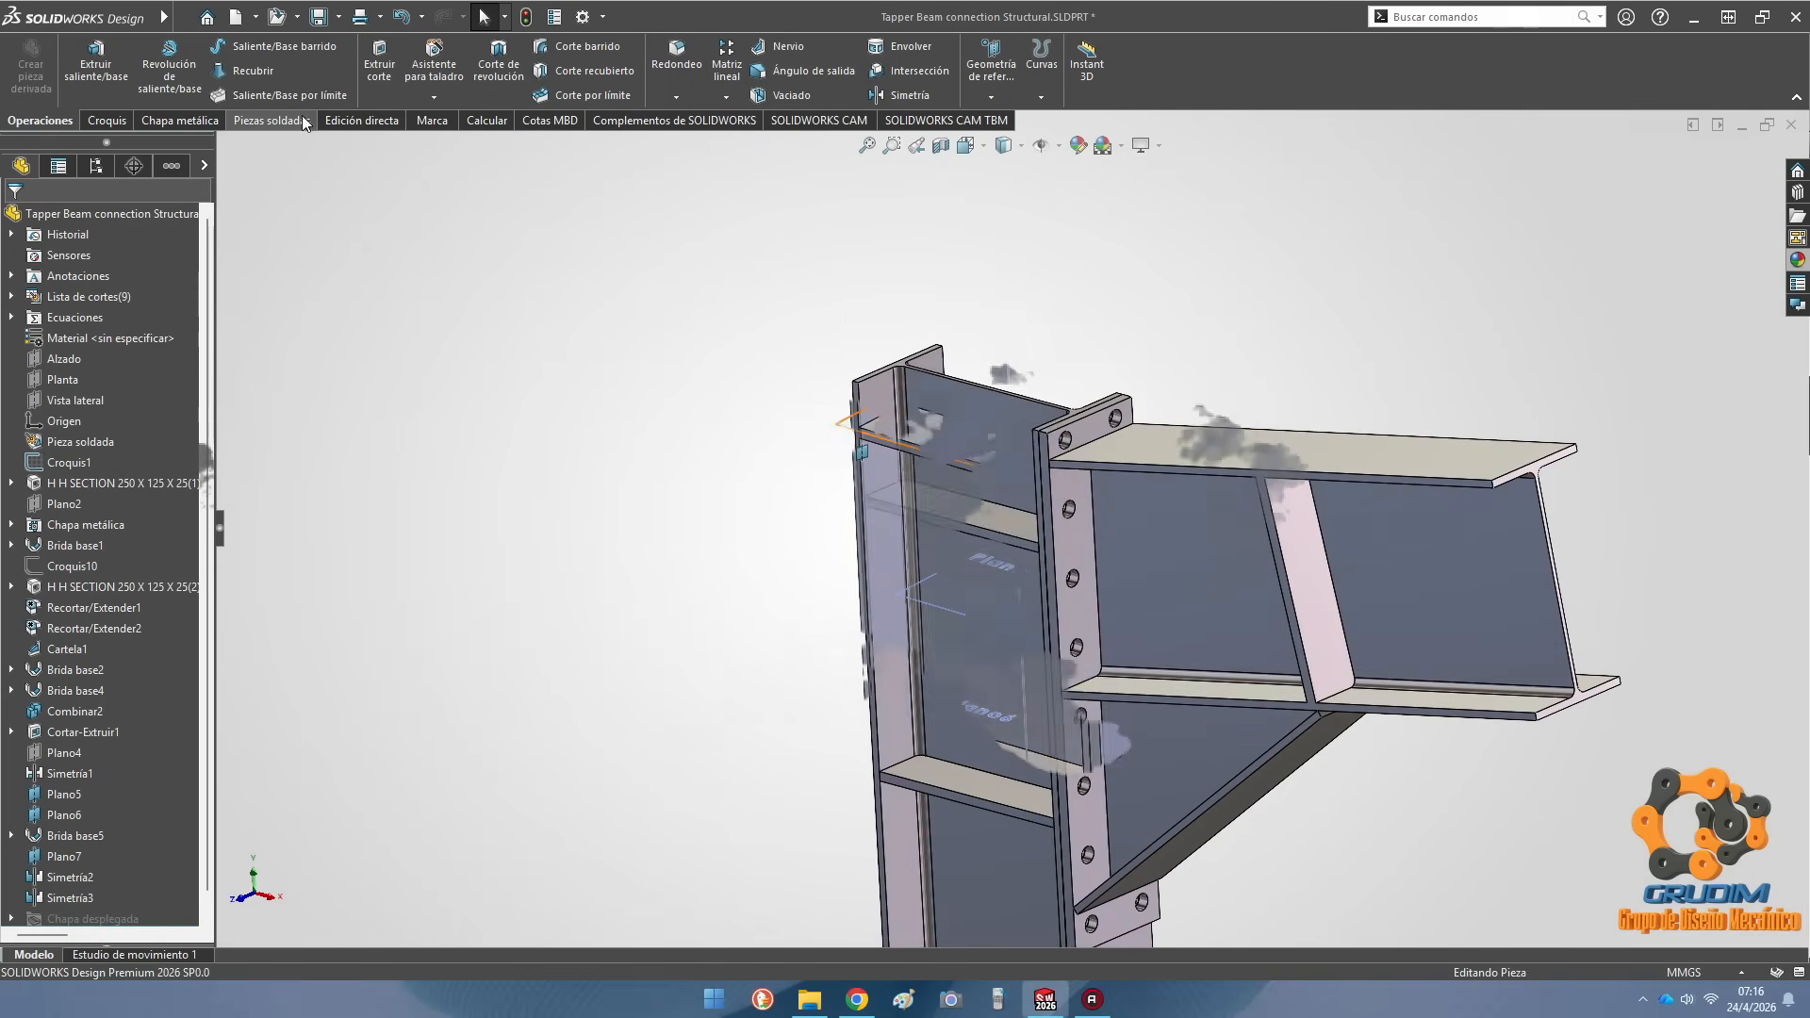
Start a weld bead between the upper stiffener's top face and the column web, limited to the selected edge
{"action": "left_click", "coordinate": [282, 121]}
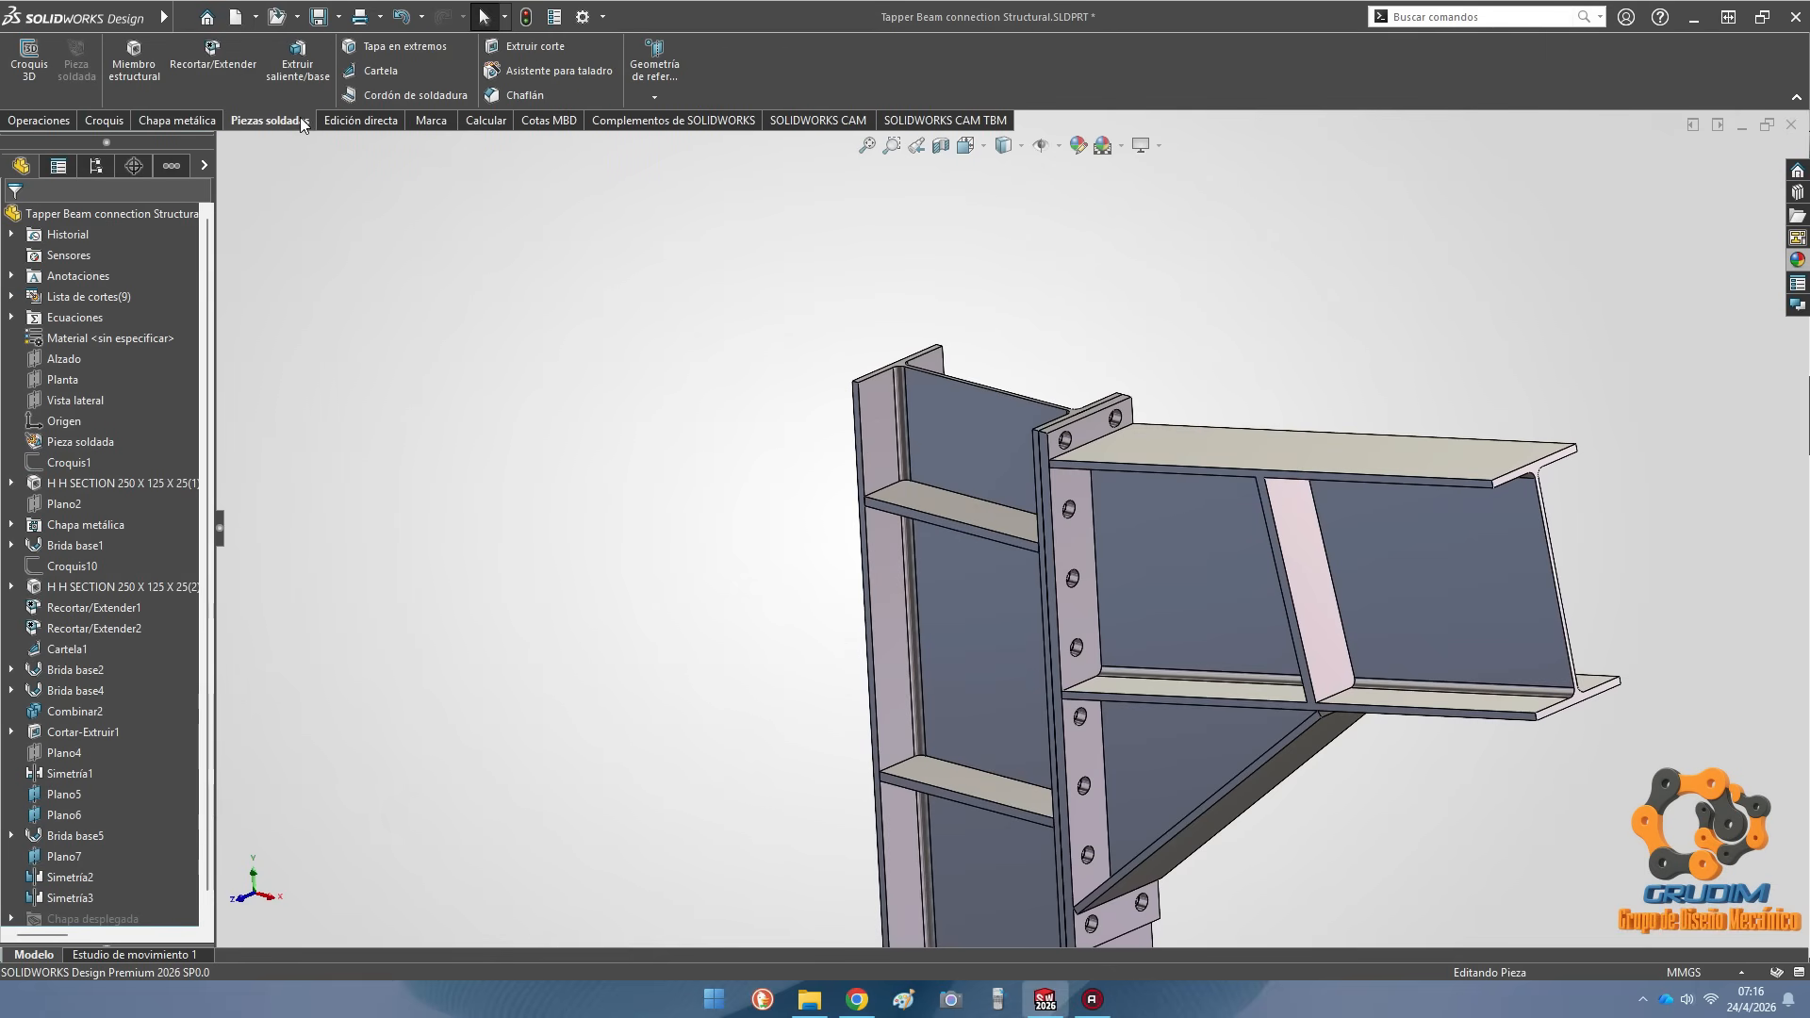
{"action": "left_click", "coordinate": [415, 94]}
{"action": "scroll", "coordinate": [984, 528], "scroll_direction": "down", "scroll_amount": 6}
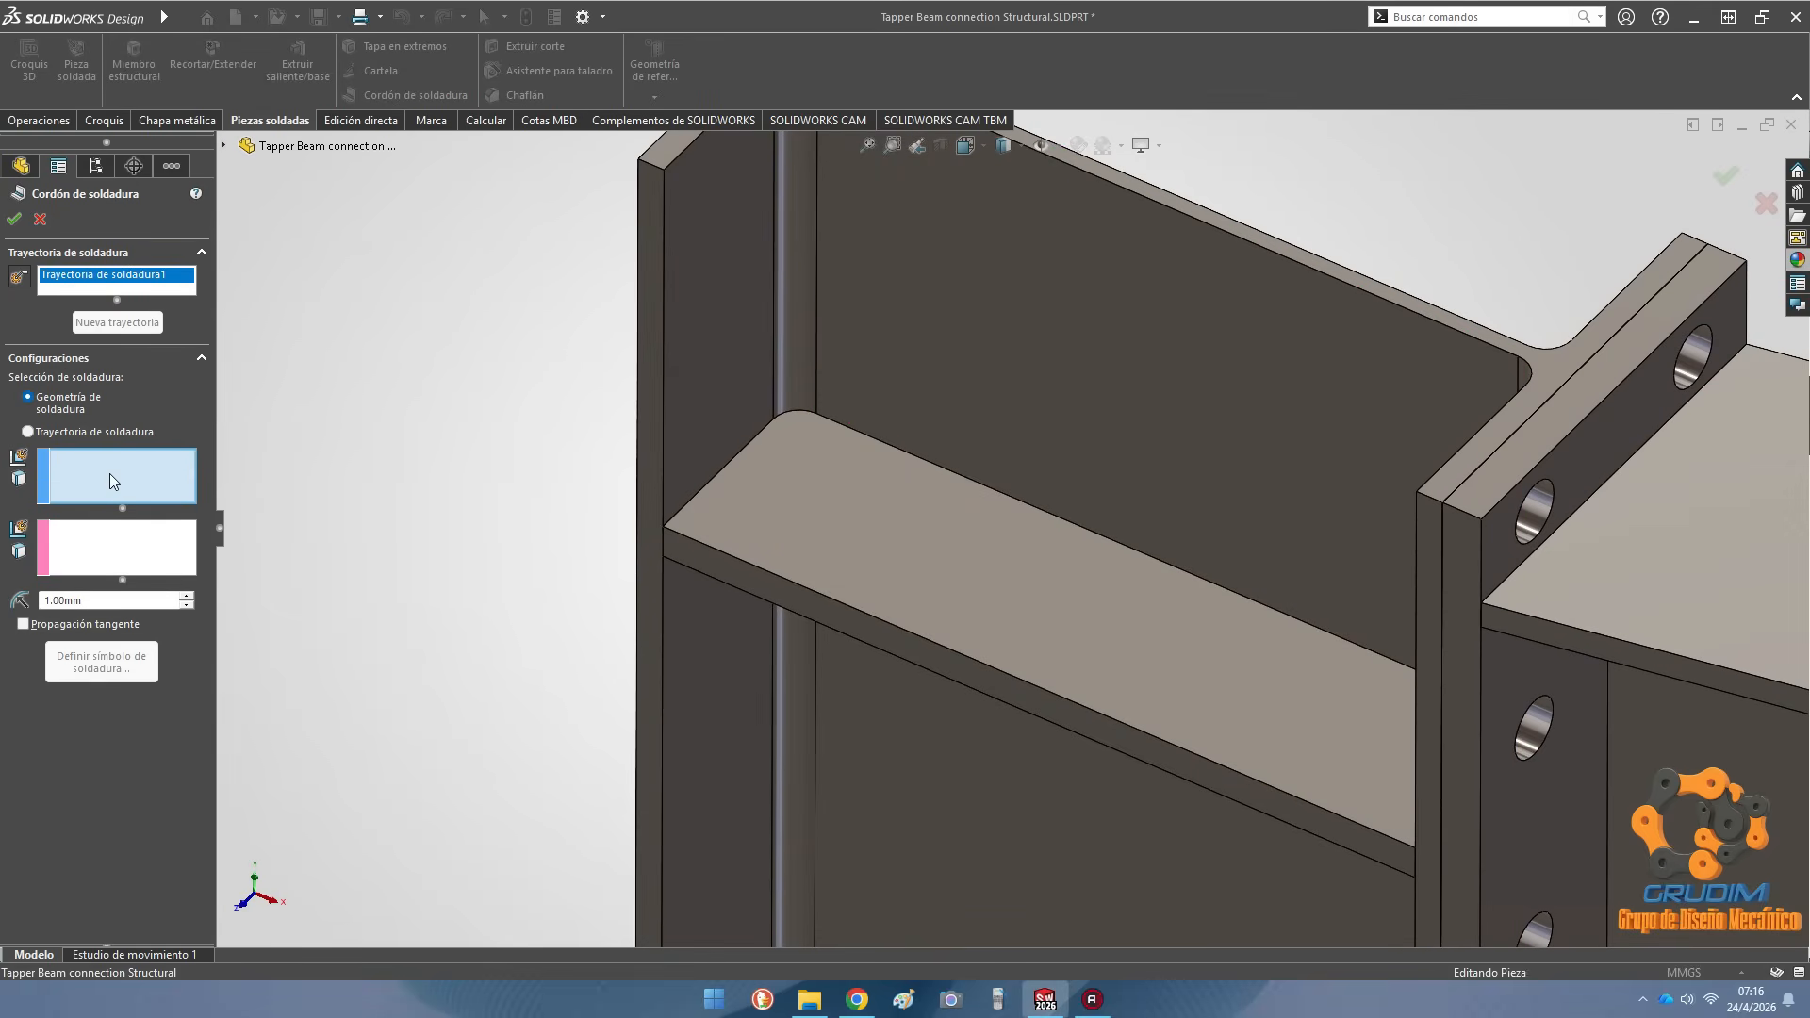
{"action": "left_click", "coordinate": [952, 509]}
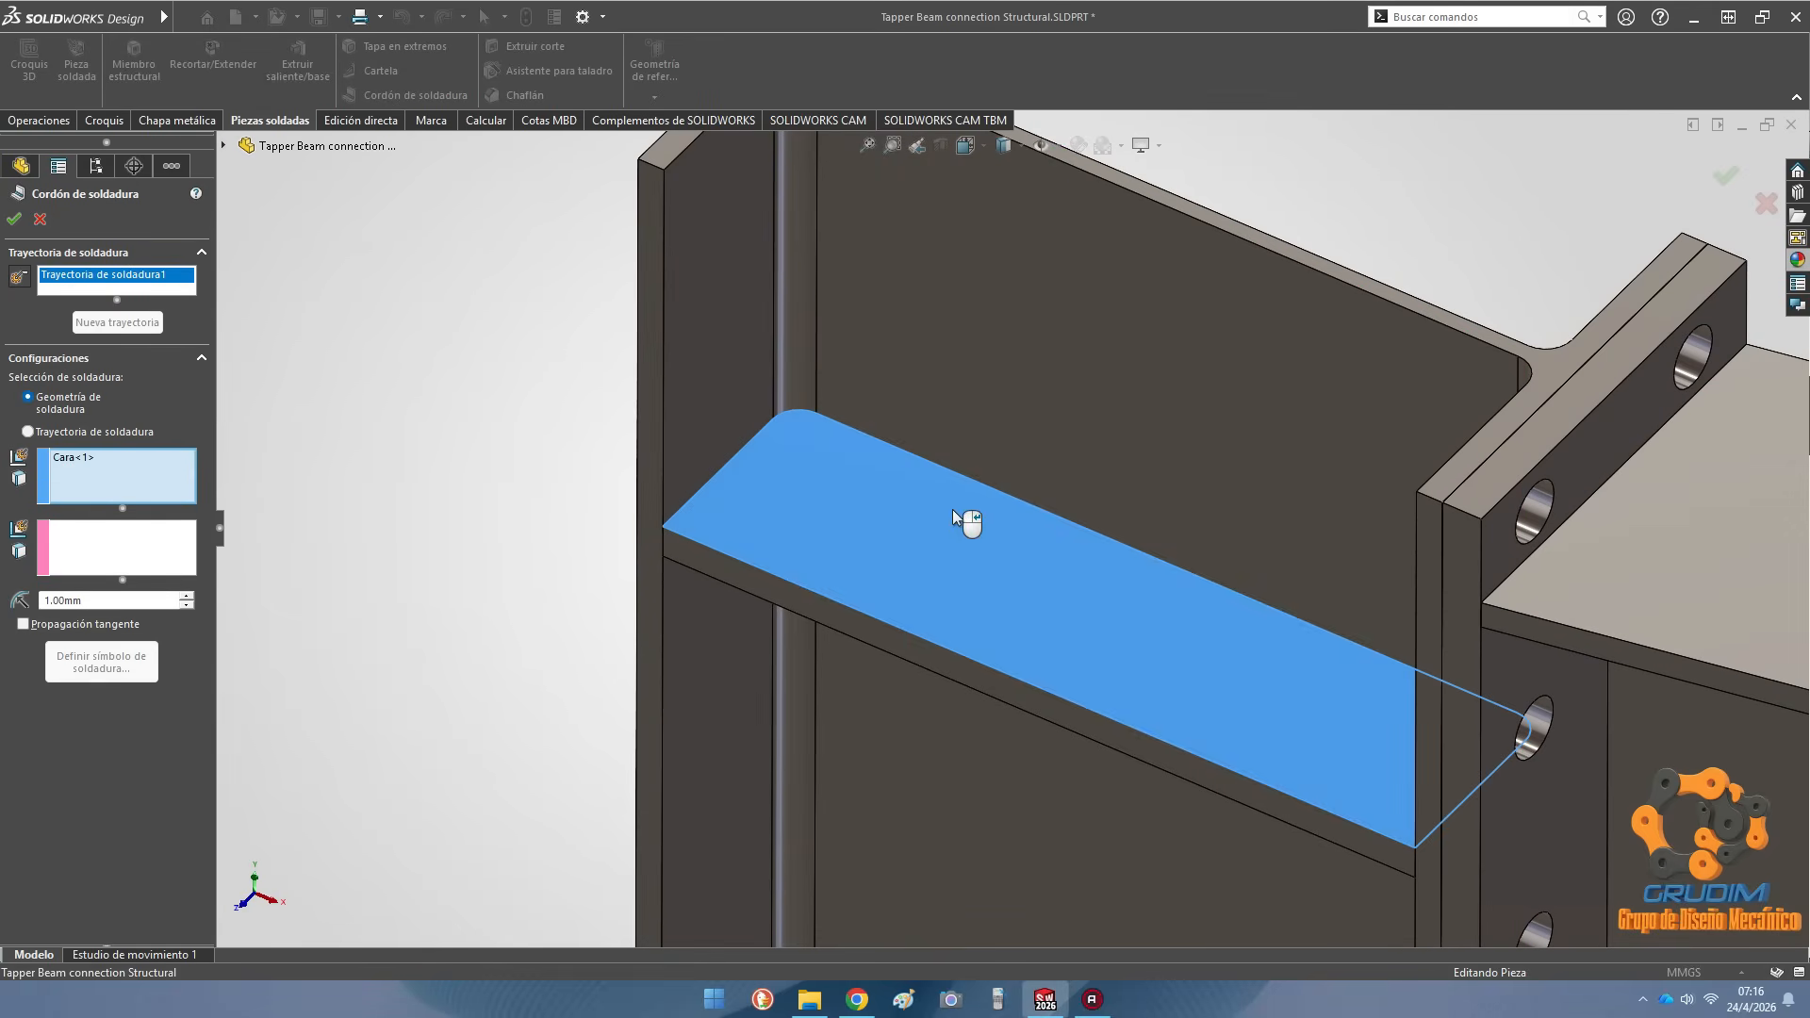
{"action": "left_click", "coordinate": [1009, 370]}
{"action": "left_click", "coordinate": [57, 660]}
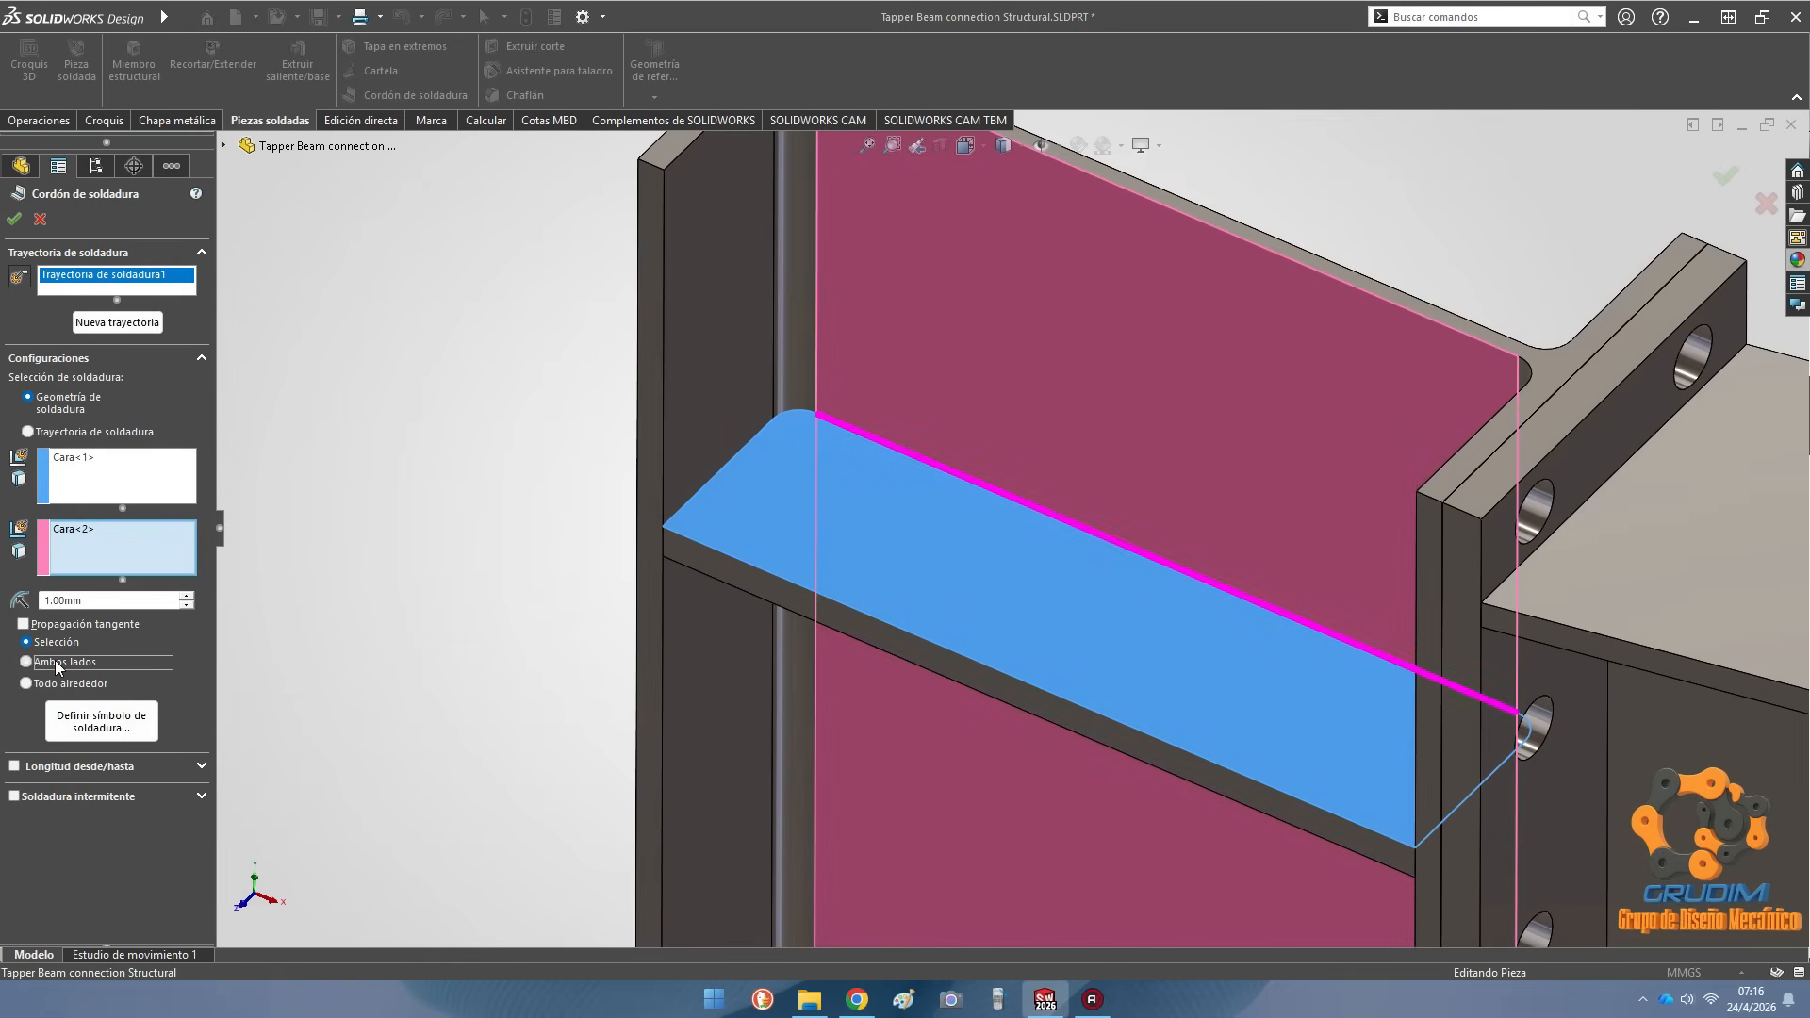
{"action": "left_click", "coordinate": [28, 684]}
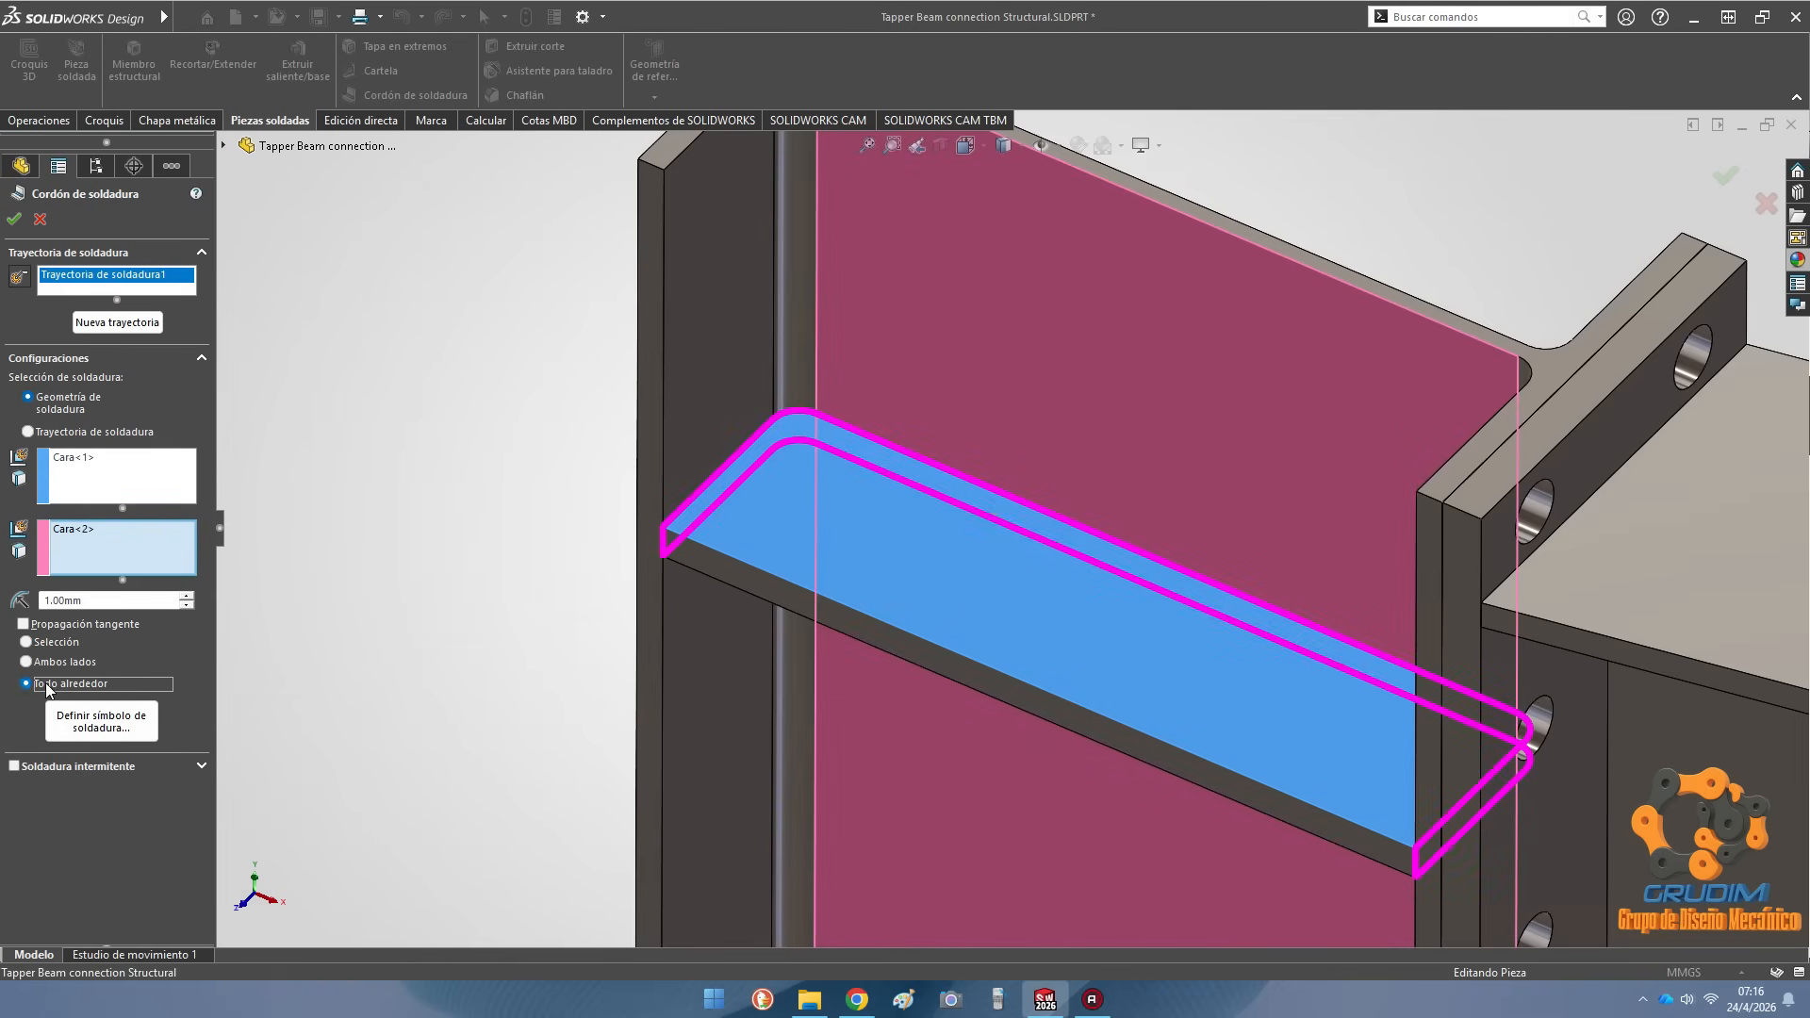
{"action": "left_click", "coordinate": [53, 641]}
Add two weld paths joining the stiffener's top face to the outer flange's root fillet and to that flange's inner face
{"action": "left_click", "coordinate": [117, 322]}
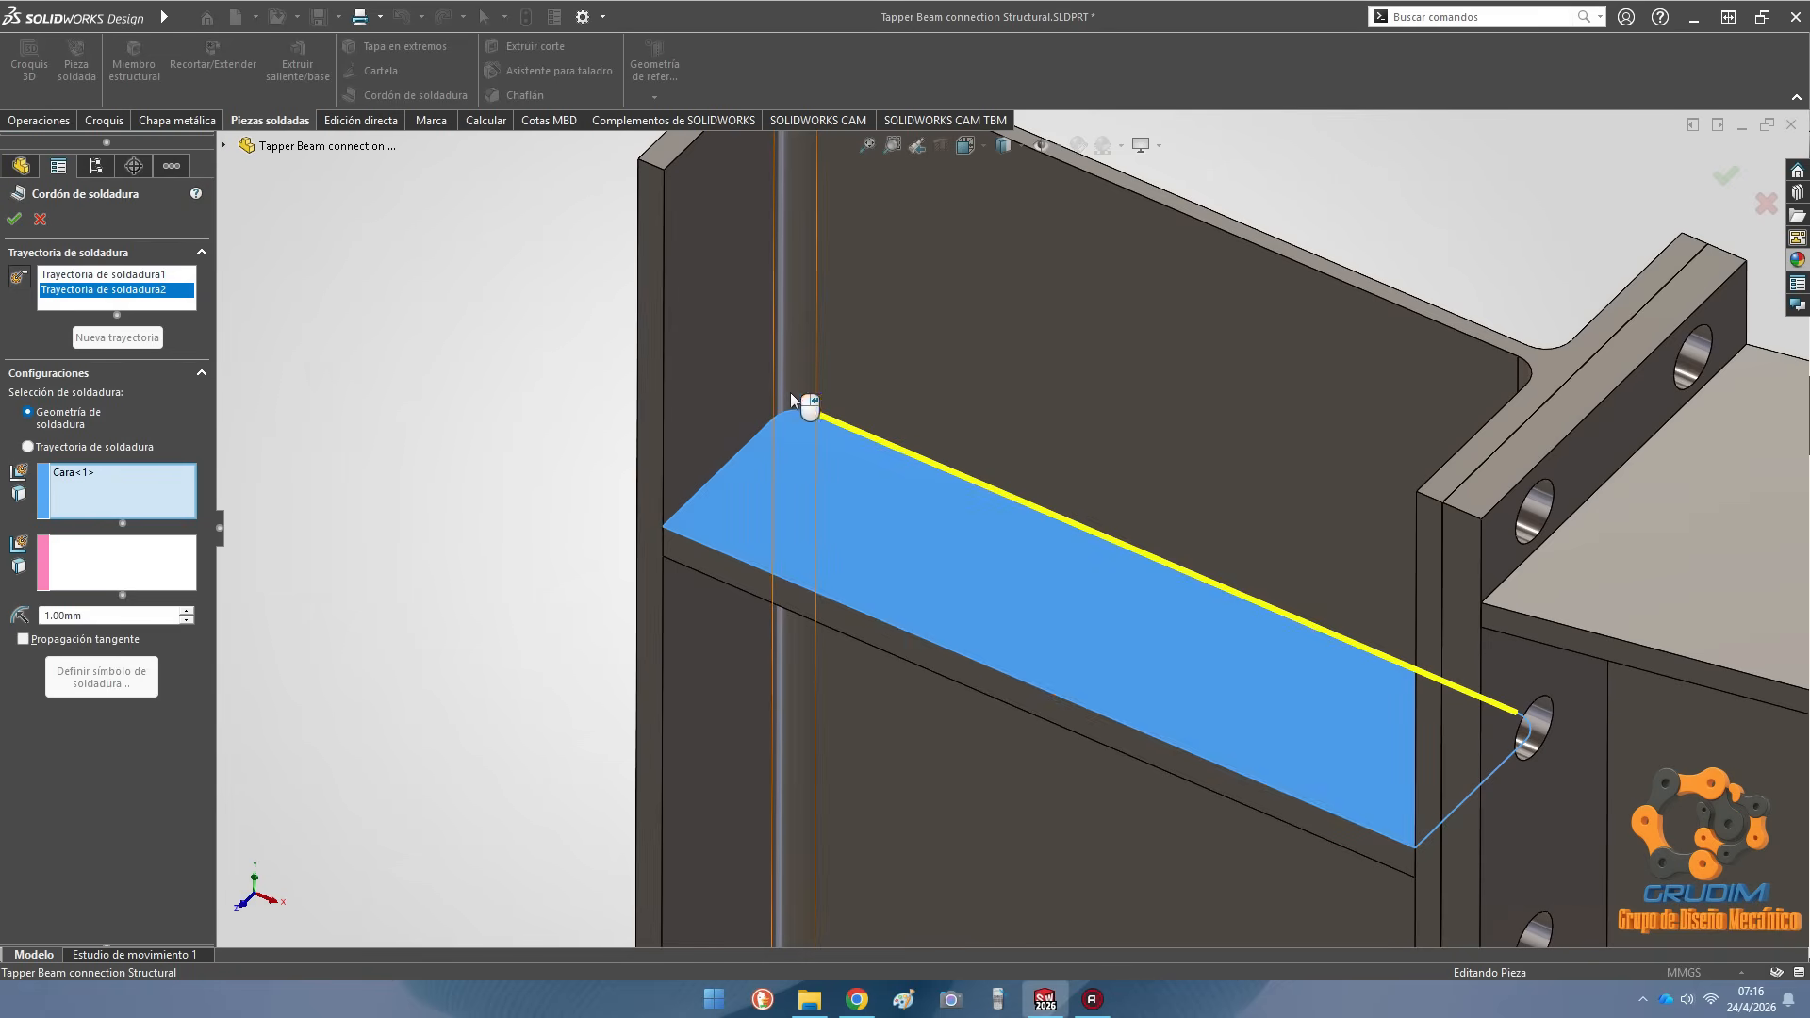
{"action": "left_click", "coordinate": [790, 392]}
{"action": "left_click", "coordinate": [117, 343]}
{"action": "left_click", "coordinate": [765, 454]}
{"action": "left_click", "coordinate": [724, 387]}
Add weld paths joining the stiffener's top face to the bolted flange's root fillet and inner face, and create the weld beads
{"action": "scroll", "coordinate": [1013, 535], "scroll_direction": "up", "scroll_amount": 4}
{"action": "middle_click_drag", "start_coordinate": [1252, 681], "coordinate": [1470, 604]}
{"action": "scroll", "coordinate": [1099, 597], "scroll_direction": "down", "scroll_amount": 5}
{"action": "left_click", "coordinate": [117, 352]}
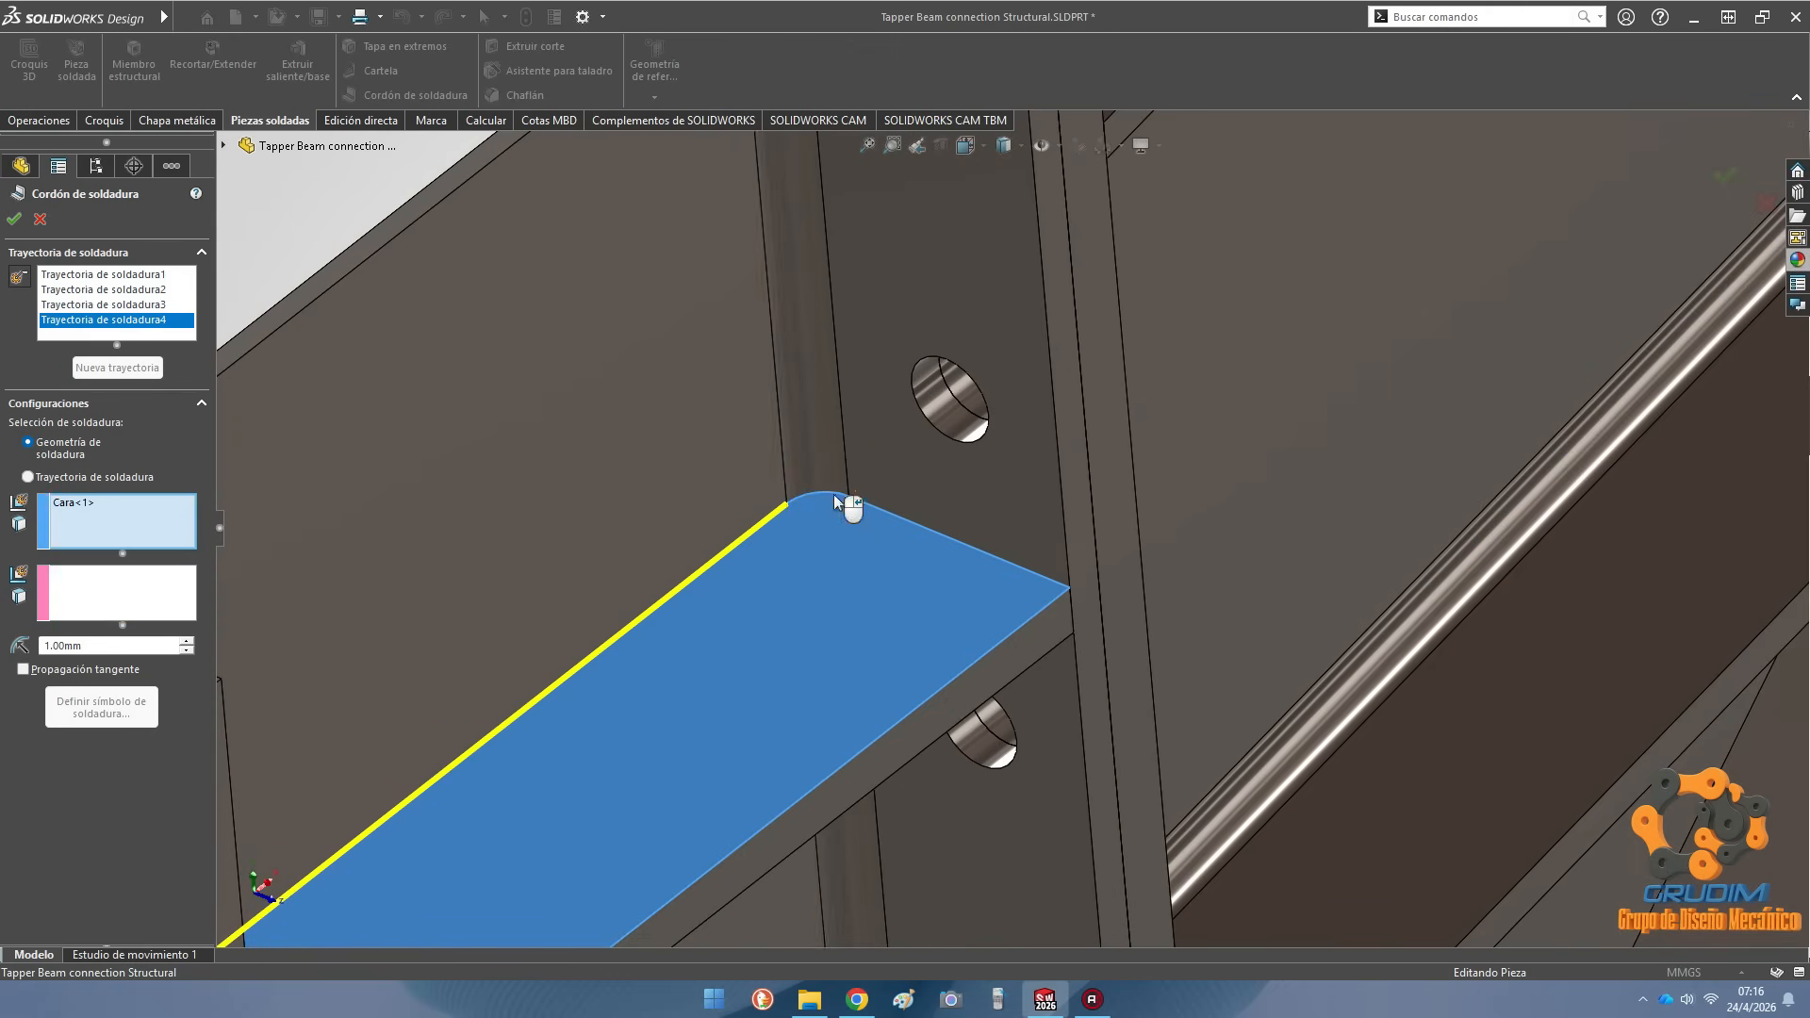
{"action": "left_click", "coordinate": [833, 494]}
{"action": "left_click", "coordinate": [105, 375]}
{"action": "left_click", "coordinate": [922, 502]}
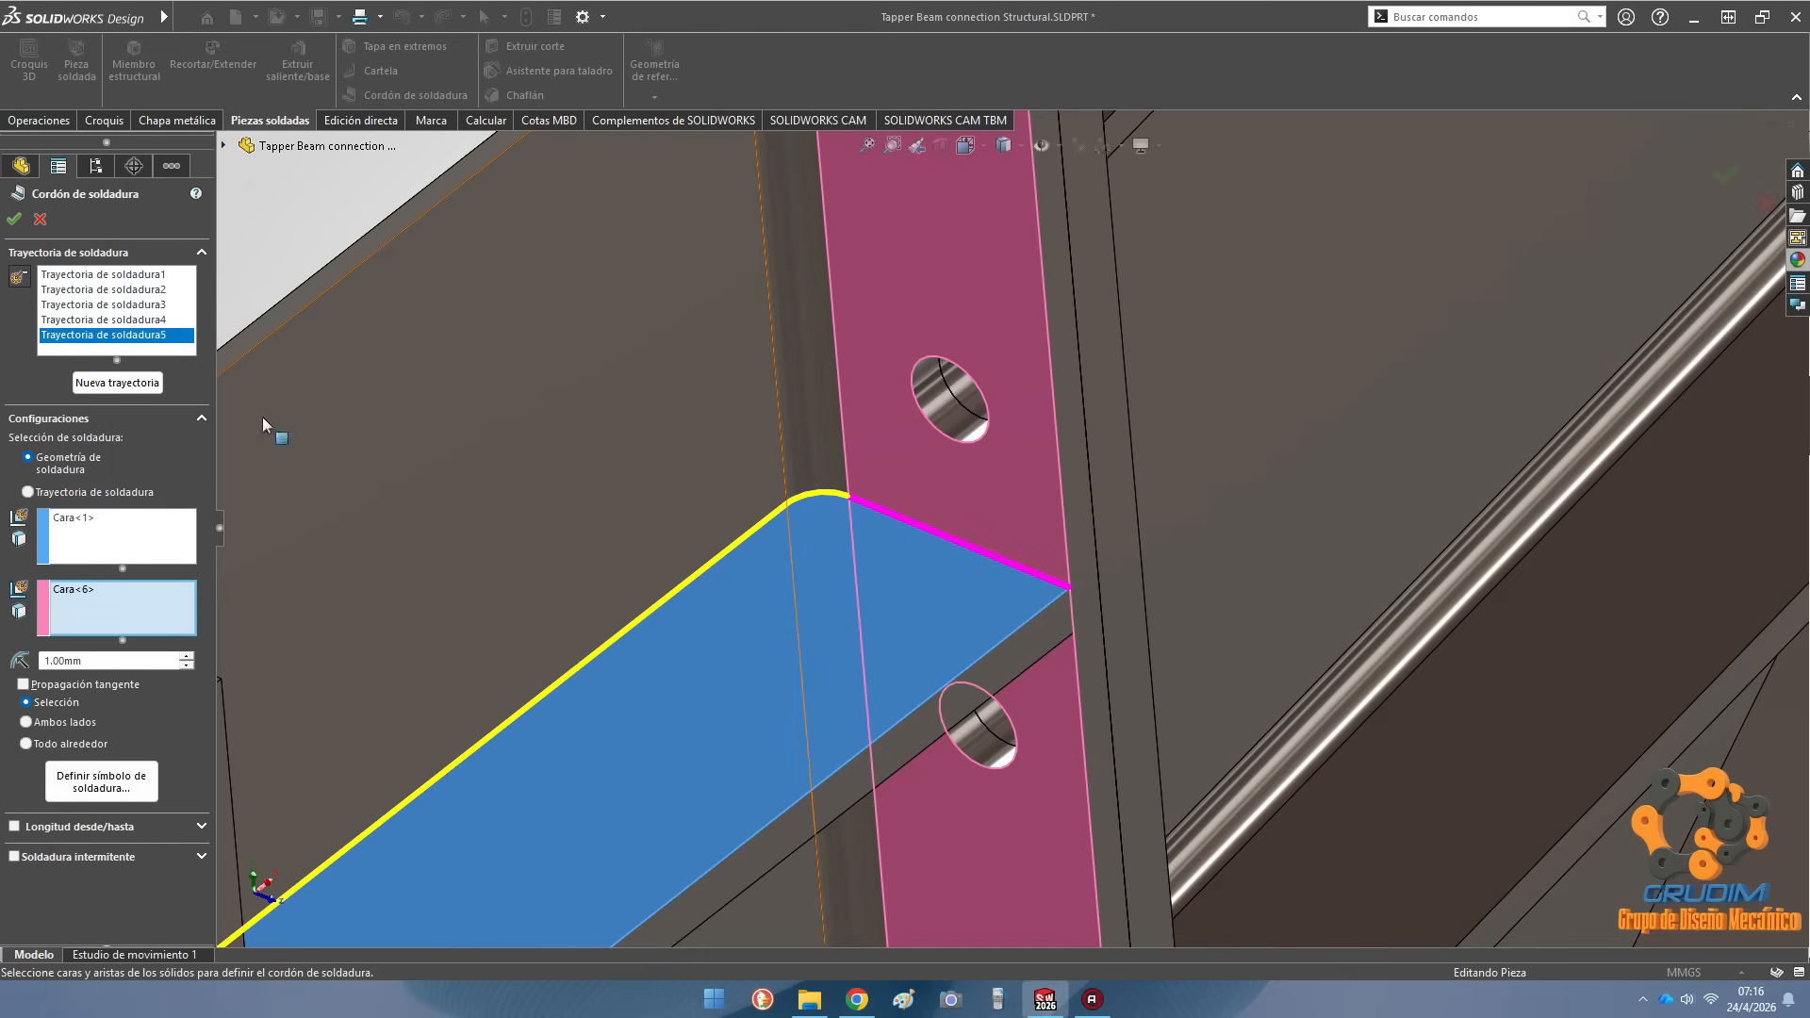
{"action": "left_click", "coordinate": [16, 227]}
{"action": "scroll", "coordinate": [946, 599], "scroll_direction": "up", "scroll_amount": 5}
{"action": "middle_click_drag", "start_coordinate": [946, 600], "coordinate": [751, 544]}
{"action": "scroll", "coordinate": [751, 544], "scroll_direction": "down", "scroll_amount": 5}
{"action": "scroll", "coordinate": [820, 452], "scroll_direction": "down", "scroll_amount": 8}
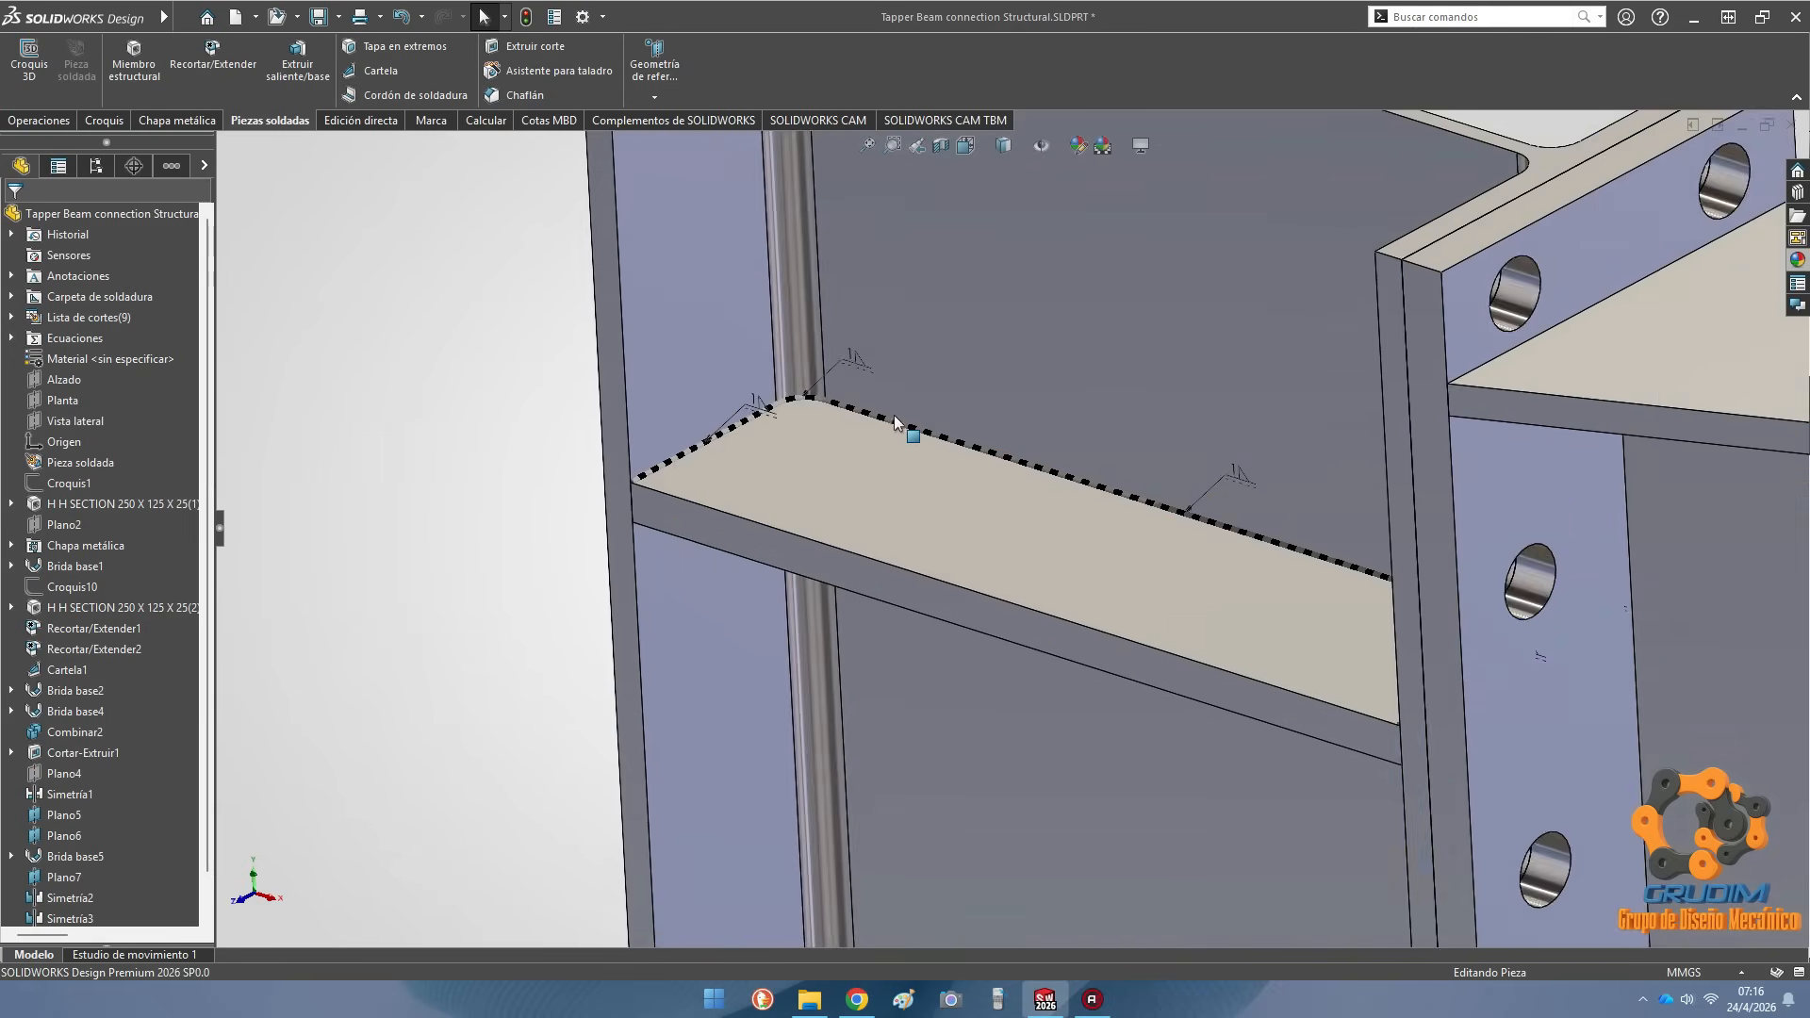
{"action": "scroll", "coordinate": [820, 447], "scroll_direction": "up", "scroll_amount": 3}
Edit the weld bead between the upper stiffener and the column web, setting its size to 5 mm
{"action": "left_click", "coordinate": [10, 297]}
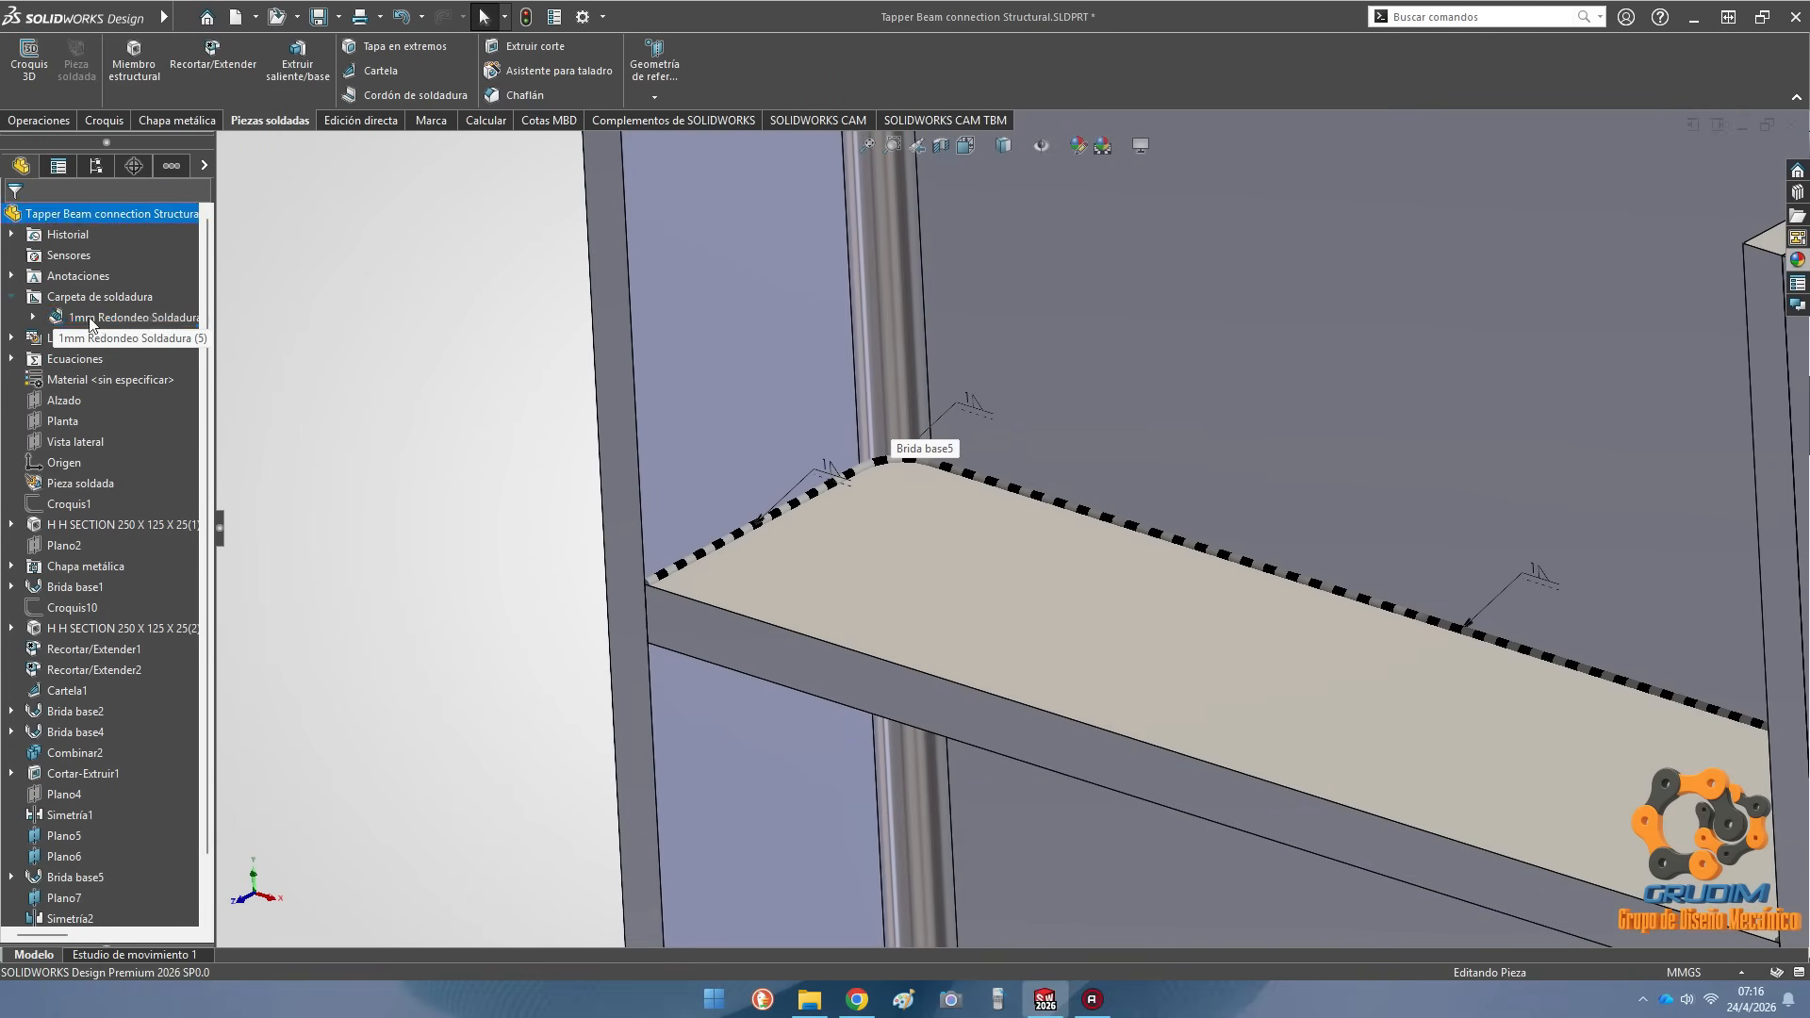
{"action": "right_click", "coordinate": [57, 317]}
{"action": "left_click", "coordinate": [34, 316]}
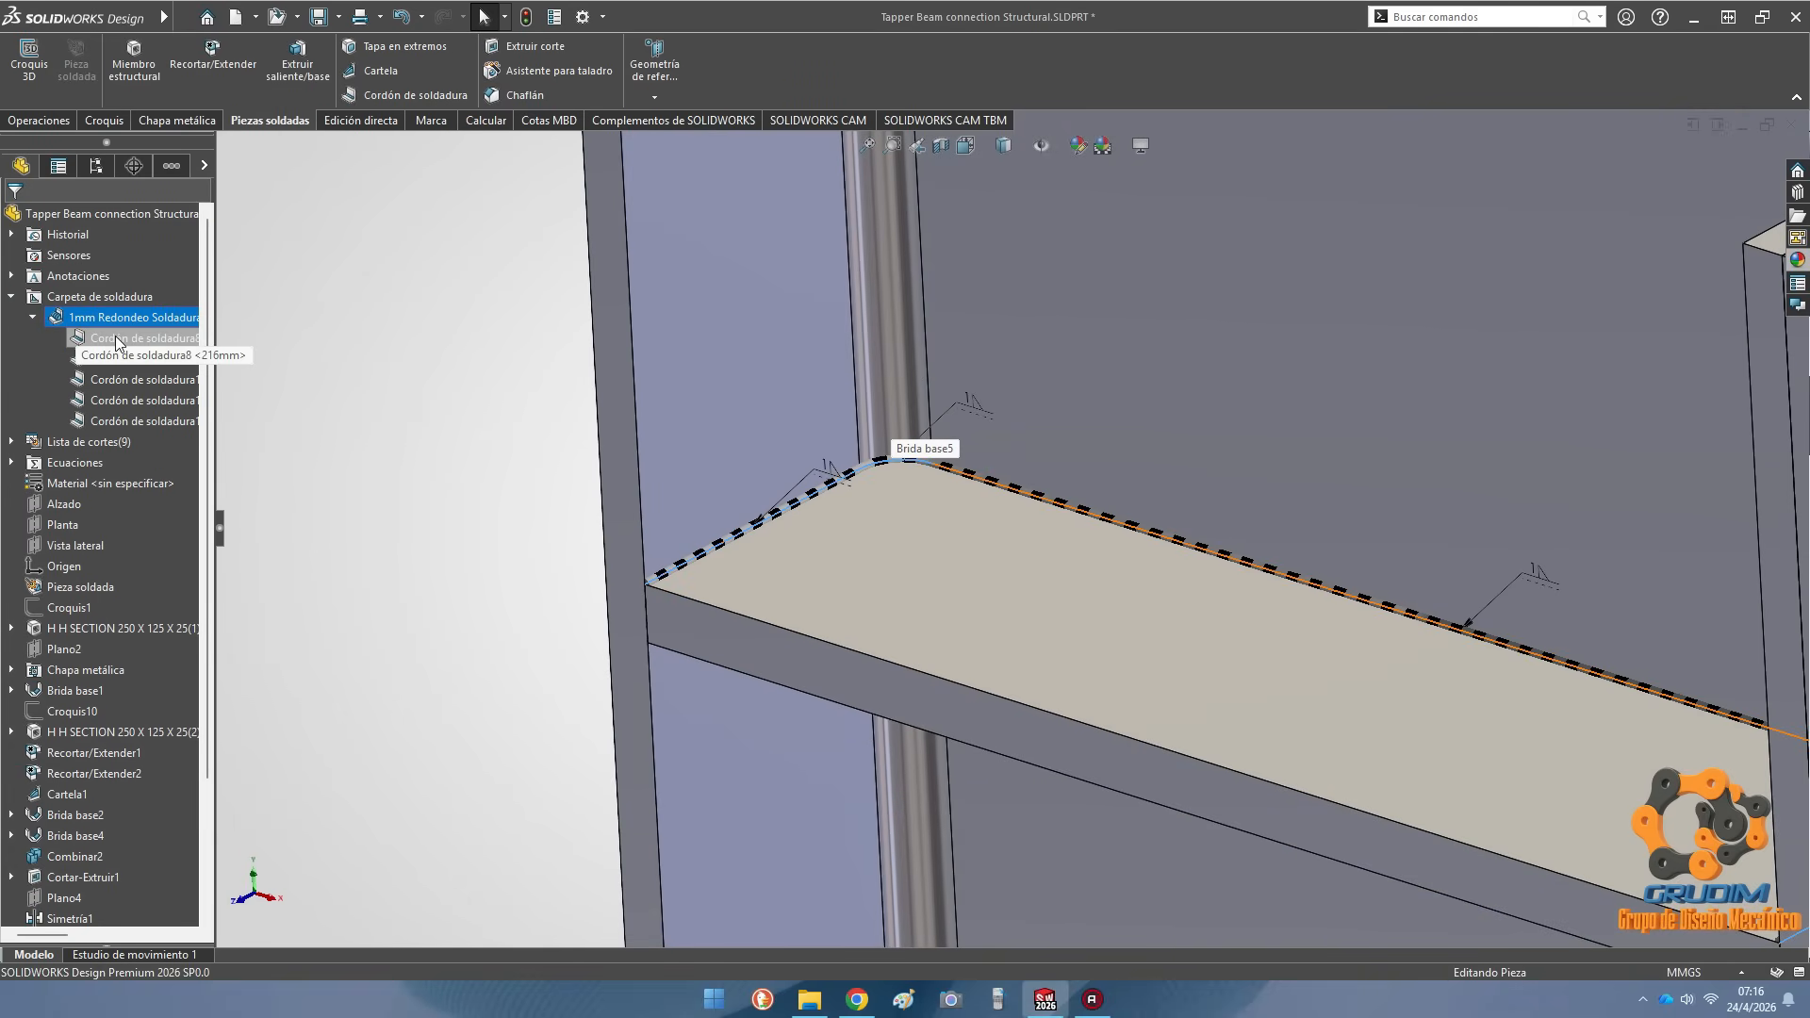
{"action": "right_click", "coordinate": [98, 317]}
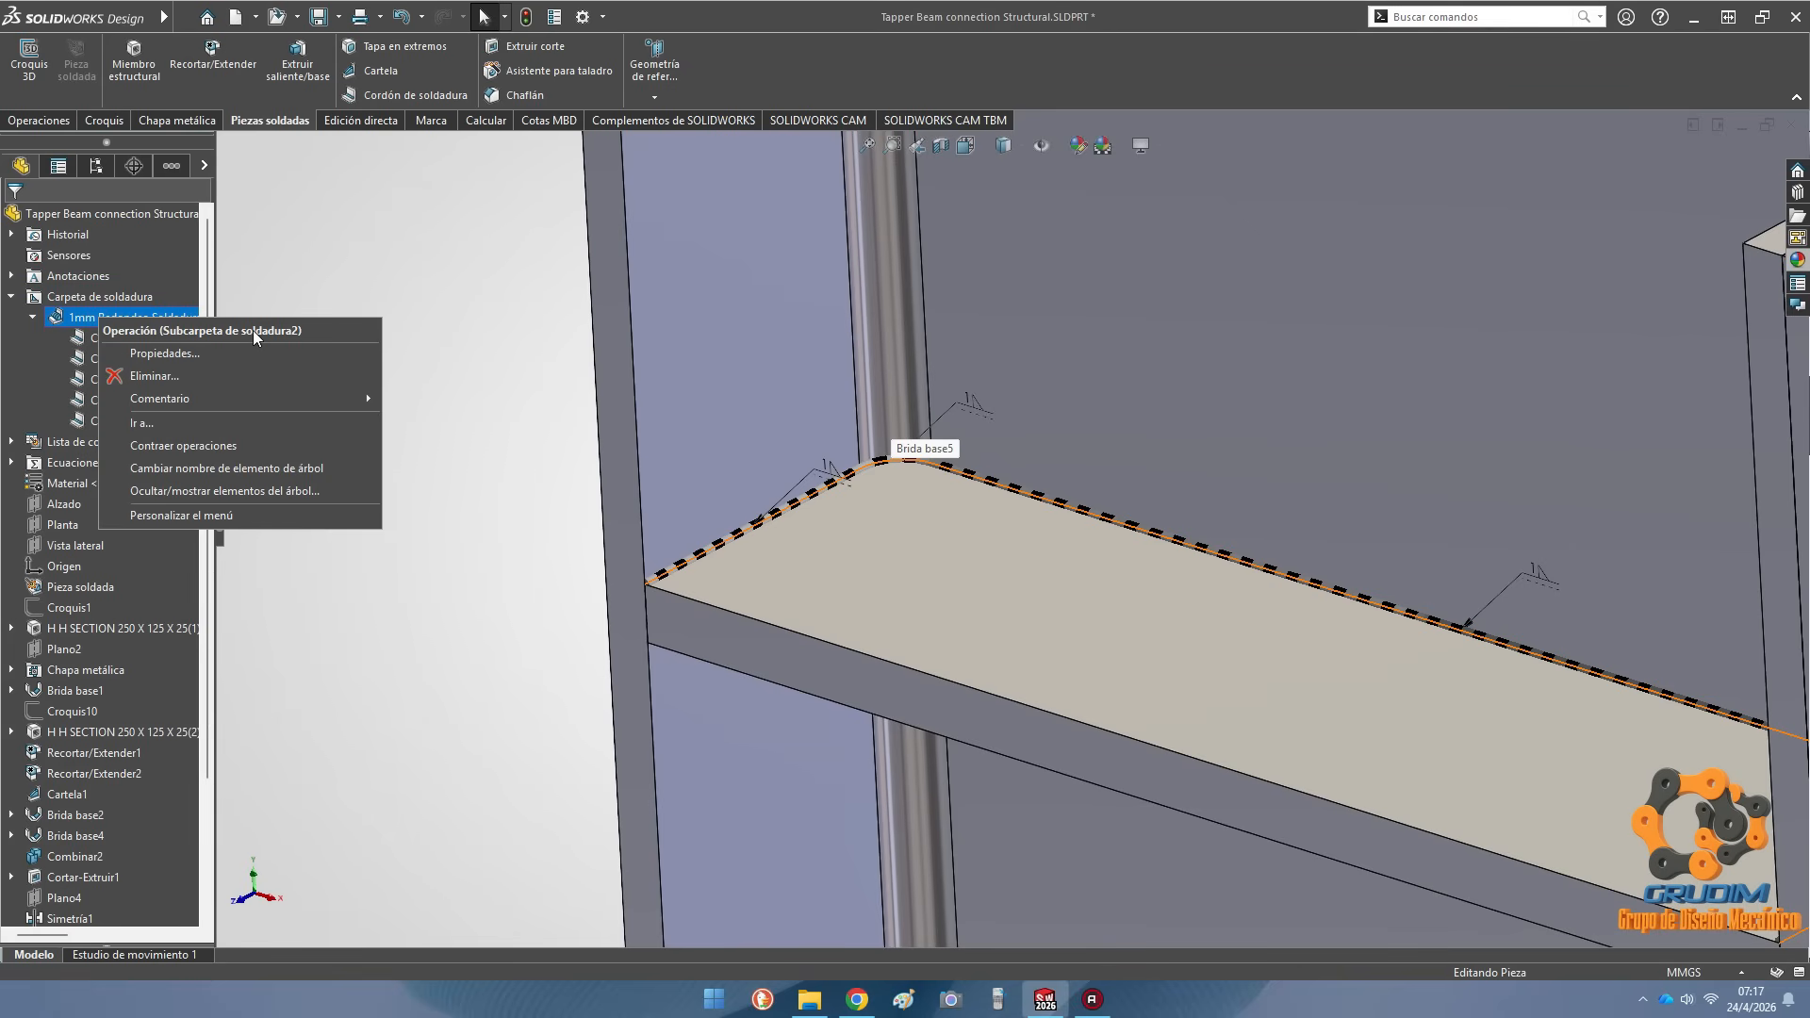
{"action": "left_click", "coordinate": [294, 282]}
{"action": "scroll", "coordinate": [106, 505], "scroll_direction": "down", "scroll_amount": 3}
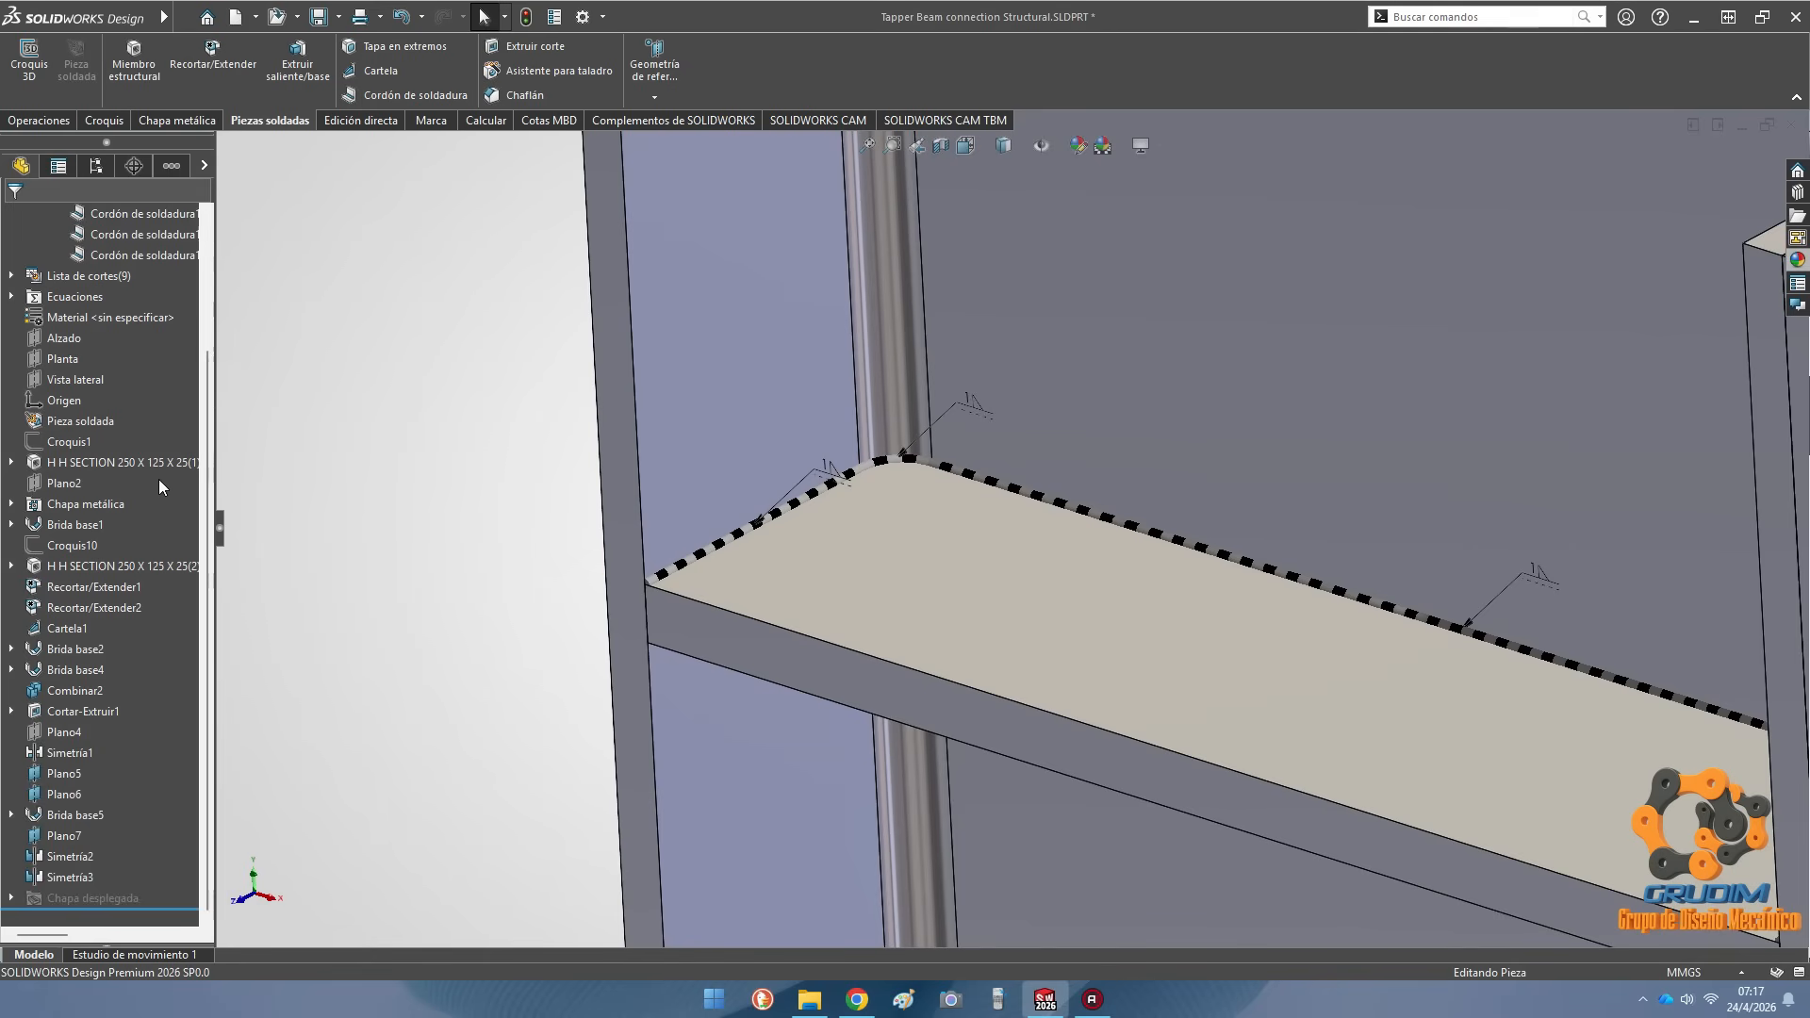
{"action": "scroll", "coordinate": [158, 479], "scroll_direction": "up", "scroll_amount": 3}
{"action": "left_click", "coordinate": [123, 339]}
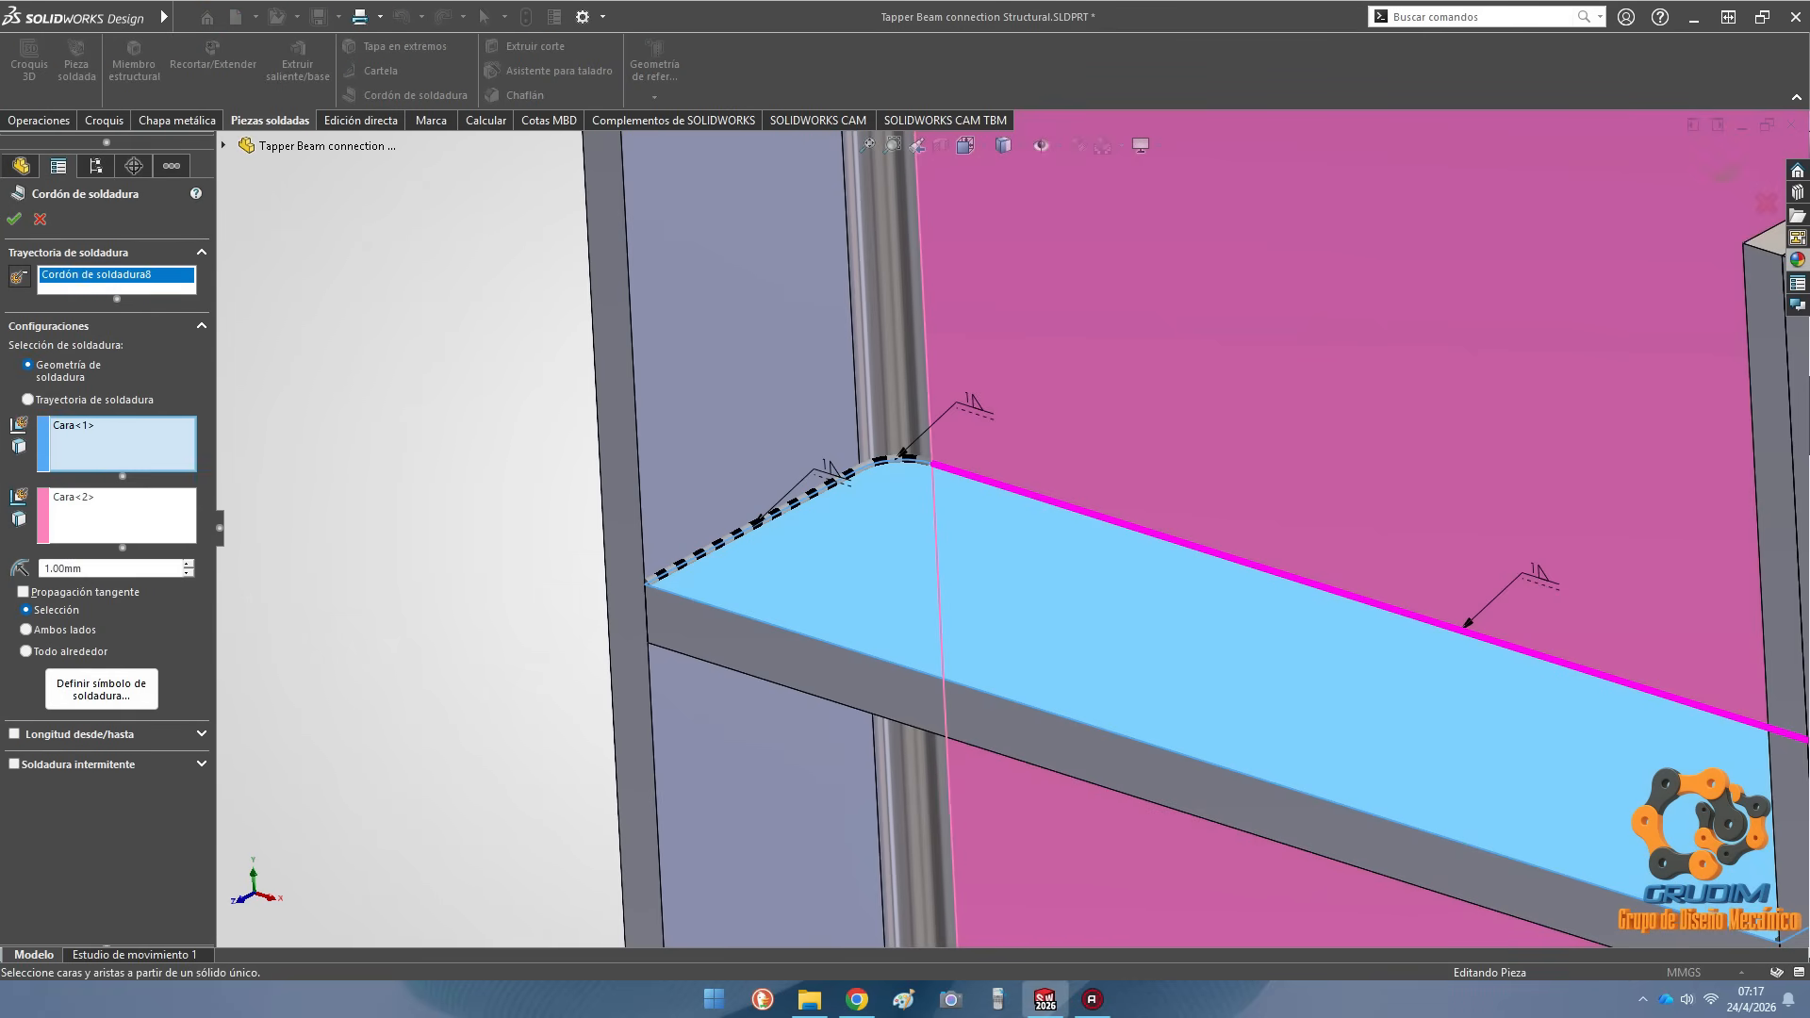
{"action": "left_click", "coordinate": [14, 219]}
{"action": "key", "text": "Escape"}
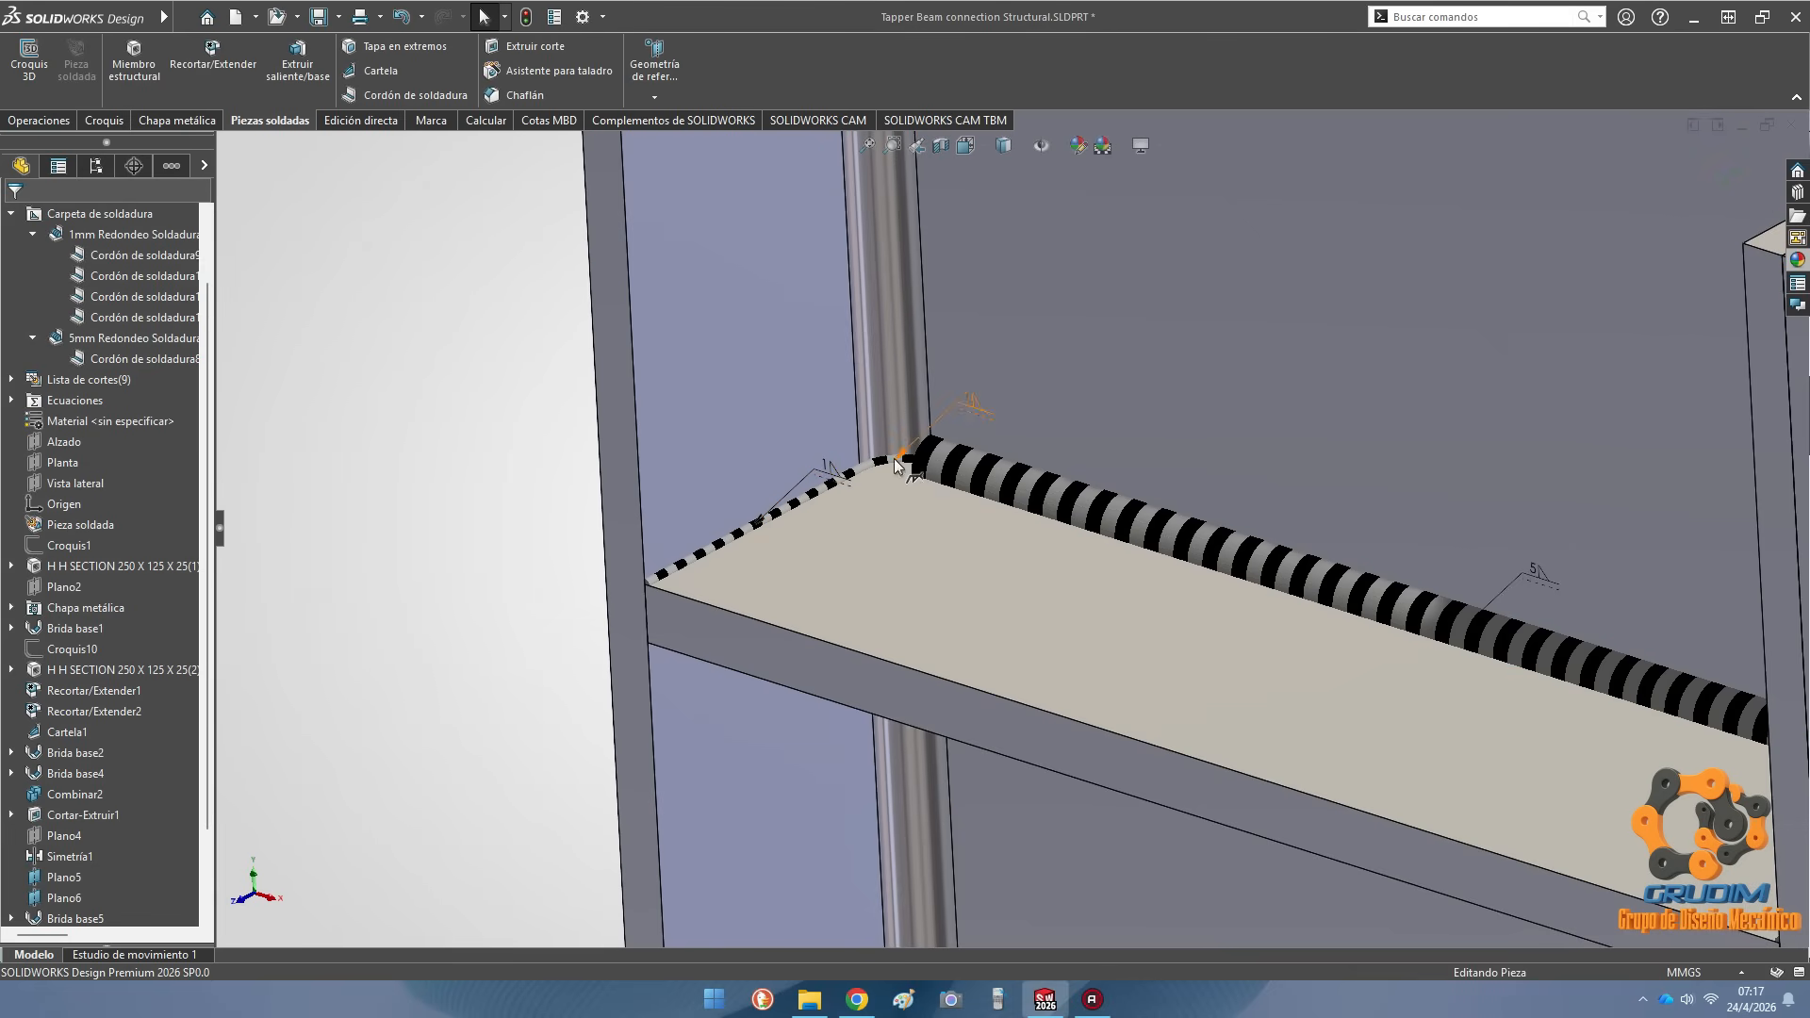
{"action": "left_click", "coordinate": [113, 254]}
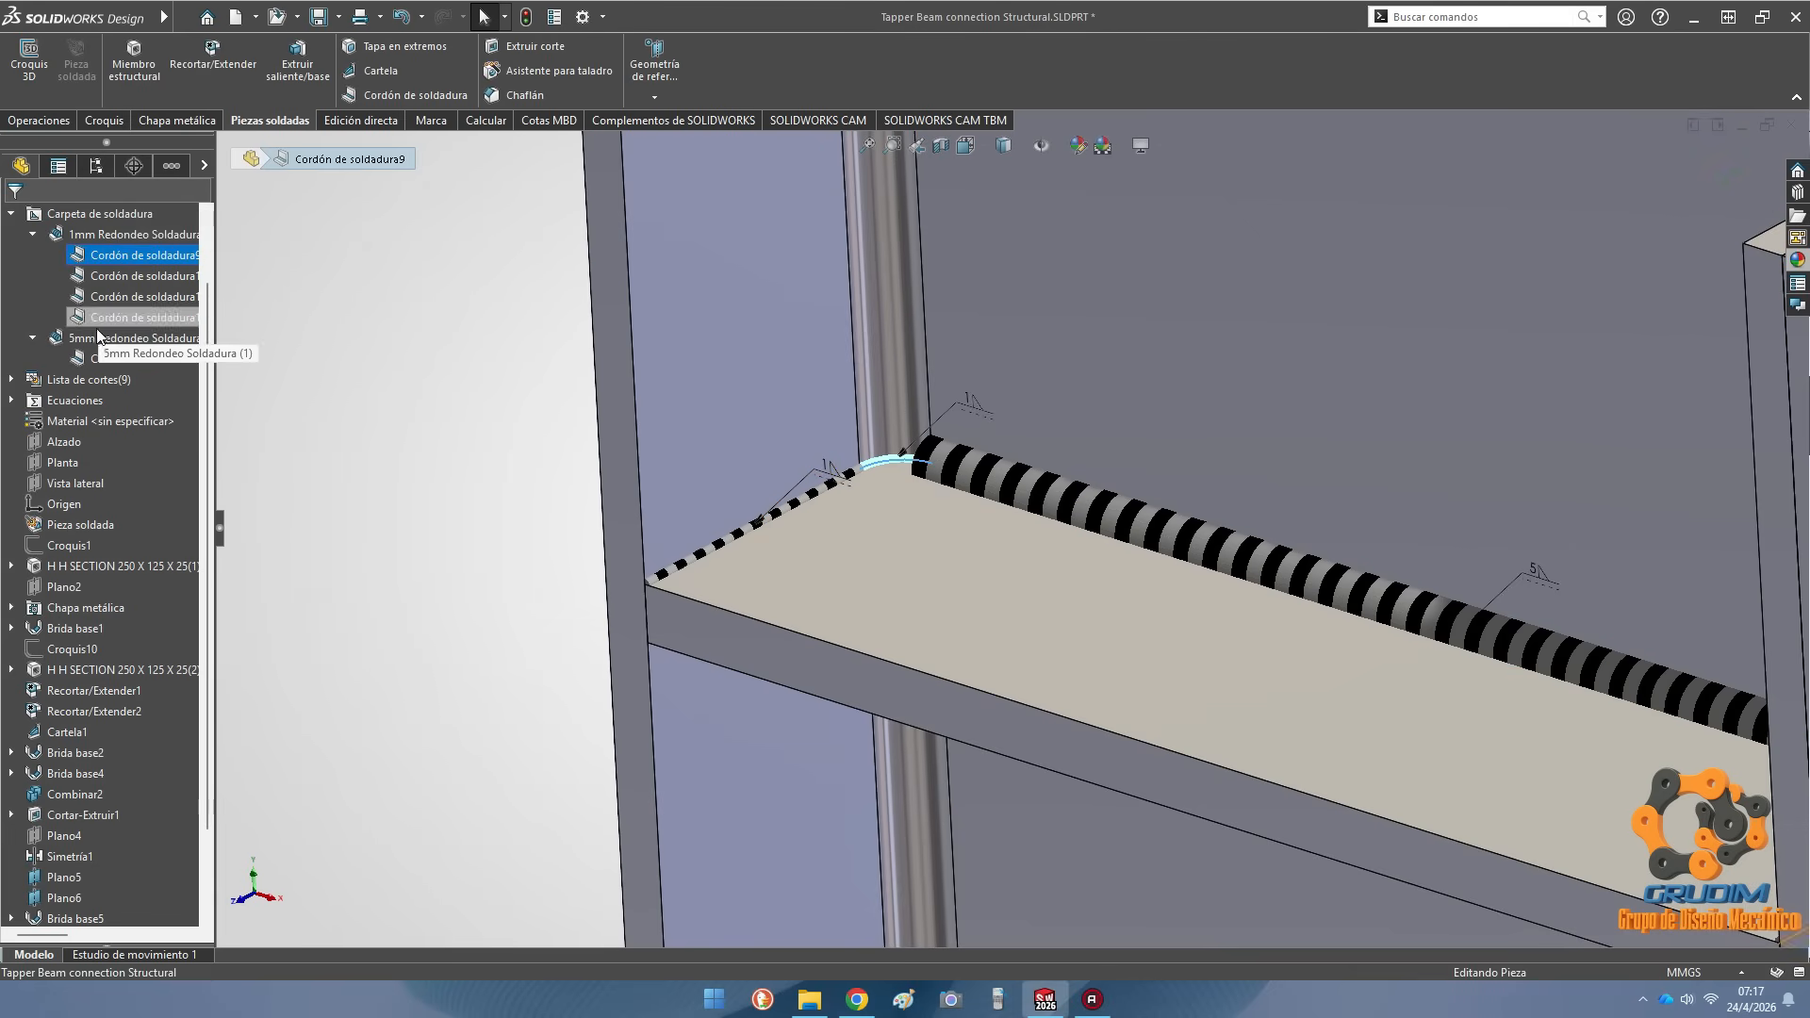
{"action": "left_click", "coordinate": [97, 337]}
{"action": "right_click", "coordinate": [97, 338]}
{"action": "left_click", "coordinate": [113, 255]}
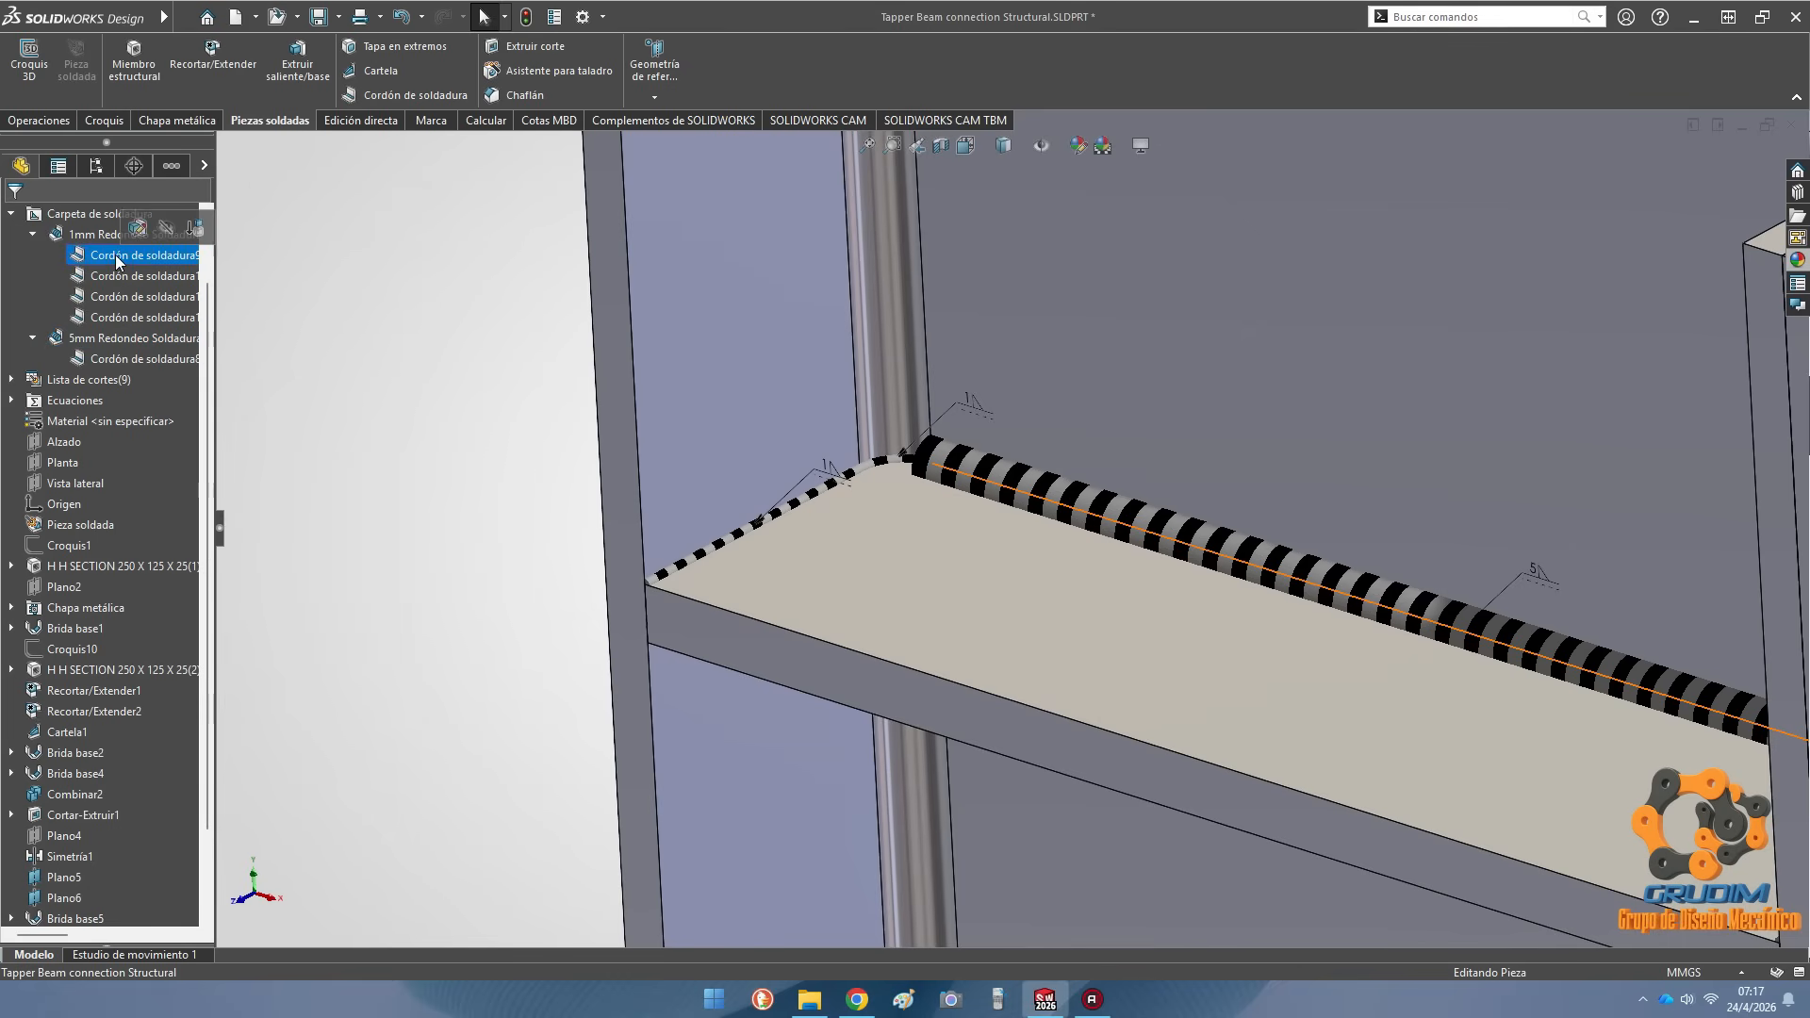
{"action": "left_click", "coordinate": [123, 316], "text": "shift"}
{"action": "right_click", "coordinate": [123, 315]}
{"action": "left_click", "coordinate": [271, 421]}
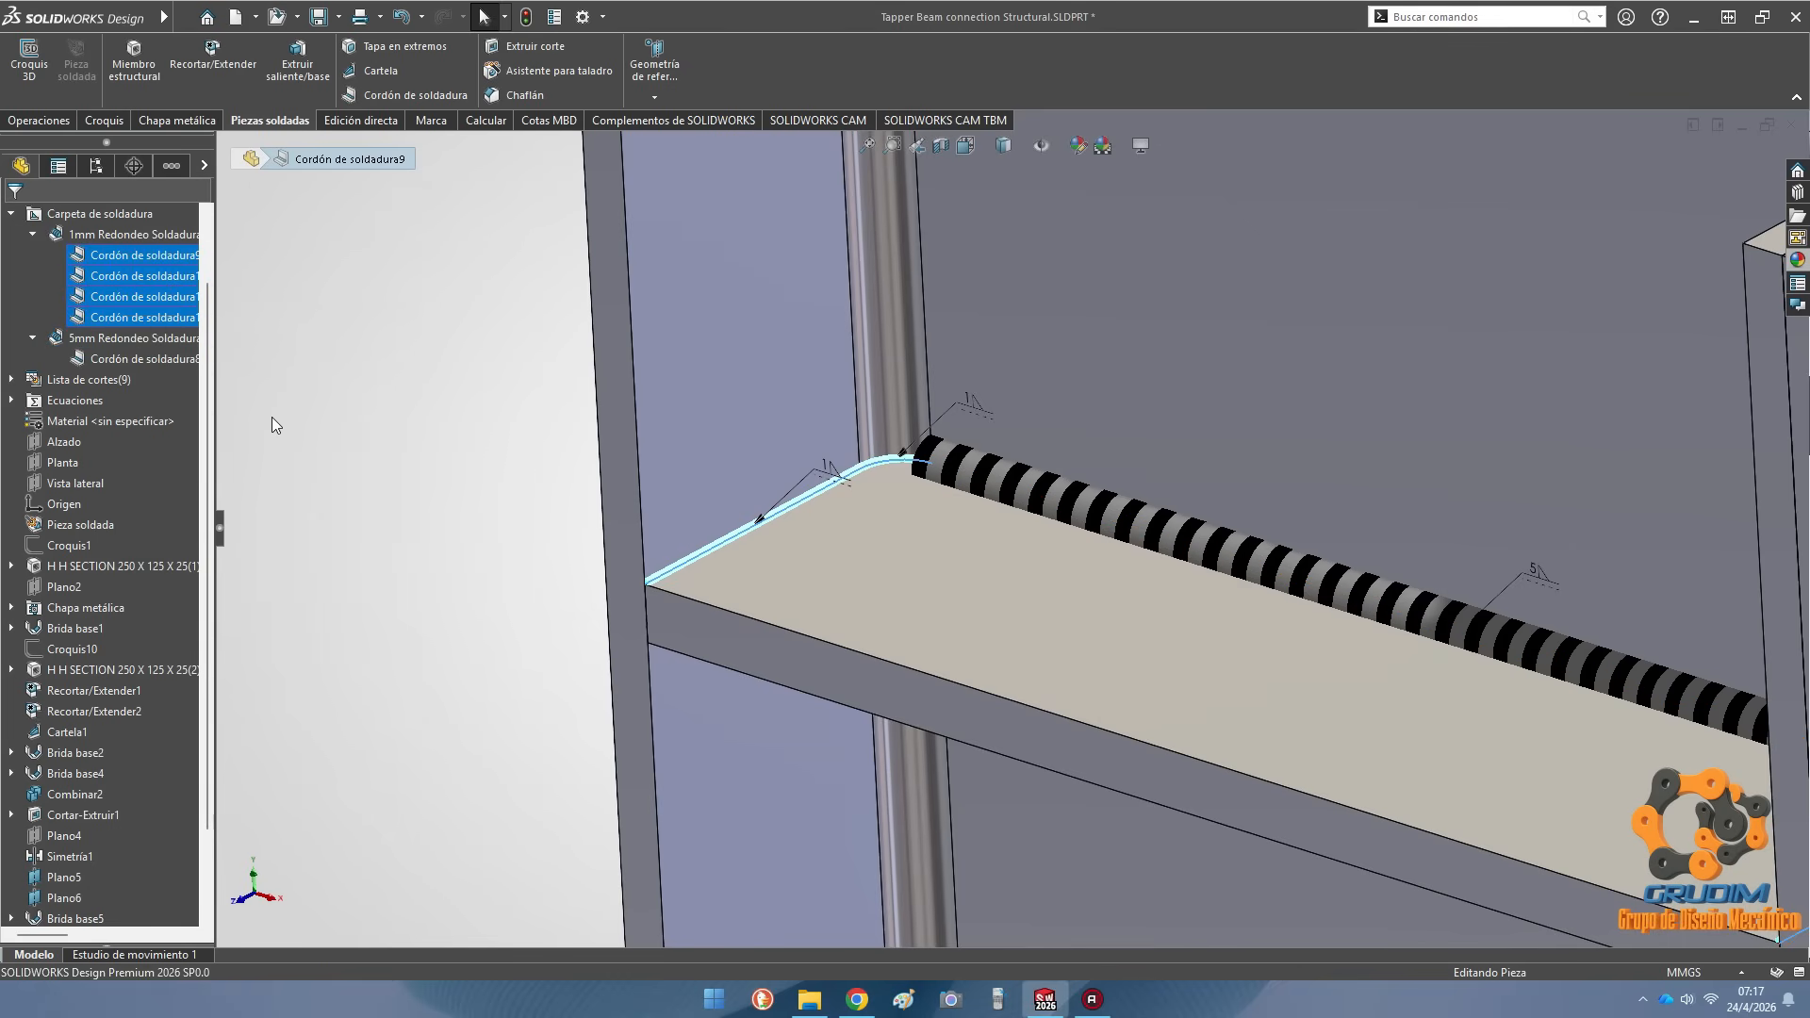
{"action": "key", "text": "Escape"}
{"action": "right_click", "coordinate": [130, 261]}
{"action": "key", "text": "Escape"}
Set the weld beads along the outer flange's root fillet and inner face to 5 mm
{"action": "left_click", "coordinate": [123, 255]}
{"action": "right_click", "coordinate": [128, 256]}
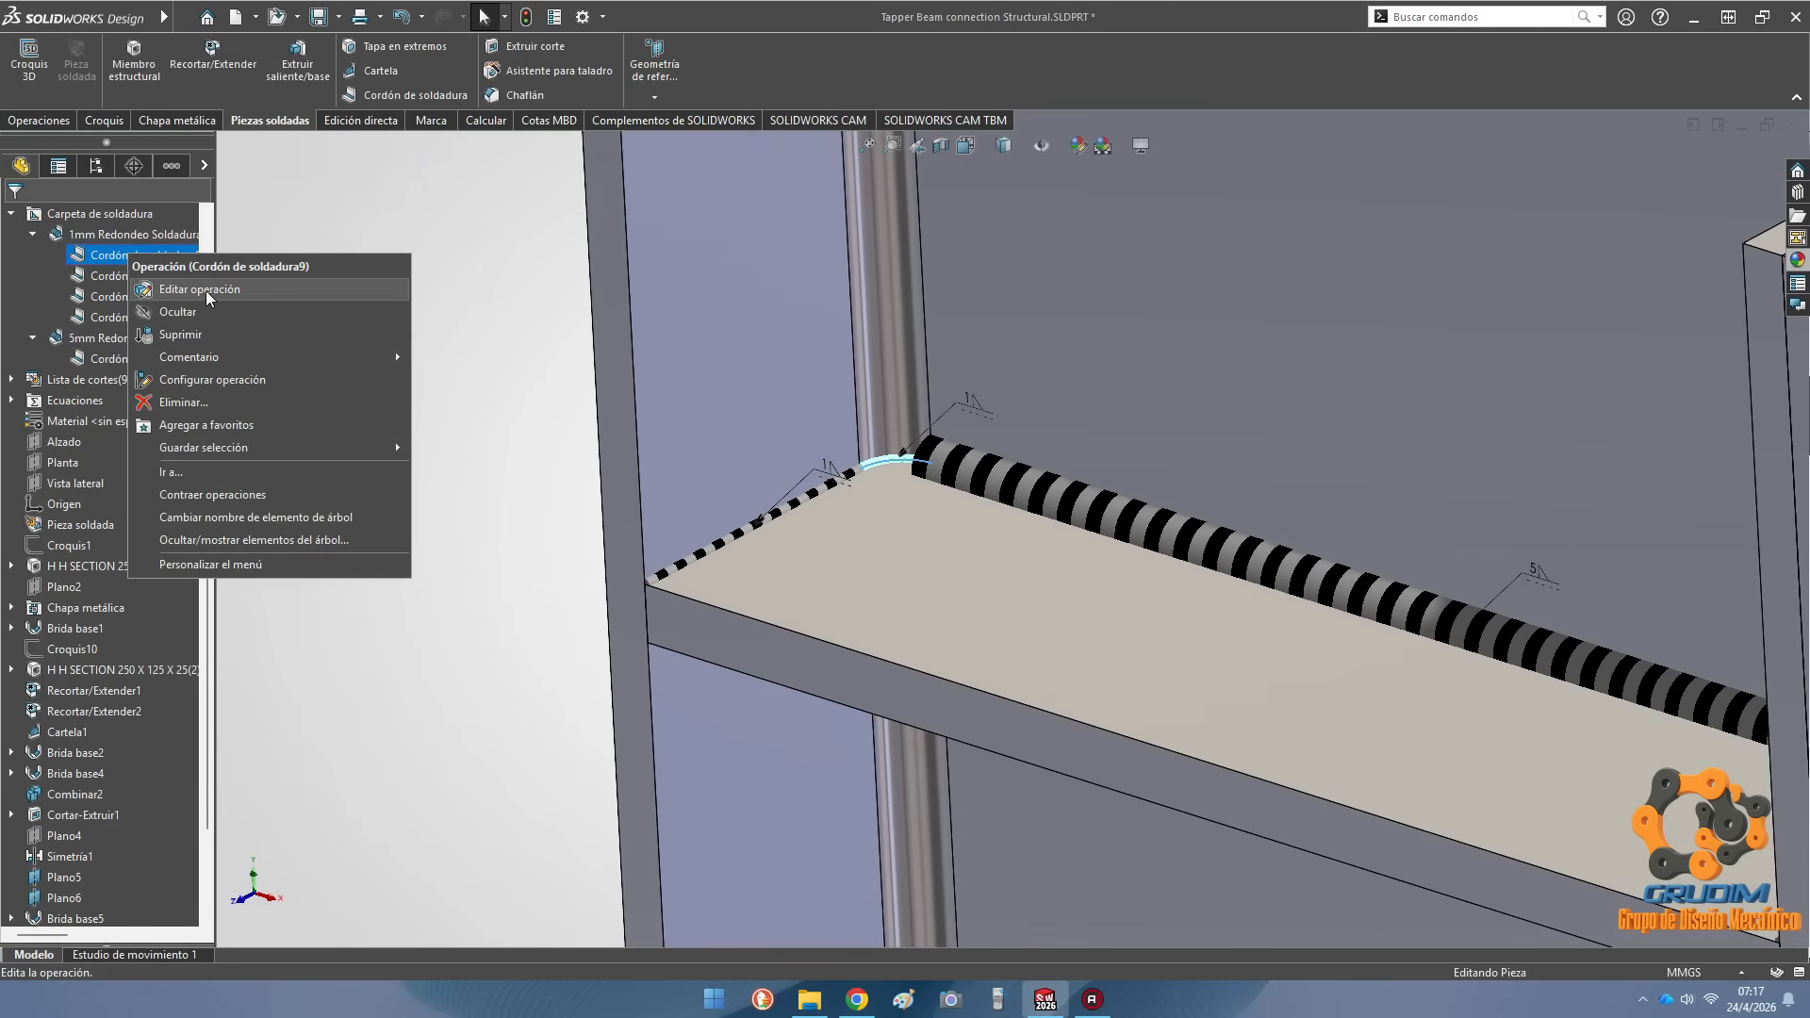
{"action": "left_click", "coordinate": [208, 290]}
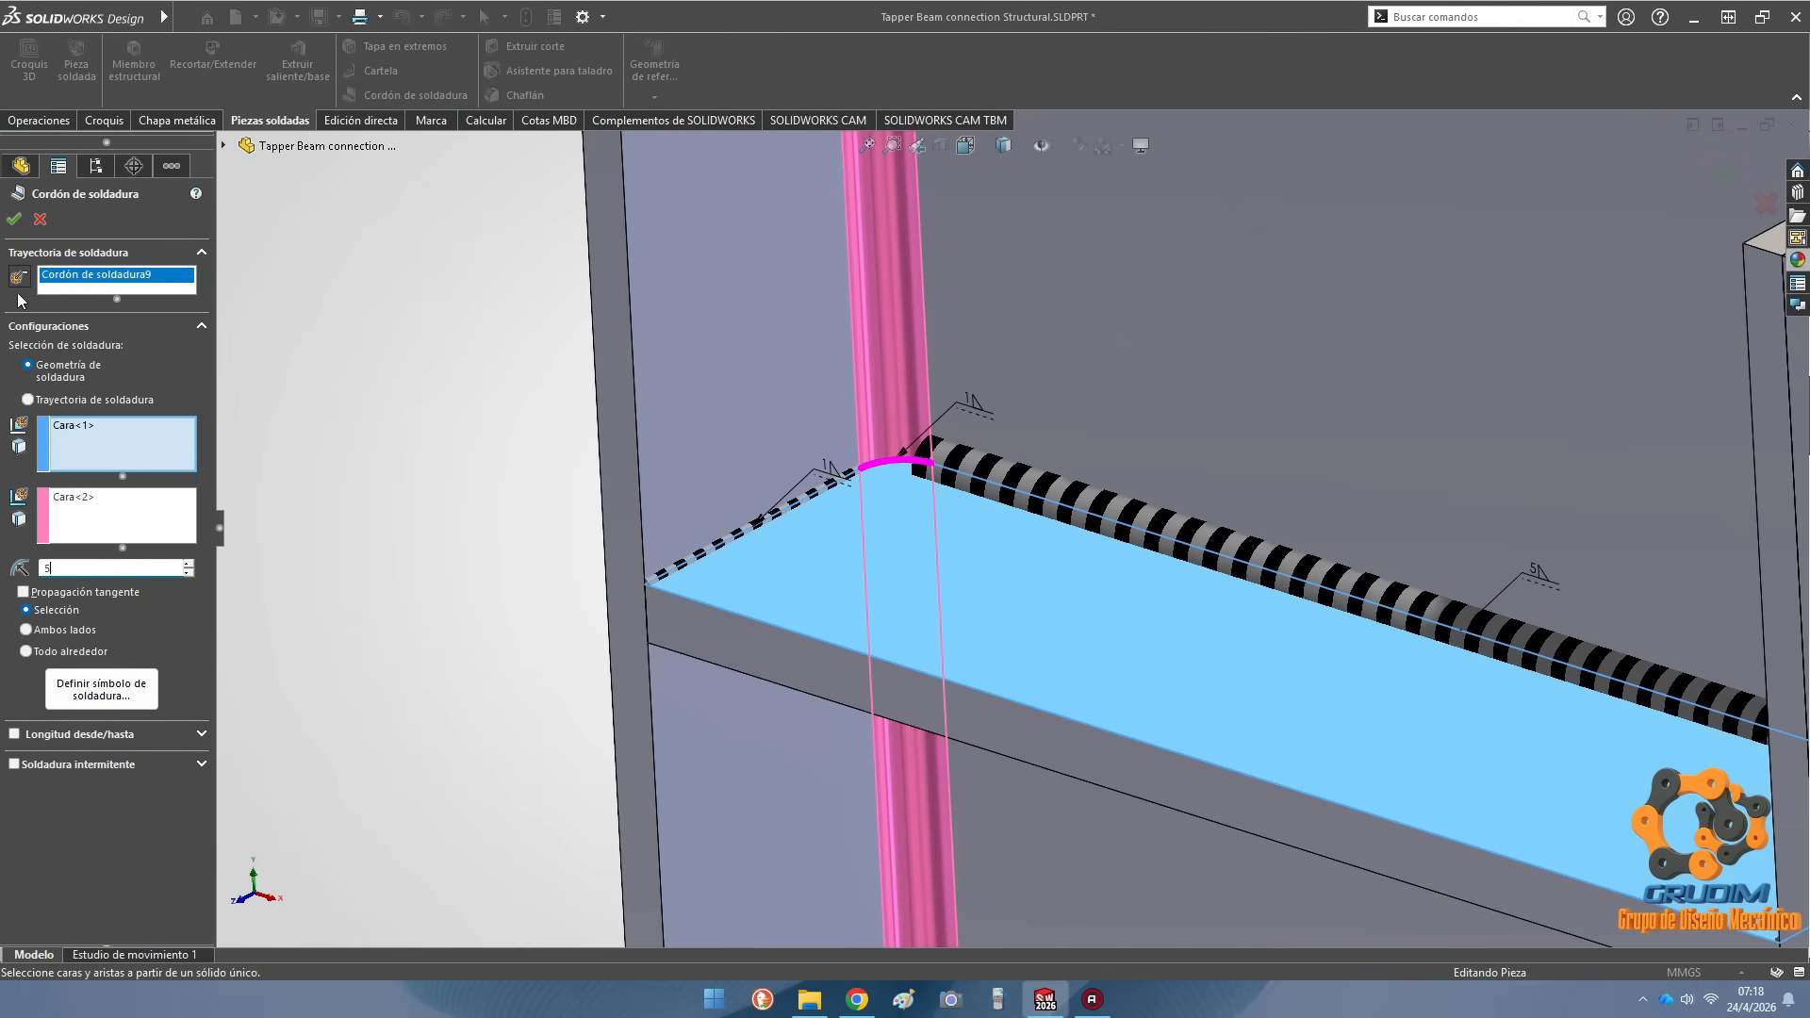
{"action": "right_click", "coordinate": [123, 241]}
{"action": "left_click", "coordinate": [171, 279]}
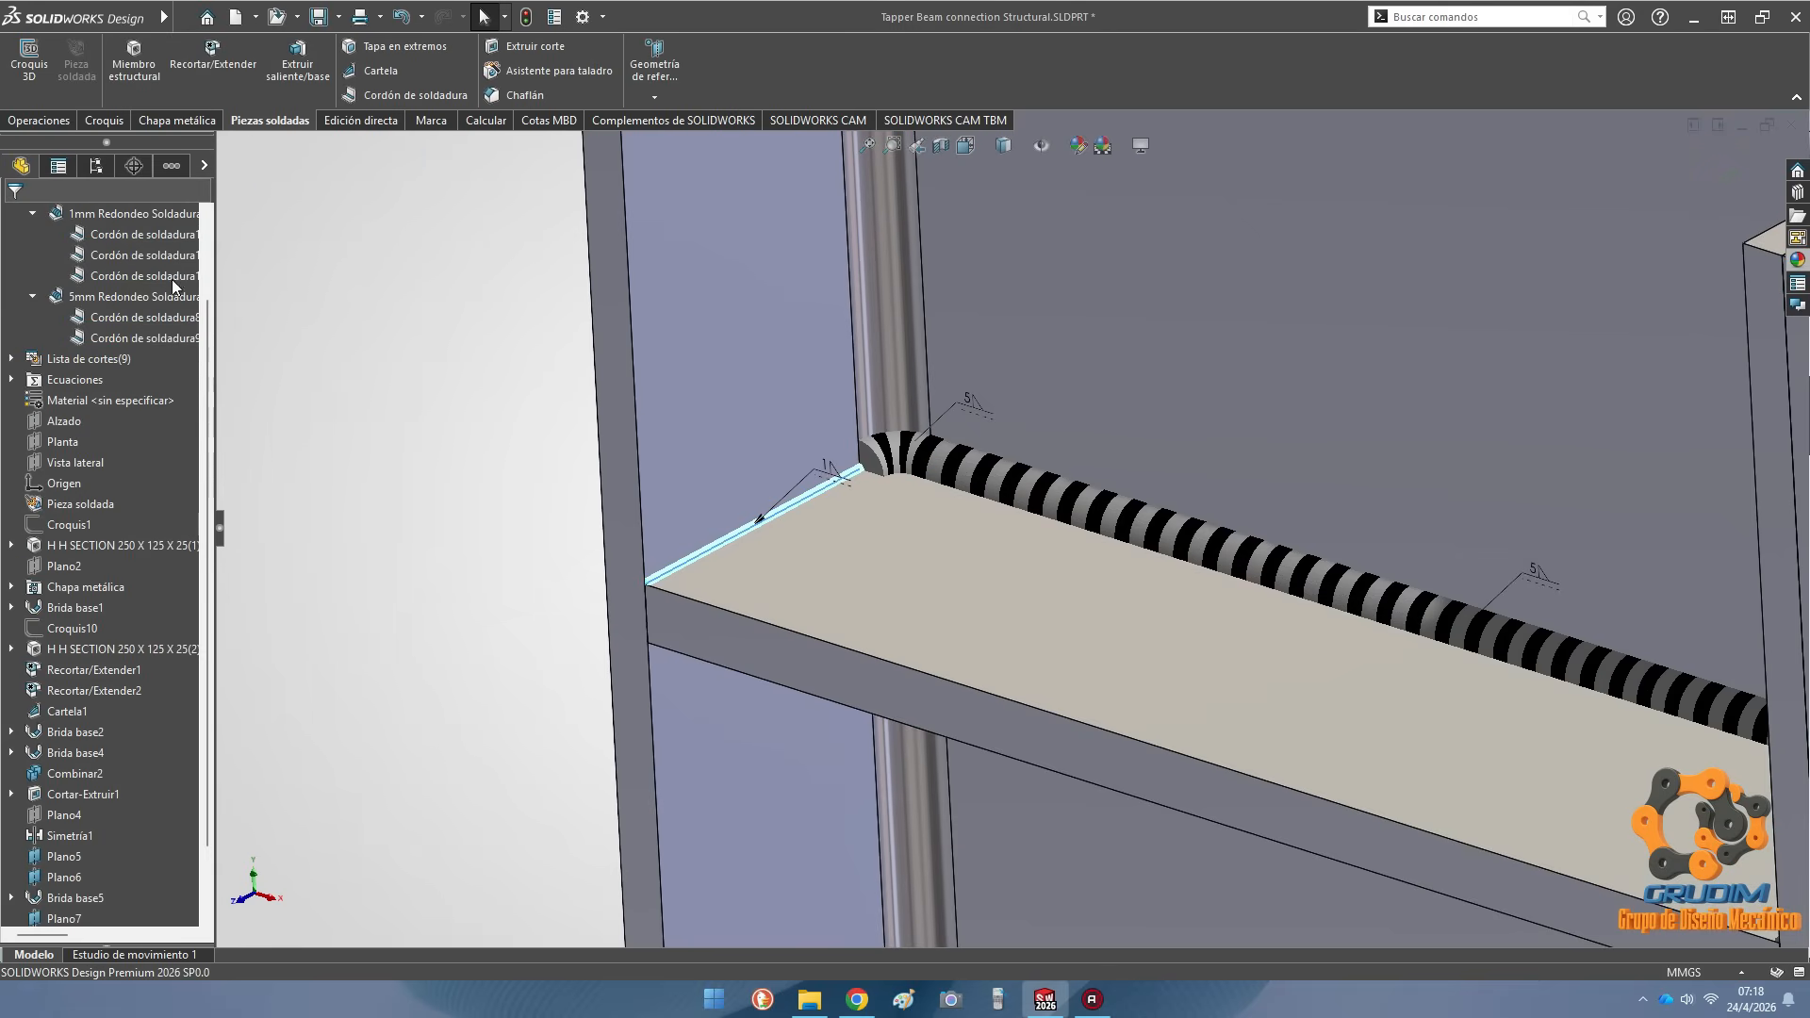
{"action": "left_click", "coordinate": [109, 568]}
{"action": "left_click", "coordinate": [13, 219]}
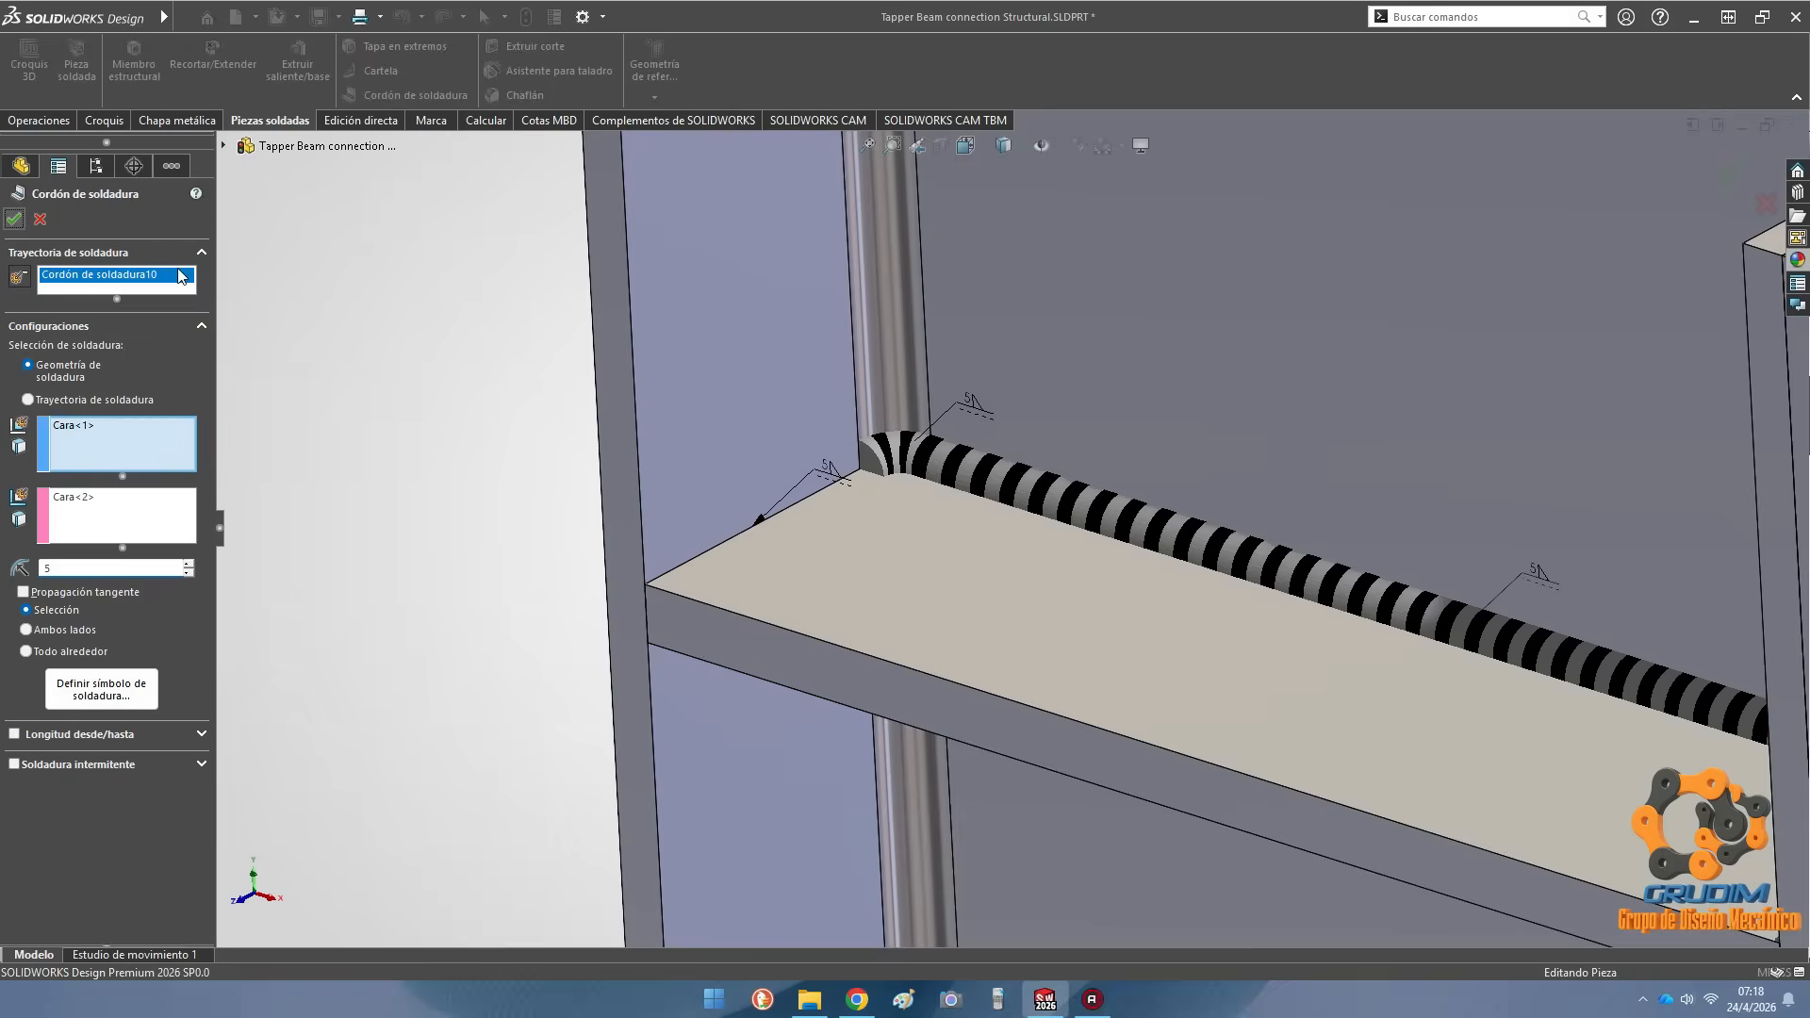
Set the two remaining 1 mm weld beads, at the bolted flange's root fillet and inner face, to 5 mm
{"action": "right_click", "coordinate": [115, 237]}
{"action": "left_click", "coordinate": [217, 275]}
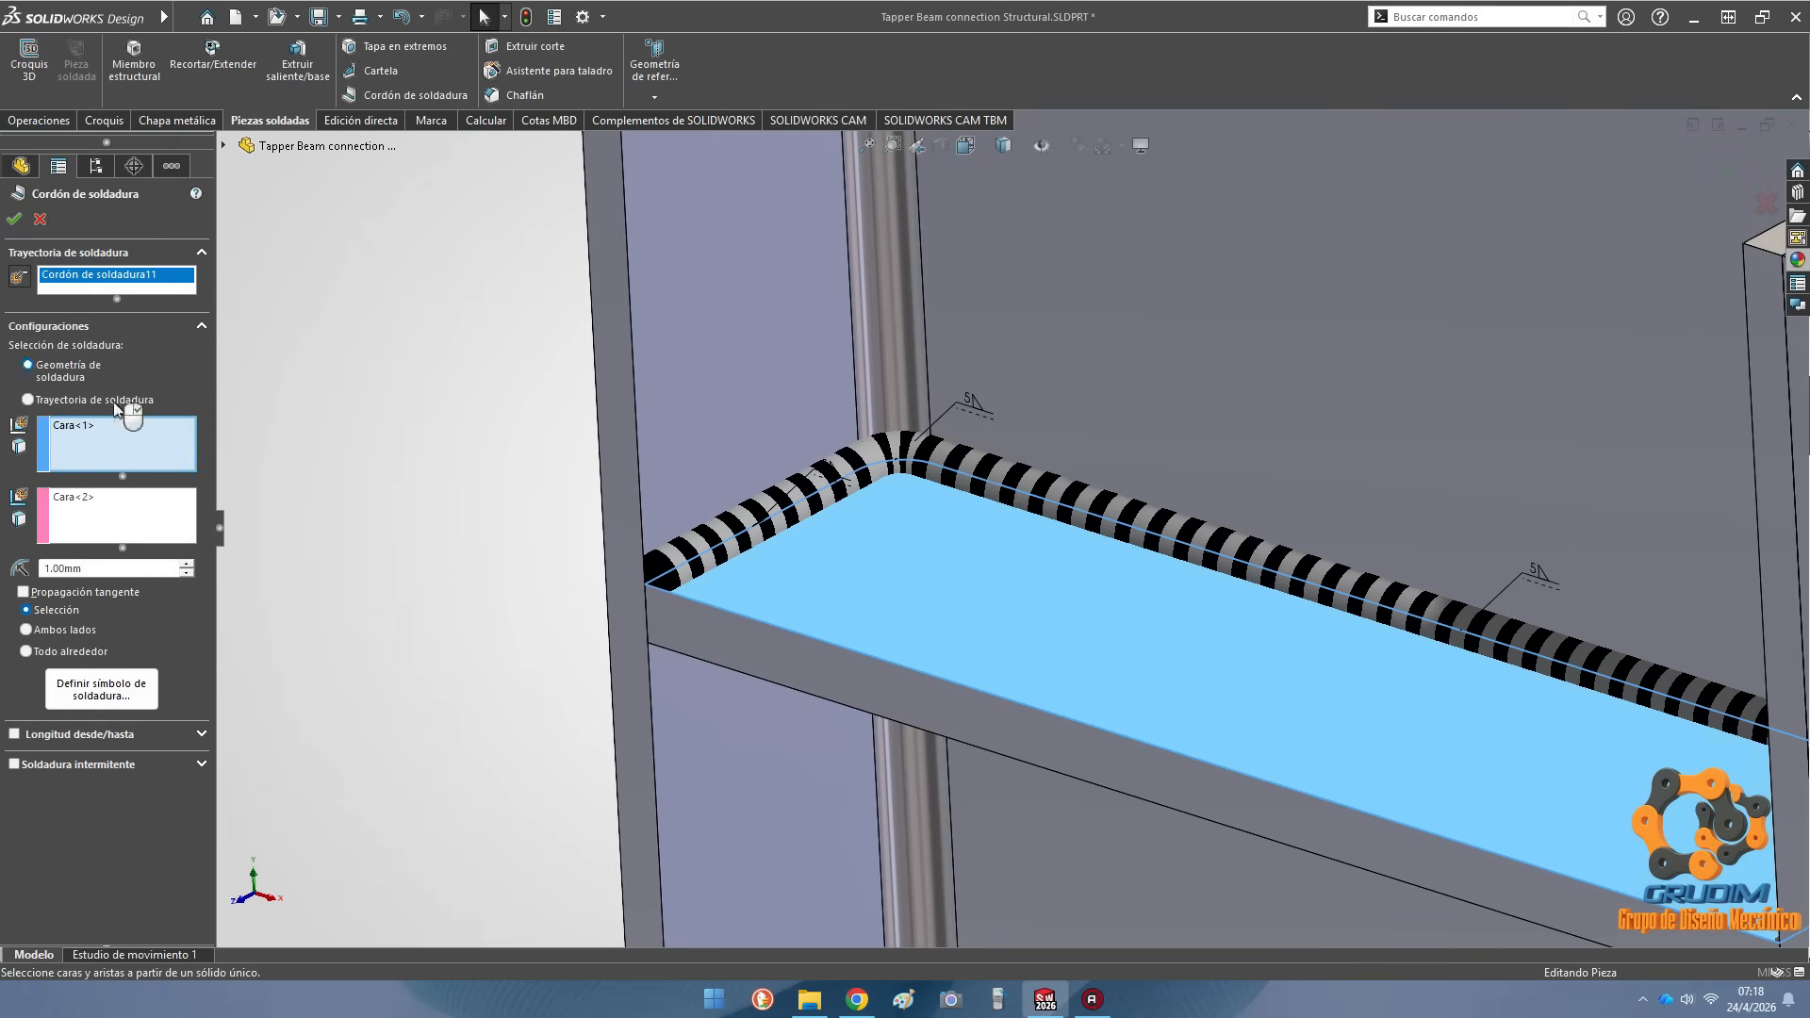
{"action": "left_click", "coordinate": [13, 221]}
{"action": "right_click", "coordinate": [130, 234]}
{"action": "left_click", "coordinate": [181, 275]}
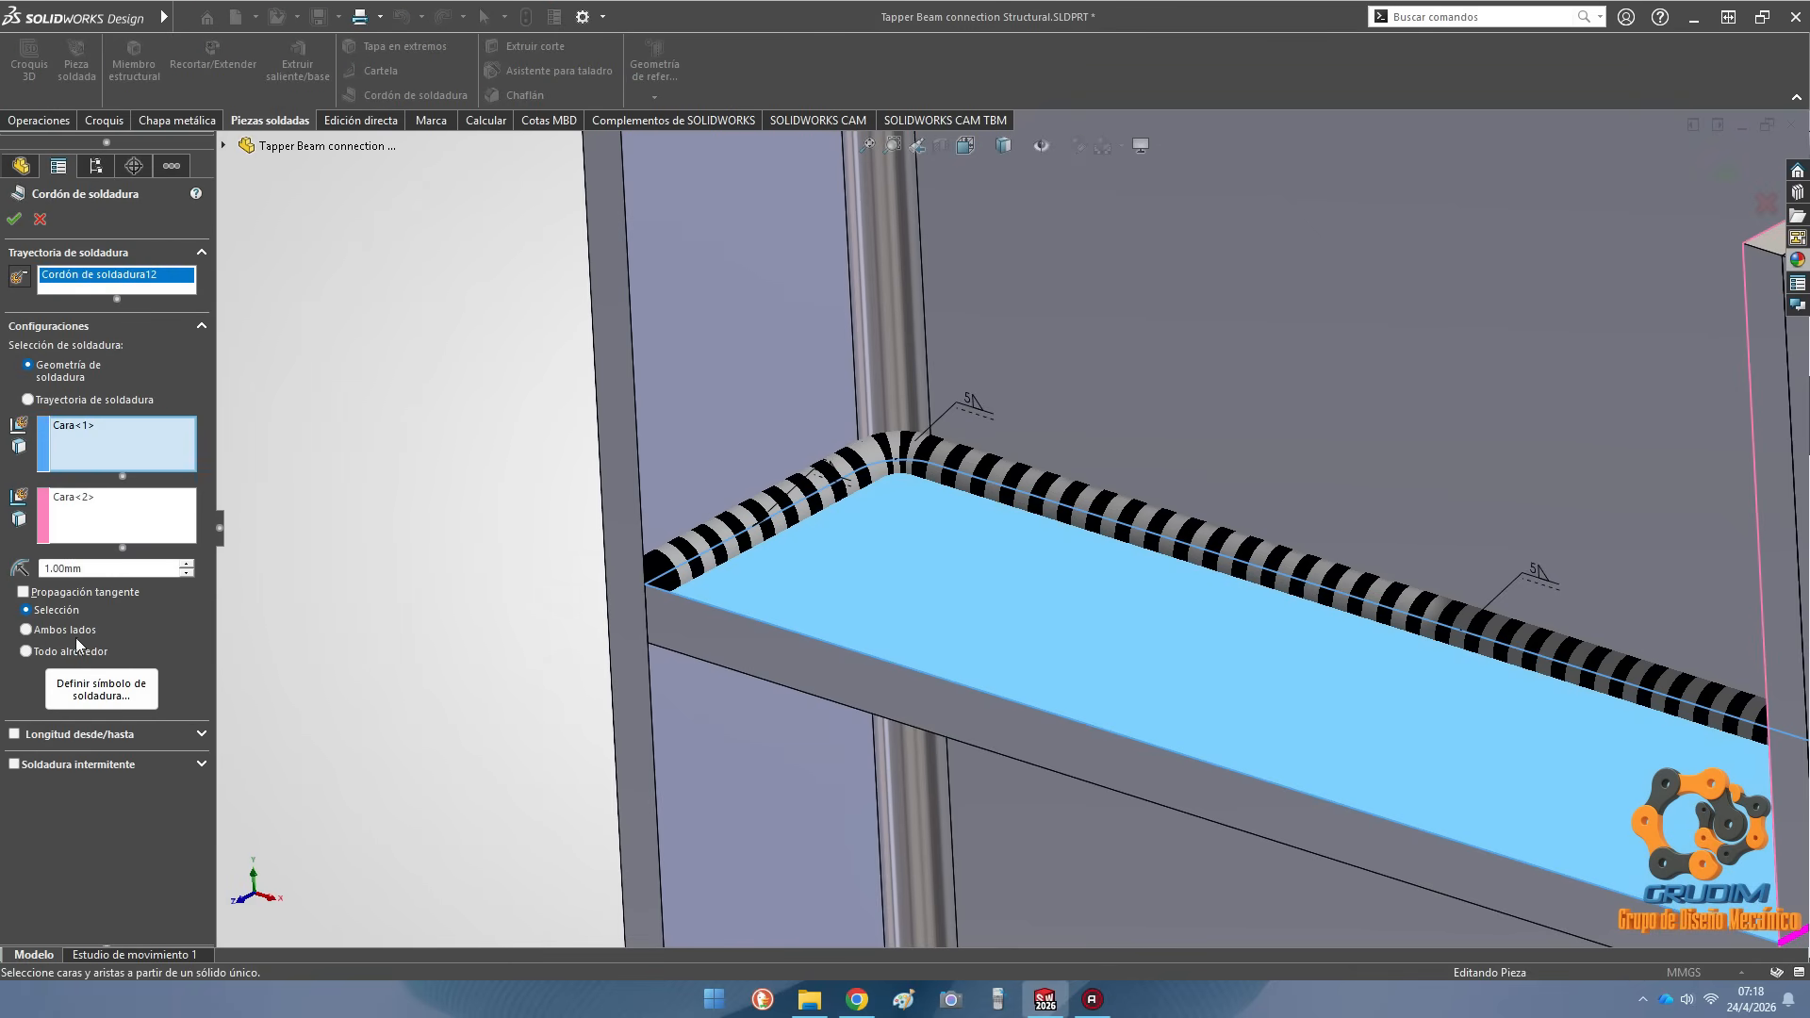
{"action": "left_click", "coordinate": [13, 220]}
{"action": "scroll", "coordinate": [430, 491], "scroll_direction": "up", "scroll_amount": 7}
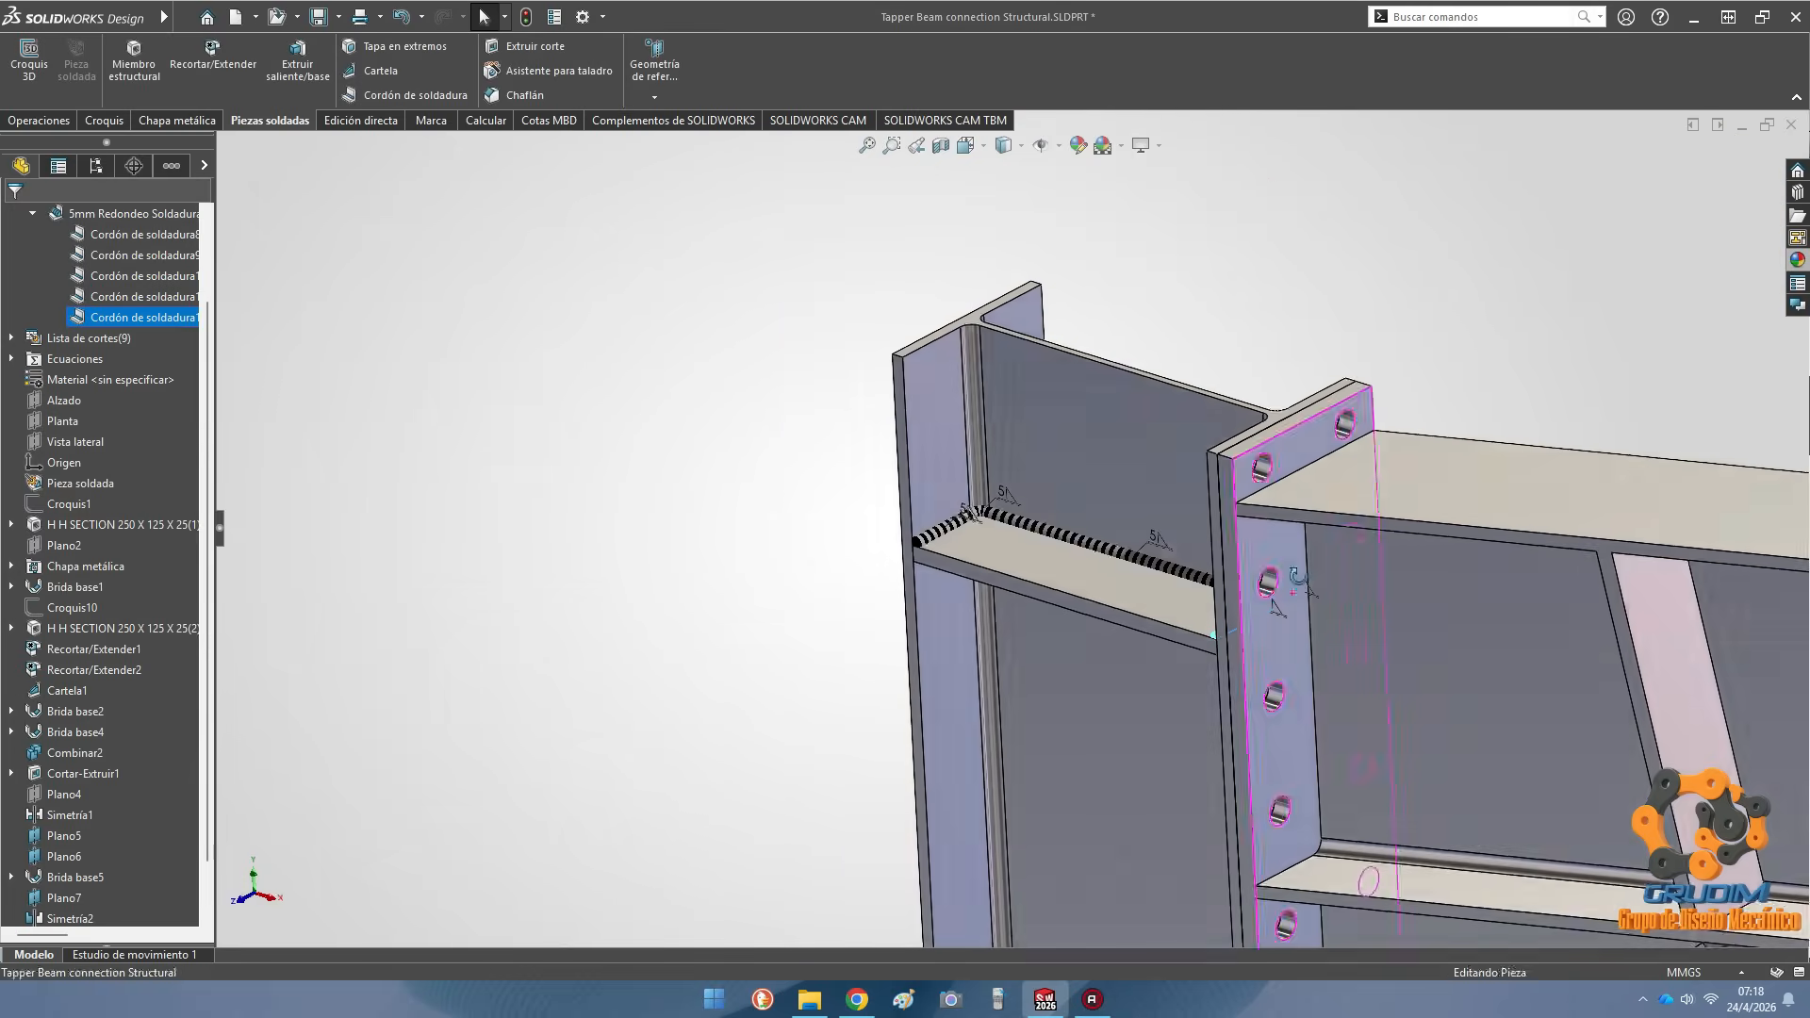
{"action": "key", "text": "Escape"}
{"action": "scroll", "coordinate": [1042, 554], "scroll_direction": "down", "scroll_amount": 3}
{"action": "middle_click_drag", "start_coordinate": [1074, 554], "coordinate": [1080, 446]}
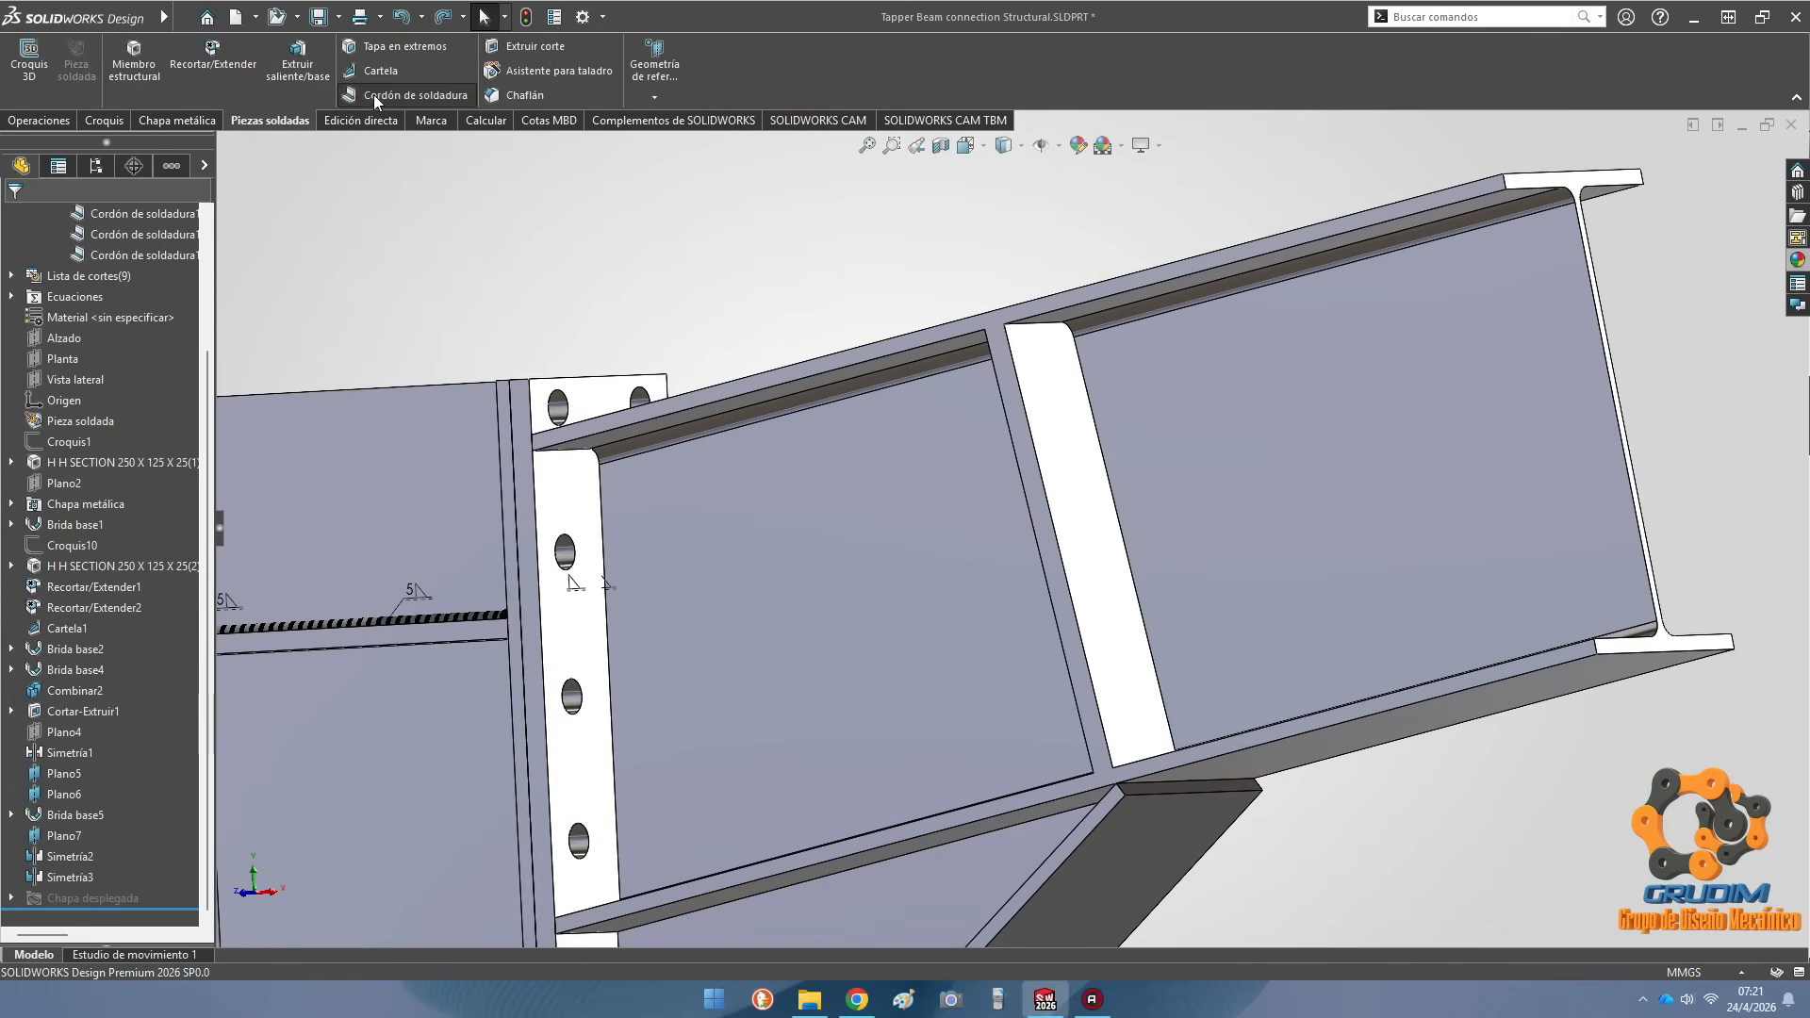
{"action": "left_click", "coordinate": [373, 94]}
{"action": "scroll", "coordinate": [1099, 371], "scroll_direction": "down", "scroll_amount": 5}
{"action": "left_click", "coordinate": [1050, 477]}
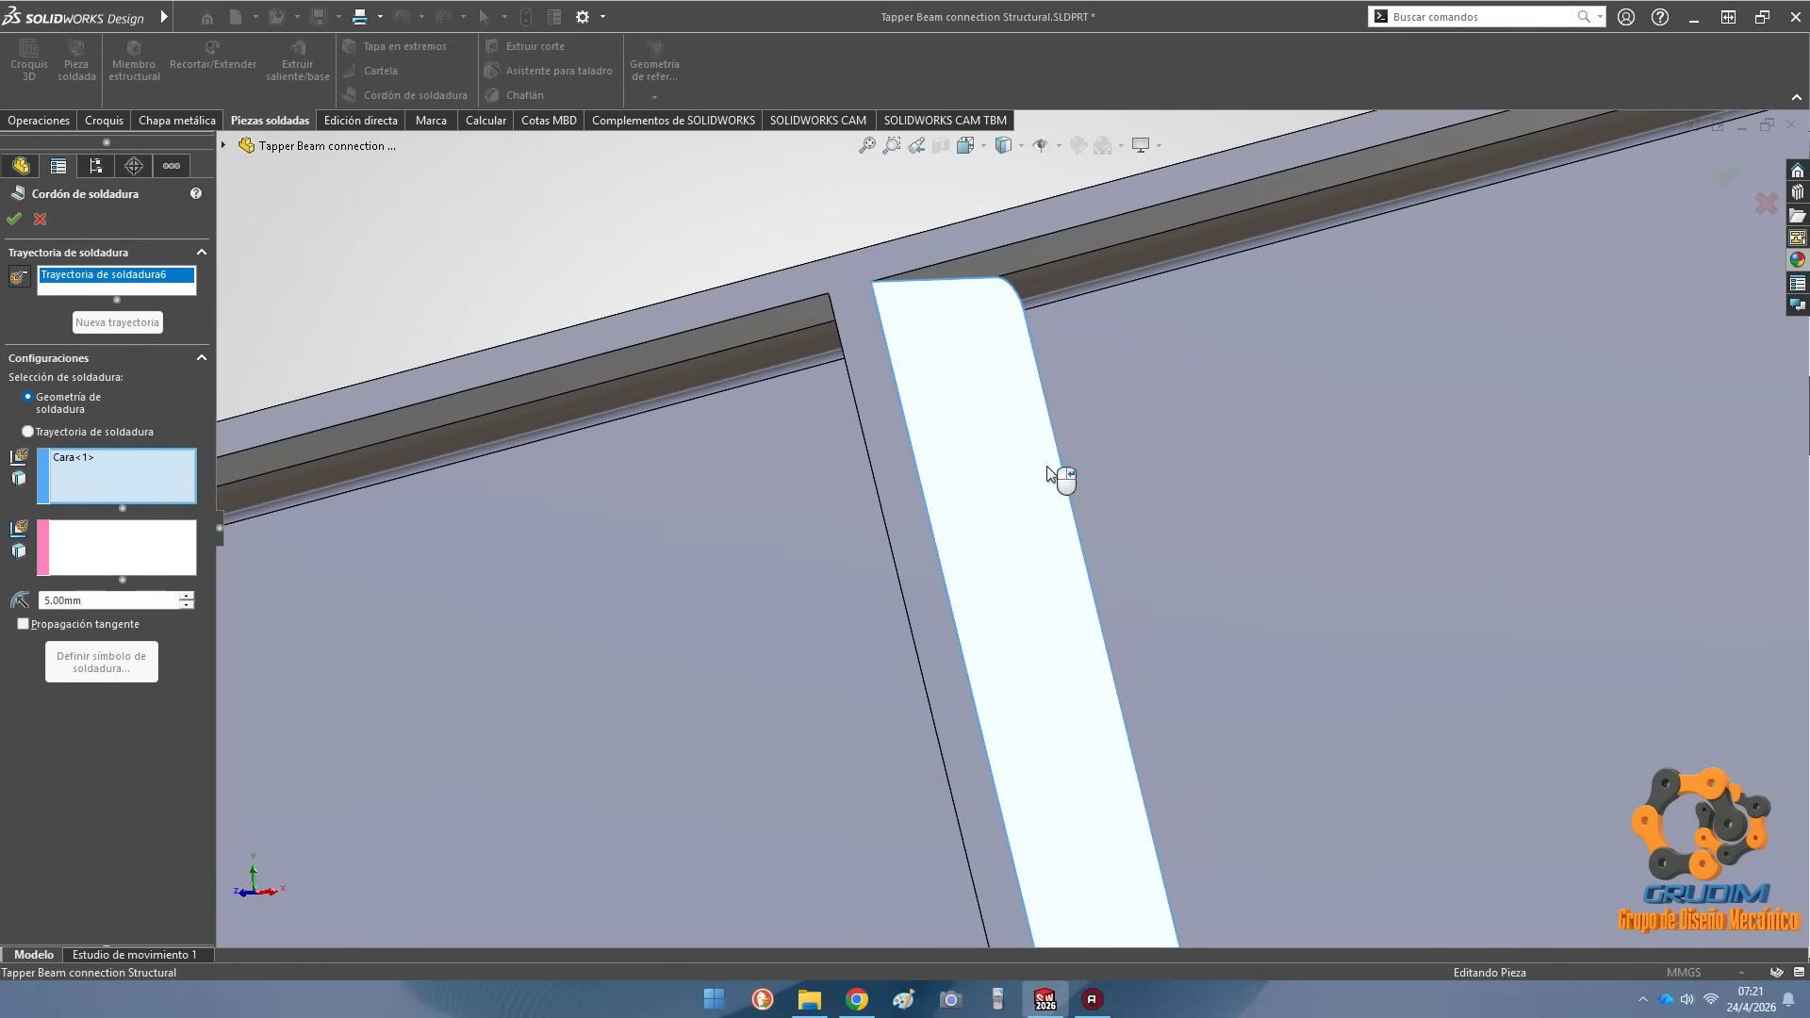
{"action": "left_click", "coordinate": [1223, 464]}
{"action": "left_click", "coordinate": [1275, 445]}
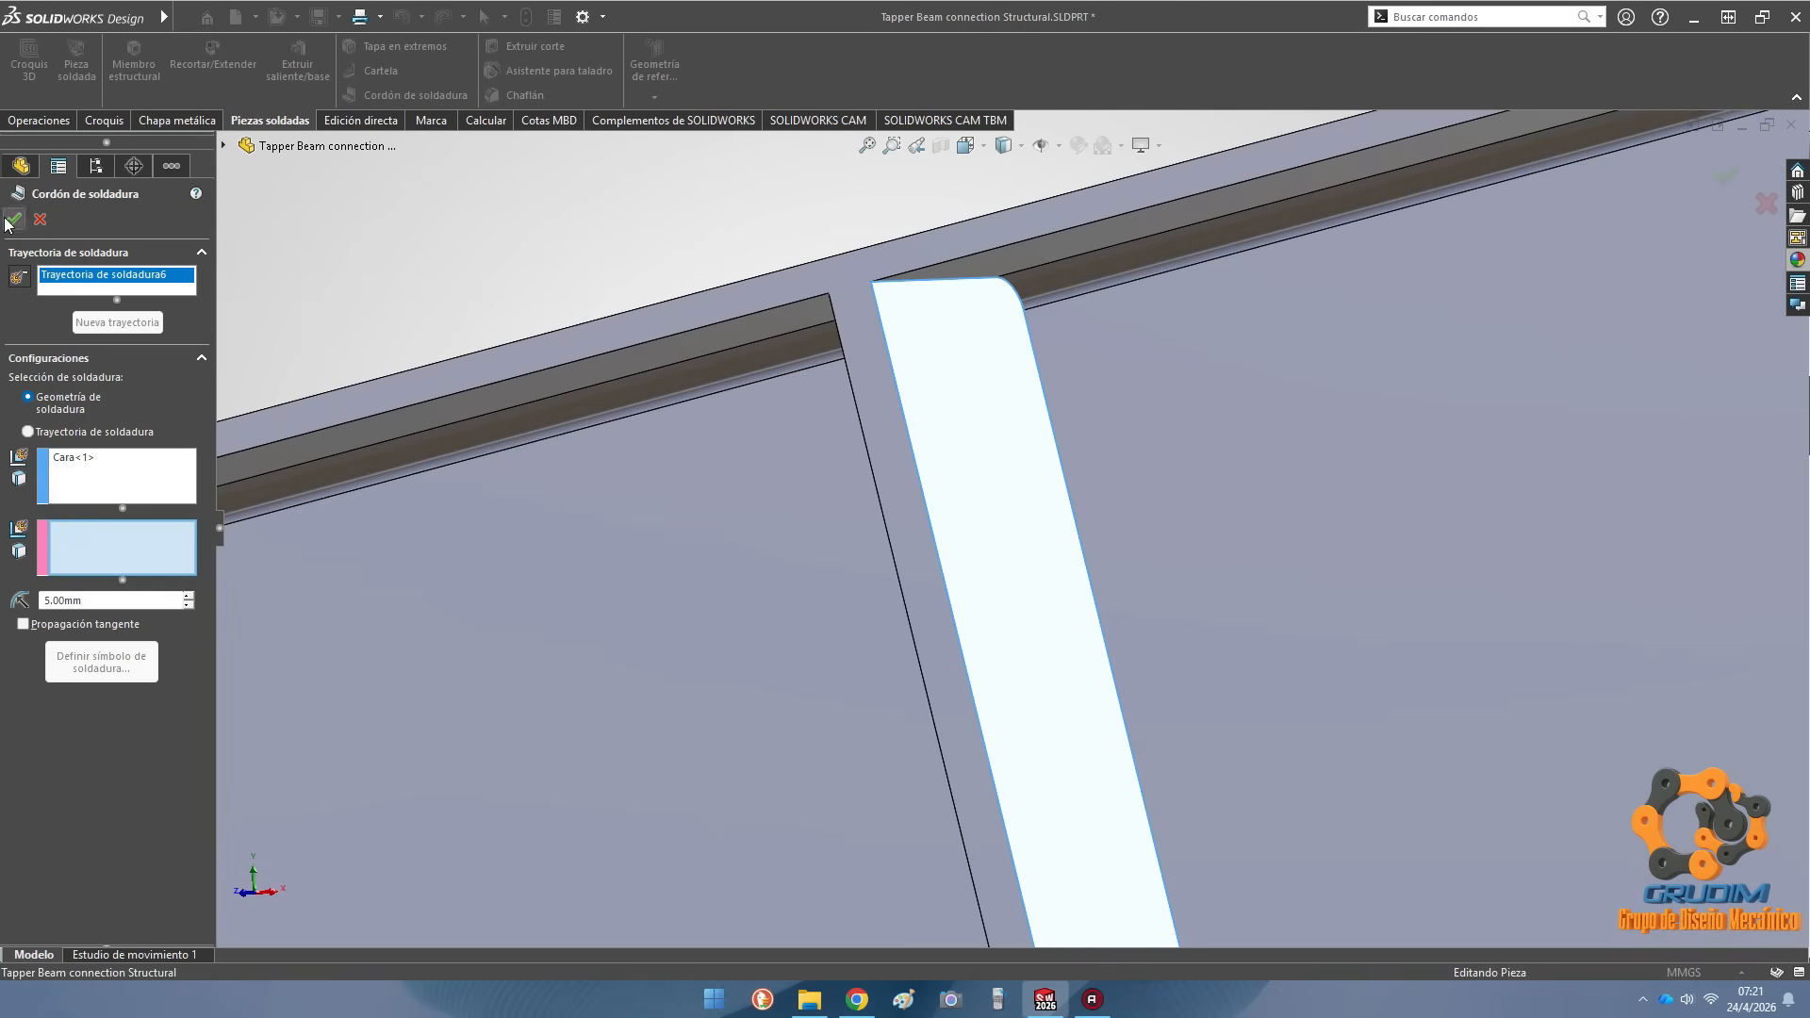
{"action": "left_click", "coordinate": [40, 219]}
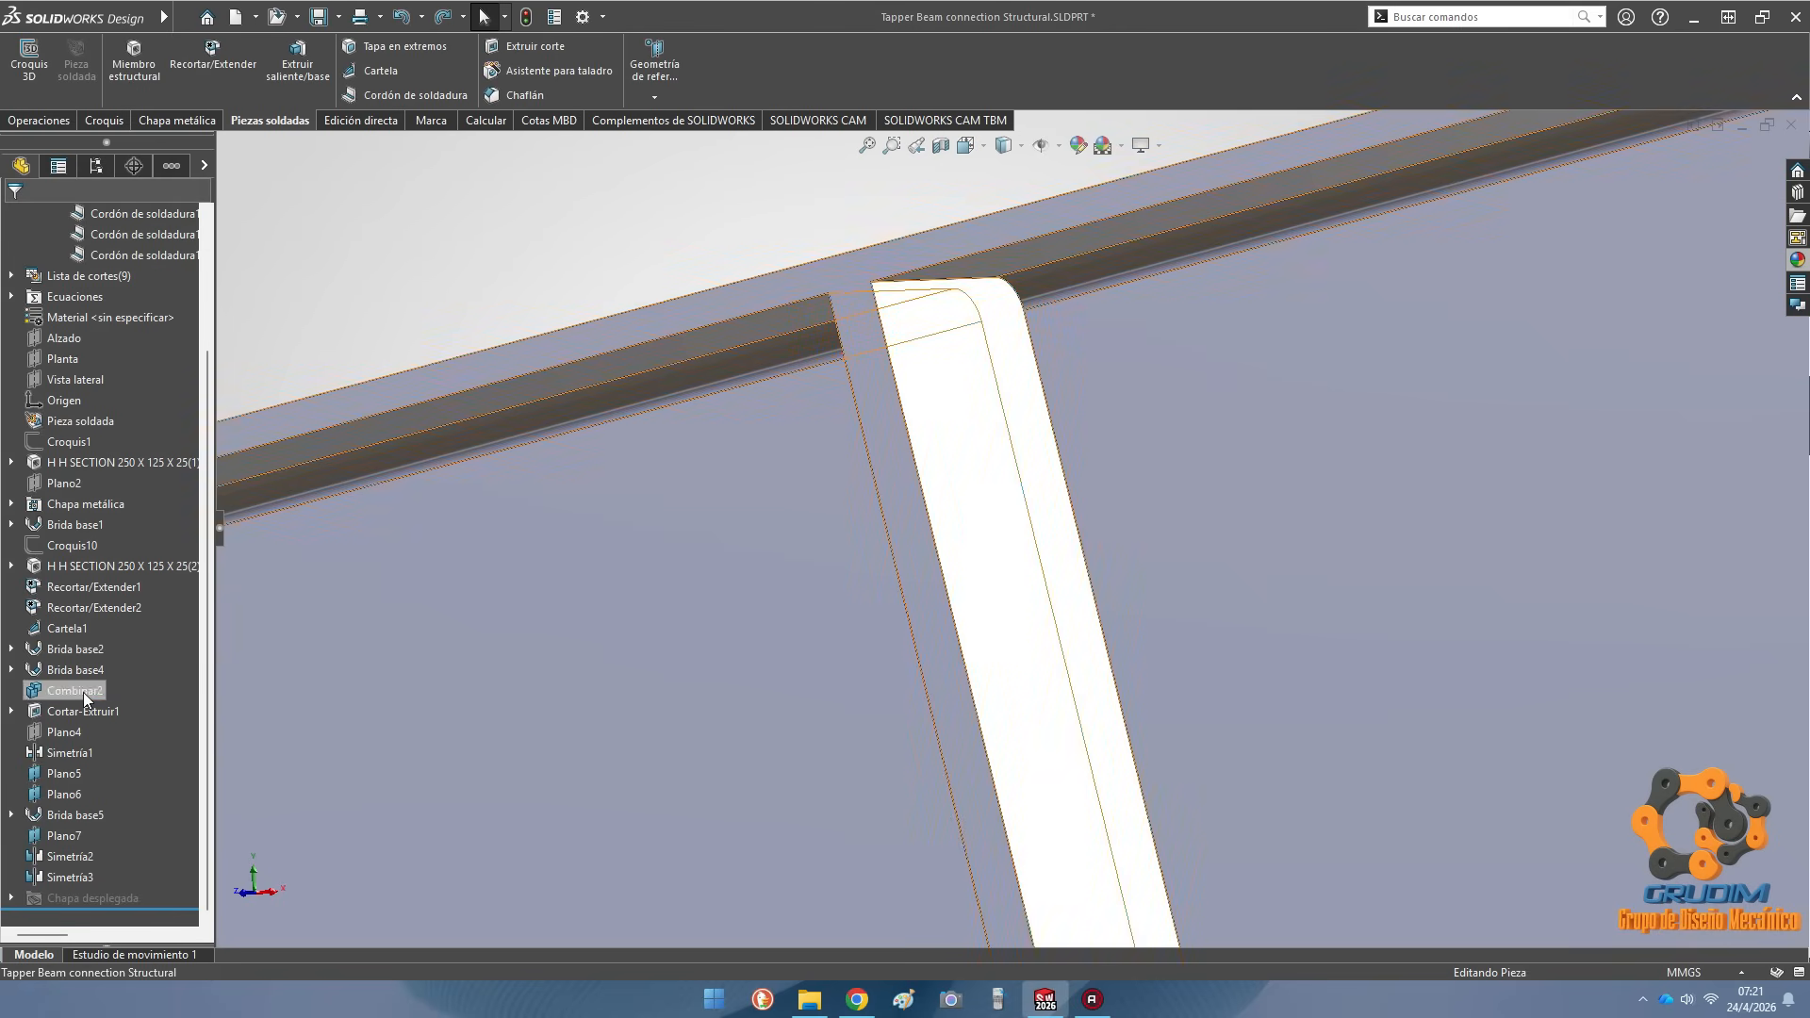
Delete the Combinar2 feature from the model
{"action": "left_click", "coordinate": [135, 641]}
{"action": "key", "text": "Return"}
Try to add 5 mm weld paths joining the beam stiffener's face to the beam web and the upper root fillet
{"action": "left_click", "coordinate": [428, 96]}
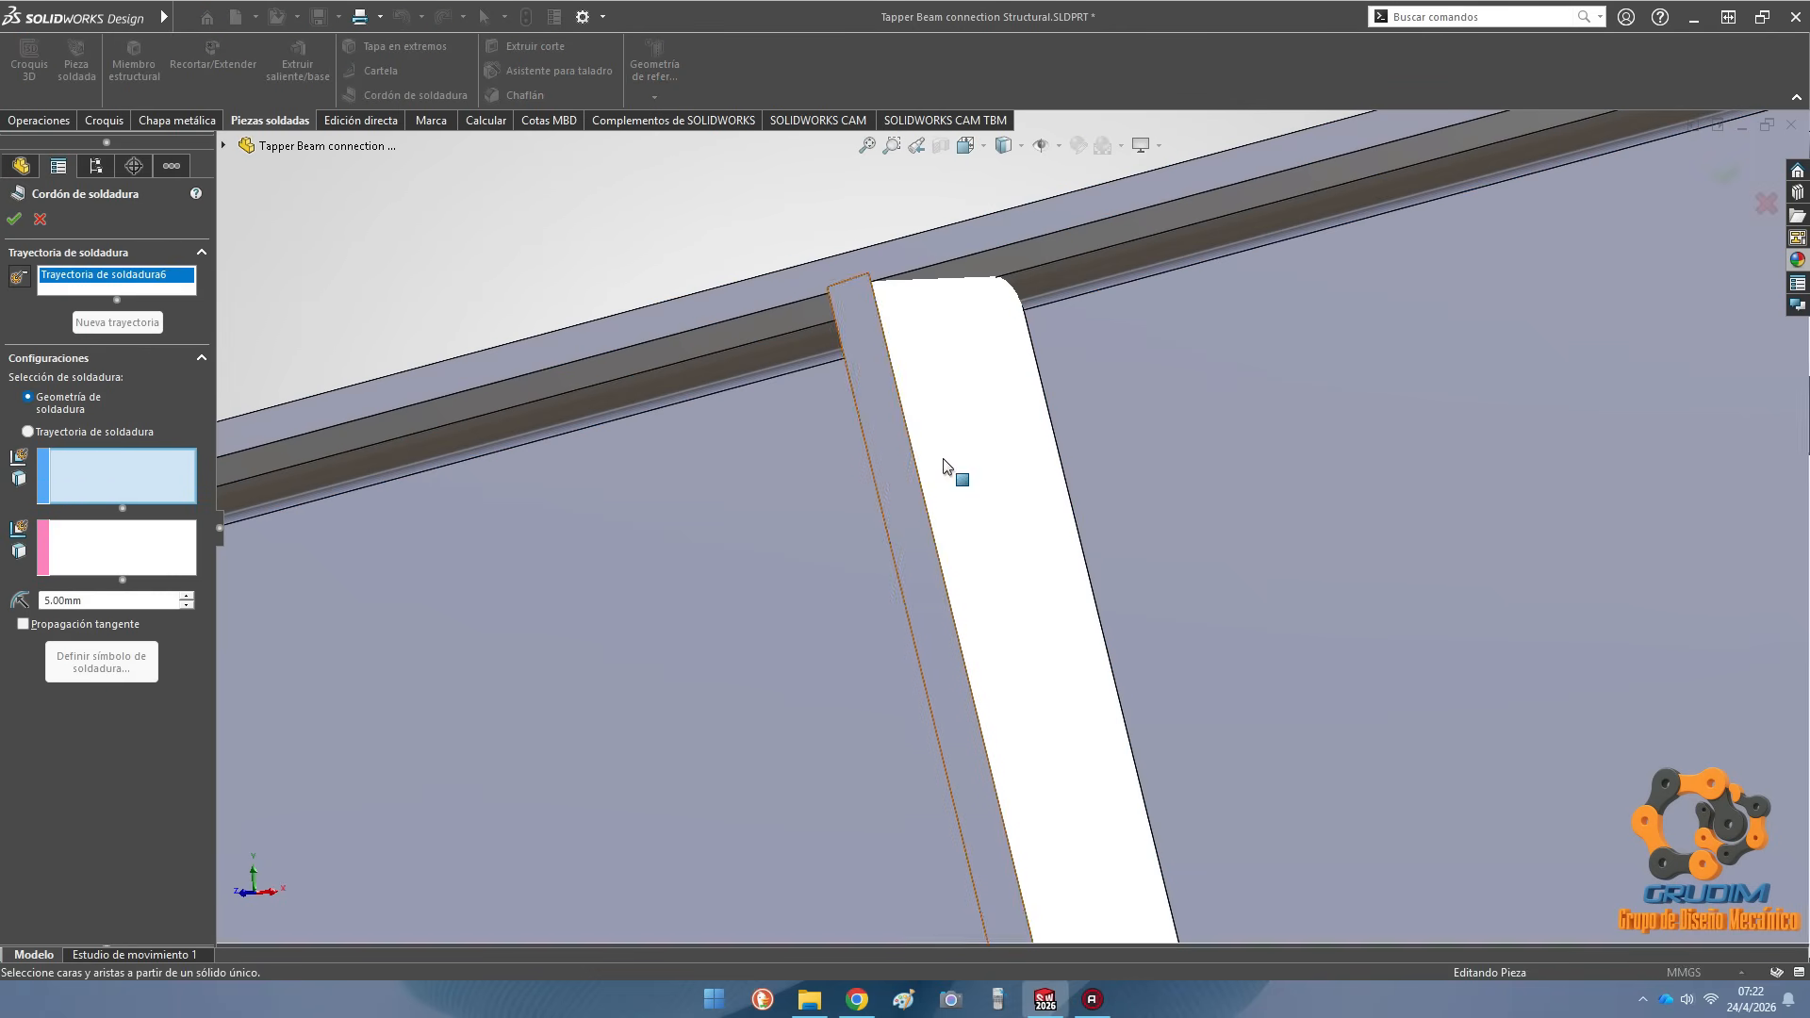
{"action": "left_click", "coordinate": [117, 323]}
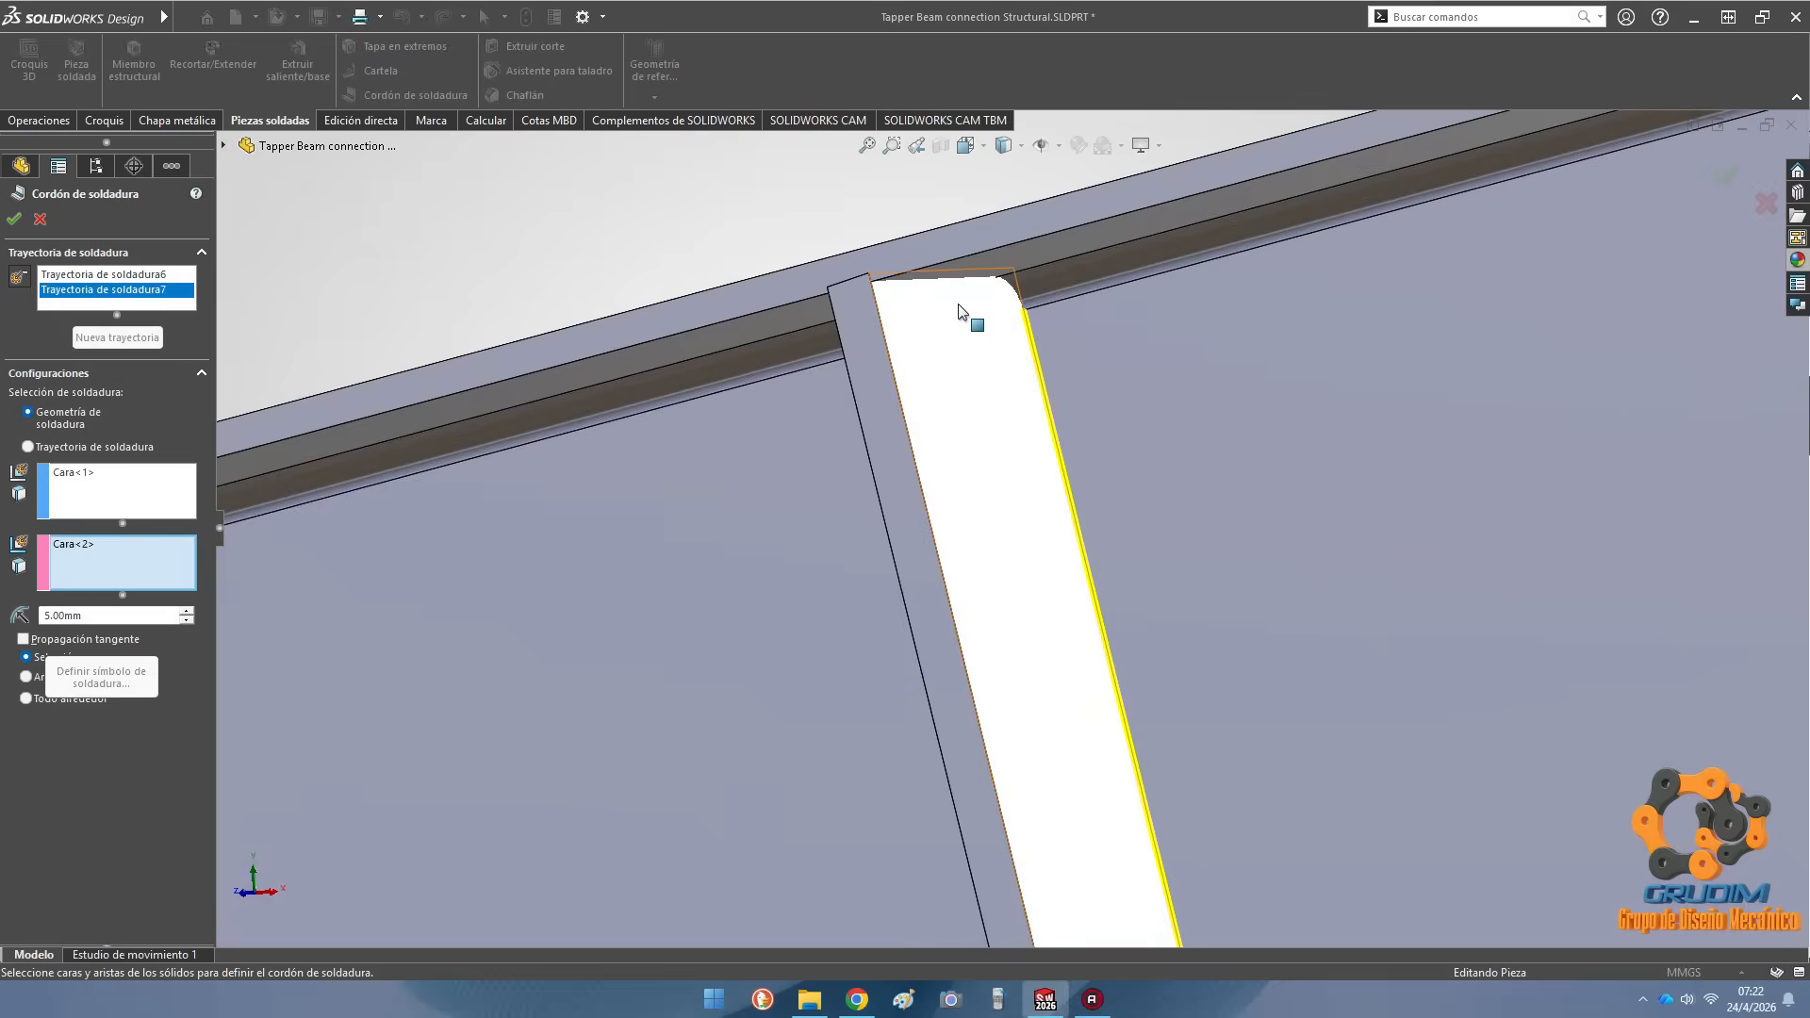
{"action": "left_click", "coordinate": [1052, 285]}
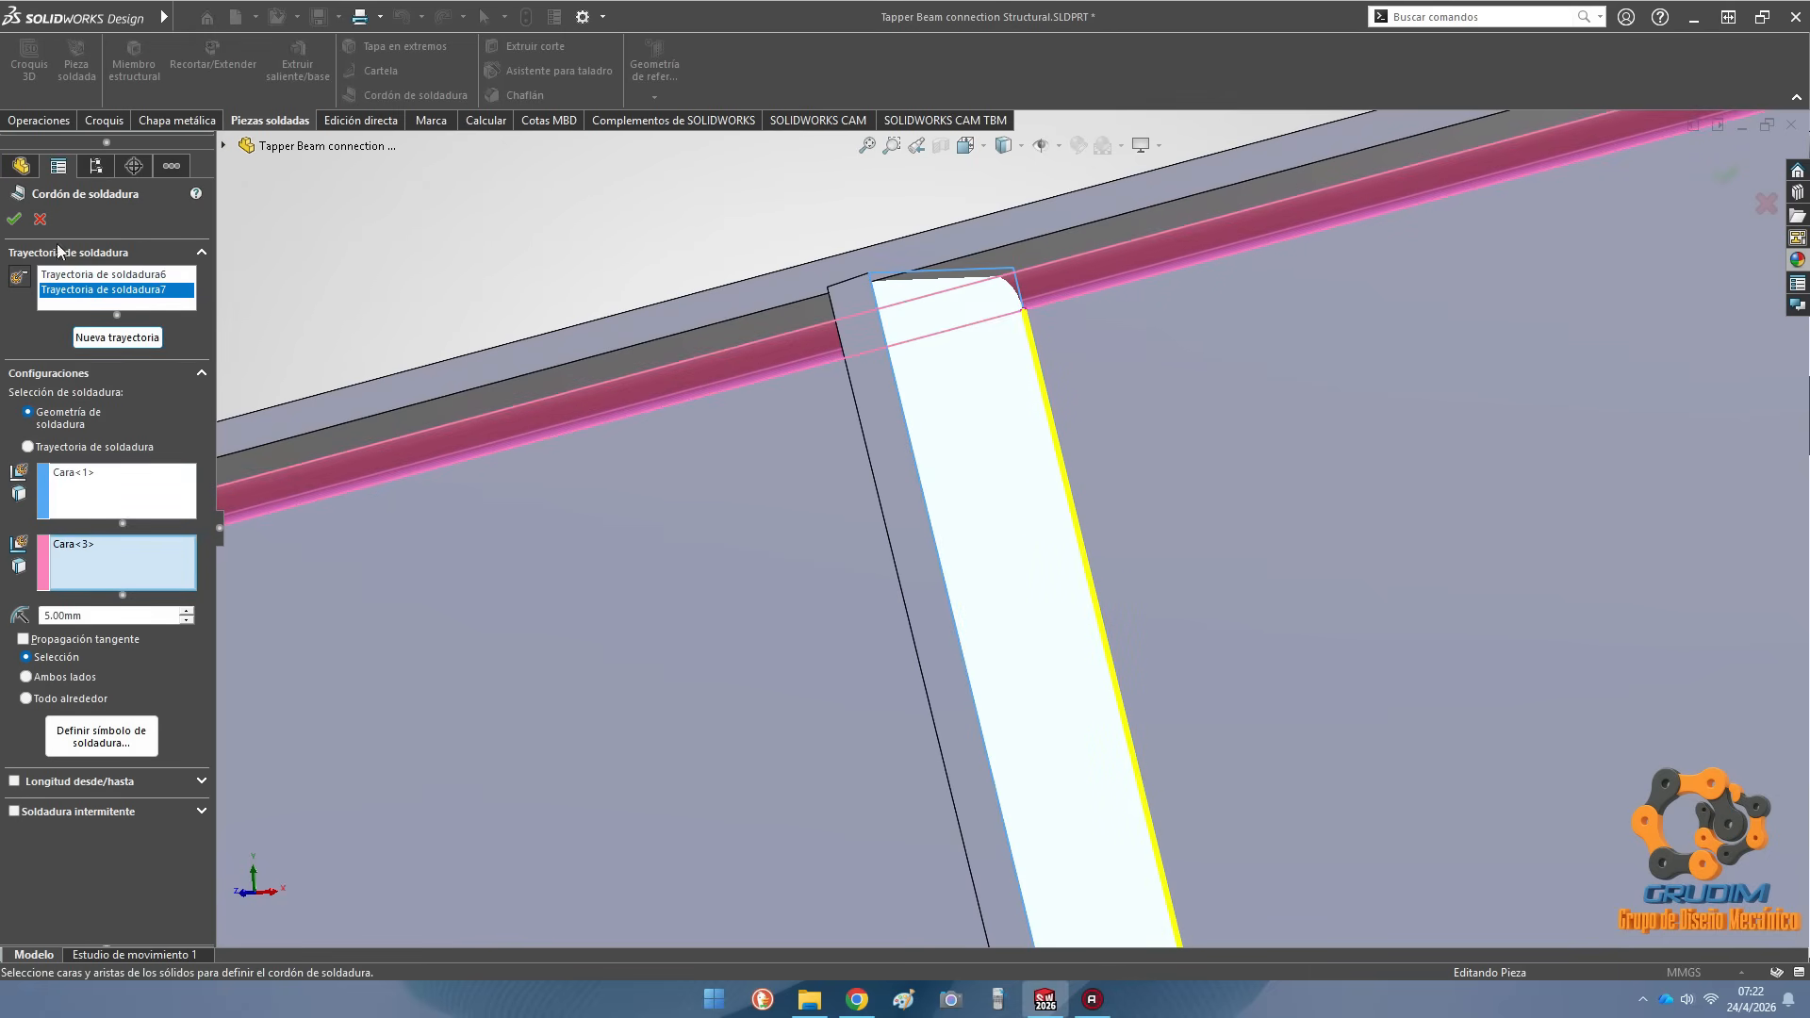
{"action": "left_click", "coordinate": [14, 219]}
{"action": "scroll", "coordinate": [737, 264], "scroll_direction": "up", "scroll_amount": 5}
{"action": "scroll", "coordinate": [900, 405], "scroll_direction": "down", "scroll_amount": 7}
Start a sketch on the beam's upper flange edge face and draw a line across the stiffener along the flange's inner edge
{"action": "left_click", "coordinate": [876, 369]}
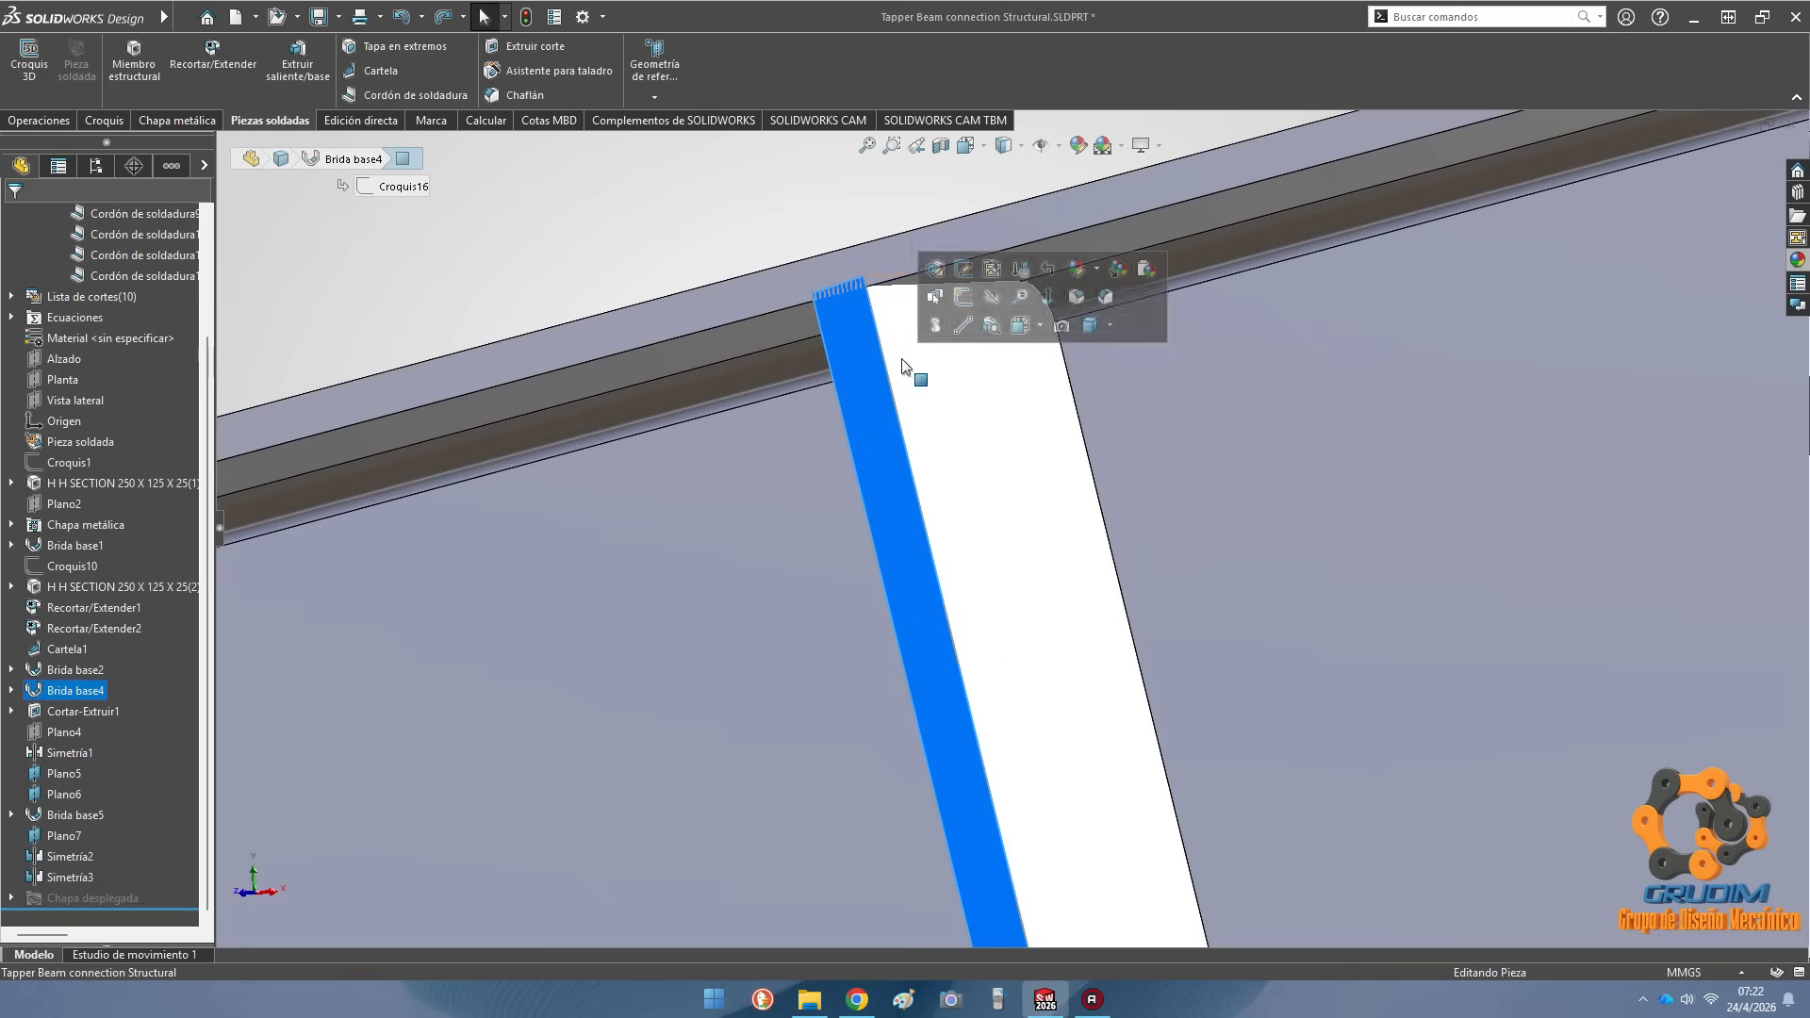
{"action": "left_click", "coordinate": [792, 273]}
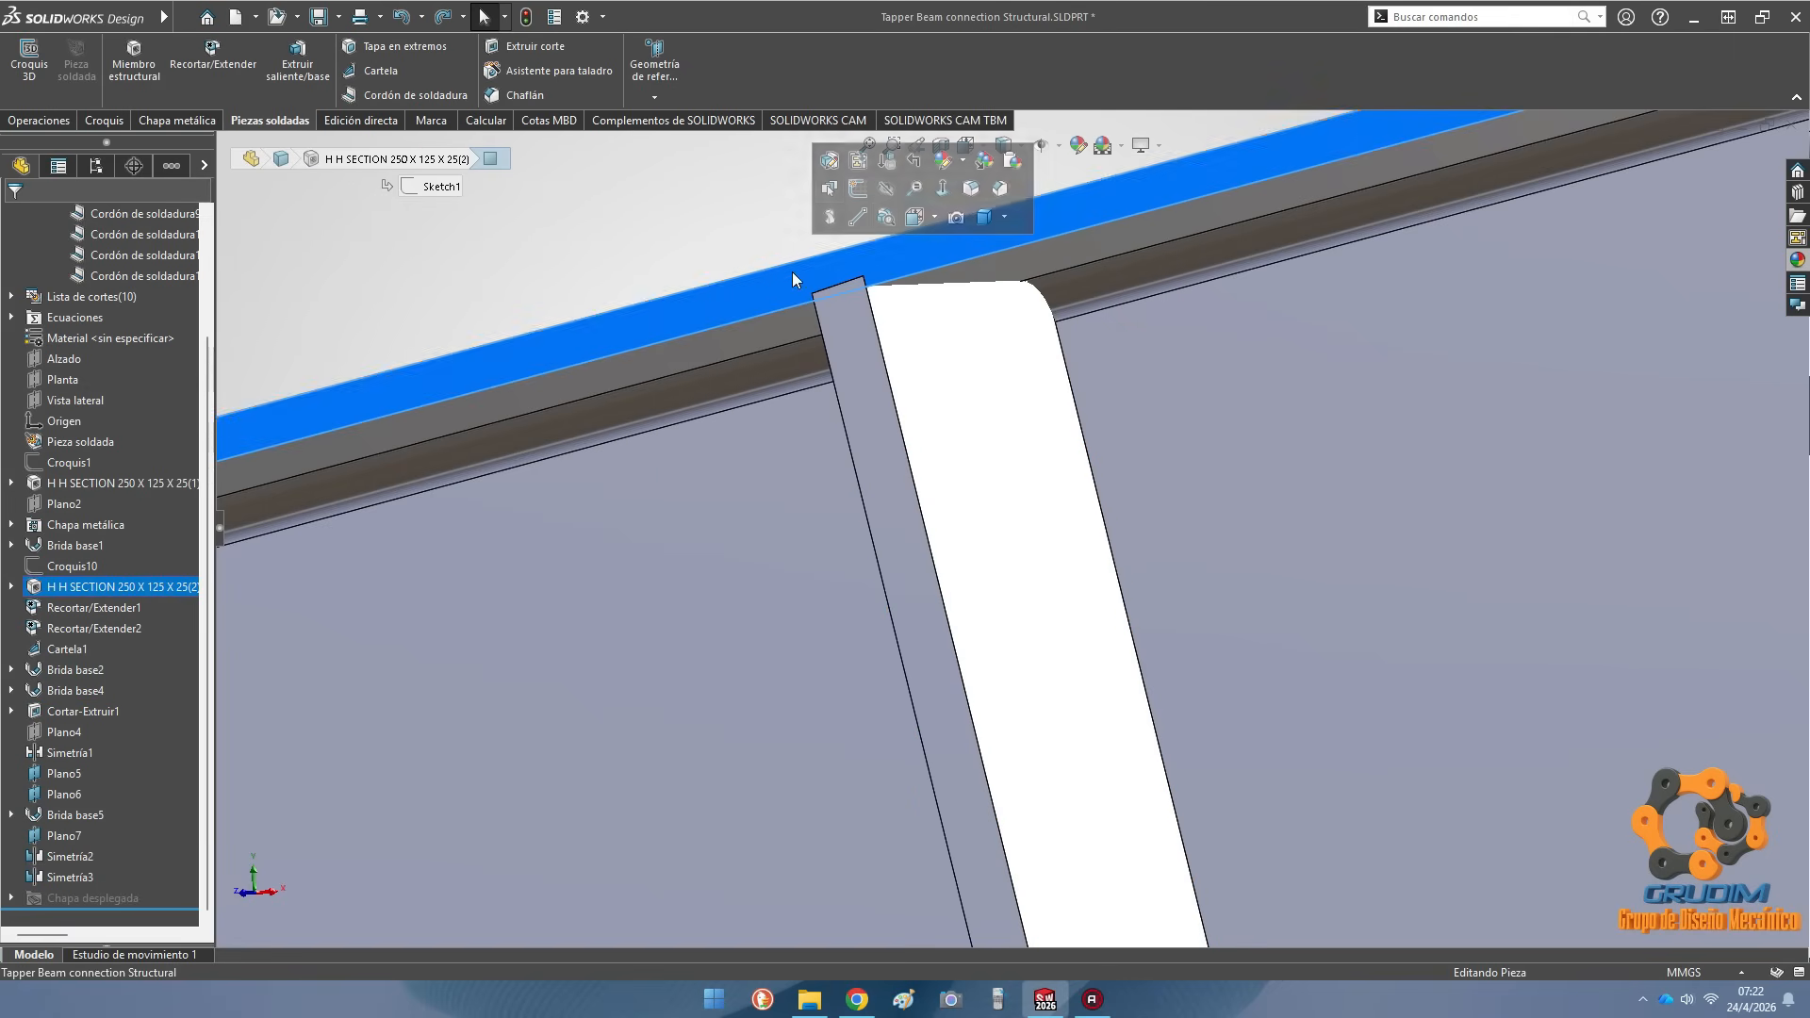
{"action": "left_click", "coordinate": [862, 185]}
{"action": "scroll", "coordinate": [1099, 223], "scroll_direction": "down", "scroll_amount": 6}
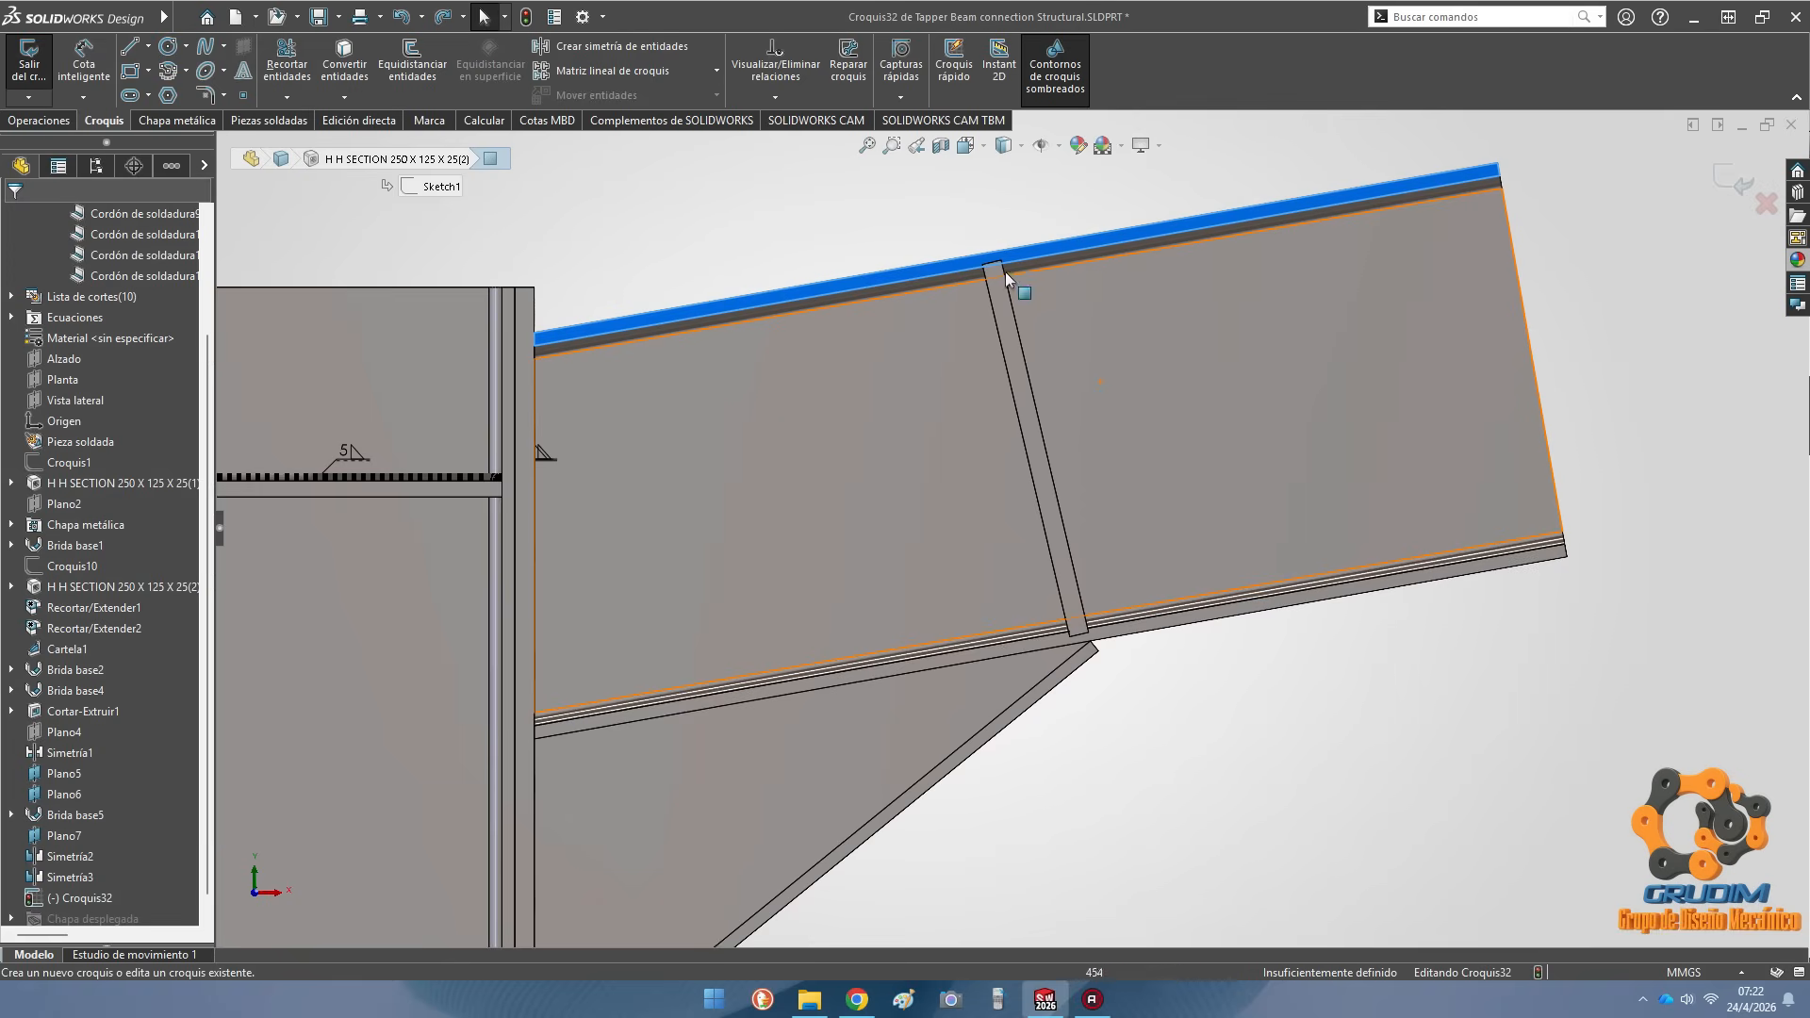
{"action": "key", "text": "l"}
{"action": "scroll", "coordinate": [895, 315], "scroll_direction": "down", "scroll_amount": 5}
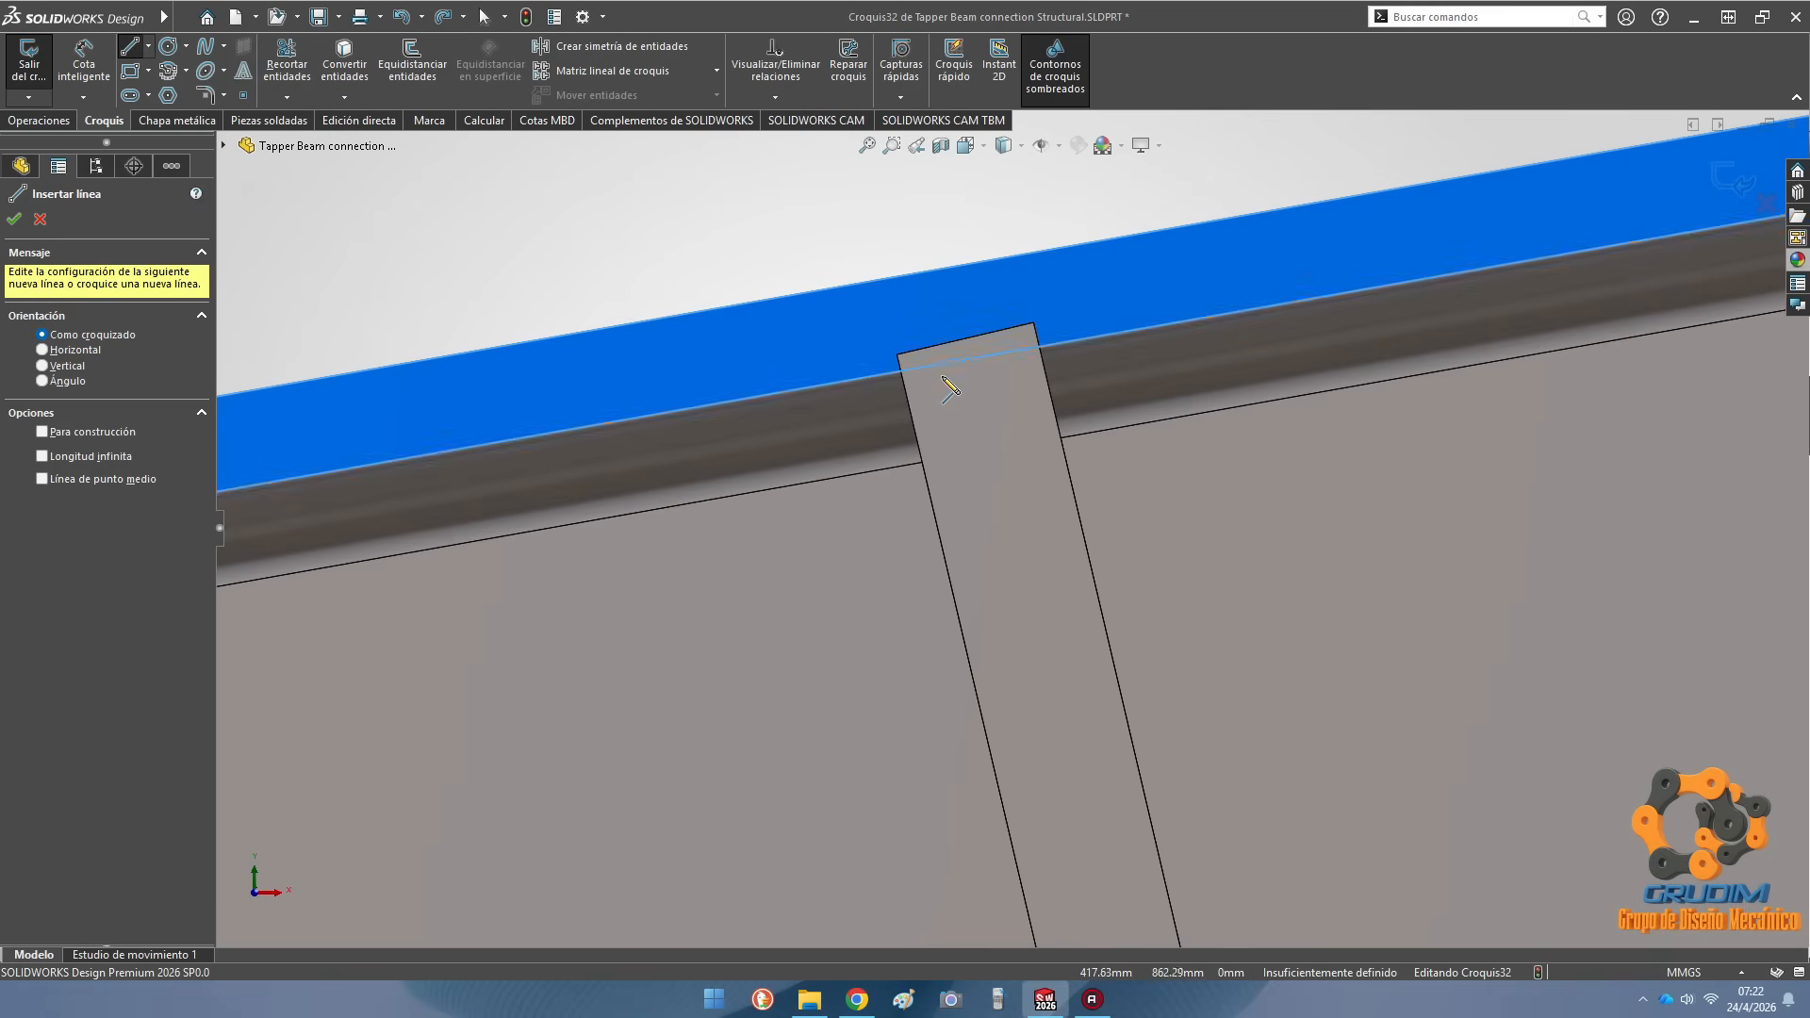
{"action": "left_click", "coordinate": [901, 370]}
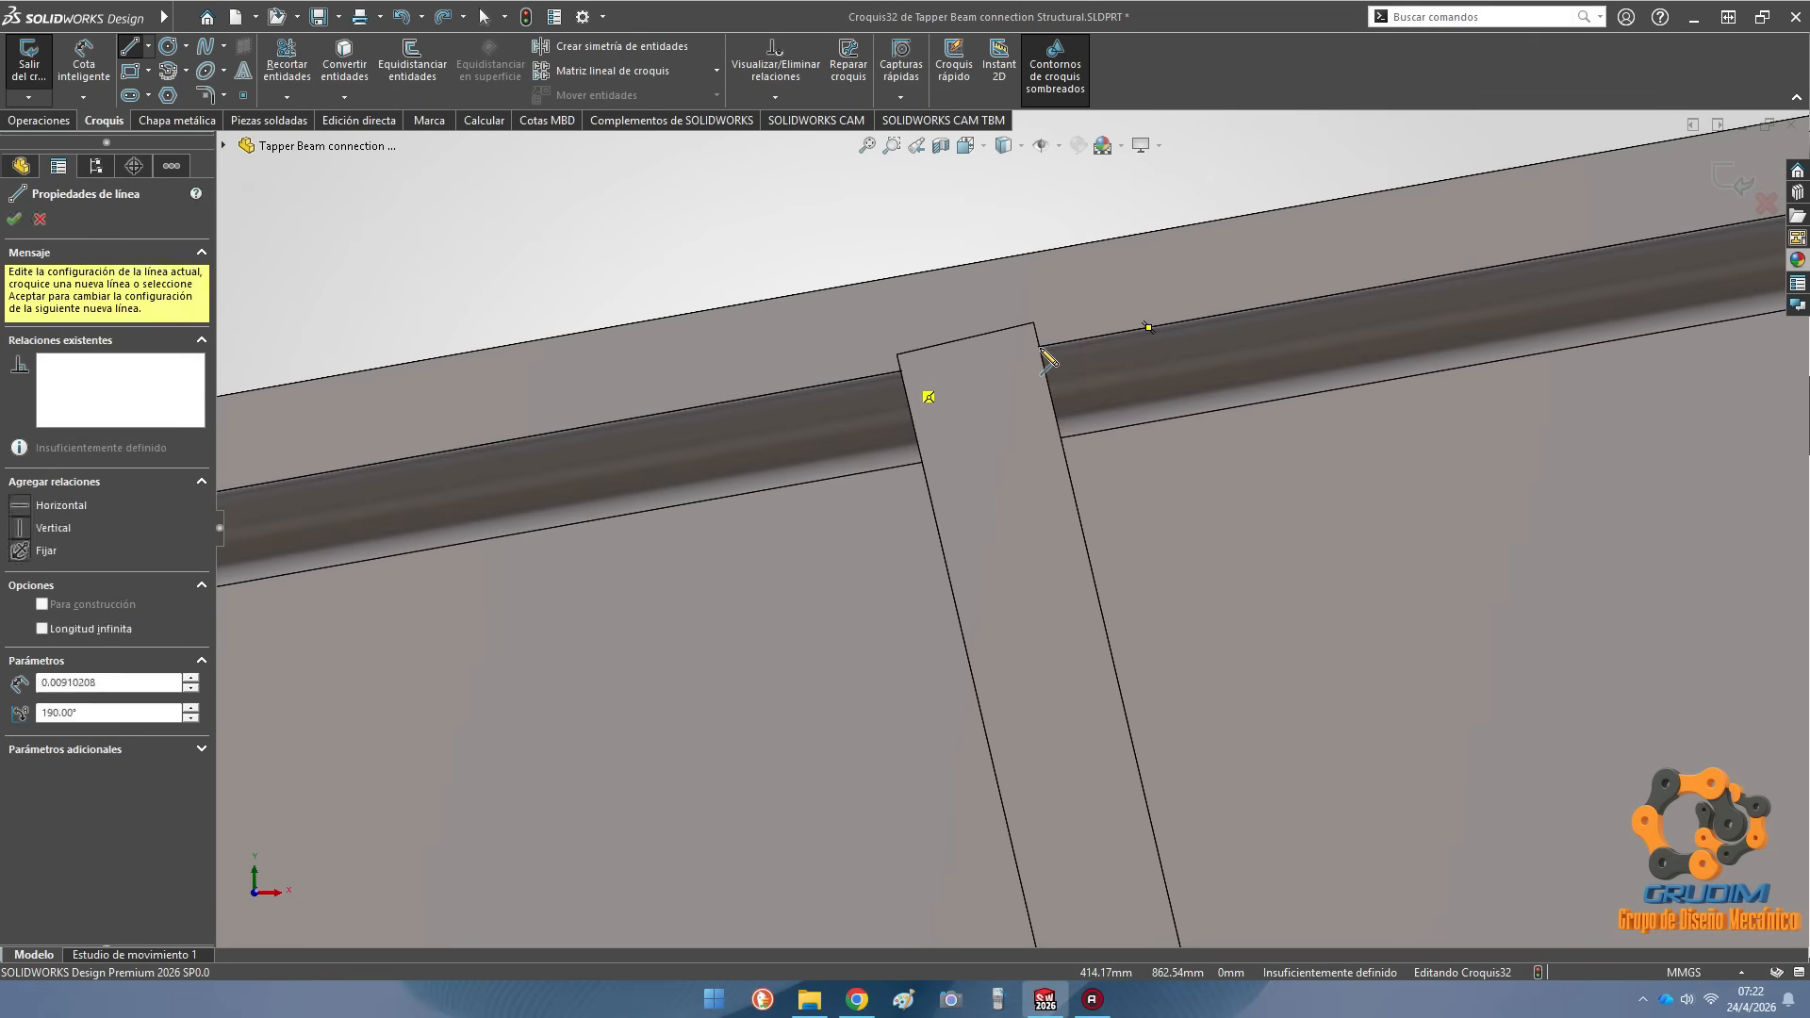
{"action": "left_click", "coordinate": [1039, 346]}
Close the outline with lines along both stiffener sides, about 232 mm long, and across it at the lower flange's inner edge
{"action": "scroll", "coordinate": [963, 247], "scroll_direction": "up", "scroll_amount": 6}
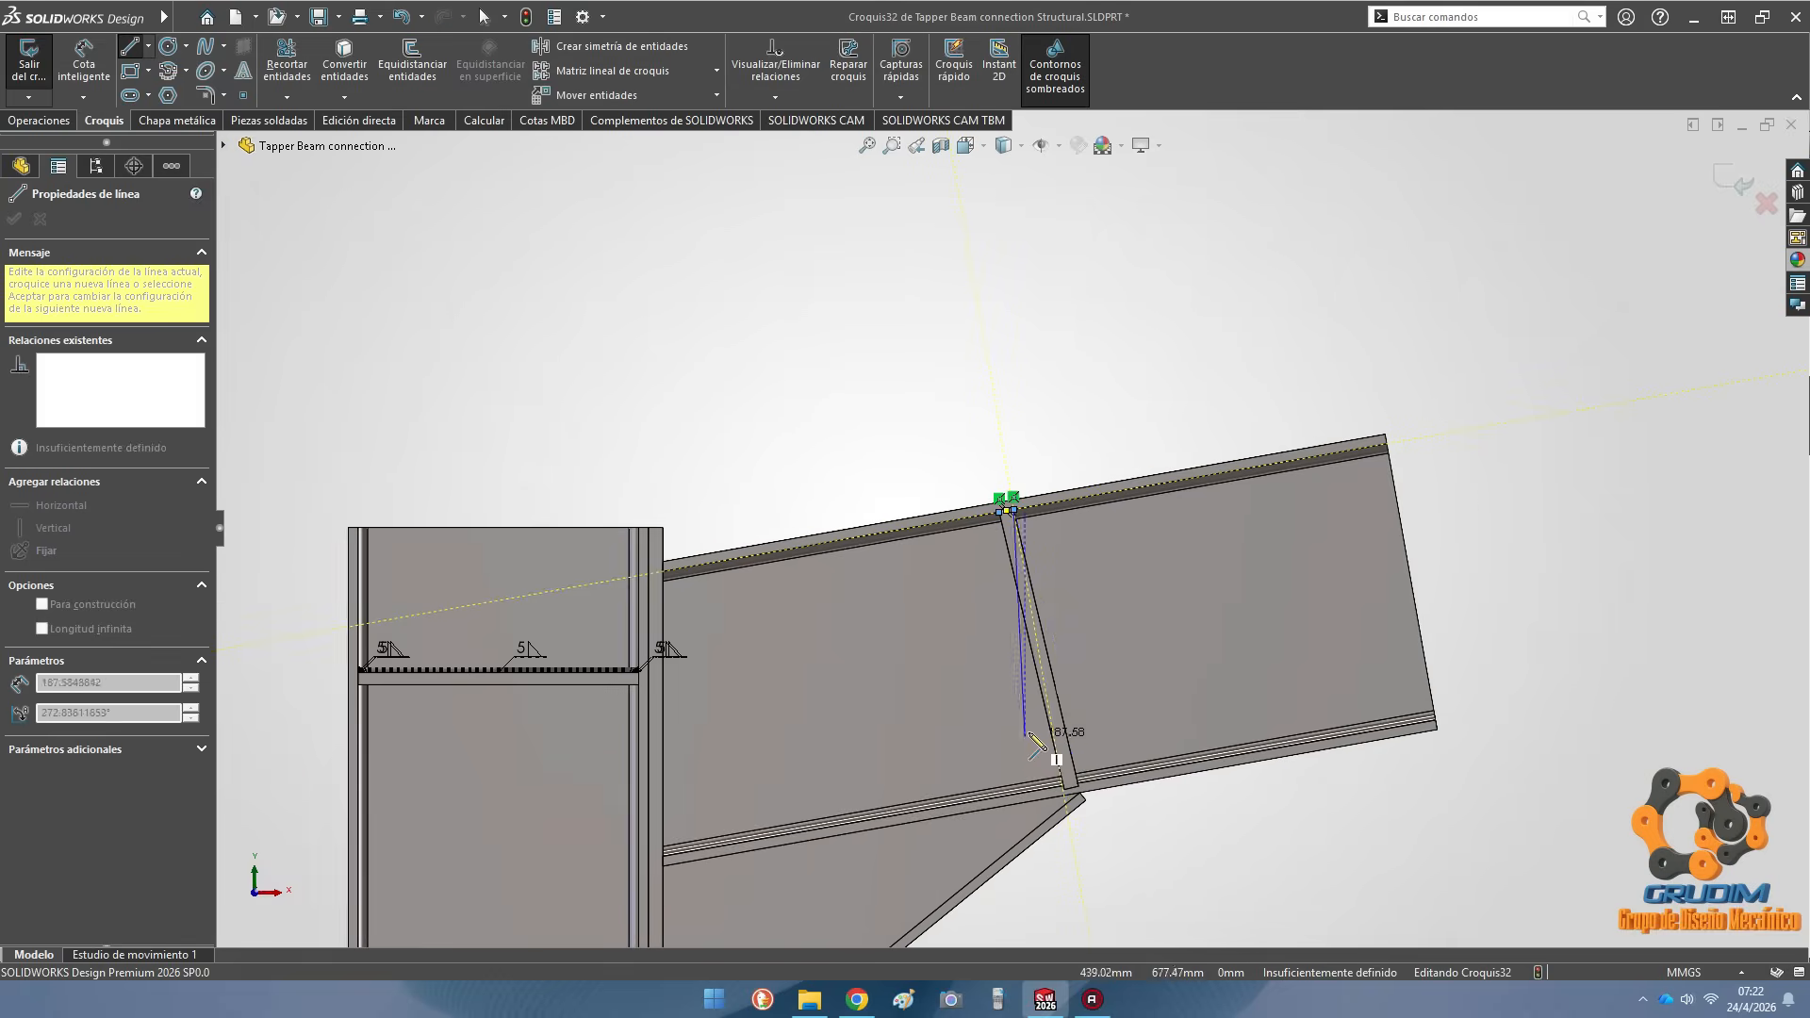
{"action": "scroll", "coordinate": [1054, 751], "scroll_direction": "down", "scroll_amount": 6}
{"action": "scroll", "coordinate": [1092, 738], "scroll_direction": "down", "scroll_amount": 2}
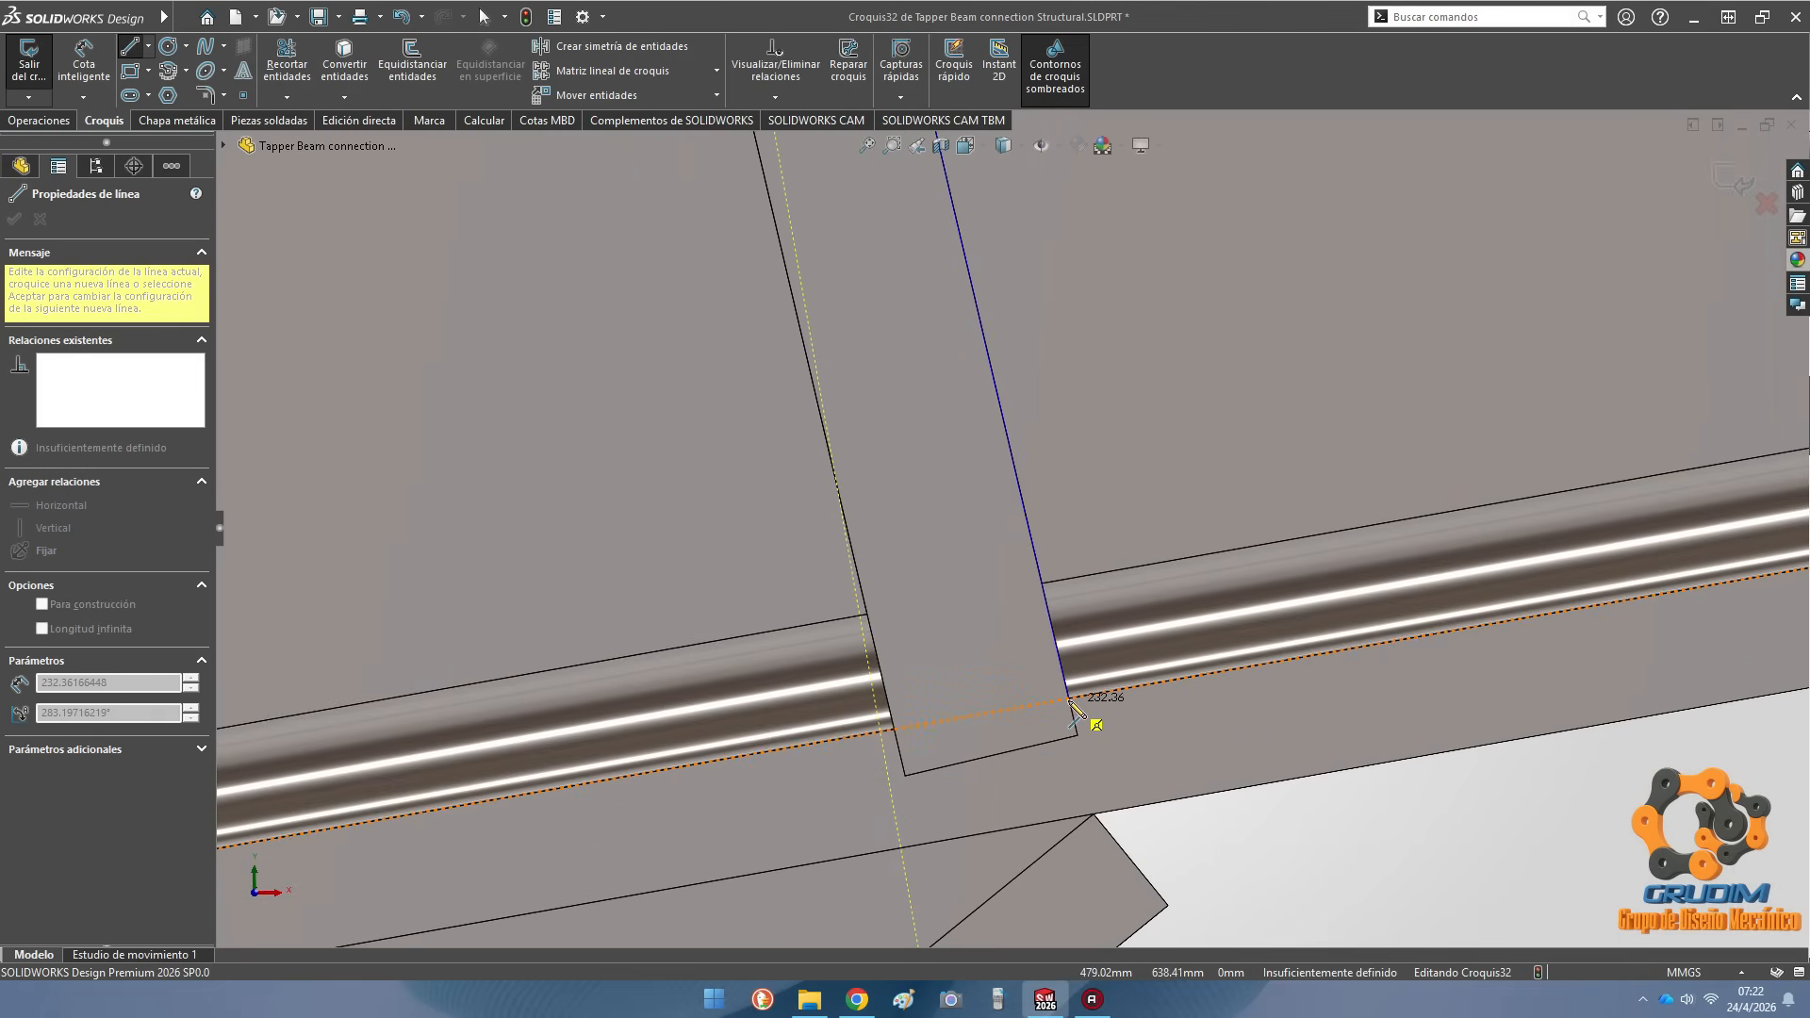
{"action": "left_click", "coordinate": [1070, 700]}
{"action": "left_click", "coordinate": [900, 735]}
{"action": "scroll", "coordinate": [998, 614], "scroll_direction": "up", "scroll_amount": 5}
{"action": "scroll", "coordinate": [942, 330], "scroll_direction": "down", "scroll_amount": 6}
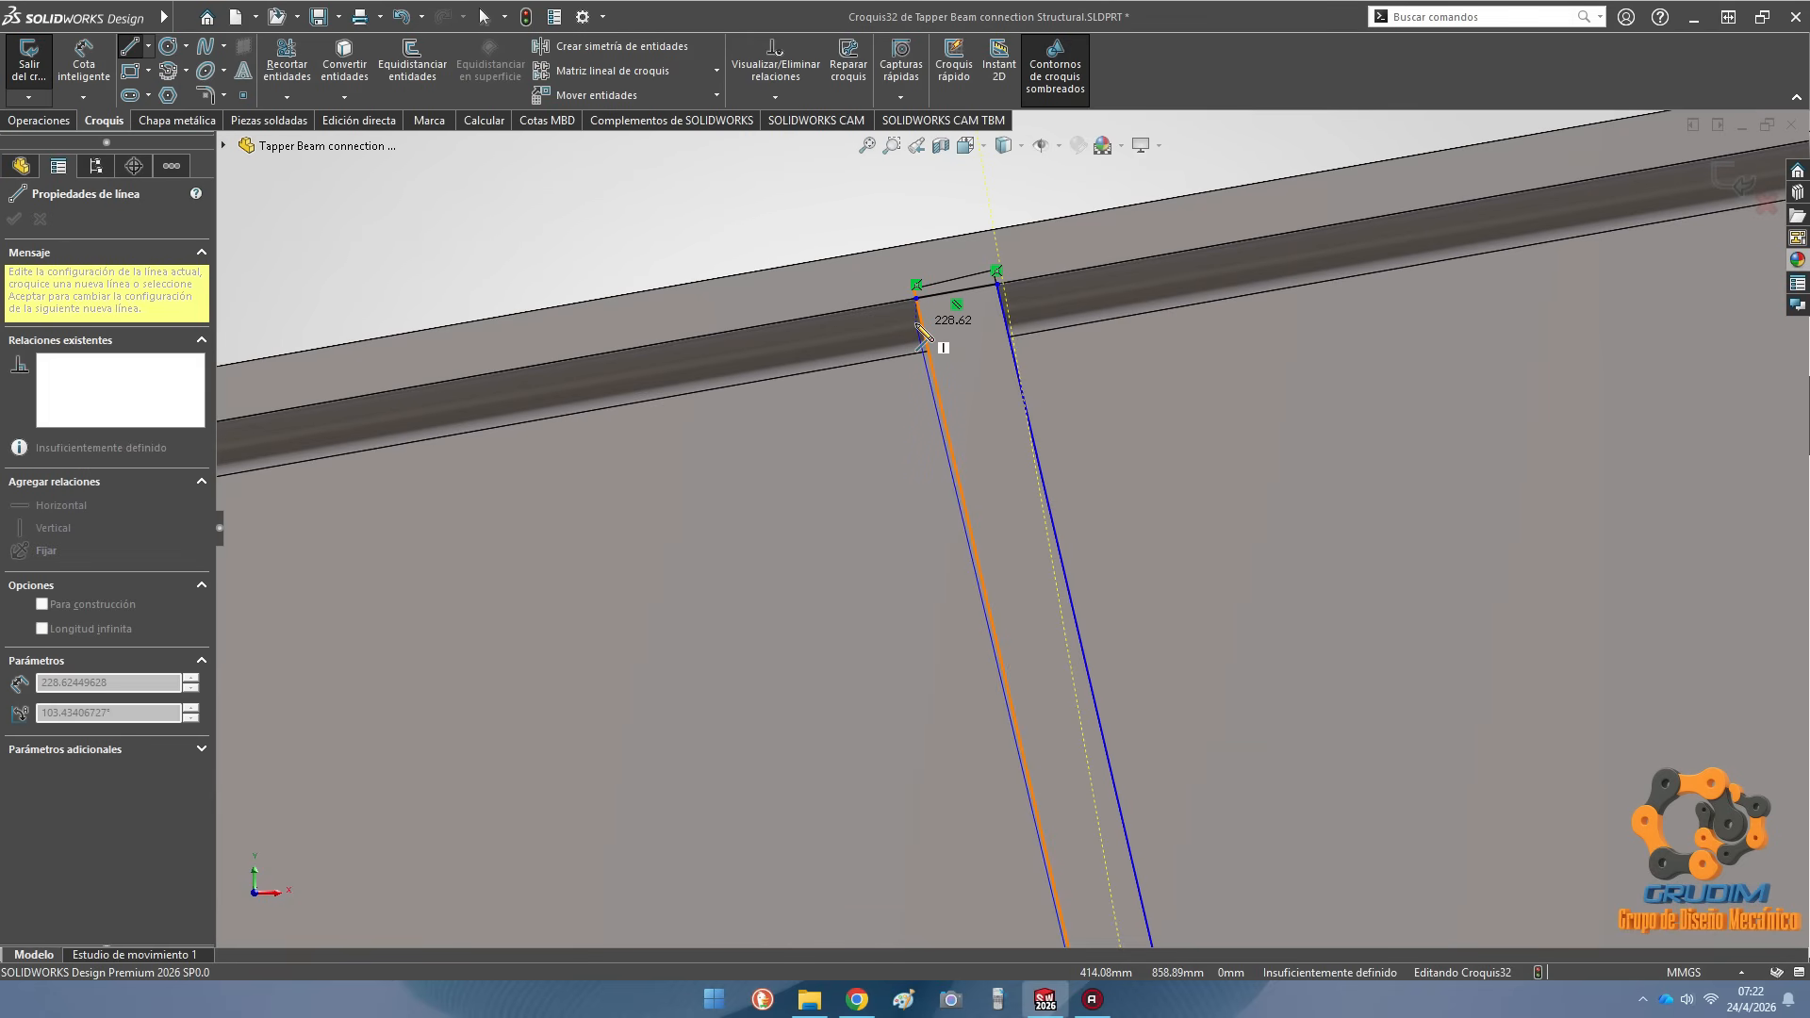
{"action": "left_click", "coordinate": [916, 299]}
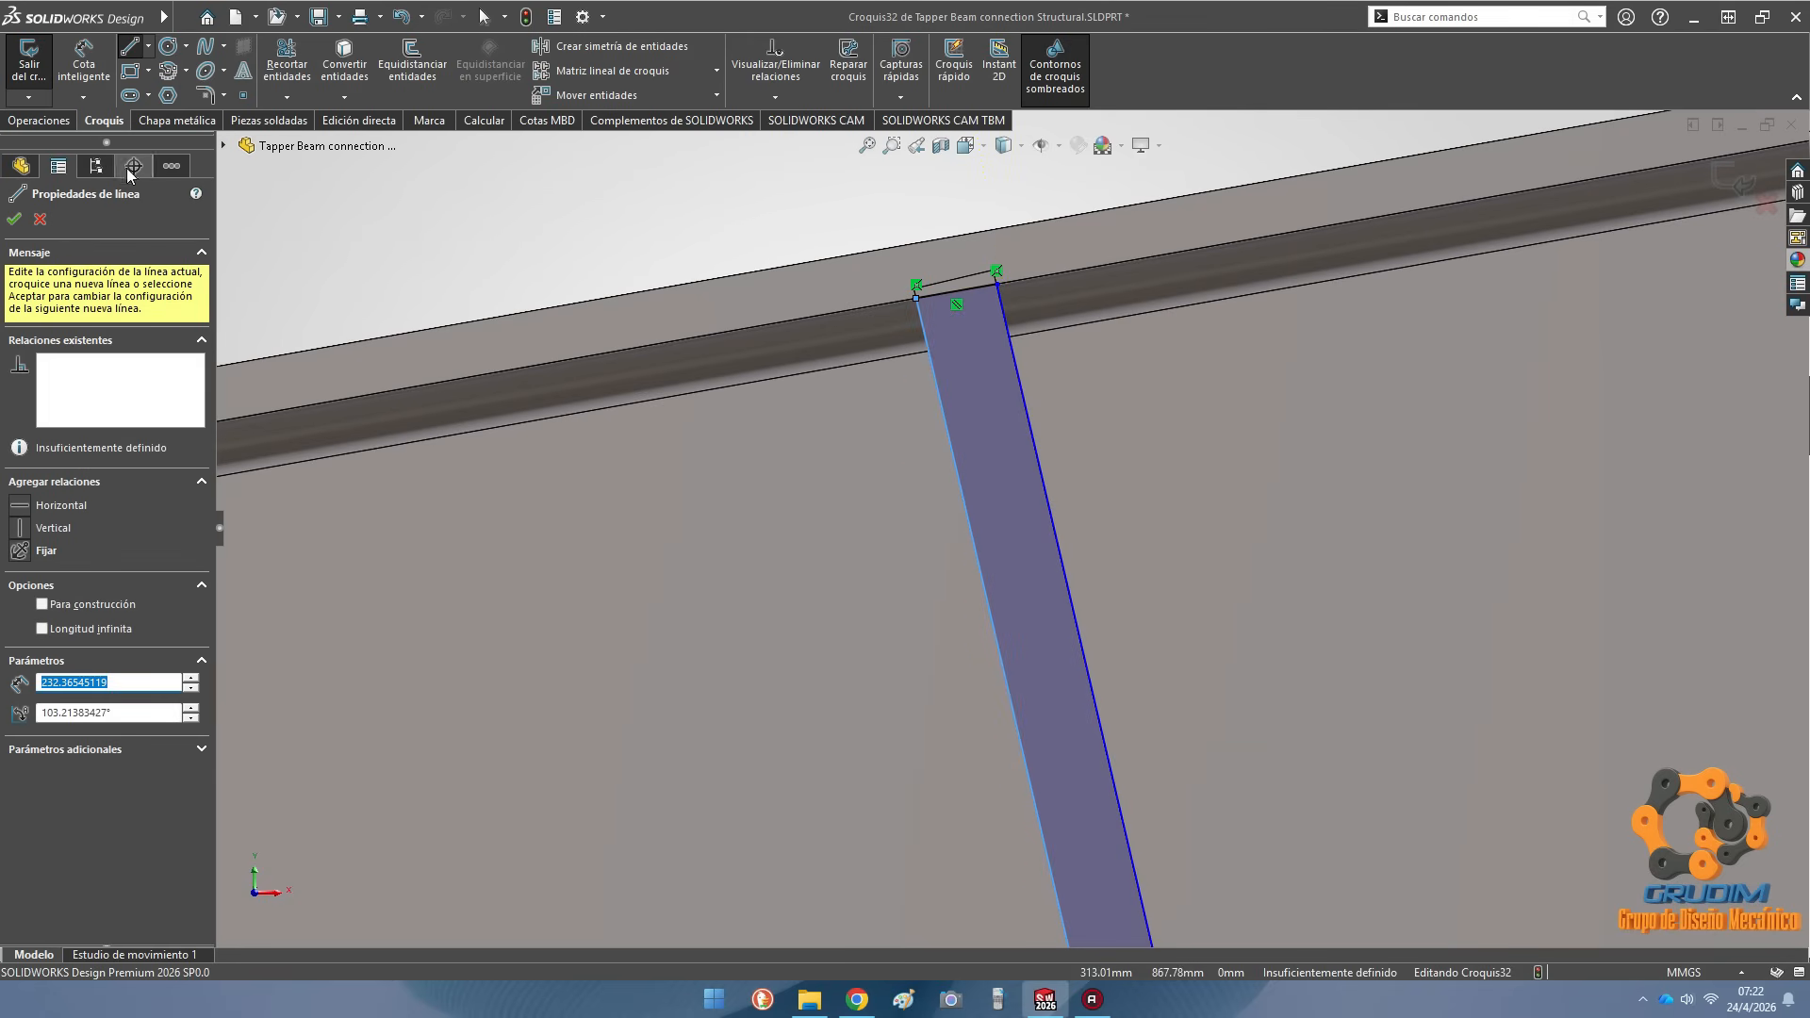
Finish the stiffener outline sketch and hide the original beam stiffener body
{"action": "left_click", "coordinate": [45, 123]}
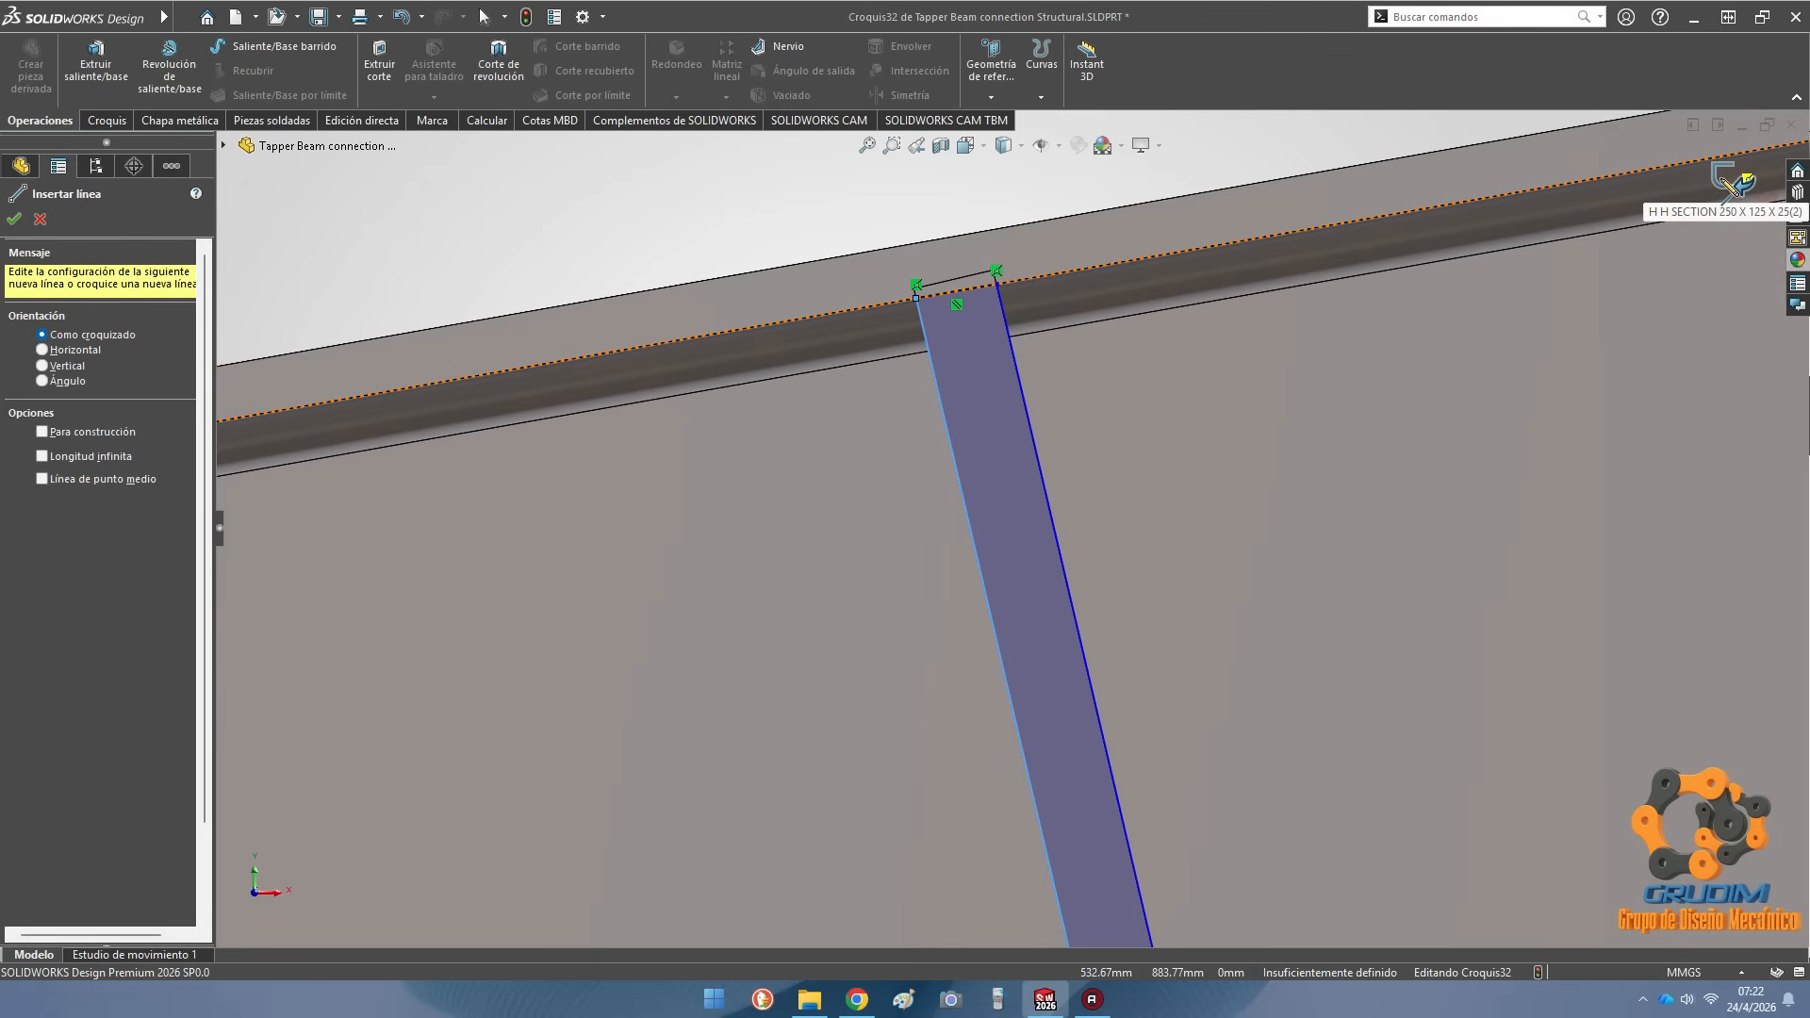
{"action": "left_click", "coordinate": [1736, 176]}
{"action": "scroll", "coordinate": [1084, 341], "scroll_direction": "up", "scroll_amount": 8}
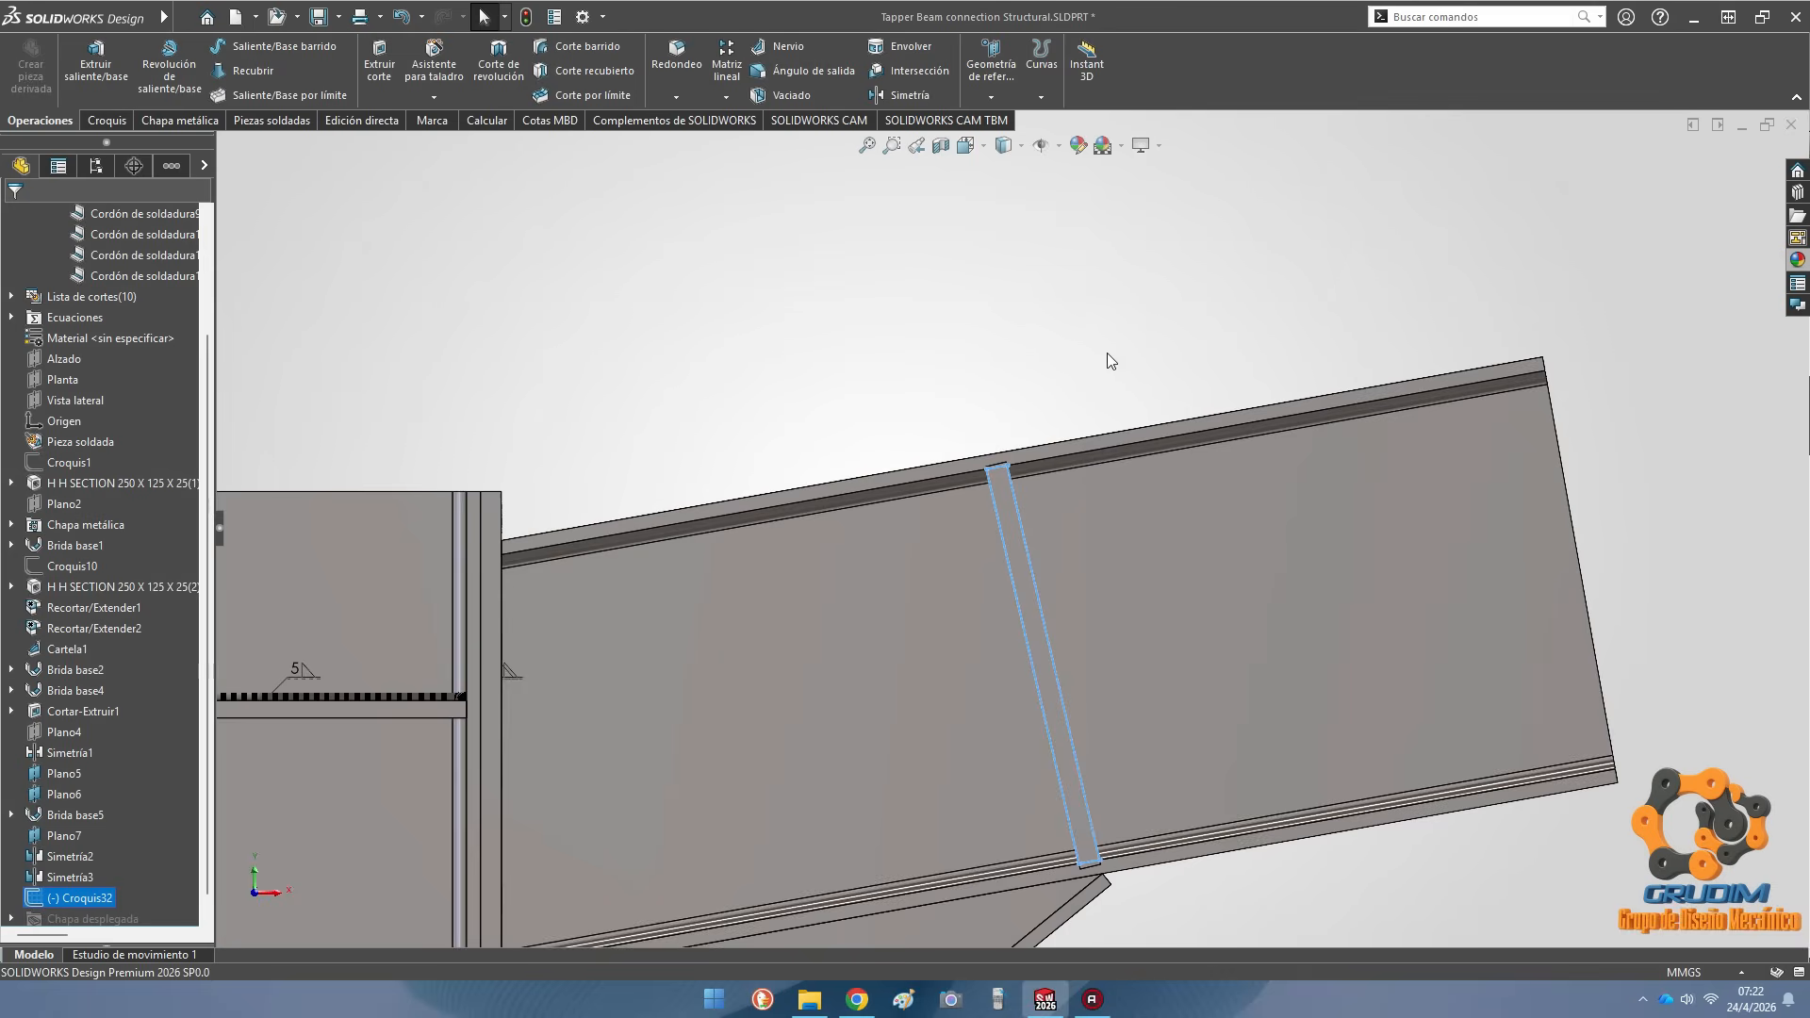
{"action": "scroll", "coordinate": [1112, 490], "scroll_direction": "down", "scroll_amount": 2}
{"action": "scroll", "coordinate": [921, 410], "scroll_direction": "down", "scroll_amount": 6}
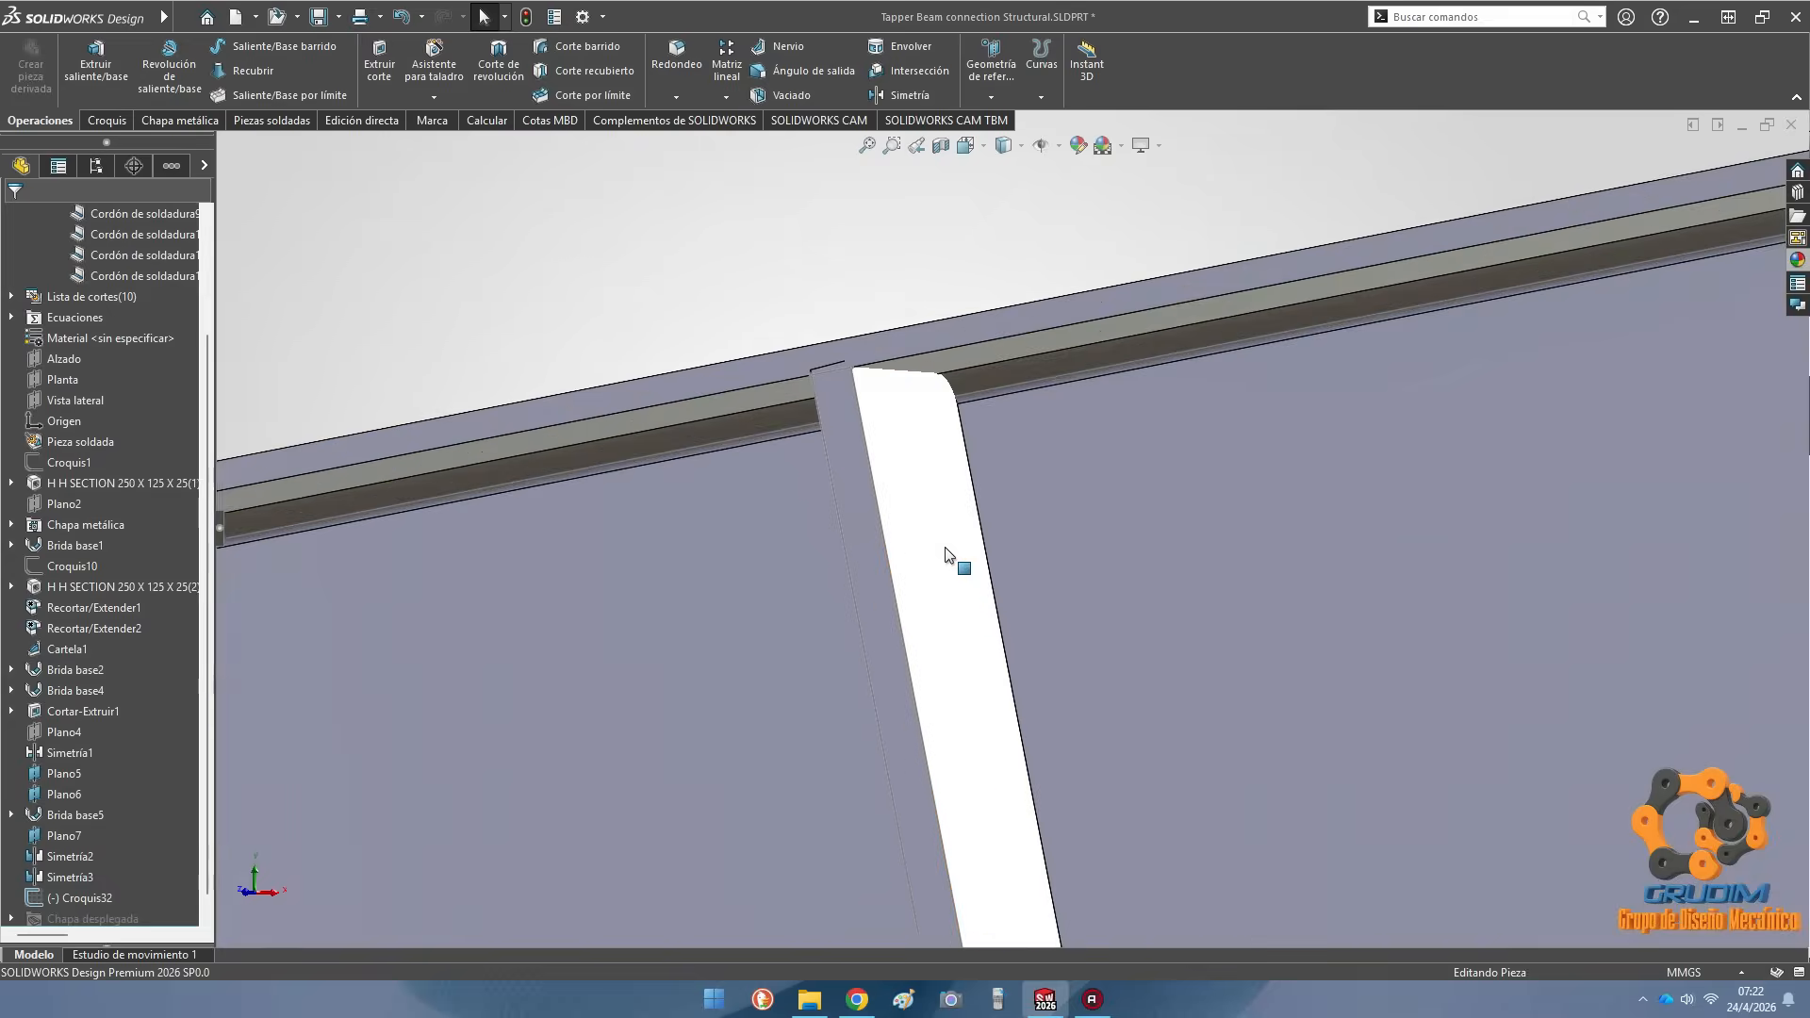
{"action": "left_click", "coordinate": [921, 468]}
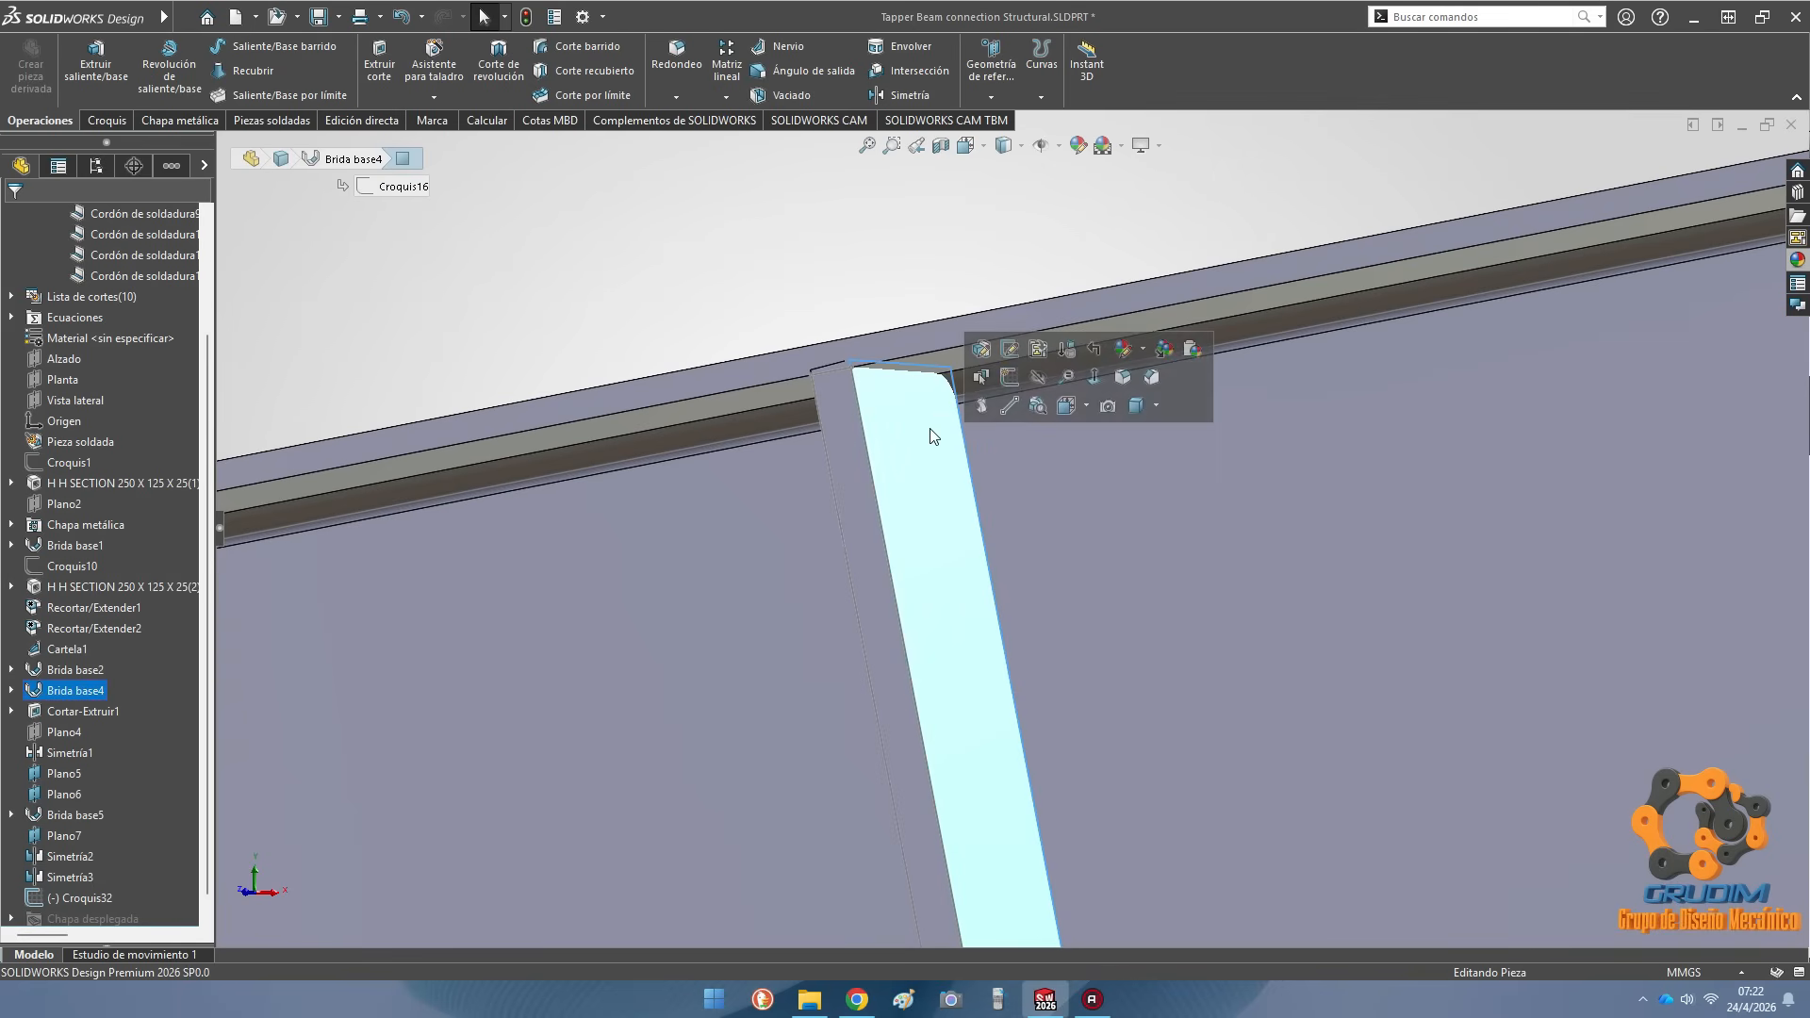
{"action": "left_click", "coordinate": [1044, 375]}
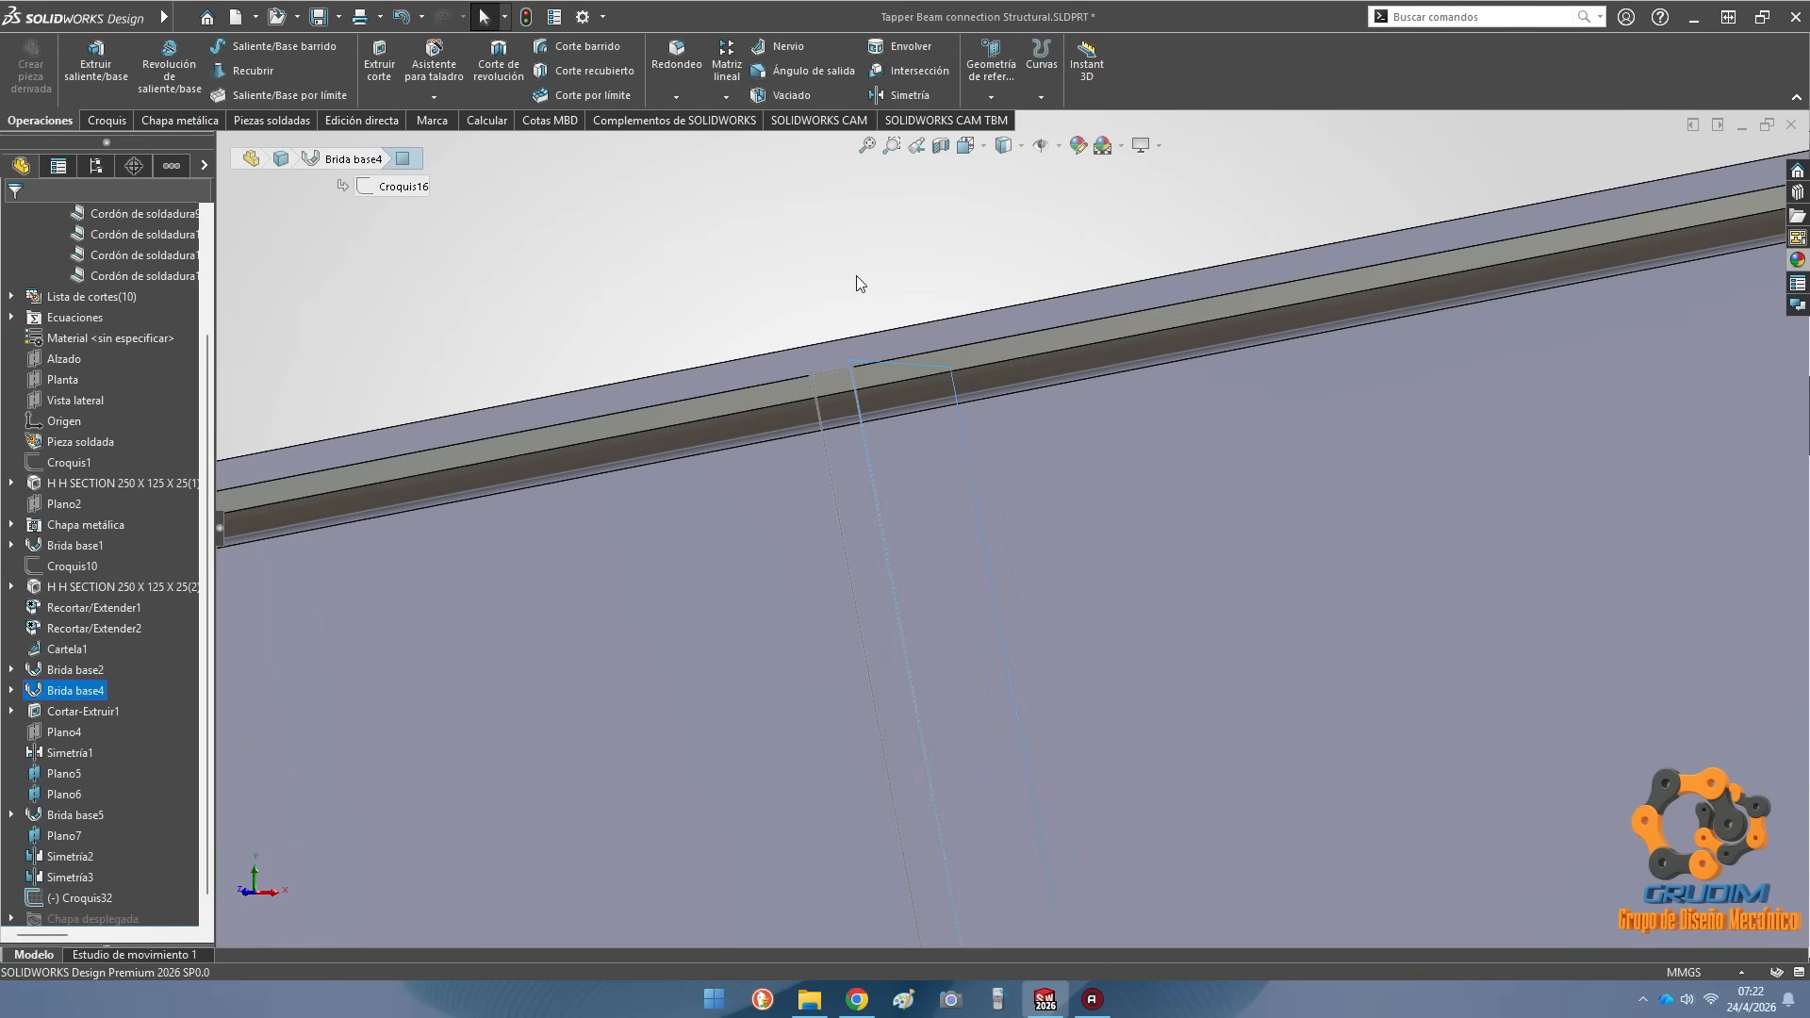
Extrude the outline sketch up to next without merging the result, forming a new beam stiffener
{"action": "left_click", "coordinate": [858, 403]}
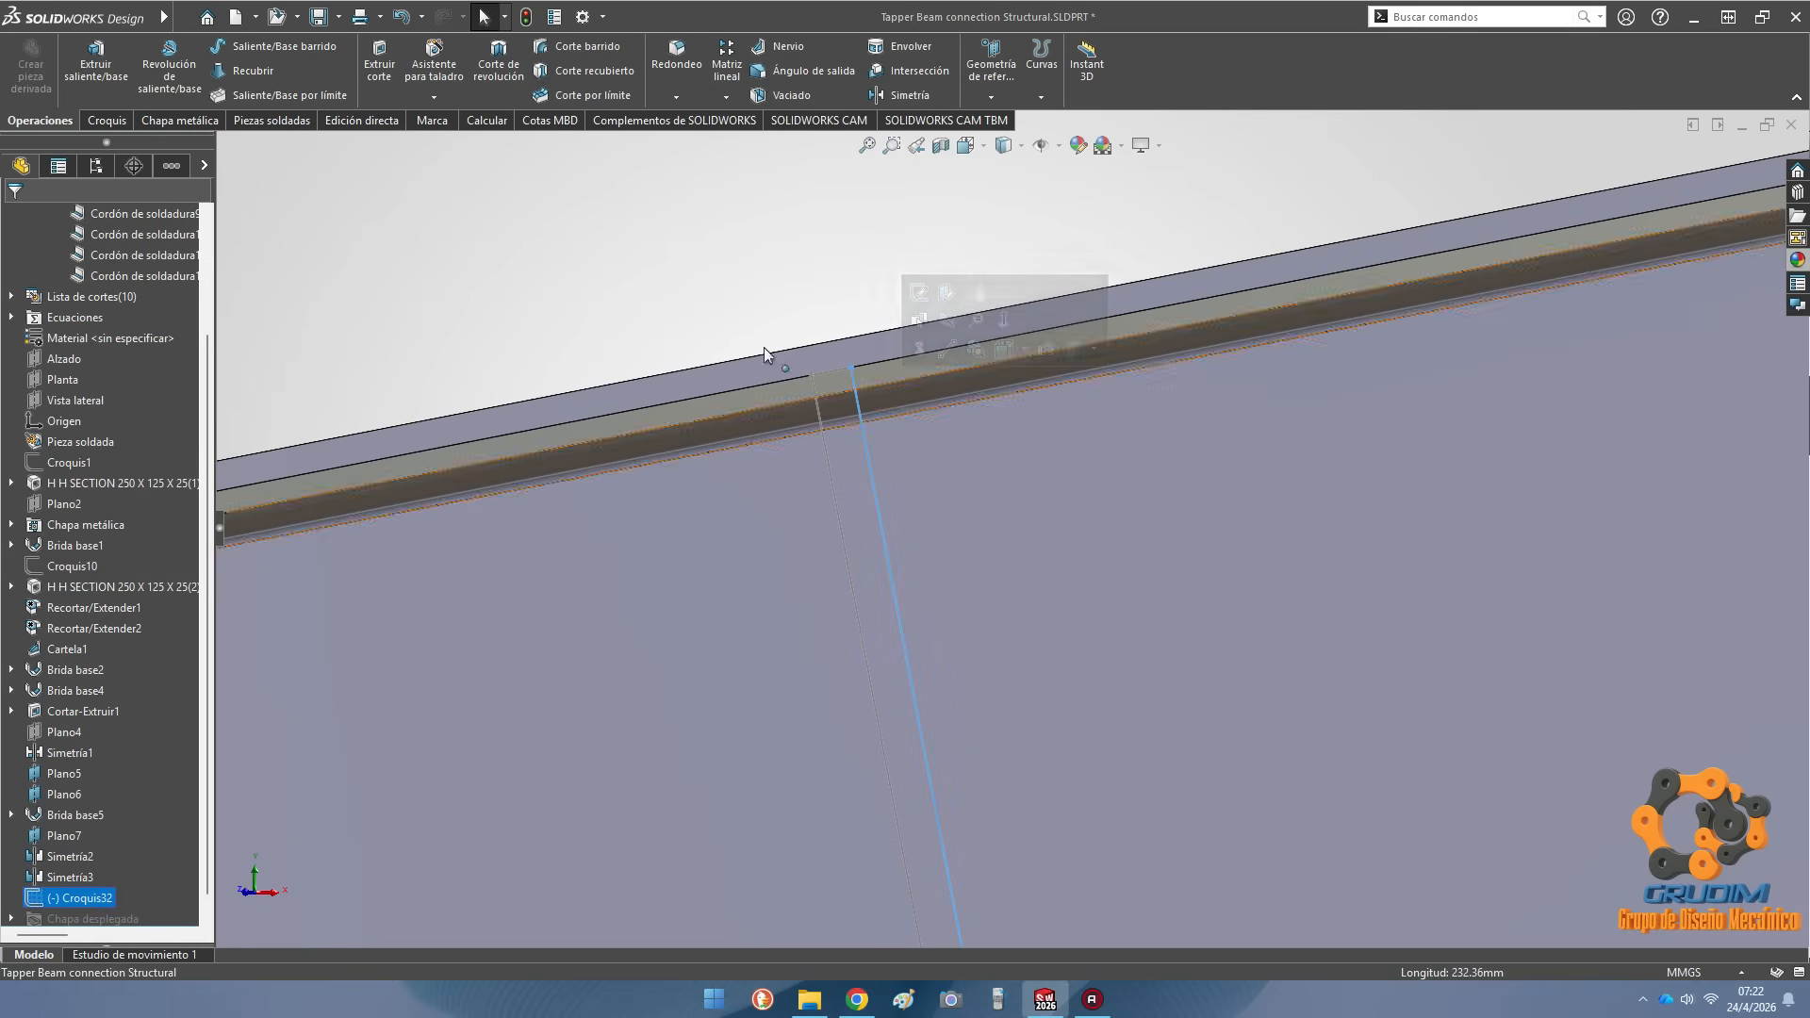
{"action": "left_click", "coordinate": [113, 73]}
{"action": "left_click", "coordinate": [84, 332]}
{"action": "left_click", "coordinate": [85, 386]}
{"action": "left_click", "coordinate": [113, 333]}
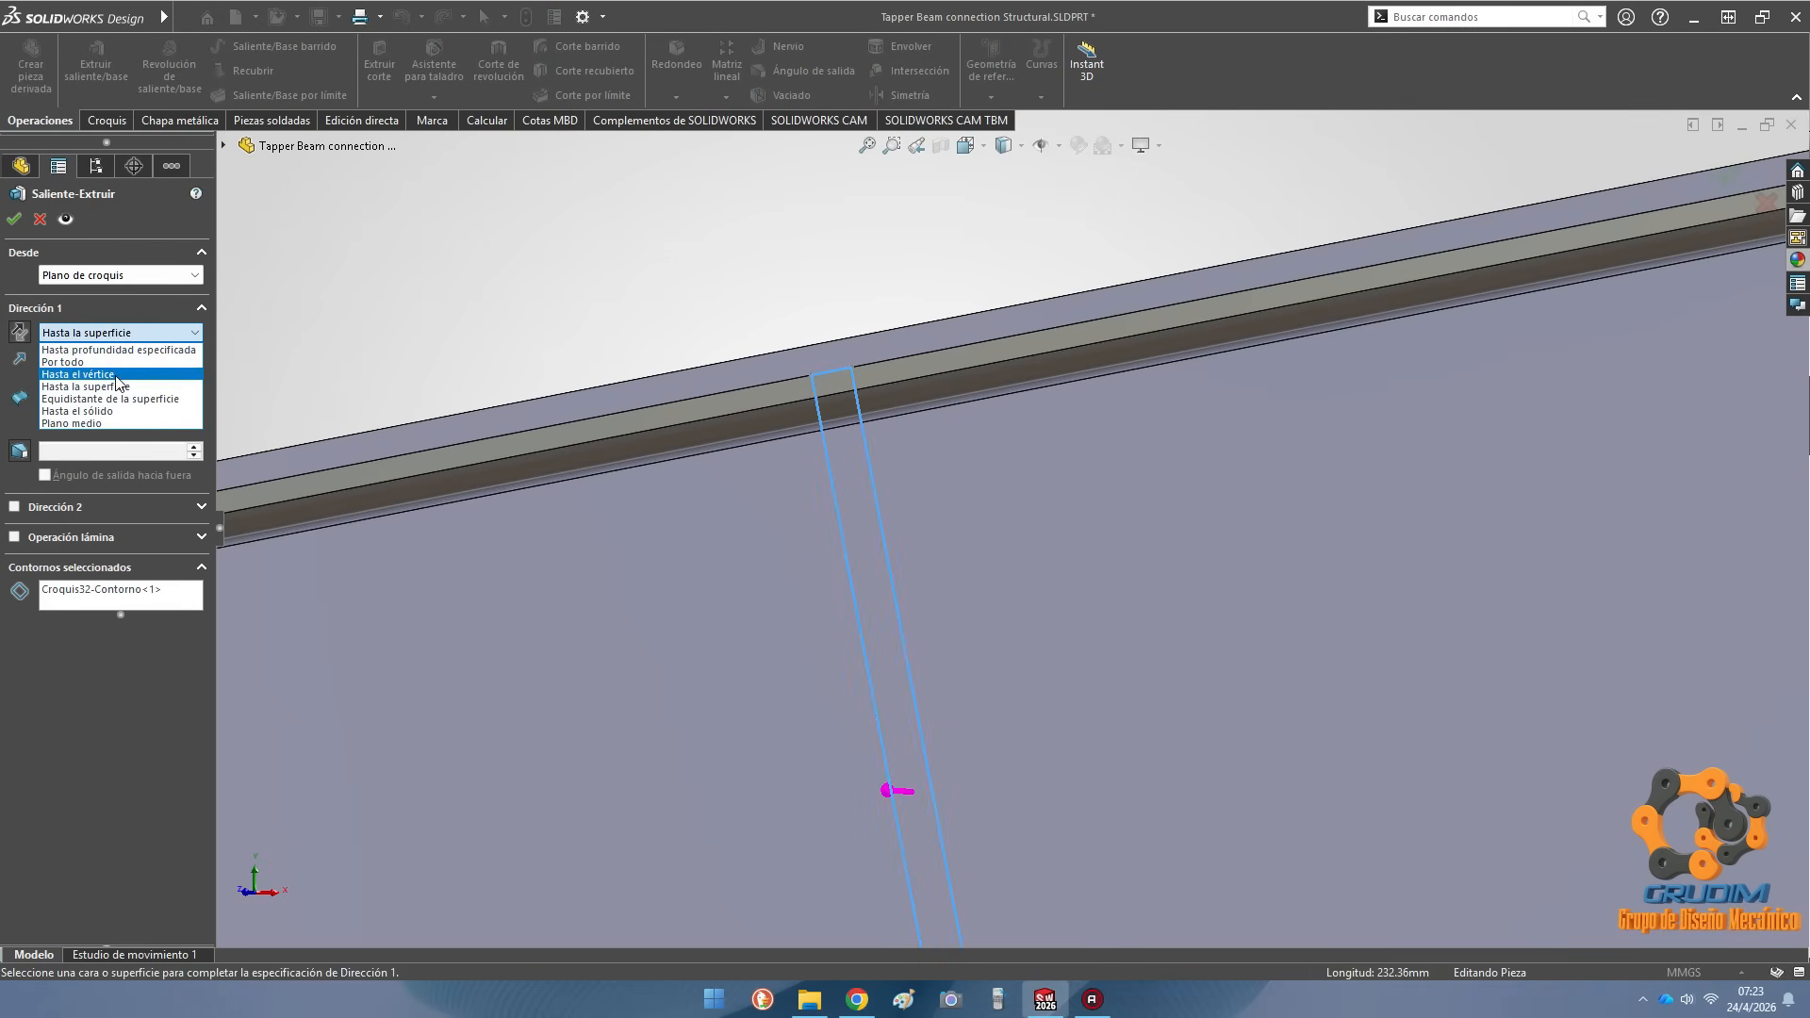
{"action": "left_click", "coordinate": [114, 327]}
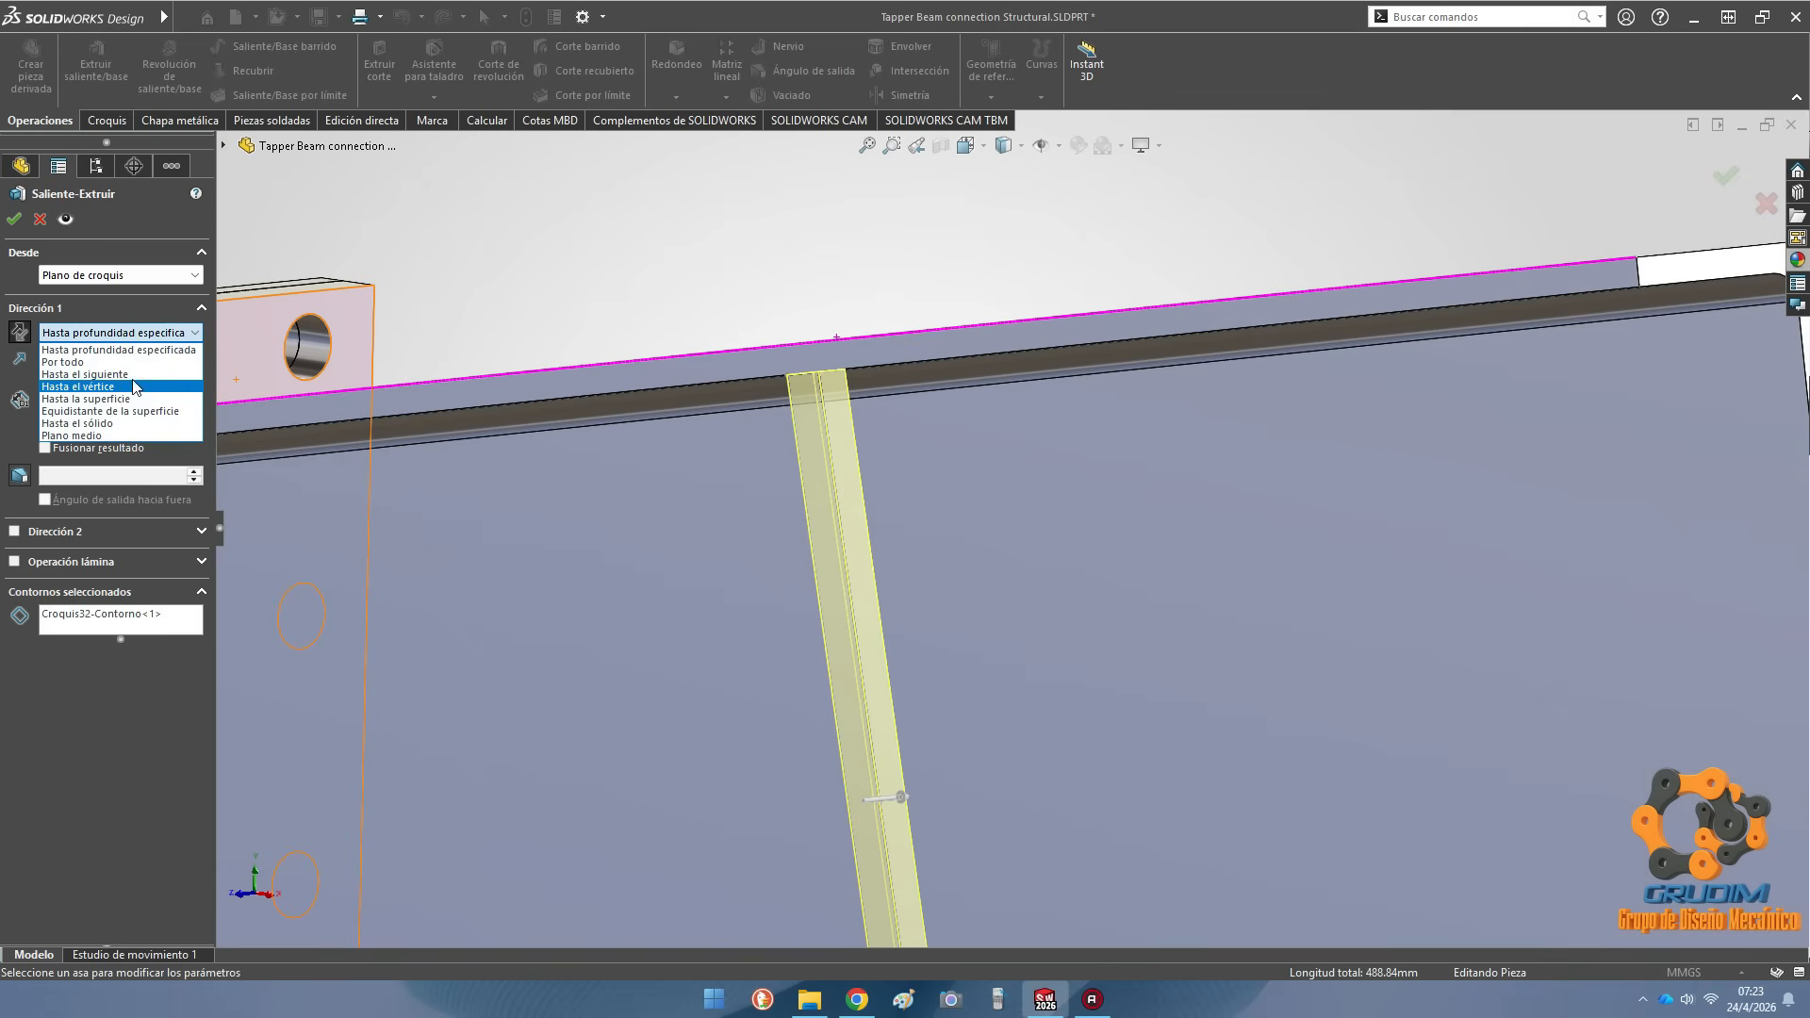
{"action": "left_click", "coordinate": [130, 375]}
{"action": "middle_click_drag", "start_coordinate": [752, 311], "coordinate": [950, 394]}
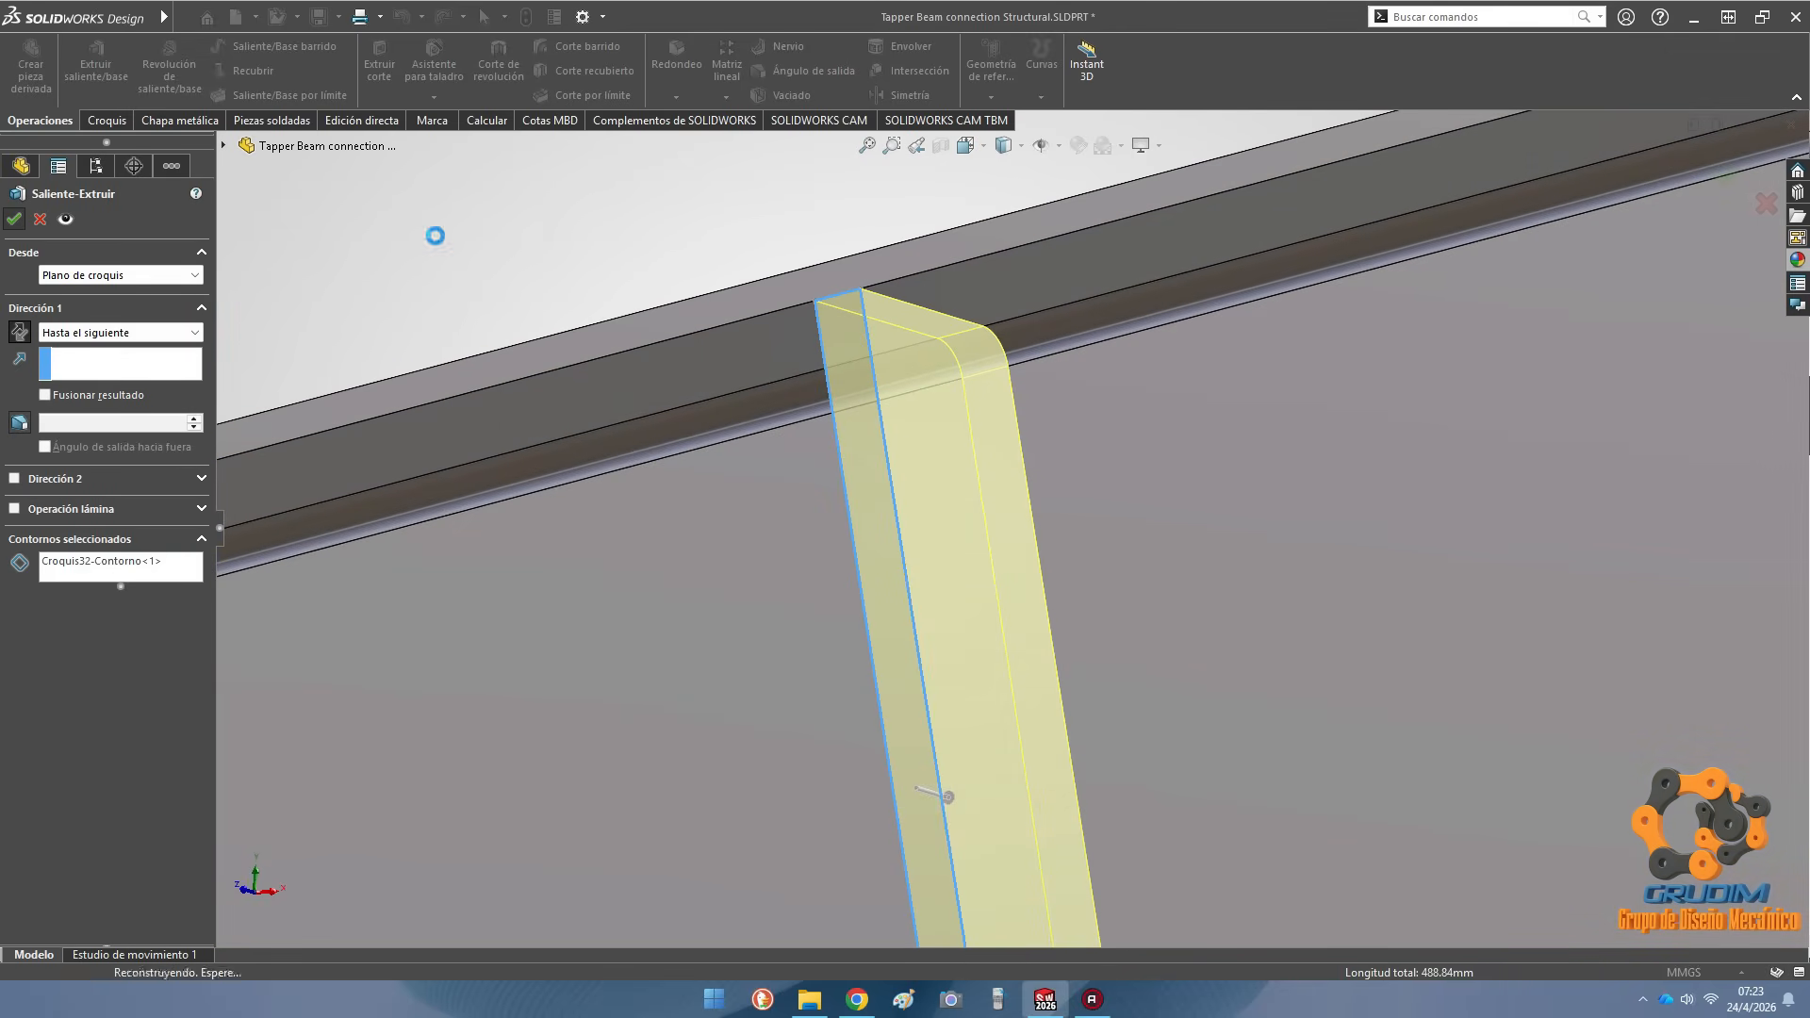
{"action": "scroll", "coordinate": [1021, 594], "scroll_direction": "up", "scroll_amount": 5}
{"action": "scroll", "coordinate": [1018, 611], "scroll_direction": "down", "scroll_amount": 2}
{"action": "middle_click_drag", "start_coordinate": [1018, 611], "coordinate": [916, 283]}
Start a 5 mm weld bead joining the new stiffener's face to the beam web
{"action": "left_click", "coordinate": [271, 120]}
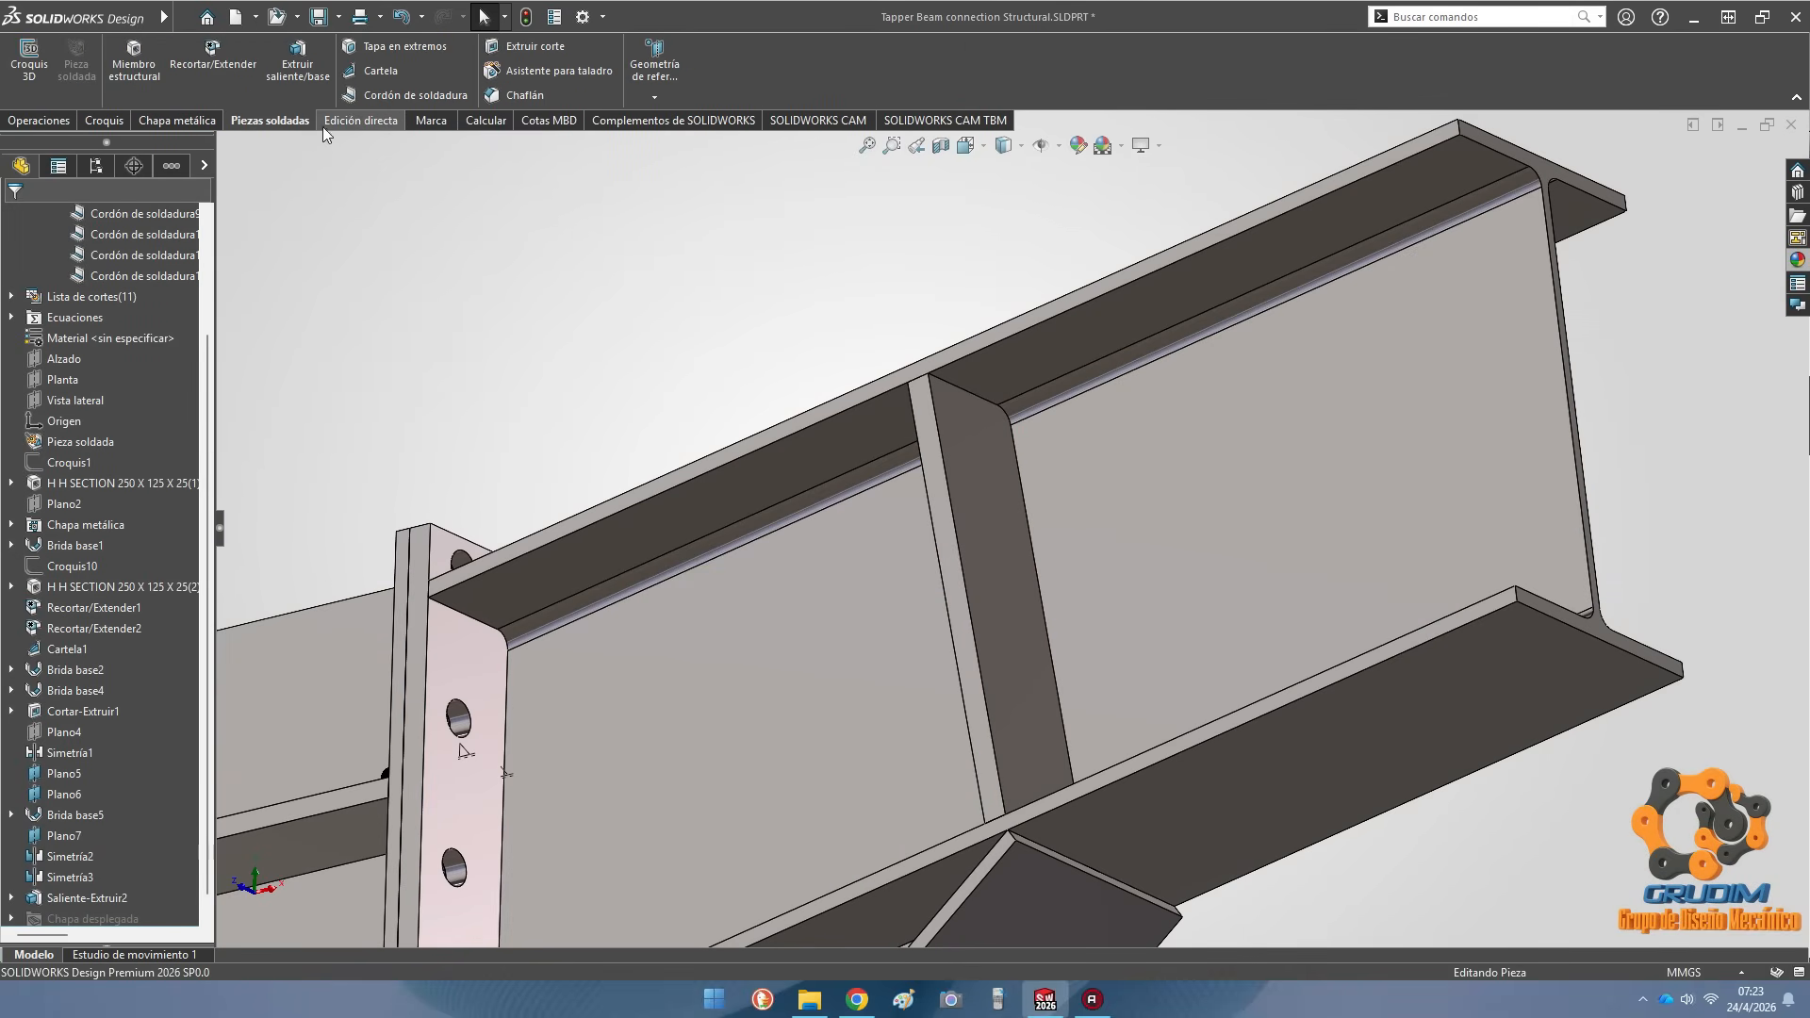
{"action": "left_click", "coordinate": [410, 94]}
{"action": "scroll", "coordinate": [943, 415], "scroll_direction": "down", "scroll_amount": 4}
{"action": "left_click", "coordinate": [950, 485]}
{"action": "right_click", "coordinate": [950, 485]}
{"action": "left_click", "coordinate": [1163, 499]}
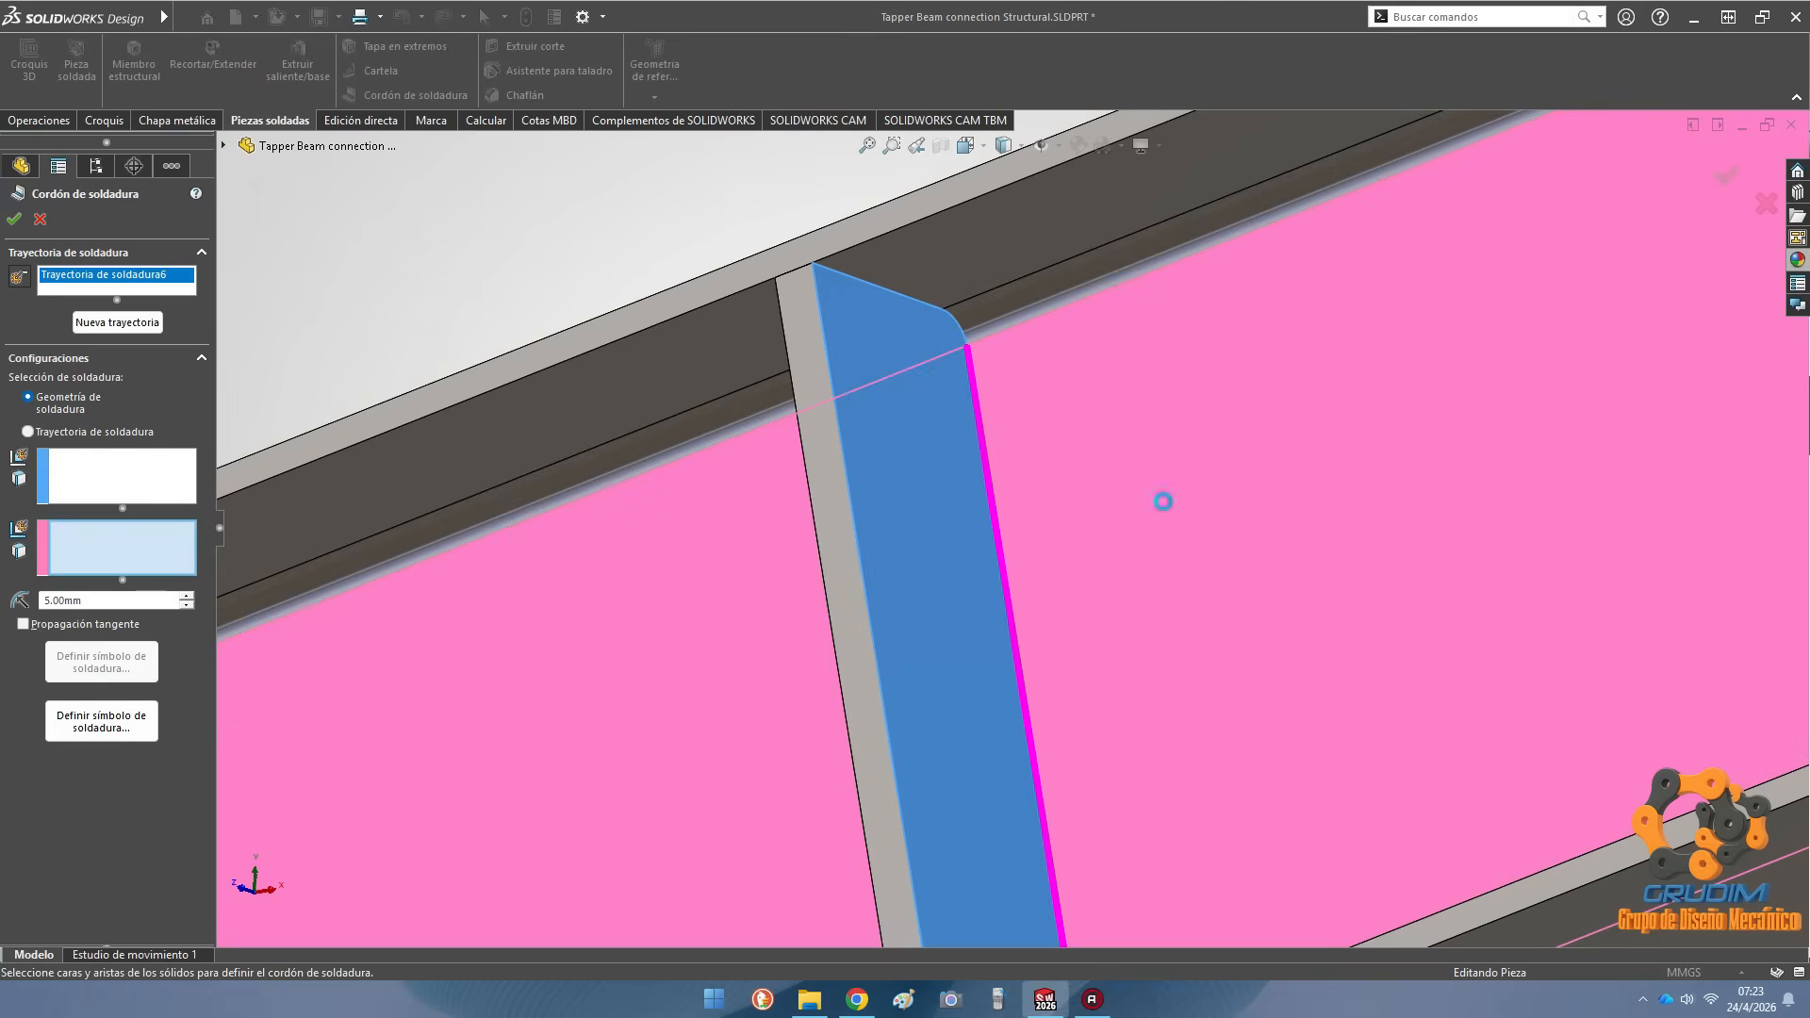
Add weld paths joining the stiffener's face to the beam's upper and lower root fillets and flanges
{"action": "left_click", "coordinate": [117, 322]}
{"action": "left_click", "coordinate": [943, 490]}
{"action": "right_click", "coordinate": [942, 490]}
{"action": "left_click", "coordinate": [1065, 282]}
{"action": "left_click", "coordinate": [117, 337]}
{"action": "middle_click_drag", "start_coordinate": [971, 471], "coordinate": [992, 742]}
{"action": "left_click", "coordinate": [996, 749]}
{"action": "scroll", "coordinate": [996, 749], "scroll_direction": "up", "scroll_amount": 3}
{"action": "left_click", "coordinate": [117, 368]}
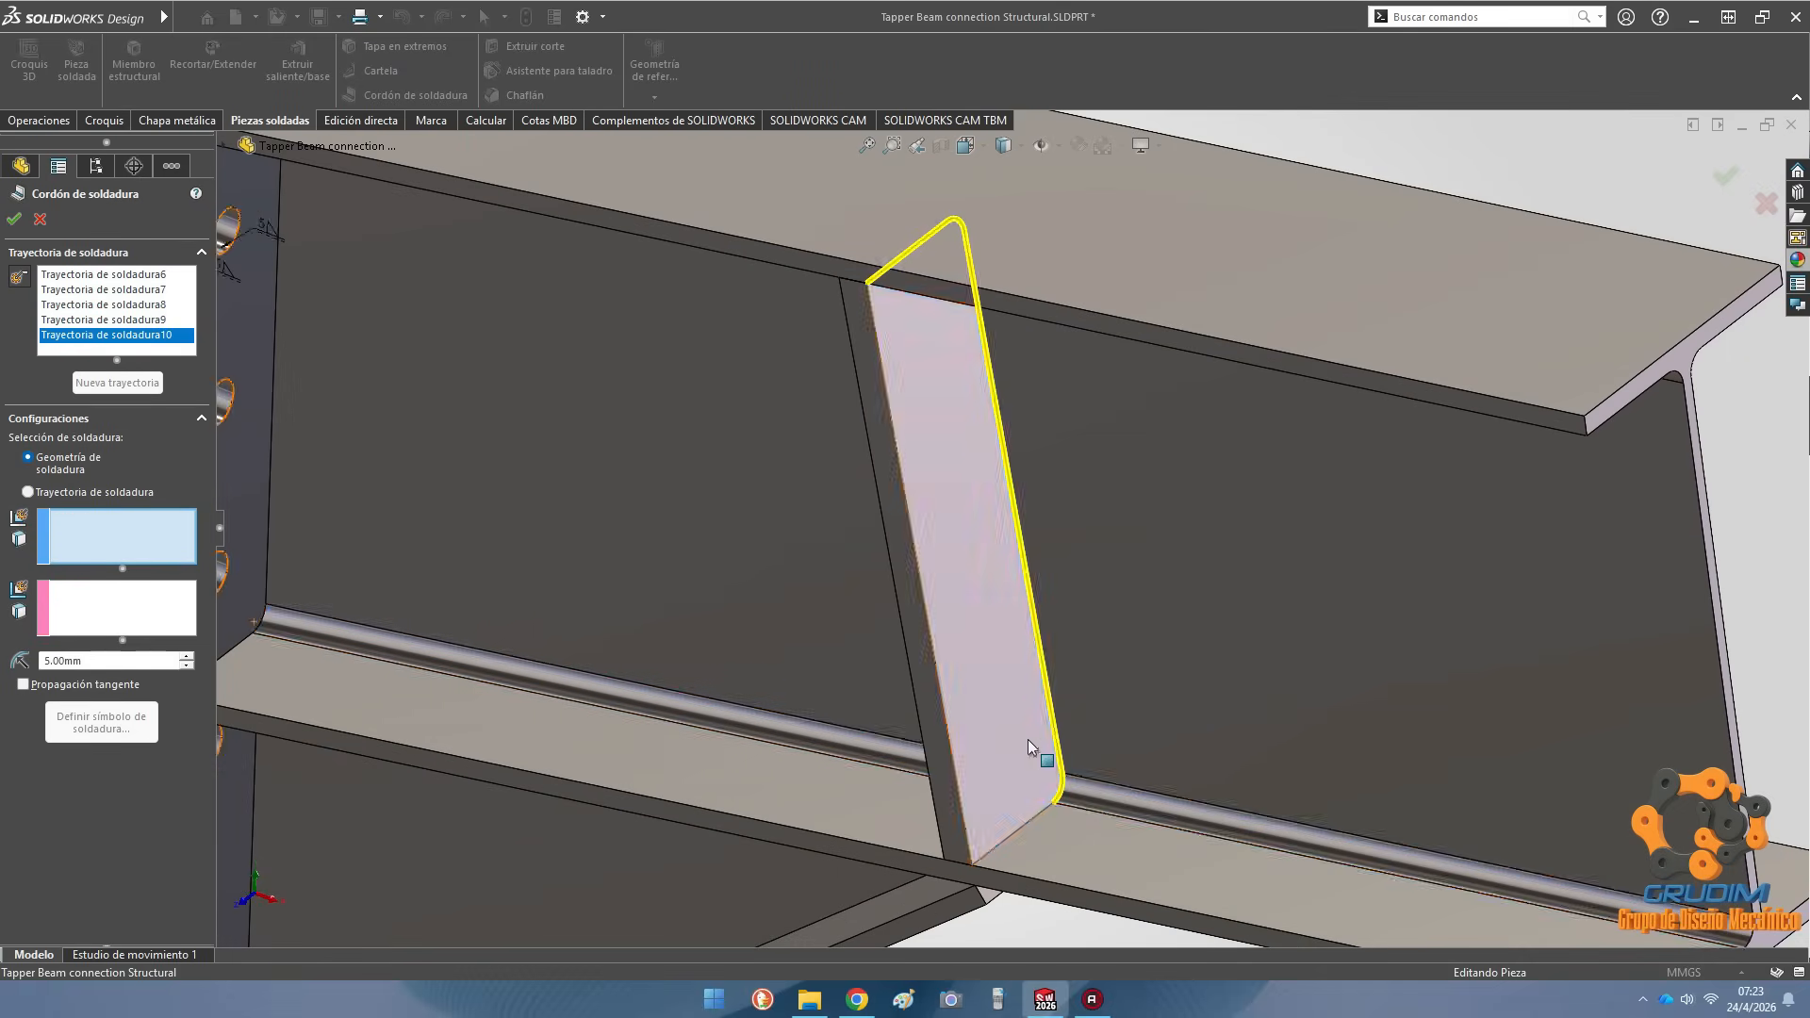
{"action": "left_click", "coordinate": [1038, 751]}
Set the stiffener weld paths to both sides and accept the weld beads
{"action": "left_click", "coordinate": [27, 722]}
{"action": "left_click", "coordinate": [105, 320]}
{"action": "left_click", "coordinate": [26, 722]}
{"action": "left_click", "coordinate": [106, 275]}
{"action": "left_click", "coordinate": [106, 292]}
{"action": "left_click", "coordinate": [106, 275]}
{"action": "left_click", "coordinate": [26, 722]}
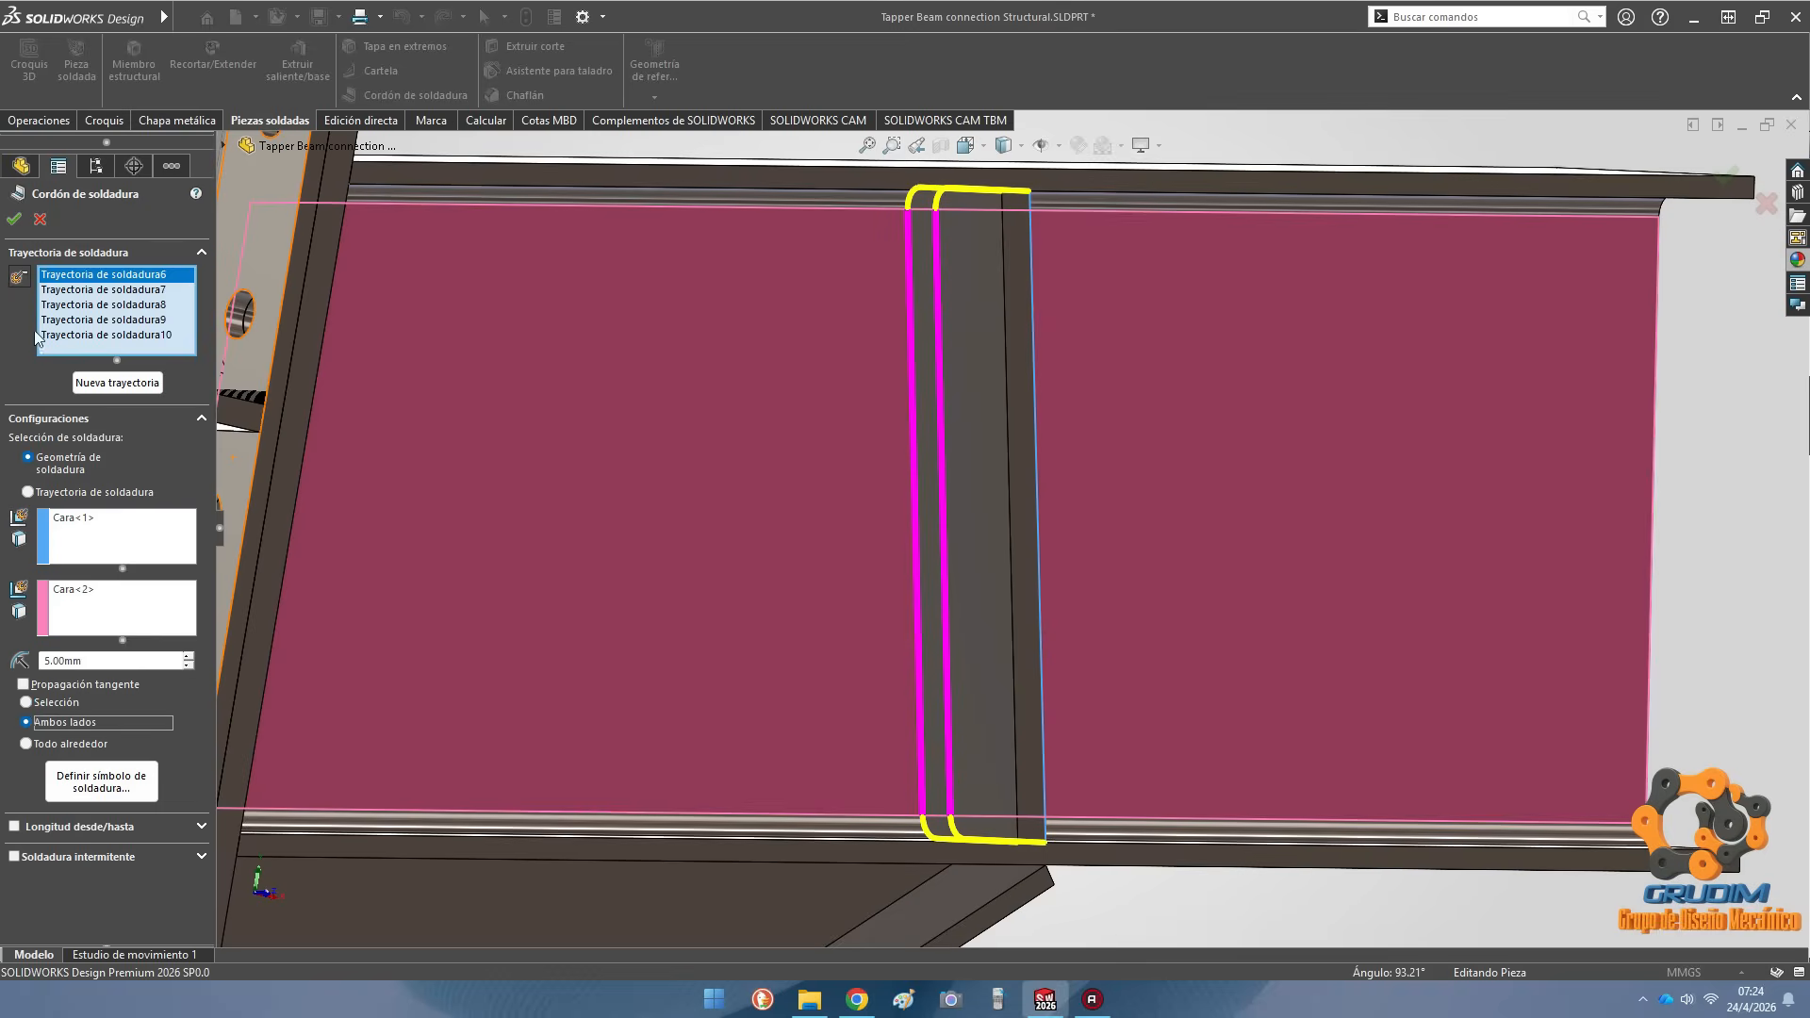
{"action": "left_click", "coordinate": [14, 219]}
Start a new 5 mm weld bead joining the beam web to the end plate on both sides
{"action": "scroll", "coordinate": [909, 618], "scroll_direction": "up", "scroll_amount": 2}
{"action": "middle_click_drag", "start_coordinate": [908, 618], "coordinate": [986, 408]}
{"action": "scroll", "coordinate": [1027, 509], "scroll_direction": "up", "scroll_amount": 2}
{"action": "left_click", "coordinate": [405, 95]}
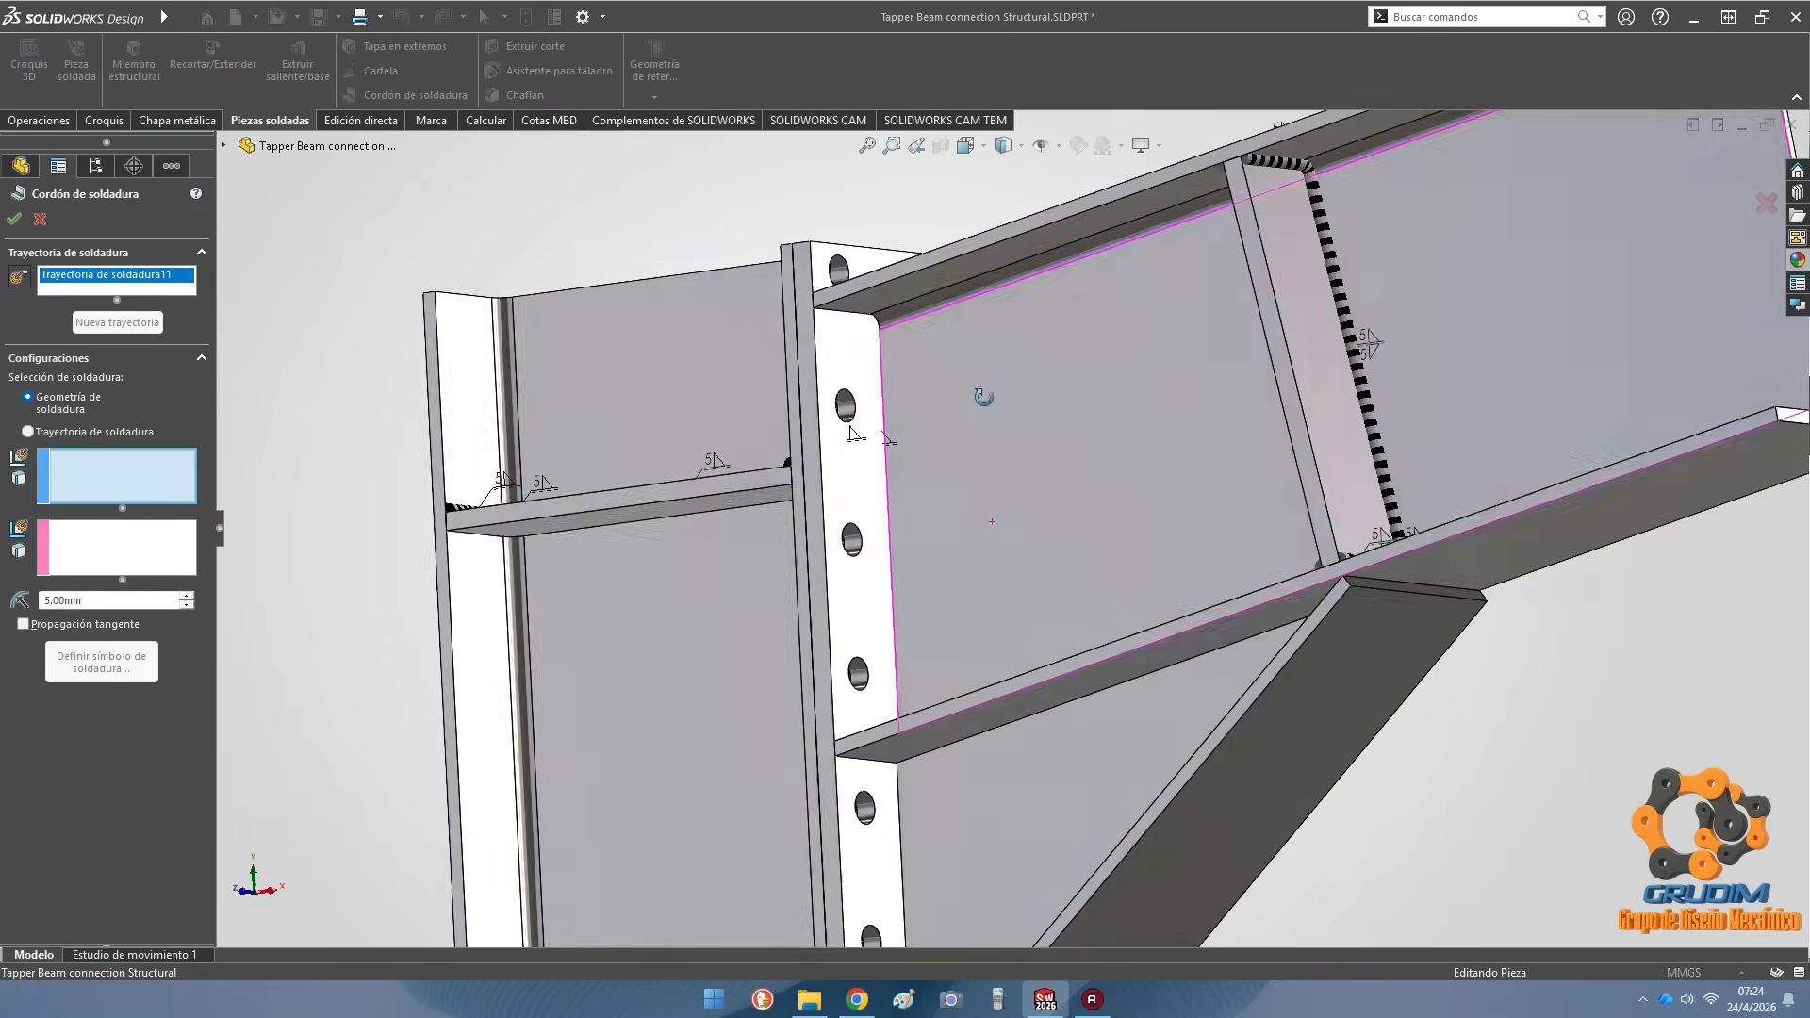
{"action": "scroll", "coordinate": [986, 408], "scroll_direction": "down", "scroll_amount": 5}
{"action": "left_click", "coordinate": [986, 409]}
{"action": "left_click", "coordinate": [119, 542]}
{"action": "left_click", "coordinate": [879, 480]}
Add weld paths joining the end plate to the beam's upper flange underside and upper root fillet
{"action": "left_click", "coordinate": [117, 323]}
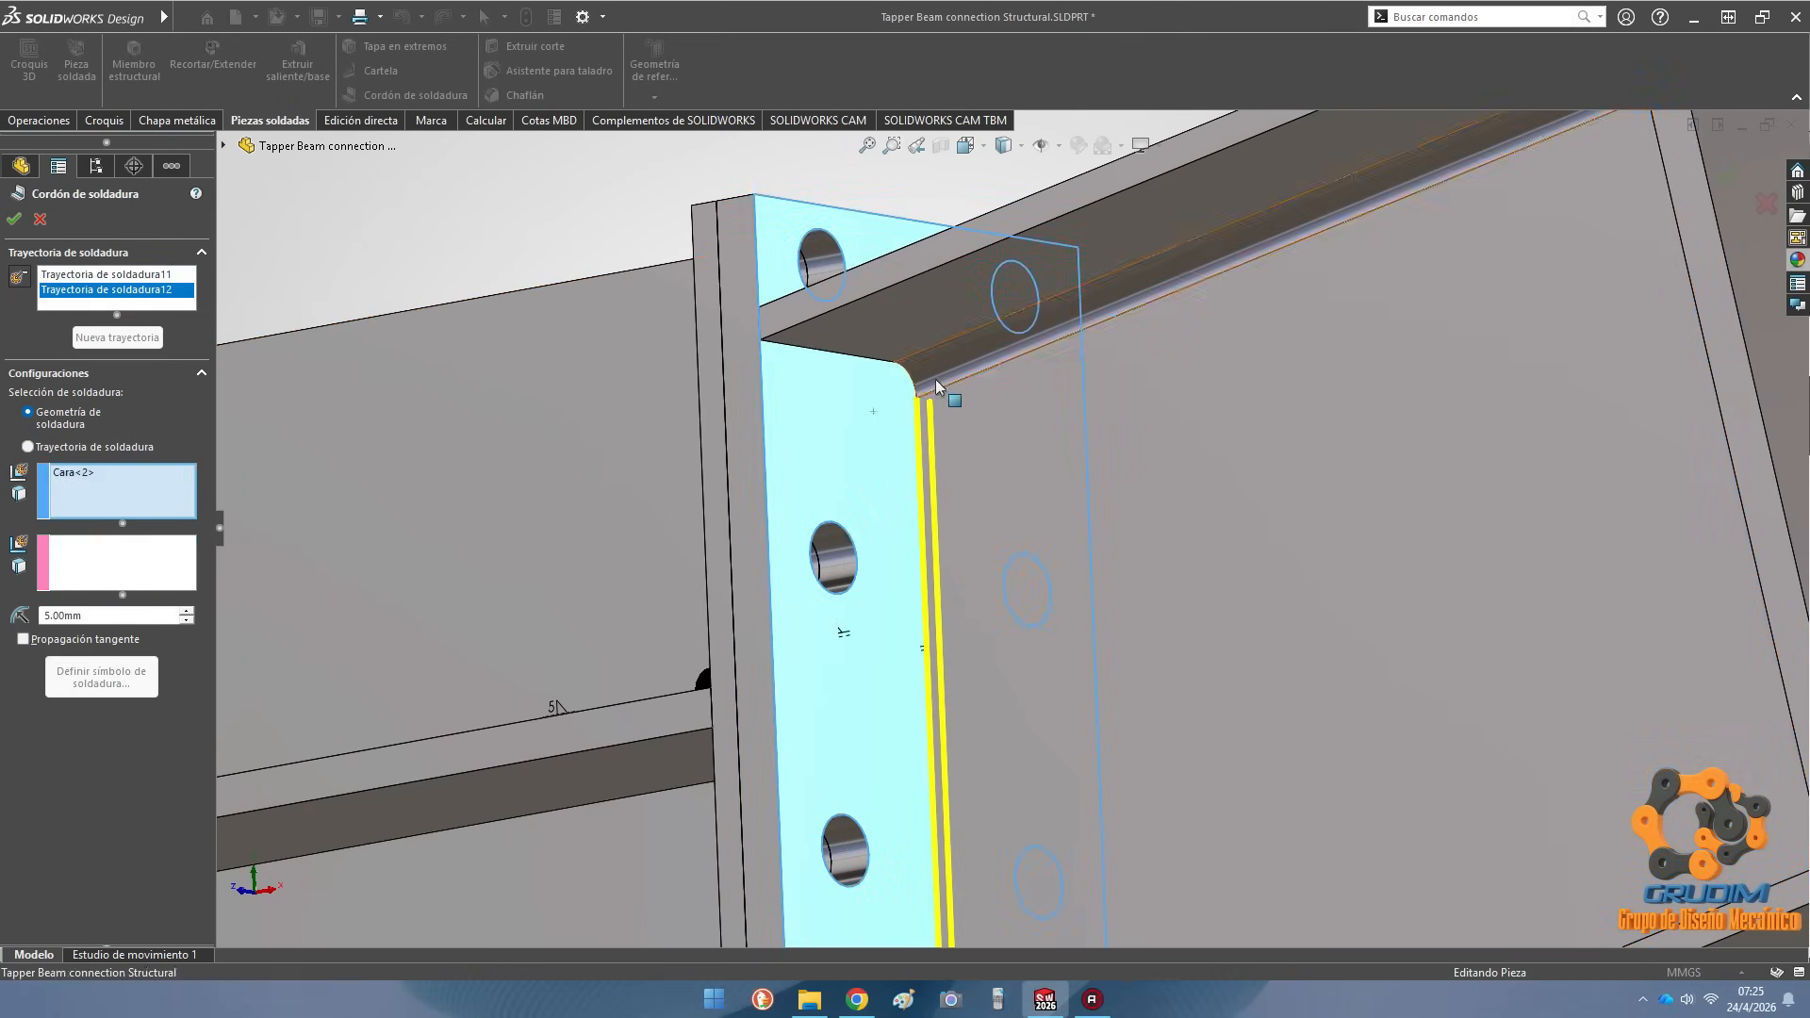
{"action": "scroll", "coordinate": [747, 546], "scroll_direction": "down", "scroll_amount": 3}
{"action": "left_click", "coordinate": [876, 360]}
{"action": "left_click", "coordinate": [117, 337]}
{"action": "left_click", "coordinate": [975, 421]}
{"action": "left_click", "coordinate": [145, 593]}
{"action": "left_click", "coordinate": [862, 472]}
{"action": "left_click", "coordinate": [52, 672]}
Add a weld path joining the end plate to the beam's lower root fillet
{"action": "scroll", "coordinate": [962, 651], "scroll_direction": "up", "scroll_amount": 5}
{"action": "middle_click_drag", "start_coordinate": [961, 650], "coordinate": [995, 756]}
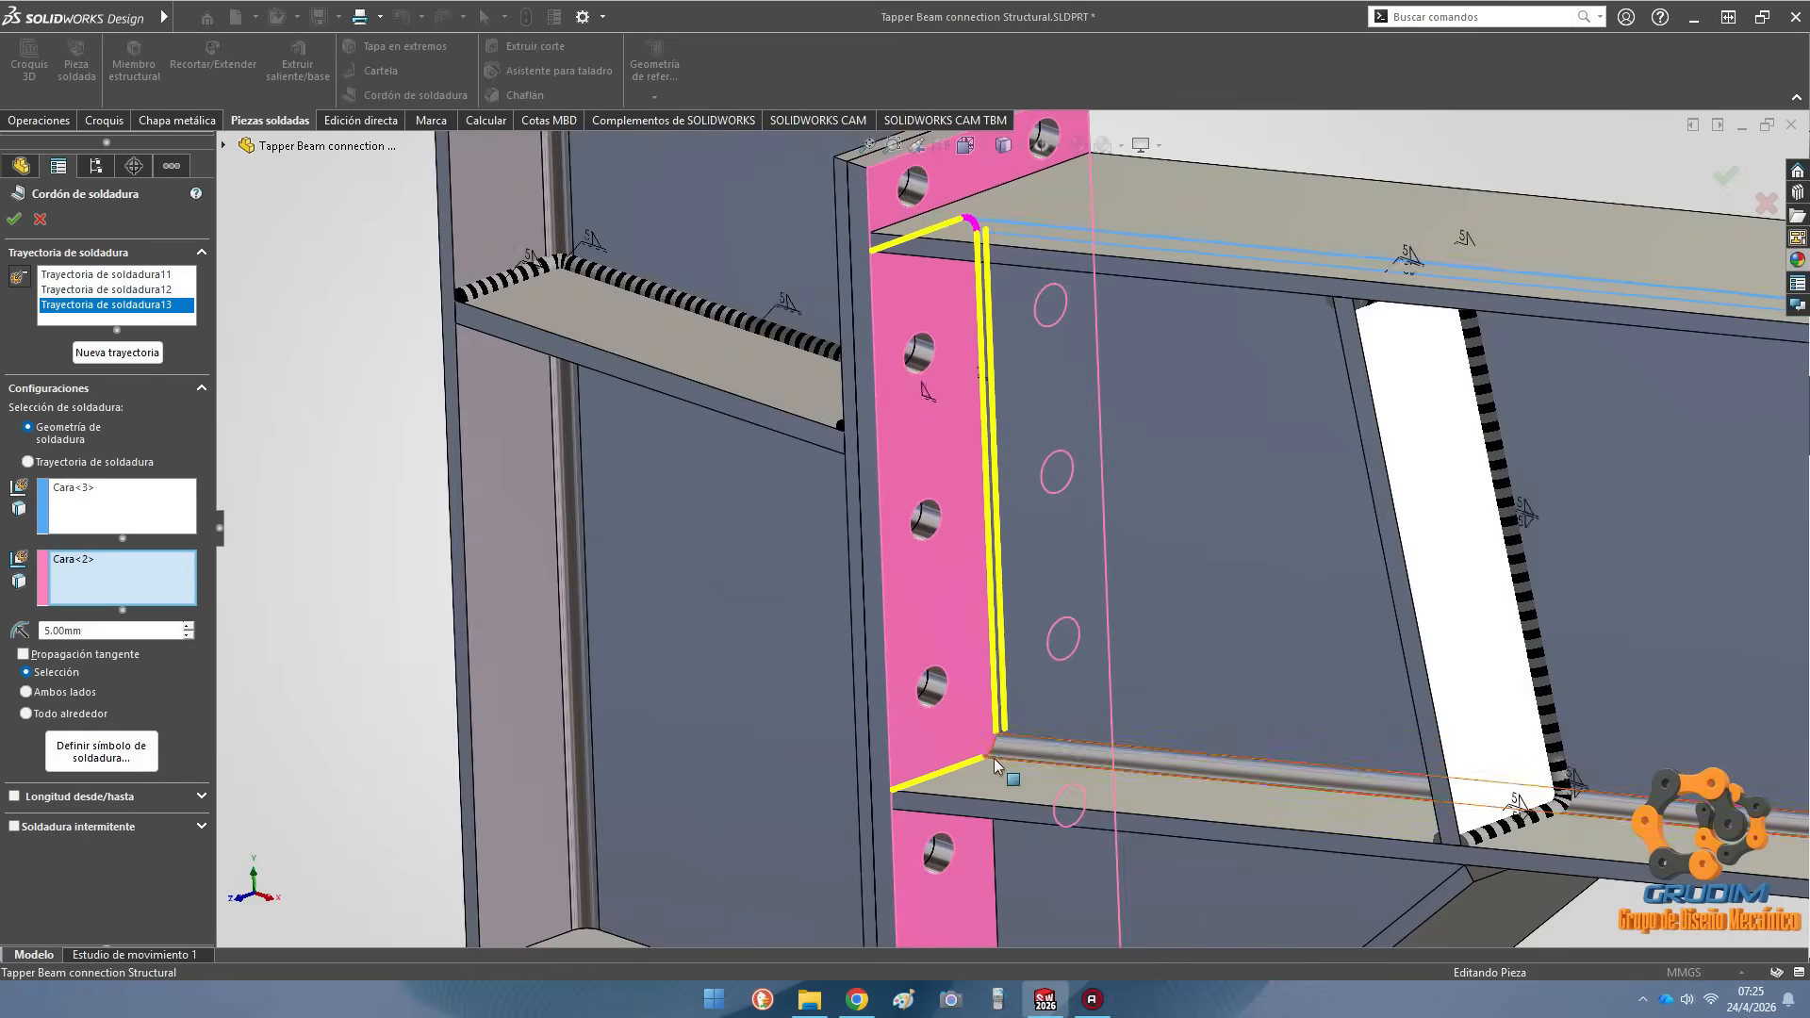
{"action": "scroll", "coordinate": [980, 311], "scroll_direction": "down", "scroll_amount": 3}
{"action": "left_click", "coordinate": [117, 353]}
{"action": "left_click", "coordinate": [876, 603]}
{"action": "left_click", "coordinate": [984, 721]}
{"action": "left_click", "coordinate": [117, 368]}
Add weld paths joining the end plate to the root fillets and flanges on the opposite side of the beam web
{"action": "middle_click_drag", "start_coordinate": [895, 660], "coordinate": [1203, 650]}
{"action": "left_click", "coordinate": [1098, 584]}
{"action": "left_click", "coordinate": [971, 560]}
{"action": "left_click", "coordinate": [121, 382]}
{"action": "scroll", "coordinate": [989, 566], "scroll_direction": "up", "scroll_amount": 5}
{"action": "left_click", "coordinate": [117, 398]}
{"action": "left_click", "coordinate": [117, 413]}
{"action": "left_click", "coordinate": [1041, 243]}
{"action": "left_click", "coordinate": [117, 428]}
{"action": "left_click", "coordinate": [962, 448]}
{"action": "middle_click_drag", "start_coordinate": [970, 458], "coordinate": [980, 264]}
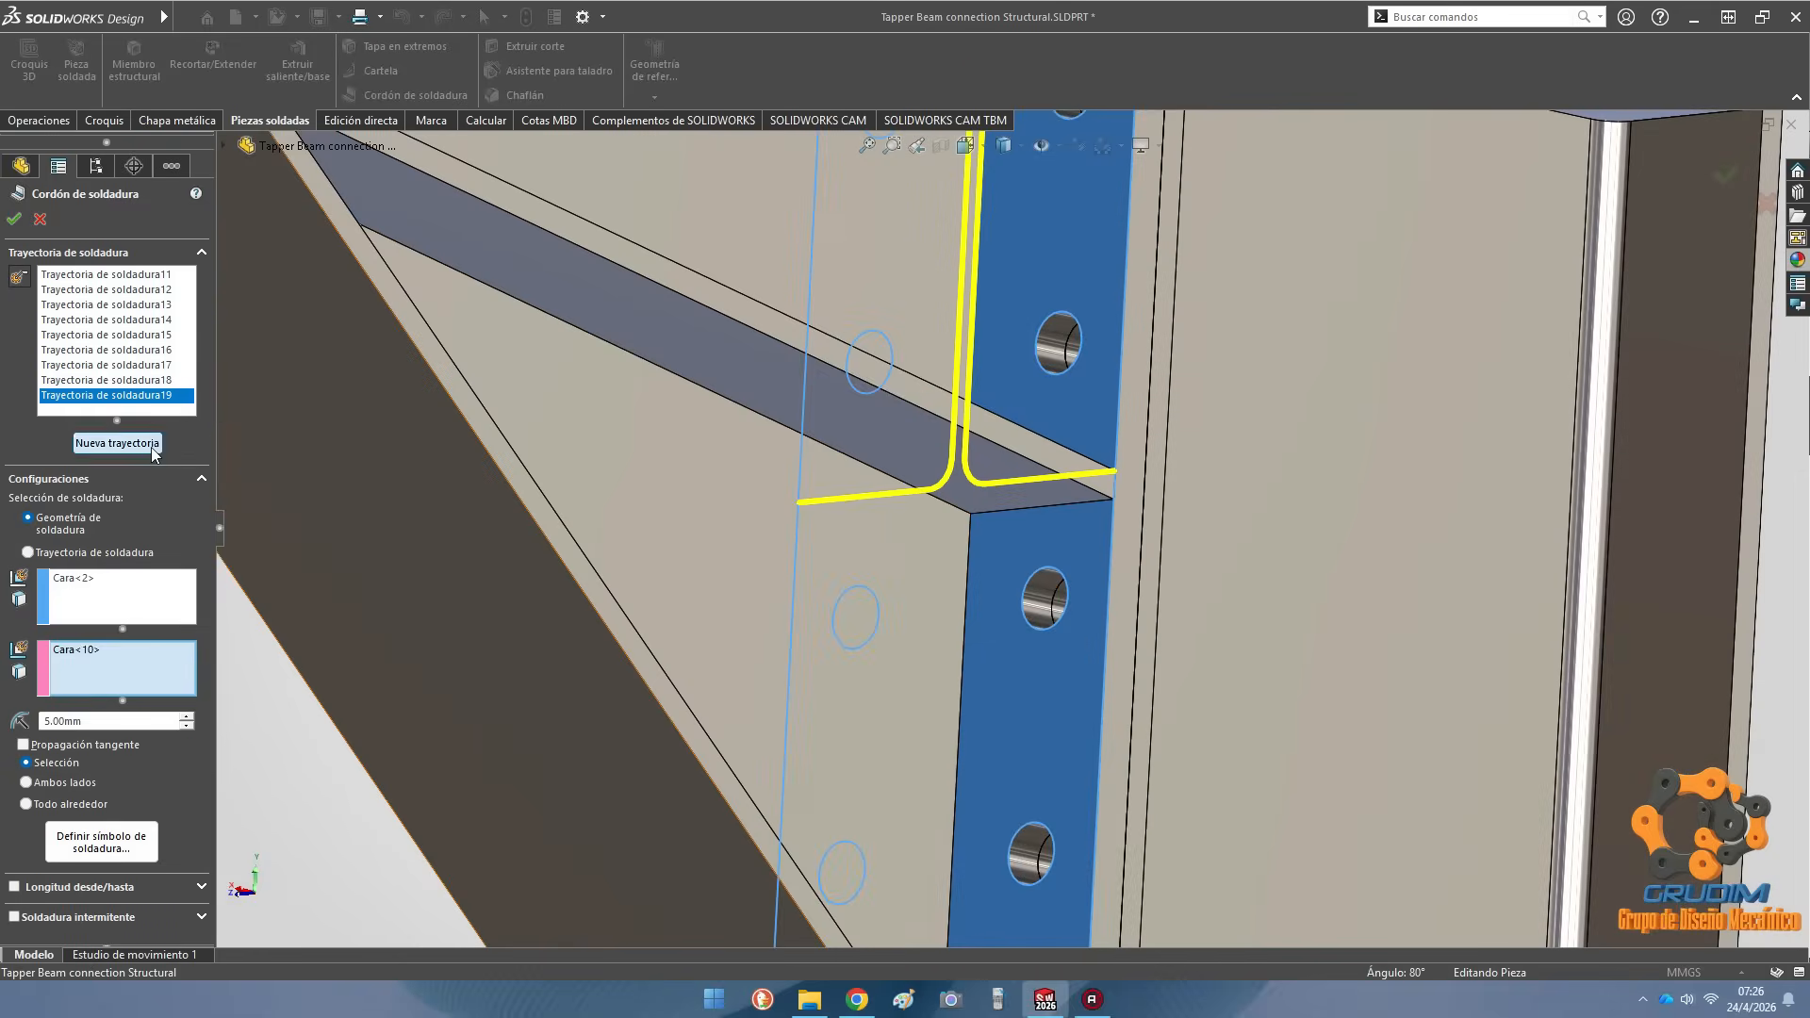
Add weld paths around the haunch web and between the beam's lower flange underside and the end plate
{"action": "left_click", "coordinate": [151, 447]}
{"action": "scroll", "coordinate": [962, 528], "scroll_direction": "up", "scroll_amount": 5}
{"action": "left_click", "coordinate": [727, 426]}
{"action": "left_click", "coordinate": [974, 601]}
{"action": "left_click", "coordinate": [121, 457]}
{"action": "middle_click_drag", "start_coordinate": [975, 601], "coordinate": [1018, 472]}
{"action": "left_click", "coordinate": [1018, 452]}
{"action": "left_click", "coordinate": [1019, 540]}
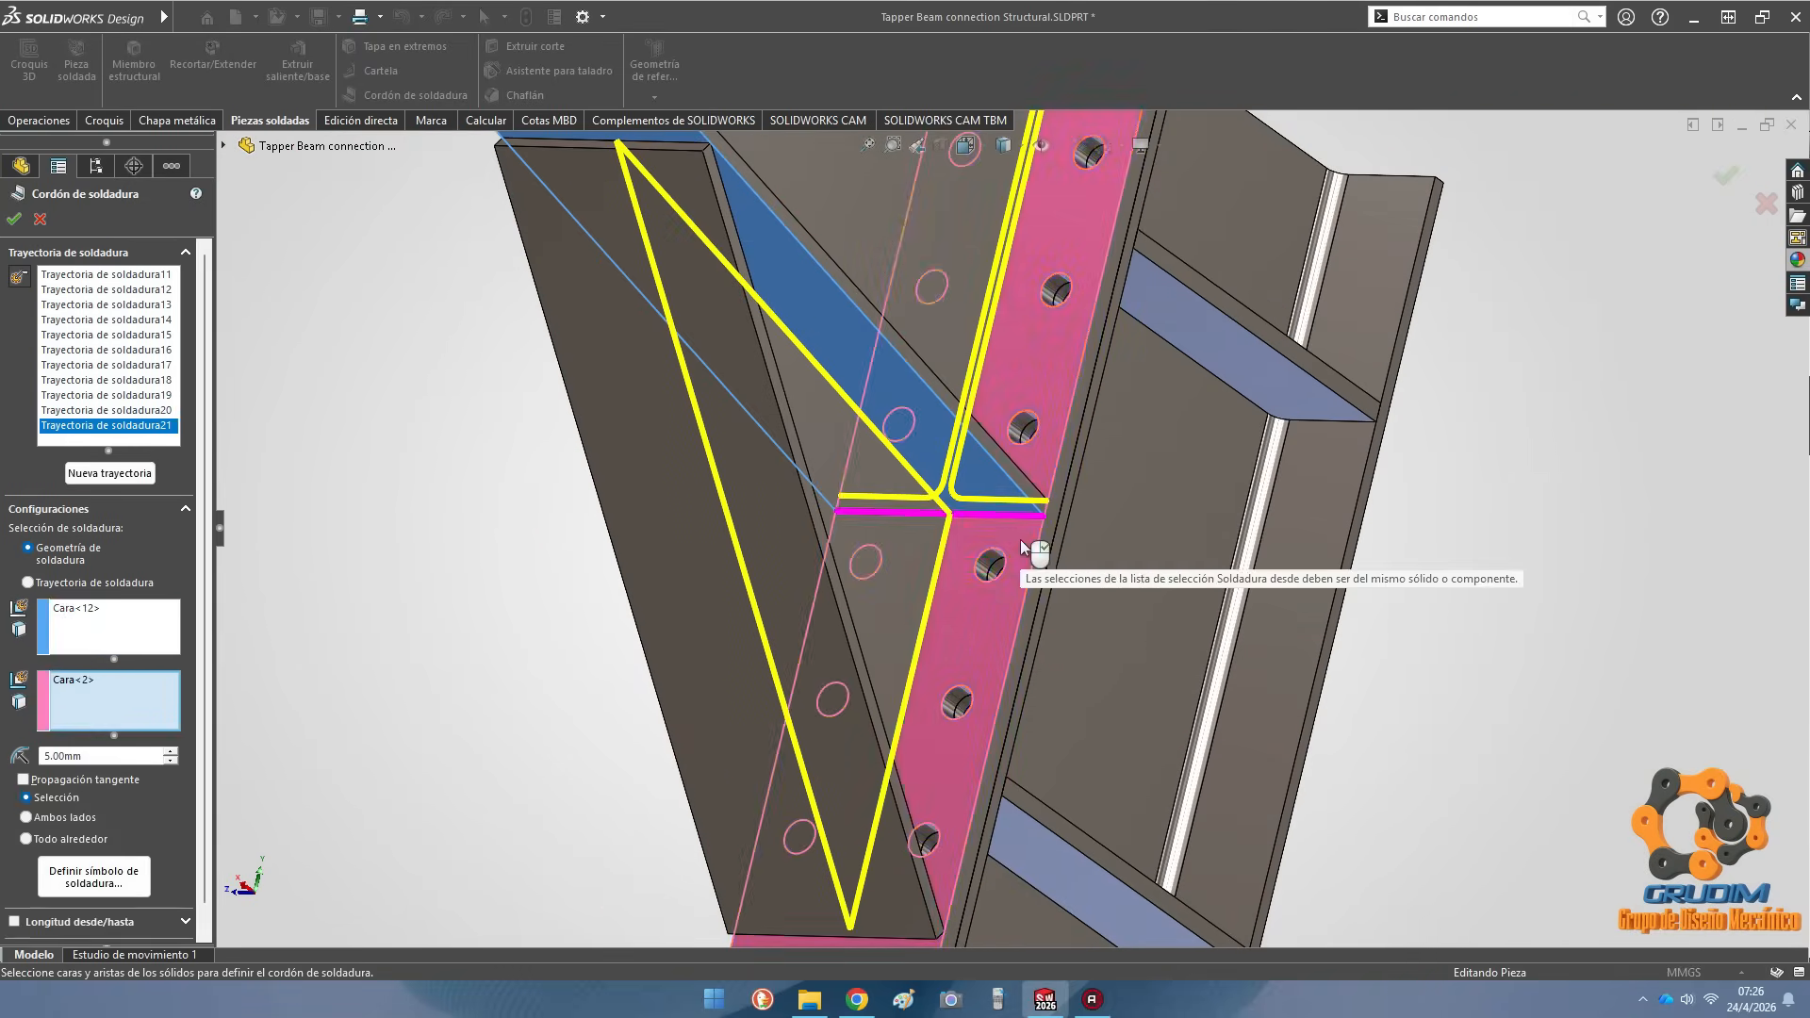
Add a weld path joining the haunch flange plate to the end plate and accept the weld beads
{"action": "left_click", "coordinate": [110, 474]}
{"action": "middle_click_drag", "start_coordinate": [1020, 539], "coordinate": [999, 715]}
{"action": "left_click", "coordinate": [998, 716]}
{"action": "scroll", "coordinate": [1014, 528], "scroll_direction": "up", "scroll_amount": 5}
{"action": "middle_click_drag", "start_coordinate": [1037, 500], "coordinate": [905, 471]}
{"action": "right_click", "coordinate": [981, 258]}
Add another 5 mm weld bead joining the other face of the haunch flange plate to the end plate
{"action": "left_click", "coordinate": [443, 97]}
{"action": "left_click", "coordinate": [1018, 414]}
{"action": "left_click", "coordinate": [952, 179]}
{"action": "left_click", "coordinate": [57, 642]}
{"action": "left_click", "coordinate": [773, 528]}
{"action": "left_click", "coordinate": [1169, 603]}
{"action": "middle_click_drag", "start_coordinate": [1037, 527], "coordinate": [1143, 463]}
{"action": "left_click", "coordinate": [14, 219]}
Add 5 mm weld beads joining both faces of the haunch flange plate to the underside of the beam's lower flange
{"action": "left_click", "coordinate": [415, 95]}
{"action": "left_click", "coordinate": [1131, 377]}
{"action": "left_click", "coordinate": [122, 548]}
{"action": "left_click", "coordinate": [1014, 405]}
{"action": "left_click", "coordinate": [14, 218]}
{"action": "left_click", "coordinate": [415, 95]}
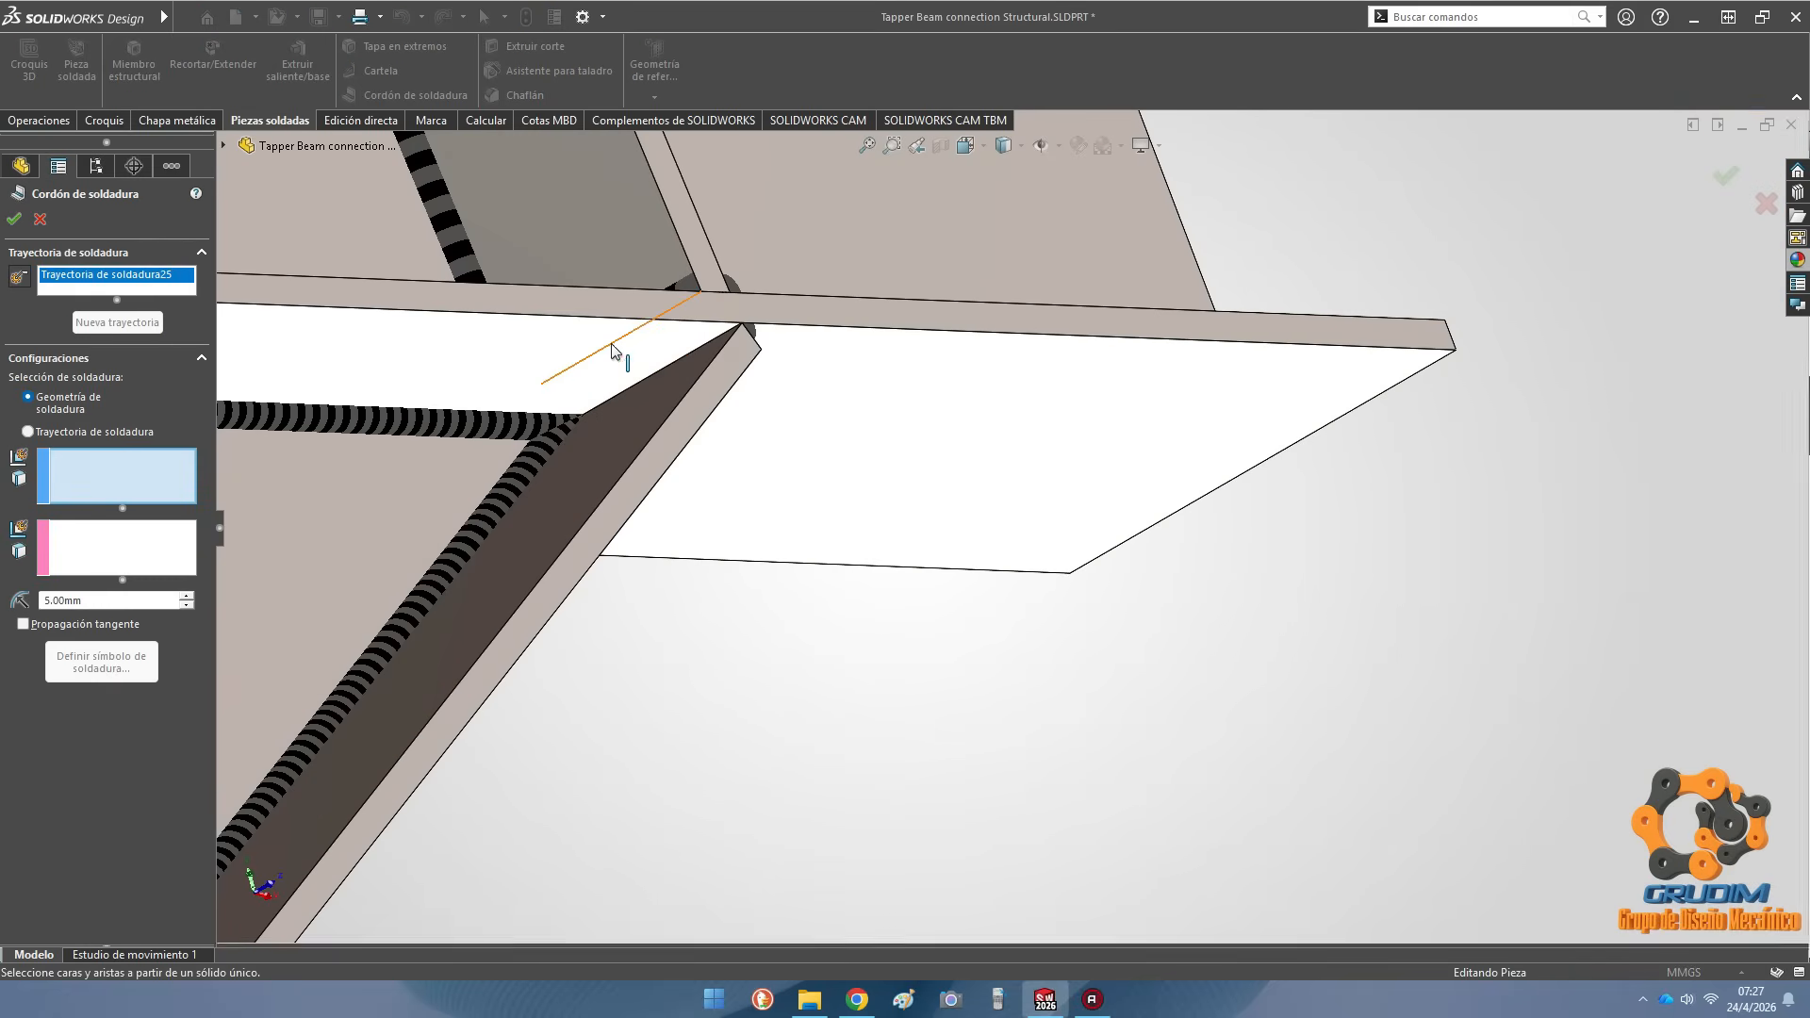
{"action": "left_click", "coordinate": [611, 347]}
{"action": "left_click", "coordinate": [122, 548]}
{"action": "left_click", "coordinate": [583, 472]}
{"action": "left_click", "coordinate": [14, 218]}
Add 5 mm weld beads joining the lower column stiffener's upper face to the column web, root fillets and flanges
{"action": "middle_click_drag", "start_coordinate": [641, 462], "coordinate": [943, 528]}
{"action": "scroll", "coordinate": [675, 408], "scroll_direction": "up", "scroll_amount": 5}
{"action": "left_click", "coordinate": [415, 96]}
{"action": "left_click", "coordinate": [876, 490]}
{"action": "left_click", "coordinate": [122, 548]}
{"action": "left_click", "coordinate": [908, 576]}
{"action": "left_click", "coordinate": [99, 531]}
{"action": "left_click", "coordinate": [811, 613]}
{"action": "left_click", "coordinate": [122, 548]}
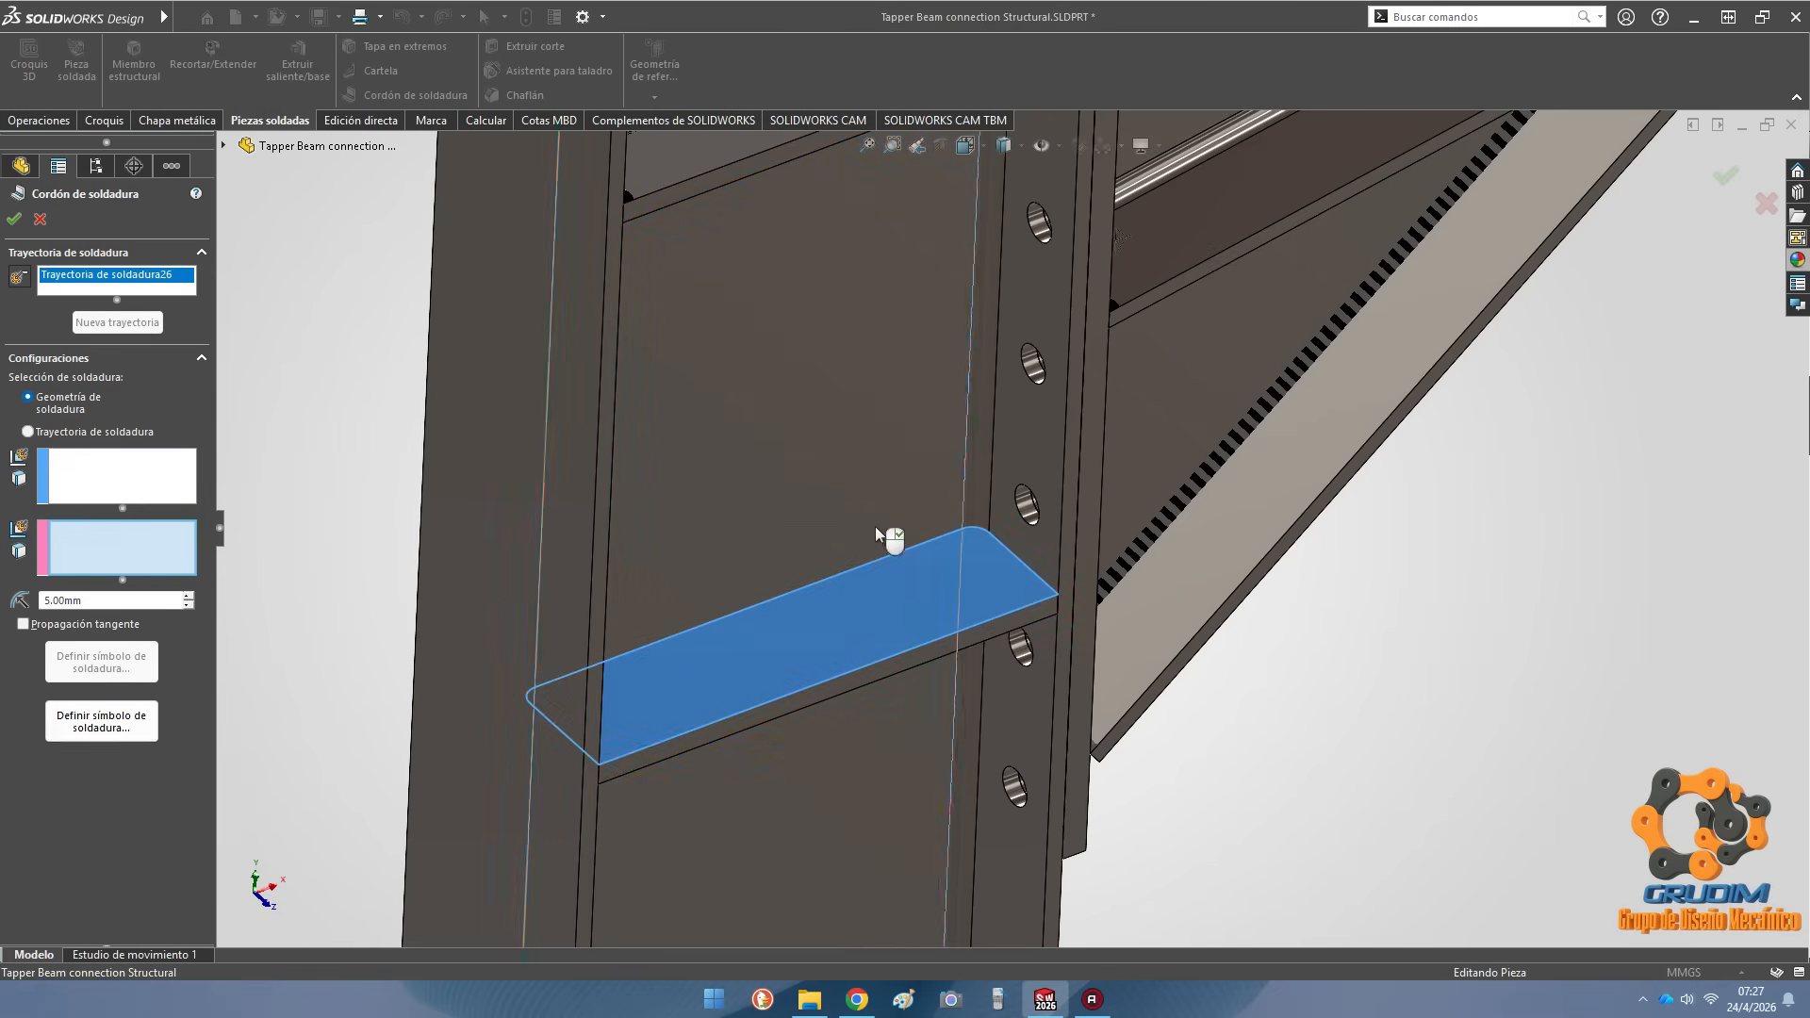
{"action": "left_click", "coordinate": [789, 534]}
{"action": "left_click", "coordinate": [980, 443]}
{"action": "left_click", "coordinate": [1012, 452]}
{"action": "middle_click_drag", "start_coordinate": [849, 471], "coordinate": [603, 499]}
{"action": "left_click", "coordinate": [511, 536]}
{"action": "middle_click_drag", "start_coordinate": [716, 528], "coordinate": [622, 537]}
{"action": "scroll", "coordinate": [528, 594], "scroll_direction": "down", "scroll_amount": 2}
{"action": "left_click", "coordinate": [15, 218]}
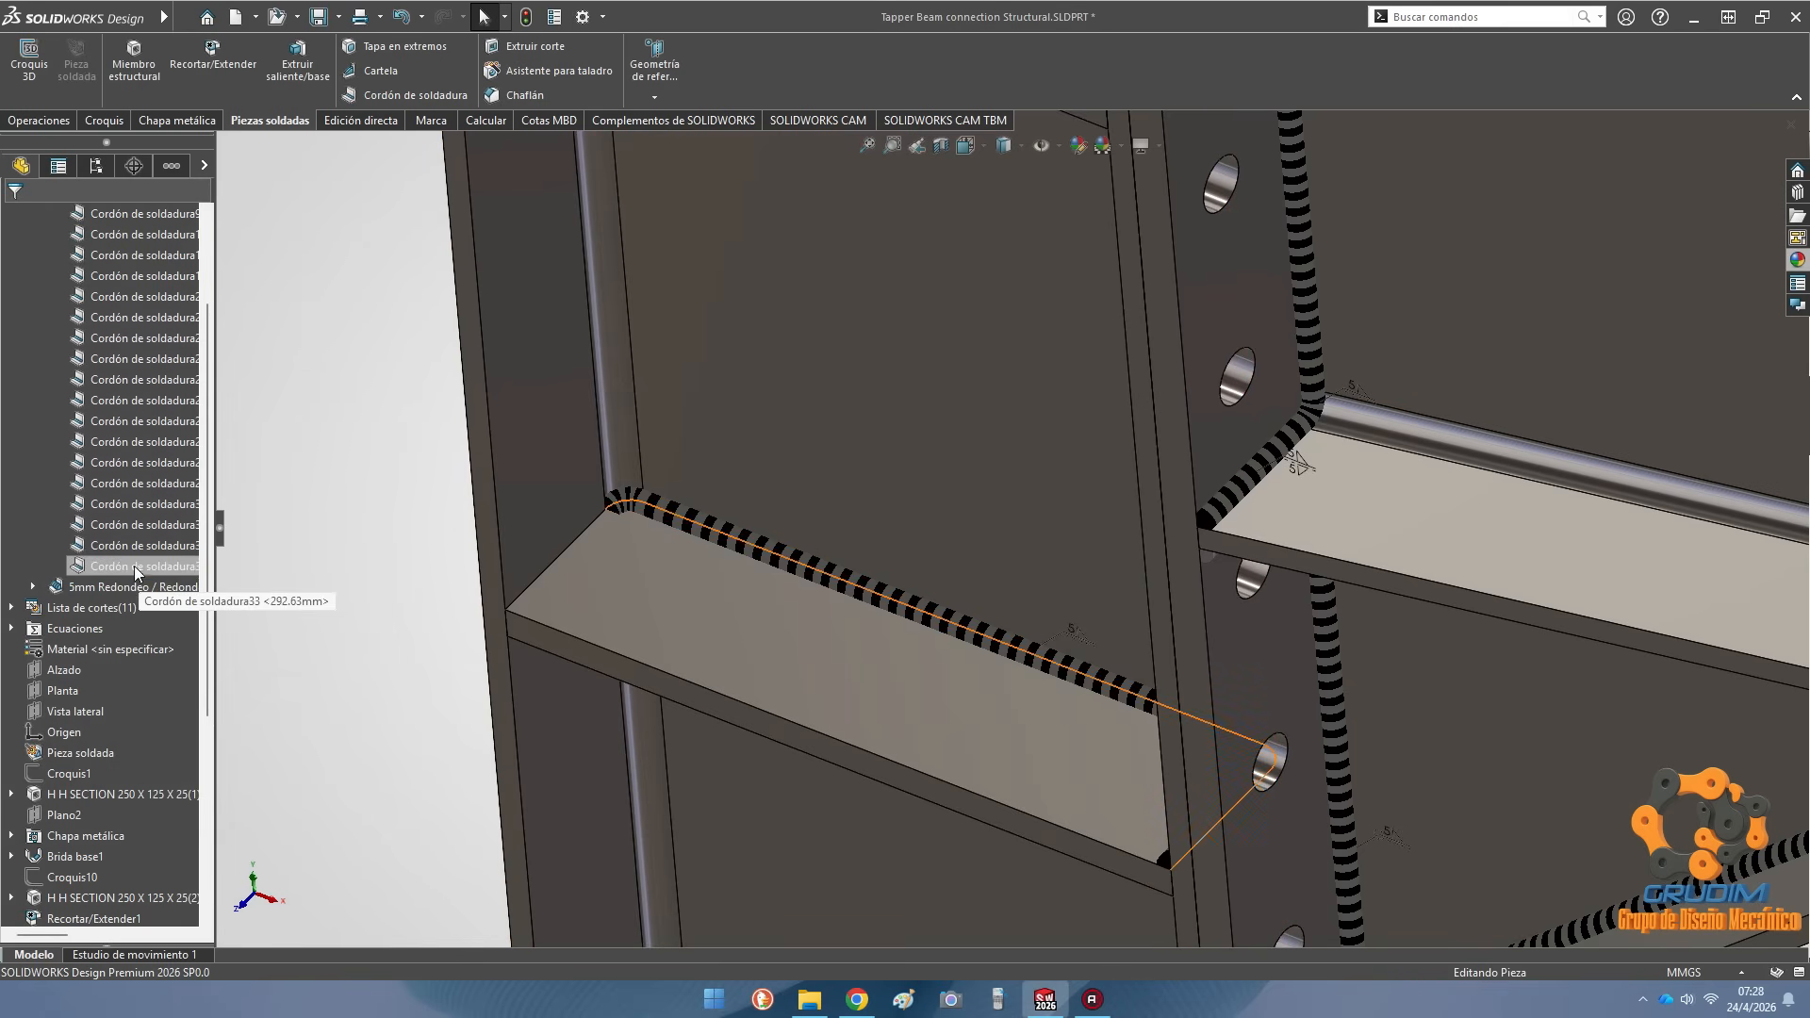
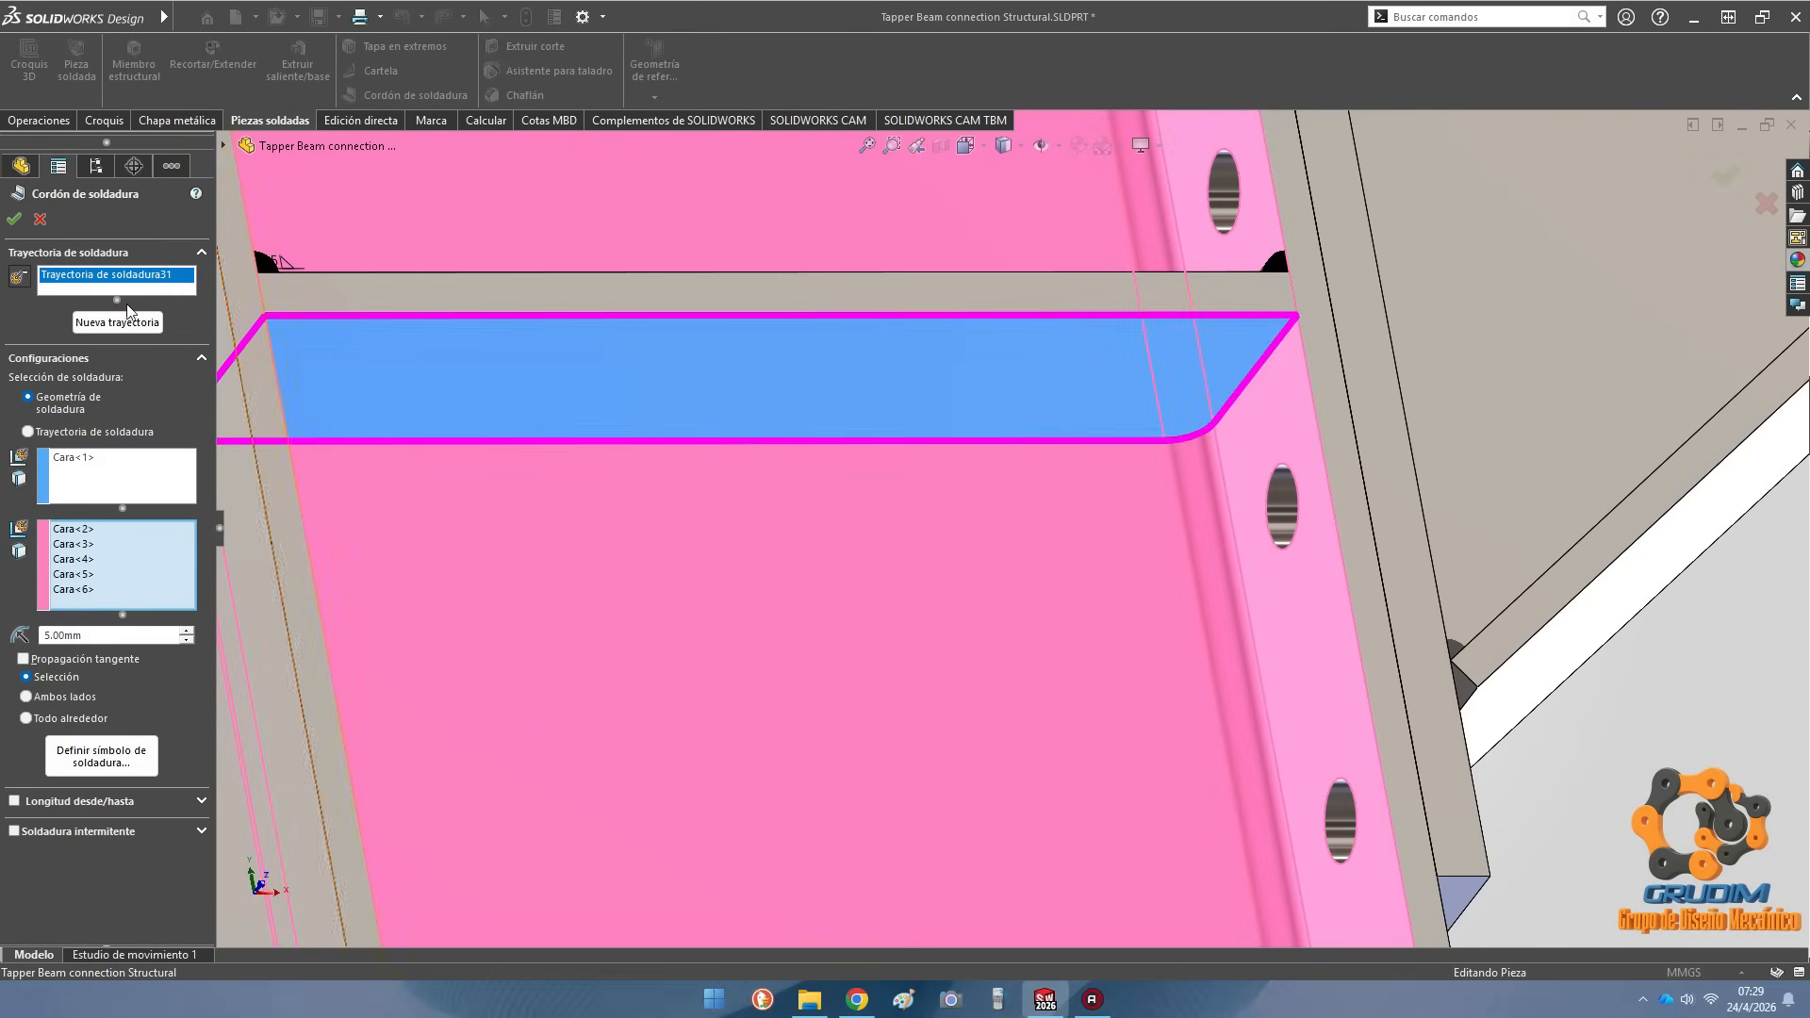
Add a weld path joining the lower column stiffener's underside to the column flange and accept the weld beads
{"action": "left_click", "coordinate": [127, 317]}
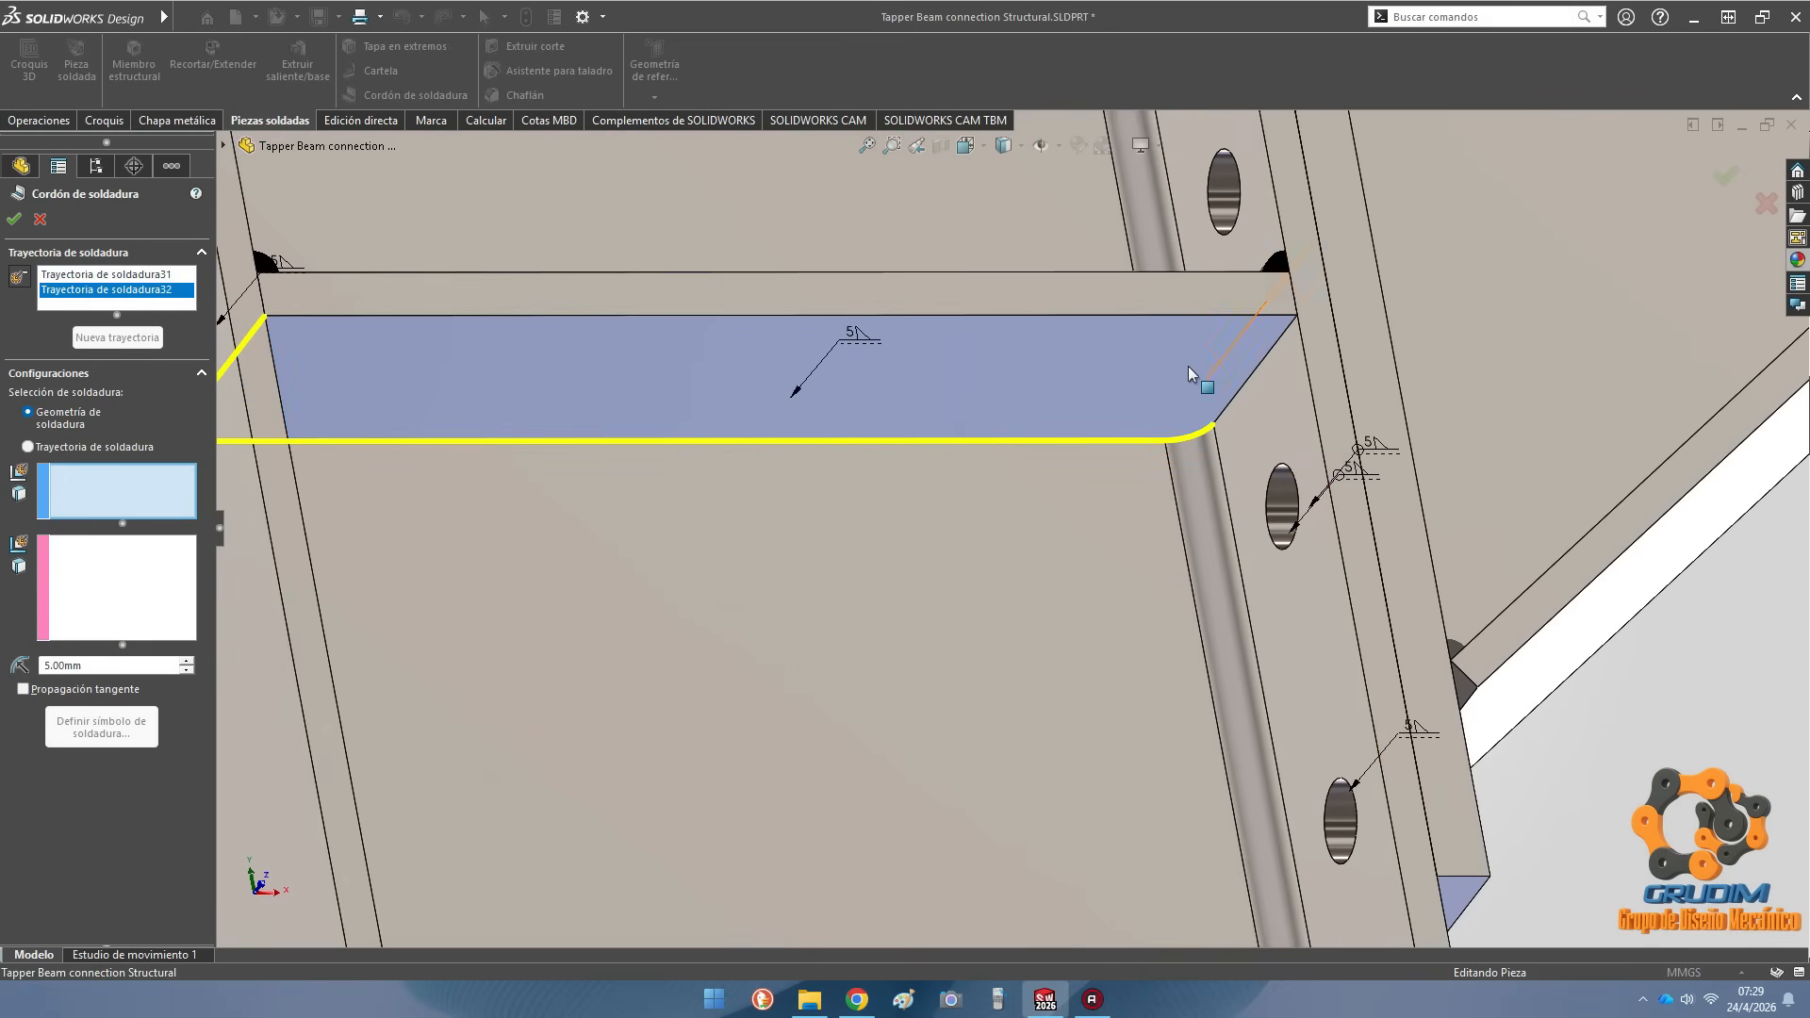
{"action": "left_click", "coordinate": [1213, 378]}
{"action": "left_click", "coordinate": [1295, 412]}
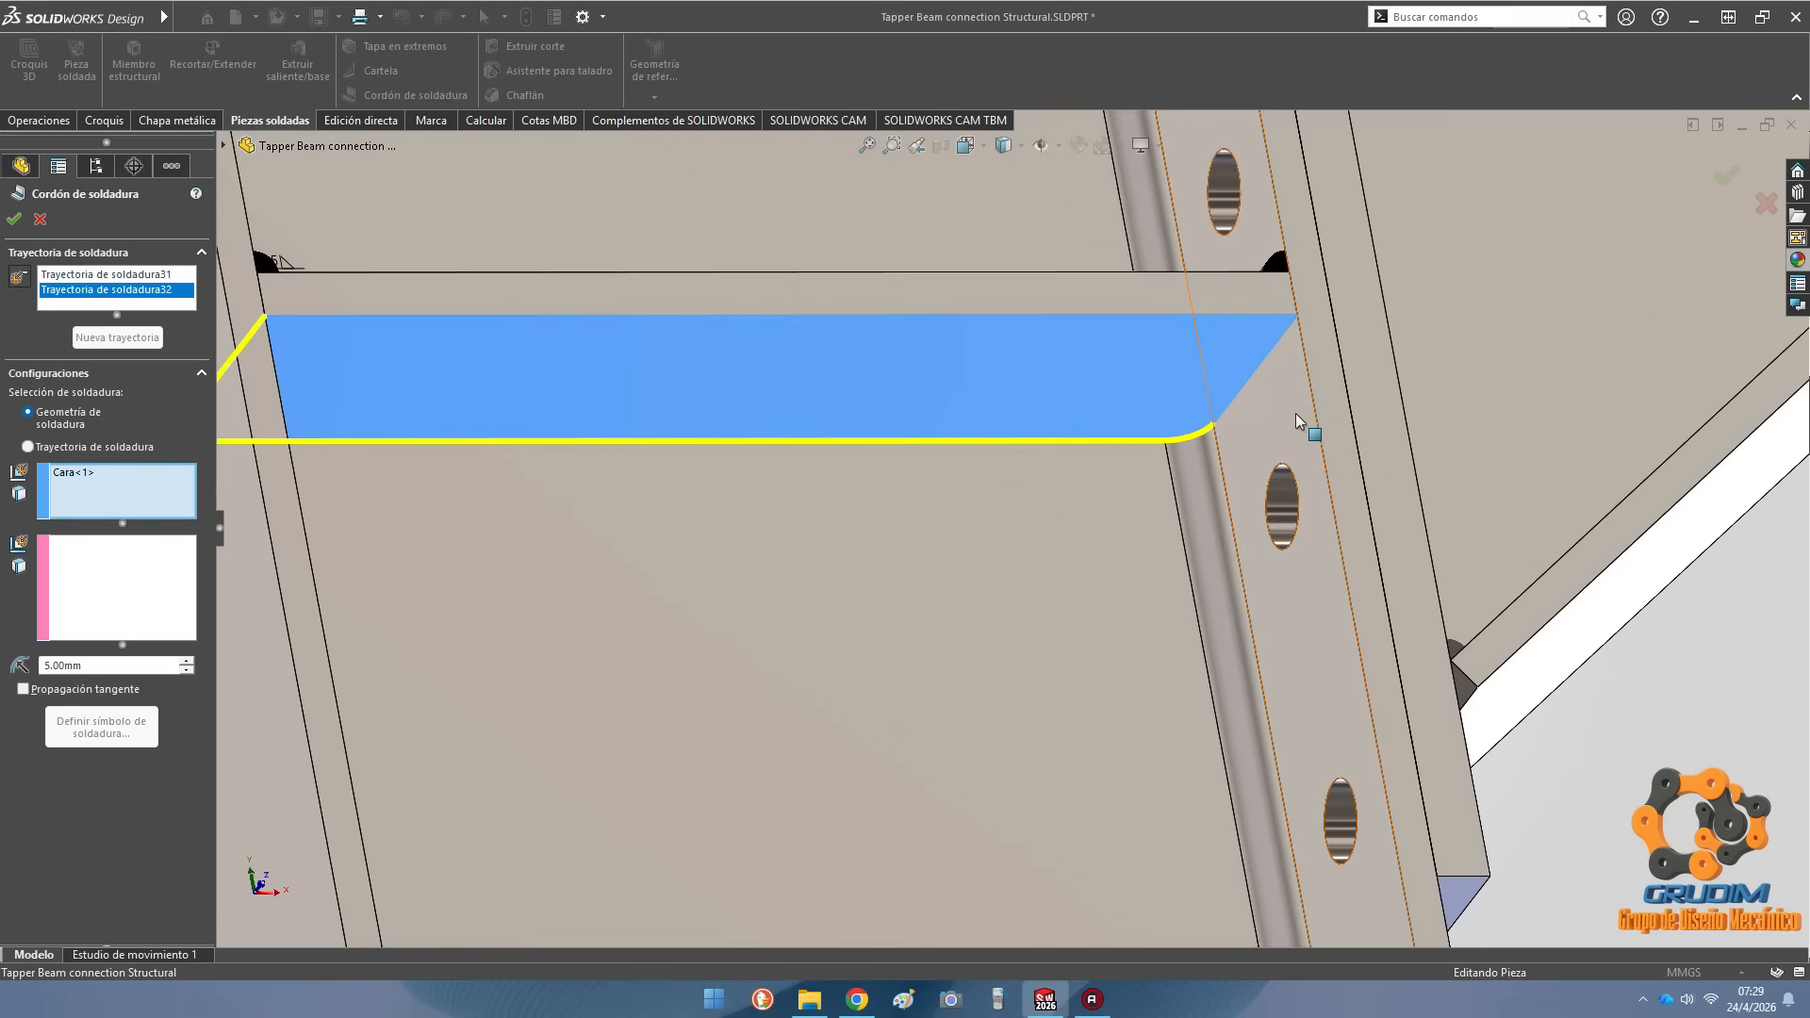
{"action": "left_click", "coordinate": [14, 220]}
{"action": "scroll", "coordinate": [1135, 313], "scroll_direction": "up", "scroll_amount": 8}
{"action": "scroll", "coordinate": [1139, 404], "scroll_direction": "up", "scroll_amount": 3}
{"action": "scroll", "coordinate": [1048, 392], "scroll_direction": "down", "scroll_amount": 4}
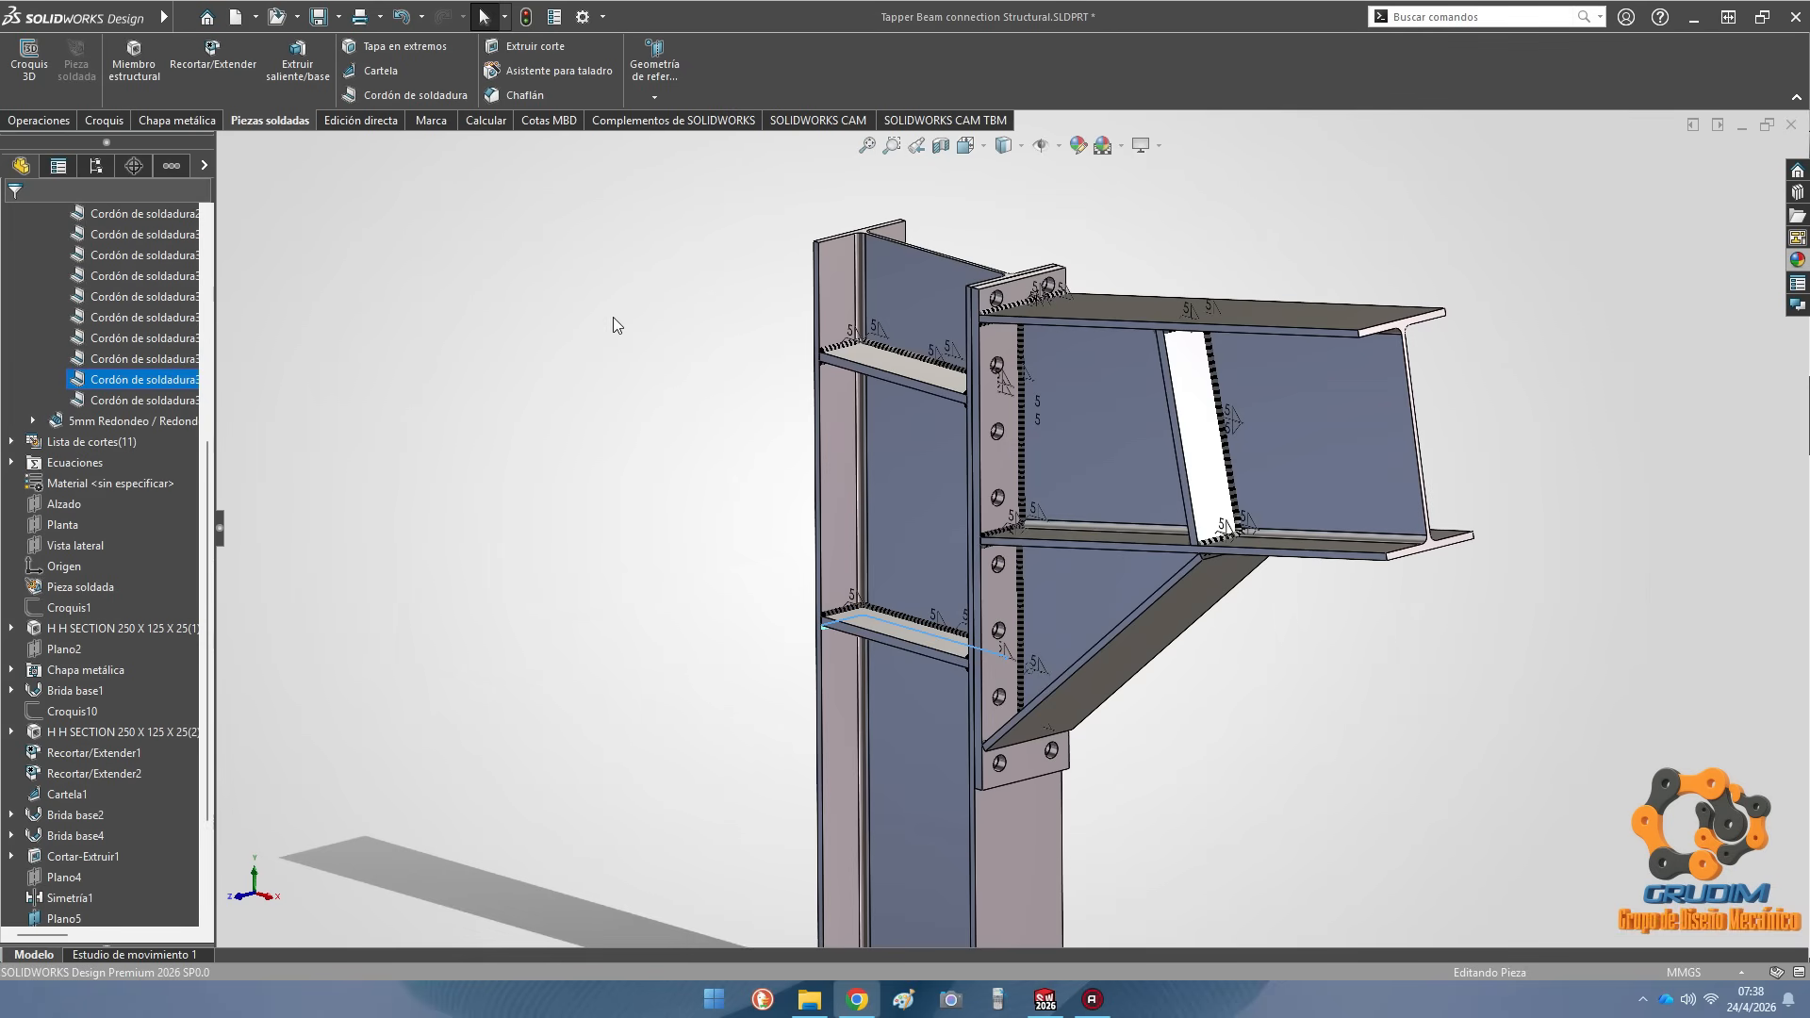
Create an assembly from the part and insert the Tapper Beam connection part as its fixed first component
{"action": "left_click", "coordinate": [193, 16]}
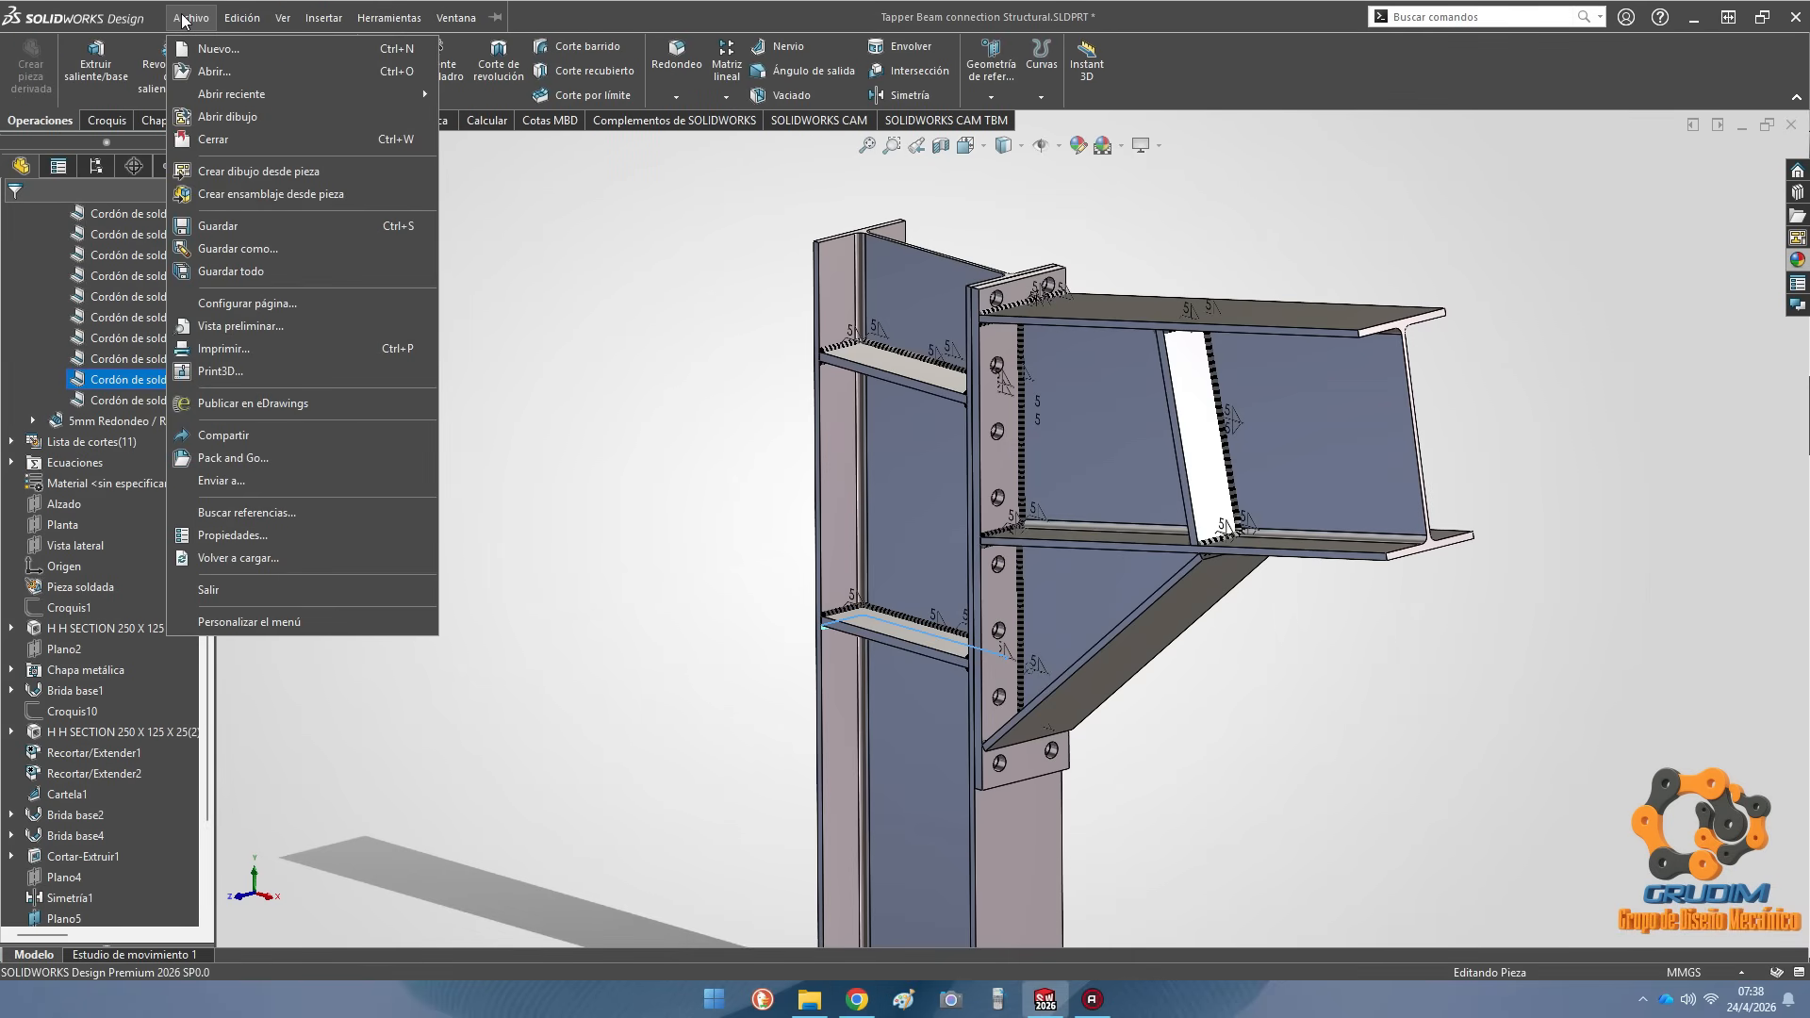
{"action": "left_click", "coordinate": [242, 196]}
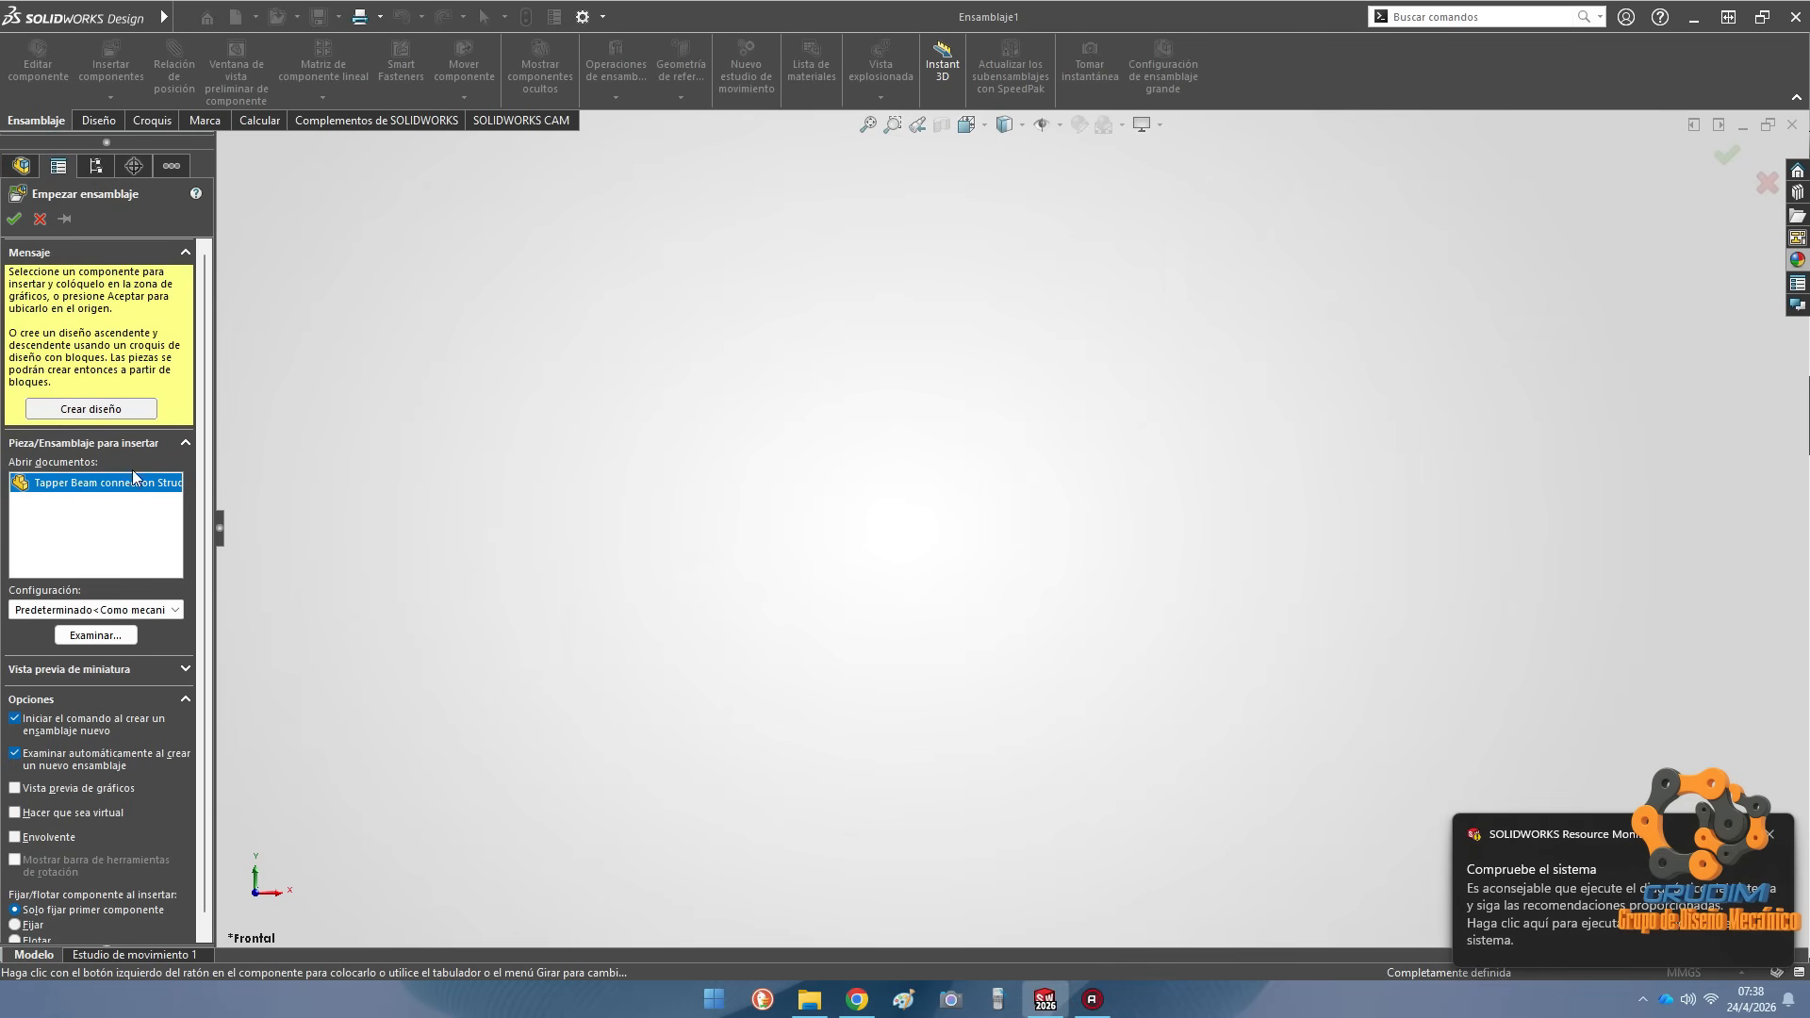
{"action": "left_click", "coordinate": [162, 483]}
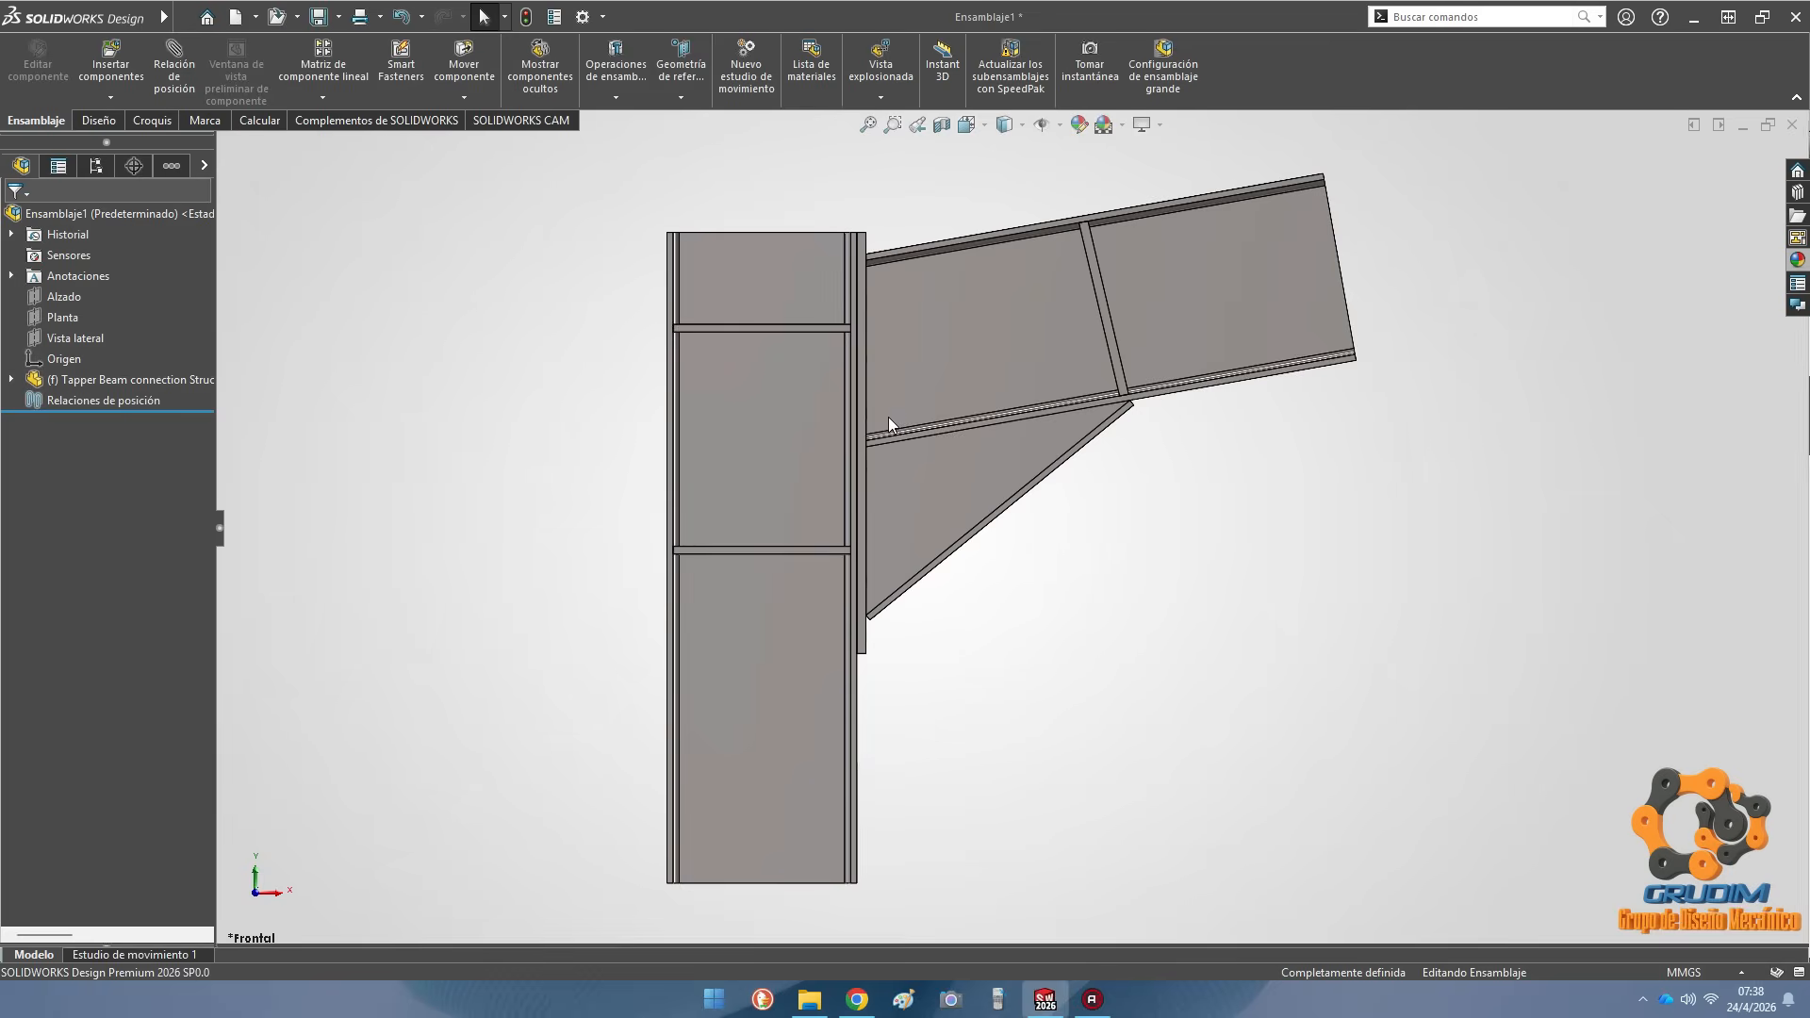
{"action": "scroll", "coordinate": [888, 416], "scroll_direction": "up", "scroll_amount": 3}
{"action": "scroll", "coordinate": [888, 417], "scroll_direction": "down", "scroll_amount": 7}
{"action": "middle_click_drag", "start_coordinate": [969, 367], "coordinate": [1033, 535]}
{"action": "scroll", "coordinate": [1071, 446], "scroll_direction": "up", "scroll_amount": 4}
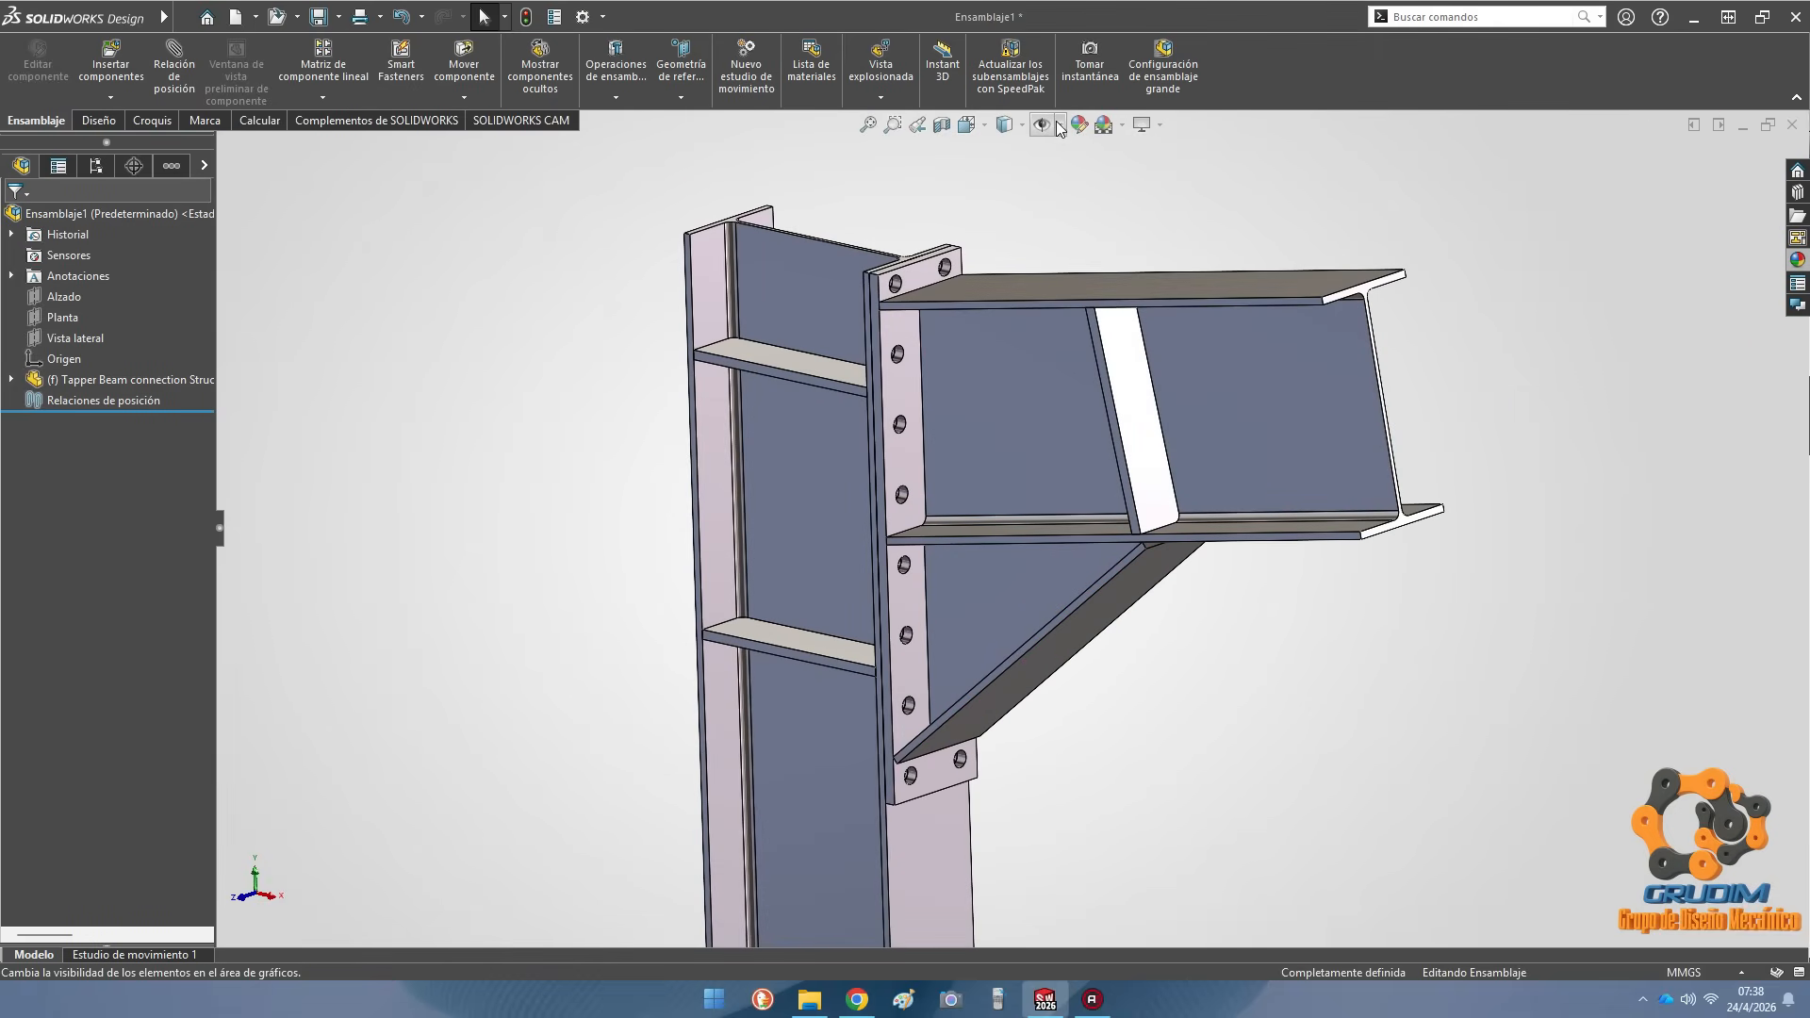
{"action": "left_click", "coordinate": [1061, 125]}
{"action": "left_click", "coordinate": [984, 217]}
{"action": "middle_click_drag", "start_coordinate": [984, 216], "coordinate": [1009, 628]}
{"action": "scroll", "coordinate": [993, 568], "scroll_direction": "up", "scroll_amount": 2}
{"action": "scroll", "coordinate": [1026, 660], "scroll_direction": "down", "scroll_amount": 1}
{"action": "scroll", "coordinate": [1026, 660], "scroll_direction": "down", "scroll_amount": 1}
{"action": "scroll", "coordinate": [1010, 629], "scroll_direction": "up", "scroll_amount": 4}
{"action": "scroll", "coordinate": [1009, 629], "scroll_direction": "down", "scroll_amount": 1}
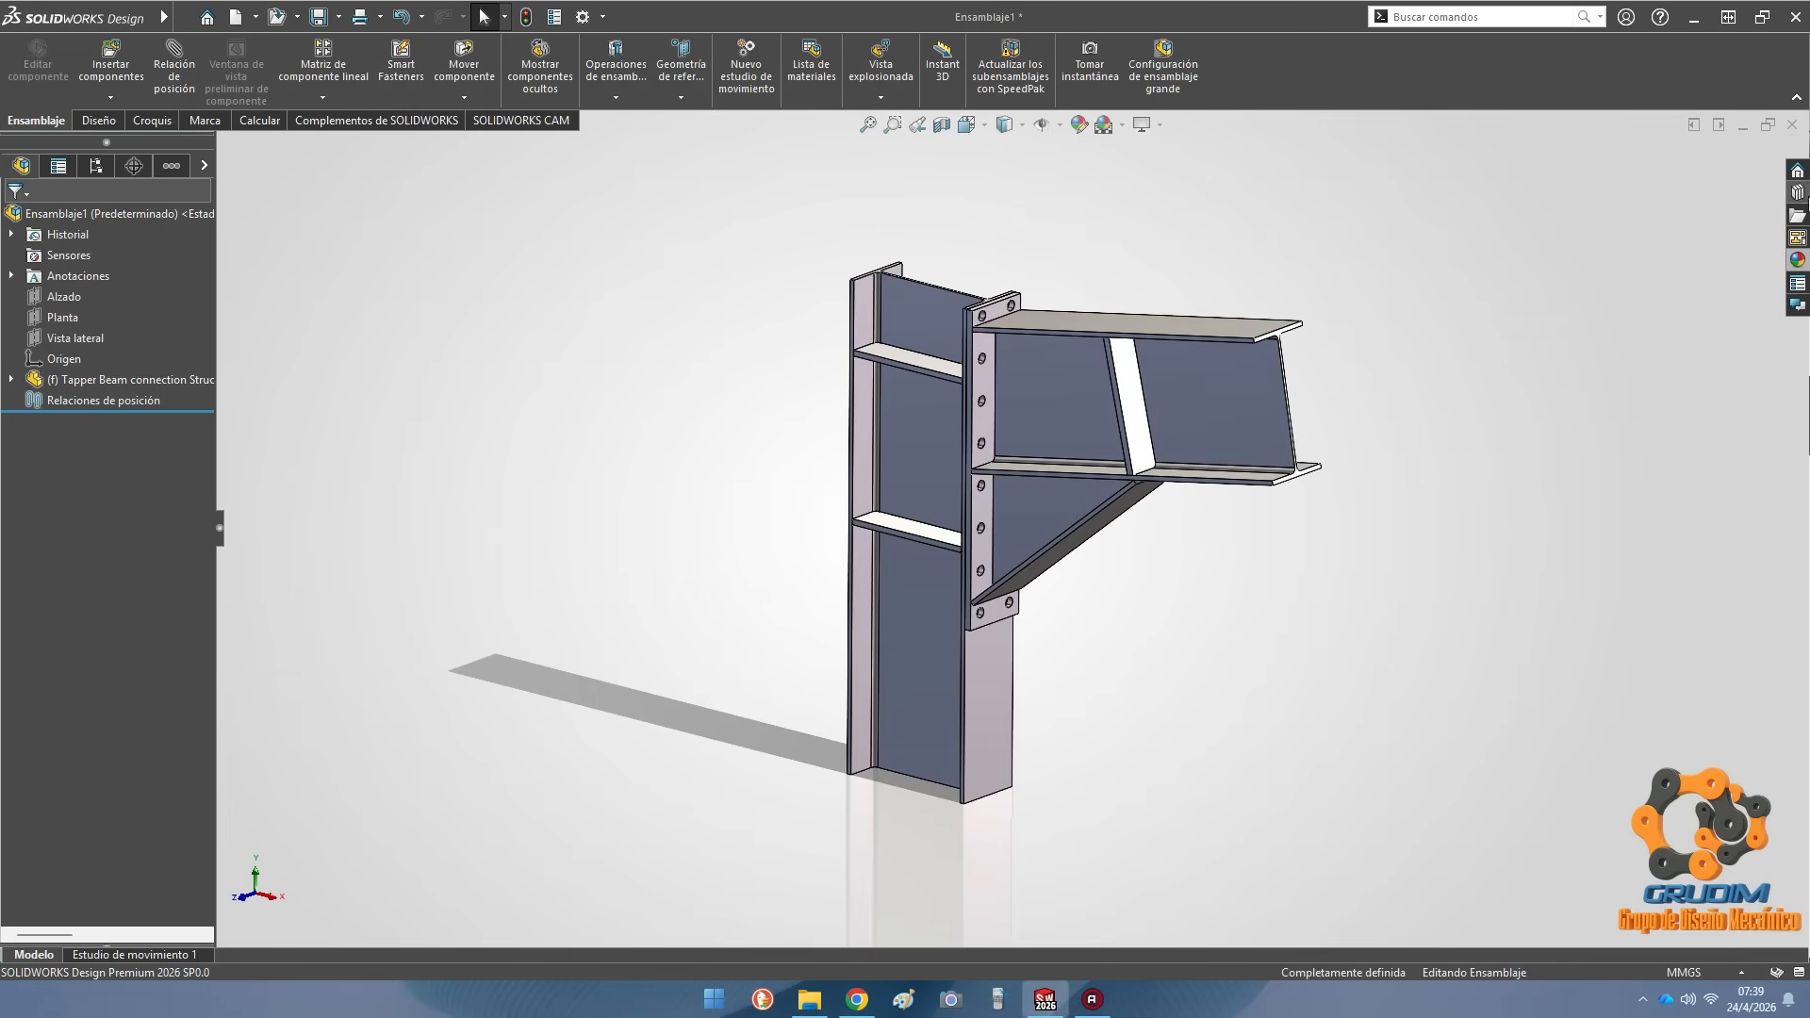
Add Toolbox to the design library and open its DIN hexagonal bolts and screws (Pernos y tornillos hexagonales)
{"action": "left_click", "coordinate": [1795, 193]}
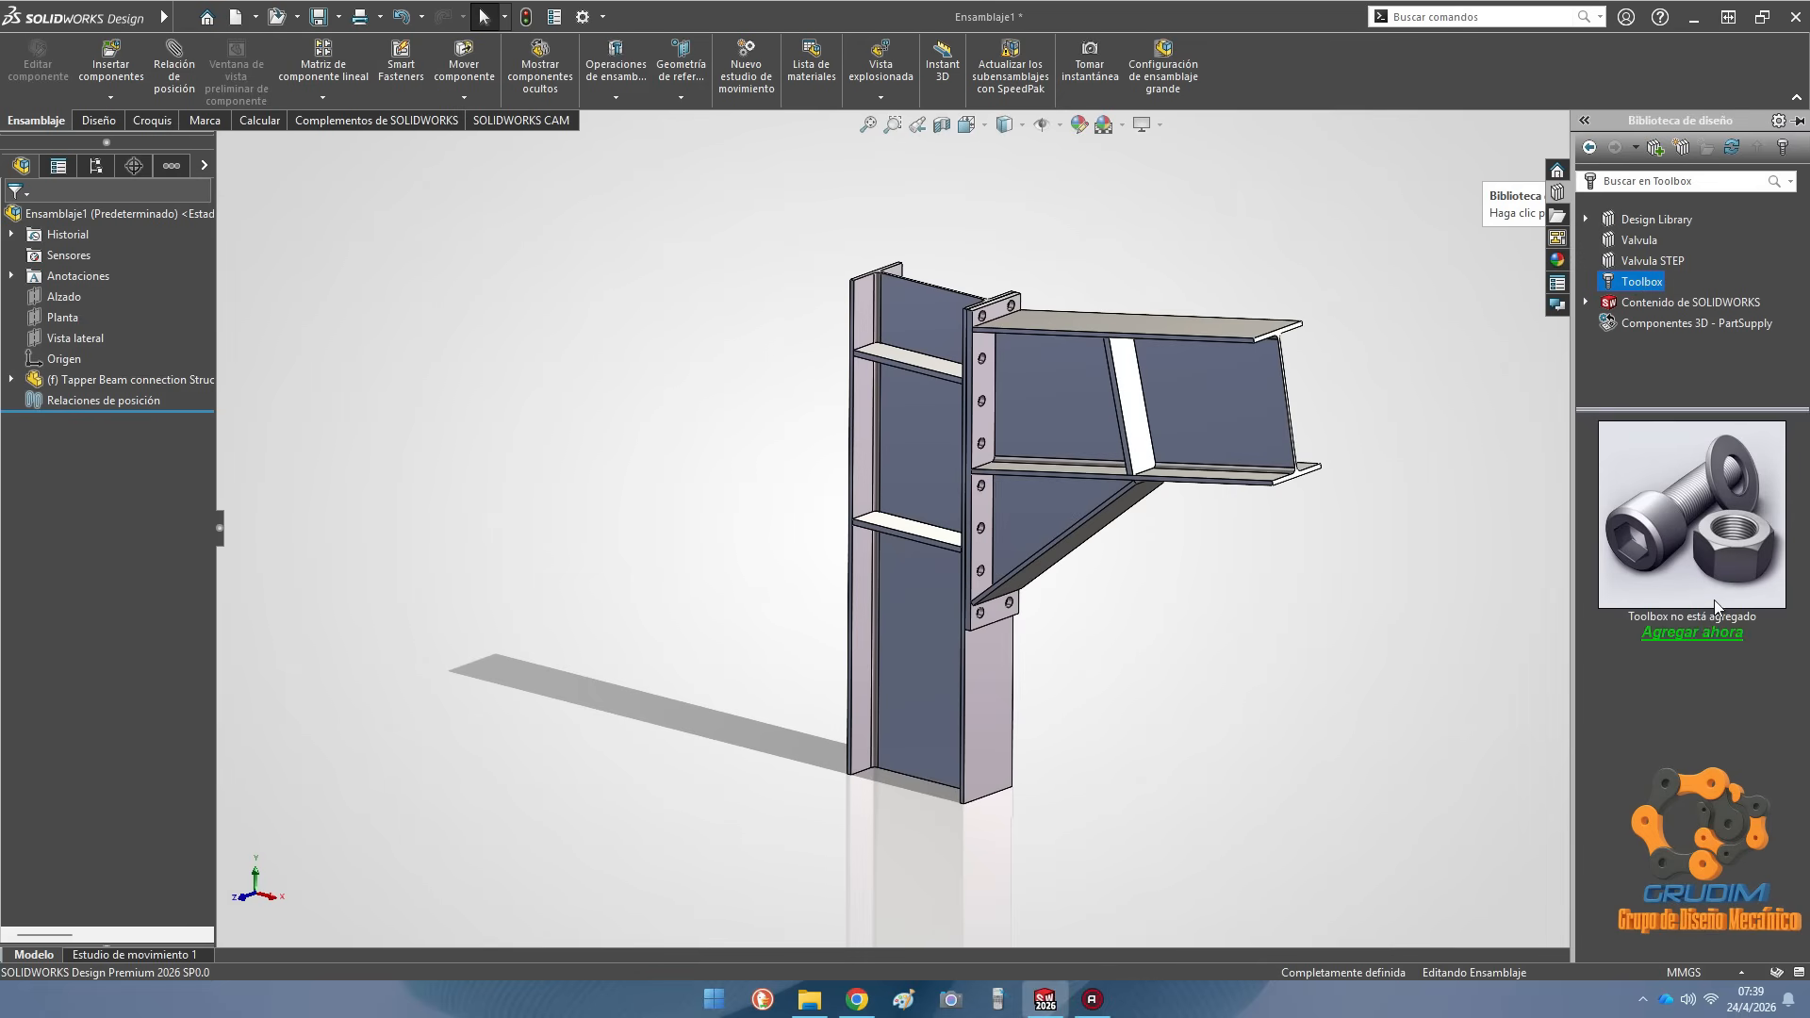
{"action": "left_click", "coordinate": [1691, 632]}
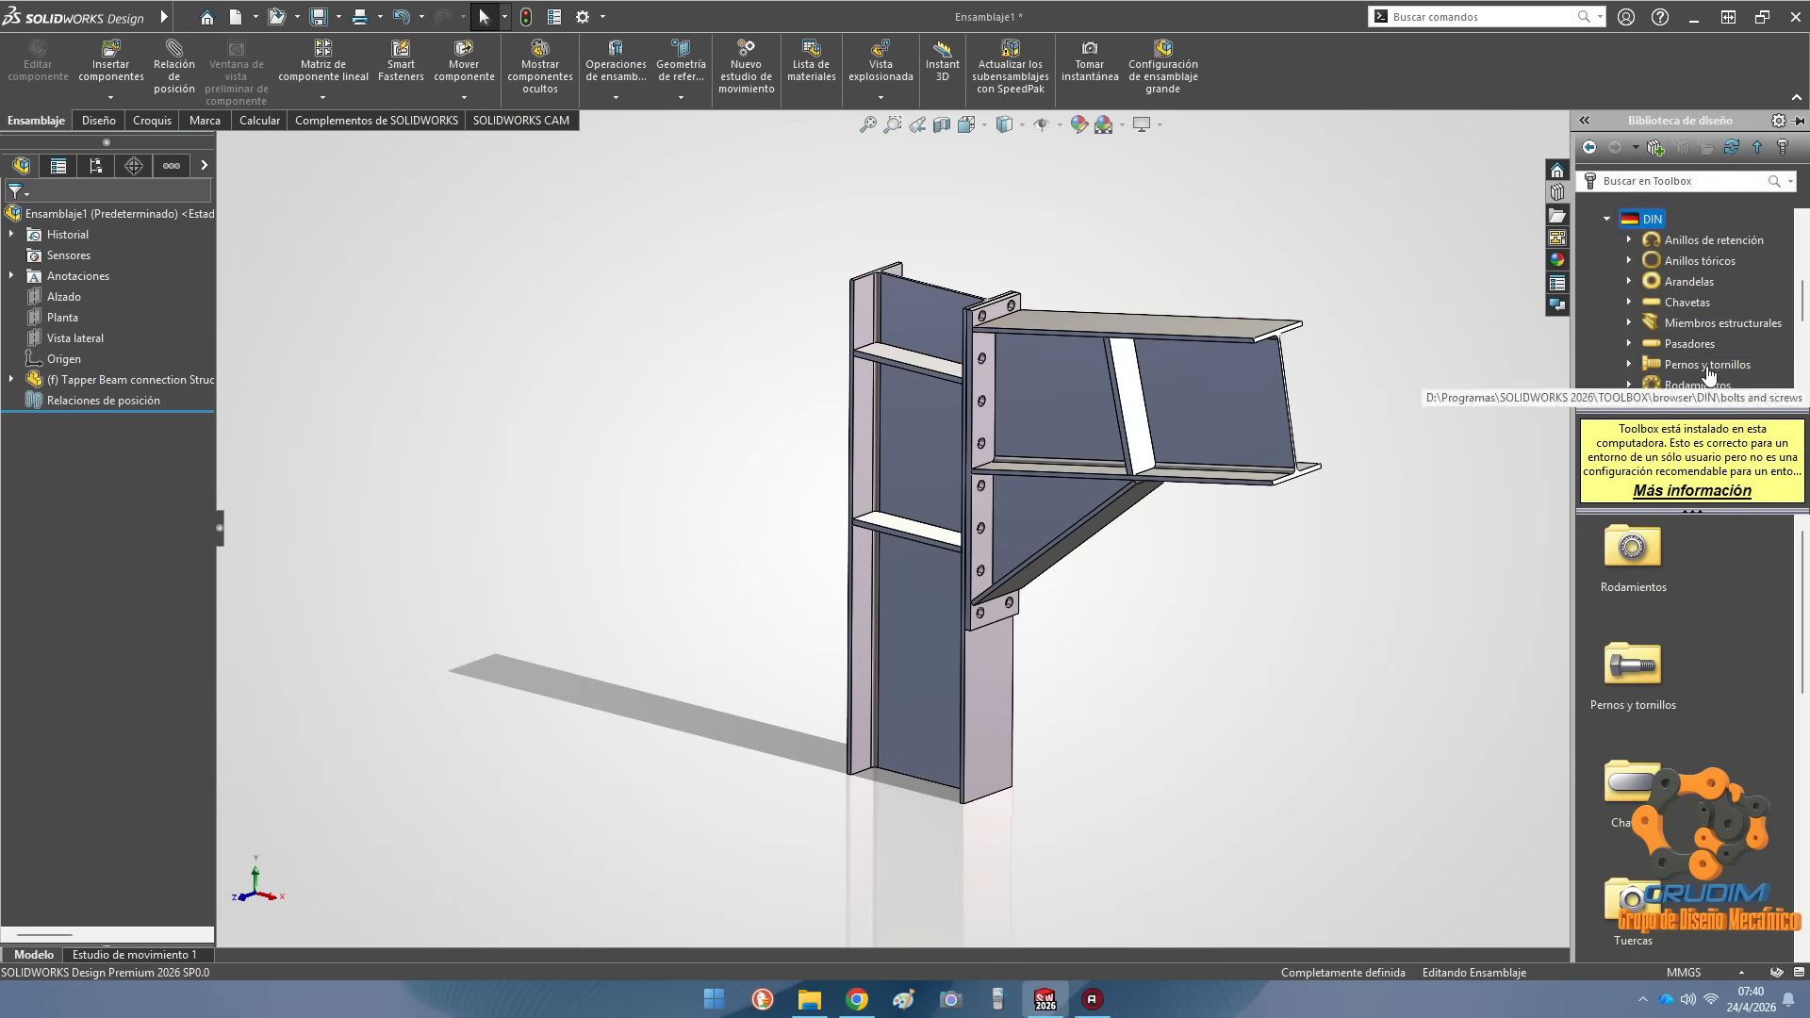
{"action": "double_click", "coordinate": [1709, 368]}
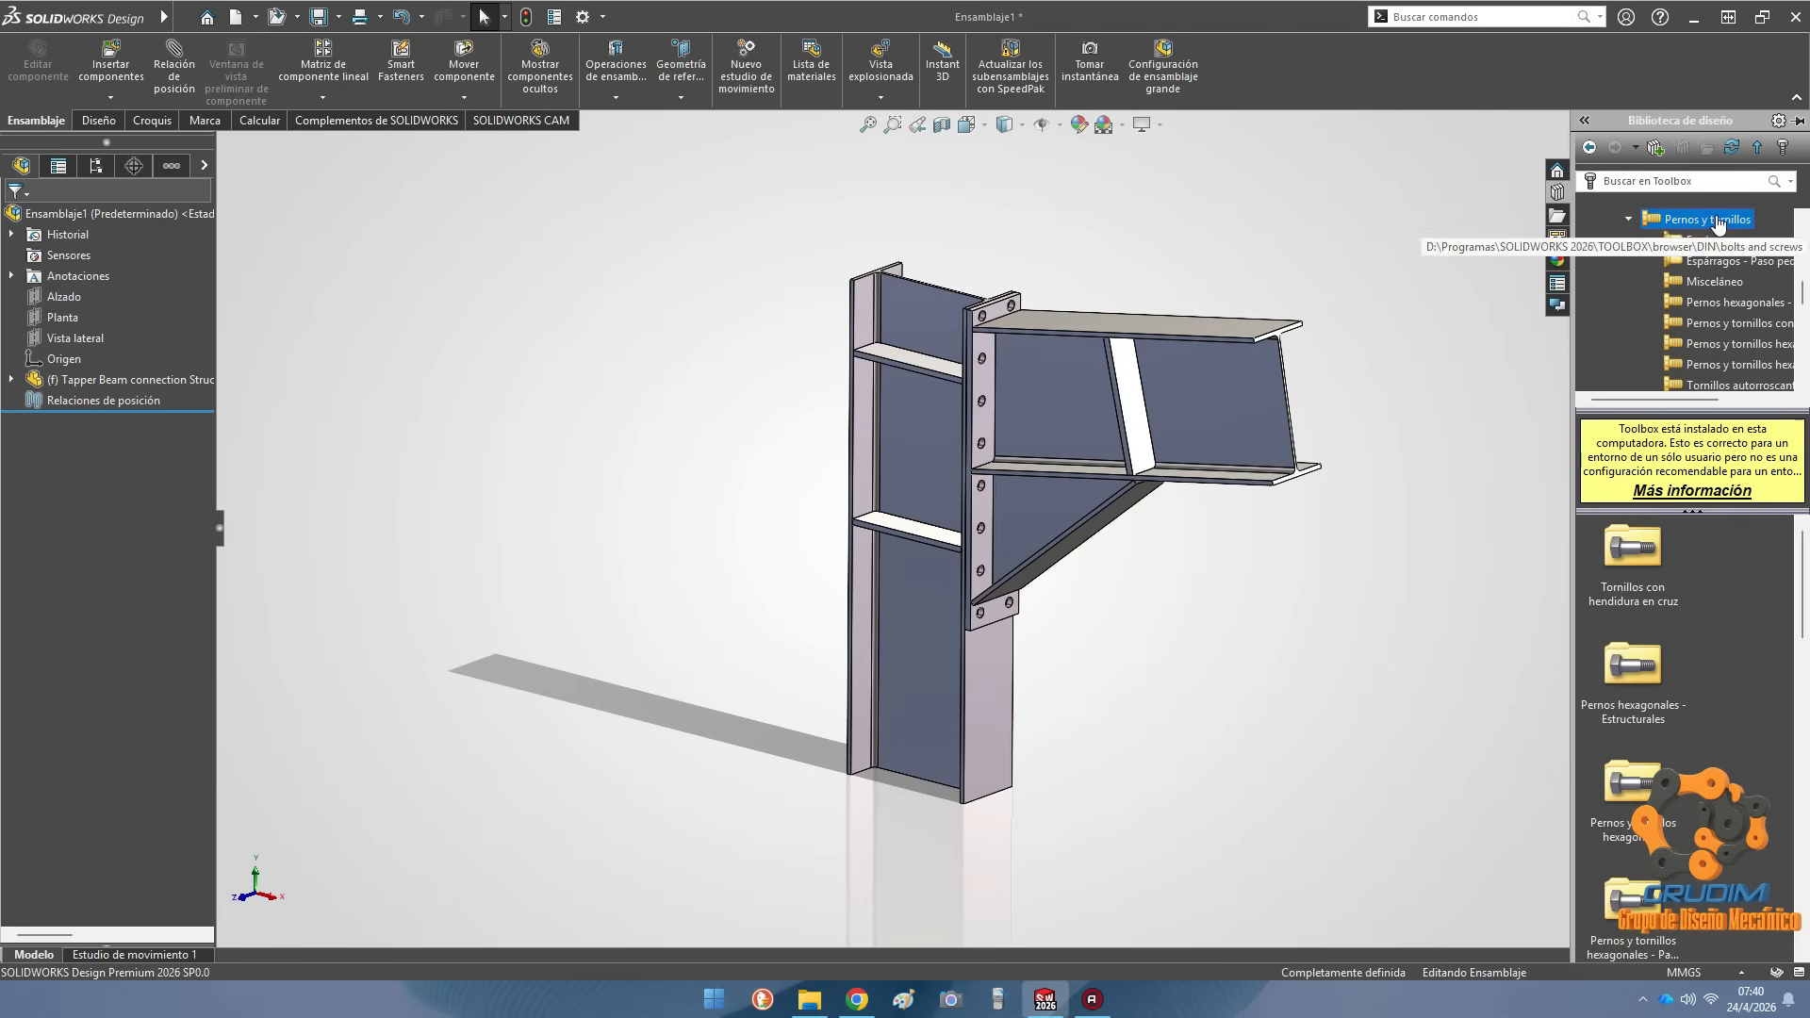
{"action": "left_click_drag", "start_coordinate": [1573, 380], "coordinate": [1494, 386]}
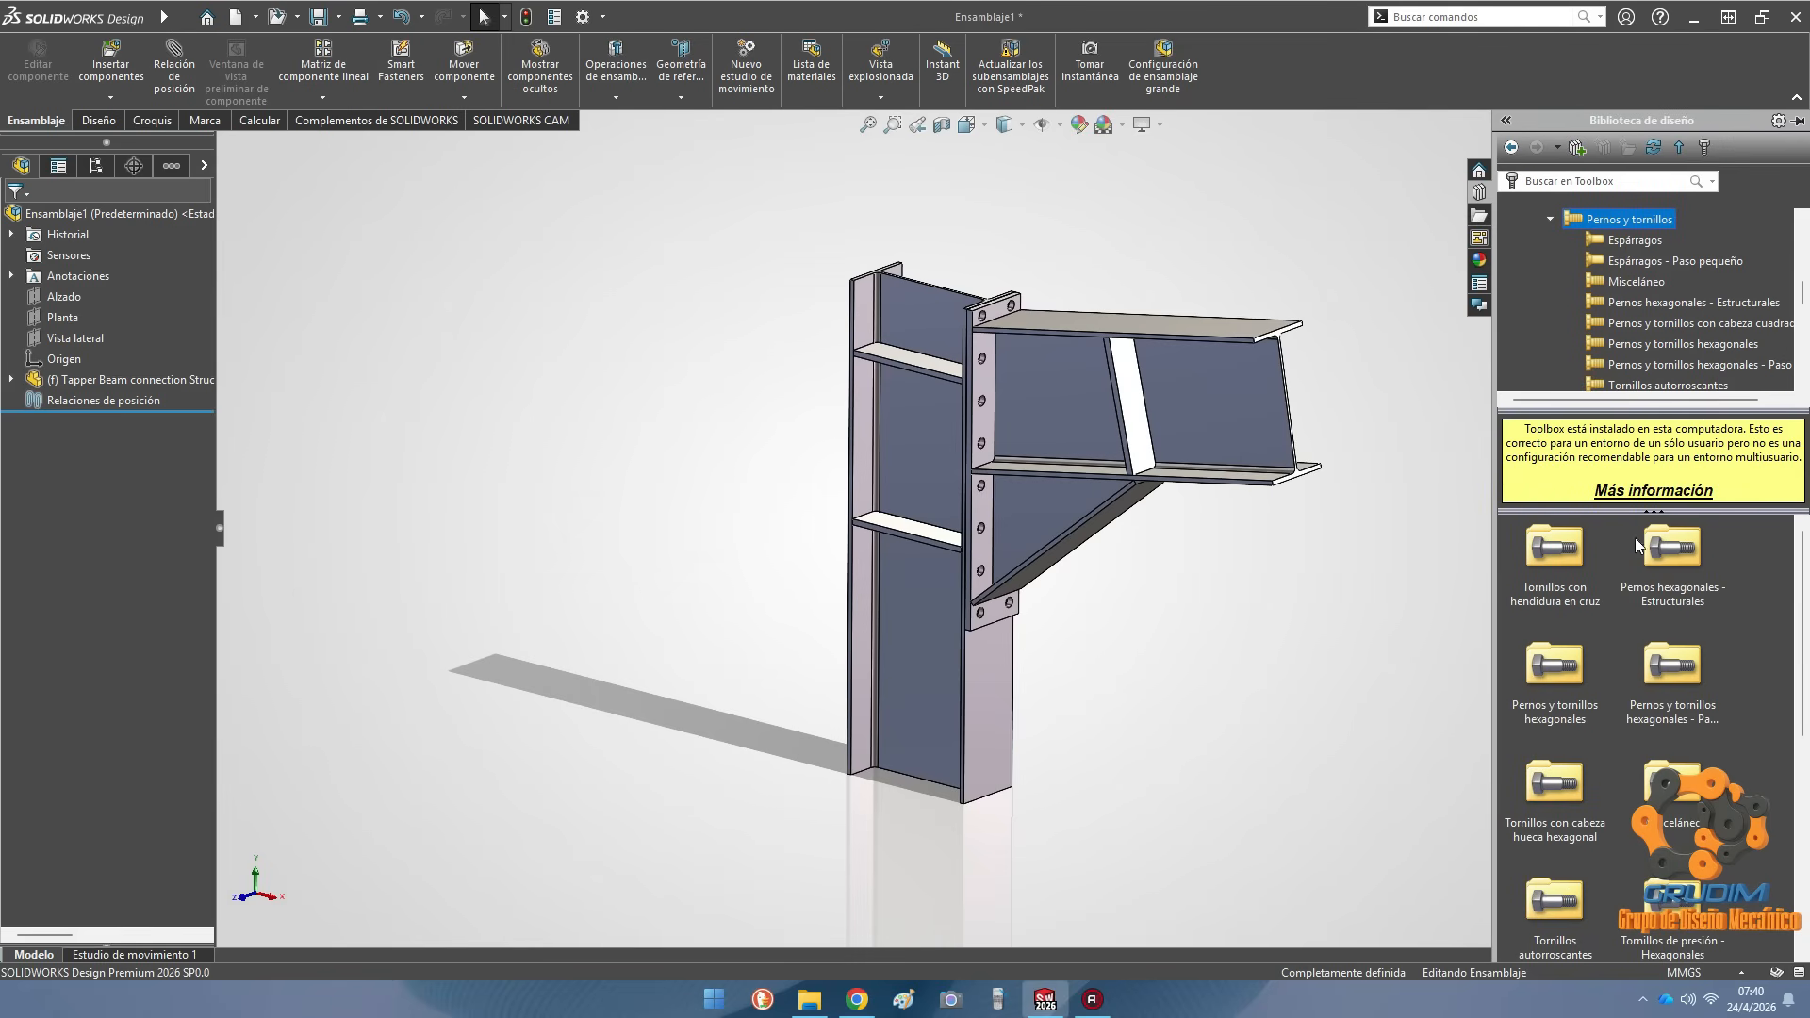
{"action": "double_click", "coordinate": [1555, 671]}
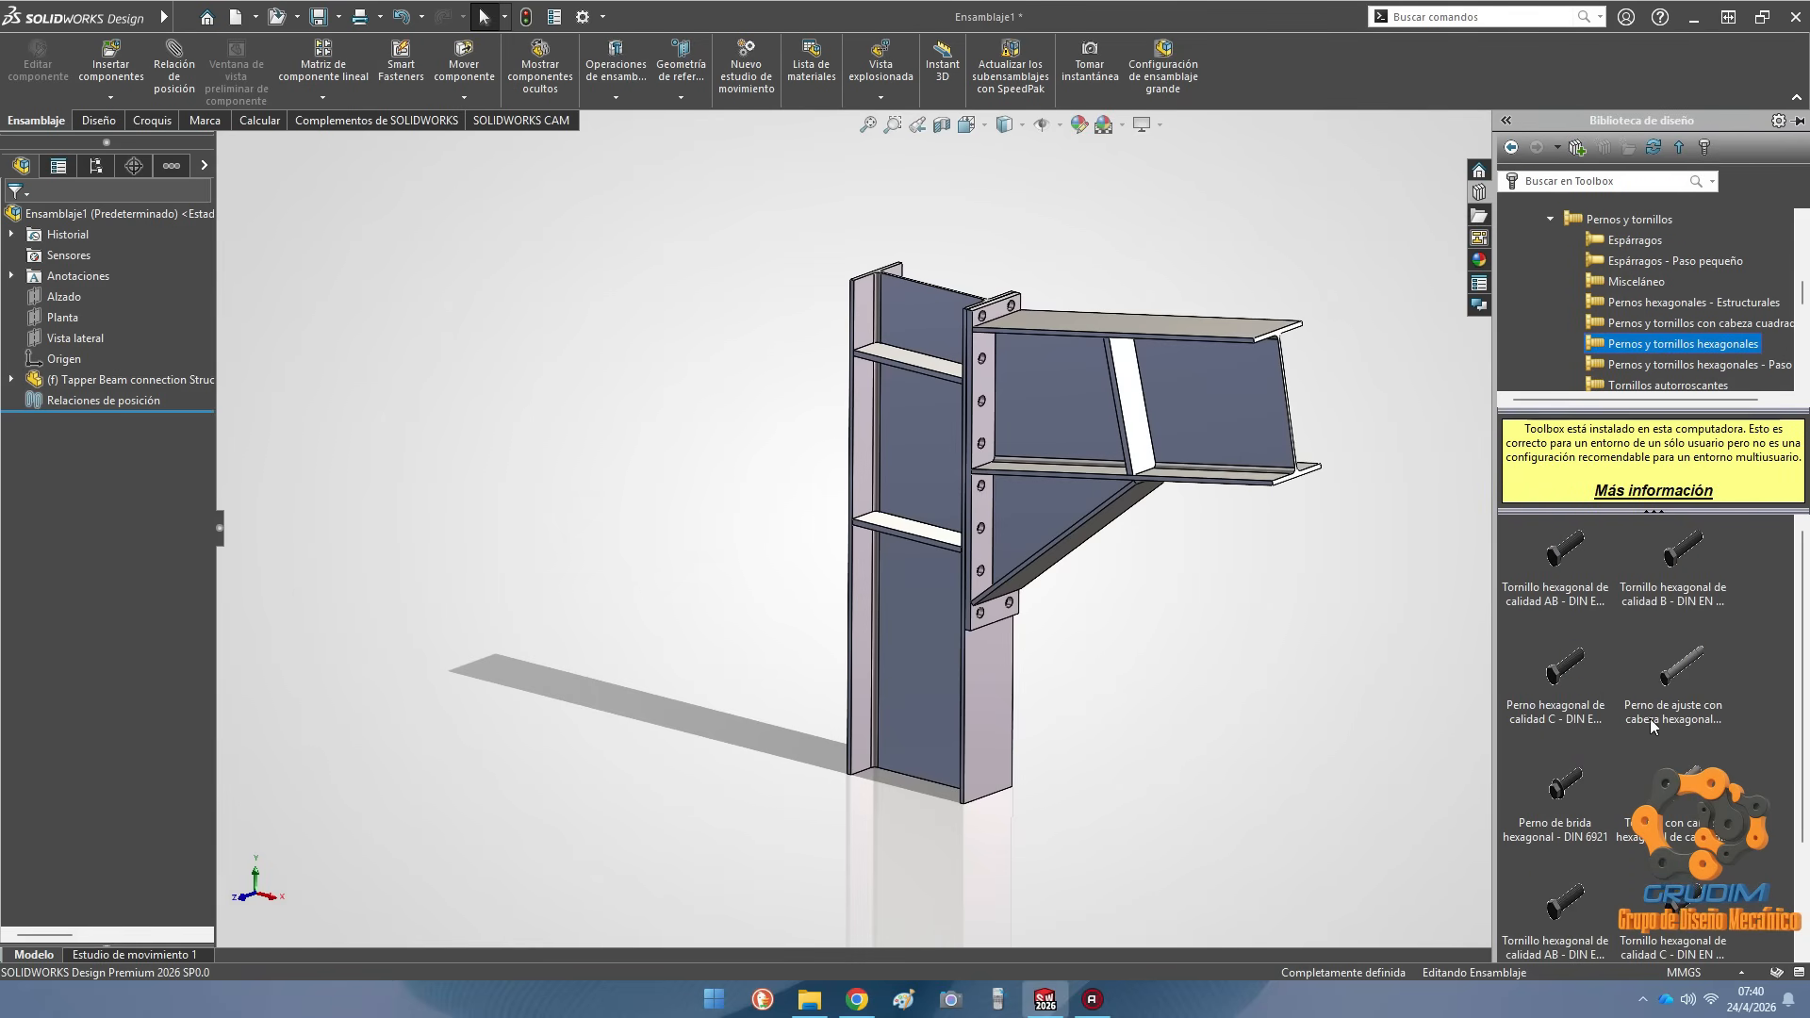
Insert a DIN 6921 hexagonal flange bolt in the end plate's near hole above the beam's top flange
{"action": "scroll", "coordinate": [987, 307], "scroll_direction": "down", "scroll_amount": 8}
{"action": "middle_click_drag", "start_coordinate": [996, 375], "coordinate": [905, 405]}
{"action": "scroll", "coordinate": [905, 404], "scroll_direction": "down", "scroll_amount": 3}
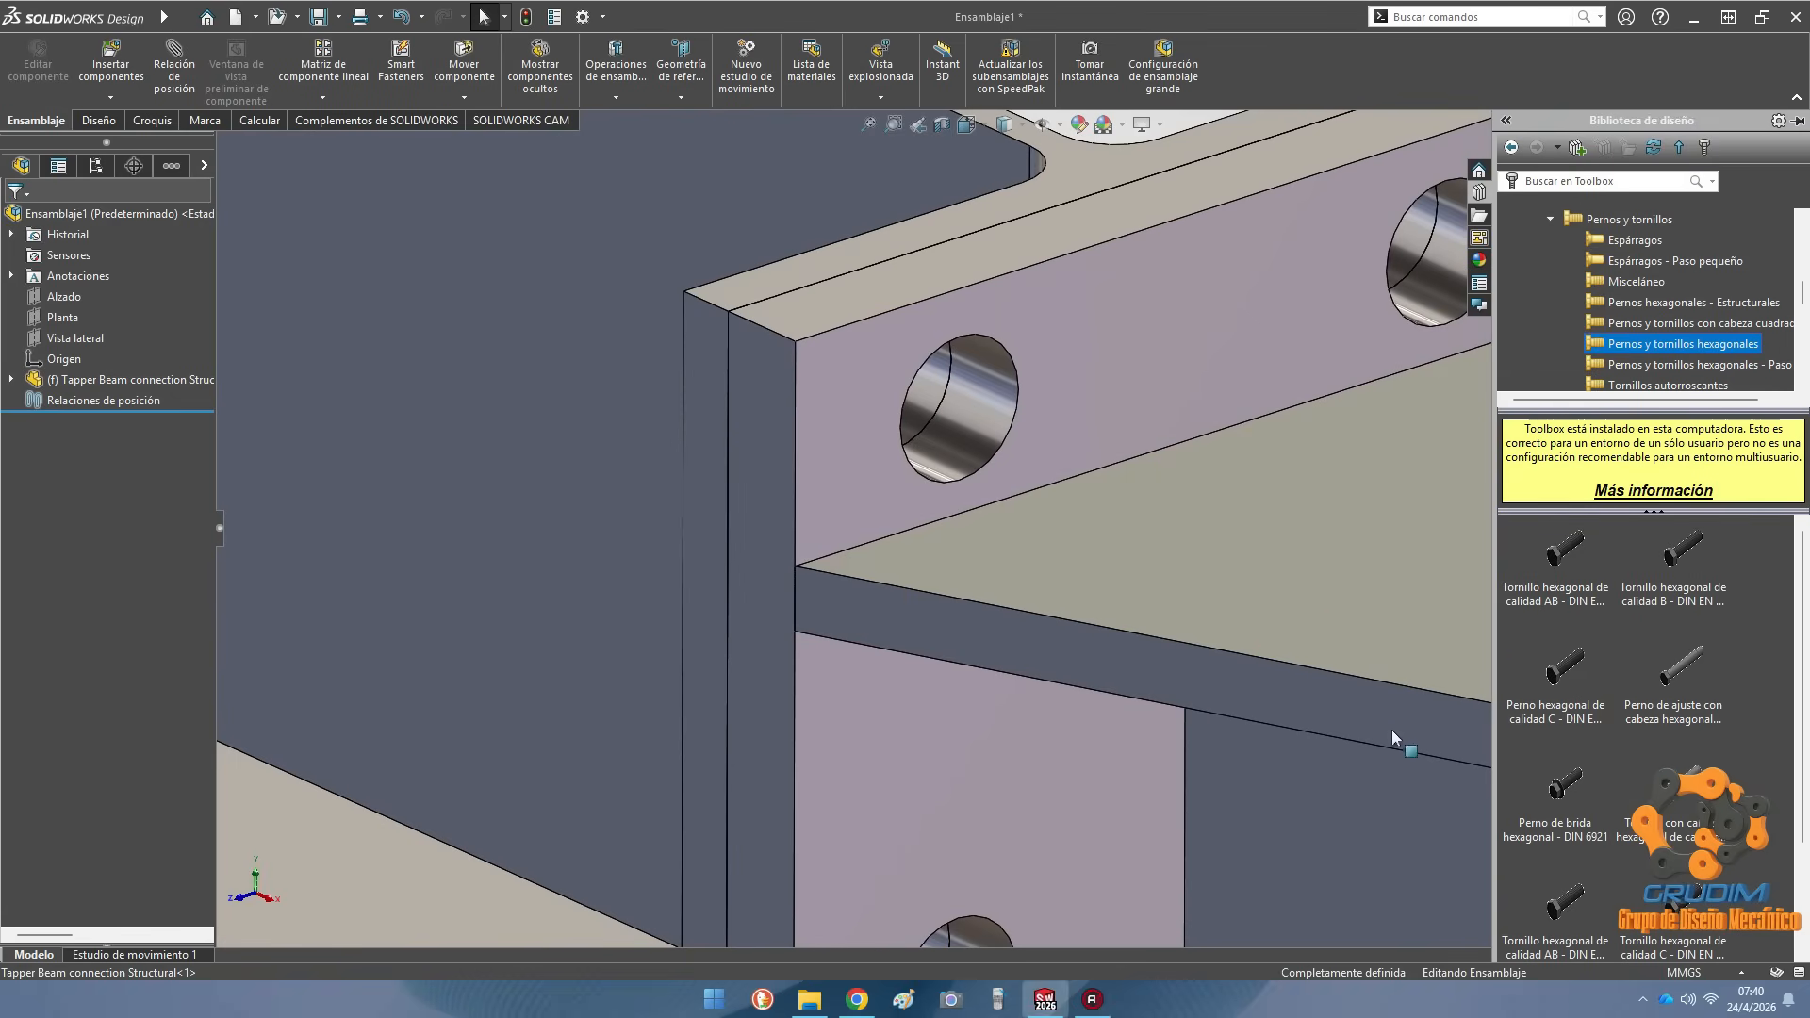
{"action": "left_click_drag", "start_coordinate": [1020, 375], "coordinate": [1004, 348]}
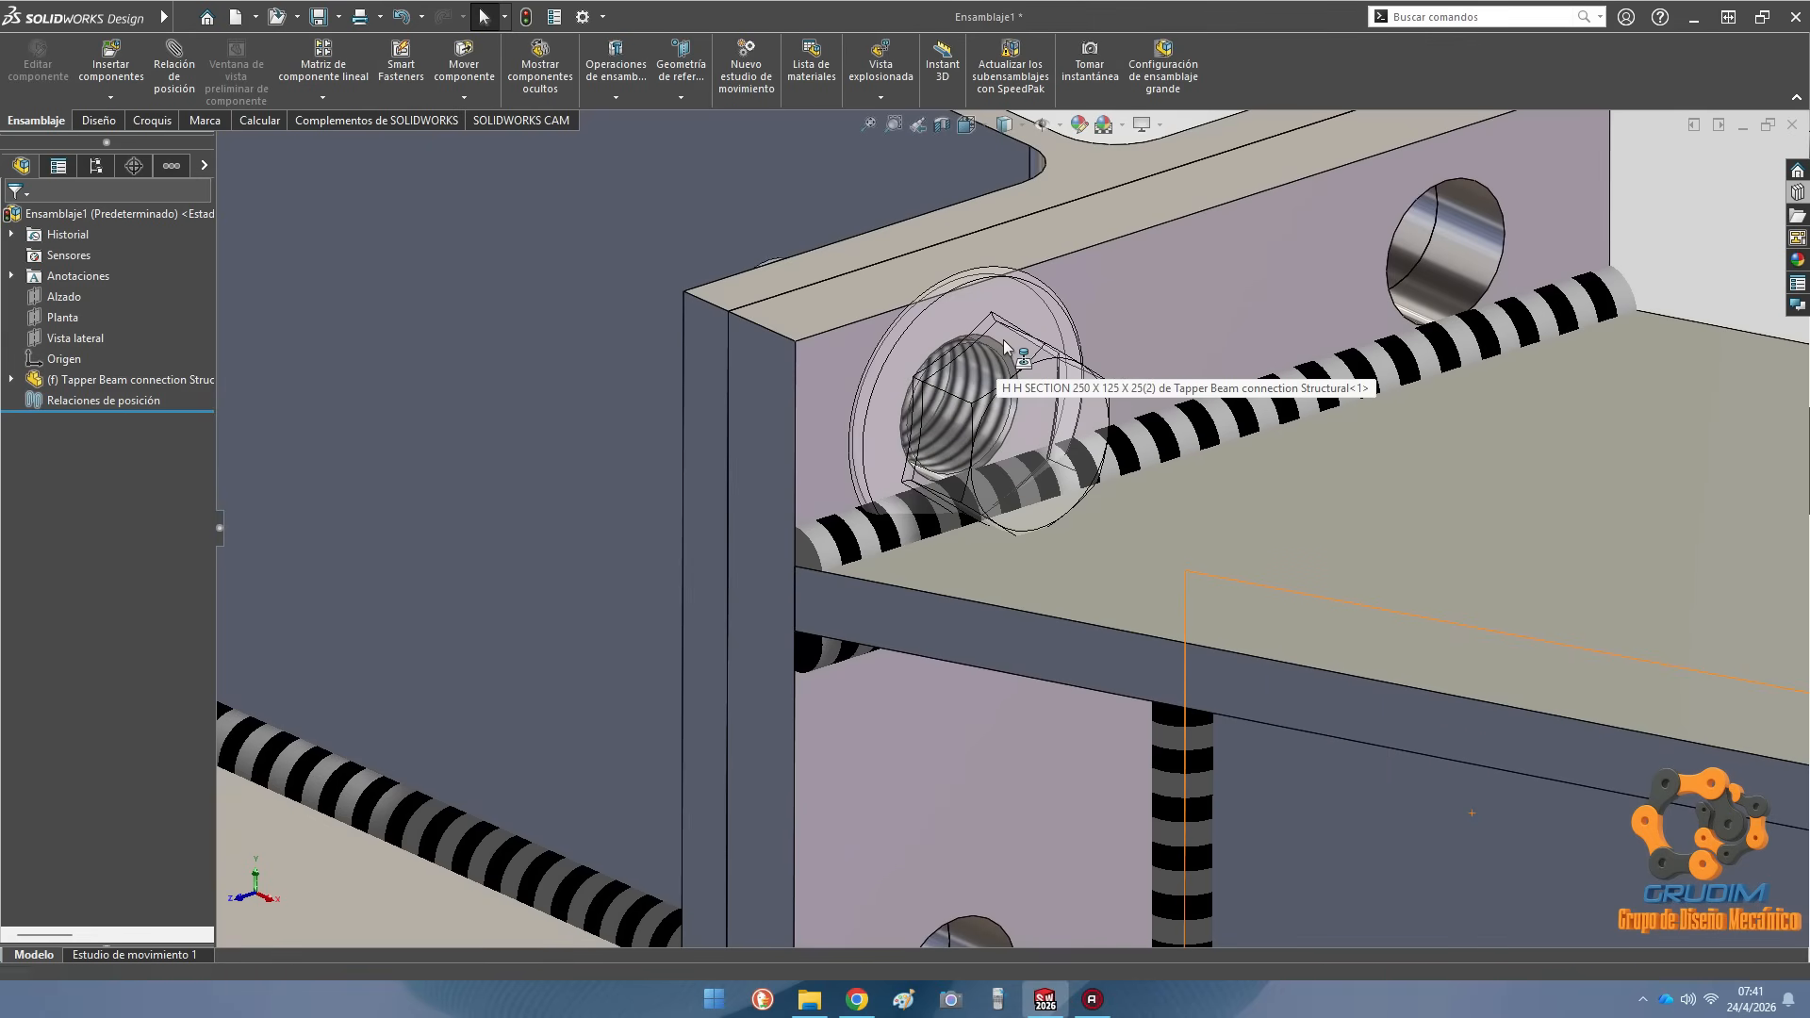
{"action": "left_click_drag", "start_coordinate": [1005, 348], "coordinate": [1005, 349]}
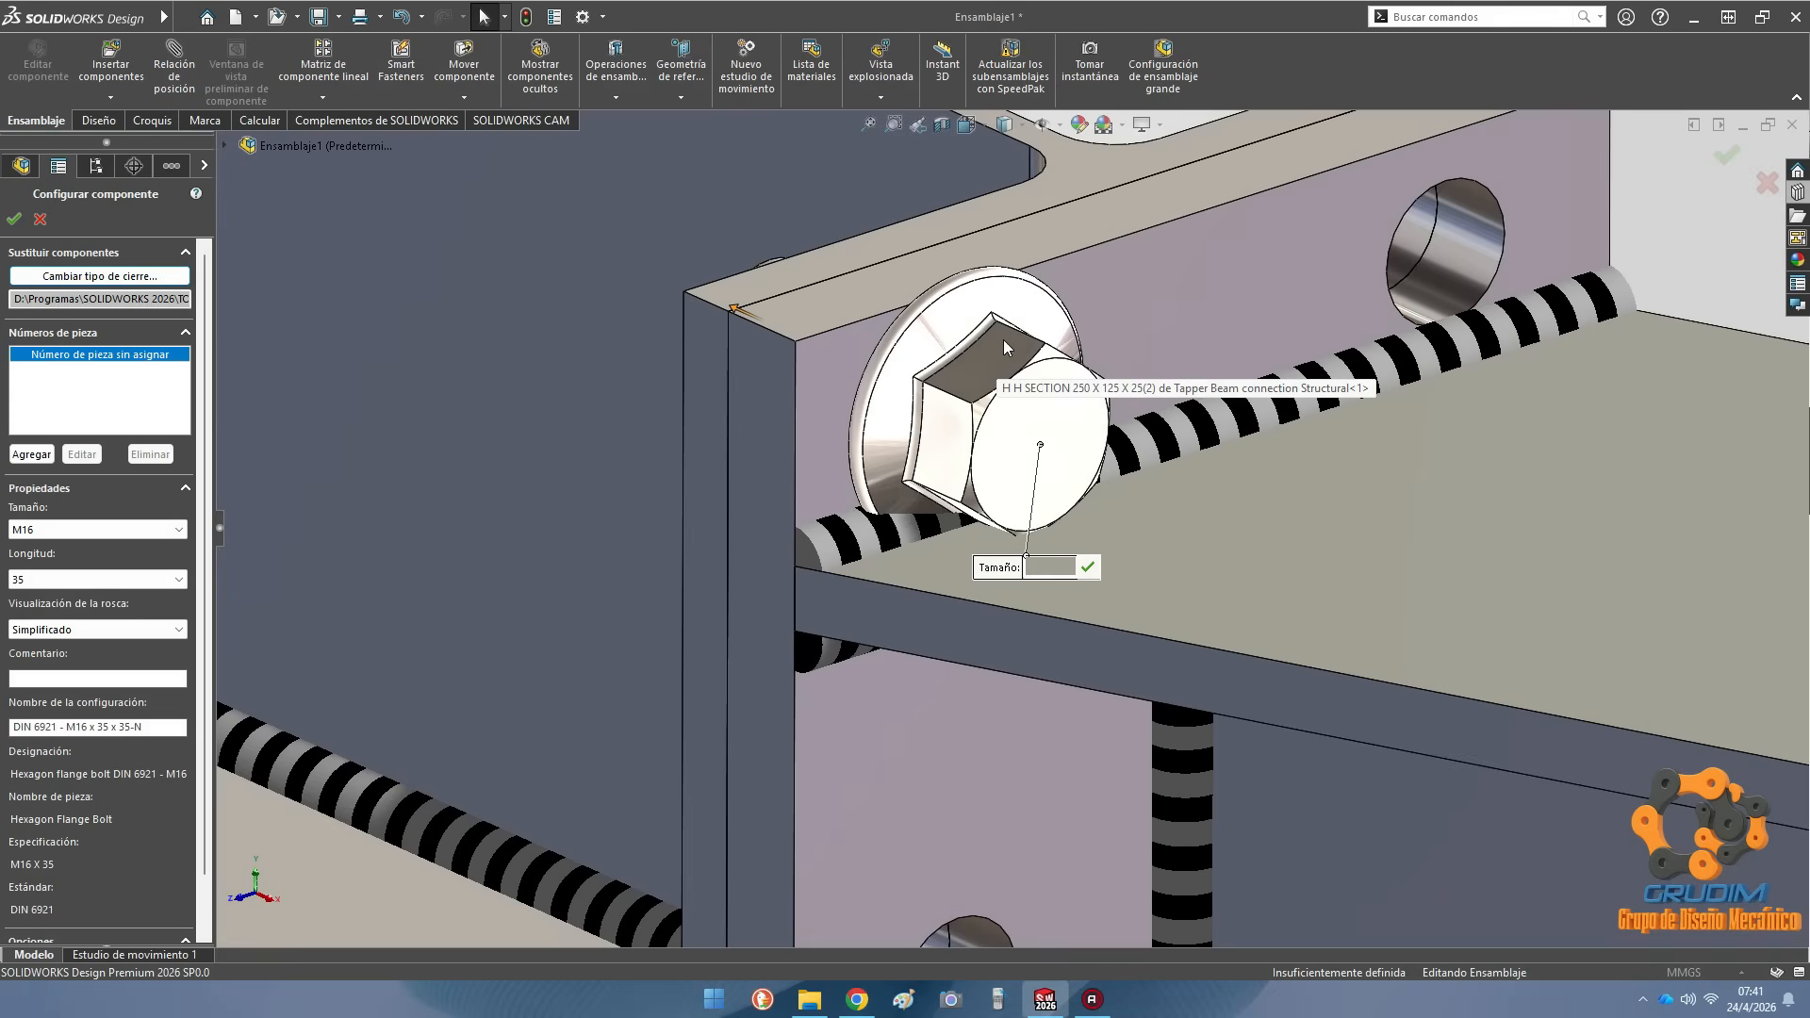
Configure the flange bolt as M16 with 60 mm length and schematic (Esquemático) thread display, and accept it
{"action": "scroll", "coordinate": [1026, 616], "scroll_direction": "up", "scroll_amount": 5}
{"action": "middle_click_drag", "start_coordinate": [1031, 664], "coordinate": [1032, 573]}
{"action": "key", "text": "alt+Tab"}
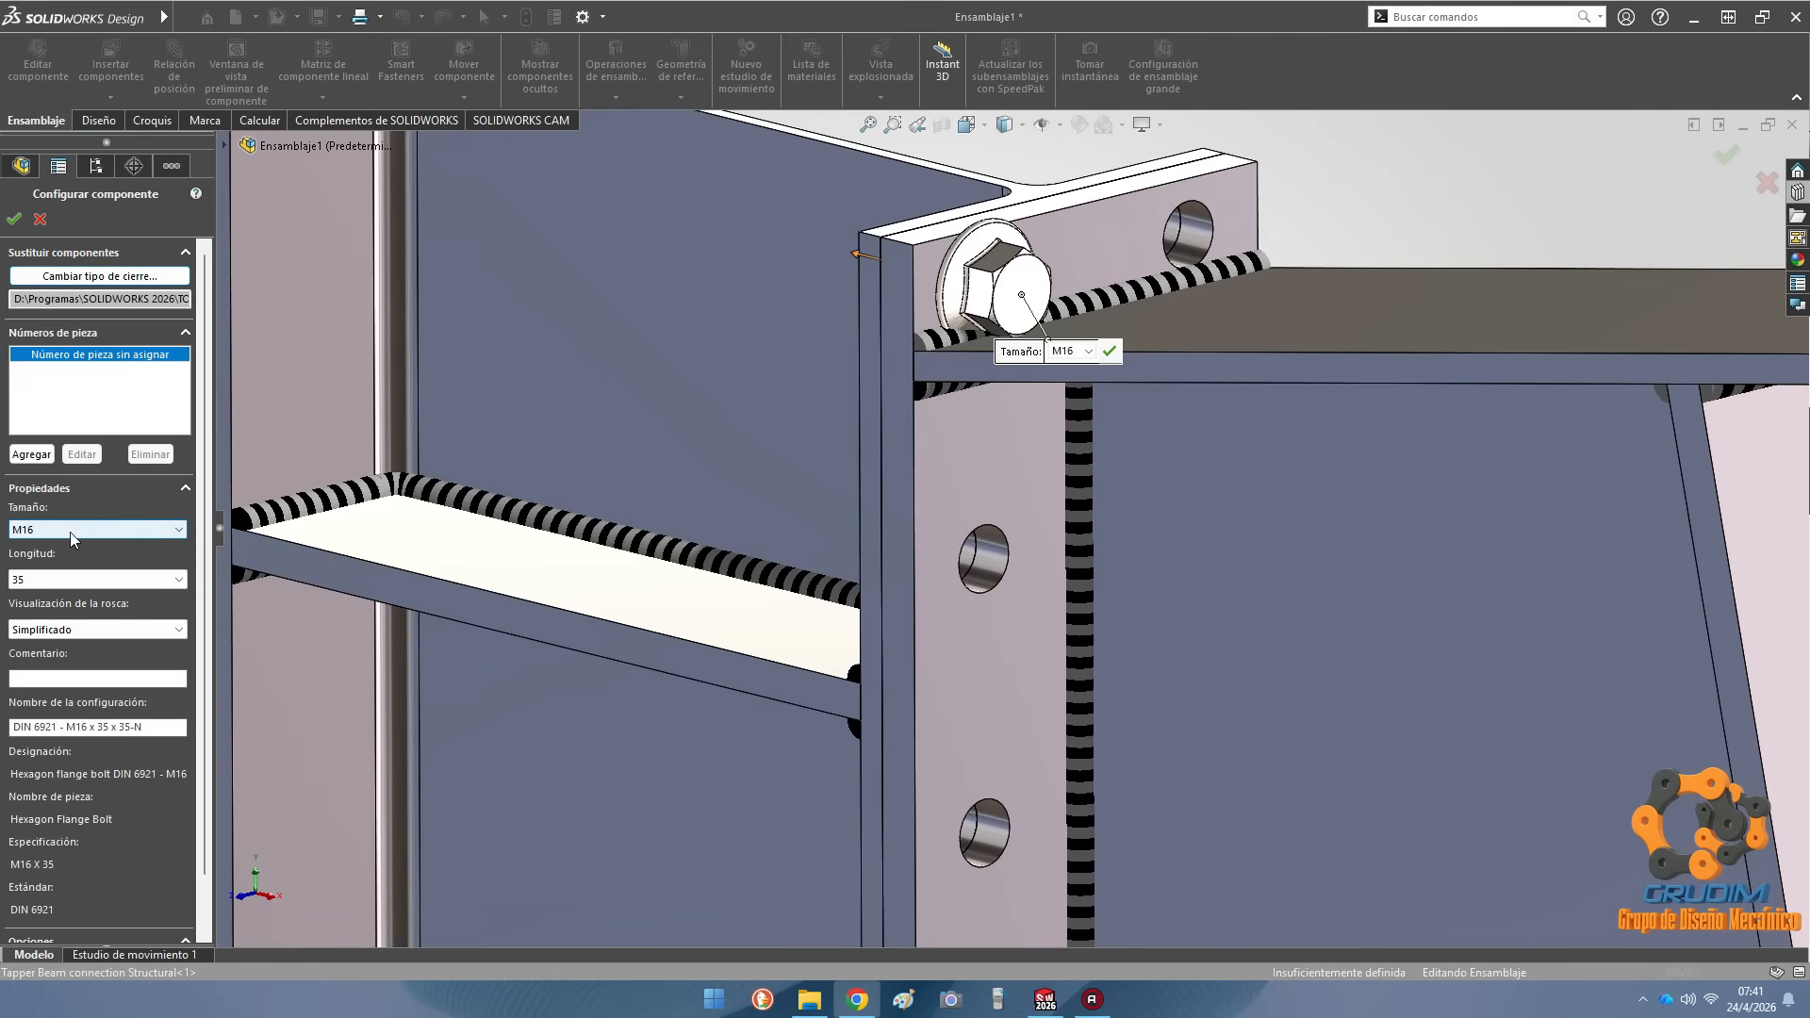
{"action": "left_click", "coordinate": [45, 577]}
{"action": "left_click", "coordinate": [33, 658]}
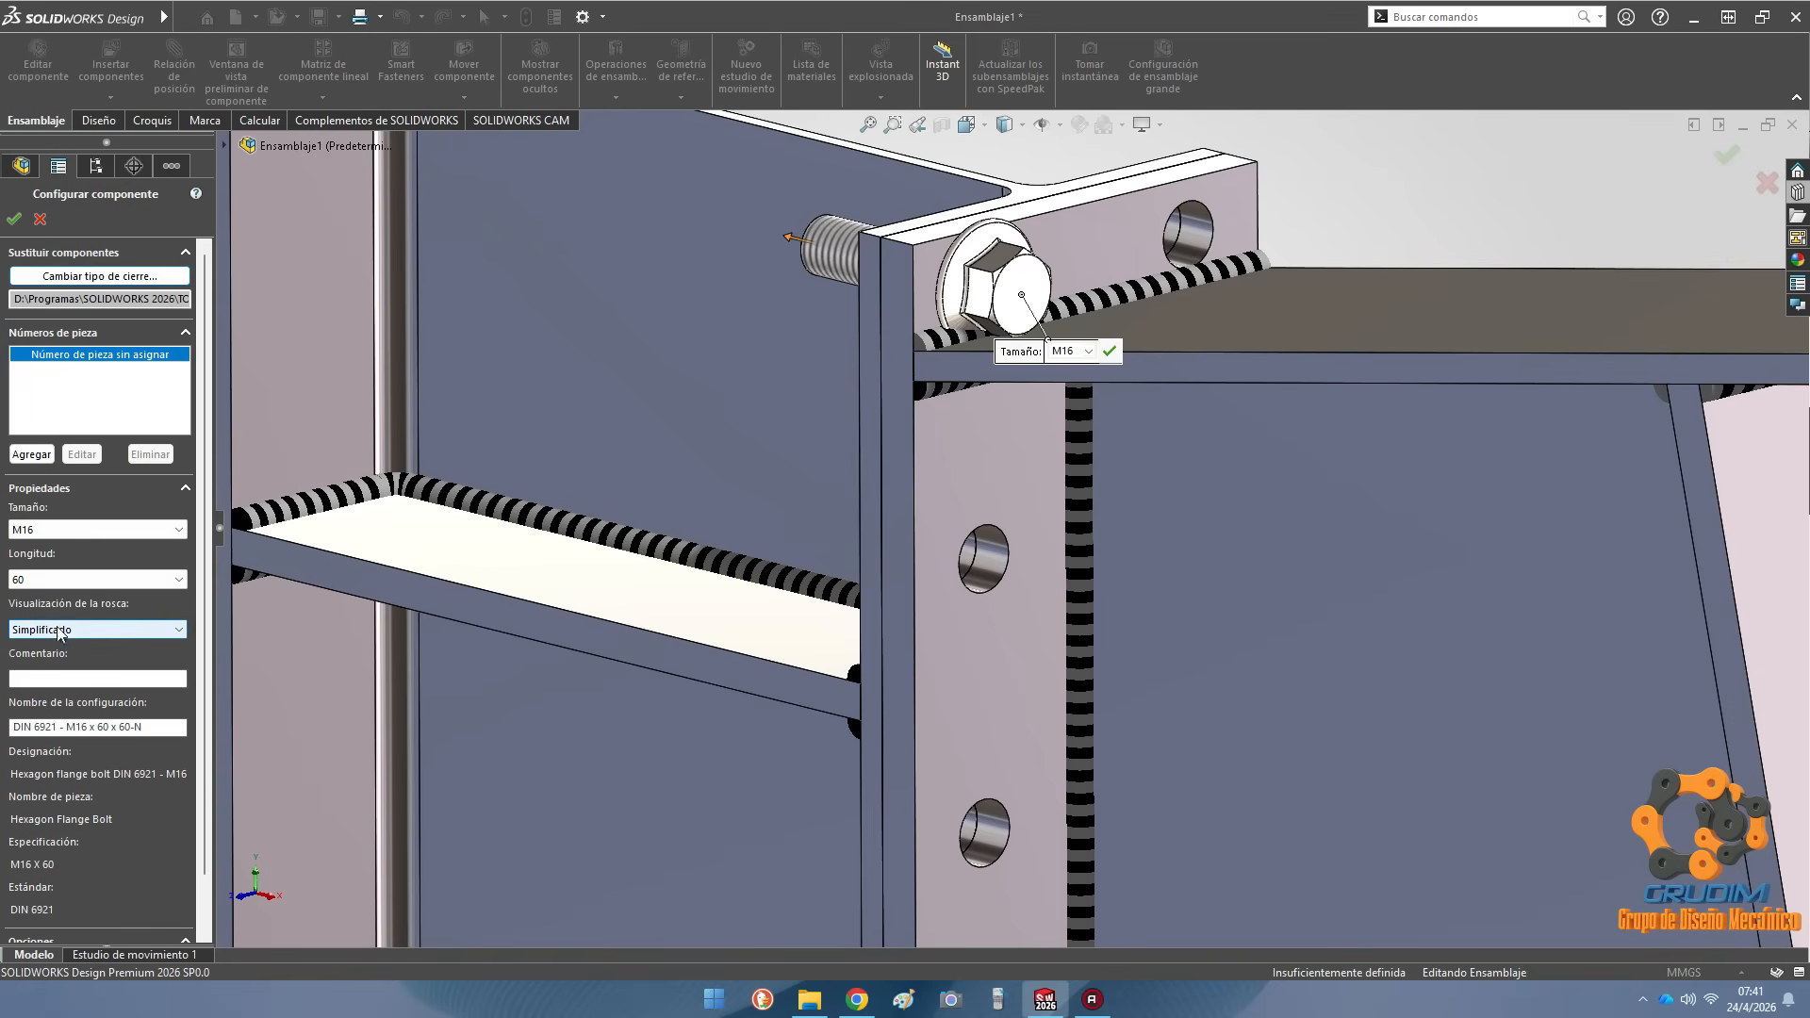
{"action": "scroll", "coordinate": [922, 313], "scroll_direction": "down", "scroll_amount": 5}
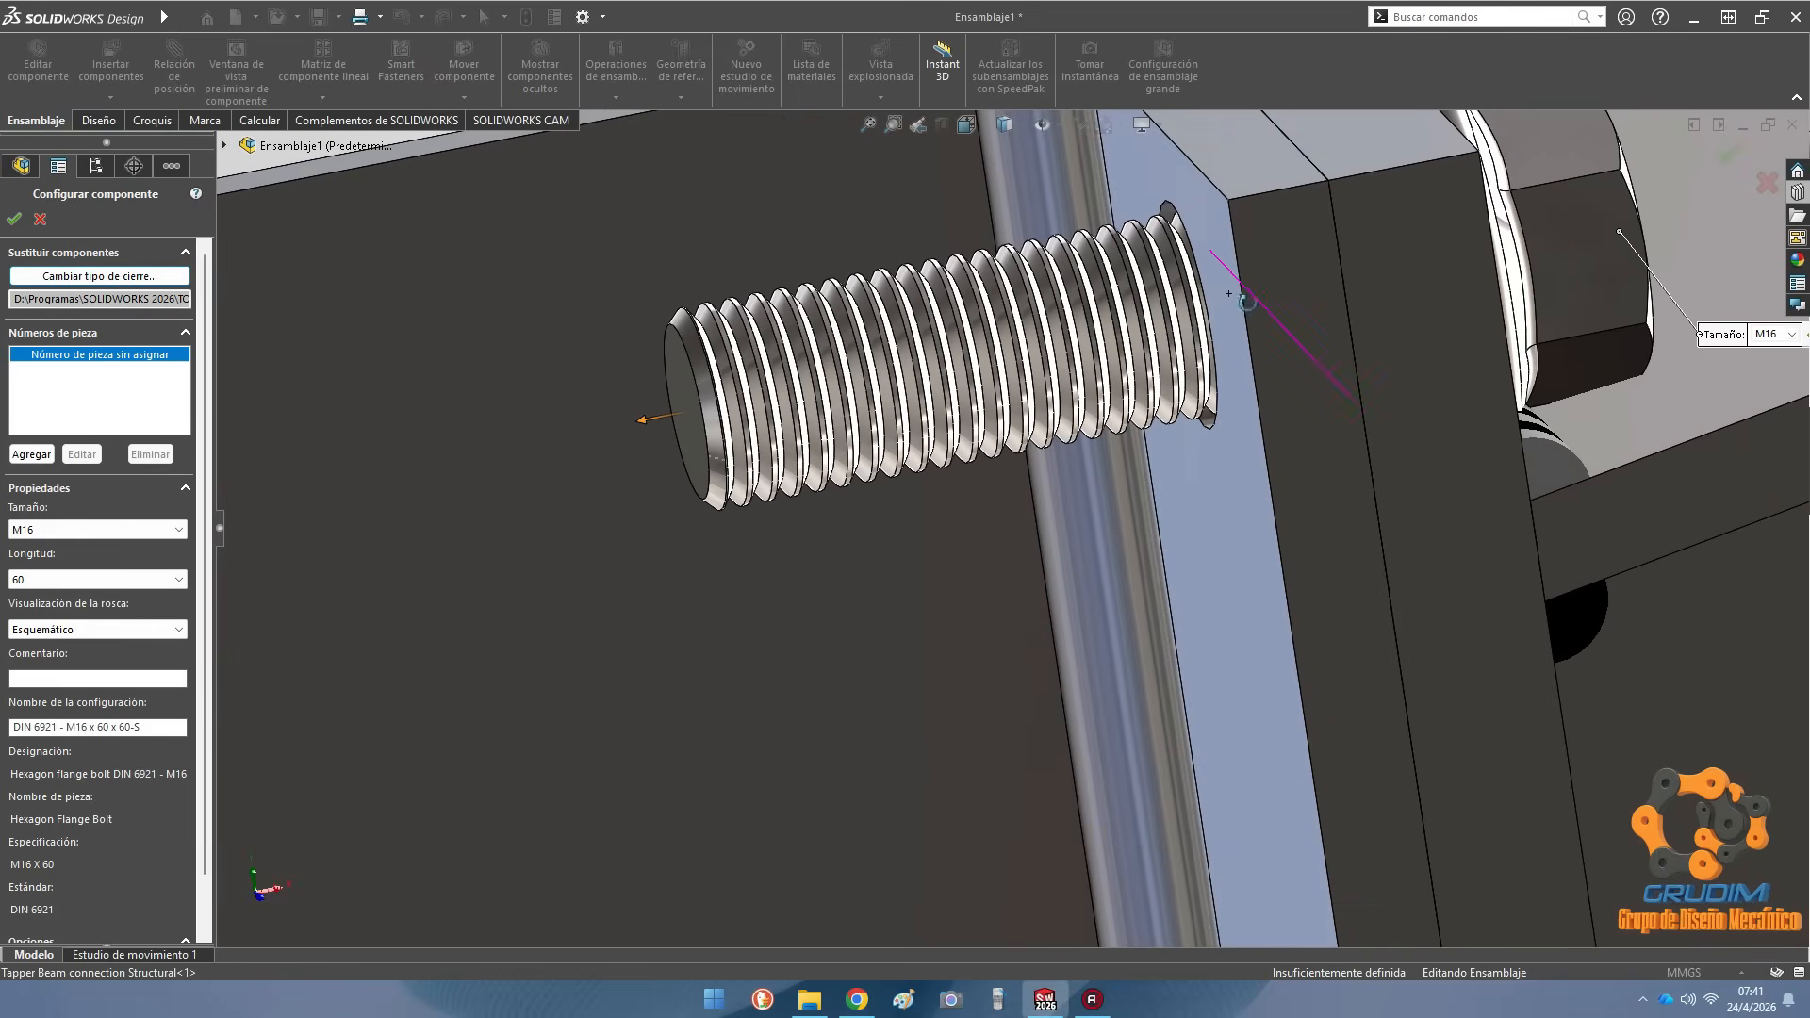
{"action": "scroll", "coordinate": [1244, 302], "scroll_direction": "up", "scroll_amount": 5}
{"action": "middle_click_drag", "start_coordinate": [1433, 498], "coordinate": [1122, 554]}
{"action": "scroll", "coordinate": [1126, 556], "scroll_direction": "up", "scroll_amount": 3}
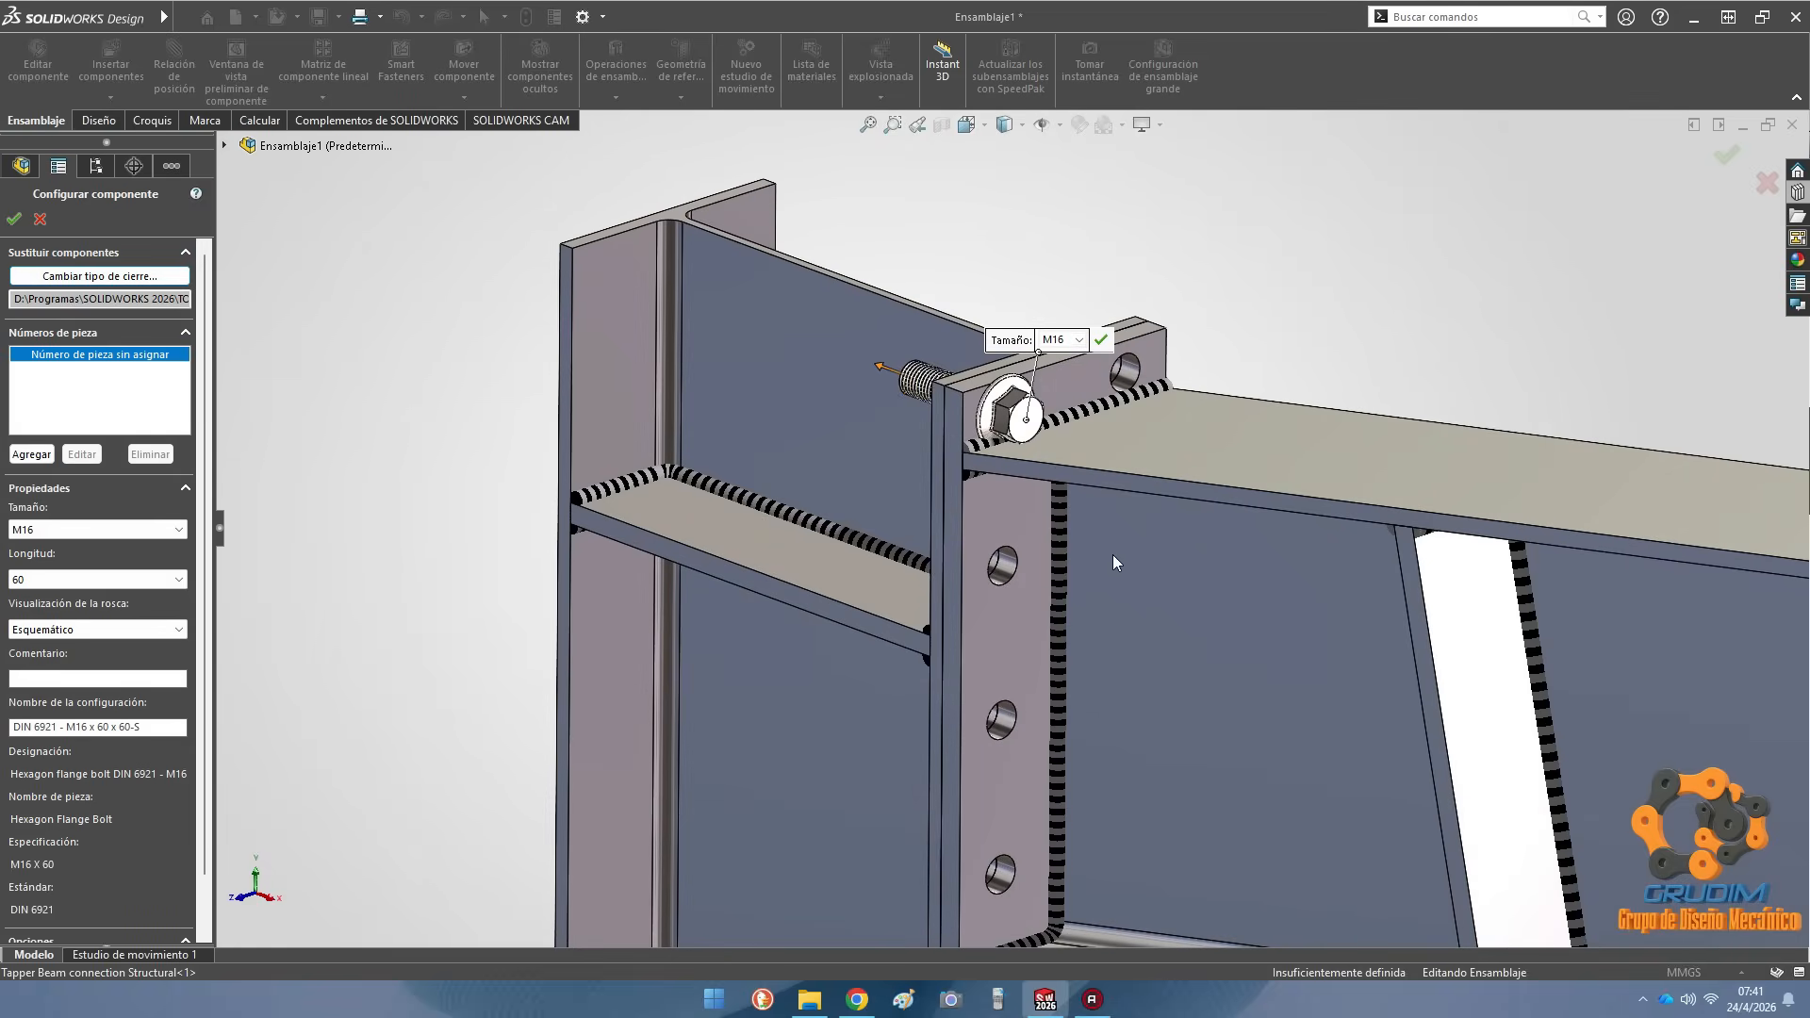
{"action": "scroll", "coordinate": [1046, 596], "scroll_direction": "down", "scroll_amount": 2}
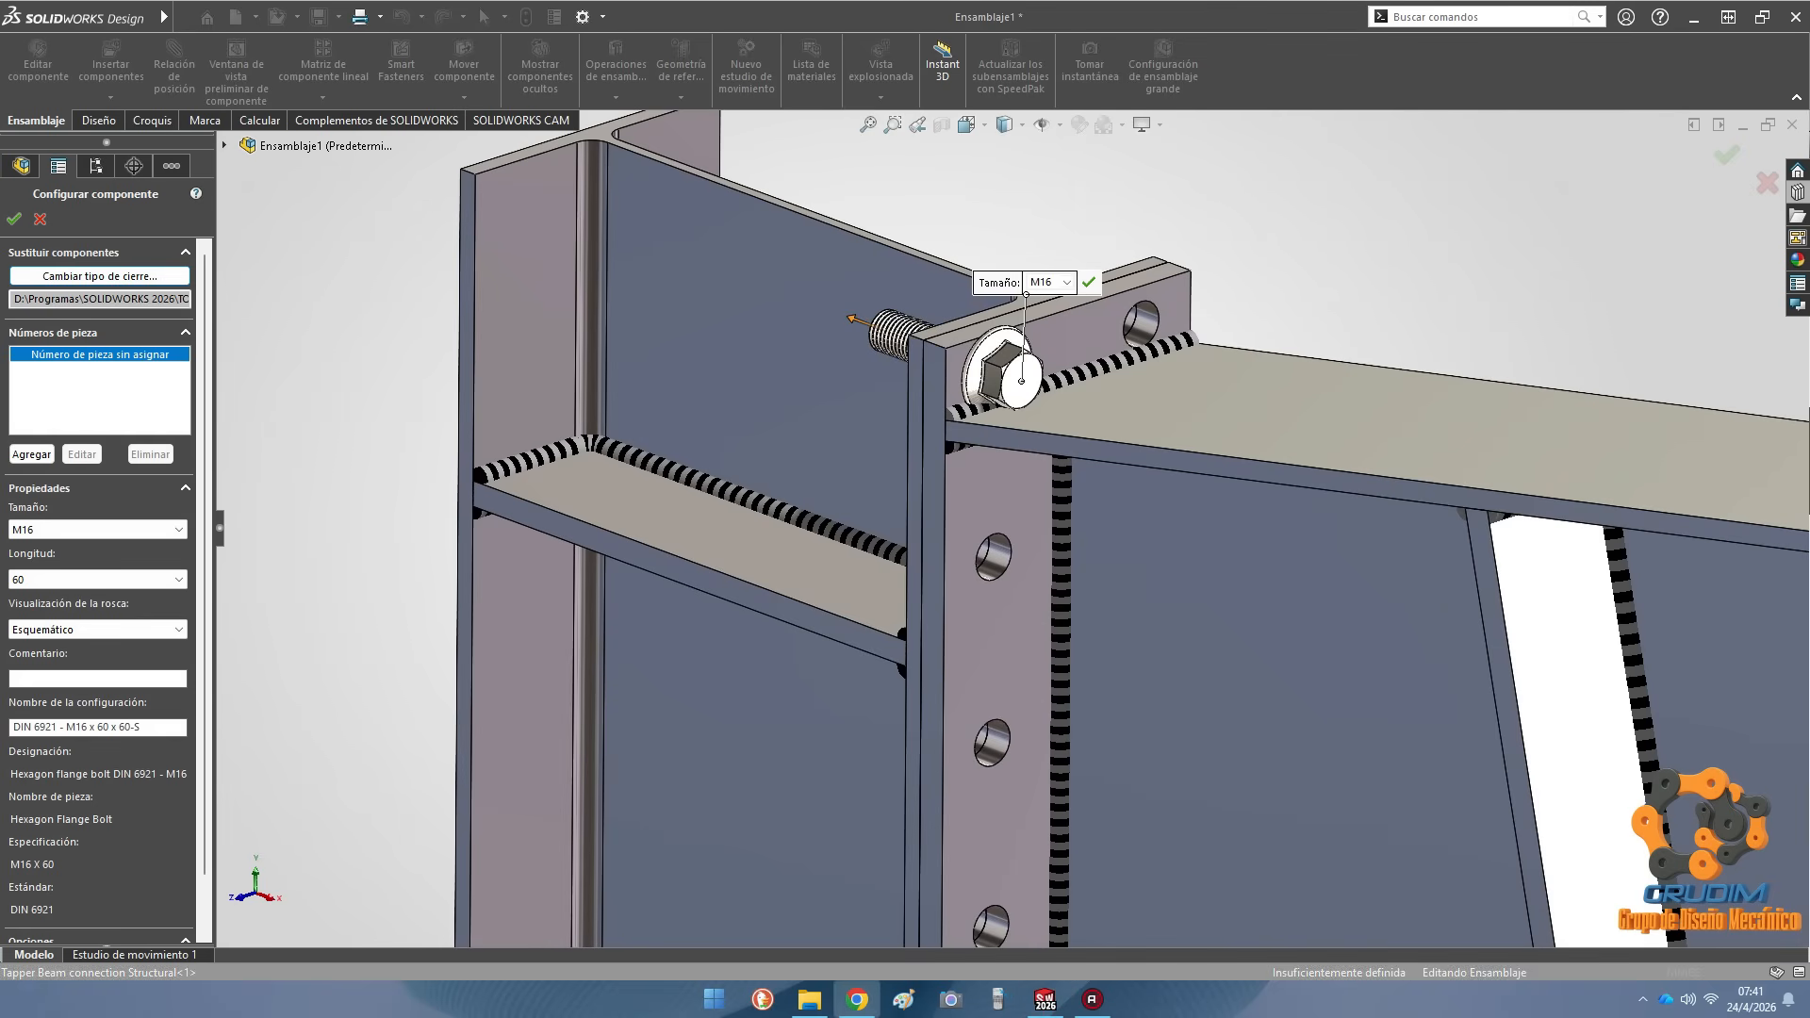
{"action": "left_click", "coordinate": [13, 219]}
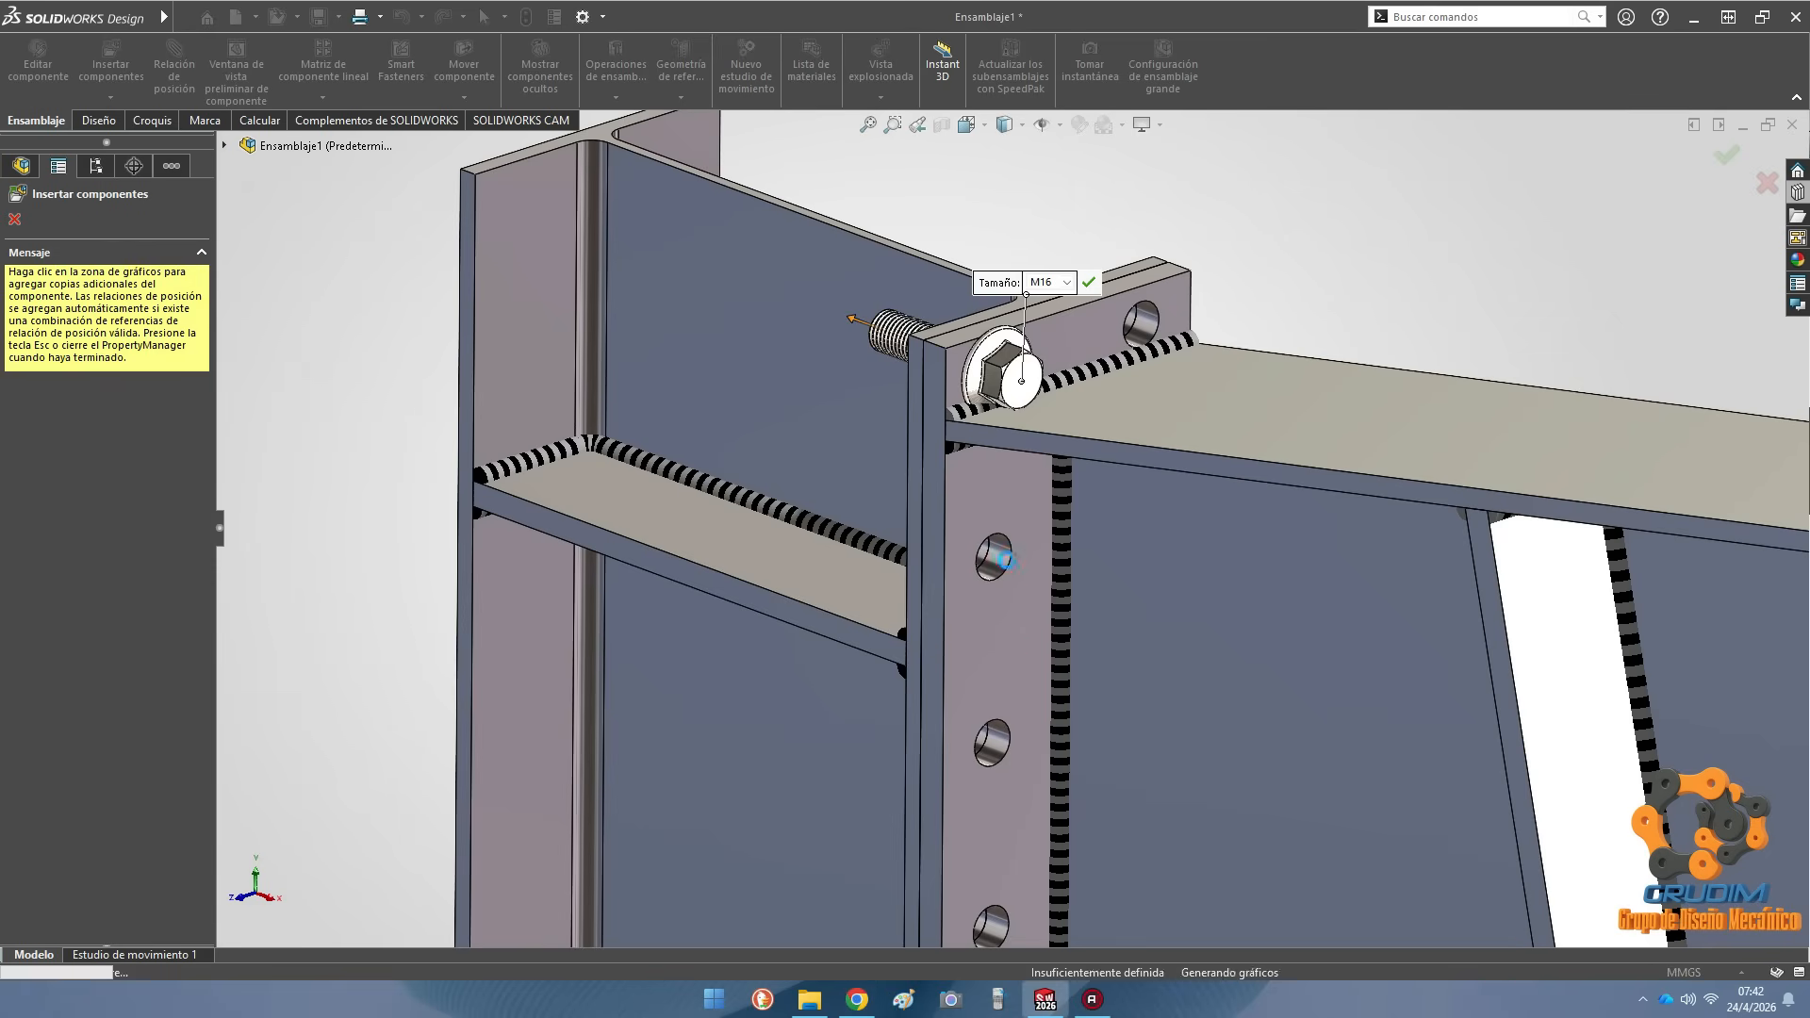
Place copies of the flange bolt in the remaining holes down that side of the end plate and in the opposite bottom corner hole
{"action": "left_click", "coordinate": [1001, 544]}
{"action": "left_click", "coordinate": [1005, 730]}
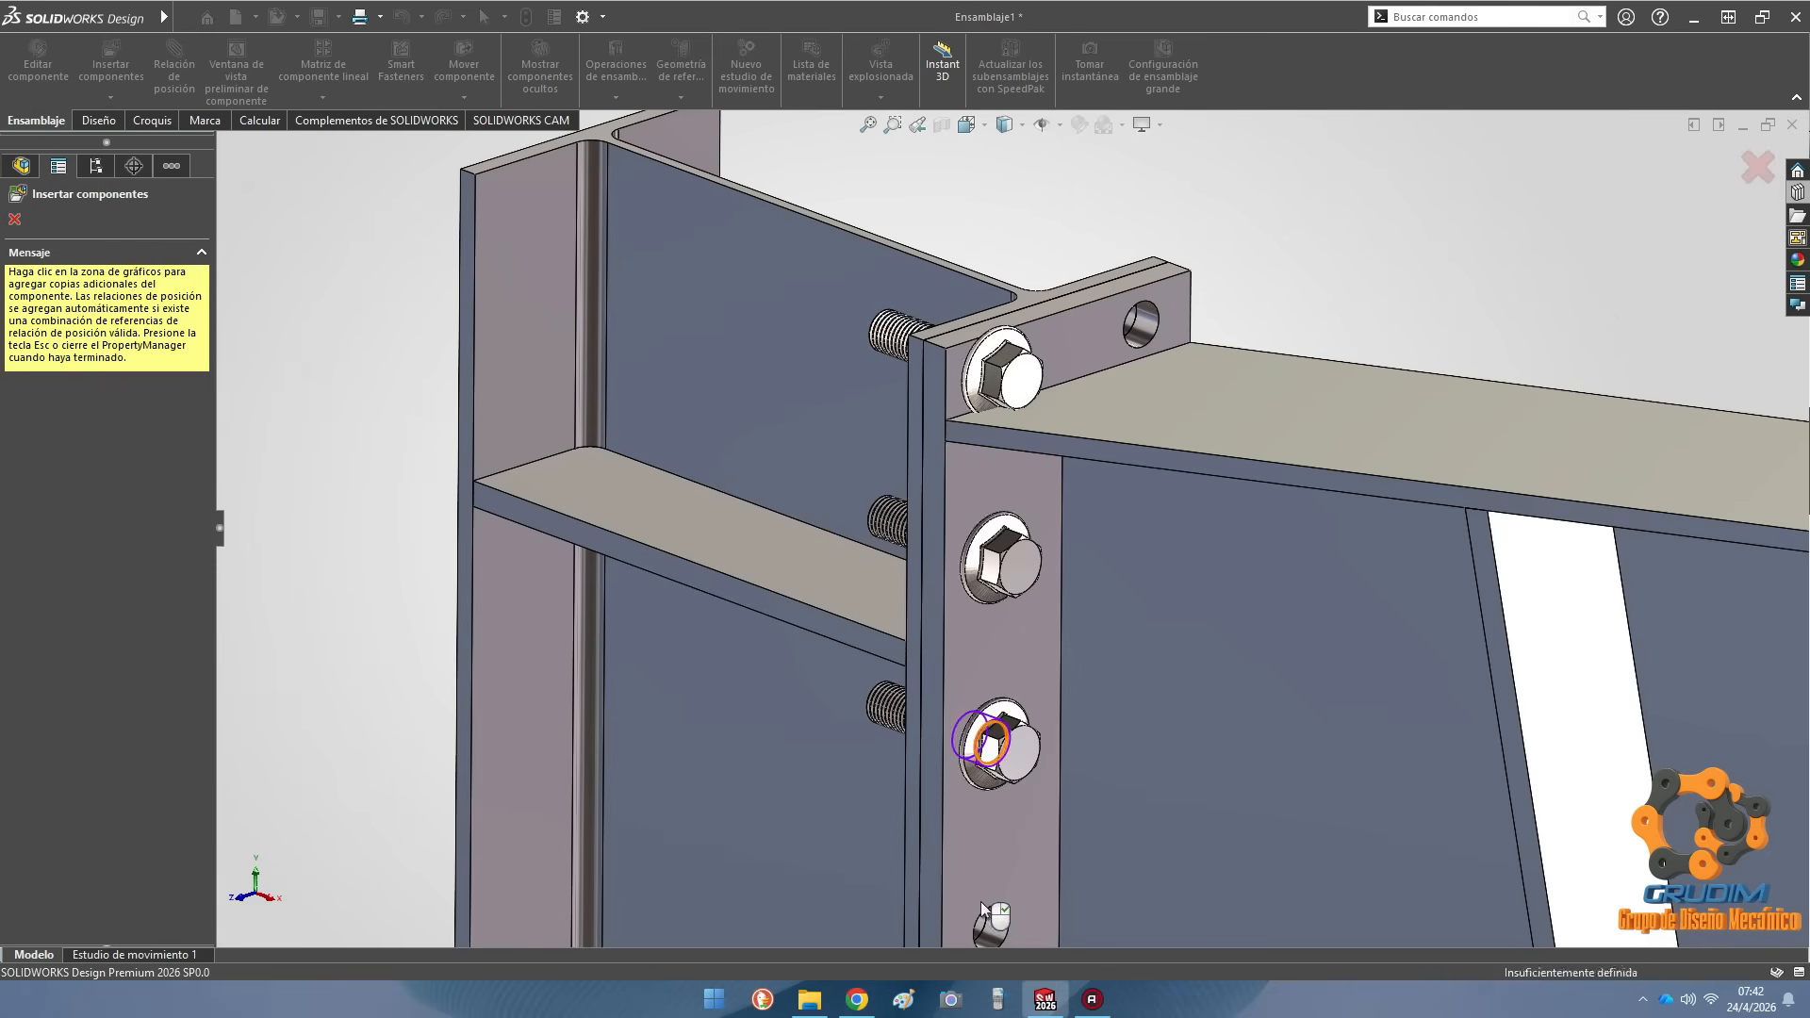
{"action": "left_click", "coordinate": [994, 919]}
{"action": "scroll", "coordinate": [1011, 746], "scroll_direction": "up", "scroll_amount": 3}
{"action": "scroll", "coordinate": [1012, 746], "scroll_direction": "down", "scroll_amount": 4}
{"action": "left_click", "coordinate": [986, 581]}
{"action": "left_click", "coordinate": [995, 762]}
{"action": "left_click", "coordinate": [993, 922]}
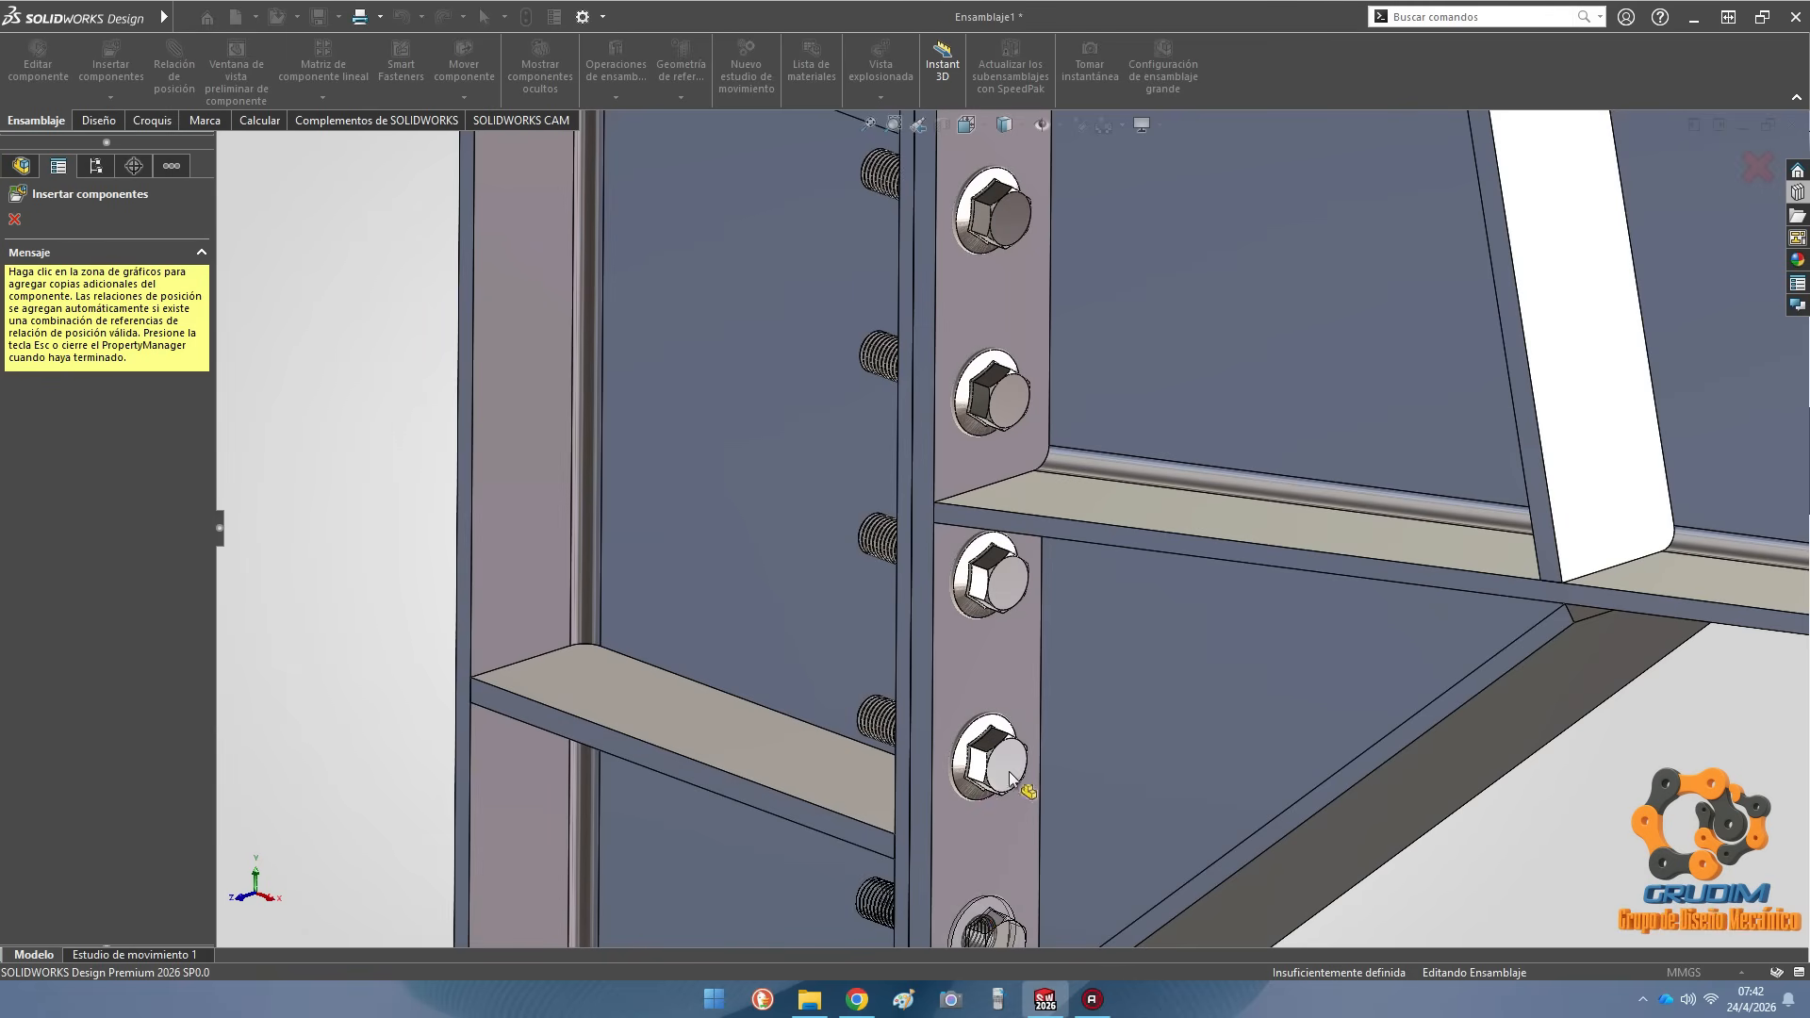
{"action": "scroll", "coordinate": [1018, 792], "scroll_direction": "up", "scroll_amount": 3}
{"action": "left_click", "coordinate": [1079, 841]}
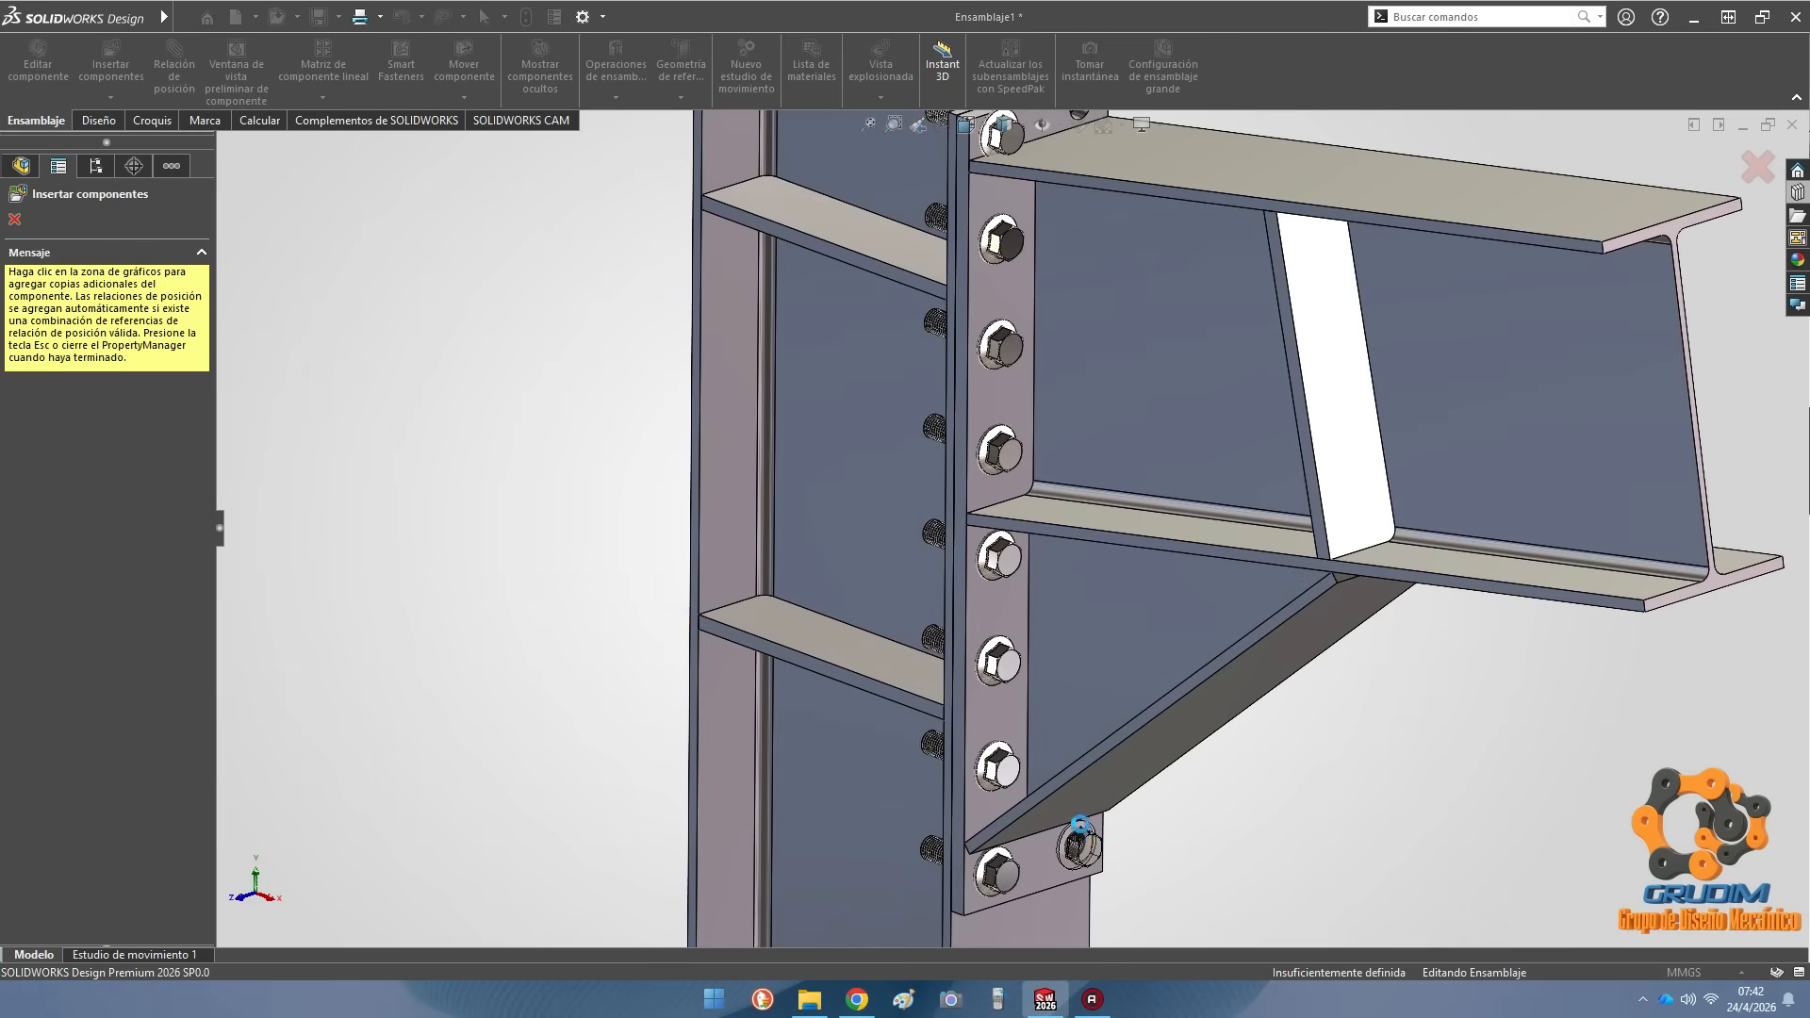
Place flange bolt copies up the end plate's other side, from the haunch to the holes beside the beam web
{"action": "middle_click_drag", "start_coordinate": [1070, 671], "coordinate": [895, 719]}
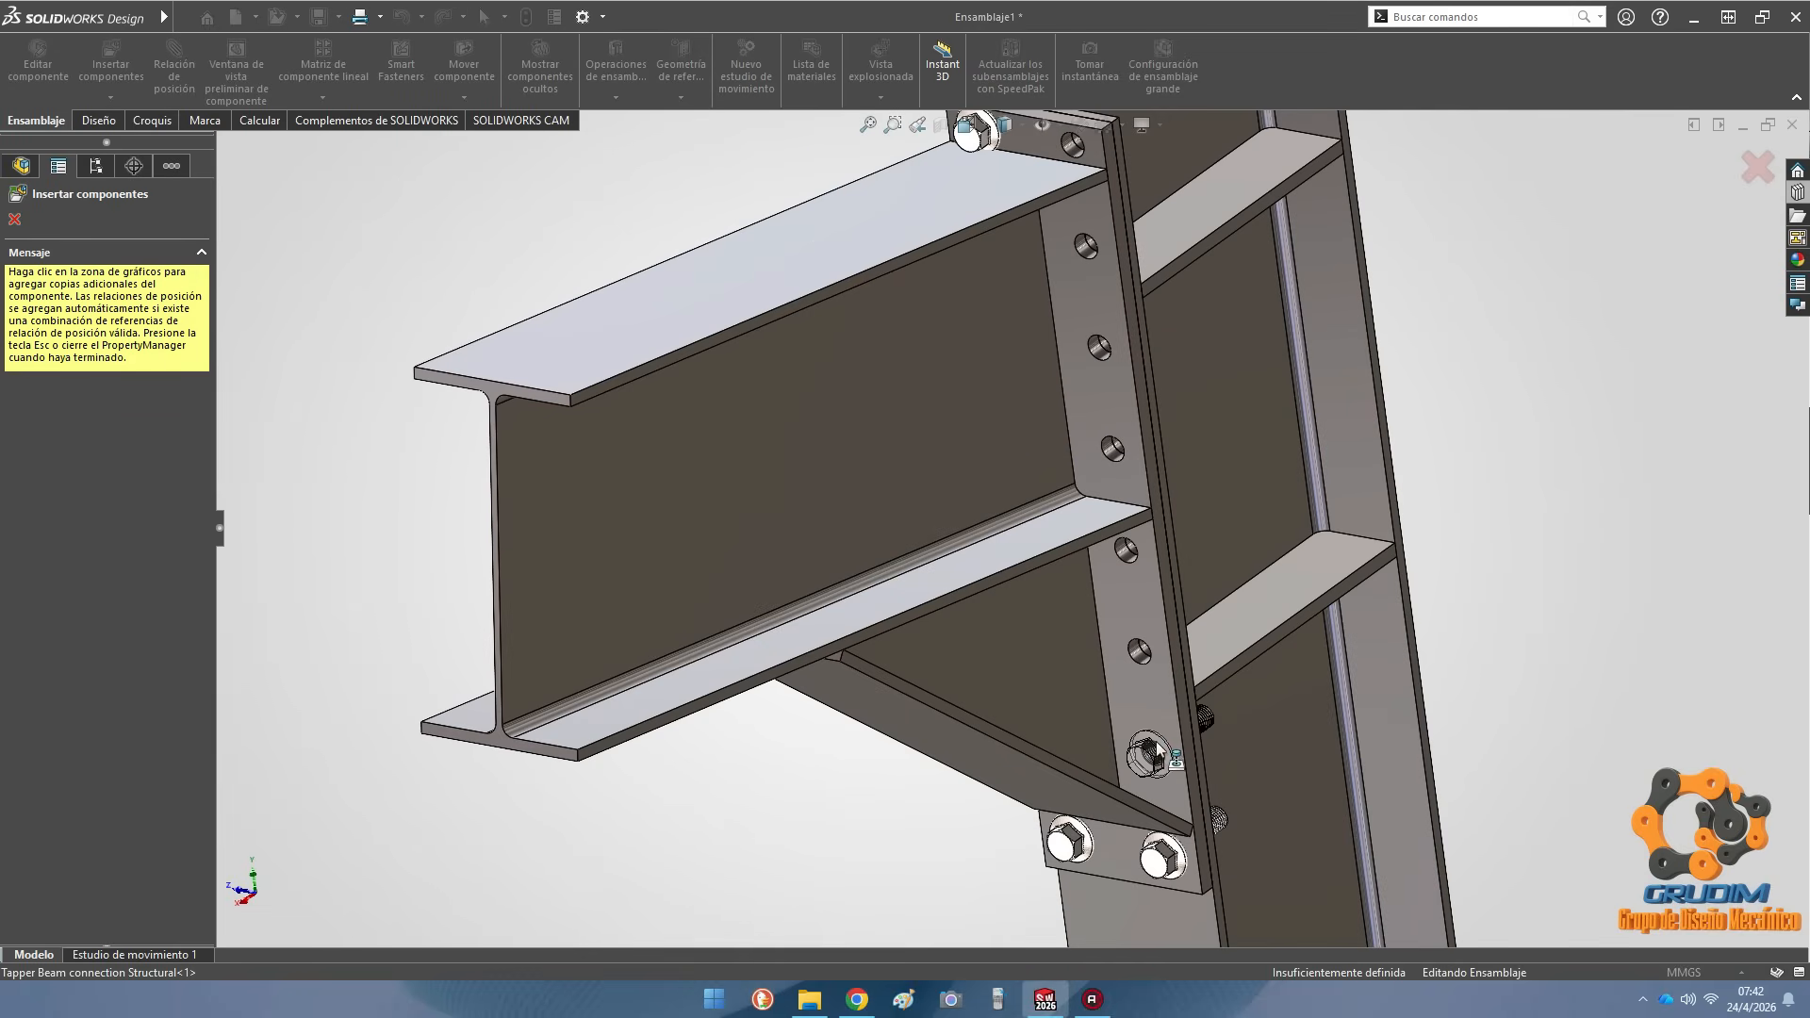
{"action": "middle_click_drag", "start_coordinate": [1145, 649], "coordinate": [1435, 516]}
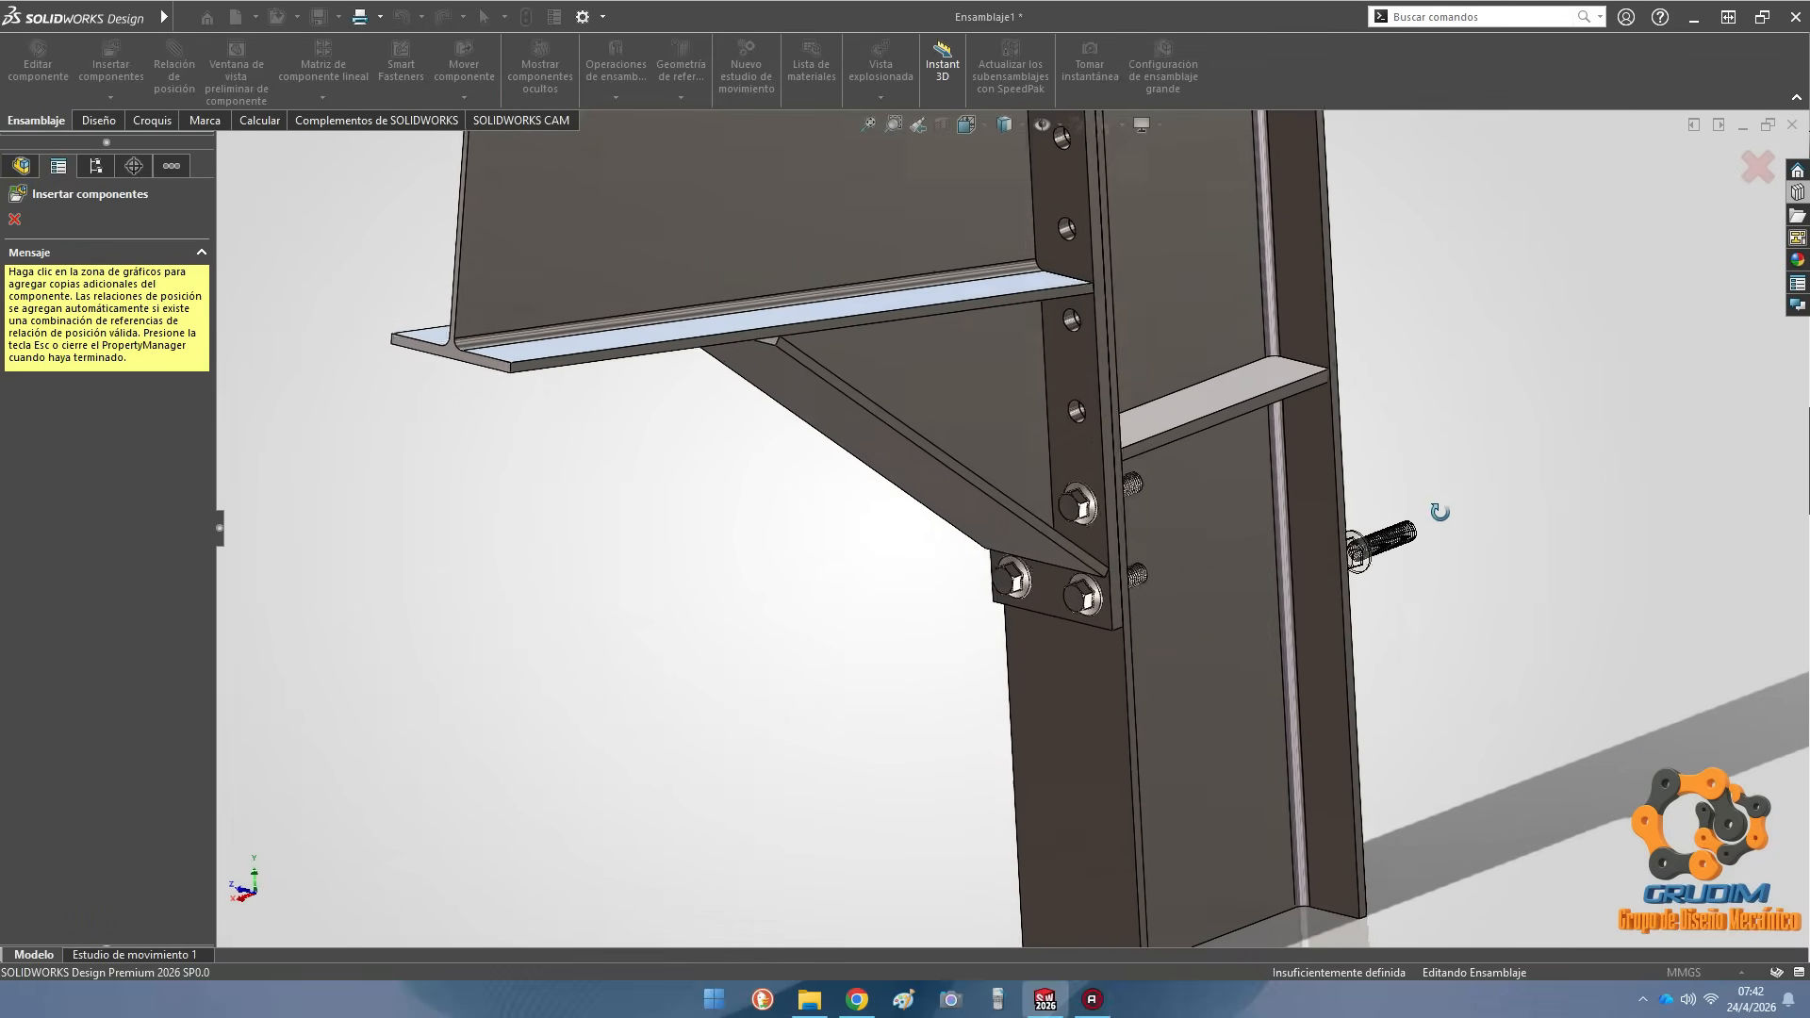
{"action": "scroll", "coordinate": [1084, 395], "scroll_direction": "down", "scroll_amount": 3}
{"action": "left_click", "coordinate": [1037, 451]}
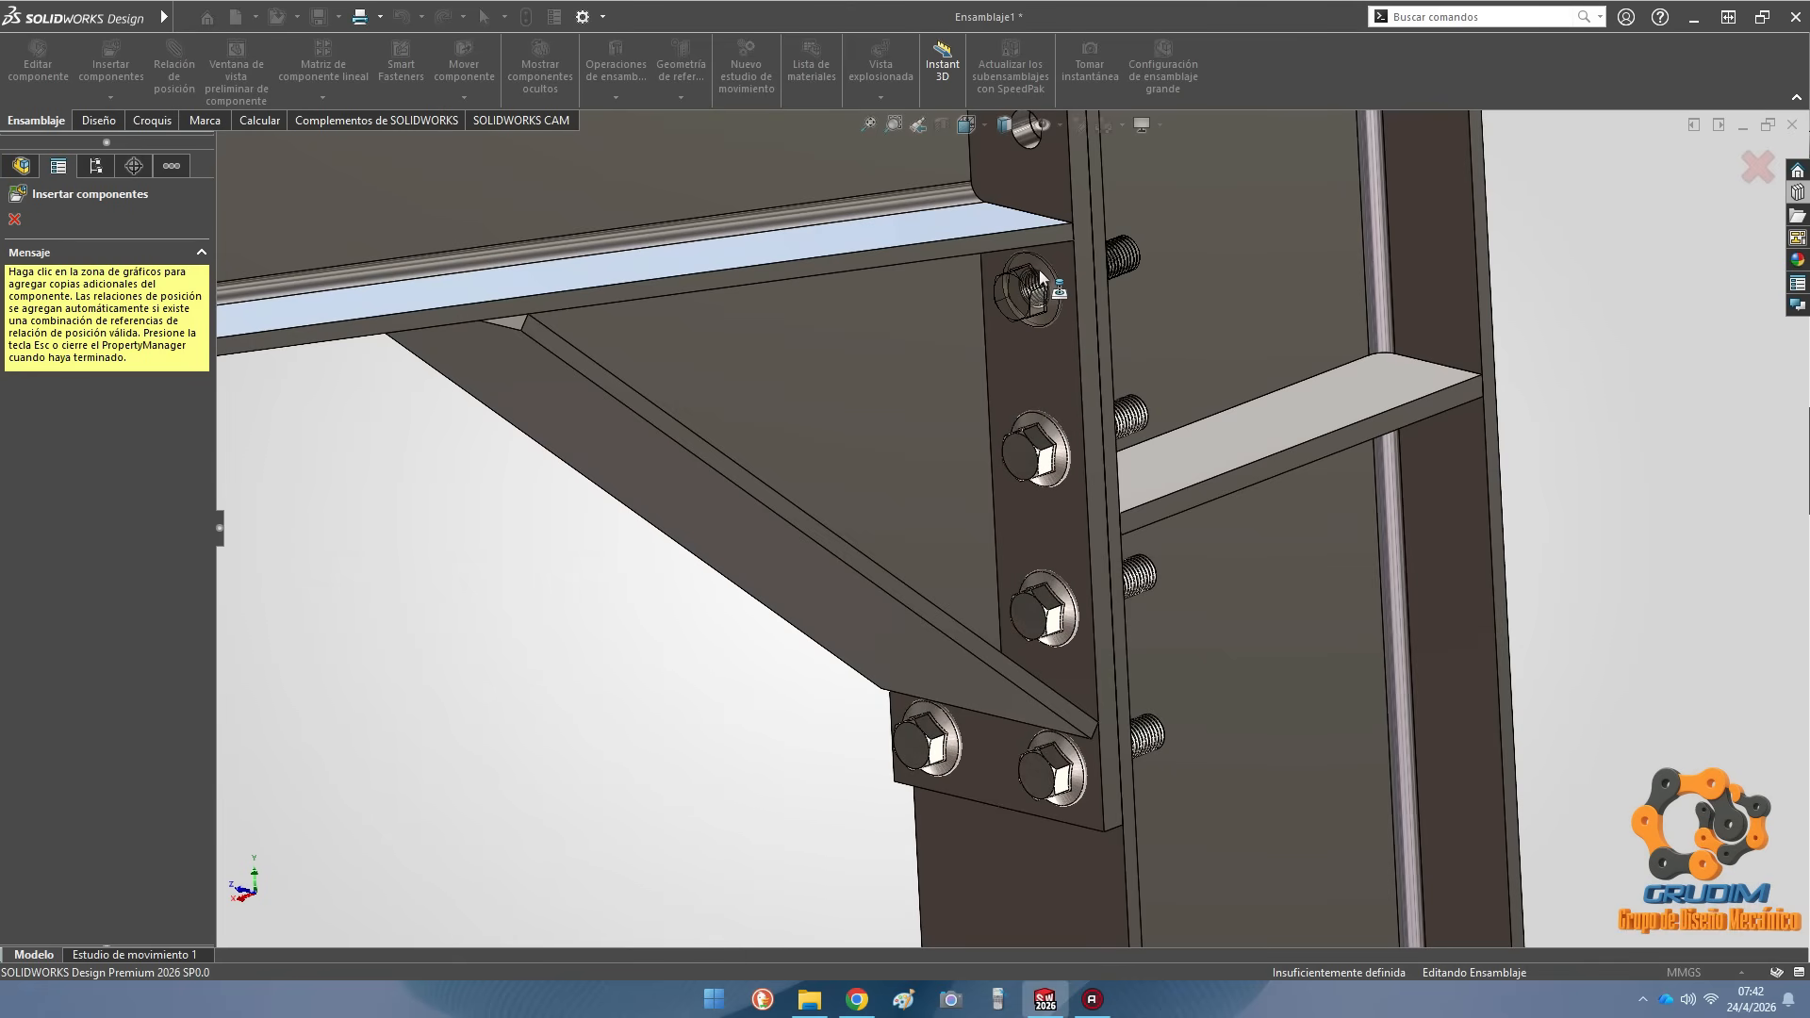
{"action": "scroll", "coordinate": [1037, 270], "scroll_direction": "up", "scroll_amount": 3}
{"action": "scroll", "coordinate": [1027, 377], "scroll_direction": "down", "scroll_amount": 4}
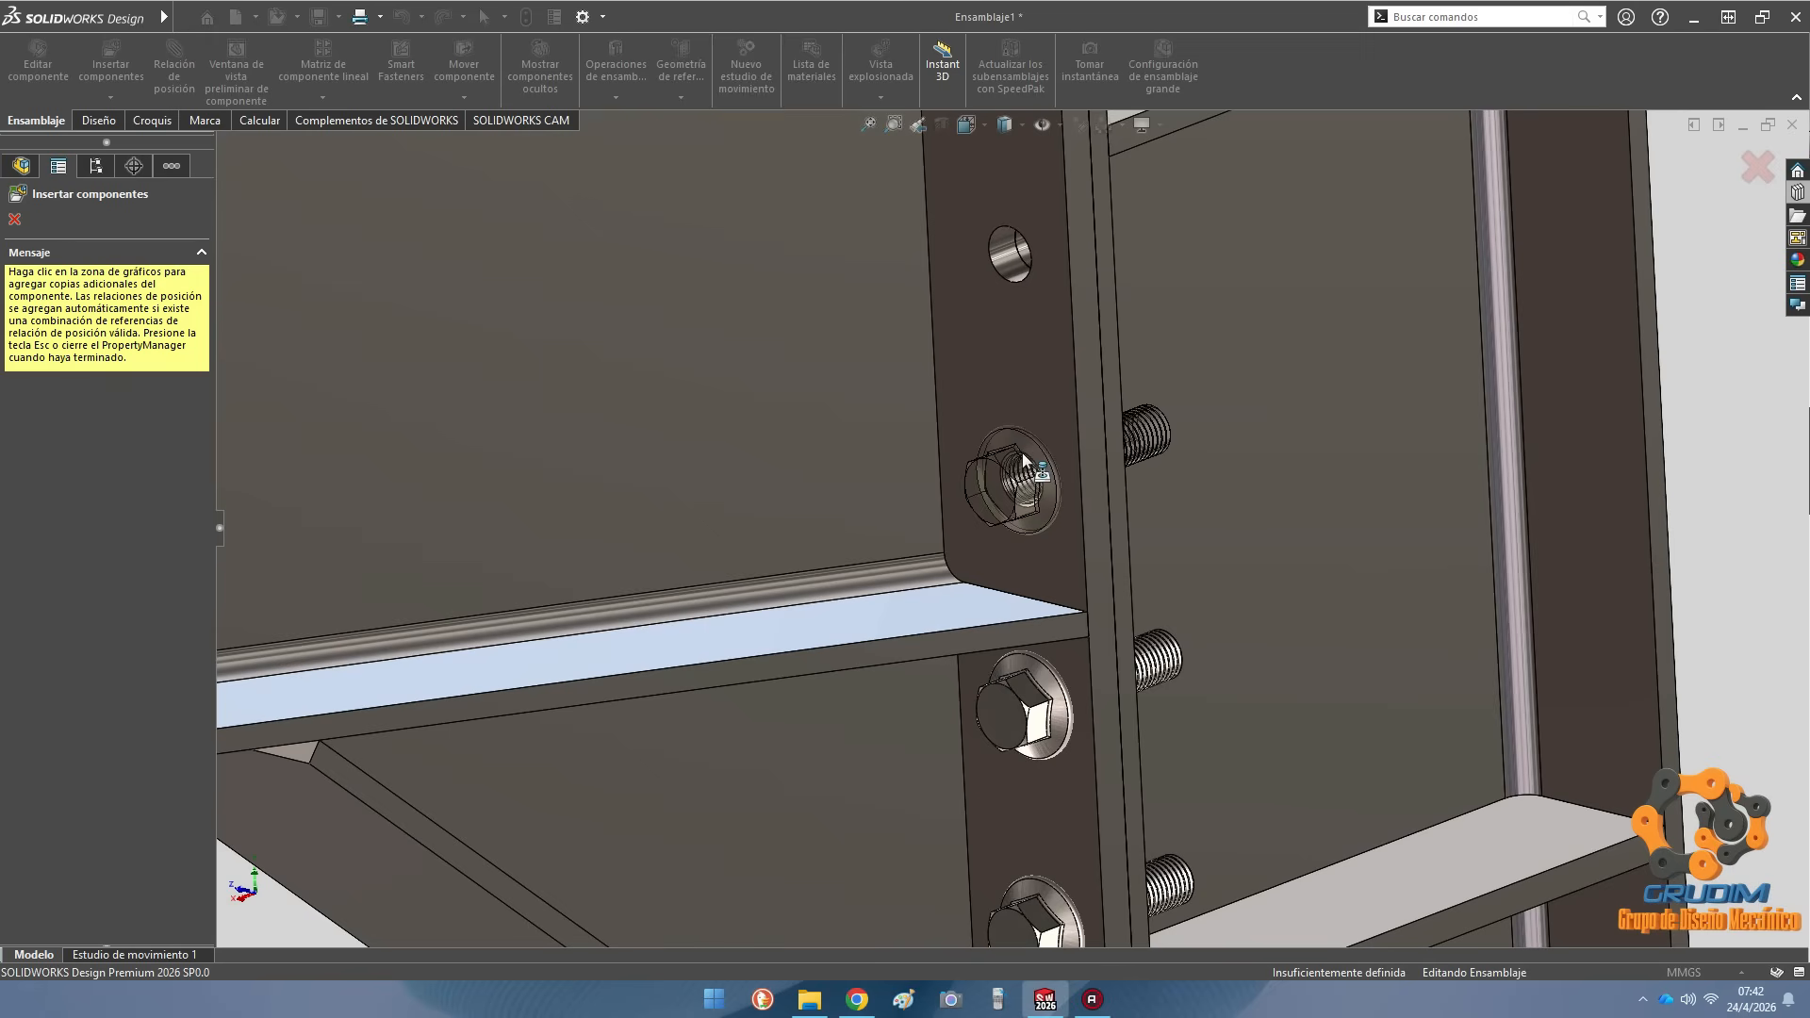
{"action": "left_click", "coordinate": [1023, 443]}
Place a flange bolt copy in the empty hole above the beam's top flange and finish inserting bolts
{"action": "scroll", "coordinate": [999, 259], "scroll_direction": "up", "scroll_amount": 3}
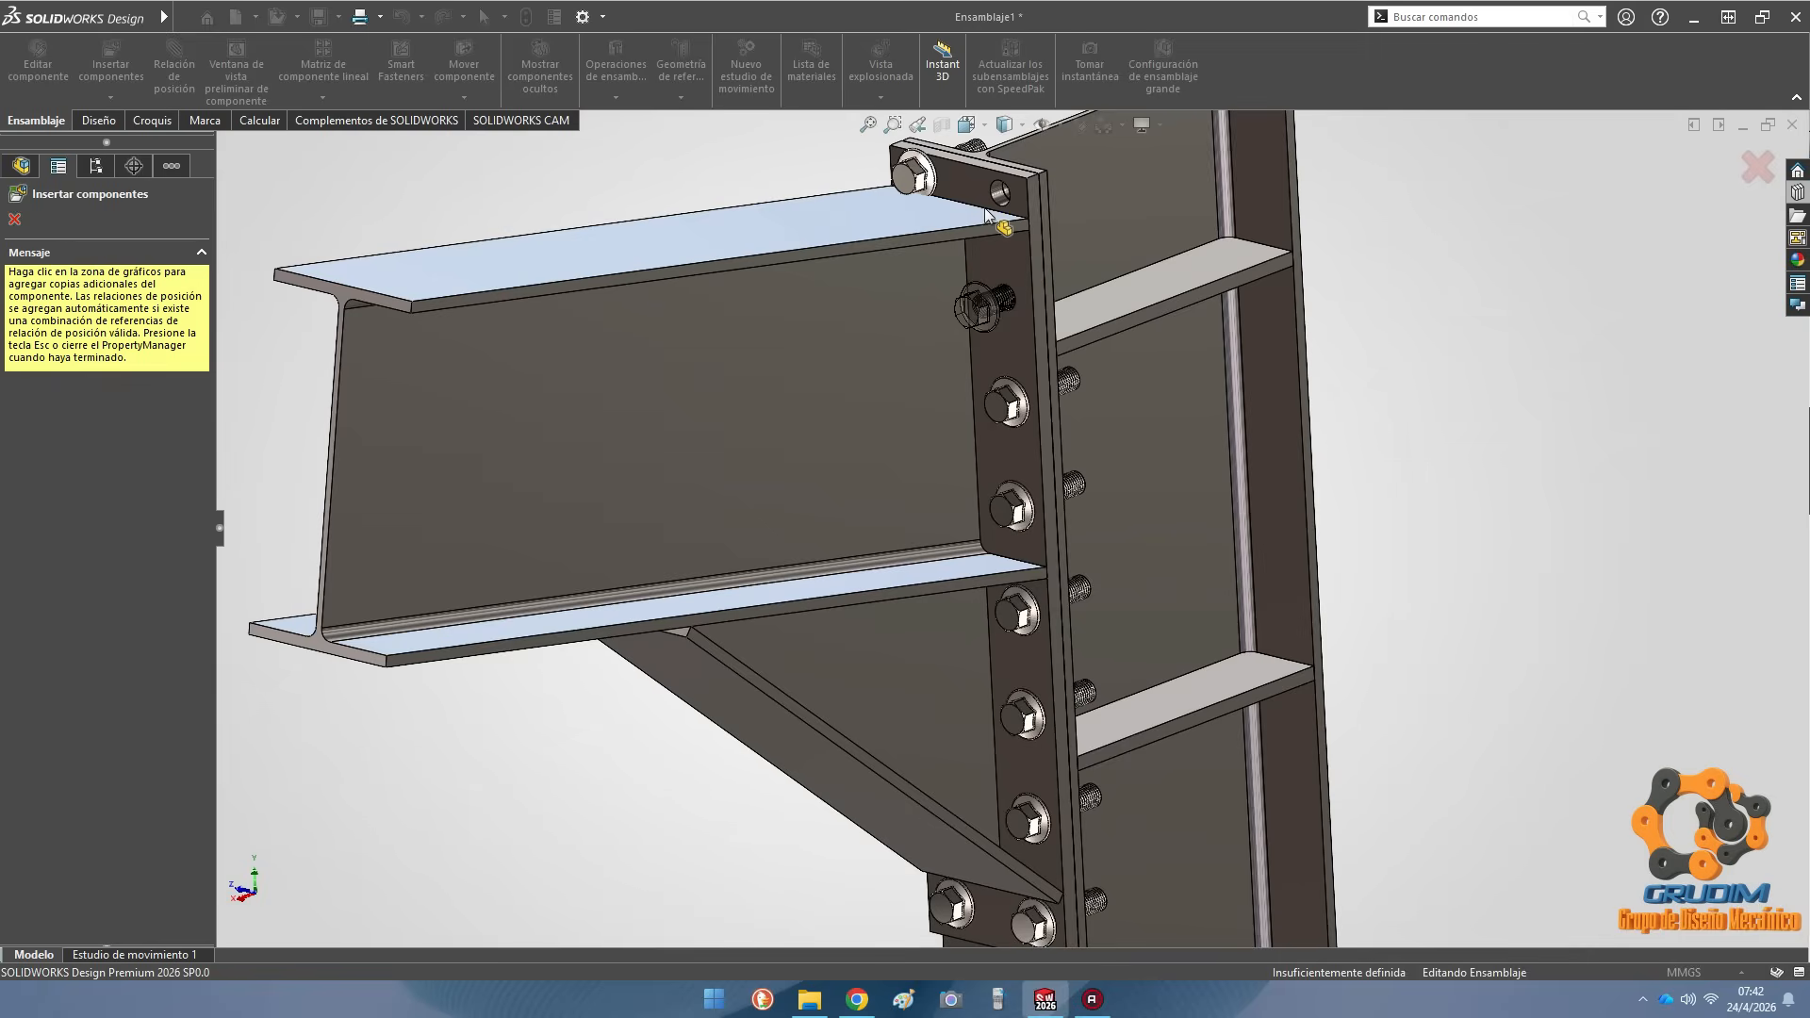
{"action": "scroll", "coordinate": [990, 283], "scroll_direction": "down", "scroll_amount": 4}
{"action": "left_click", "coordinate": [1023, 196]}
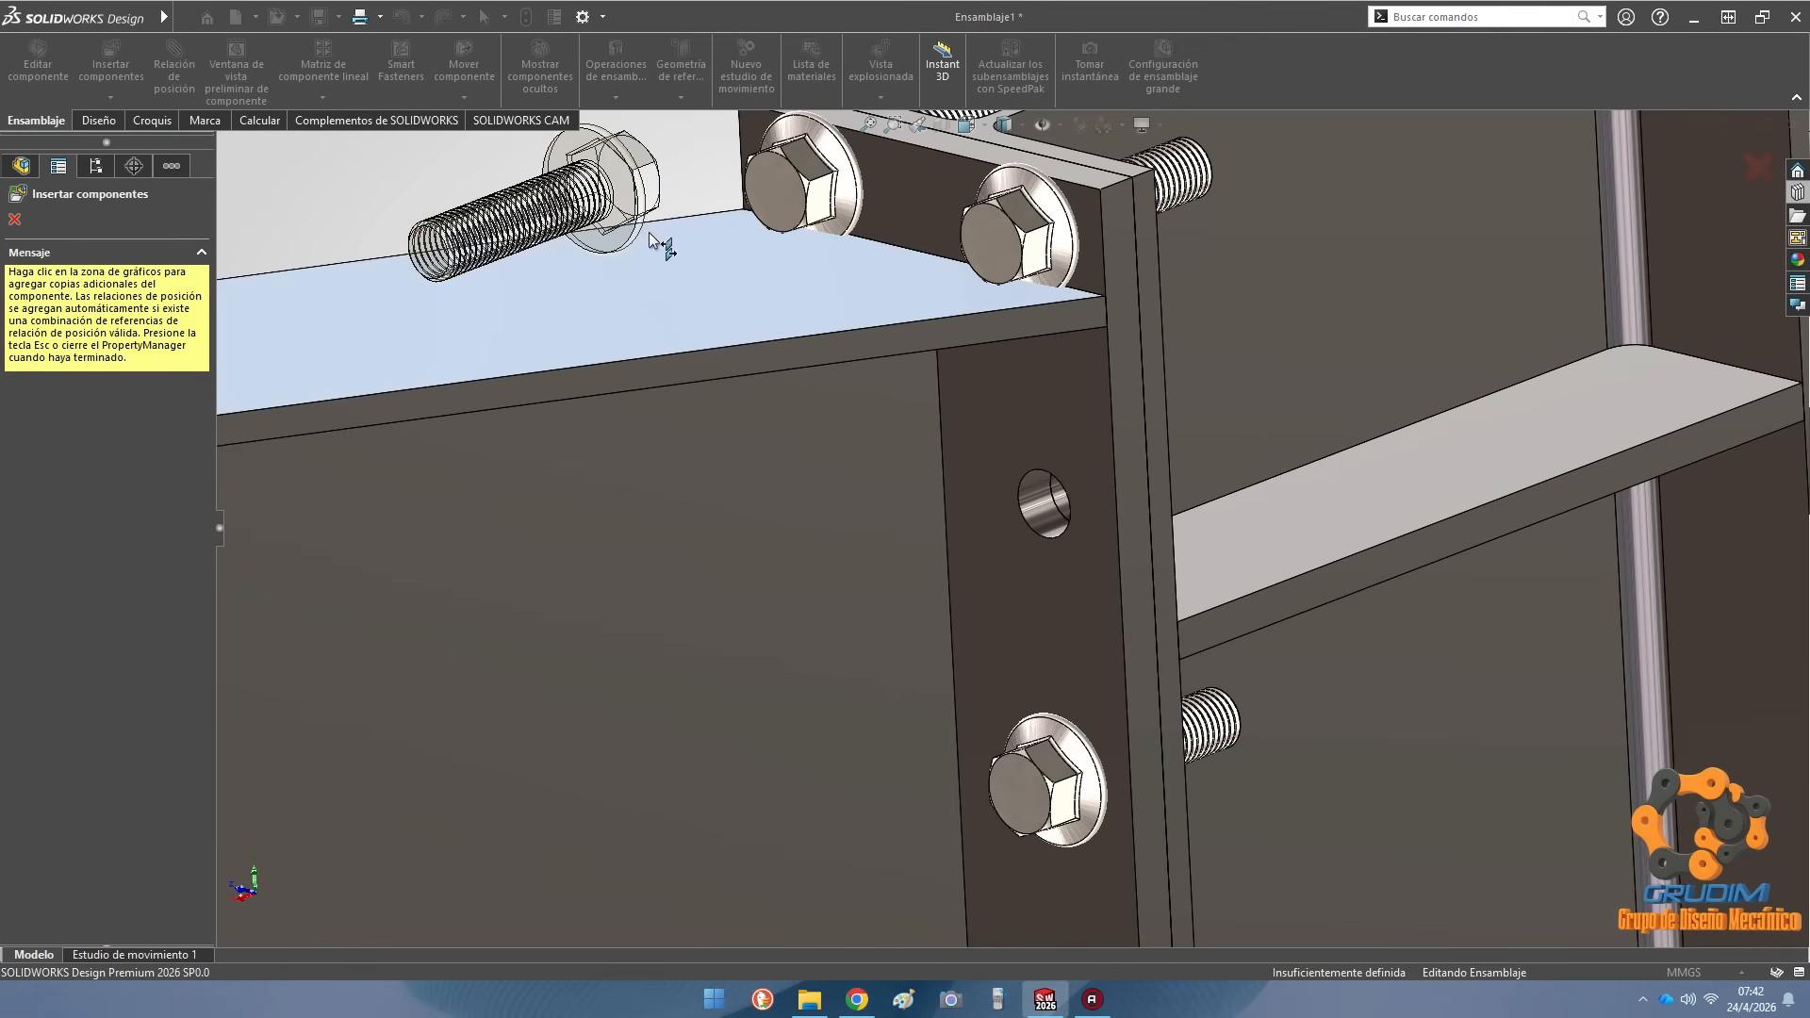
{"action": "key", "text": "Escape"}
Insert a DIN 6921 M16 flange bolt, 60 mm long with schematic thread, in the empty hole below the beam's top flange
{"action": "scroll", "coordinate": [971, 568], "scroll_direction": "up", "scroll_amount": 3}
{"action": "scroll", "coordinate": [971, 568], "scroll_direction": "up", "scroll_amount": 3}
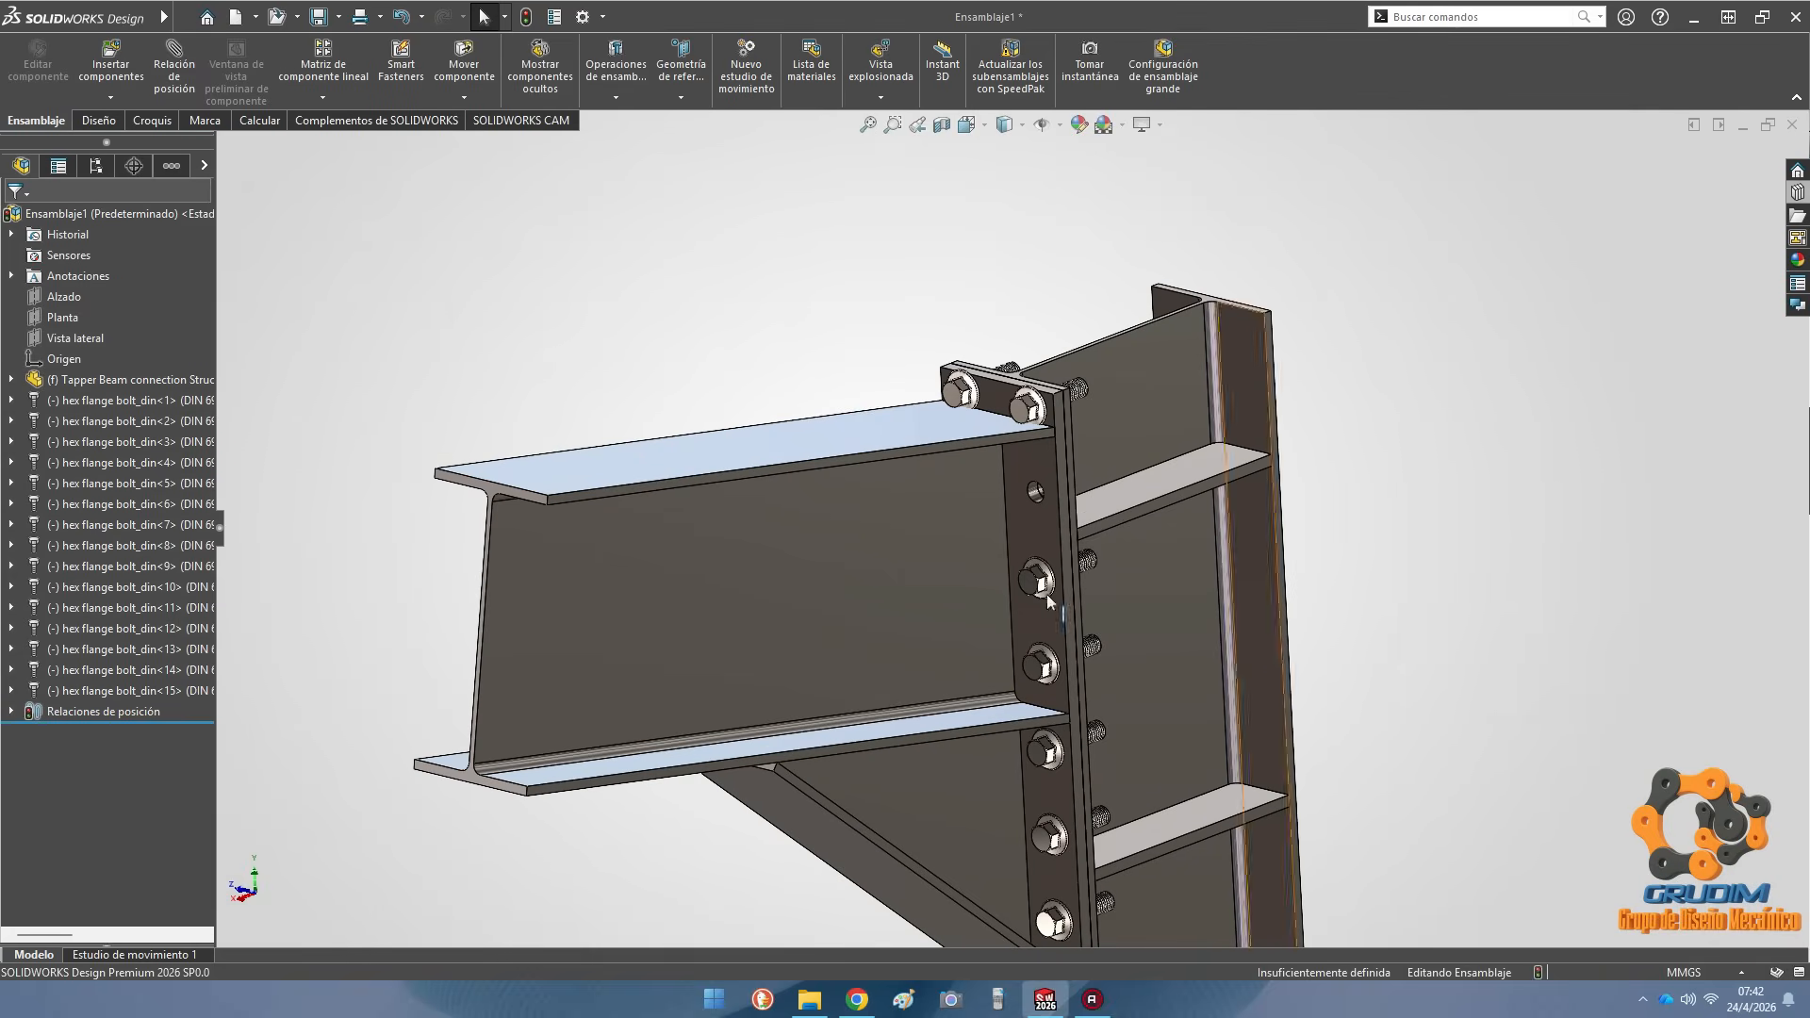
{"action": "scroll", "coordinate": [999, 561], "scroll_direction": "down", "scroll_amount": 4}
{"action": "left_click", "coordinate": [1794, 193]}
{"action": "left_click_drag", "start_coordinate": [1553, 773], "coordinate": [1010, 411]}
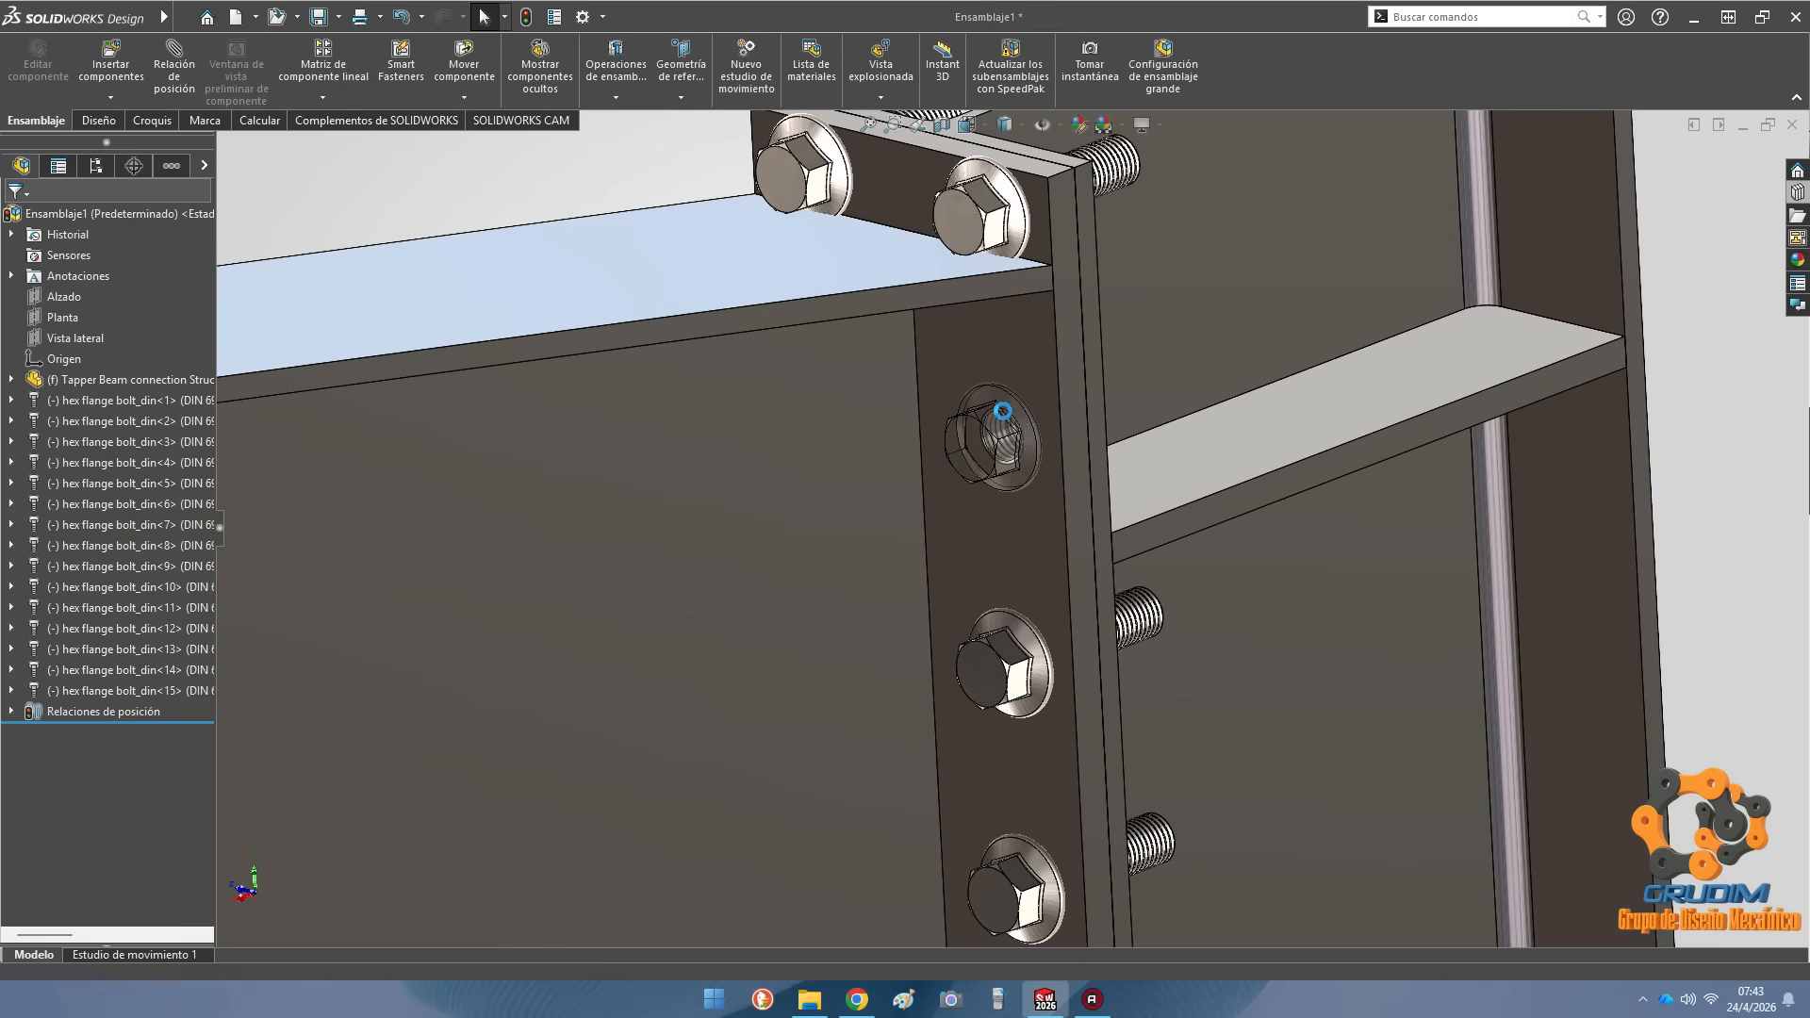
{"action": "left_click_drag", "start_coordinate": [1003, 411], "coordinate": [1003, 411]}
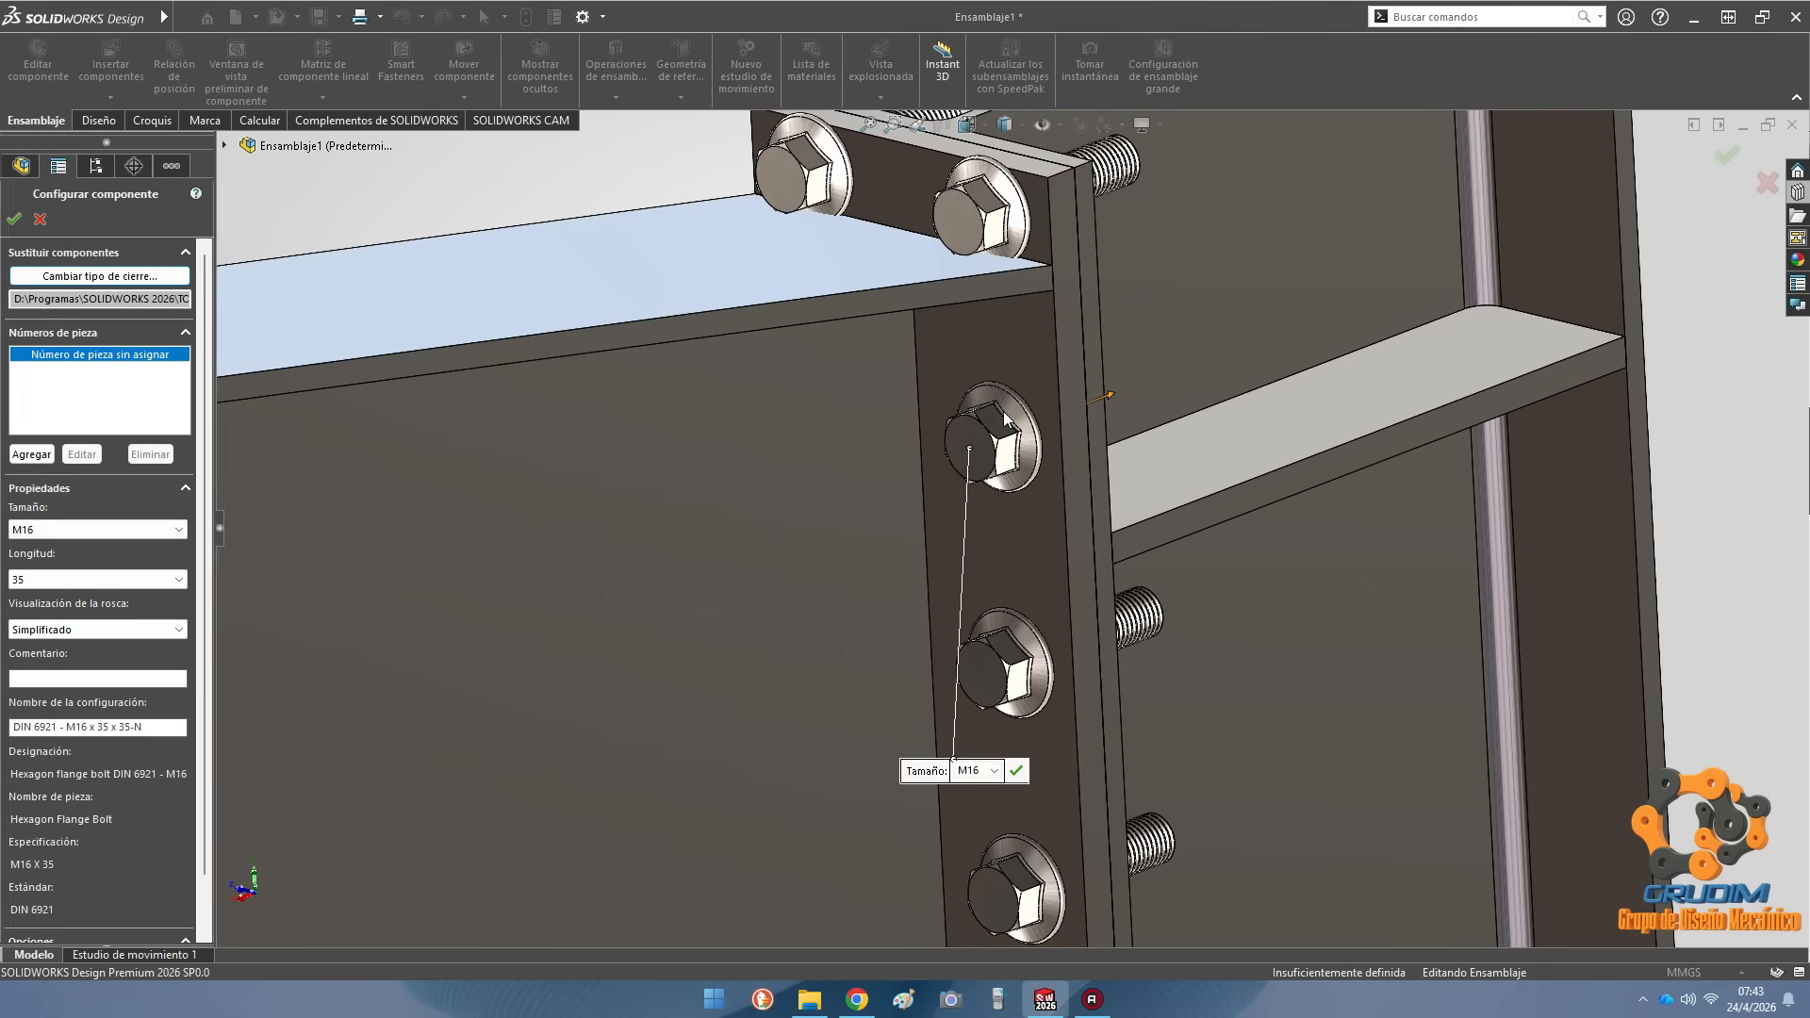
{"action": "left_click", "coordinate": [72, 581]}
{"action": "left_click", "coordinate": [47, 657]}
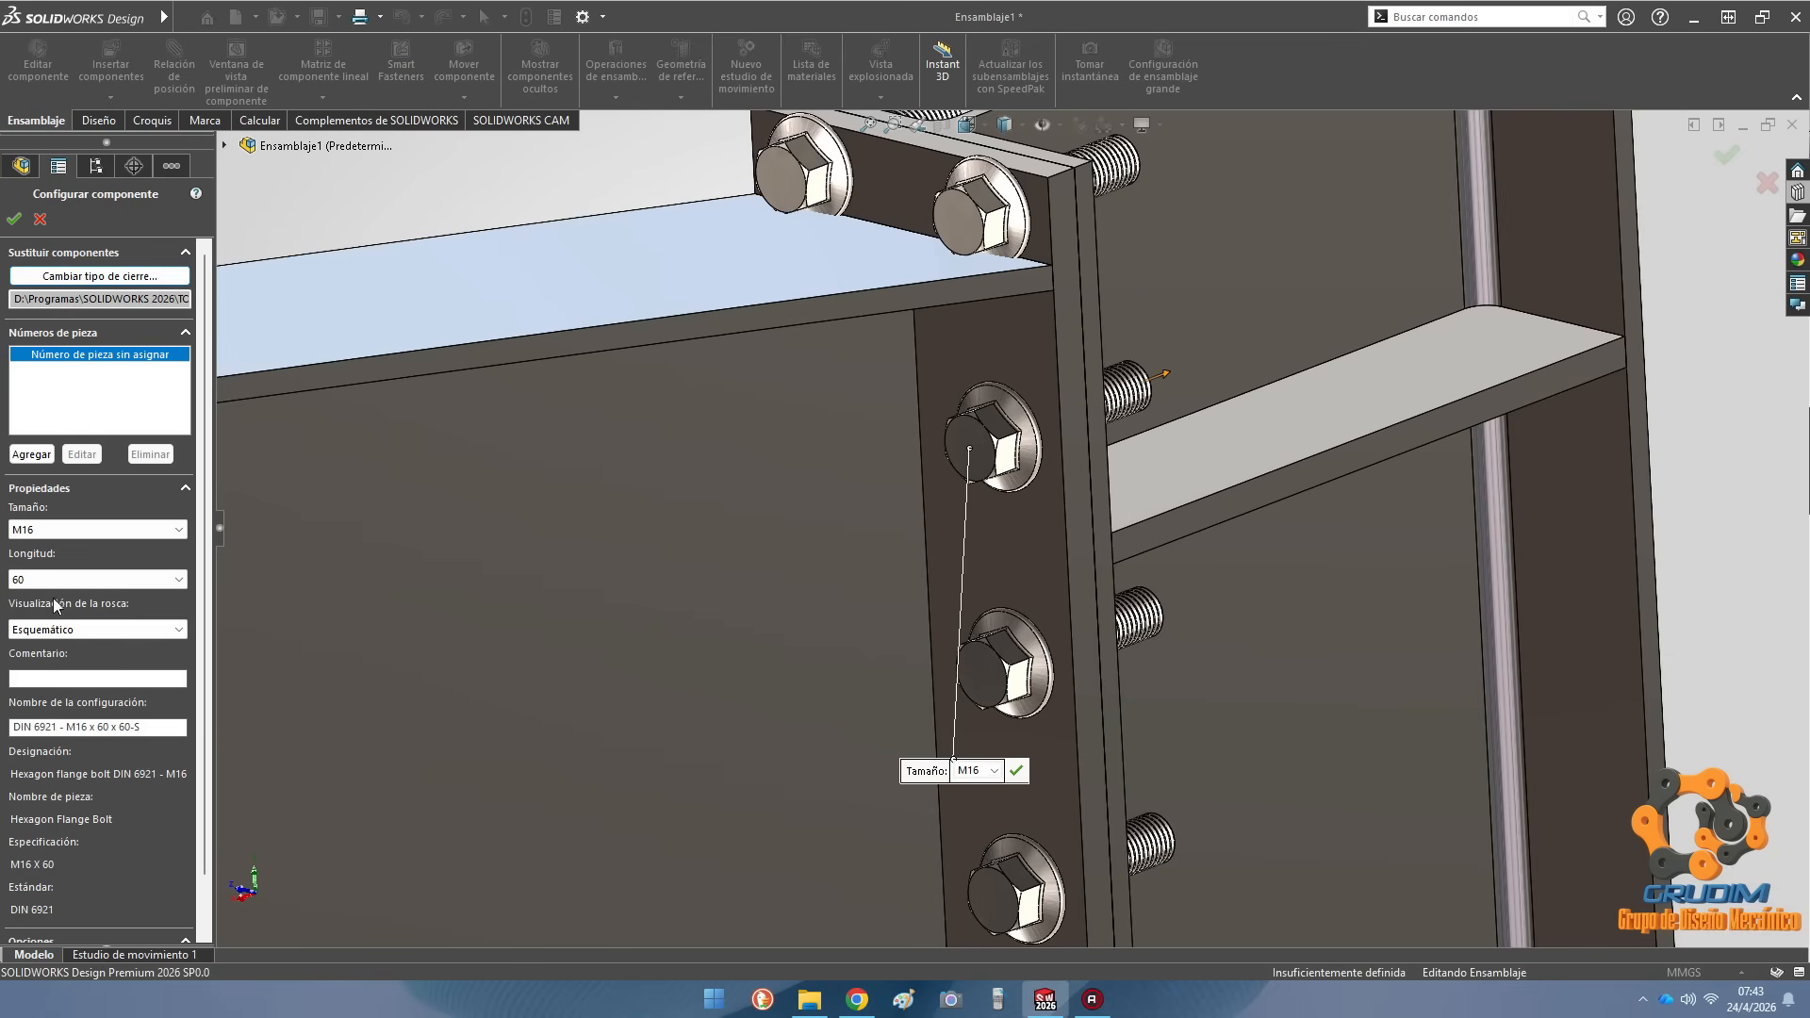
{"action": "left_click", "coordinate": [14, 219]}
Open the DIN hexagonal nuts (Tuercas hexagonales) in the Toolbox library
{"action": "scroll", "coordinate": [993, 415], "scroll_direction": "up", "scroll_amount": 8}
{"action": "middle_click_drag", "start_coordinate": [976, 633], "coordinate": [1075, 547]}
{"action": "scroll", "coordinate": [1075, 526], "scroll_direction": "down", "scroll_amount": 6}
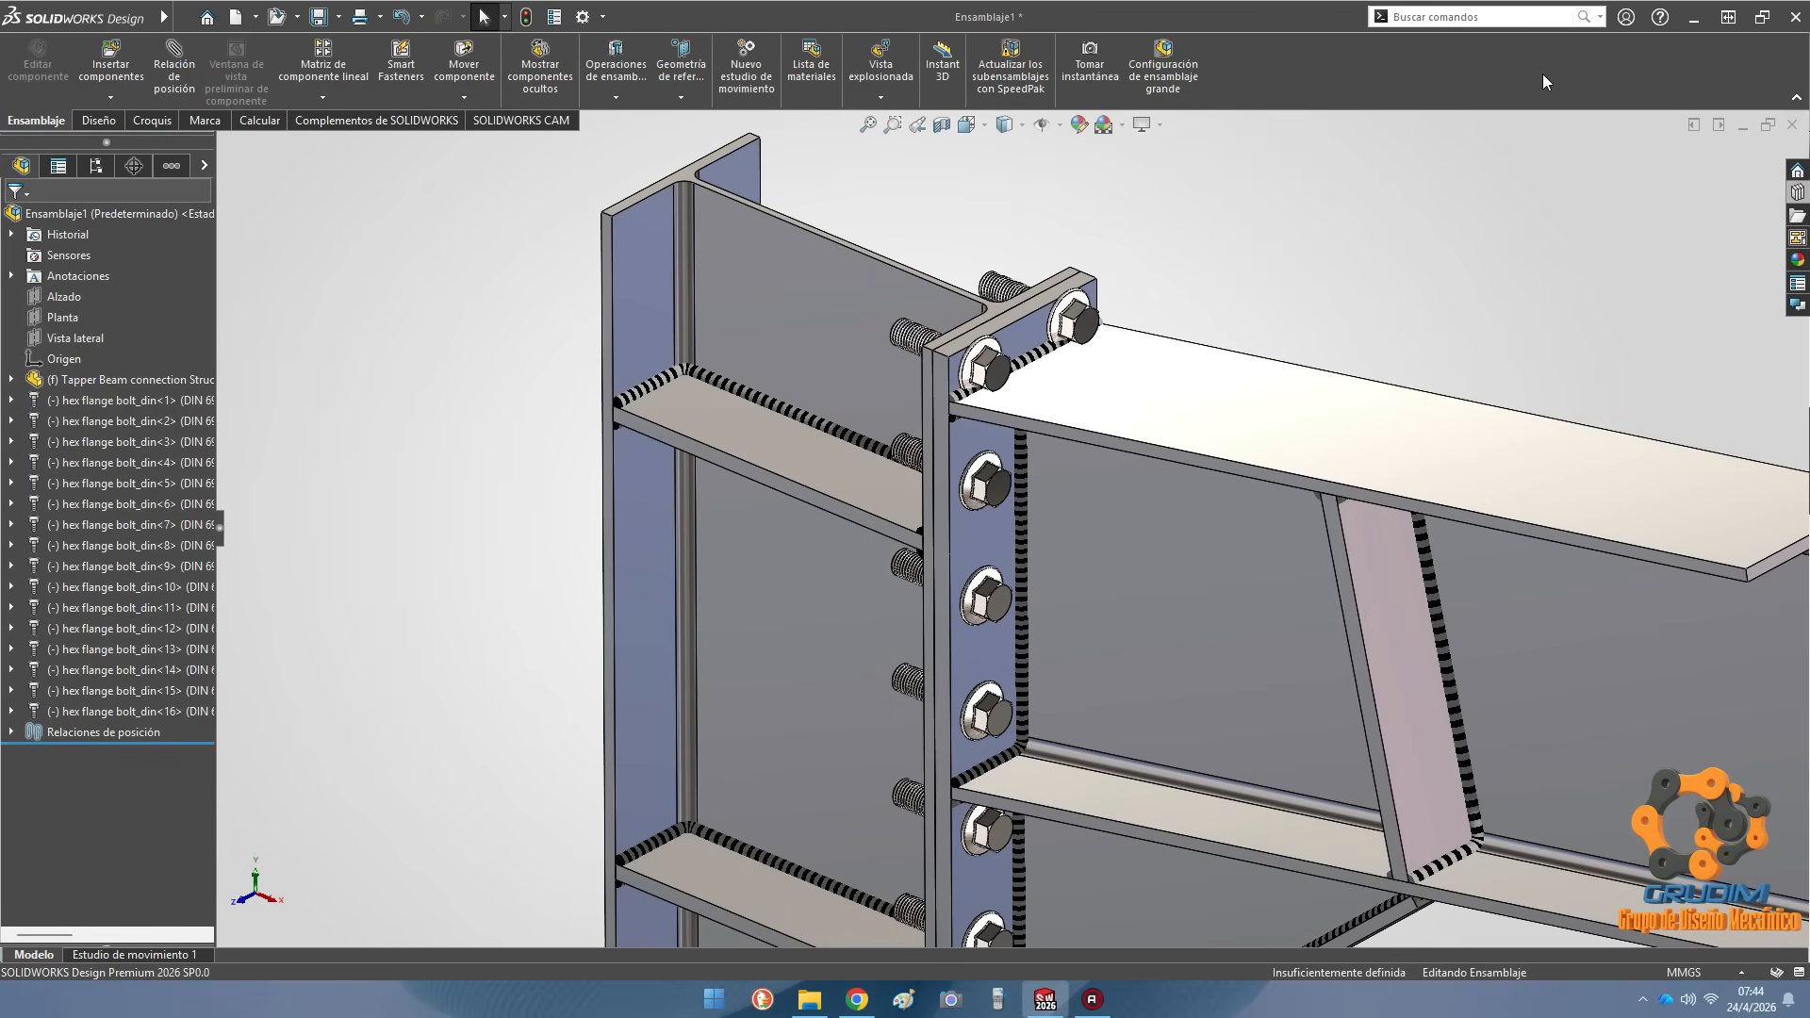
{"action": "left_click", "coordinate": [1797, 192]}
{"action": "left_click", "coordinate": [1550, 218]}
{"action": "left_click", "coordinate": [1605, 344]}
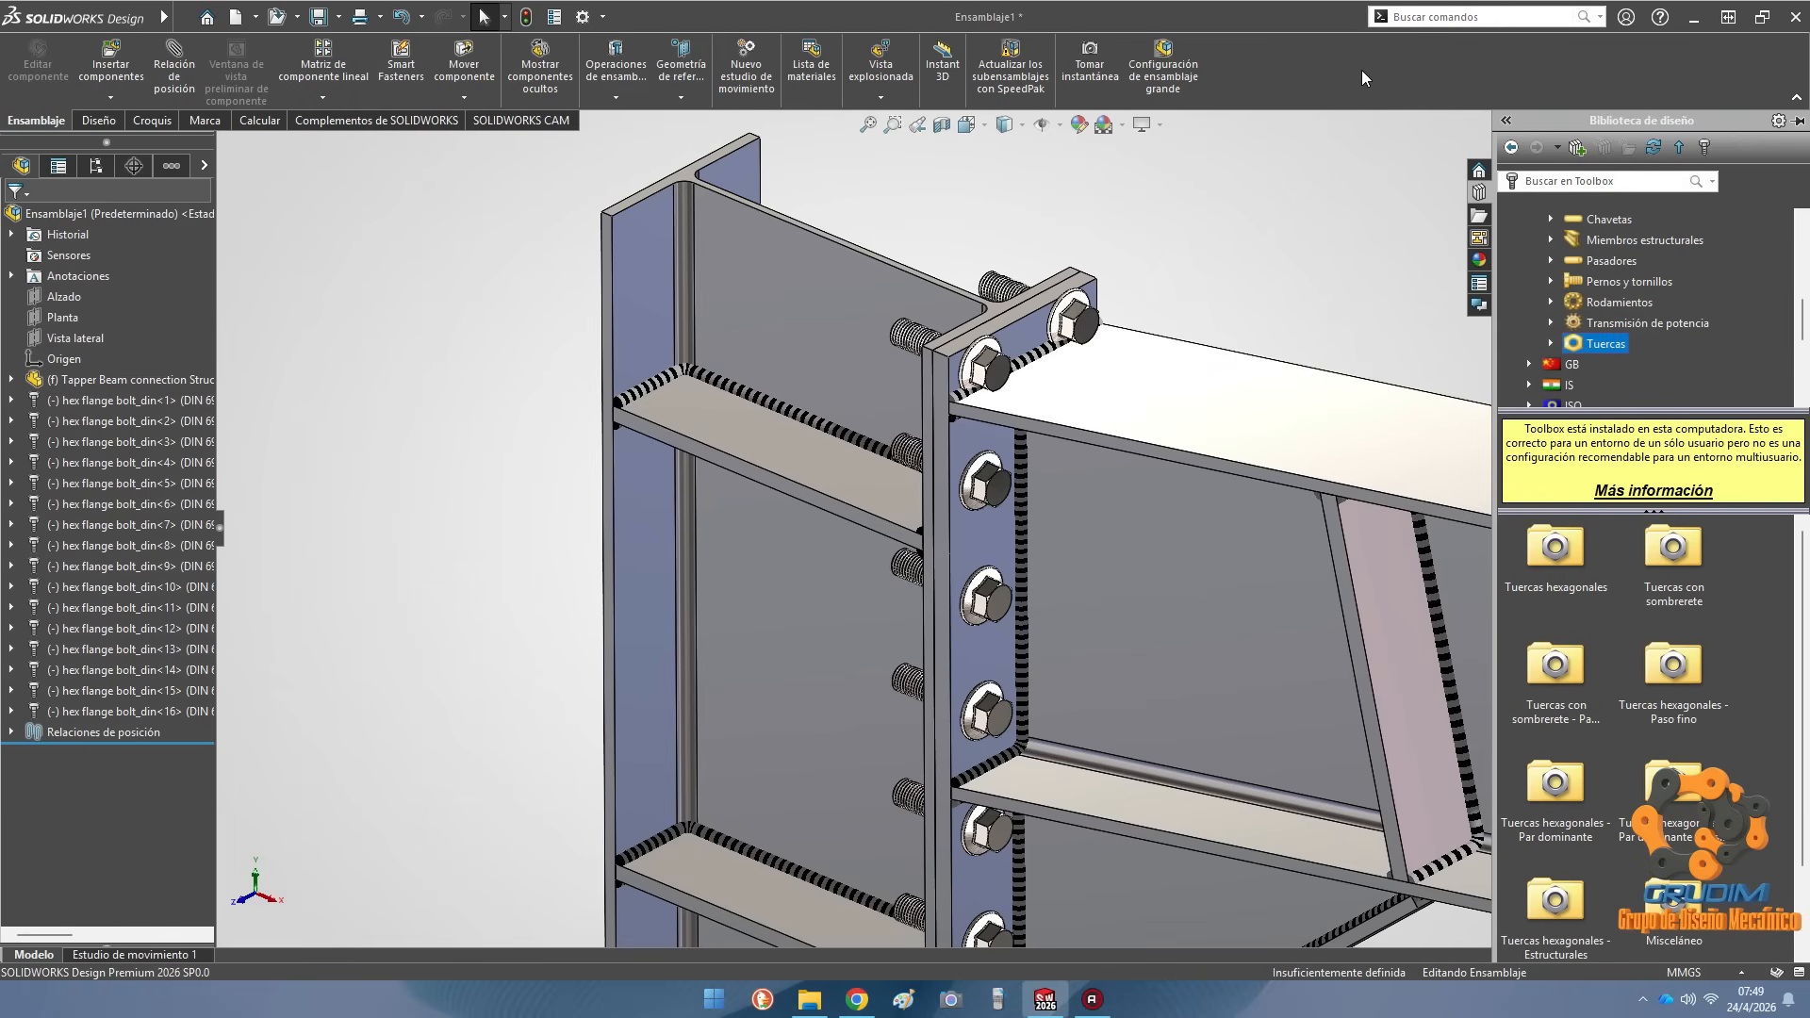
{"action": "double_click", "coordinate": [1554, 547]}
Insert a DIN 6923 M16 hexagonal flange nut on the uppermost bolt on the rear of the column flange
{"action": "scroll", "coordinate": [957, 369], "scroll_direction": "down", "scroll_amount": 6}
{"action": "middle_click_drag", "start_coordinate": [945, 377], "coordinate": [880, 525]}
{"action": "scroll", "coordinate": [932, 481], "scroll_direction": "down", "scroll_amount": 2}
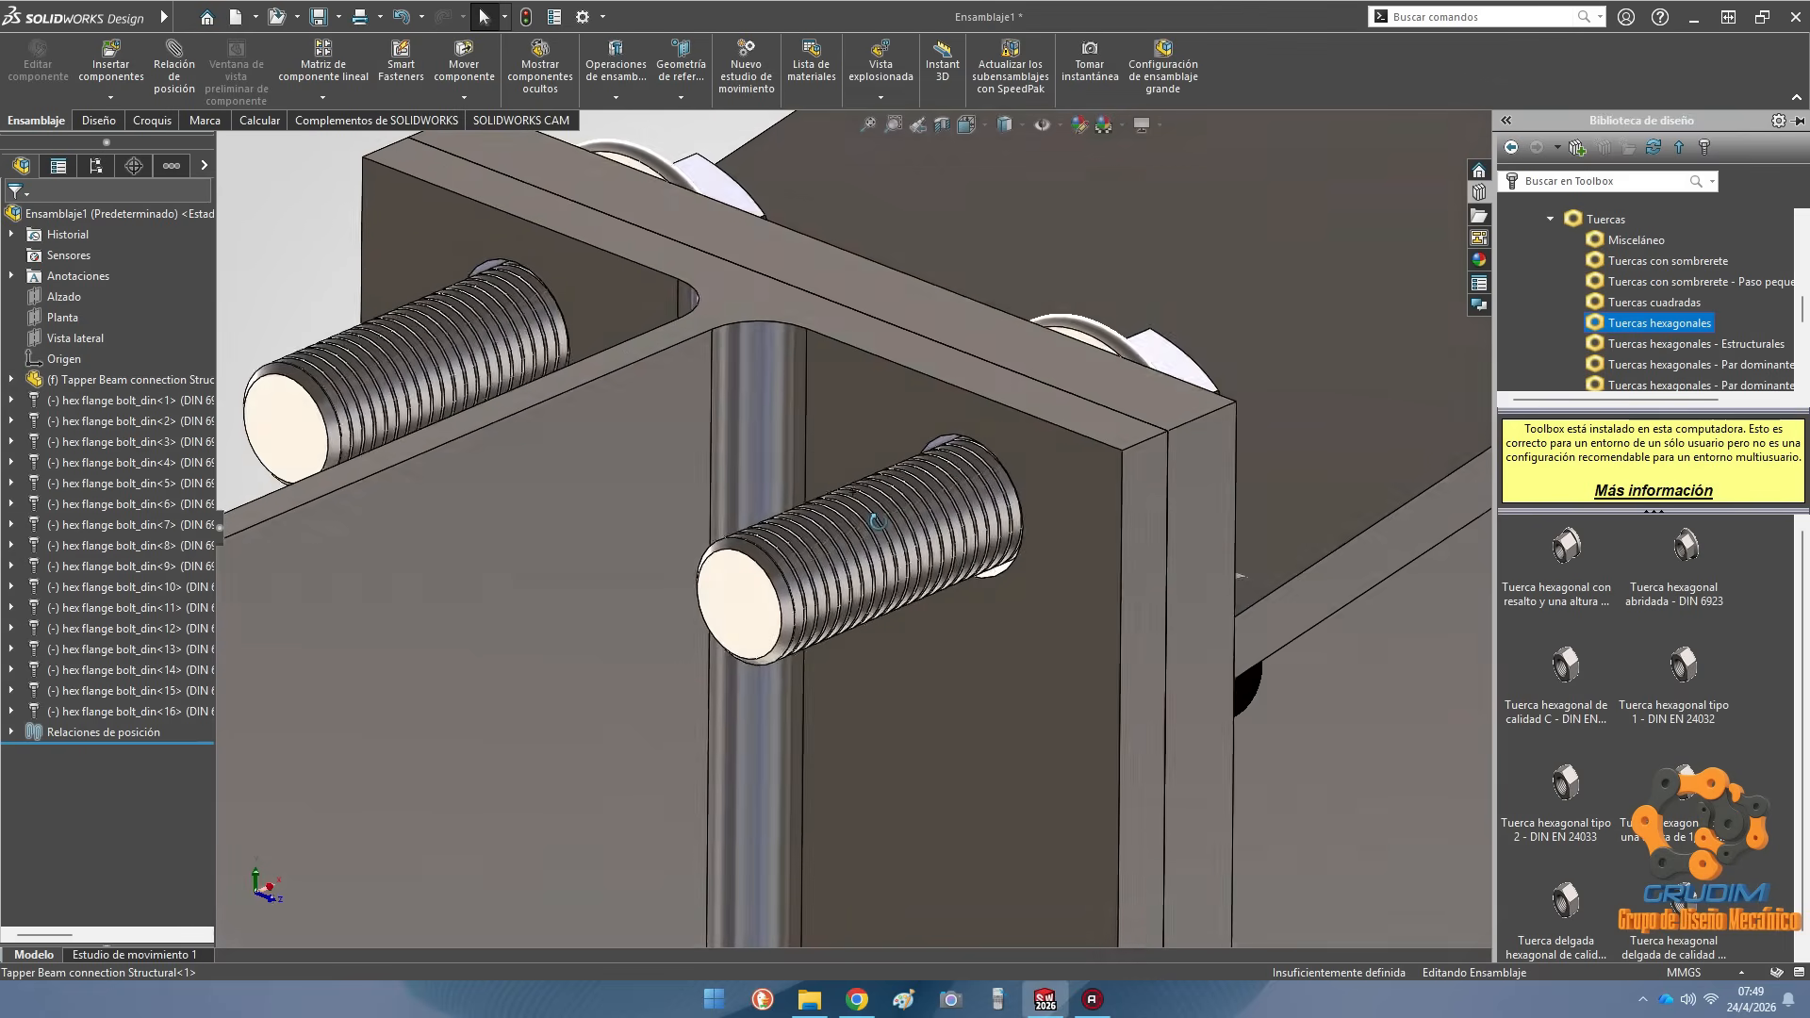
{"action": "scroll", "coordinate": [1082, 547], "scroll_direction": "down", "scroll_amount": 1}
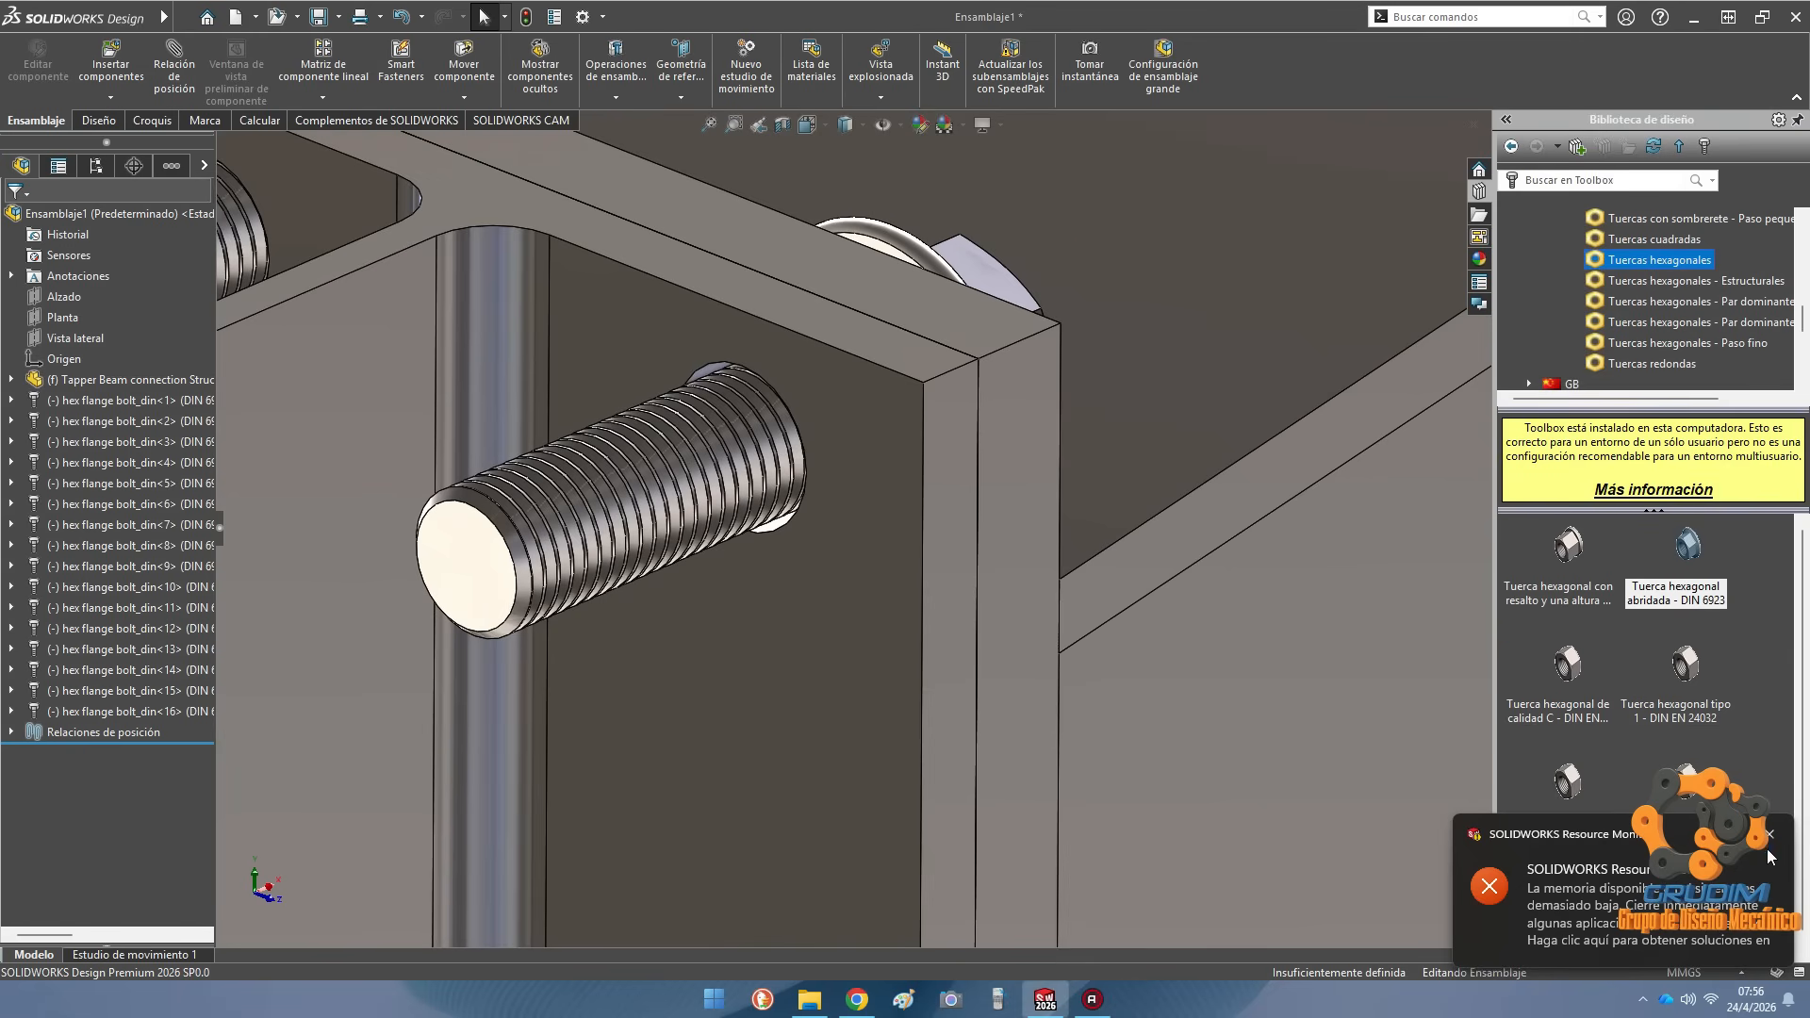
{"action": "left_click", "coordinate": [1770, 835]}
{"action": "left_click_drag", "start_coordinate": [1685, 560], "coordinate": [808, 439]}
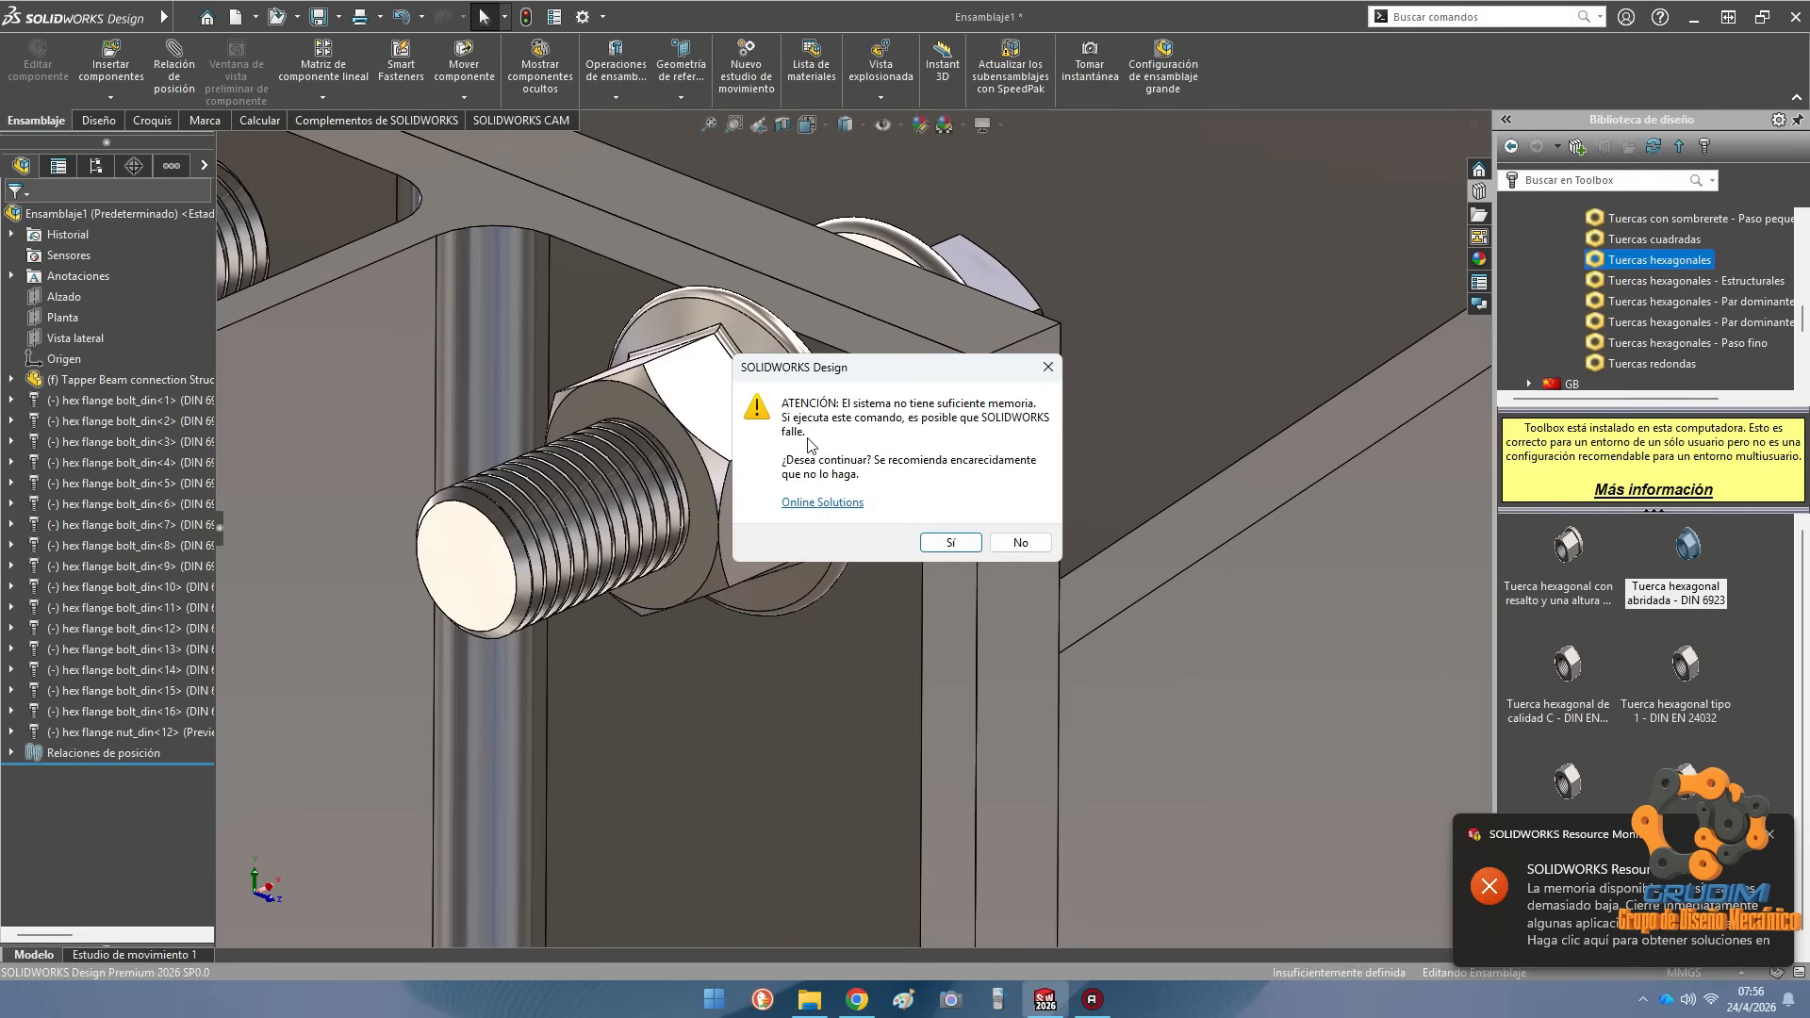
{"action": "key", "text": "Return"}
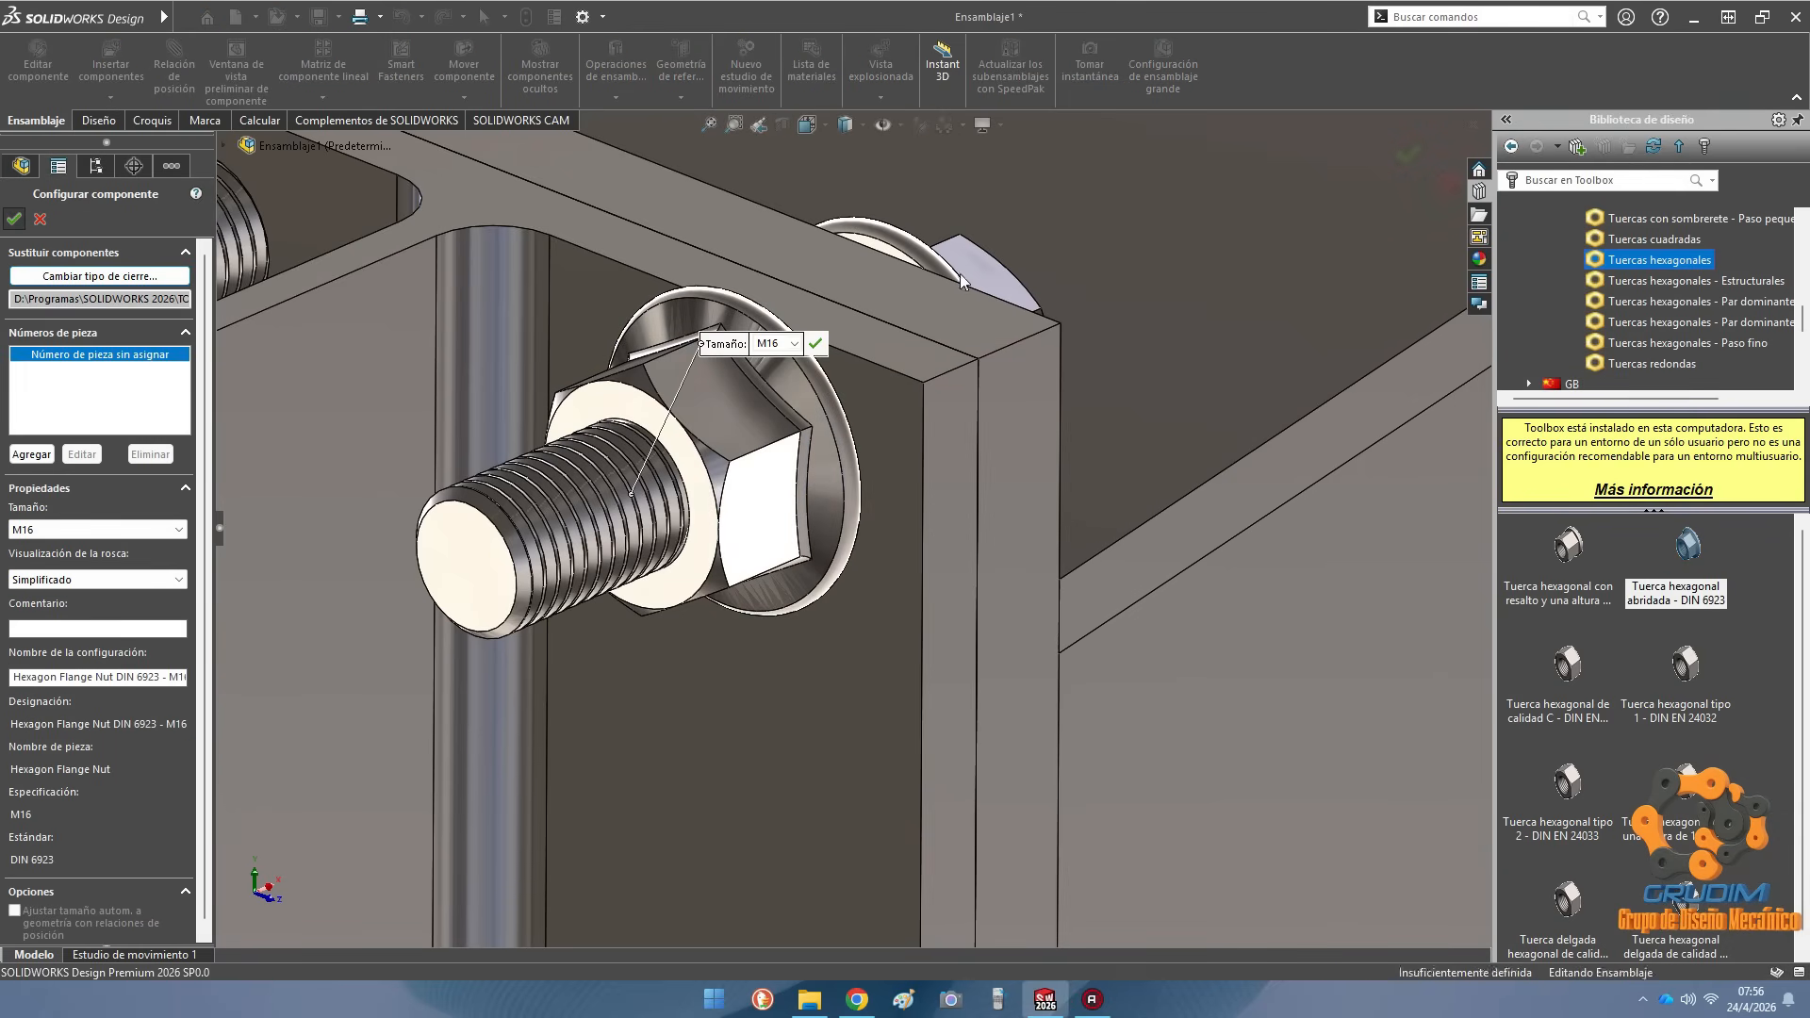
{"action": "key", "text": "Return"}
Place copies of the flange nut on the bolts down the same row and finish inserting nuts
{"action": "scroll", "coordinate": [877, 505], "scroll_direction": "up", "scroll_amount": 6}
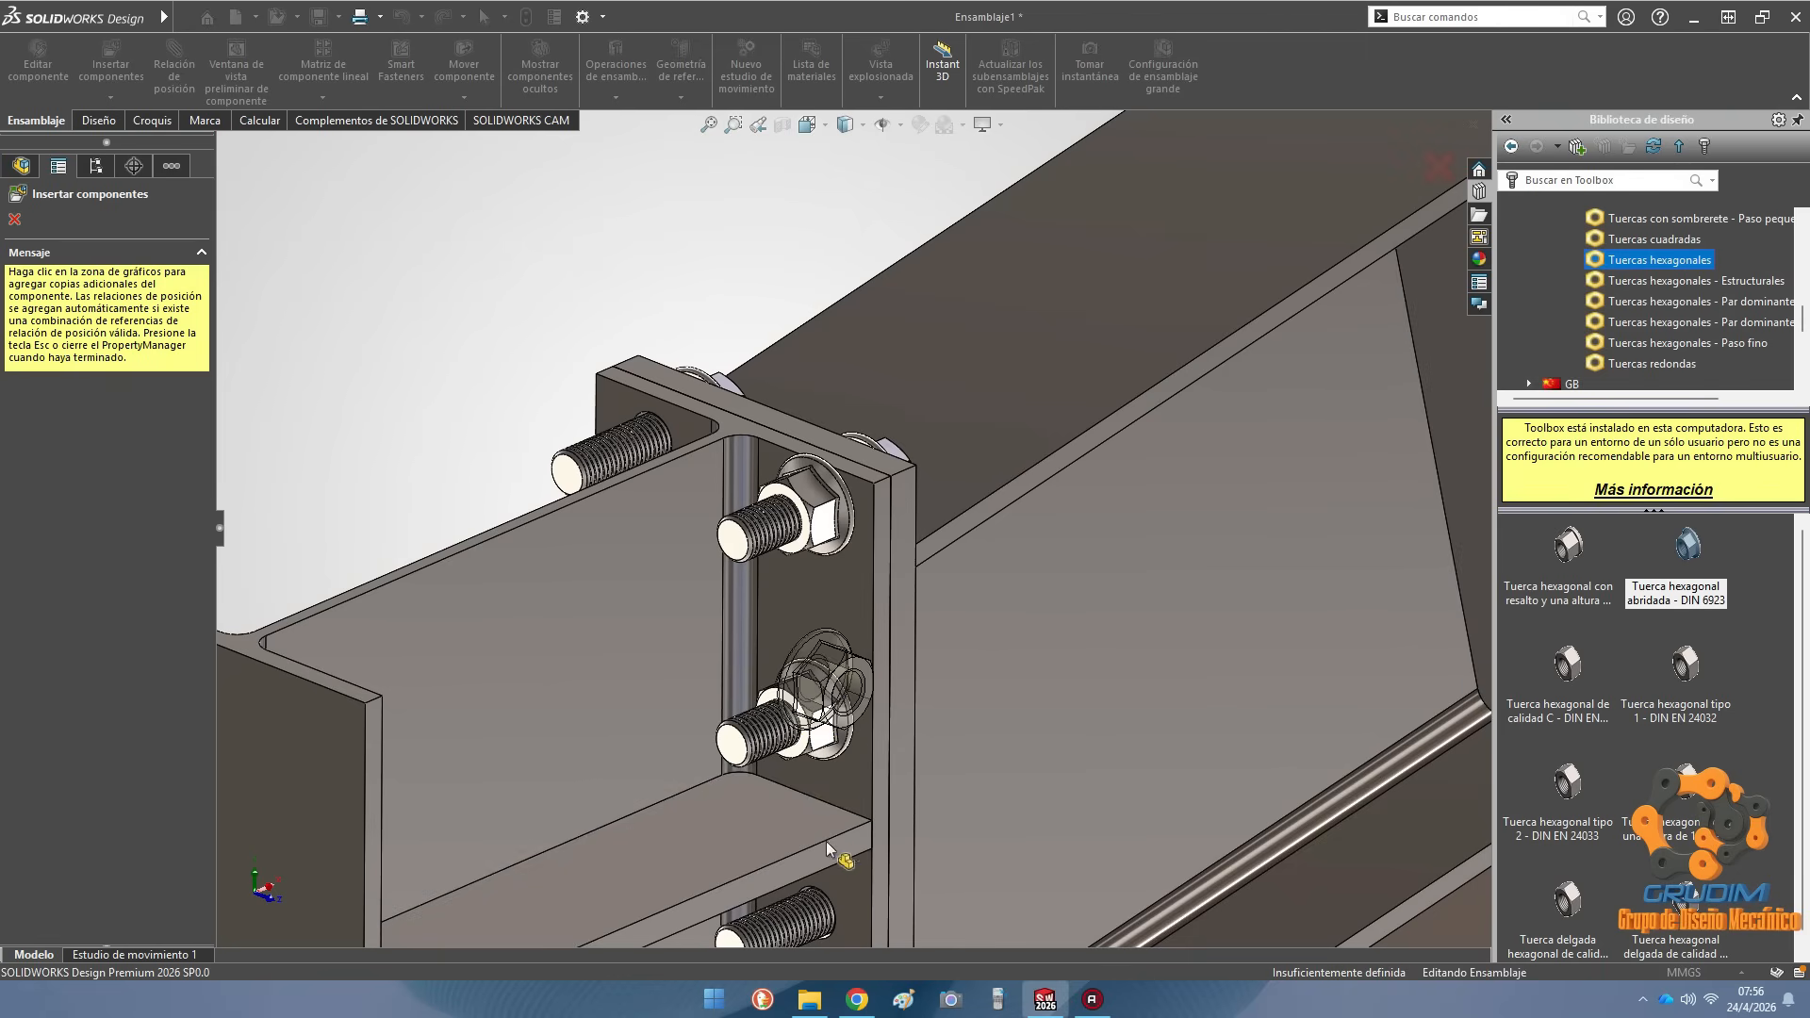
{"action": "scroll", "coordinate": [827, 847], "scroll_direction": "down", "scroll_amount": 5}
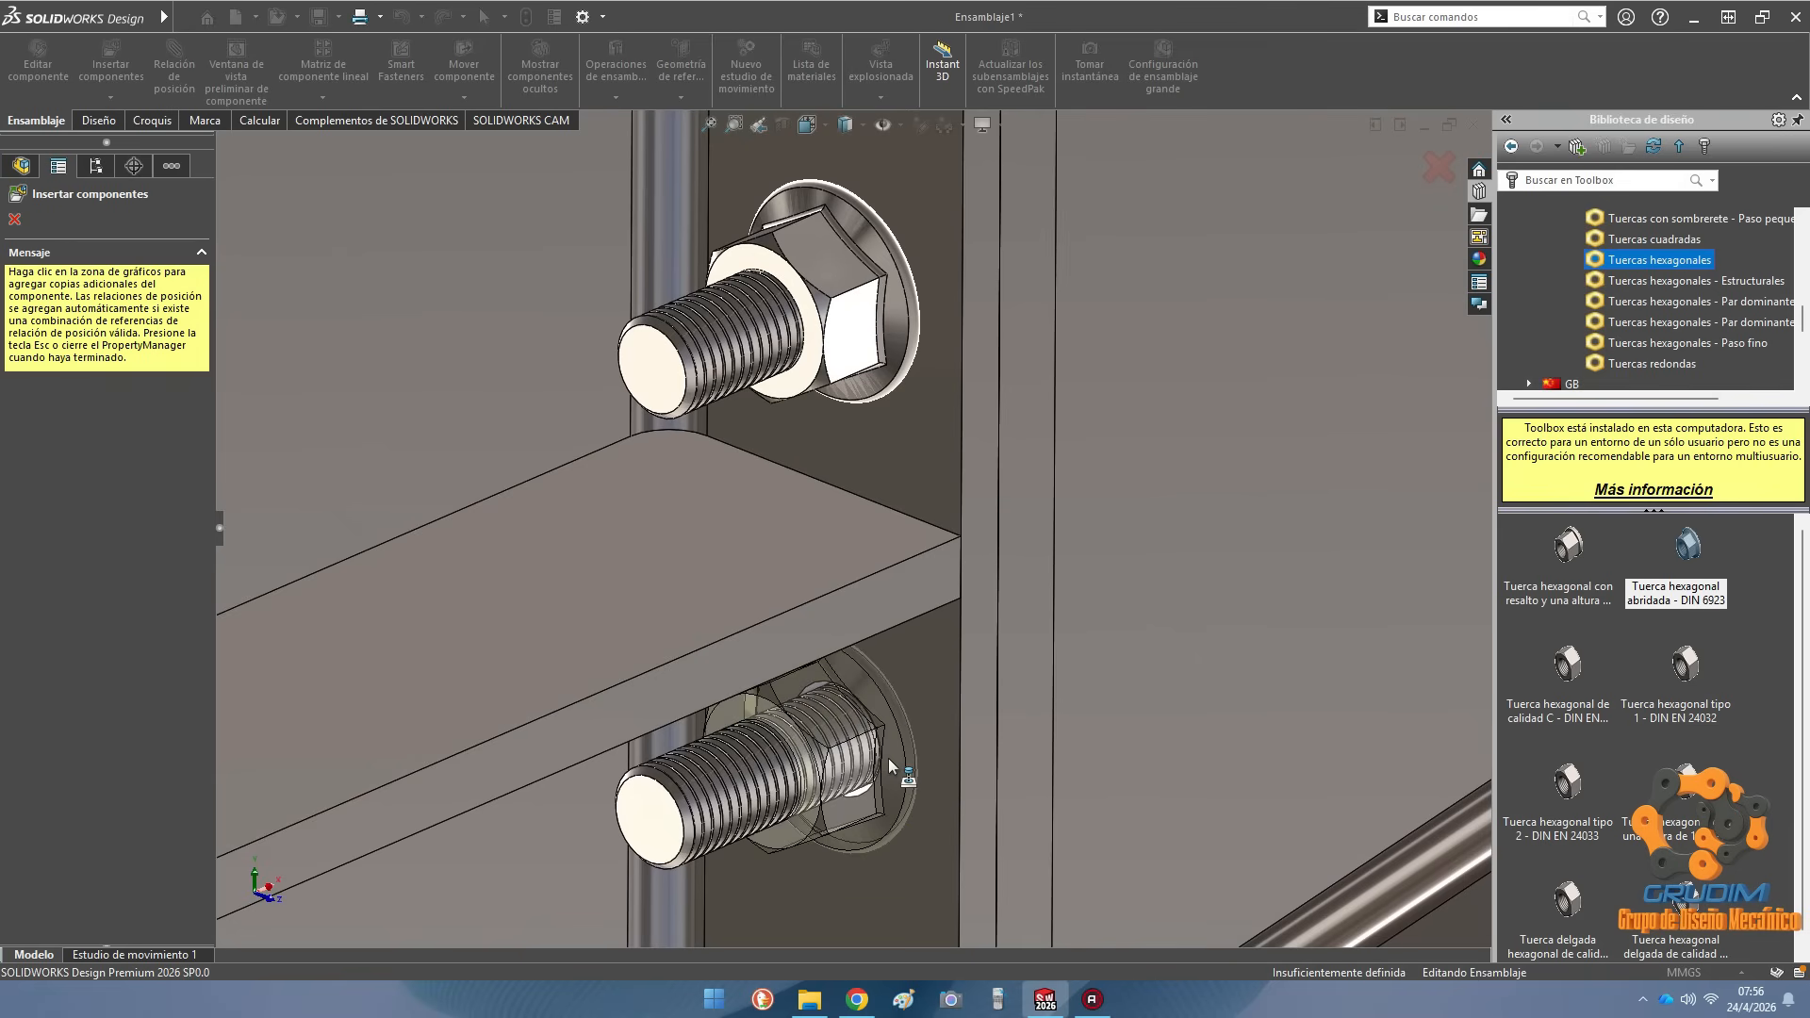
{"action": "scroll", "coordinate": [919, 726], "scroll_direction": "up", "scroll_amount": 5}
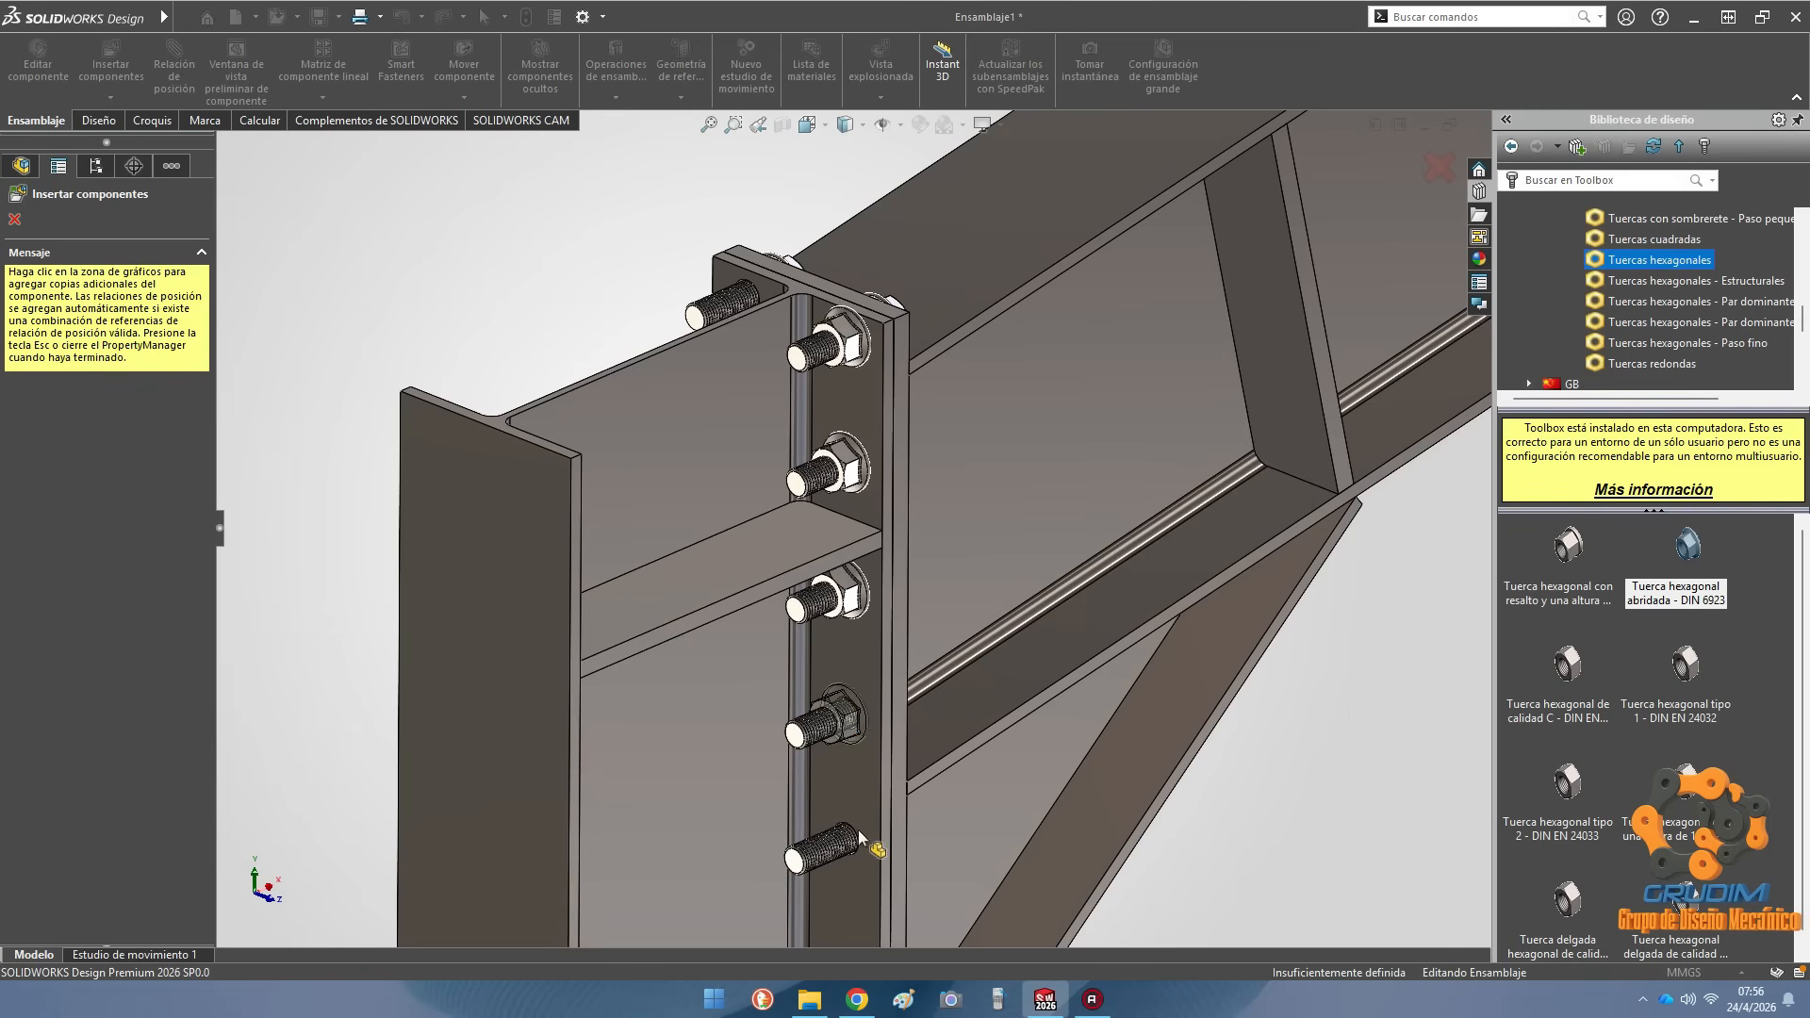
{"action": "scroll", "coordinate": [858, 828], "scroll_direction": "up", "scroll_amount": 3}
{"action": "scroll", "coordinate": [861, 802], "scroll_direction": "down", "scroll_amount": 7}
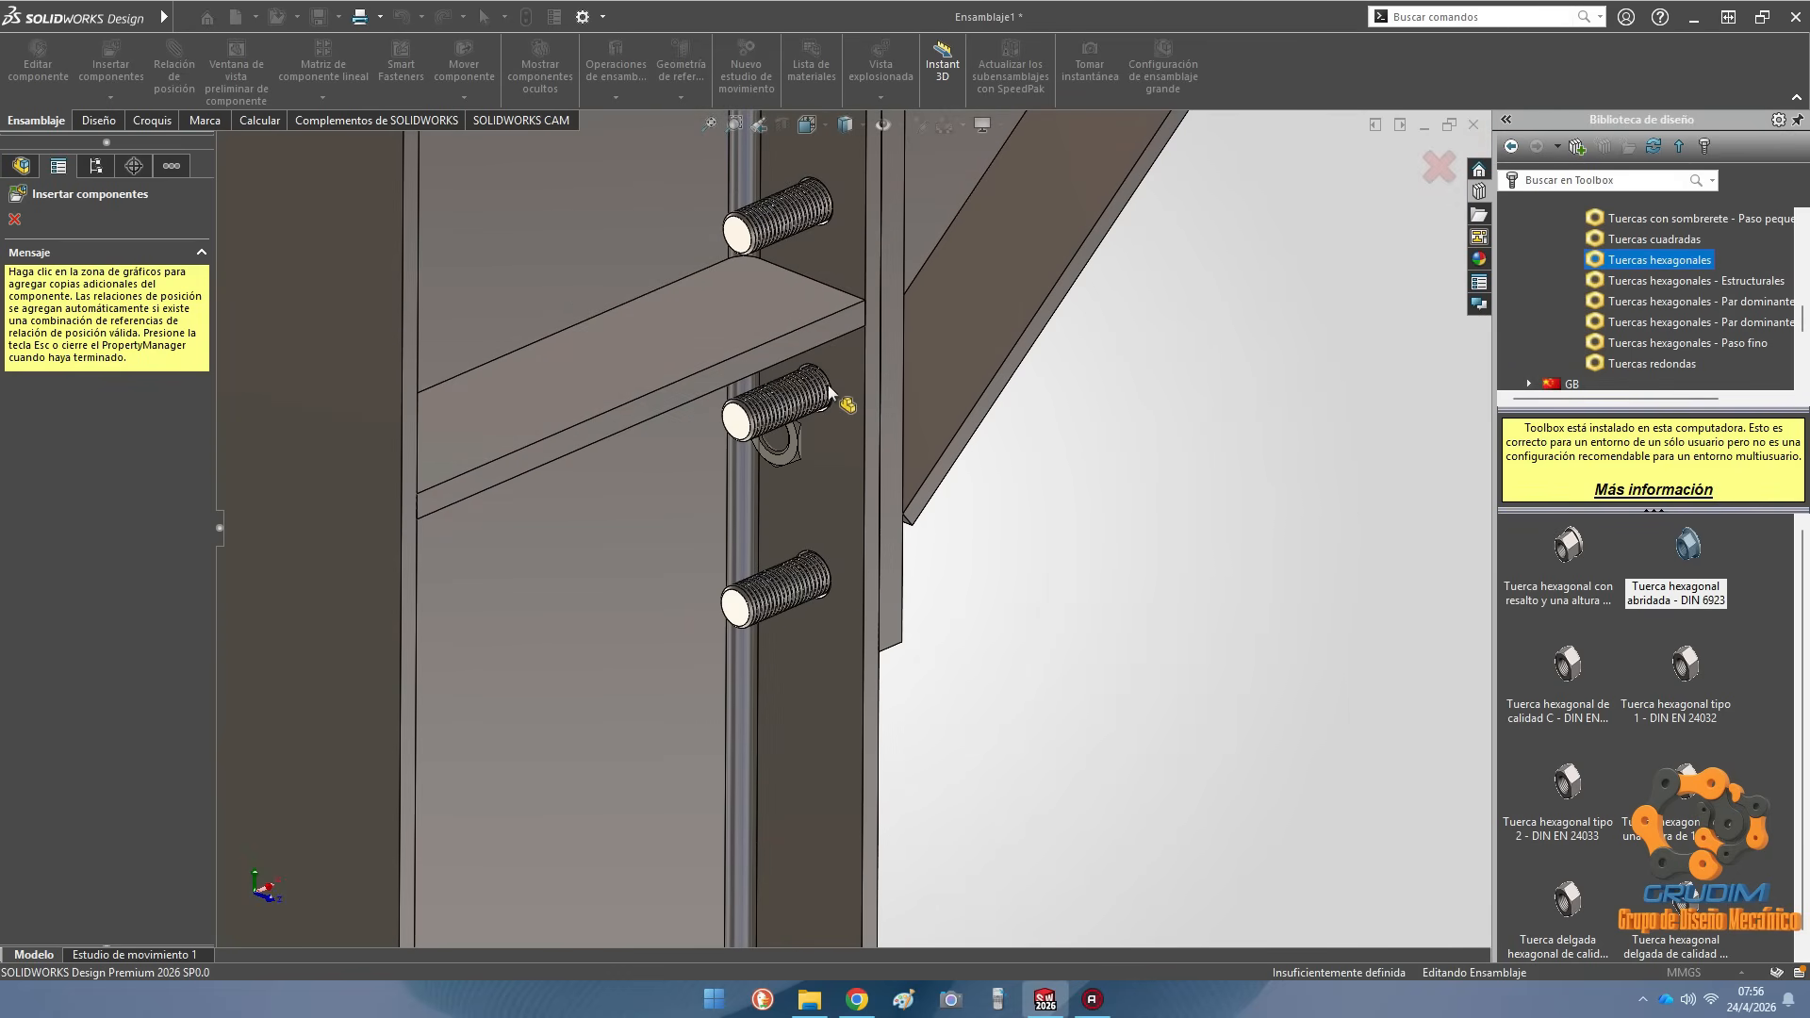
{"action": "left_click", "coordinate": [832, 386]}
{"action": "left_click", "coordinate": [829, 577]}
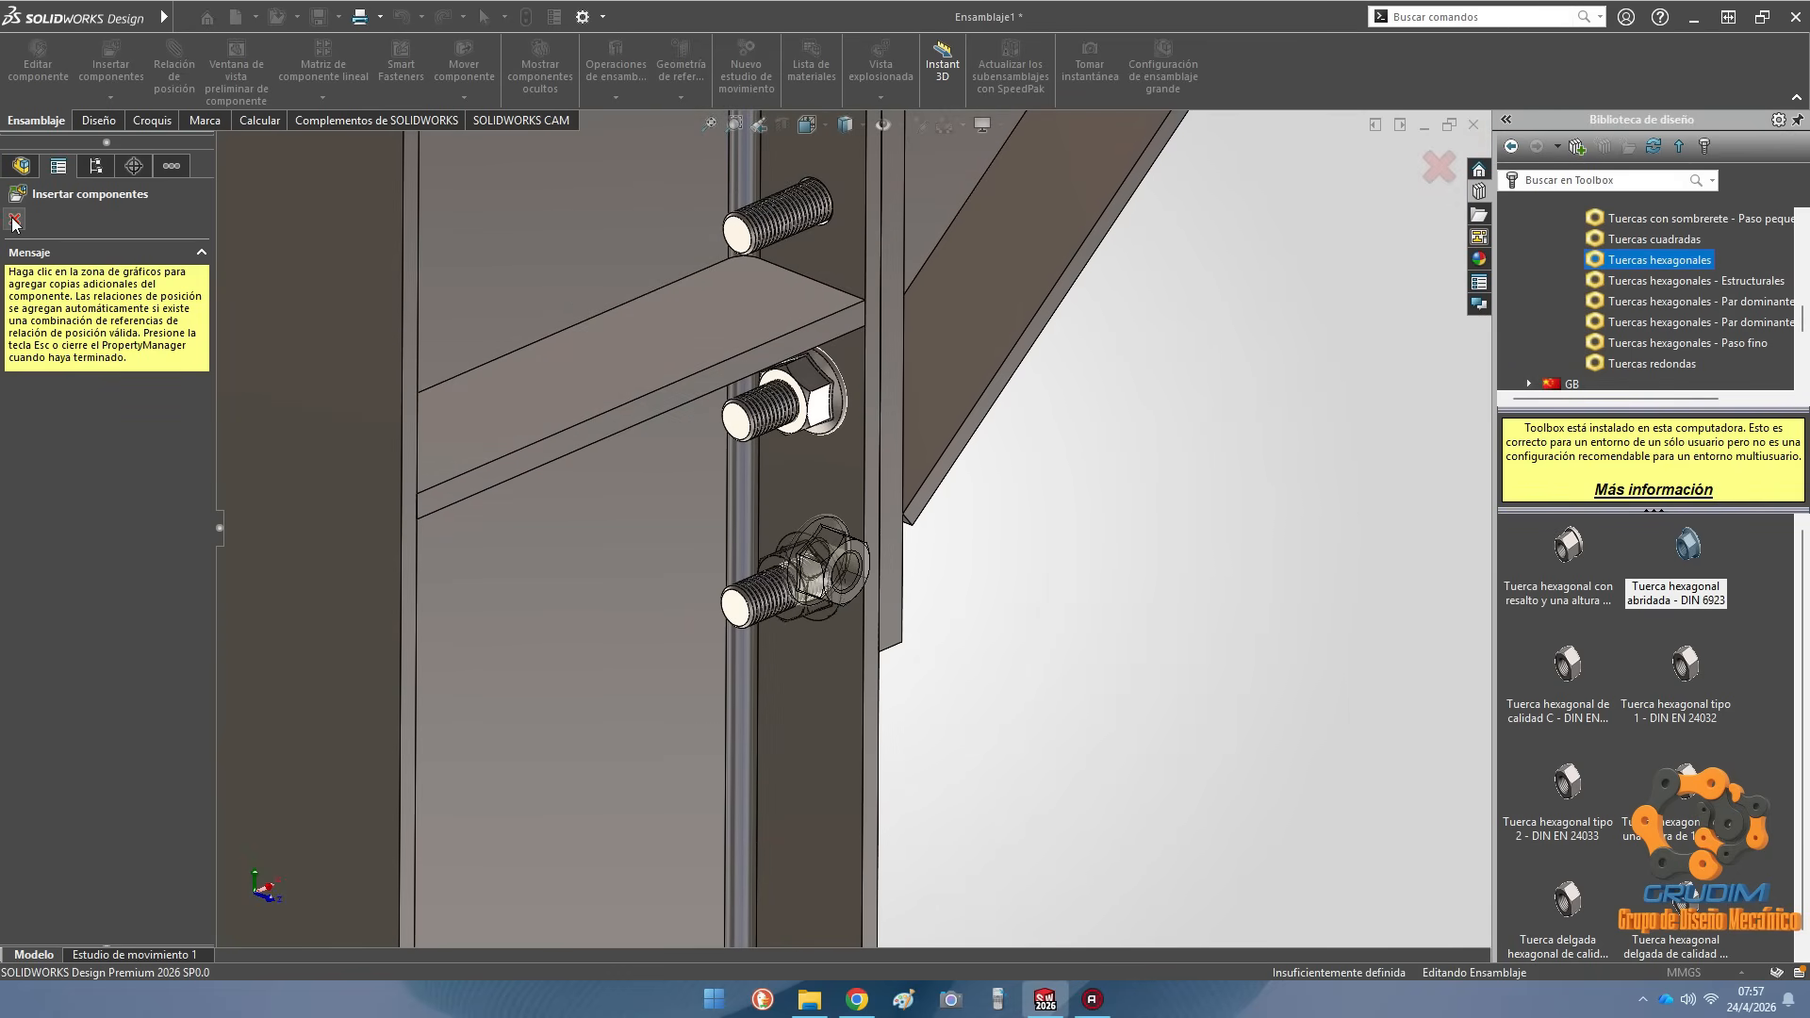
{"action": "key", "text": "Escape"}
Insert a DIN 6923 M16 hexagonal flange nut on the remaining bare bolt just above the lower column stiffener
{"action": "scroll", "coordinate": [1145, 618], "scroll_direction": "up", "scroll_amount": 5}
{"action": "scroll", "coordinate": [779, 266], "scroll_direction": "down", "scroll_amount": 6}
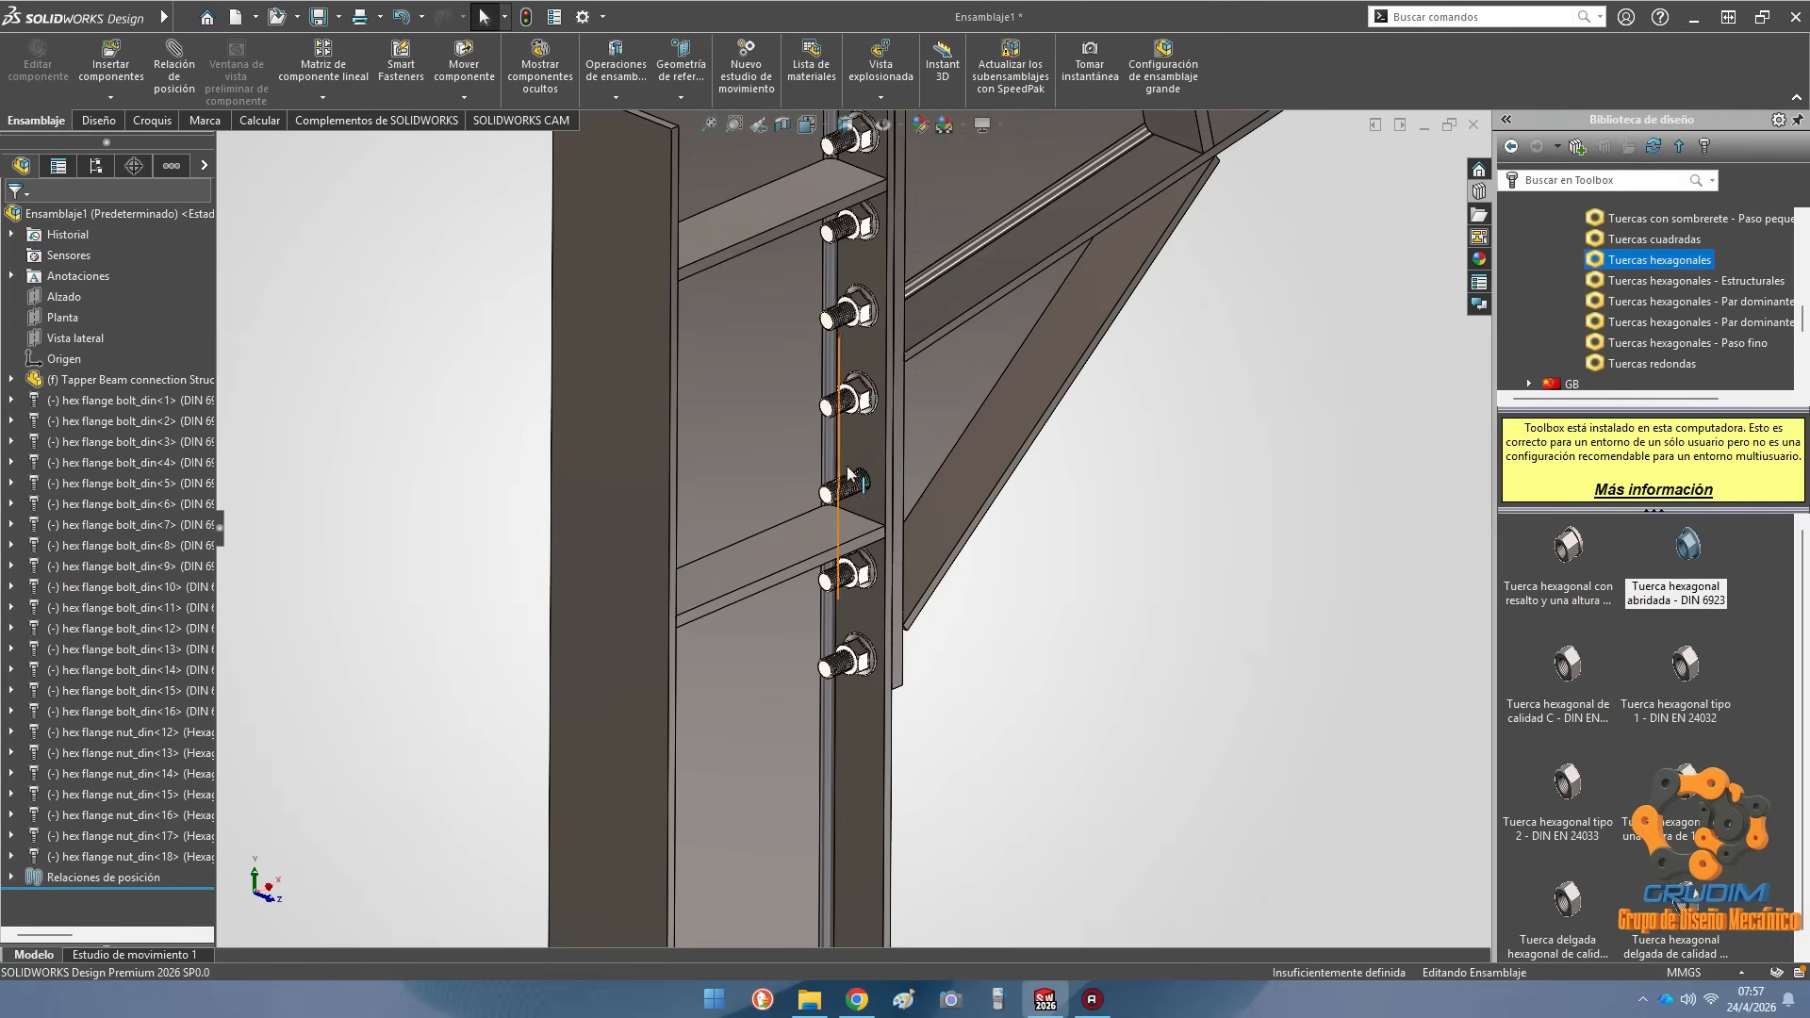
{"action": "scroll", "coordinate": [916, 597], "scroll_direction": "up", "scroll_amount": 4}
{"action": "middle_click_drag", "start_coordinate": [891, 577], "coordinate": [882, 538]}
{"action": "scroll", "coordinate": [882, 538], "scroll_direction": "down", "scroll_amount": 8}
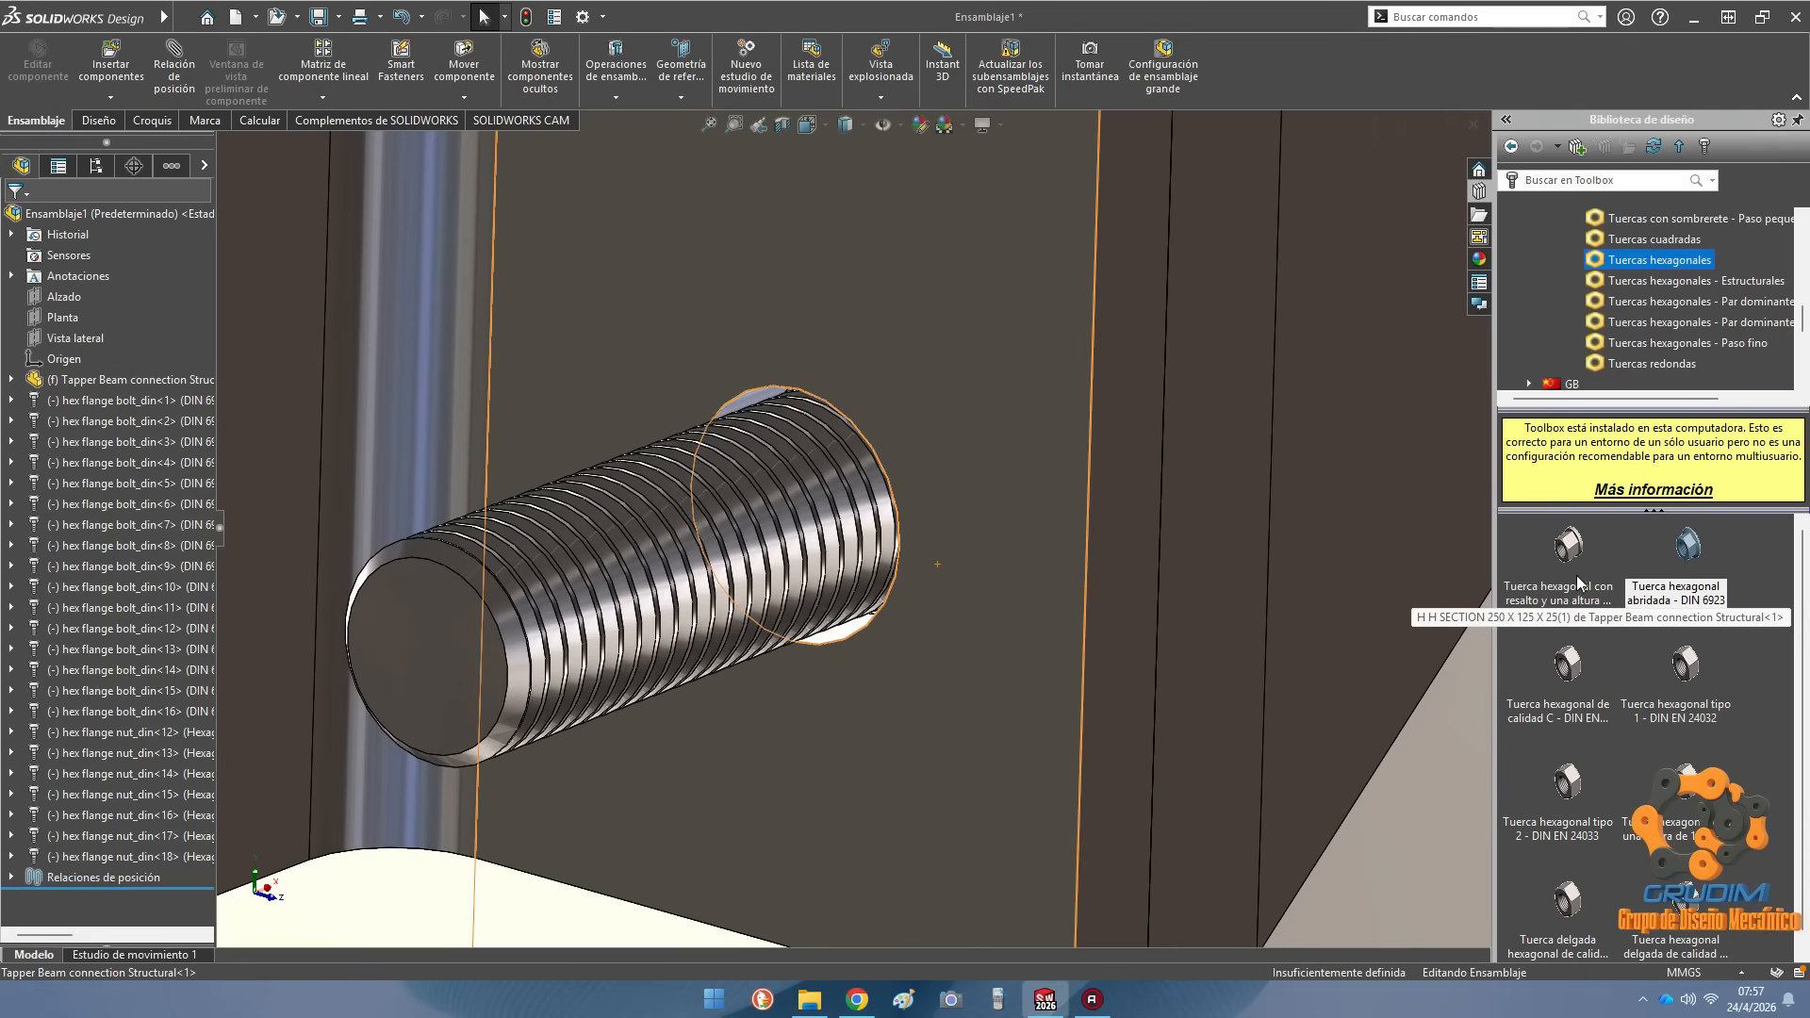
{"action": "left_click_drag", "start_coordinate": [857, 473], "coordinate": [873, 447]}
{"action": "key", "text": "Return"}
{"action": "scroll", "coordinate": [637, 479], "scroll_direction": "up", "scroll_amount": 10}
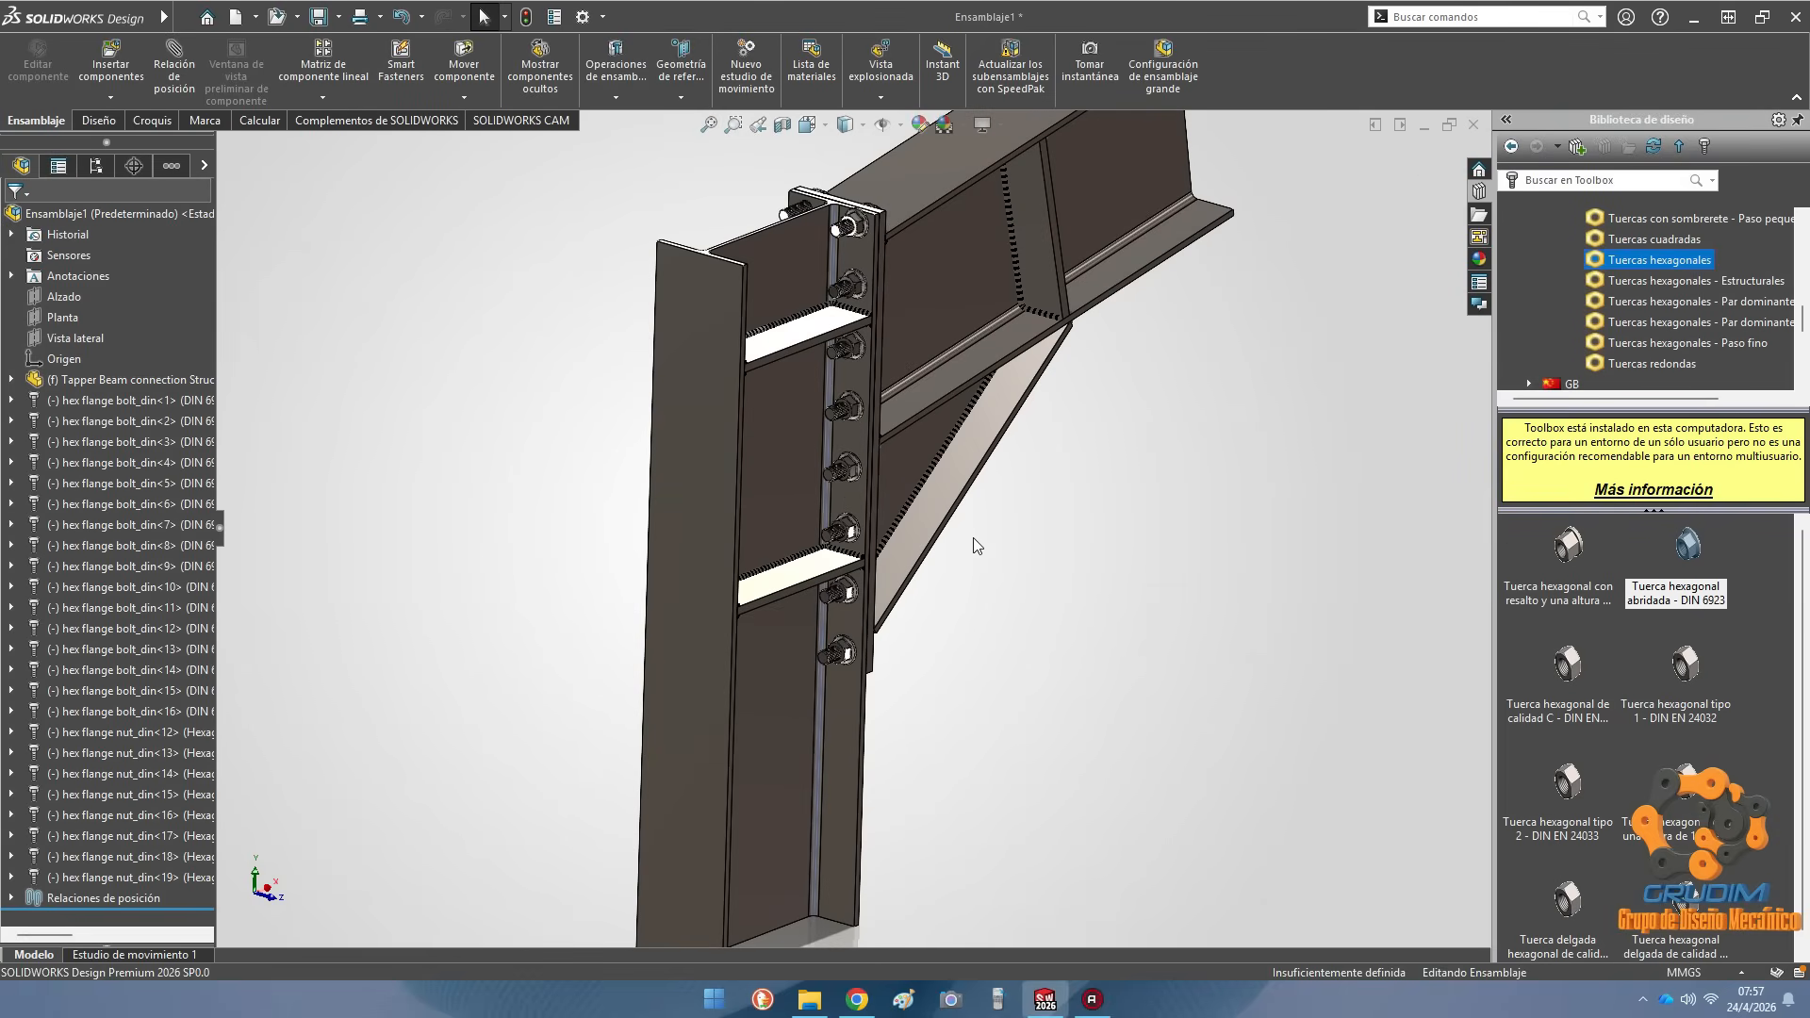
Start mirroring components with Plano4 of the Tapper Beam connection Structural part as the mirror plane
{"action": "middle_click_drag", "start_coordinate": [975, 538], "coordinate": [958, 552]}
{"action": "left_click", "coordinate": [1330, 76]}
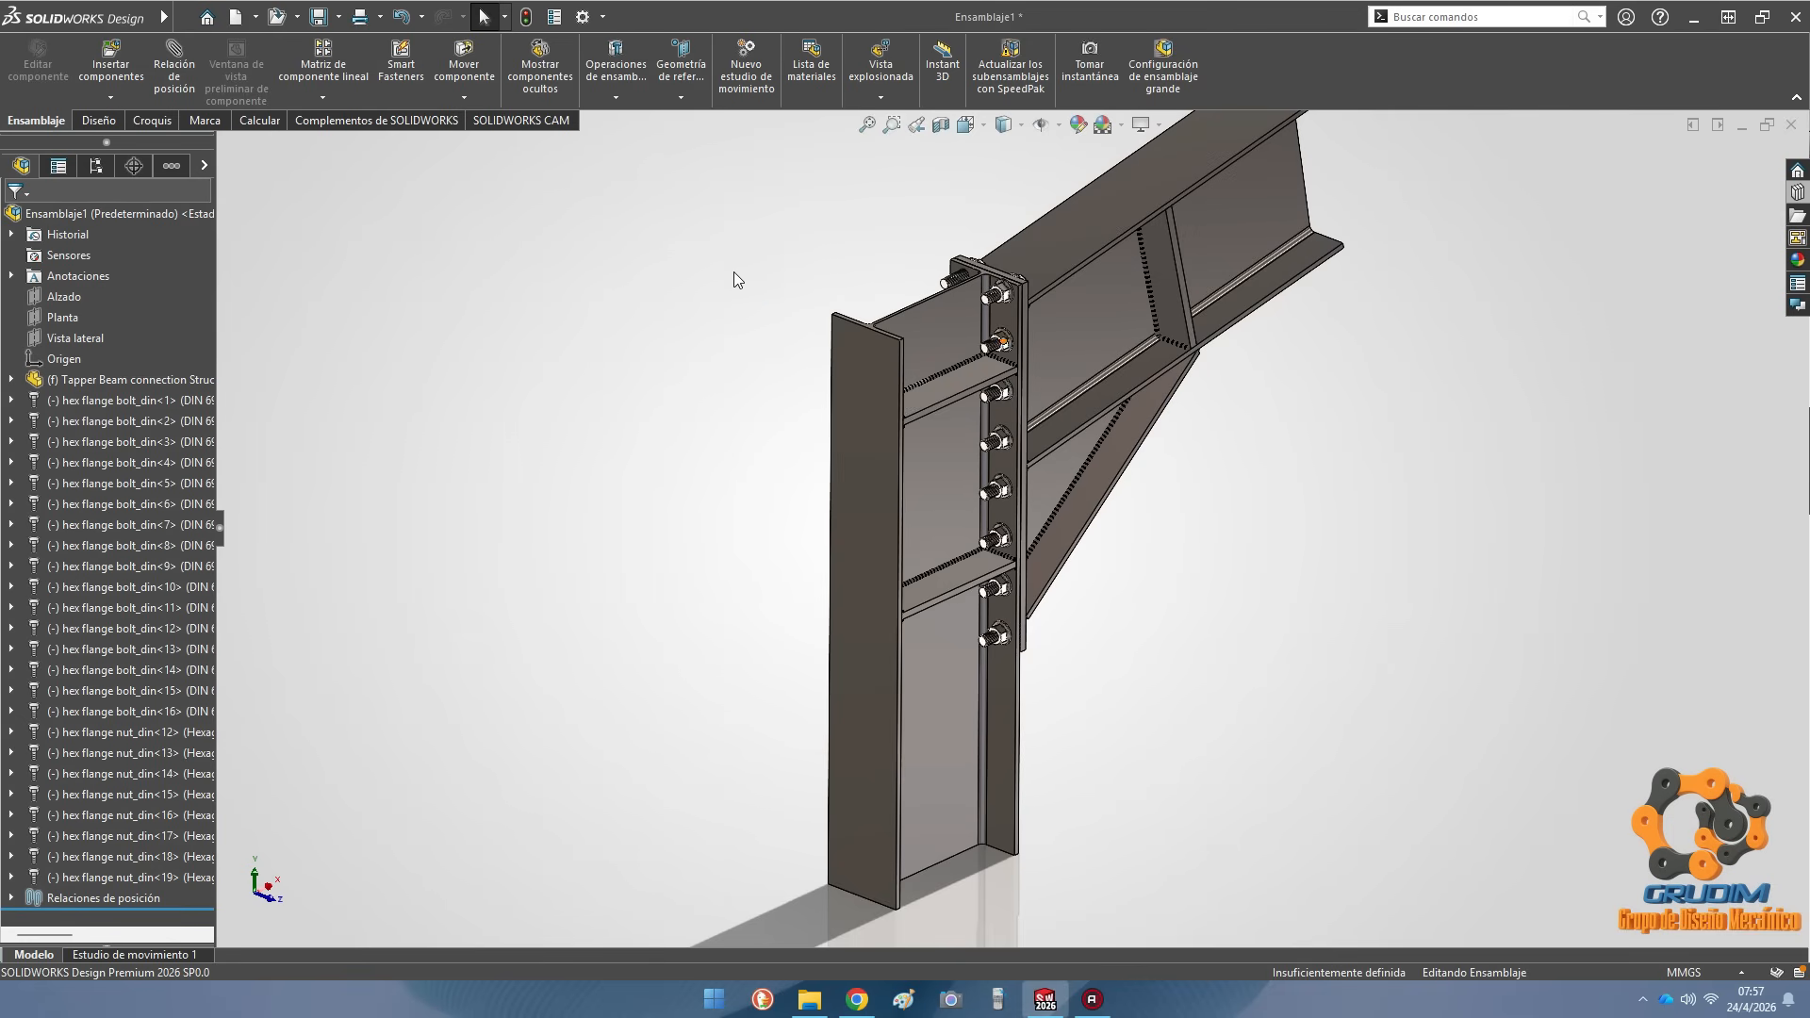
{"action": "left_click", "coordinate": [365, 104]}
{"action": "left_click", "coordinate": [358, 255]}
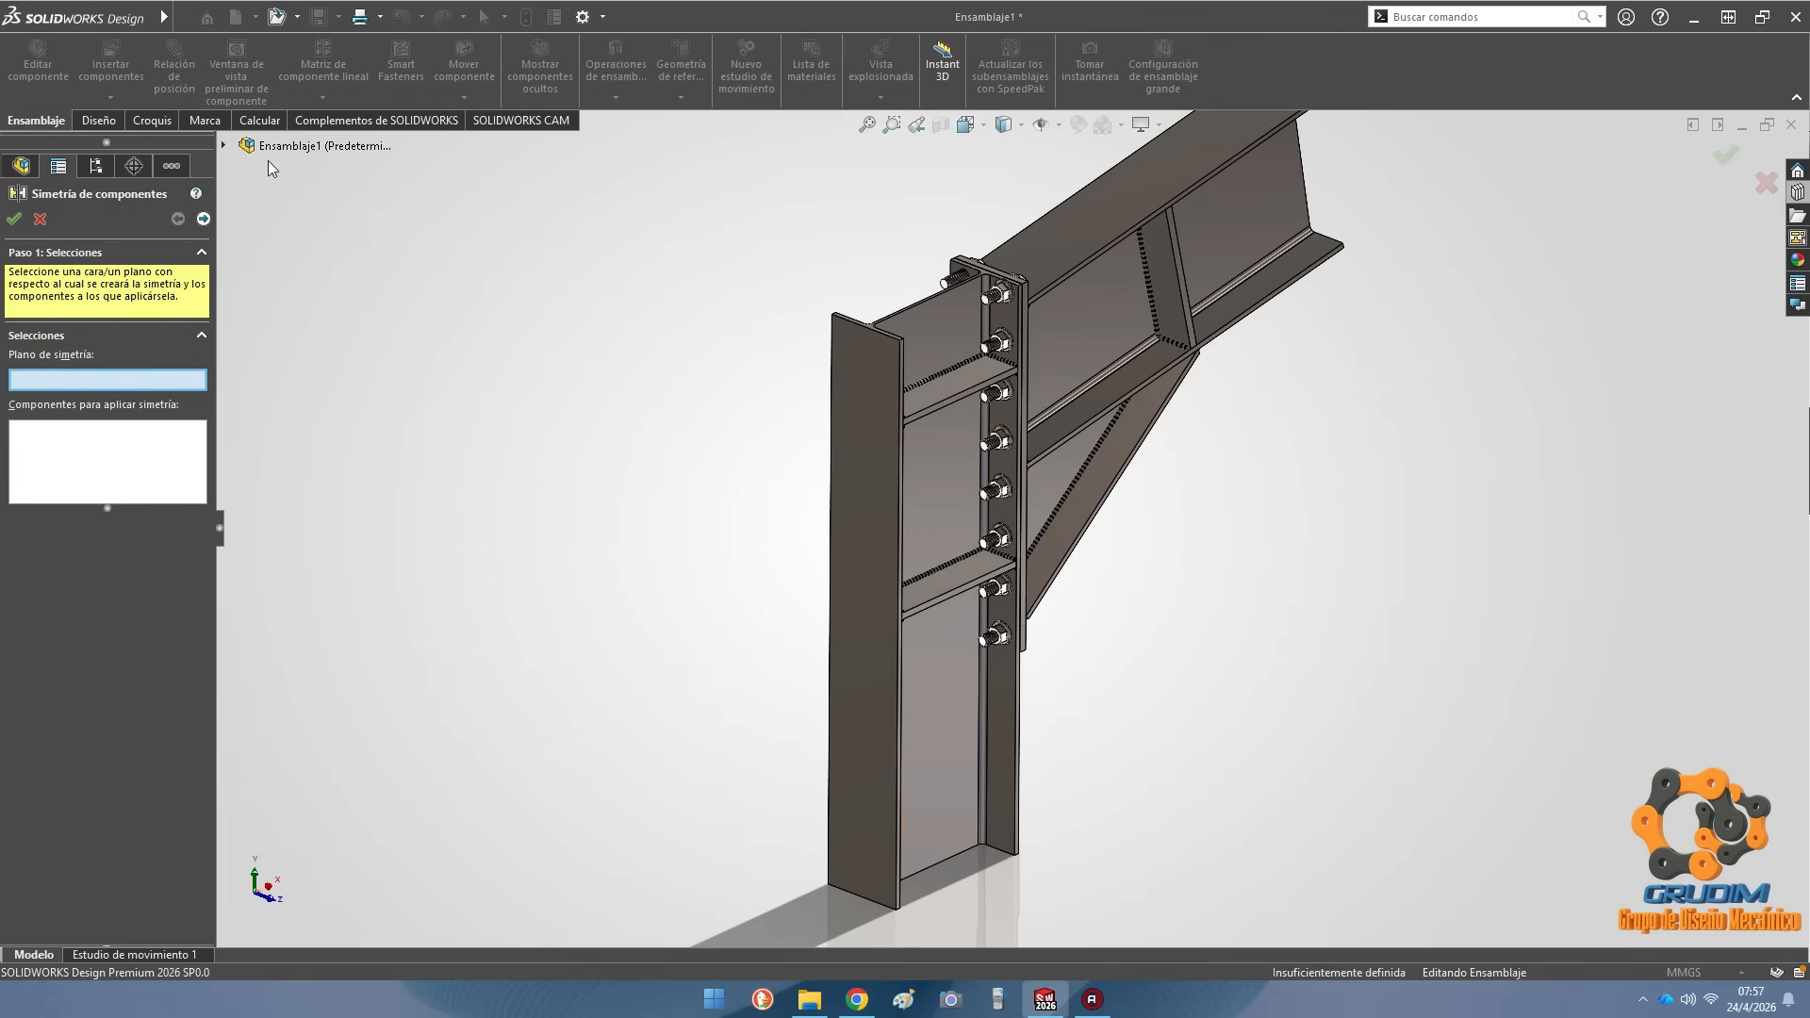
{"action": "left_click", "coordinate": [224, 146]}
{"action": "scroll", "coordinate": [670, 376], "scroll_direction": "up", "scroll_amount": 2}
{"action": "middle_click_drag", "start_coordinate": [670, 376], "coordinate": [882, 452]}
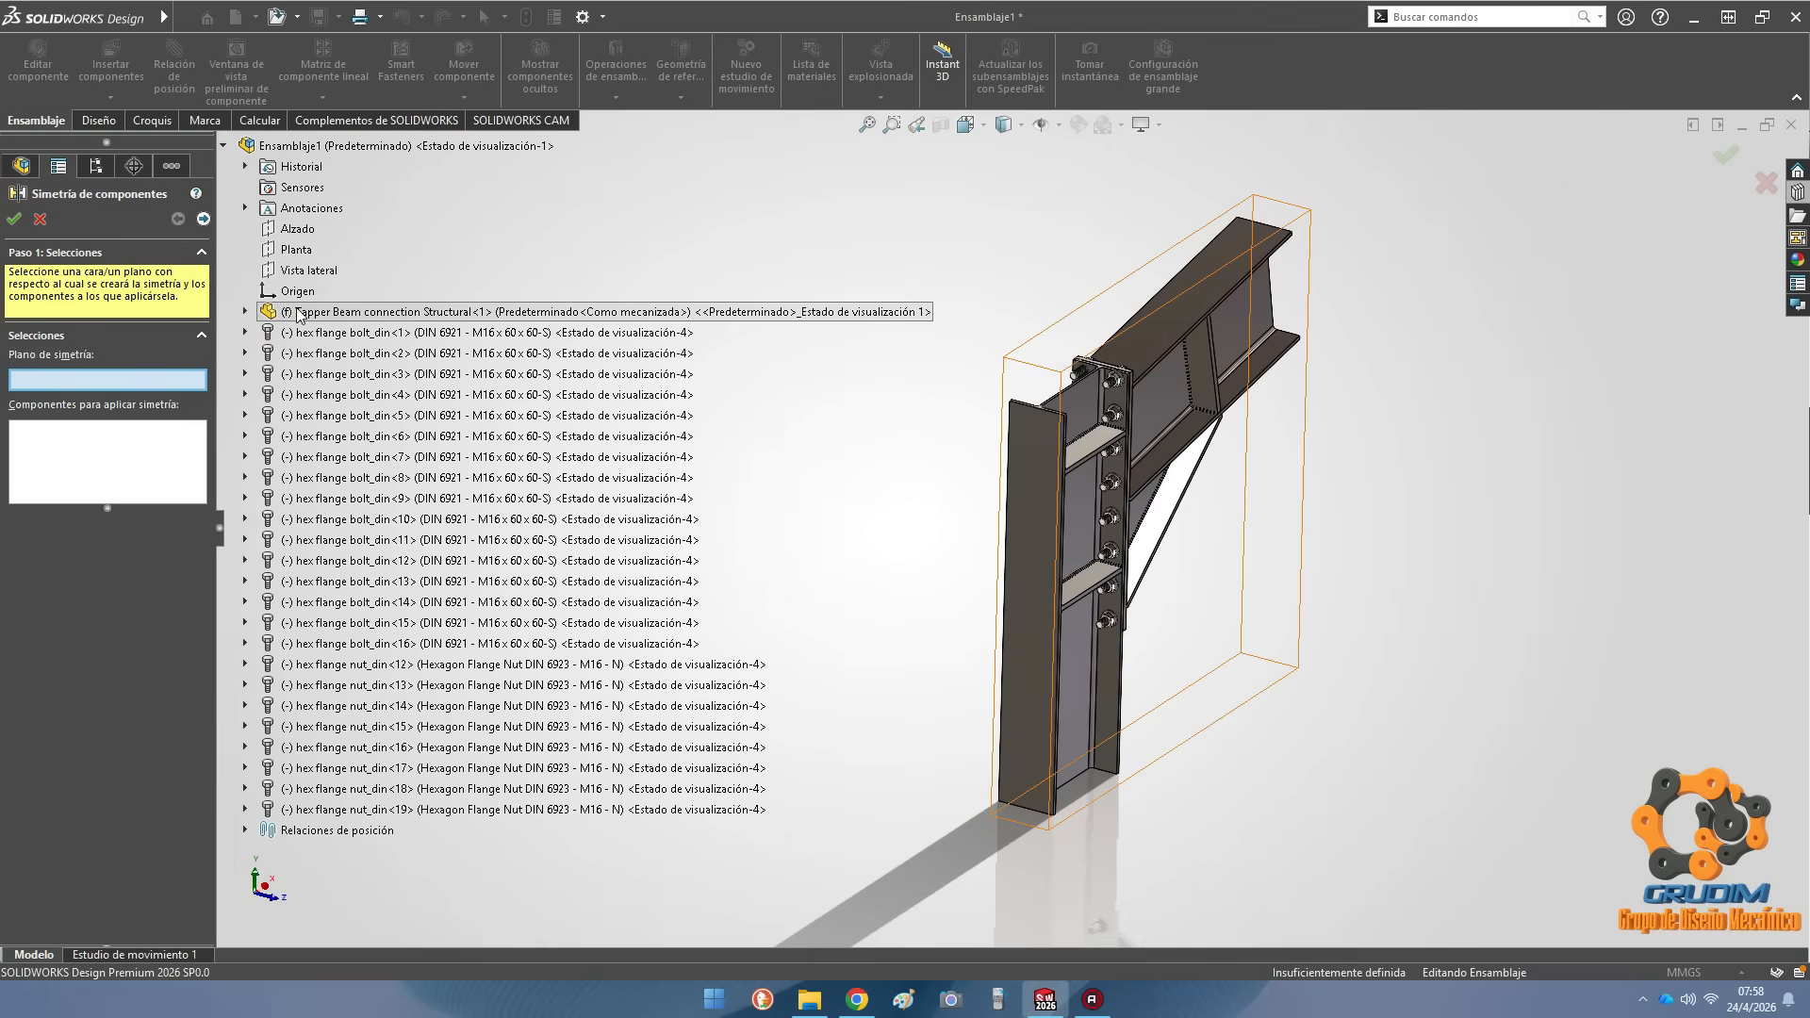
{"action": "left_click", "coordinate": [246, 312]}
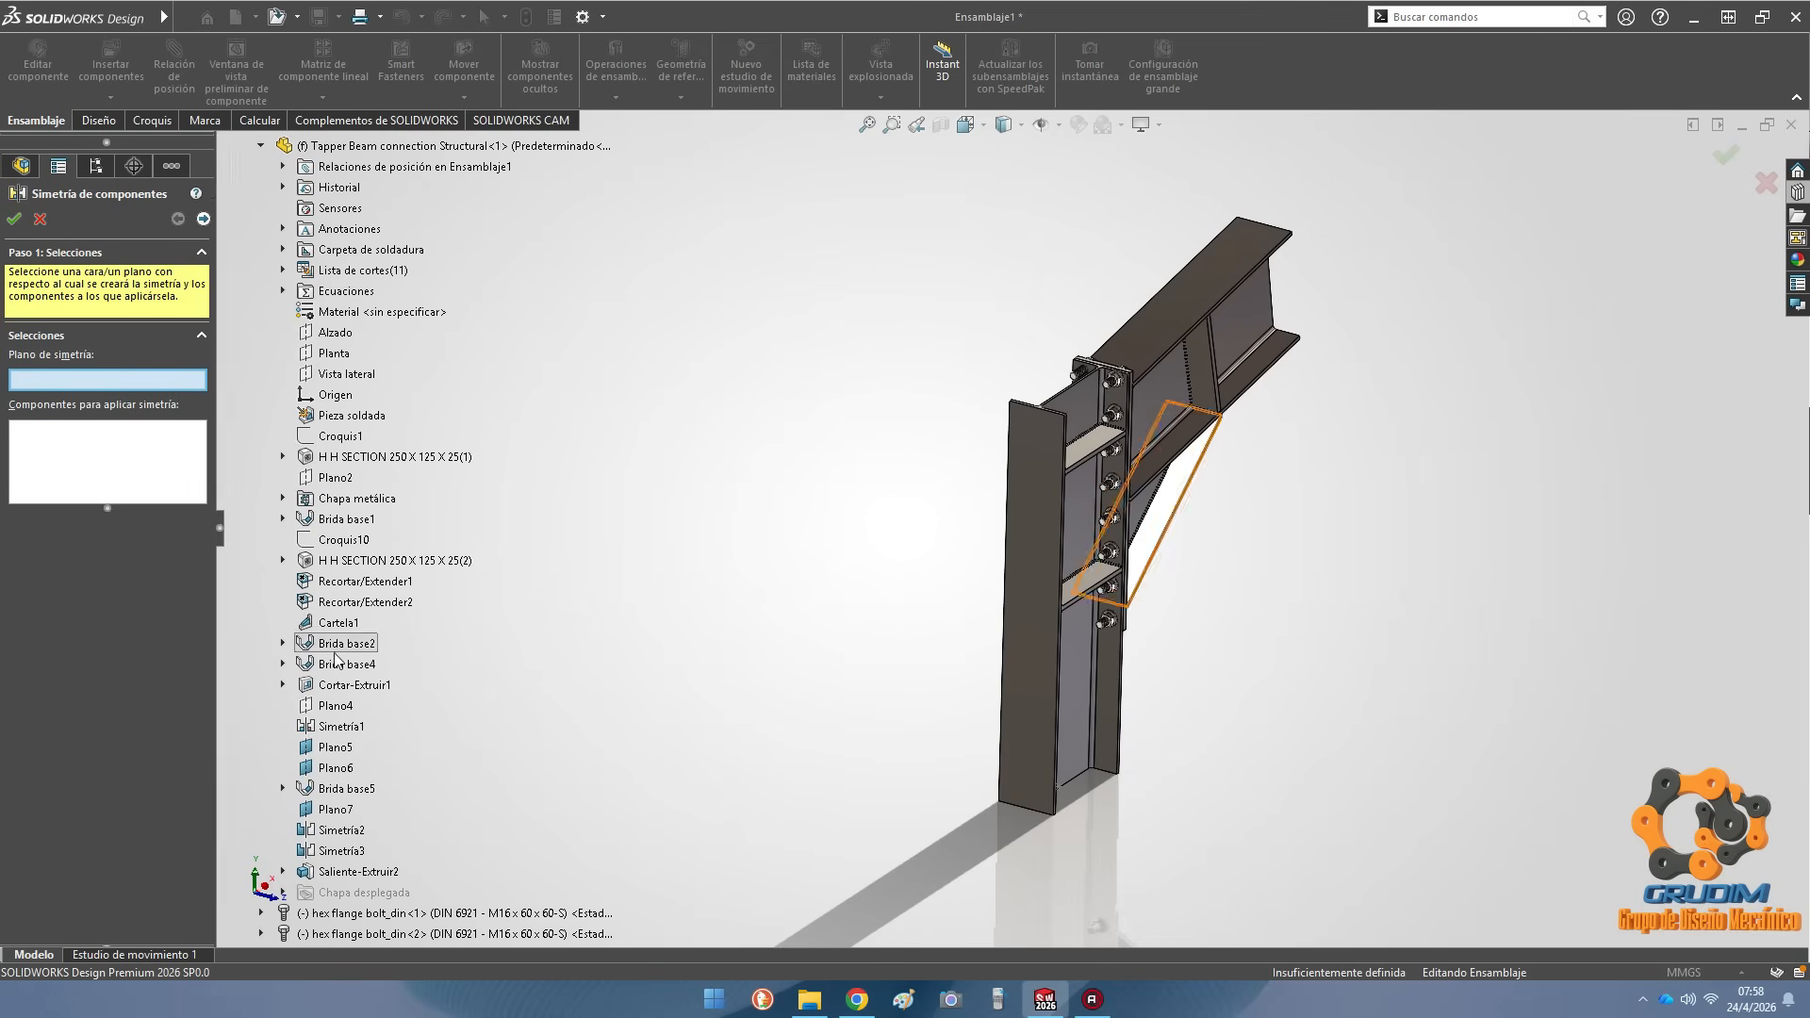
{"action": "left_click", "coordinate": [336, 705]}
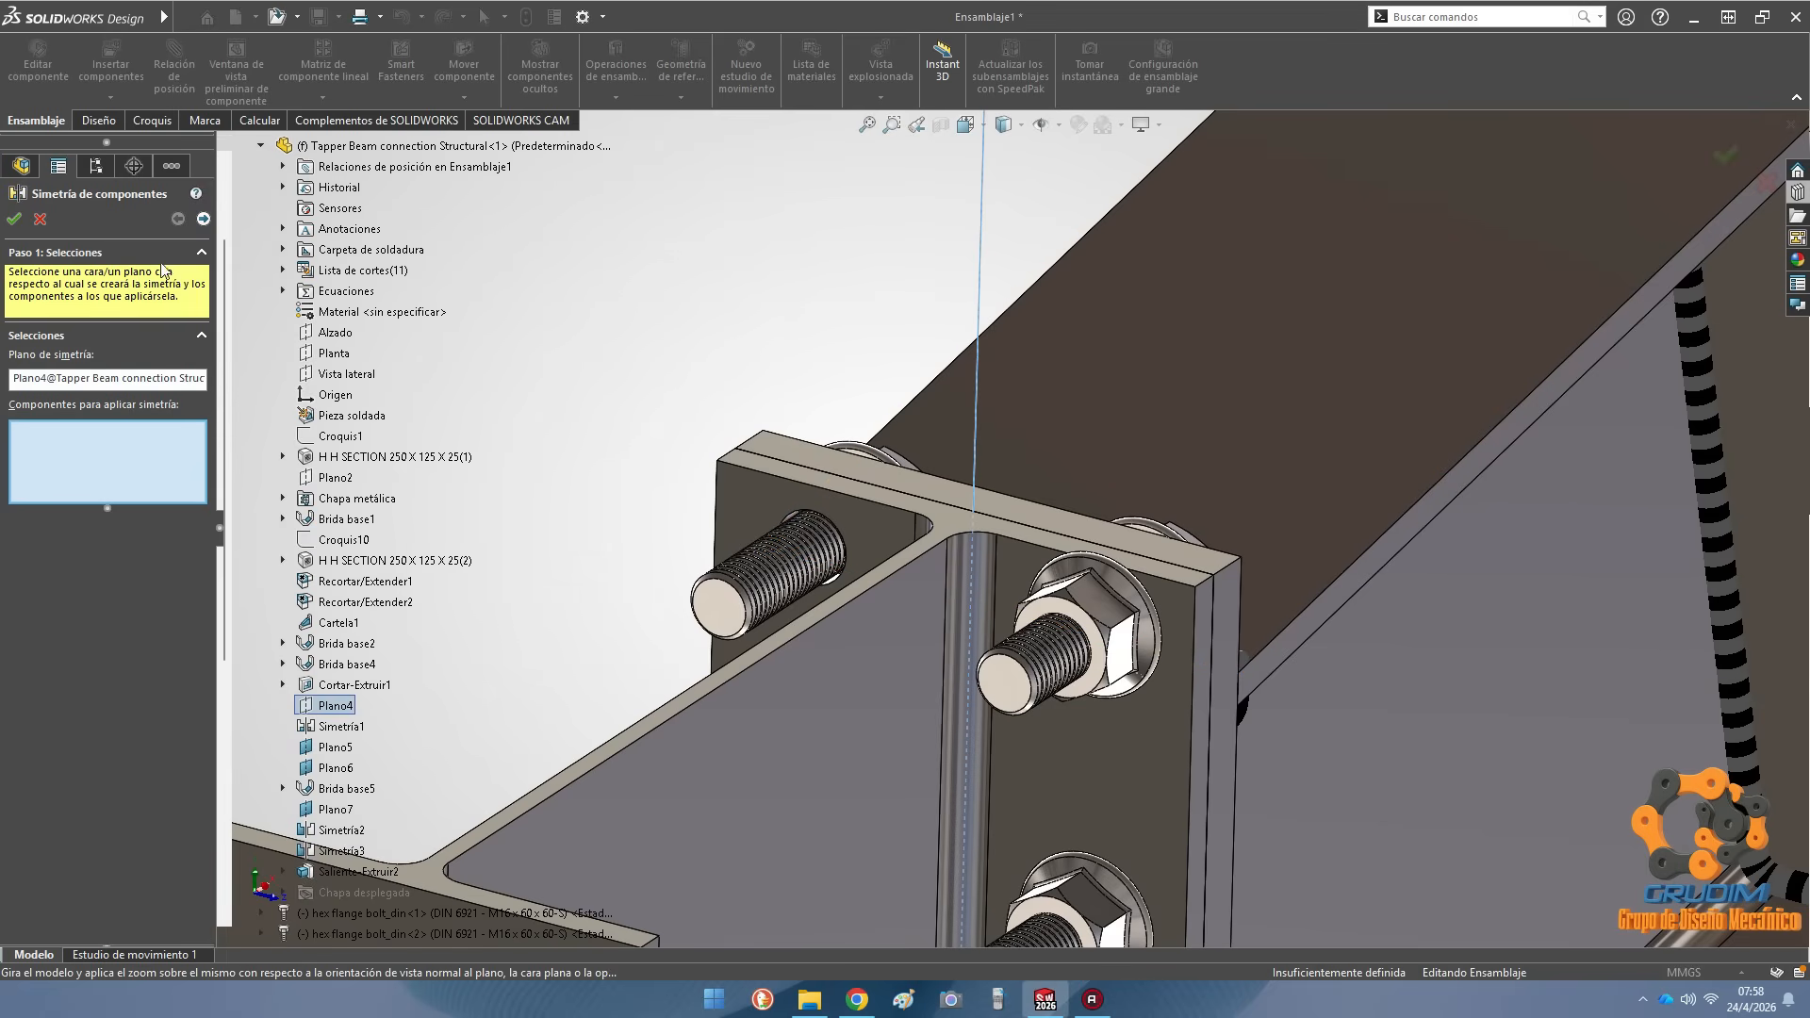
Select the five uppermost flange nuts in the completed row as components to mirror
{"action": "left_click", "coordinate": [1105, 614]}
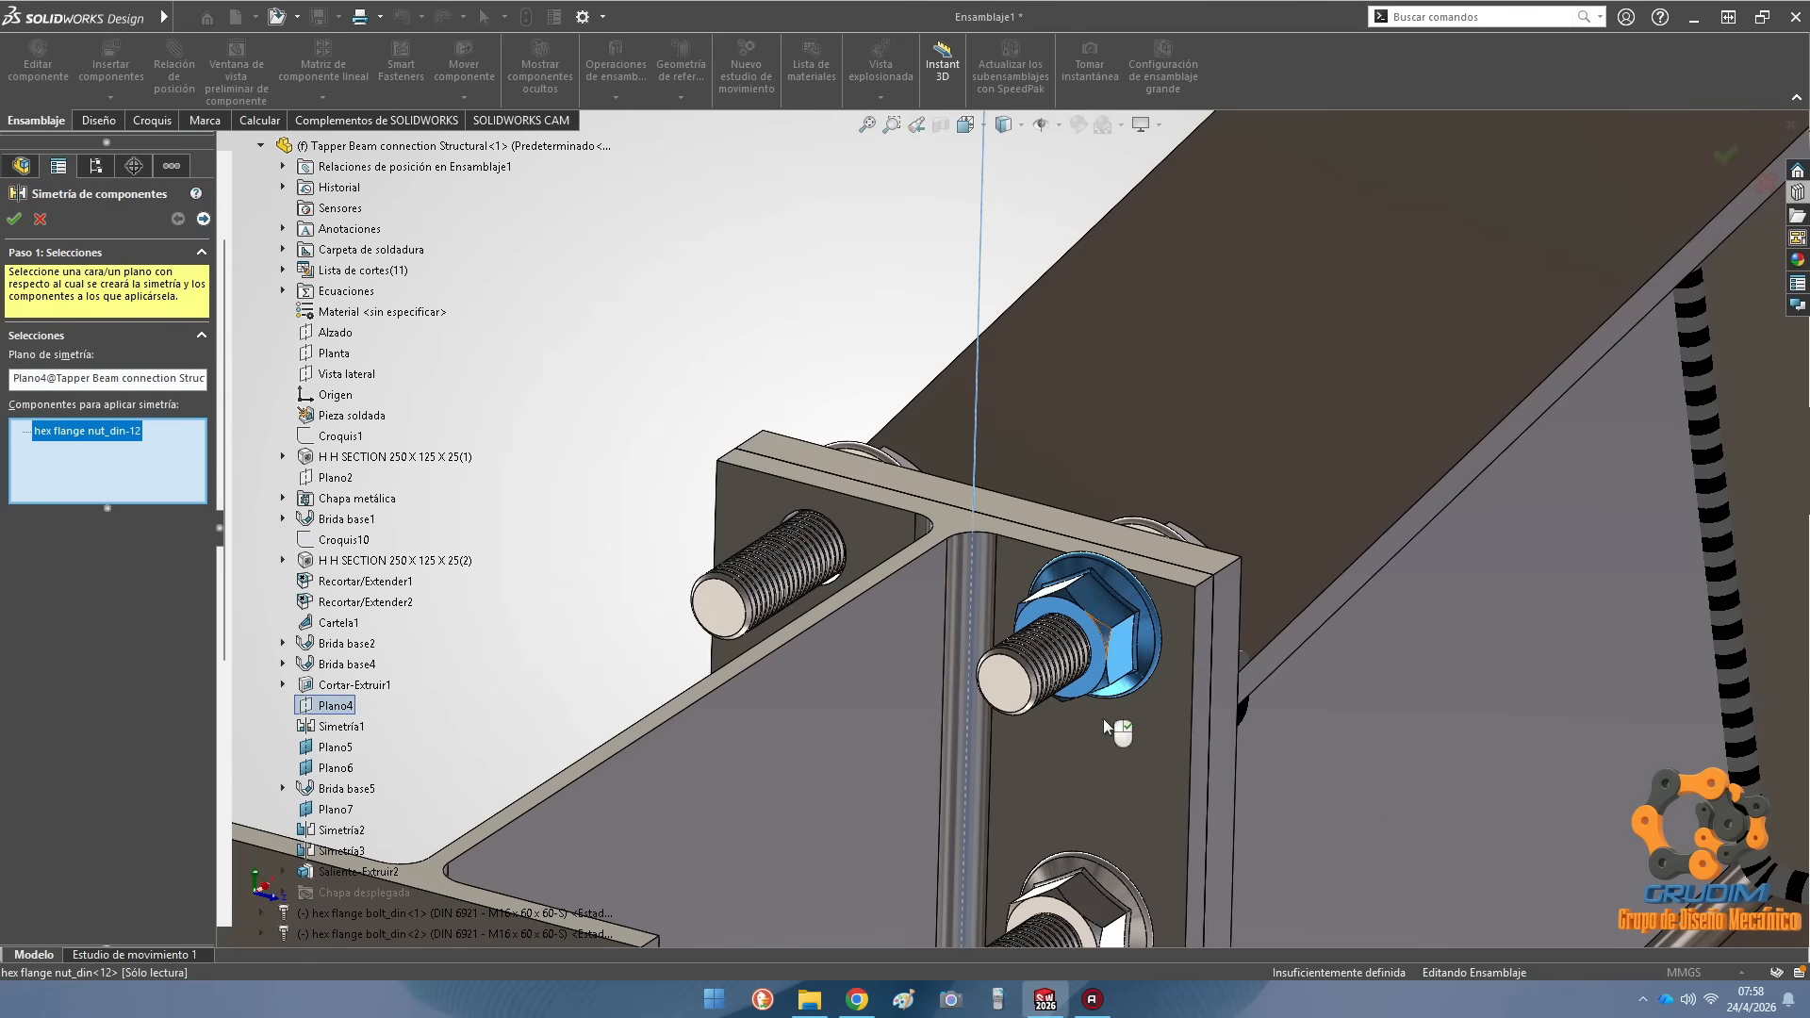
{"action": "scroll", "coordinate": [1131, 721], "scroll_direction": "down", "scroll_amount": 3}
{"action": "left_click", "coordinate": [952, 702]}
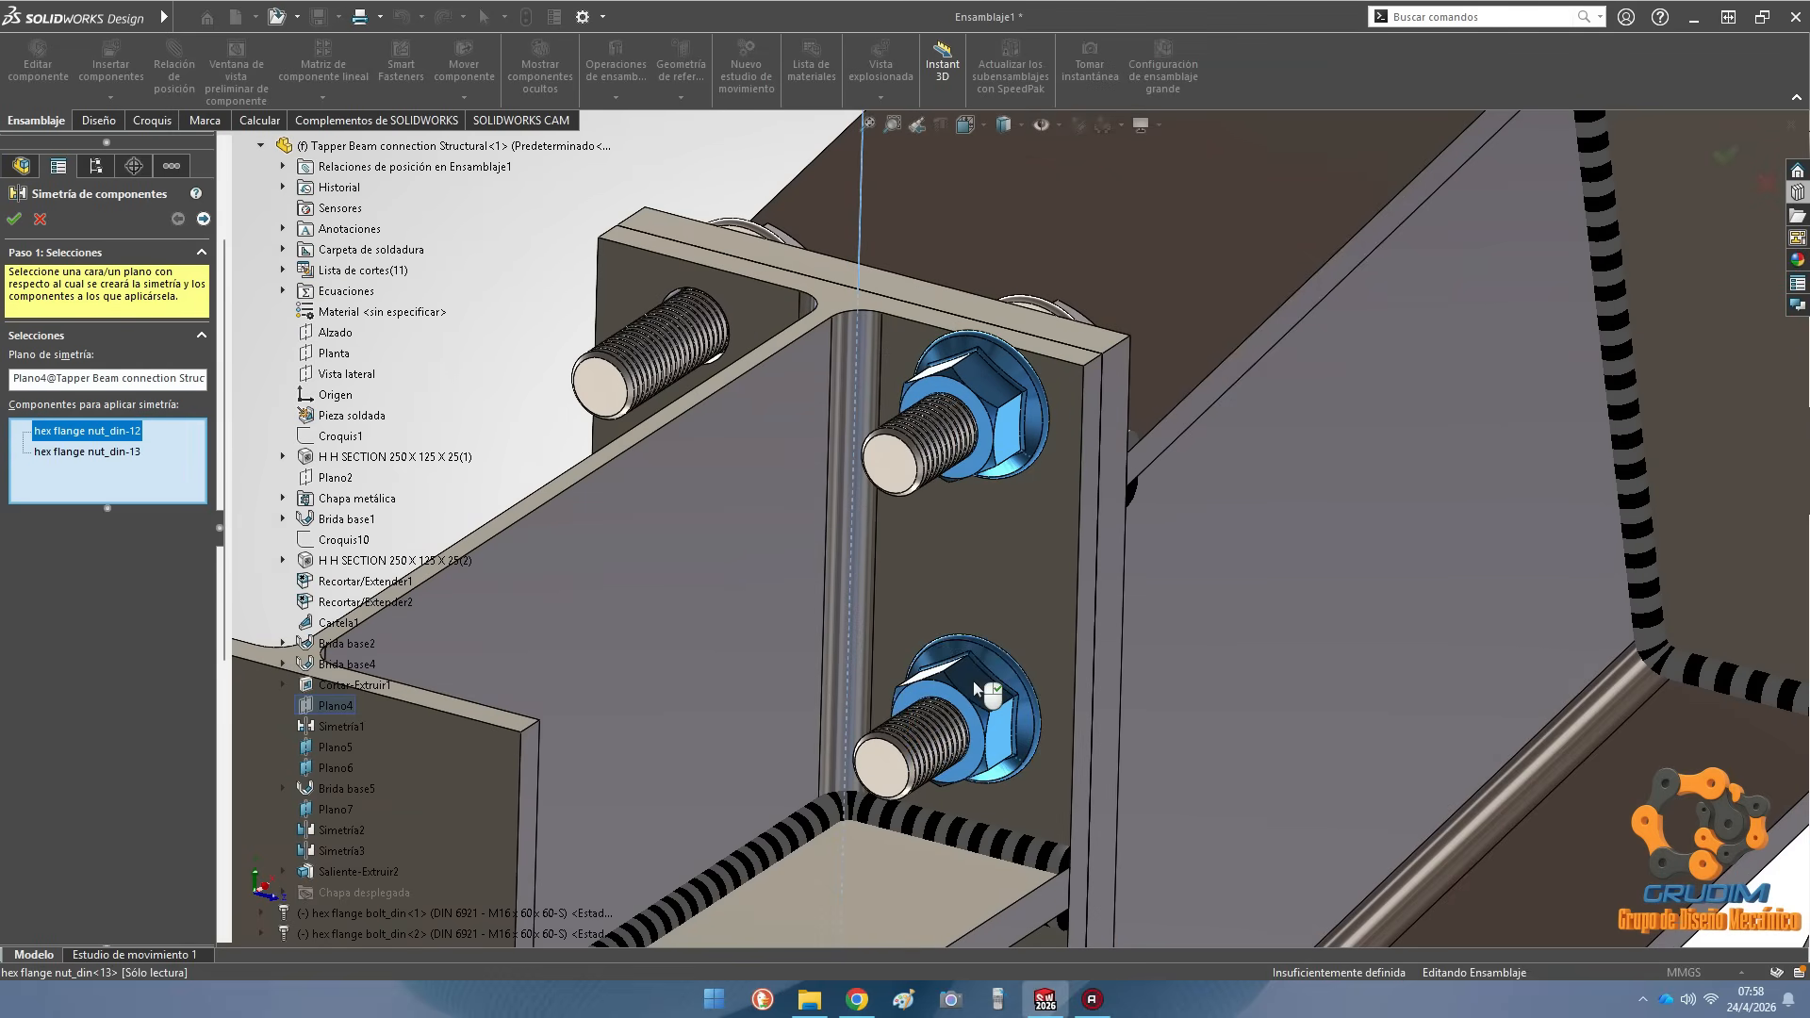
{"action": "scroll", "coordinate": [1018, 566], "scroll_direction": "down", "scroll_amount": 3}
{"action": "scroll", "coordinate": [1005, 830], "scroll_direction": "down", "scroll_amount": 5}
{"action": "left_click", "coordinate": [1032, 588]}
{"action": "scroll", "coordinate": [1032, 594], "scroll_direction": "up", "scroll_amount": 4}
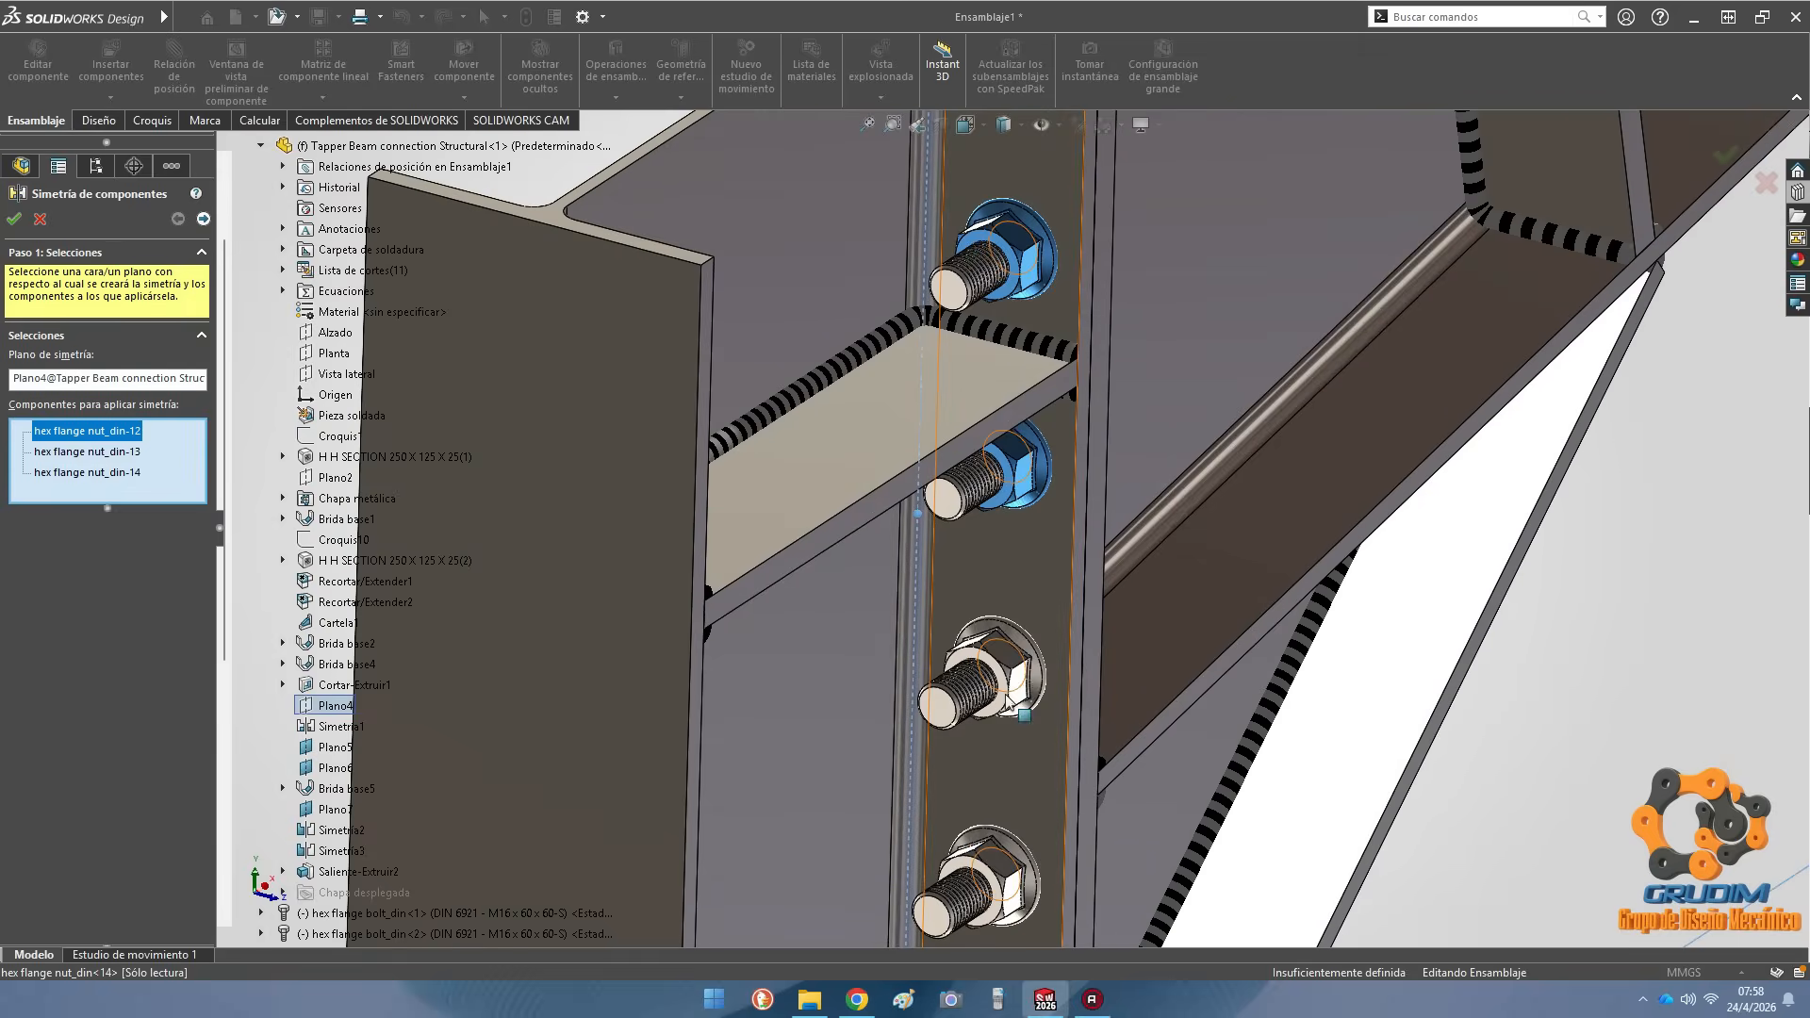
{"action": "scroll", "coordinate": [999, 900], "scroll_direction": "down", "scroll_amount": 5}
{"action": "left_click", "coordinate": [1051, 453]}
{"action": "scroll", "coordinate": [1036, 472], "scroll_direction": "up", "scroll_amount": 3}
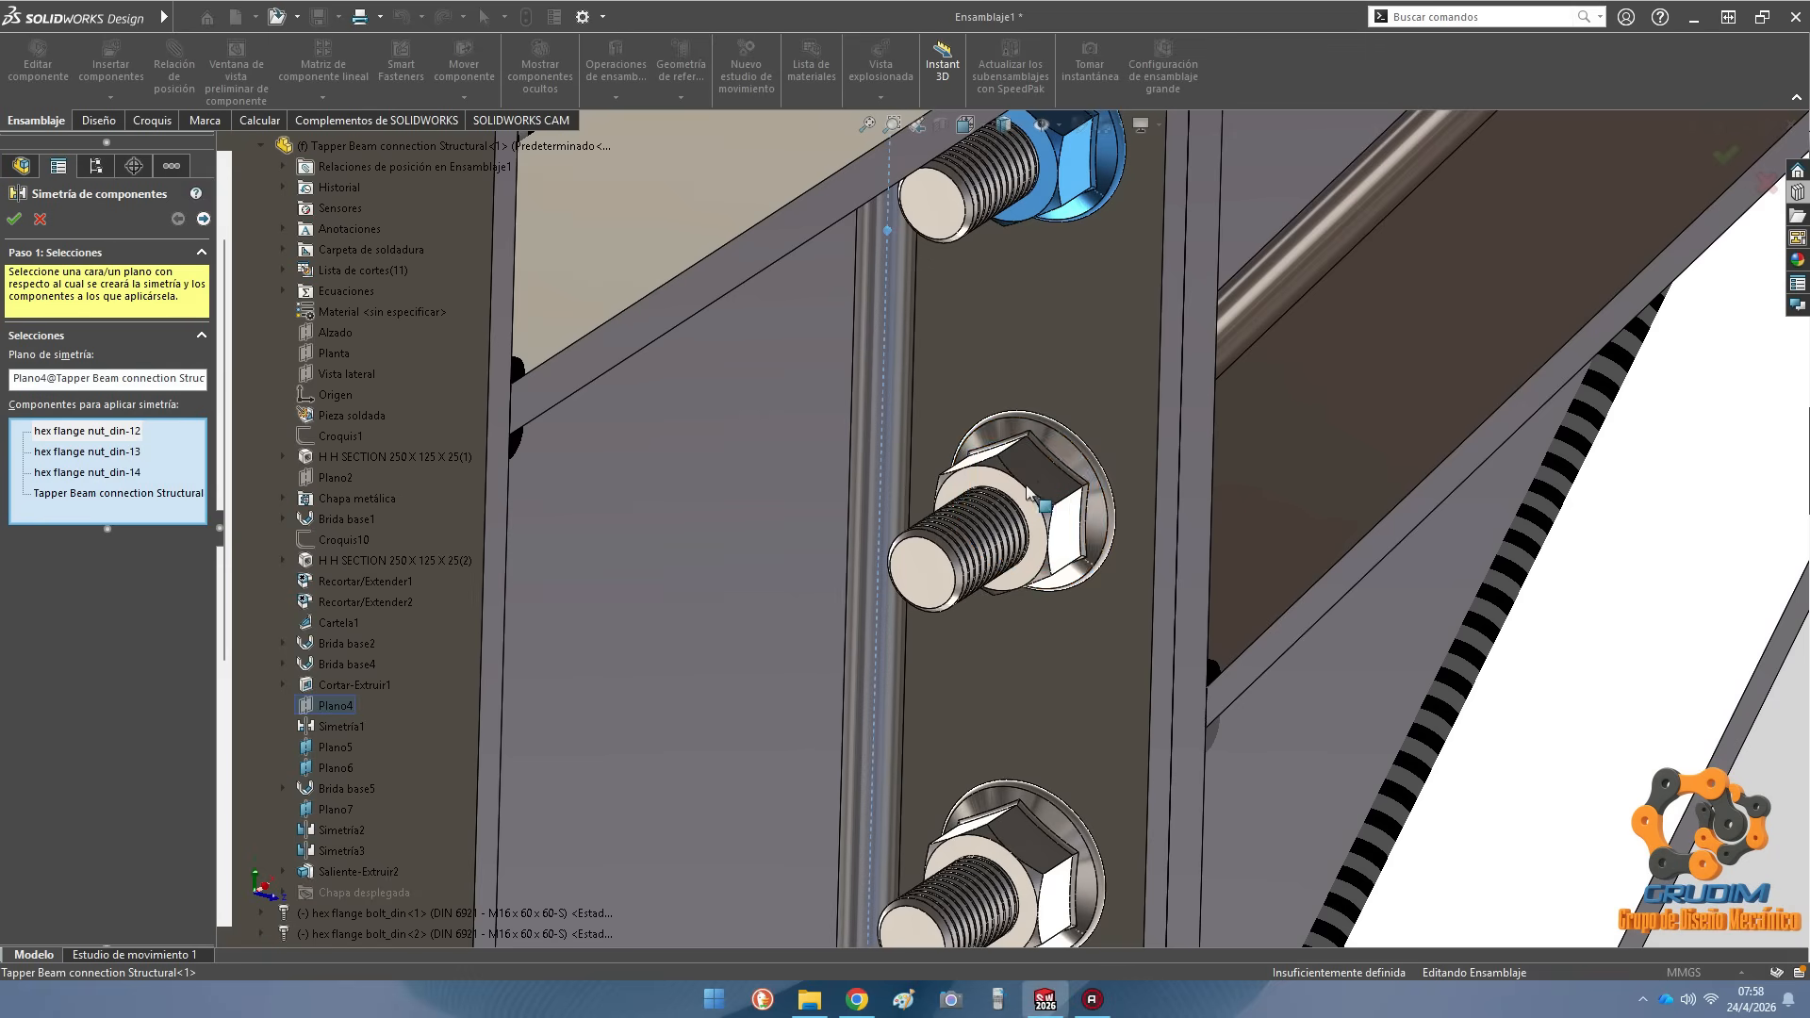
{"action": "left_click", "coordinate": [1059, 816]}
Add the three lowest flange nuts of the row to the selection and complete the mirror
{"action": "scroll", "coordinate": [1058, 817], "scroll_direction": "up", "scroll_amount": 4}
{"action": "scroll", "coordinate": [860, 525], "scroll_direction": "down", "scroll_amount": 5}
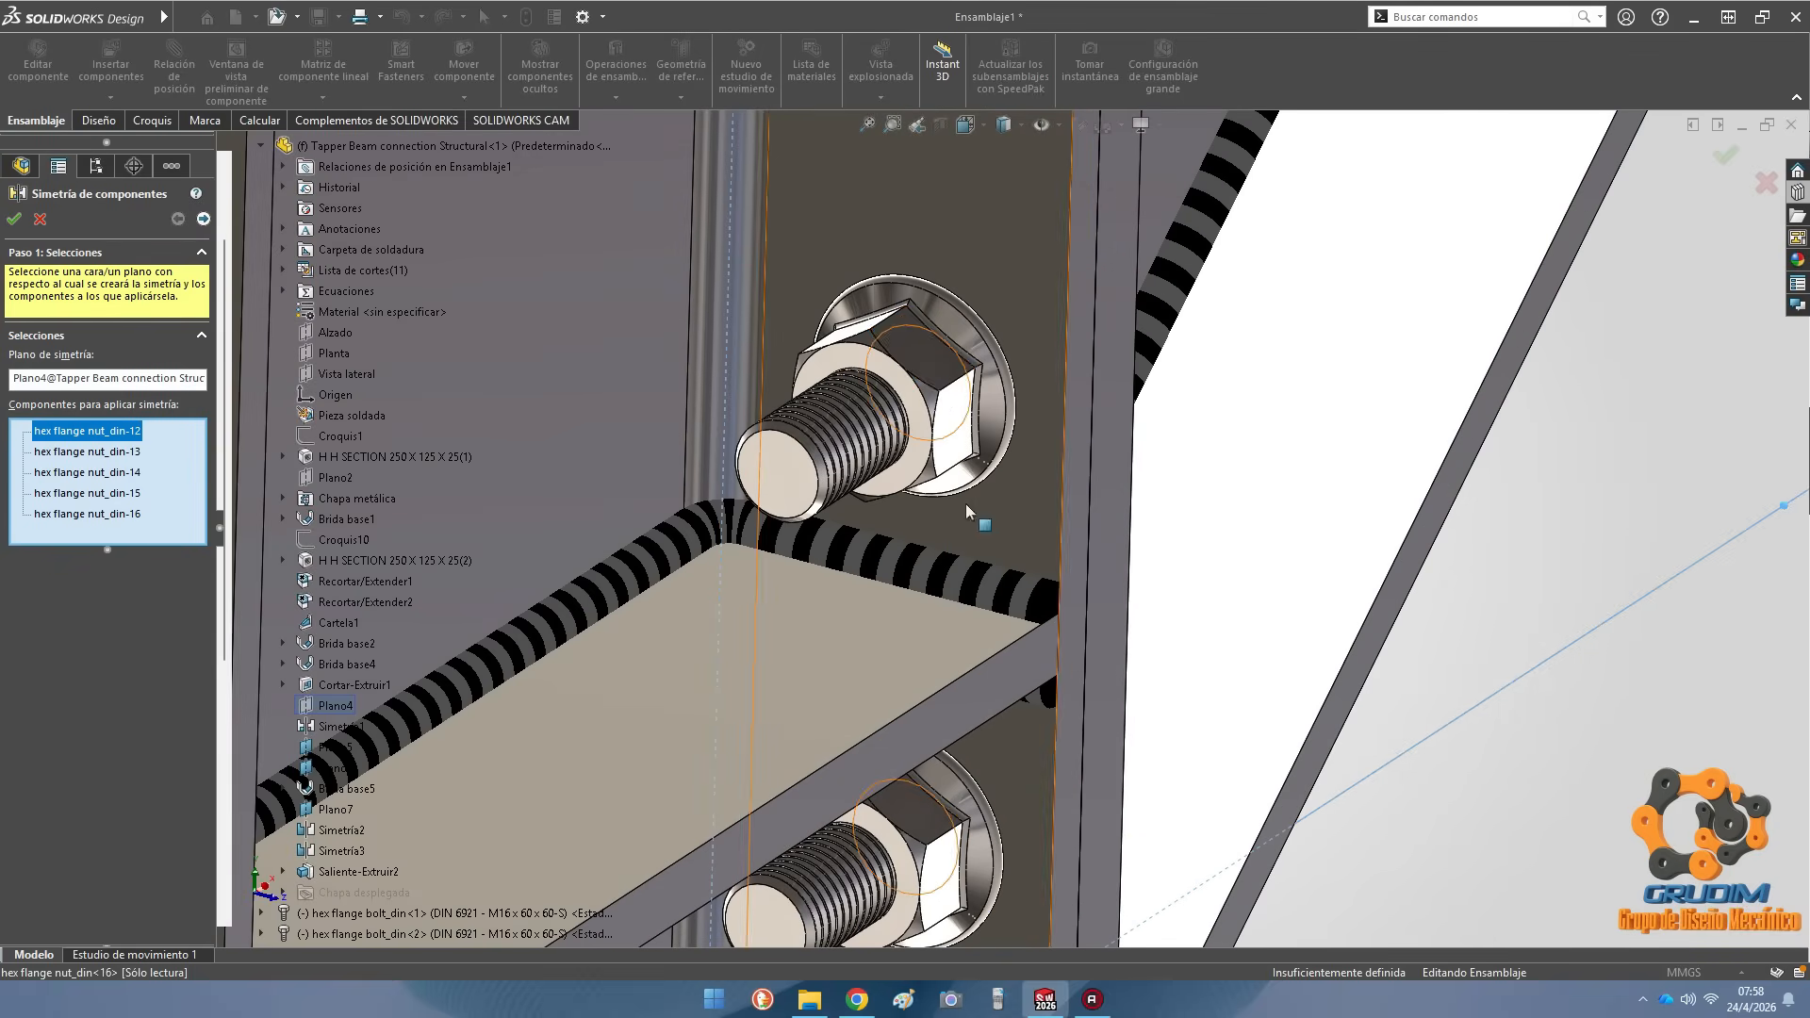
{"action": "left_click", "coordinate": [916, 361]}
{"action": "left_click", "coordinate": [920, 821]}
{"action": "scroll", "coordinate": [920, 822], "scroll_direction": "up", "scroll_amount": 5}
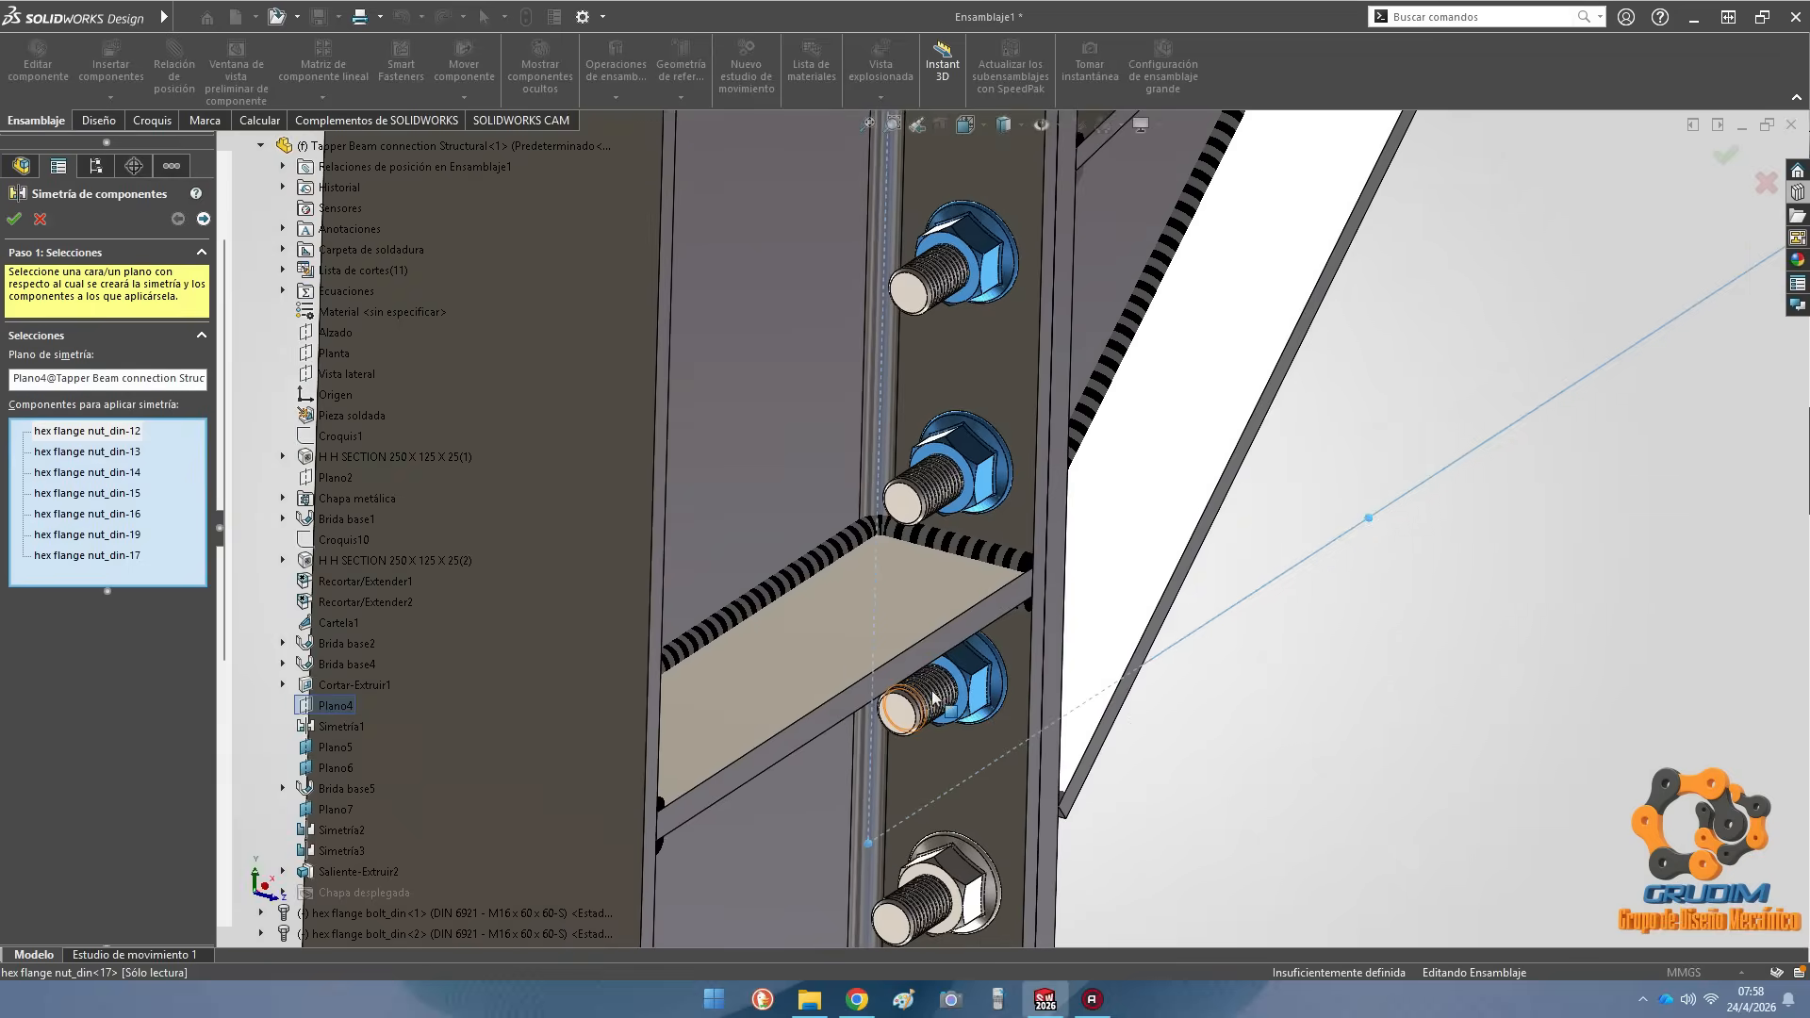
{"action": "scroll", "coordinate": [982, 659], "scroll_direction": "down", "scroll_amount": 6}
{"action": "left_click", "coordinate": [1042, 412]}
{"action": "scroll", "coordinate": [1089, 645], "scroll_direction": "up", "scroll_amount": 10}
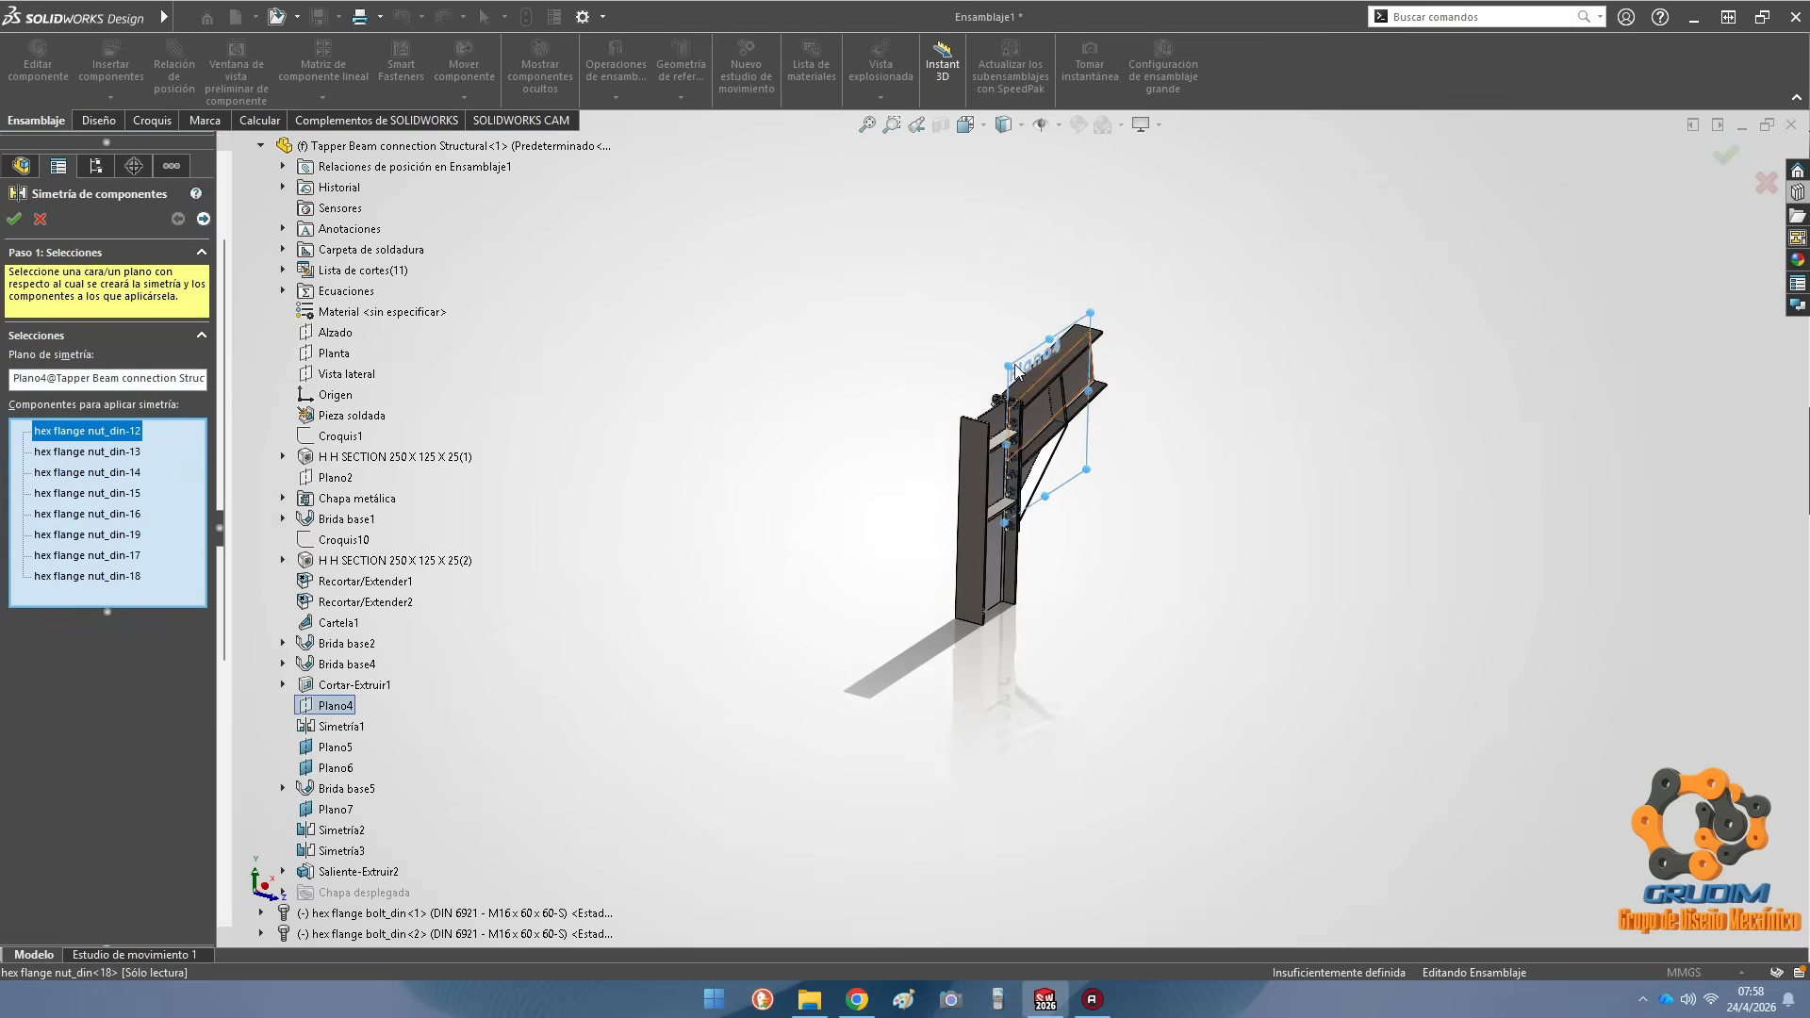
{"action": "scroll", "coordinate": [990, 480], "scroll_direction": "down", "scroll_amount": 3}
{"action": "middle_click_drag", "start_coordinate": [986, 487], "coordinate": [1122, 471]}
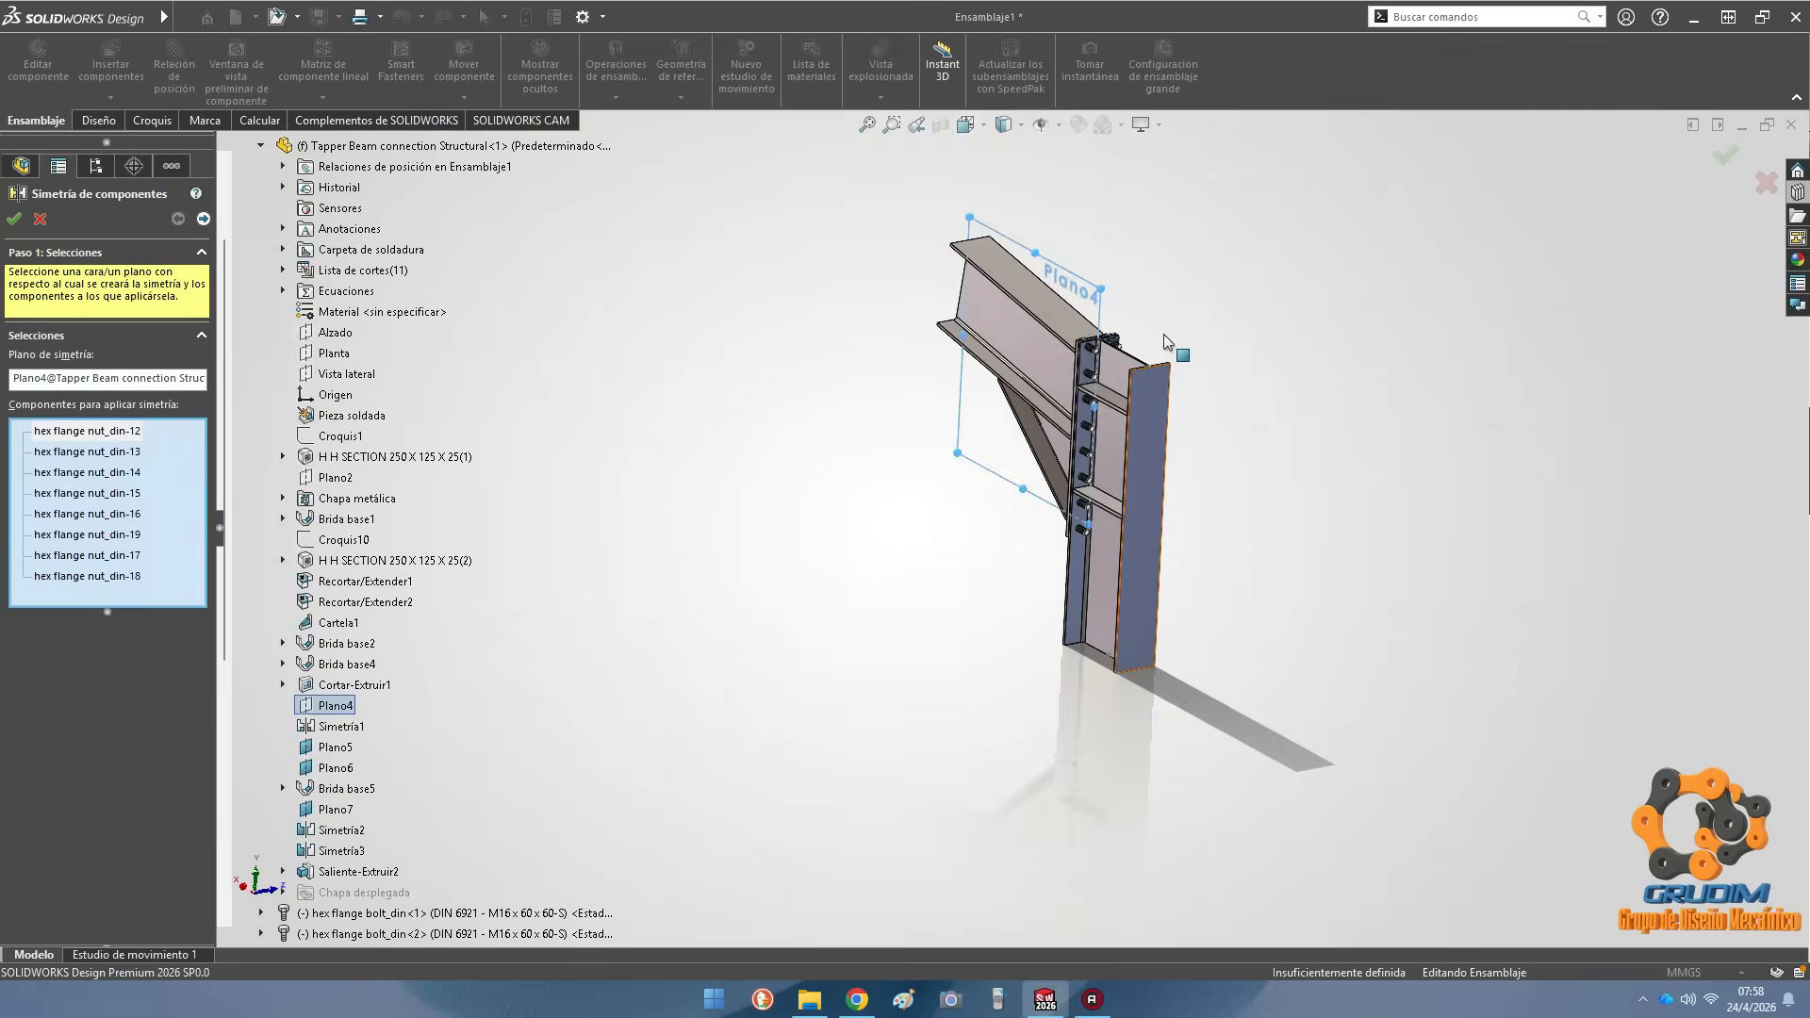
{"action": "scroll", "coordinate": [1159, 283], "scroll_direction": "down", "scroll_amount": 5}
{"action": "left_click", "coordinate": [17, 221]}
Turn off RealView graphics for the assembly view
{"action": "left_click", "coordinate": [952, 546]}
{"action": "middle_click_drag", "start_coordinate": [1018, 617], "coordinate": [1038, 555]}
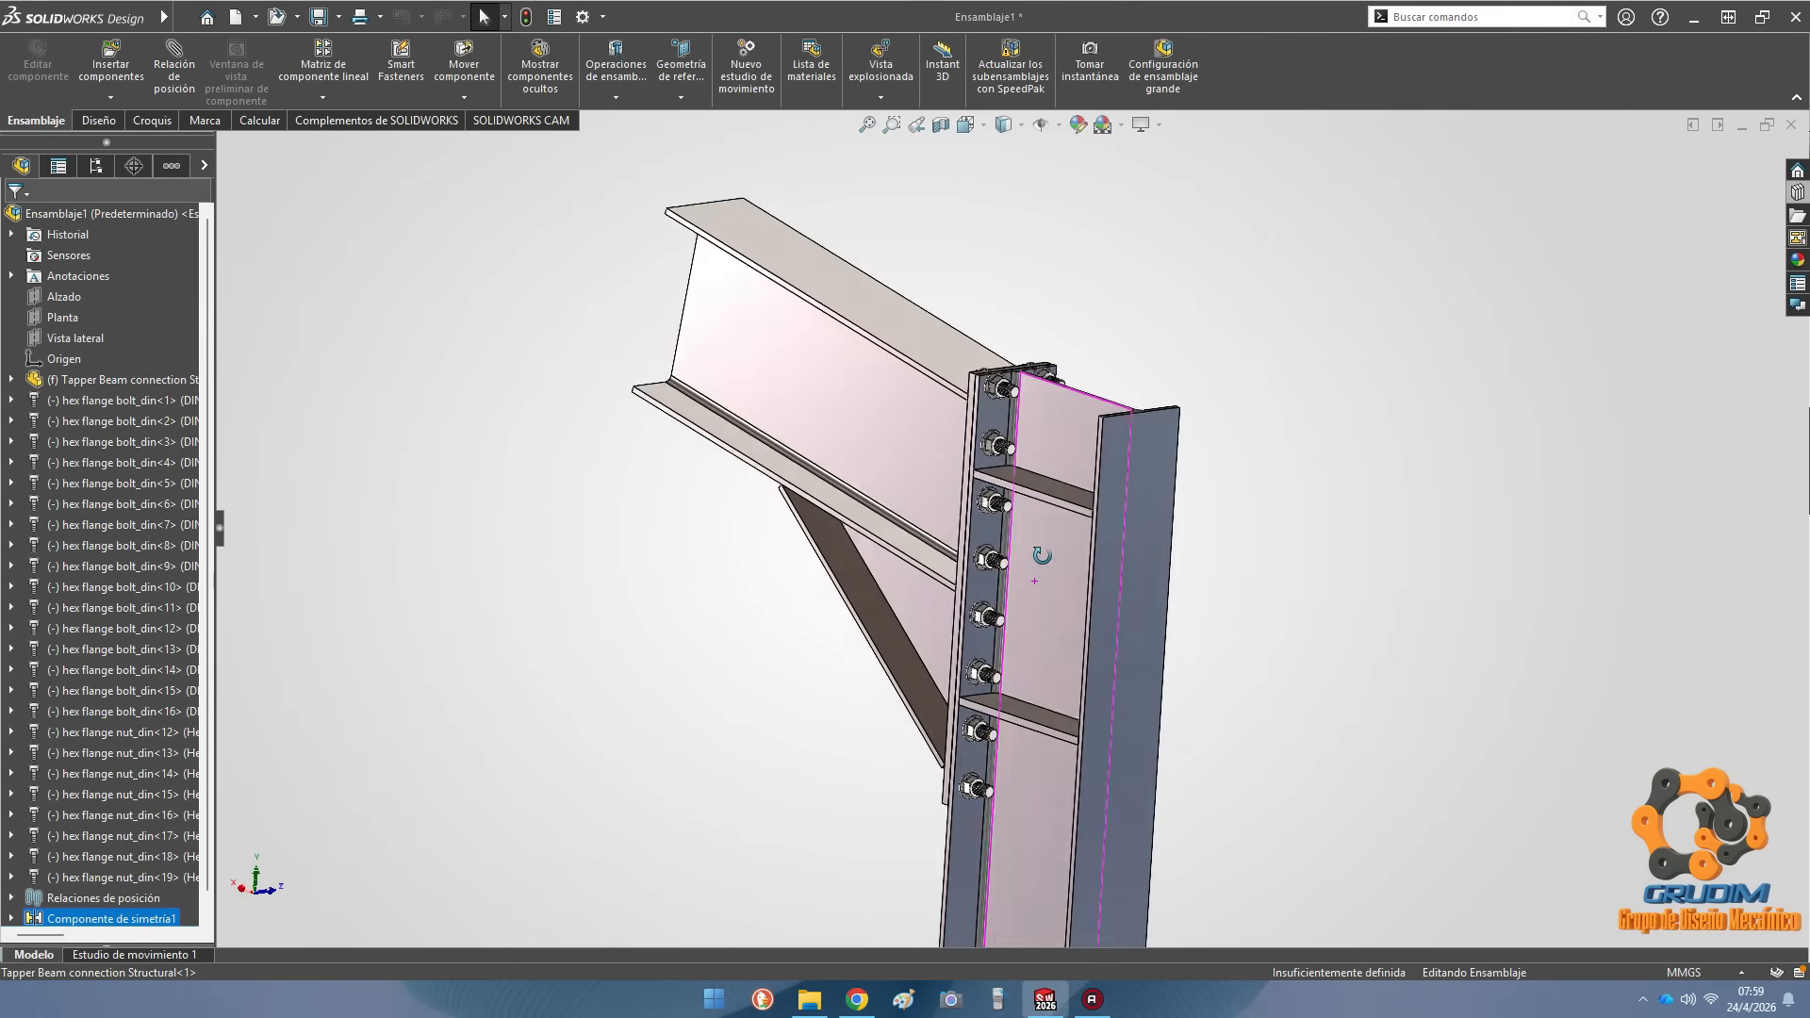
{"action": "left_click", "coordinate": [1146, 125]}
{"action": "left_click", "coordinate": [1202, 151]}
{"action": "scroll", "coordinate": [989, 381], "scroll_direction": "down", "scroll_amount": 7}
{"action": "middle_click_drag", "start_coordinate": [990, 382], "coordinate": [961, 509]}
{"action": "scroll", "coordinate": [878, 647], "scroll_direction": "up", "scroll_amount": 6}
{"action": "scroll", "coordinate": [962, 509], "scroll_direction": "down", "scroll_amount": 1}
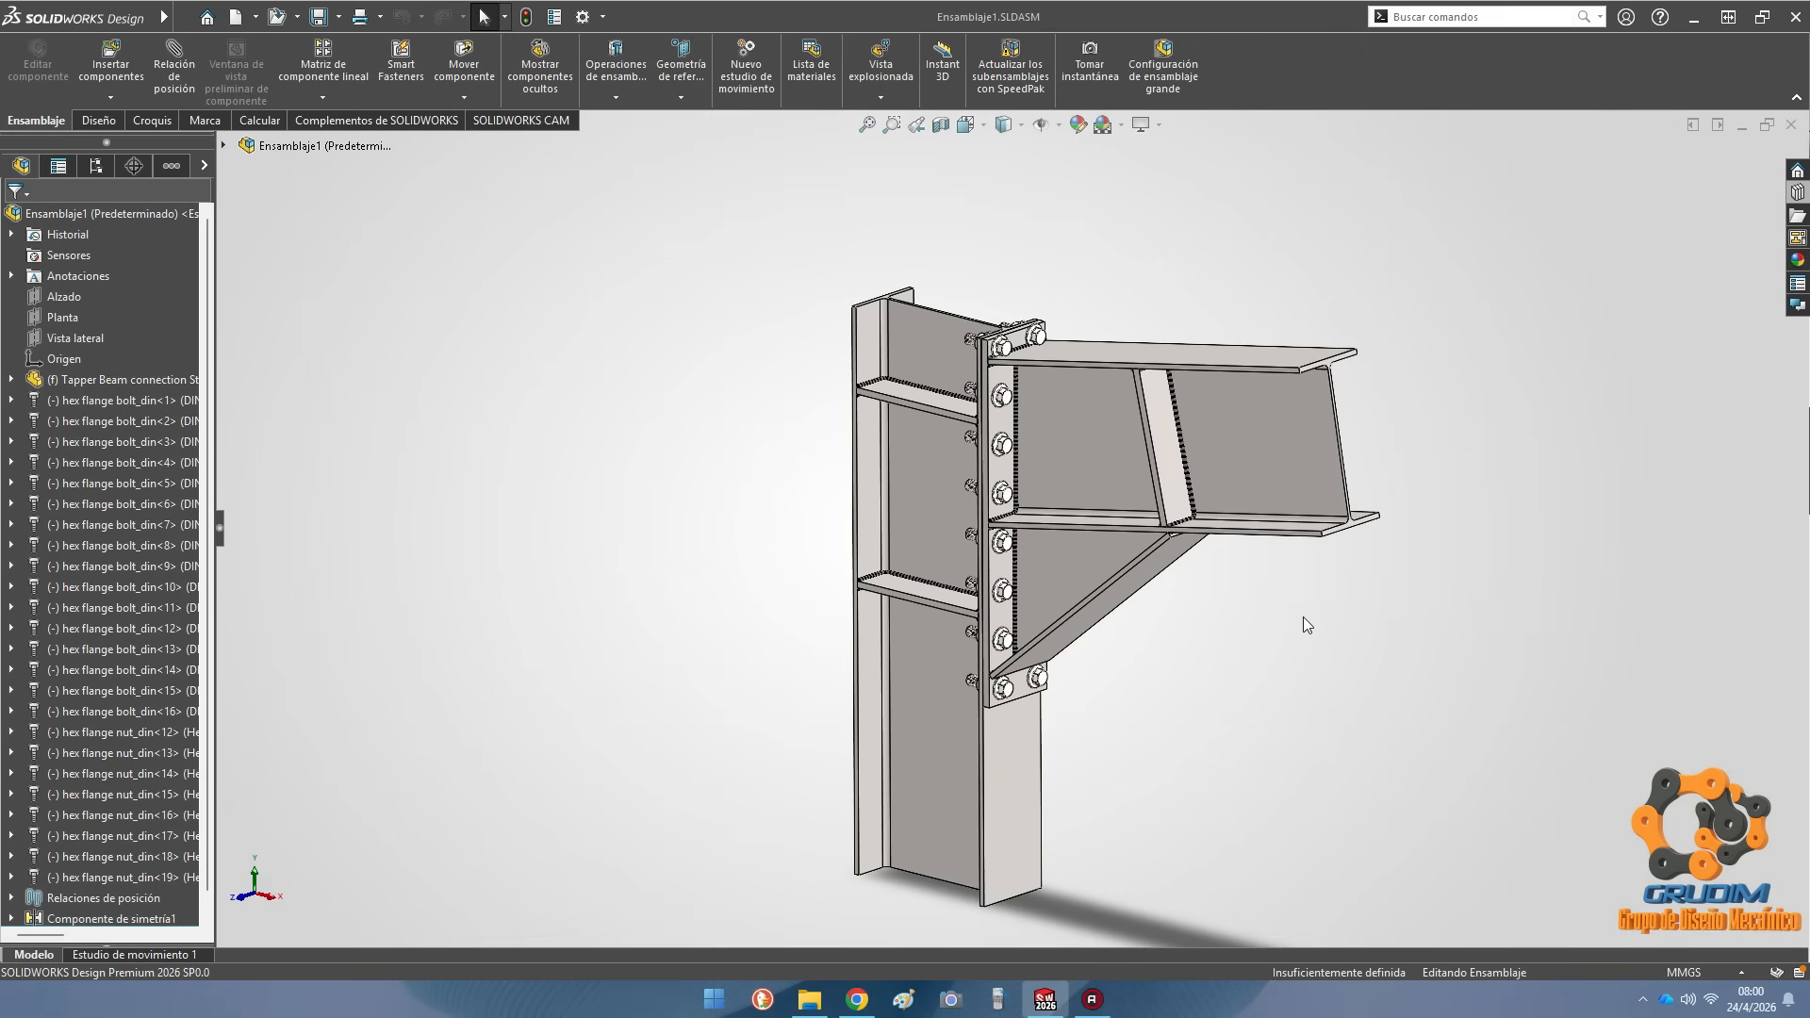
Apply the matte iron appearance (hierro mate) to the column's H-section feature
{"action": "left_click", "coordinate": [1790, 201]}
{"action": "left_click", "coordinate": [1478, 259]}
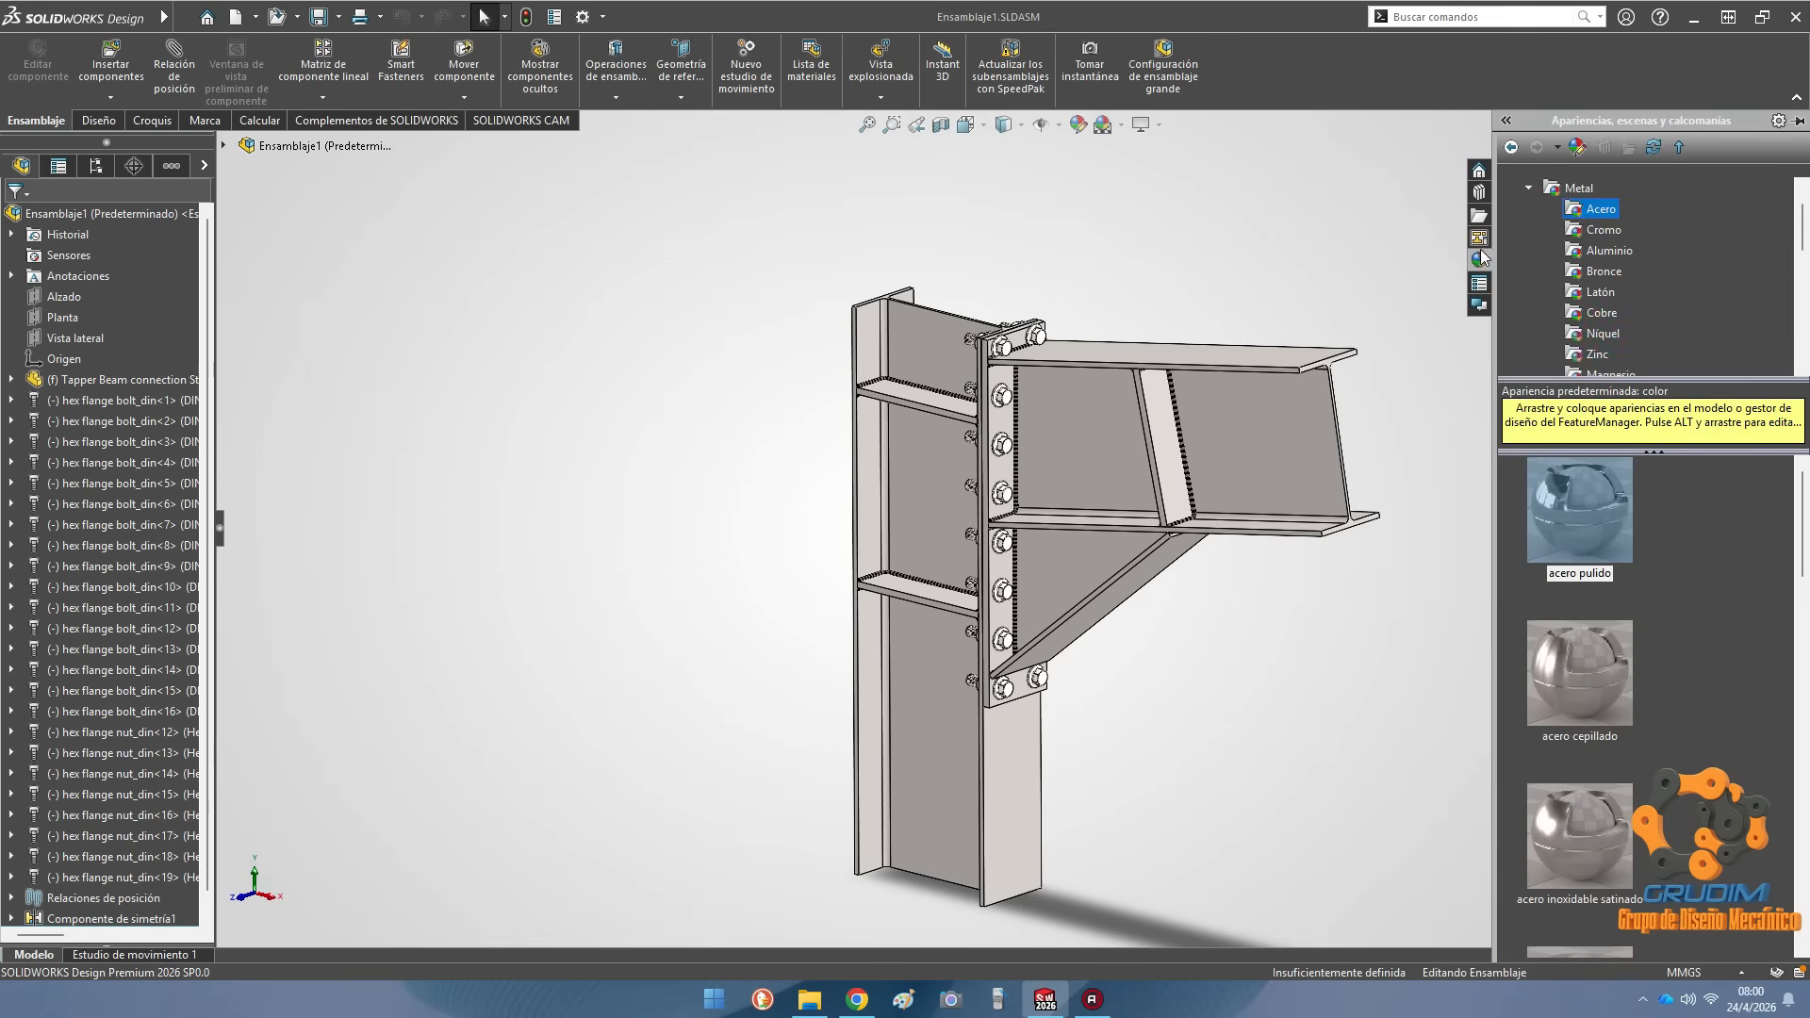
{"action": "left_click", "coordinate": [1529, 190]}
{"action": "scroll", "coordinate": [1557, 231], "scroll_direction": "down", "scroll_amount": 1}
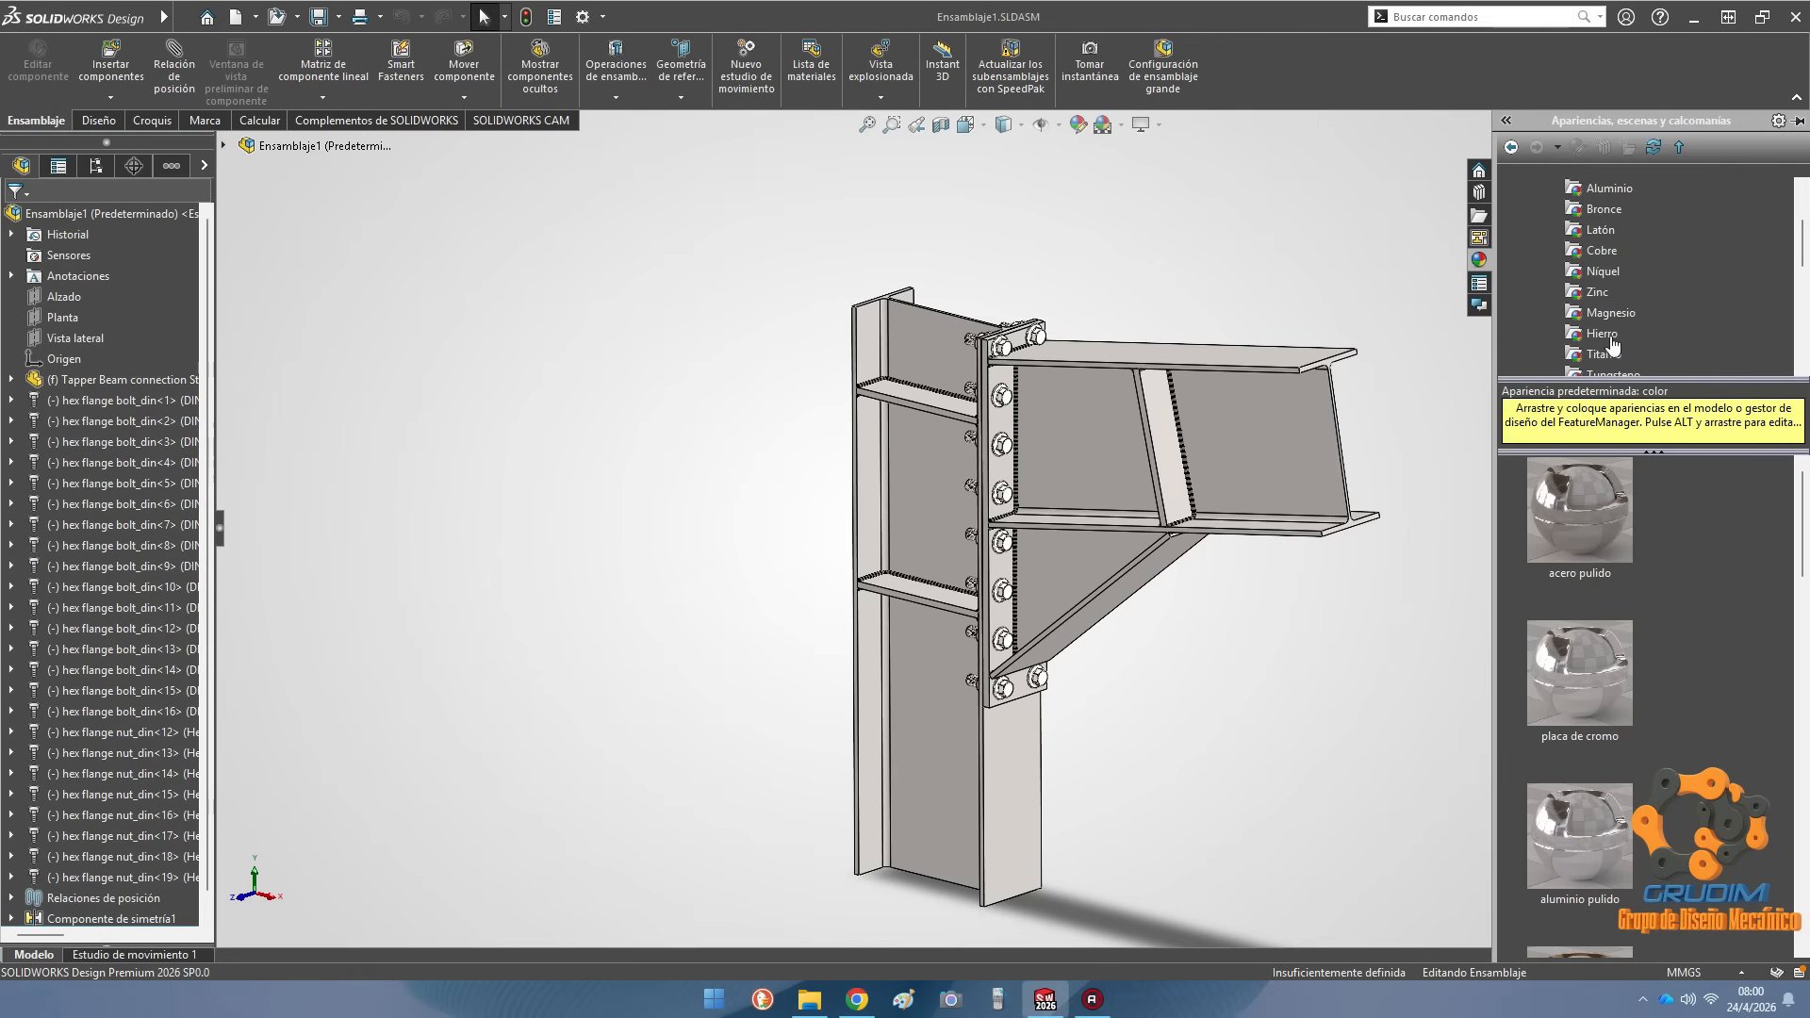
{"action": "left_click", "coordinate": [1601, 333]}
{"action": "scroll", "coordinate": [1622, 622], "scroll_direction": "up", "scroll_amount": 1}
{"action": "left_click", "coordinate": [1593, 665]}
{"action": "scroll", "coordinate": [976, 584], "scroll_direction": "down", "scroll_amount": 2}
{"action": "left_click_drag", "start_coordinate": [1617, 660], "coordinate": [950, 509]}
{"action": "left_click", "coordinate": [950, 509]}
{"action": "scroll", "coordinate": [1151, 582], "scroll_direction": "up", "scroll_amount": 2}
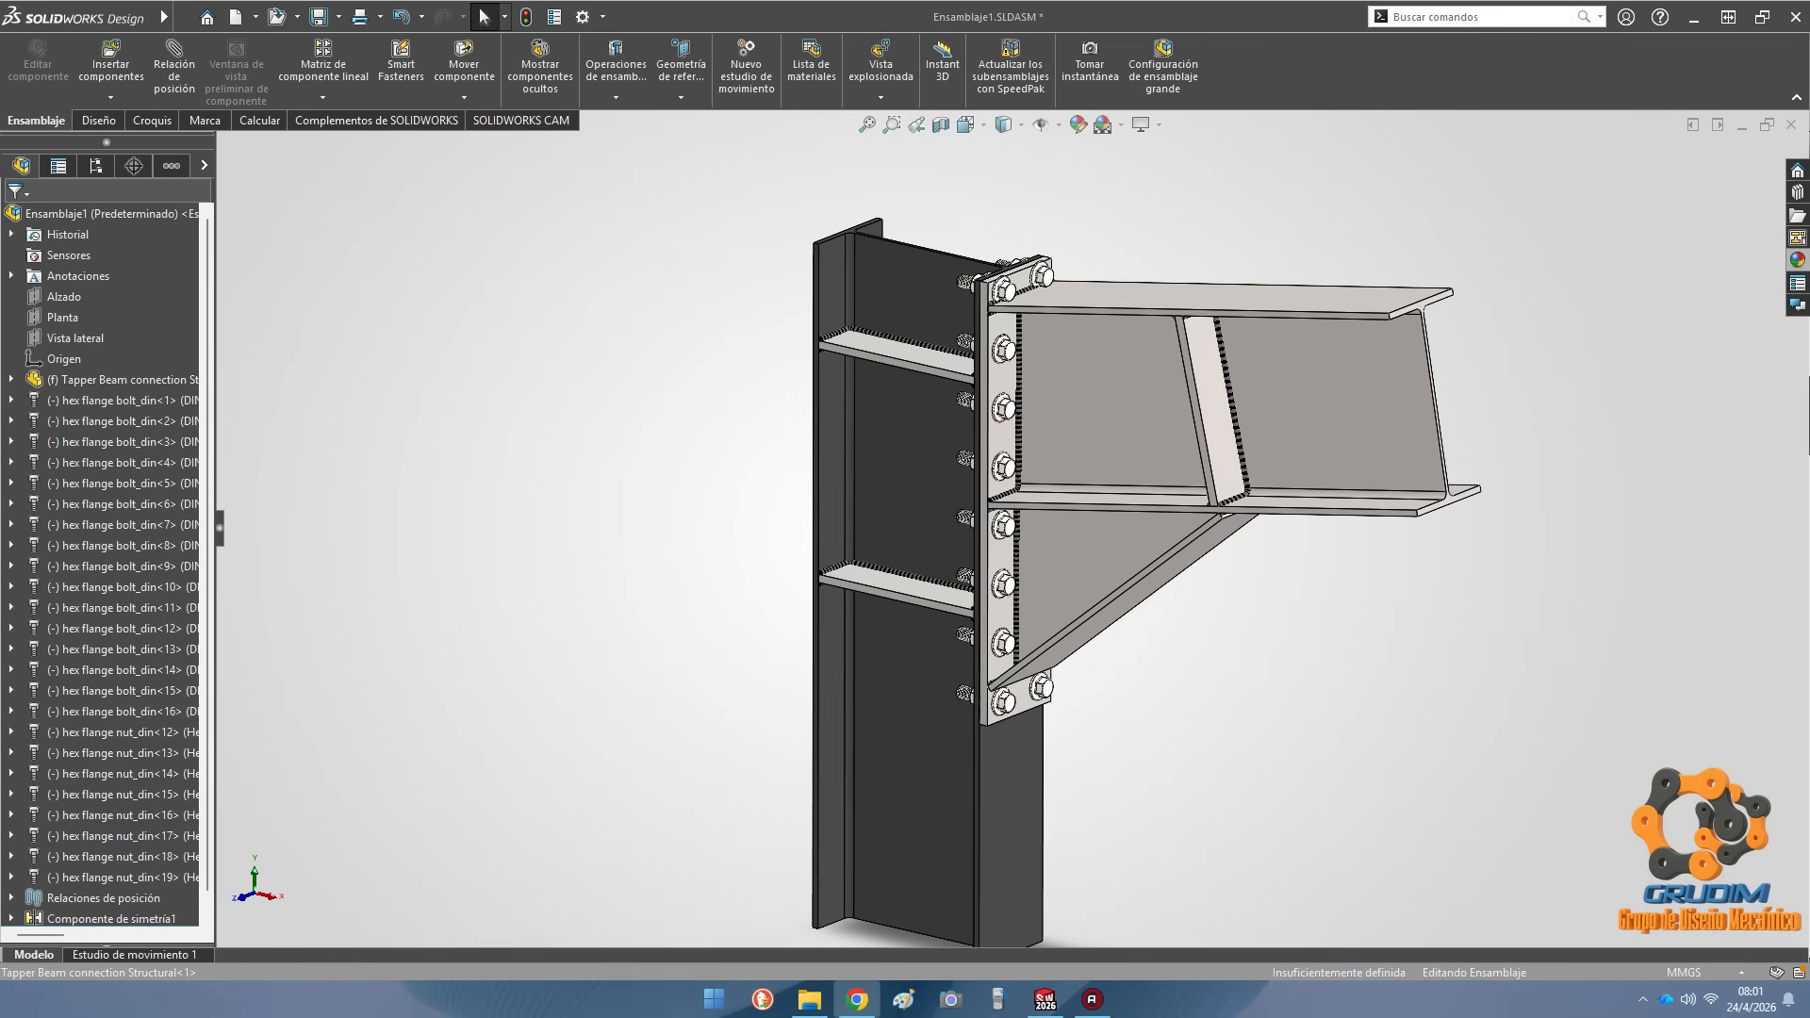
Apply the matte iron appearance to the beam feature H H SECTION 250 X 125 X 25(2)
{"action": "left_click", "coordinate": [1802, 264]}
{"action": "left_click_drag", "start_coordinate": [1590, 532], "coordinate": [1331, 456]}
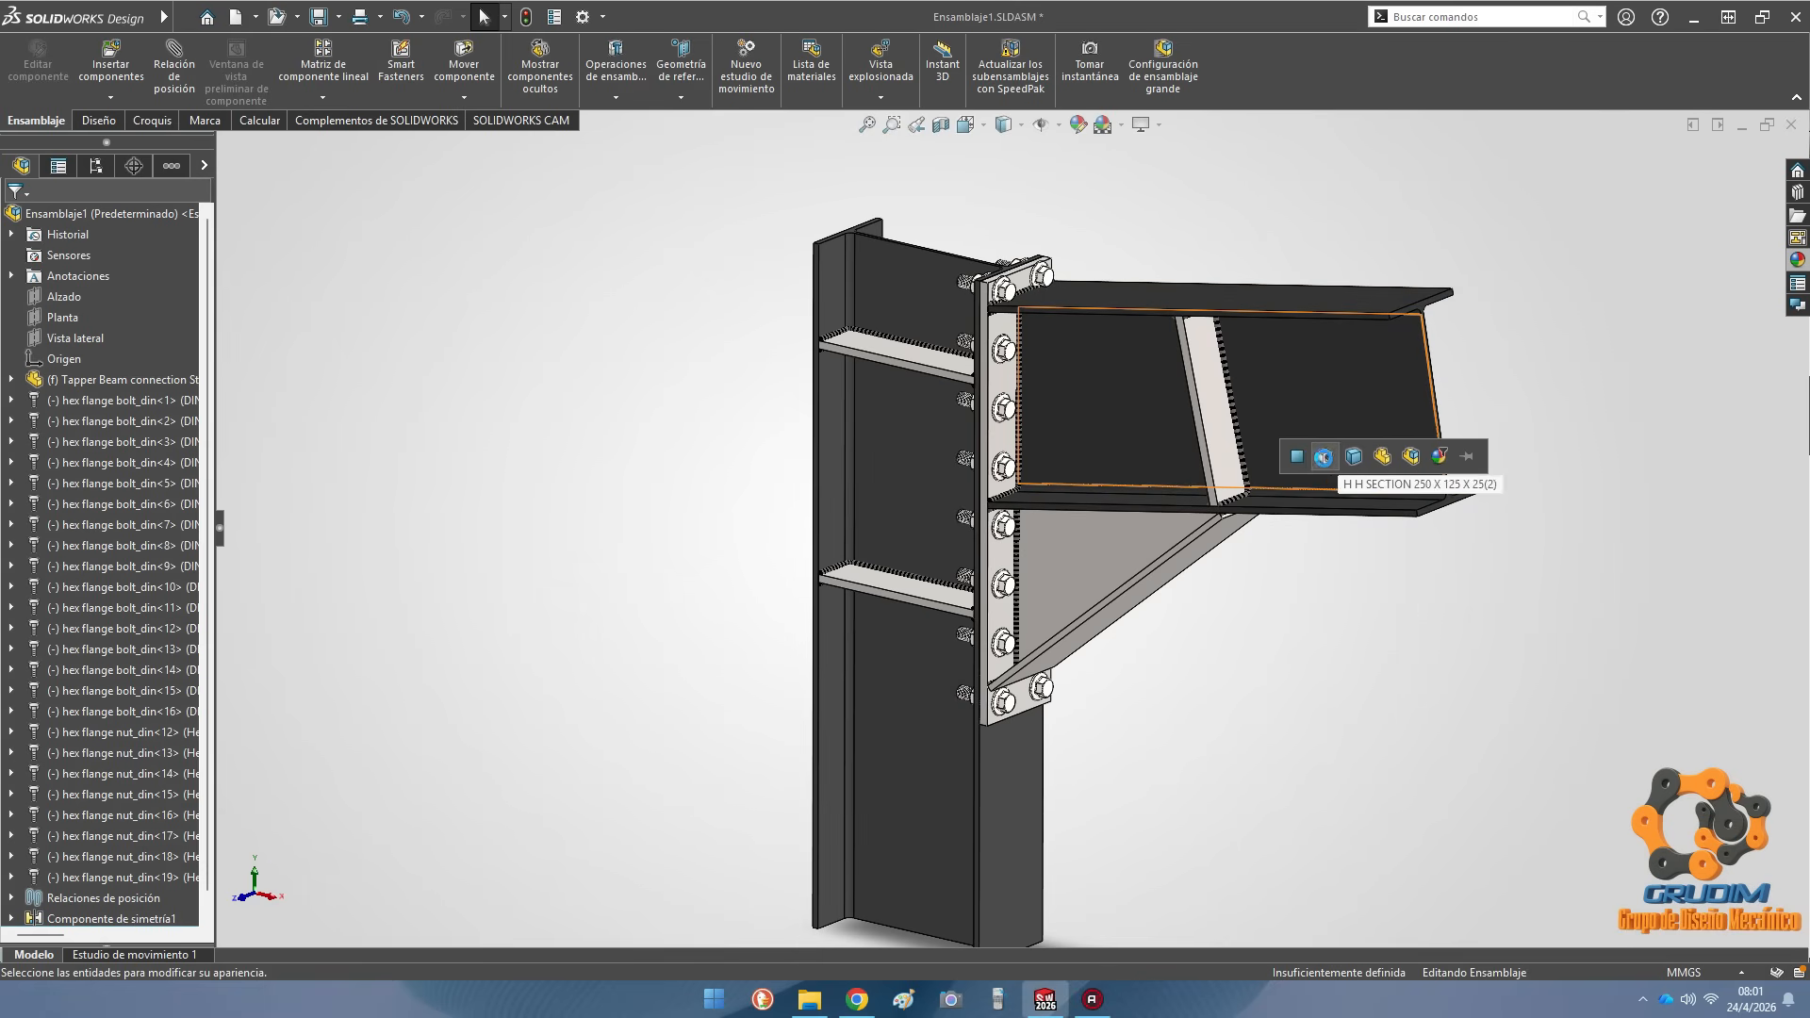
{"action": "left_click", "coordinate": [1323, 458]}
{"action": "scroll", "coordinate": [1127, 390], "scroll_direction": "down", "scroll_amount": 2}
{"action": "middle_click_drag", "start_coordinate": [1127, 388], "coordinate": [1084, 363]}
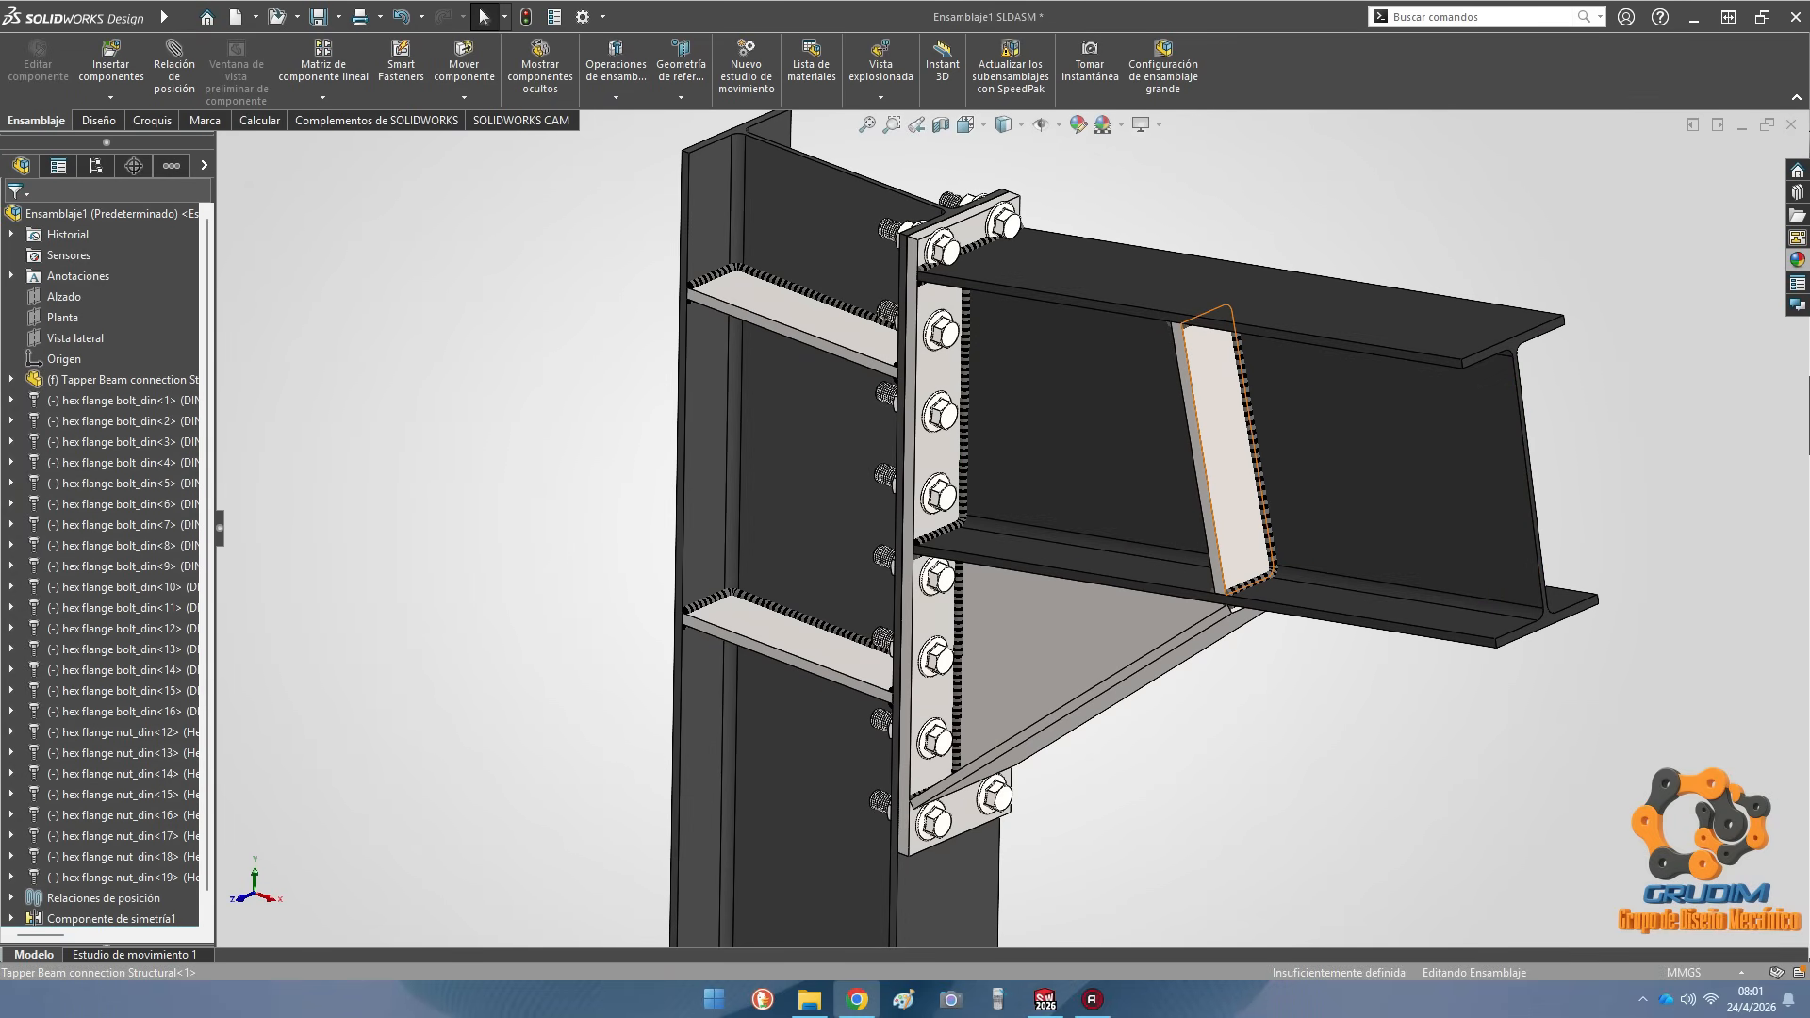
Change the beam's appearance colour to cyan with RGB 0, 247, 247
{"action": "left_click", "coordinate": [1114, 396]}
{"action": "left_click", "coordinate": [1078, 125]}
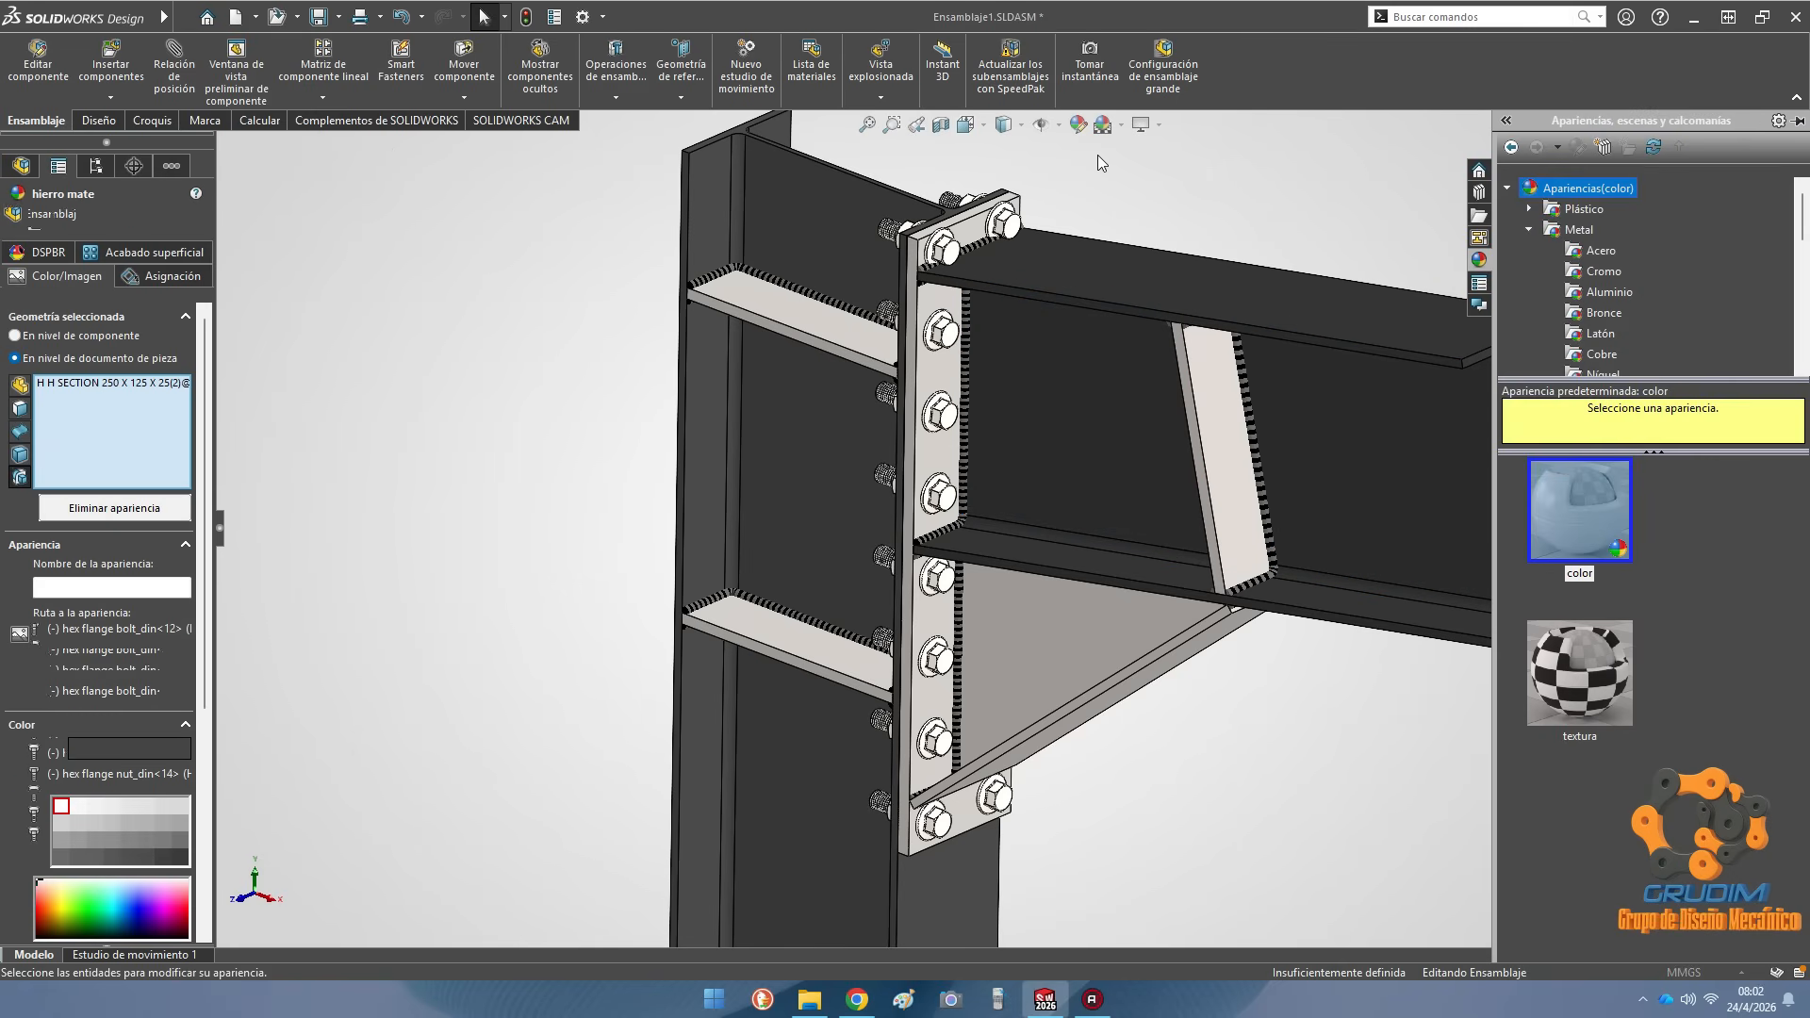
{"action": "scroll", "coordinate": [111, 659], "scroll_direction": "down", "scroll_amount": 3}
{"action": "left_click", "coordinate": [111, 705]}
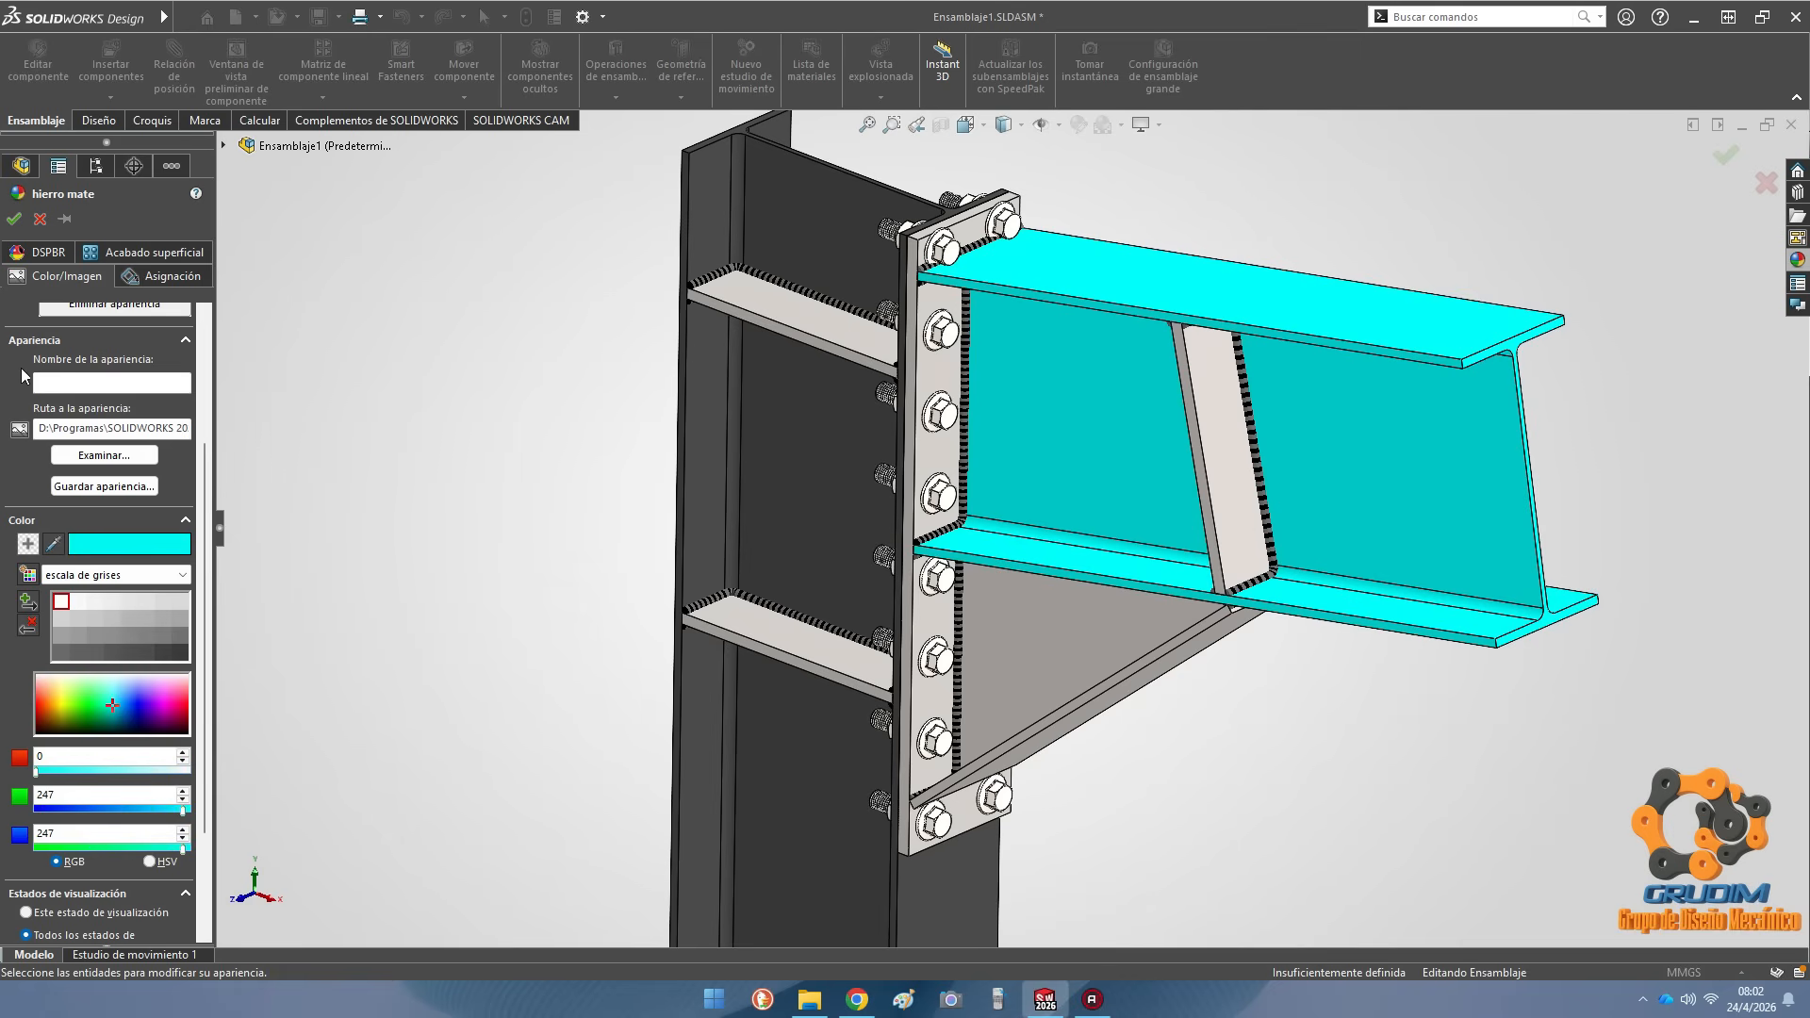
{"action": "left_click", "coordinate": [14, 219]}
{"action": "scroll", "coordinate": [1197, 447], "scroll_direction": "up", "scroll_amount": 2}
{"action": "middle_click_drag", "start_coordinate": [1202, 448], "coordinate": [1204, 416]}
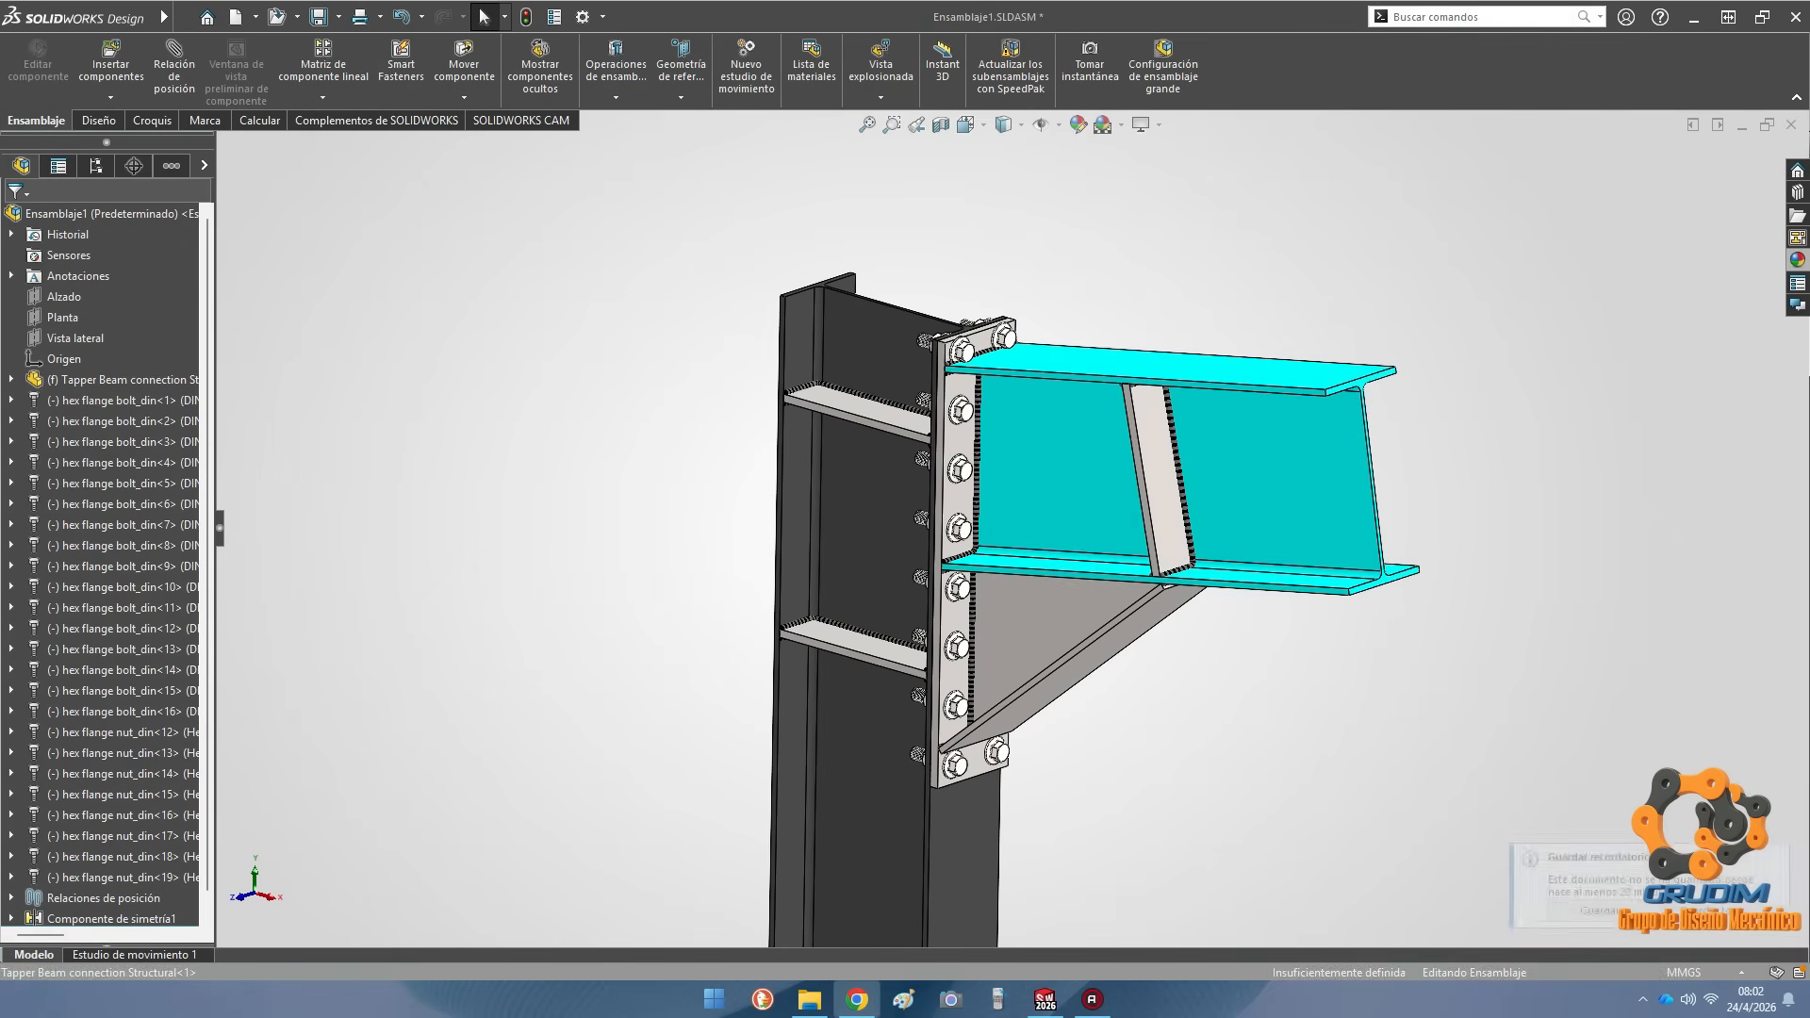
Apply the polished bronze appearance (bronce pulido) to the whole Tapper Beam connection Structural part
{"action": "left_click", "coordinate": [1796, 260]}
{"action": "left_click", "coordinate": [1529, 229]}
{"action": "left_click", "coordinate": [1603, 270]}
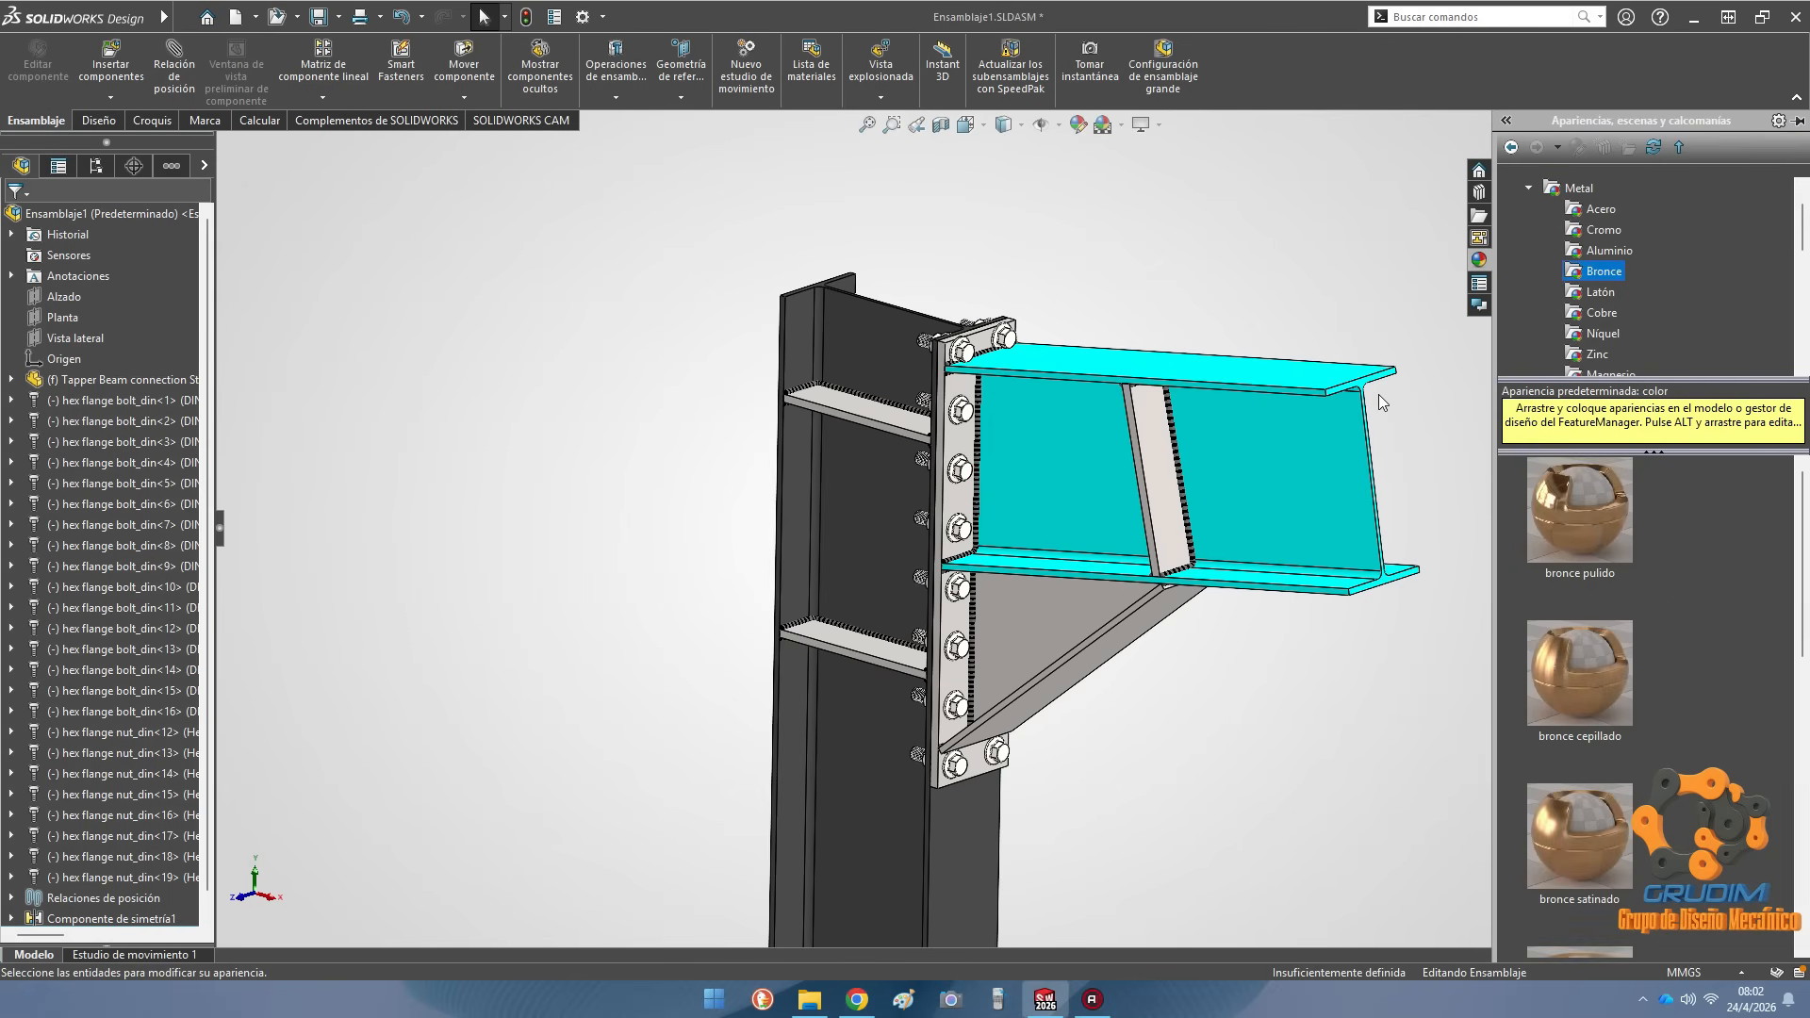
{"action": "mouse_move", "coordinate": [1598, 536]}
{"action": "left_click_drag", "start_coordinate": [1595, 528], "coordinate": [1175, 507]}
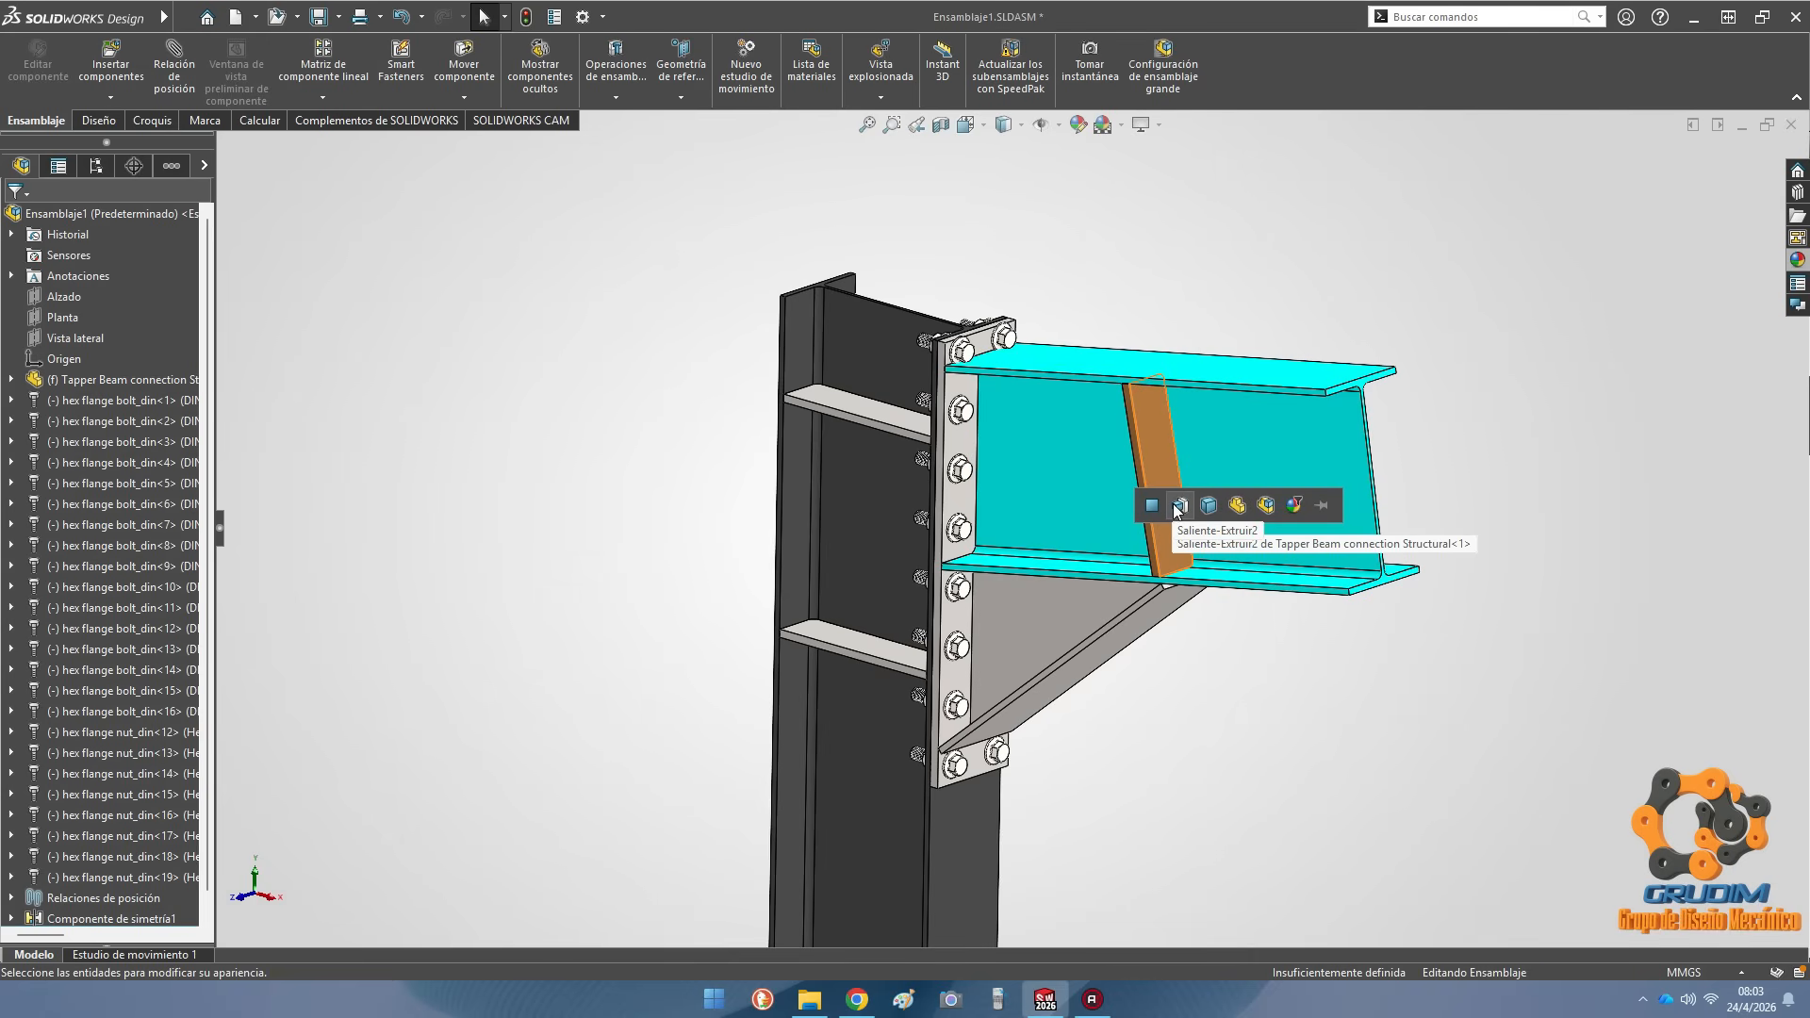
{"action": "left_click", "coordinate": [1237, 506]}
{"action": "scroll", "coordinate": [1003, 415], "scroll_direction": "down", "scroll_amount": 5}
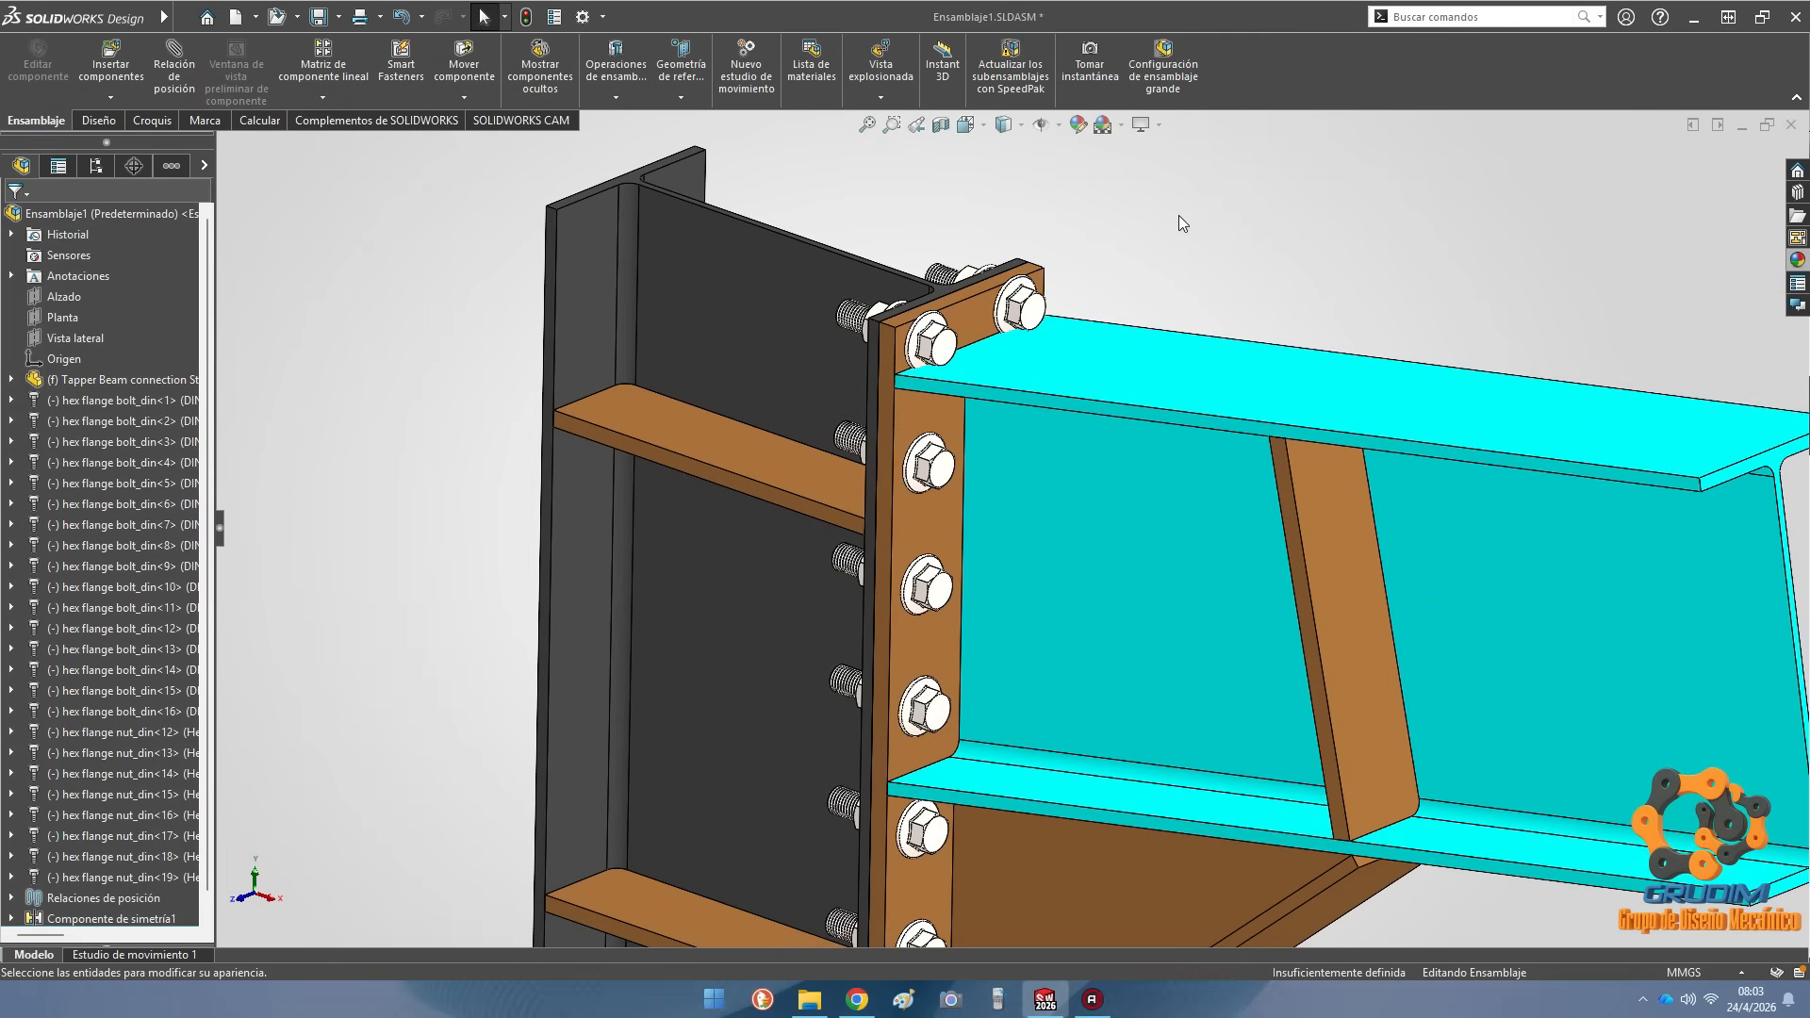
{"action": "scroll", "coordinate": [1183, 223], "scroll_direction": "up", "scroll_amount": 5}
{"action": "mouse_move", "coordinate": [1225, 691]}
{"action": "middle_mouse_down"}
{"action": "mouse_move", "coordinate": [1087, 686]}
{"action": "mouse_move", "coordinate": [1210, 662]}
{"action": "middle_mouse_up"}
{"action": "scroll", "coordinate": [1209, 662], "scroll_direction": "up", "scroll_amount": 4}
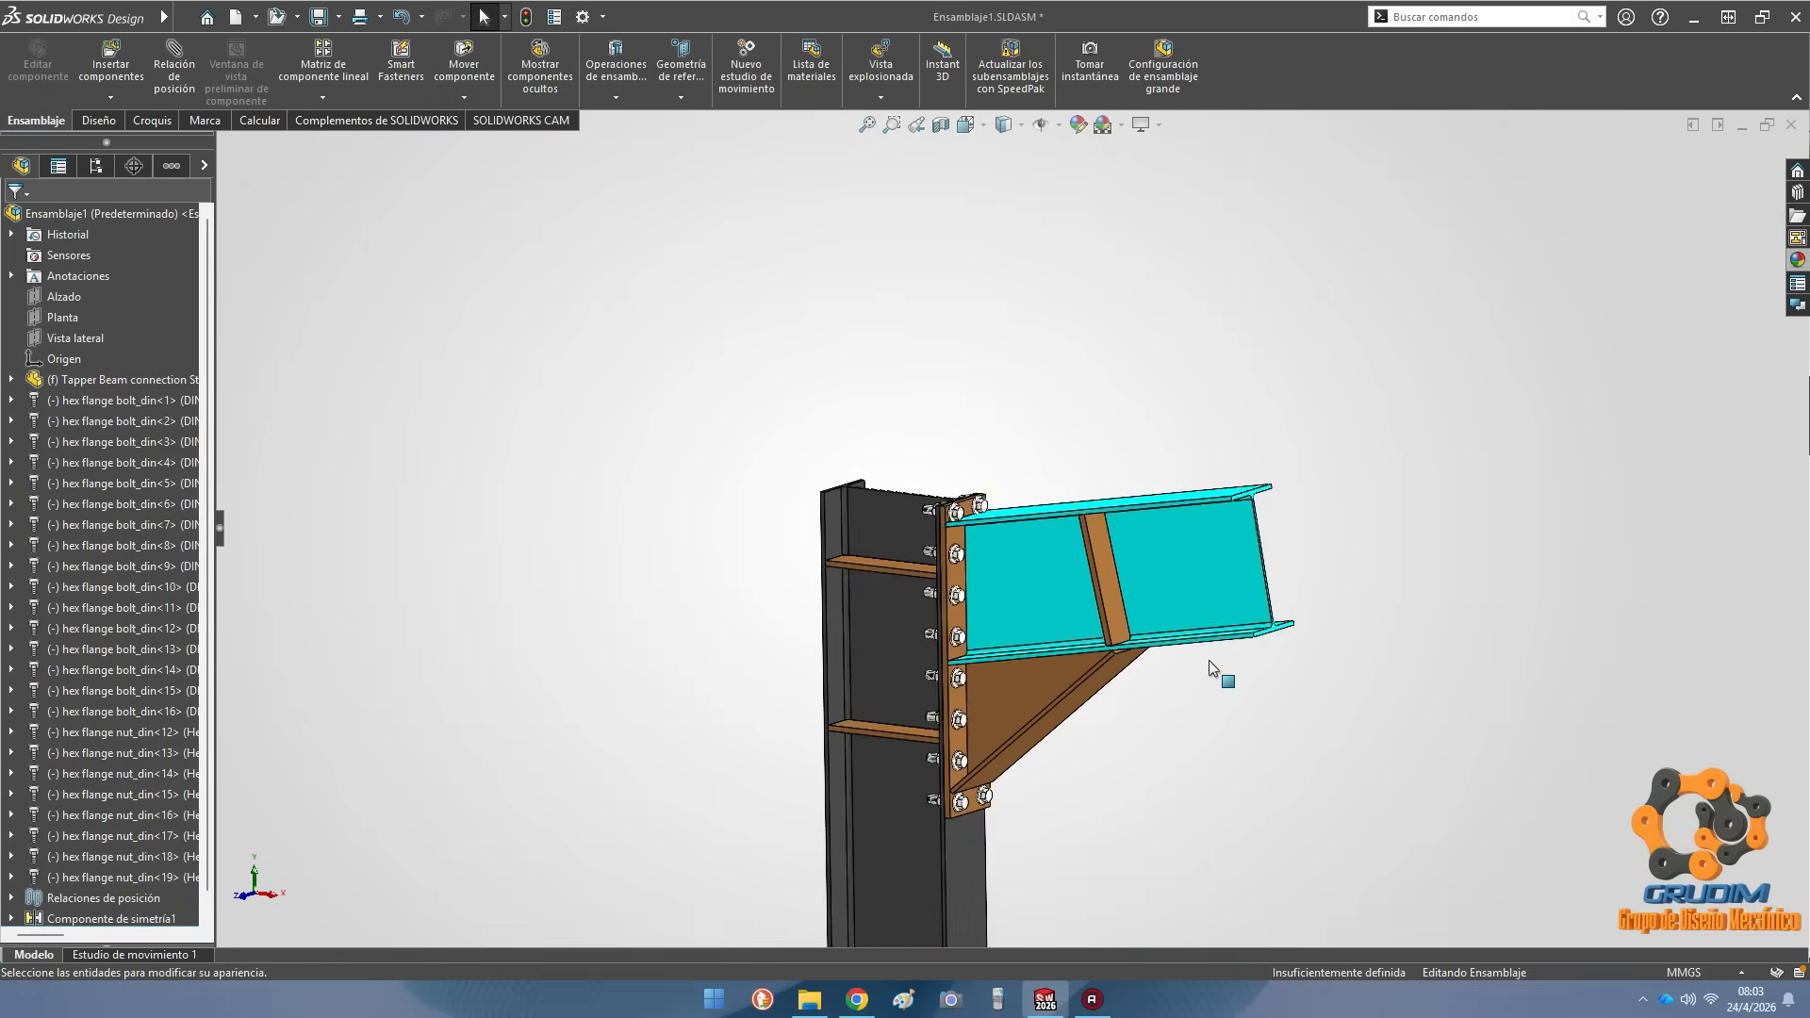
Turn RealView graphics back on for the assembly view
{"action": "left_click", "coordinate": [856, 1000]}
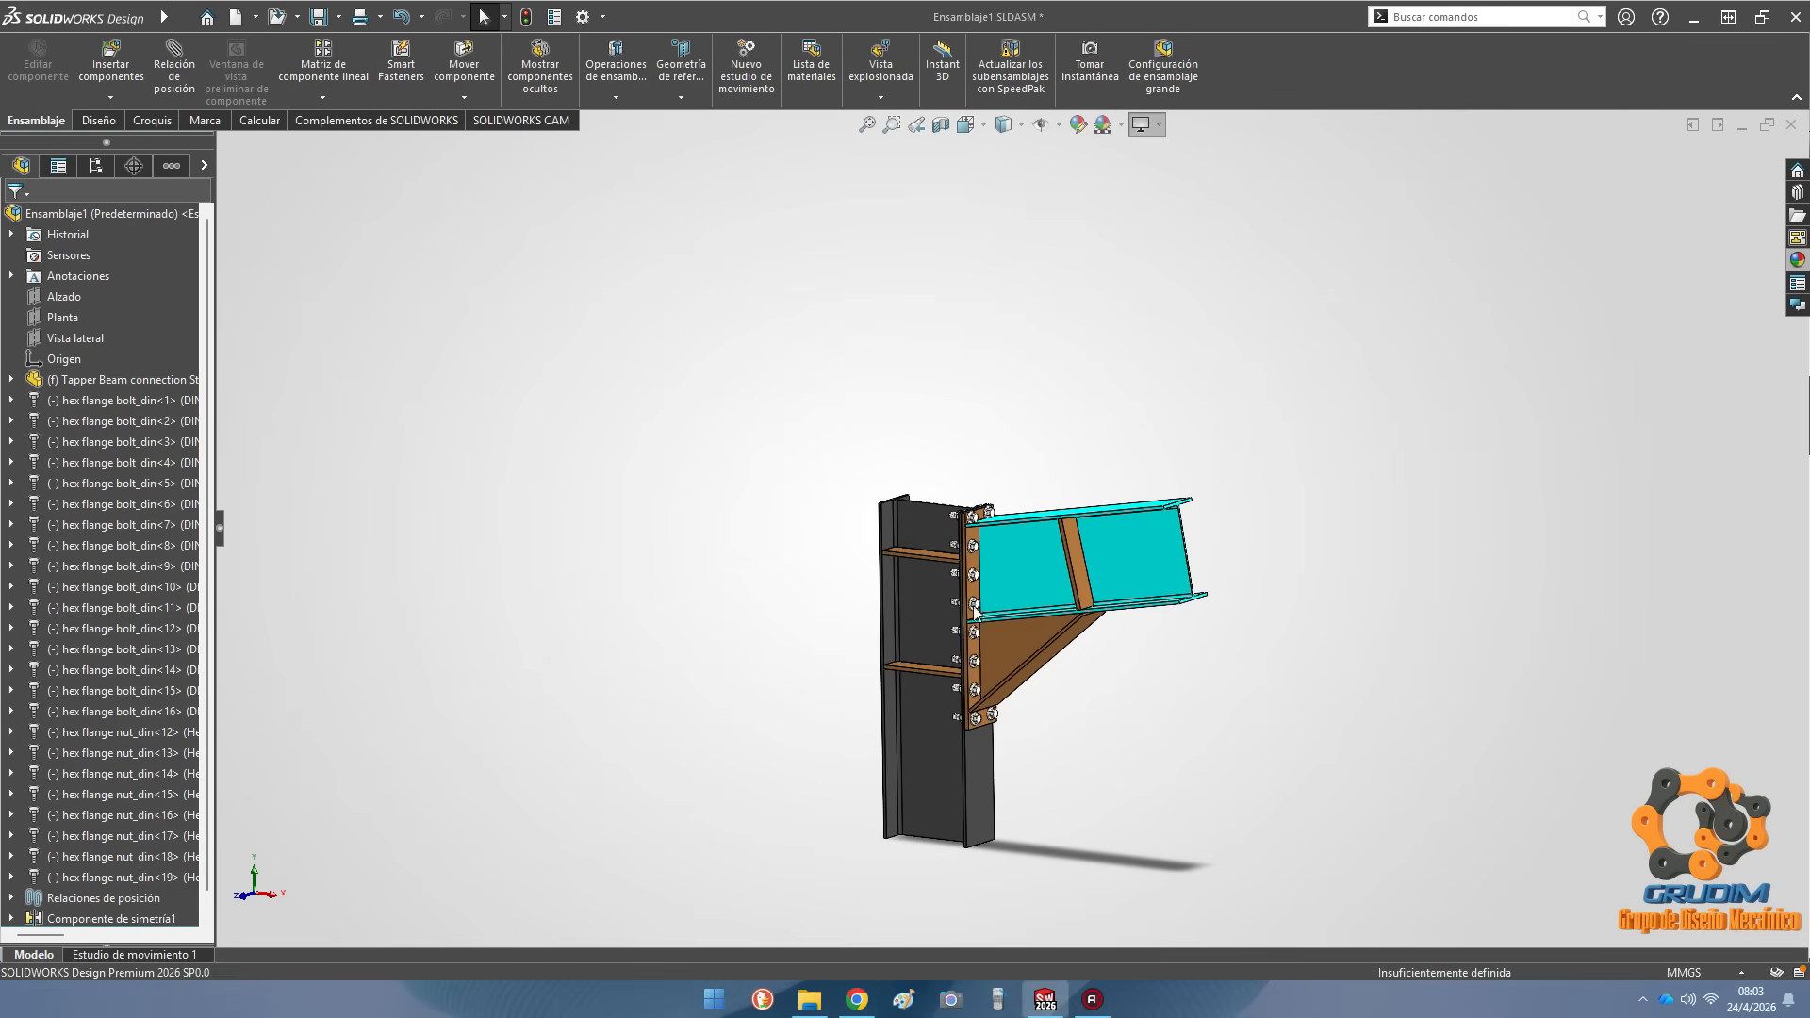
{"action": "scroll", "coordinate": [1036, 679], "scroll_direction": "down", "scroll_amount": 4}
{"action": "middle_click_drag", "start_coordinate": [879, 556], "coordinate": [821, 603]}
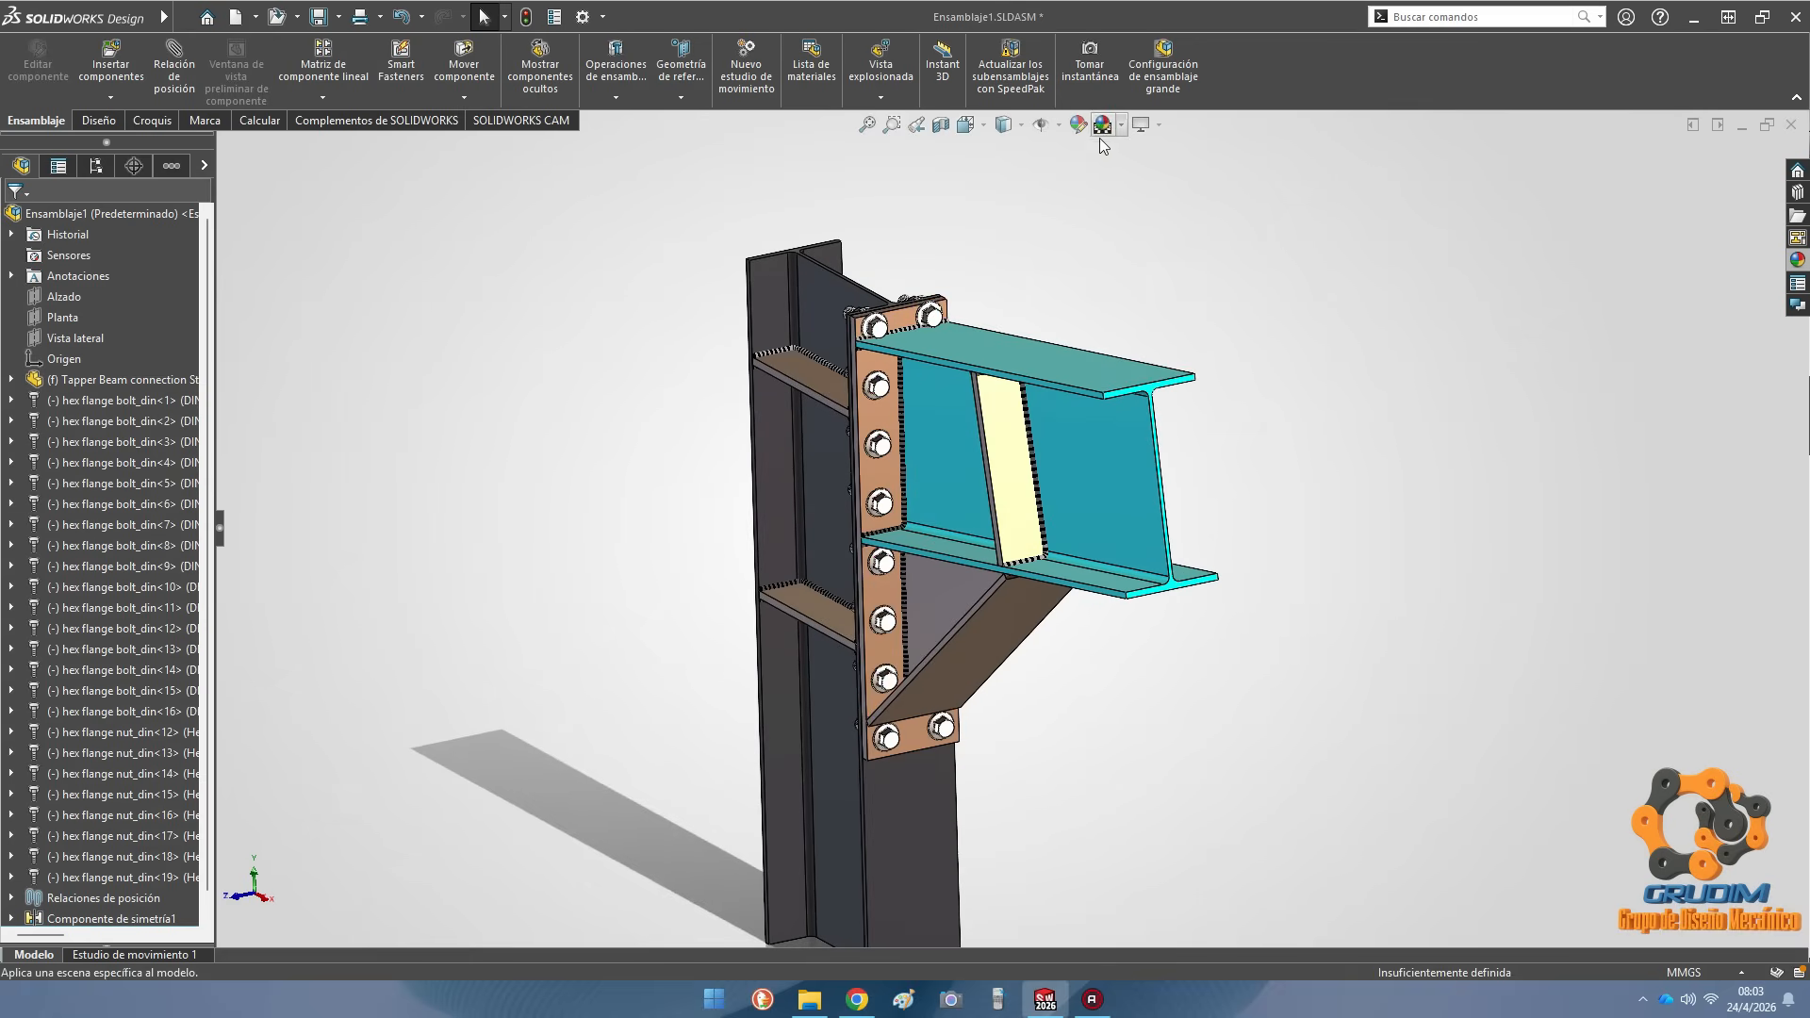
Remove the bronze appearance assigned to the whole Tapper Beam connection Structural part
{"action": "scroll", "coordinate": [960, 219], "scroll_direction": "down", "scroll_amount": 2}
{"action": "left_click", "coordinate": [938, 274]}
{"action": "left_click", "coordinate": [988, 211]}
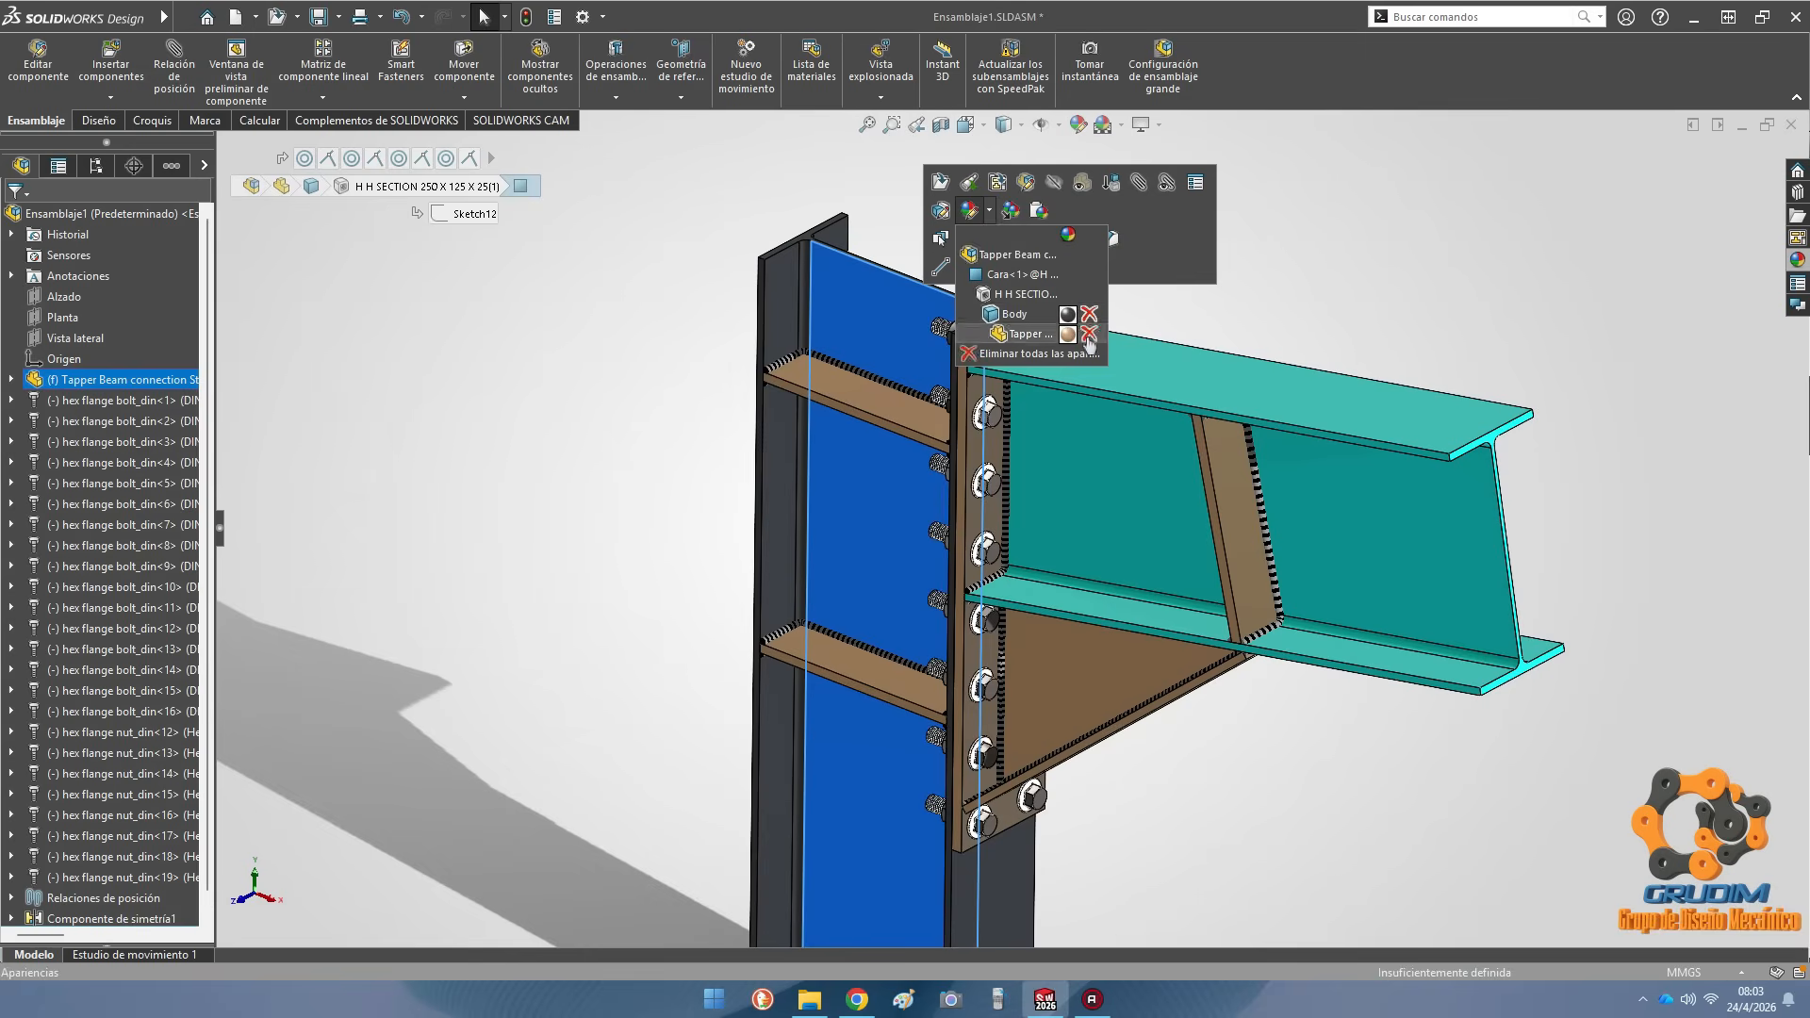
{"action": "left_click", "coordinate": [1088, 338]}
Apply a bronze appearance individually to the beam stiffener, the end plate and the near-side column stiffeners
{"action": "left_click", "coordinate": [1797, 260]}
{"action": "left_click_drag", "start_coordinate": [1602, 782], "coordinate": [996, 517]}
{"action": "left_click", "coordinate": [1306, 538]}
{"action": "left_click", "coordinate": [1797, 260]}
{"action": "left_click", "coordinate": [1014, 517]}
{"action": "left_click", "coordinate": [1796, 260]}
{"action": "left_click_drag", "start_coordinate": [1573, 528], "coordinate": [868, 671]}
{"action": "left_click", "coordinate": [927, 418]}
{"action": "left_click", "coordinate": [1796, 261]}
{"action": "scroll", "coordinate": [1451, 590], "scroll_direction": "down", "scroll_amount": 1}
Apply the polished bronze appearance (bronce pulido) to the haunch below the beam
{"action": "left_click", "coordinate": [1797, 260]}
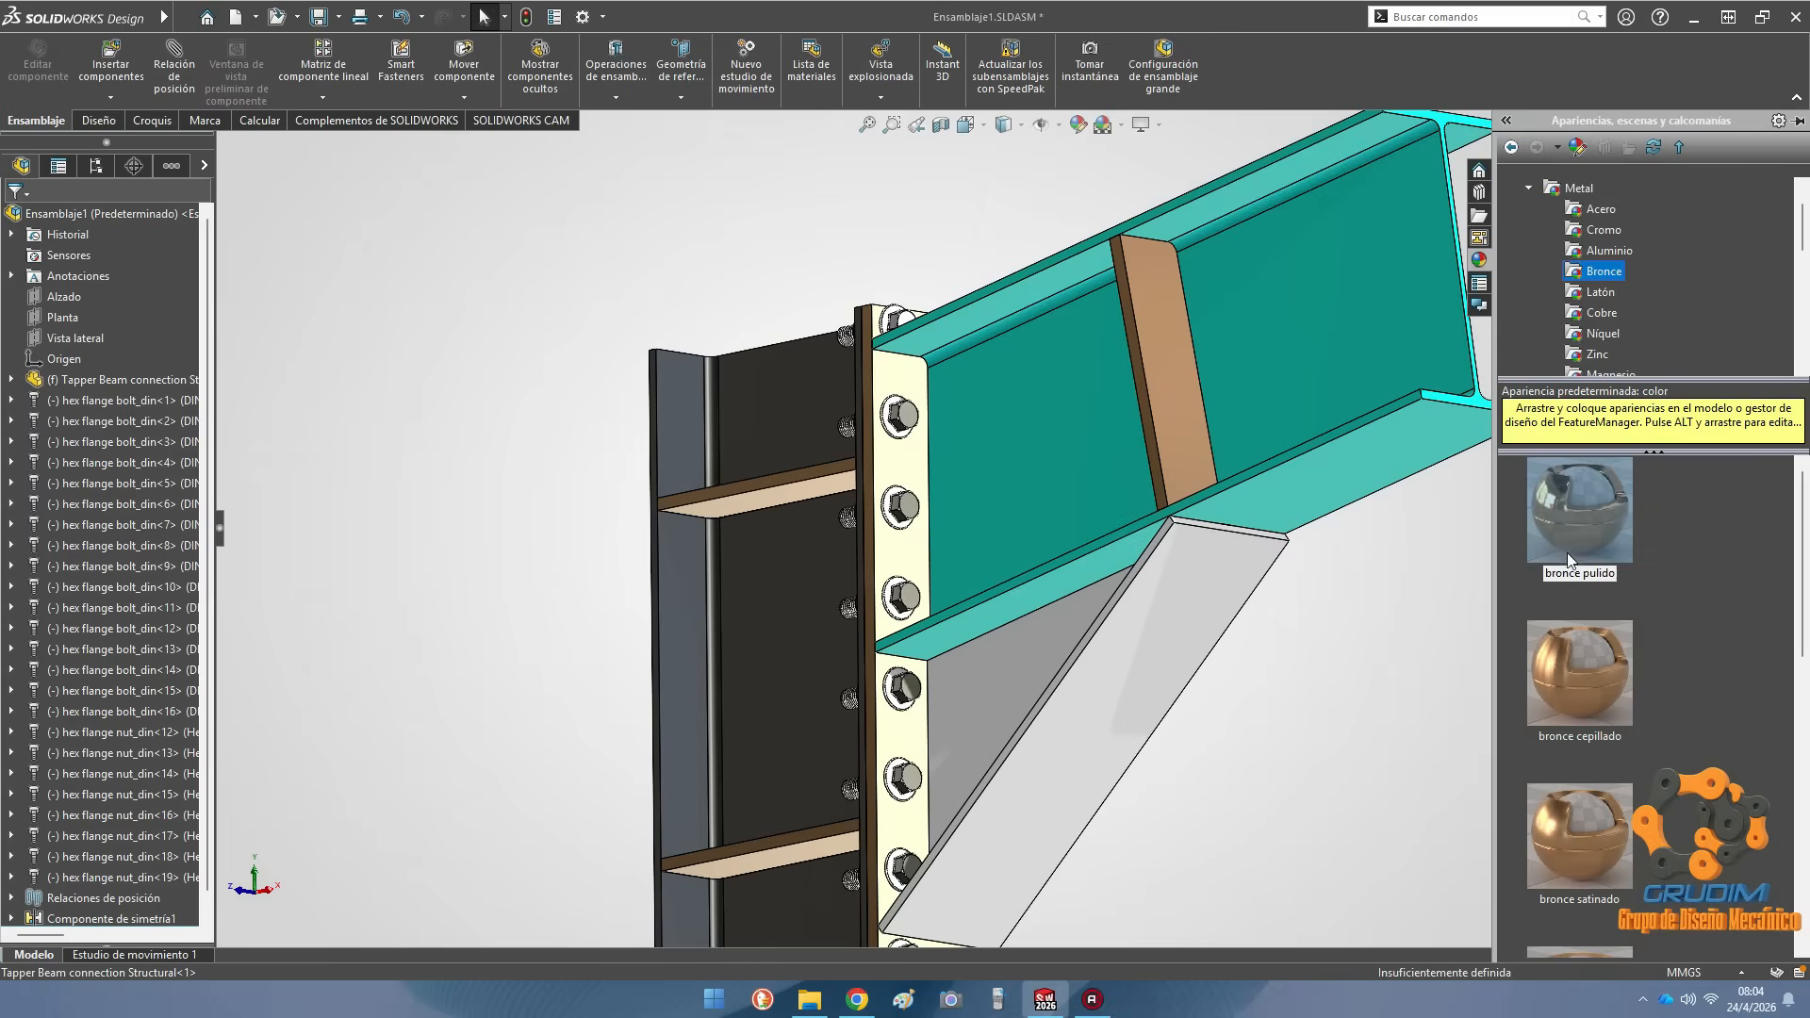
{"action": "left_click_drag", "start_coordinate": [1569, 558], "coordinate": [1135, 638]}
{"action": "left_click_drag", "start_coordinate": [1009, 683], "coordinate": [1010, 684]}
{"action": "left_click", "coordinate": [1025, 682]}
{"action": "middle_click_drag", "start_coordinate": [1030, 594], "coordinate": [744, 612]}
{"action": "scroll", "coordinate": [1037, 528], "scroll_direction": "up", "scroll_amount": 1}
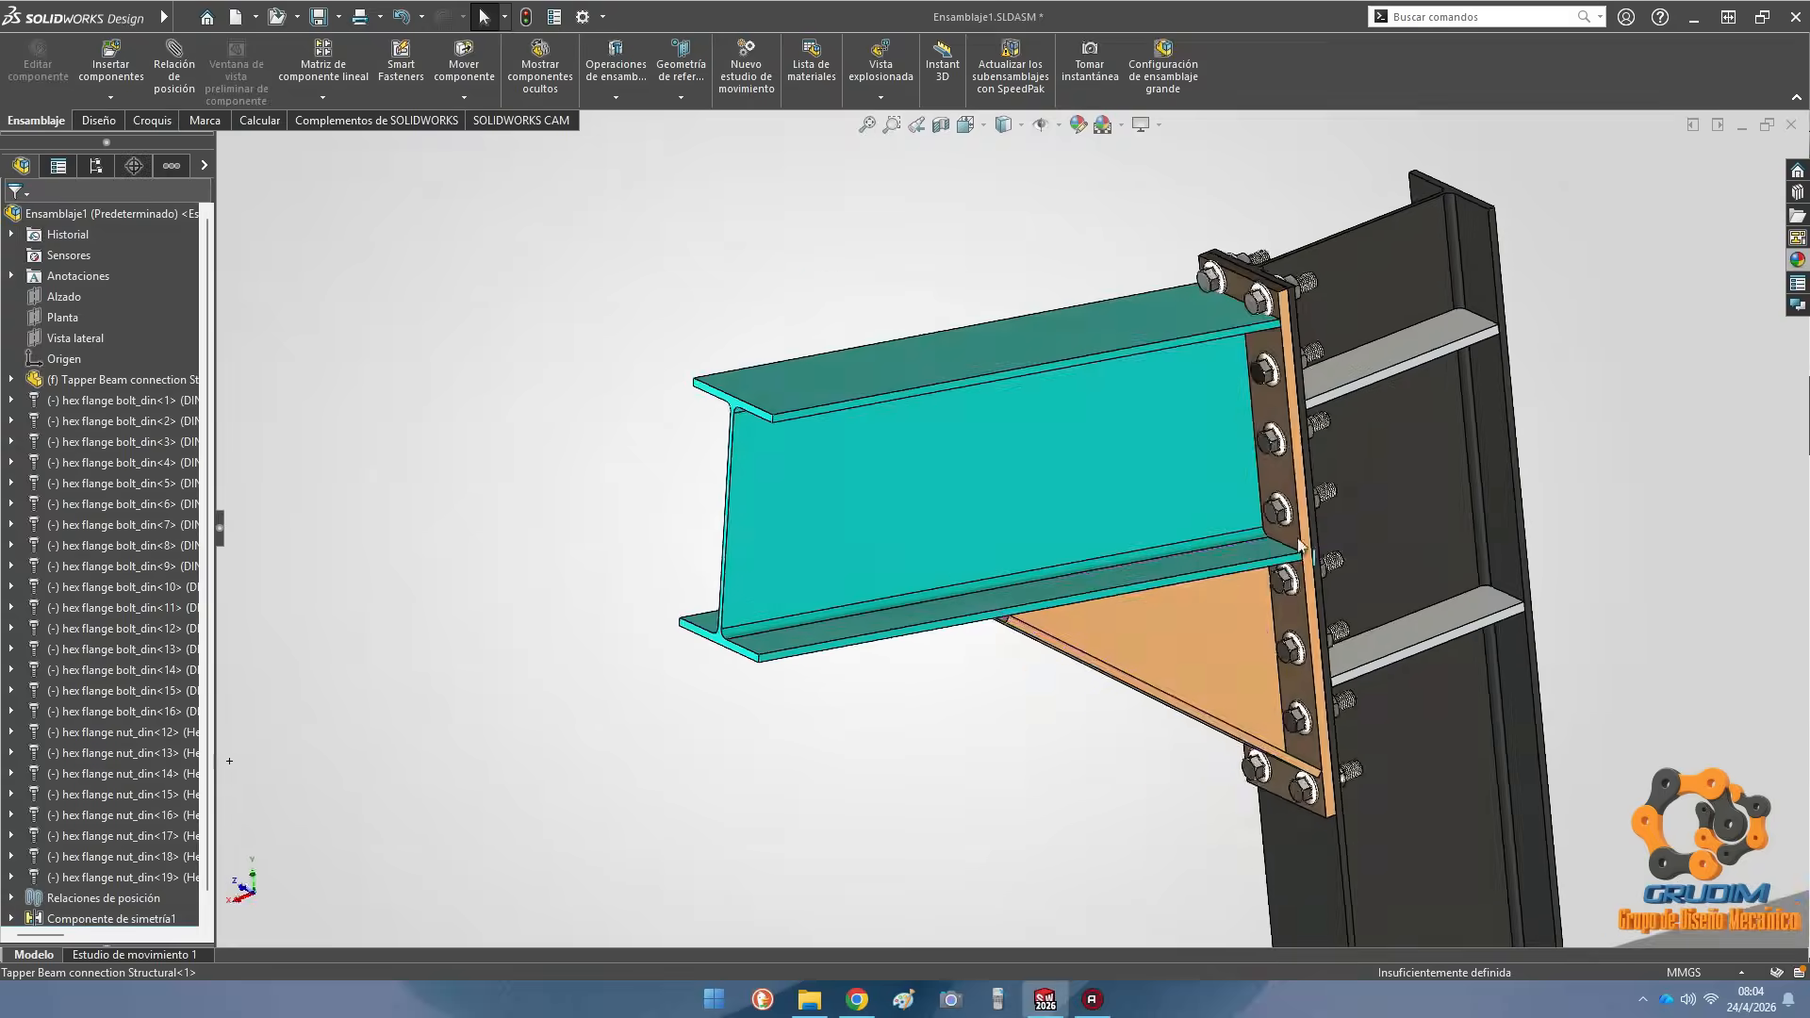
Apply the polished bronze appearance (bronce pulido) to the two remaining grey column stiffeners on the other side of the column web
{"action": "scroll", "coordinate": [1499, 348], "scroll_direction": "down", "scroll_amount": 3}
{"action": "left_click", "coordinate": [1798, 260]}
{"action": "left_click_drag", "start_coordinate": [1569, 558], "coordinate": [1379, 328]}
{"action": "left_click", "coordinate": [1377, 330]}
{"action": "left_click", "coordinate": [1798, 260]}
{"action": "left_click_drag", "start_coordinate": [1574, 527], "coordinate": [1333, 796]}
{"action": "left_click", "coordinate": [1372, 769]}
{"action": "scroll", "coordinate": [1402, 595], "scroll_direction": "up", "scroll_amount": 4}
{"action": "middle_click_drag", "start_coordinate": [1403, 590], "coordinate": [1471, 584]}
Change the colour of the H-section column body to cyan in its appearance settings
{"action": "left_click", "coordinate": [1169, 545]}
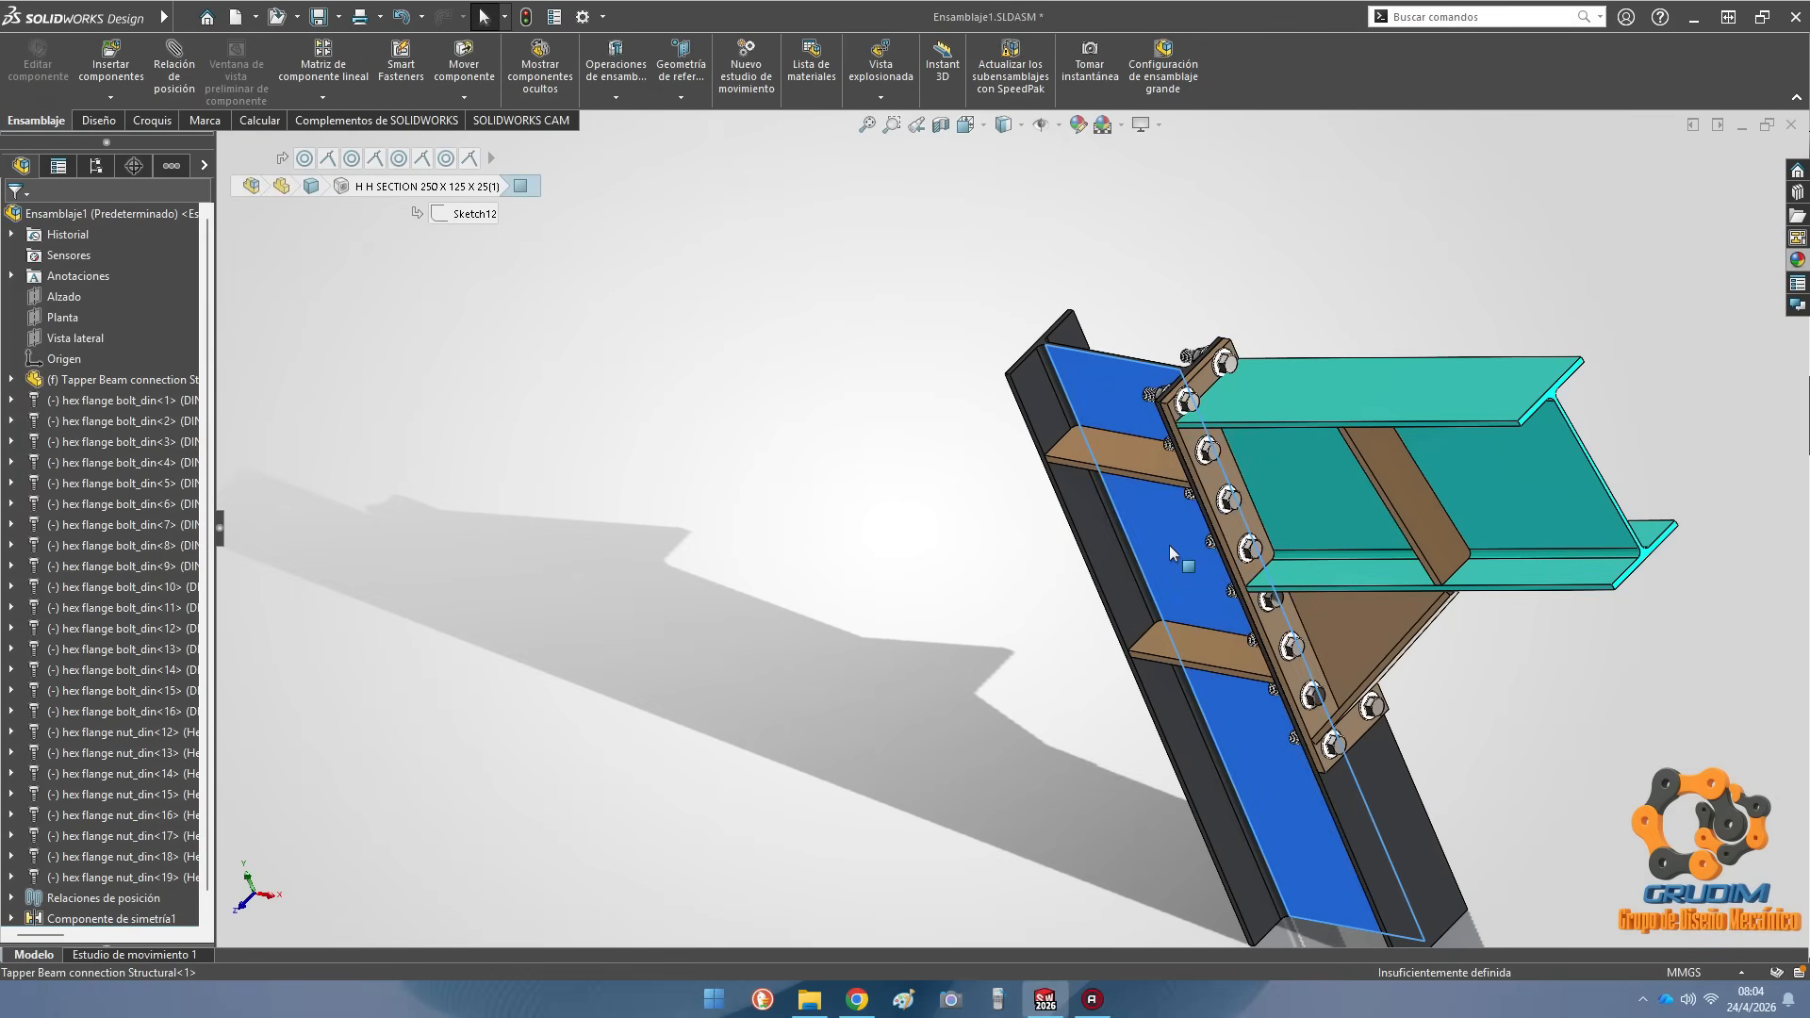
{"action": "left_click", "coordinate": [1268, 434]}
{"action": "left_click", "coordinate": [1291, 538]}
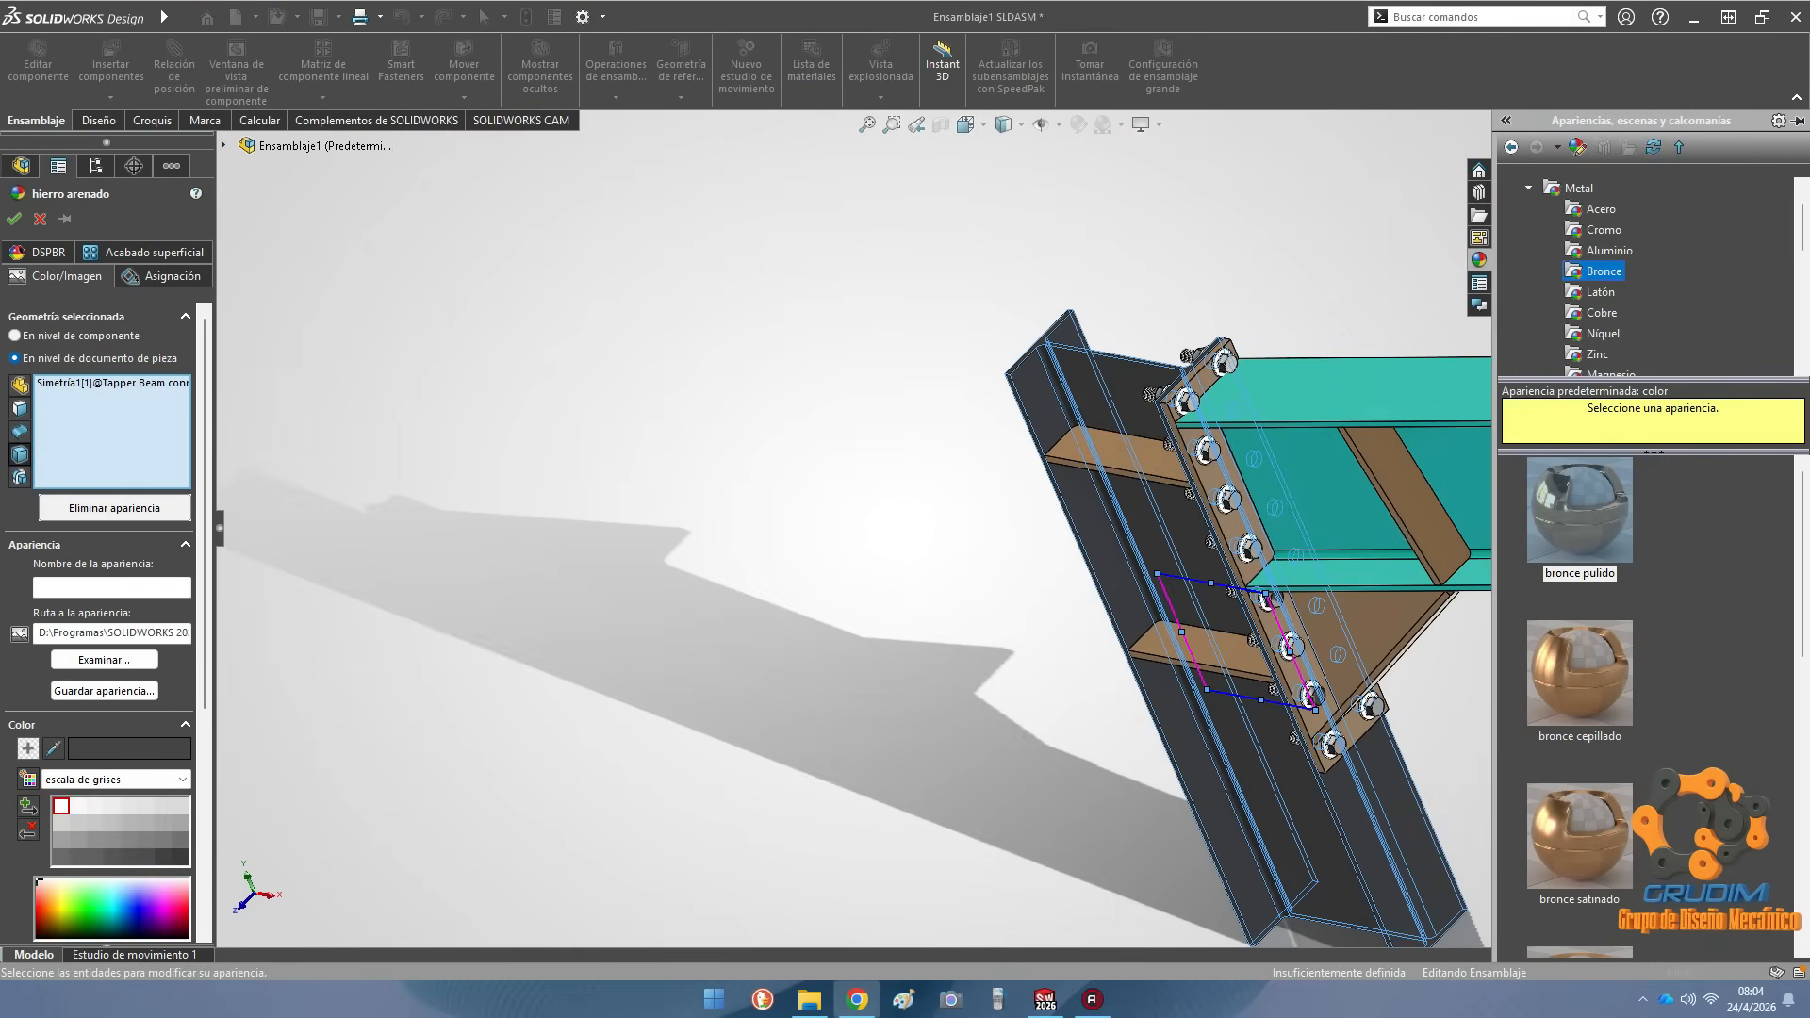
{"action": "left_click", "coordinate": [110, 908]}
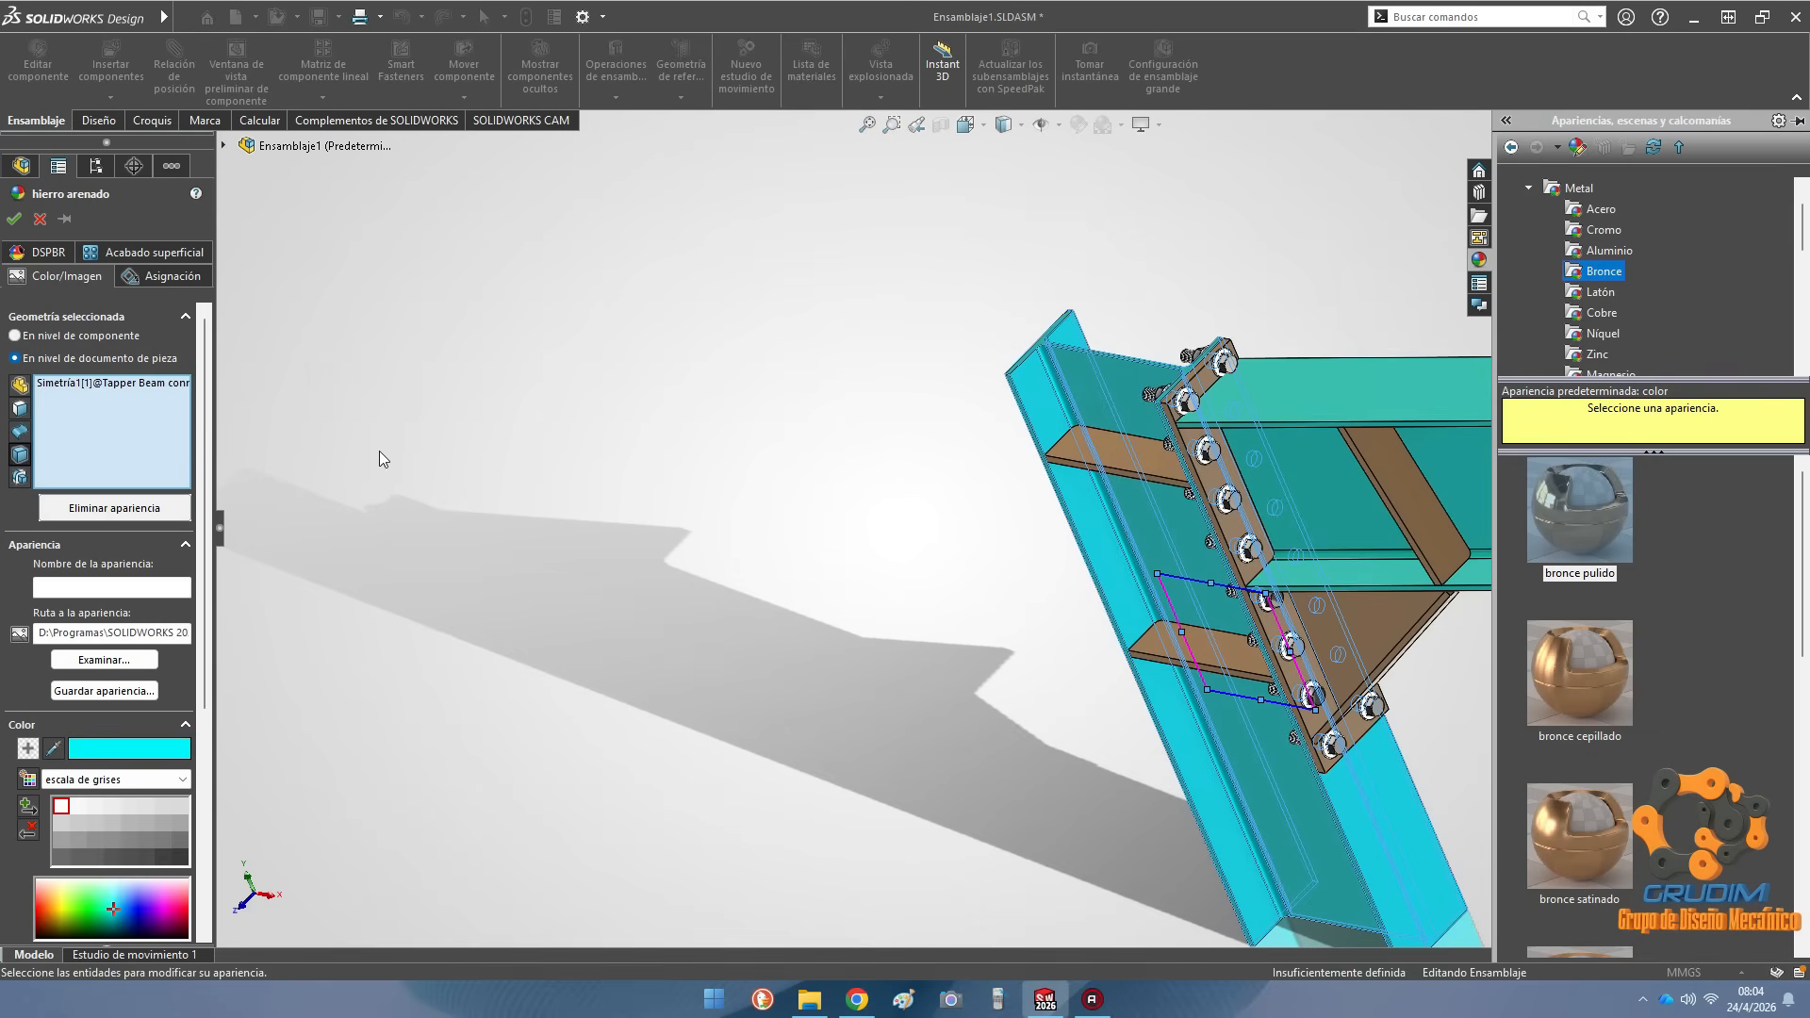
{"action": "key", "text": "Return"}
Examine the recoloured beam-to-column connection from several angles, ending in the isometric view
{"action": "scroll", "coordinate": [1090, 543], "scroll_direction": "up", "scroll_amount": 5}
{"action": "middle_click_drag", "start_coordinate": [1090, 543], "coordinate": [1222, 574]}
{"action": "scroll", "coordinate": [1199, 573], "scroll_direction": "down", "scroll_amount": 2}
{"action": "scroll", "coordinate": [1218, 576], "scroll_direction": "down", "scroll_amount": 1}
{"action": "middle_click_drag", "start_coordinate": [1203, 694], "coordinate": [1154, 658], "text": "ctrl"}
{"action": "scroll", "coordinate": [1088, 490], "scroll_direction": "down", "scroll_amount": 1}
{"action": "middle_click_drag", "start_coordinate": [1056, 499], "coordinate": [1076, 505]}
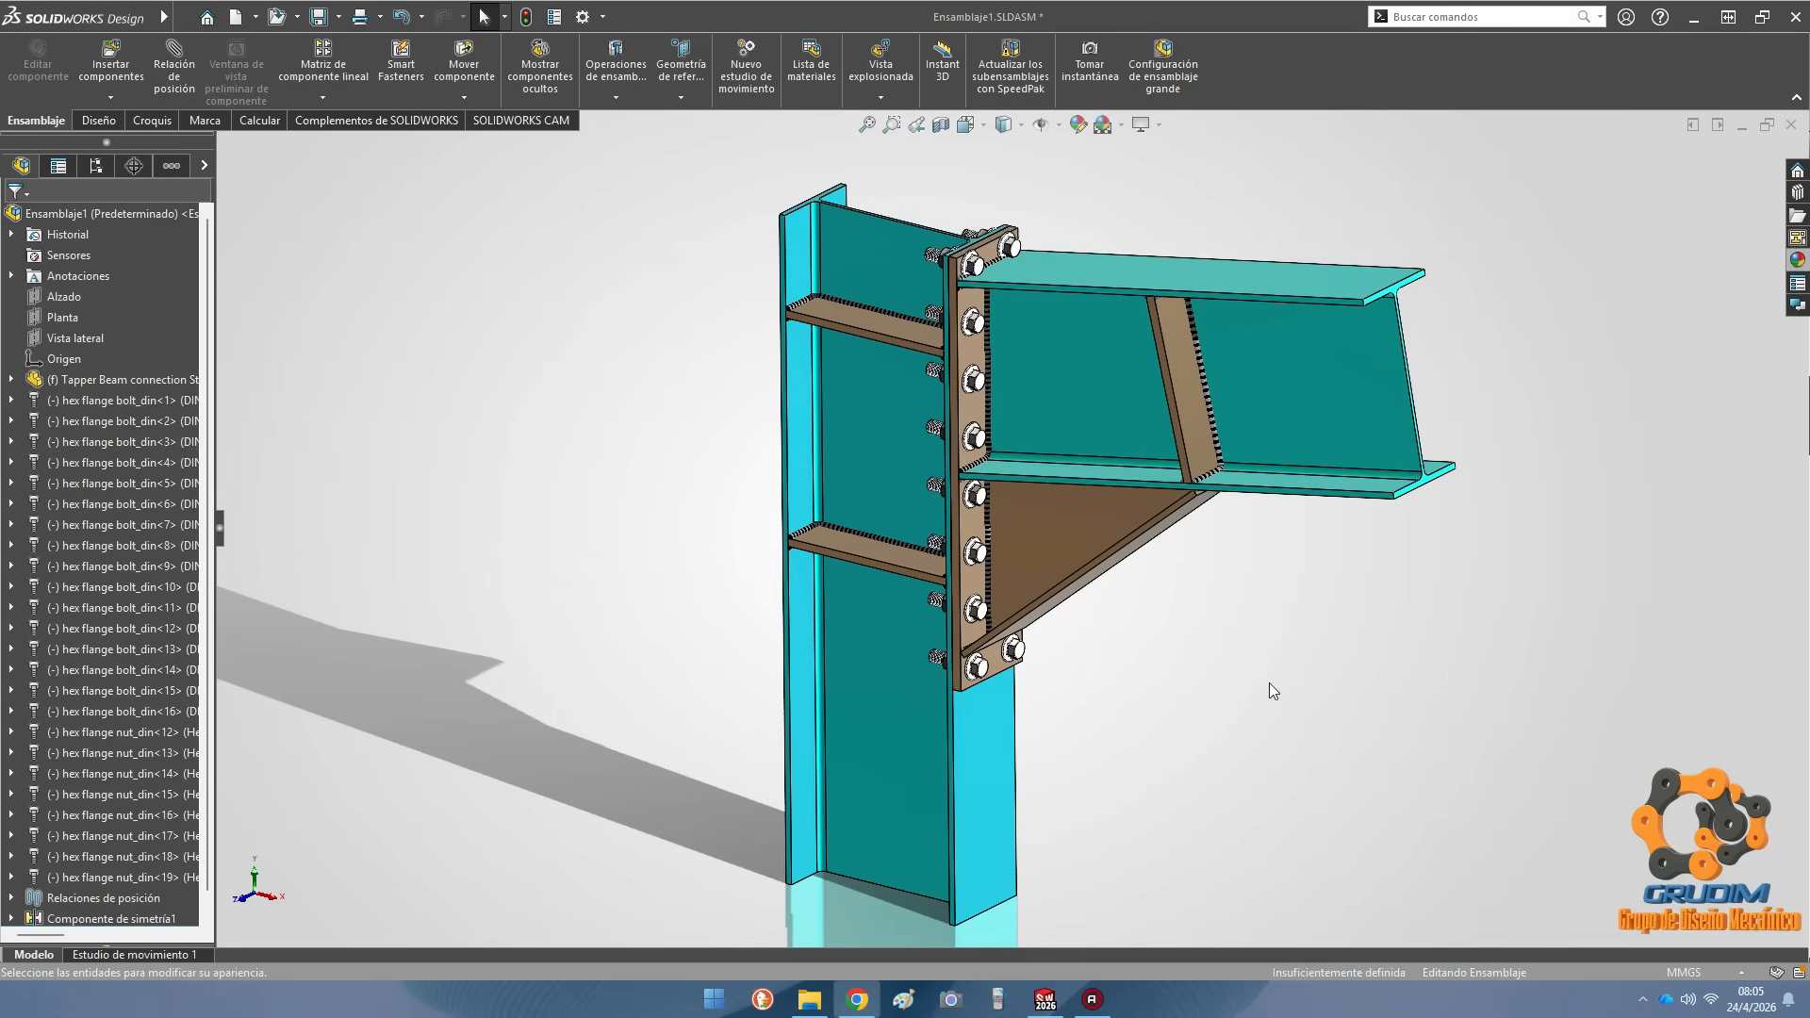
{"action": "key", "text": "space"}
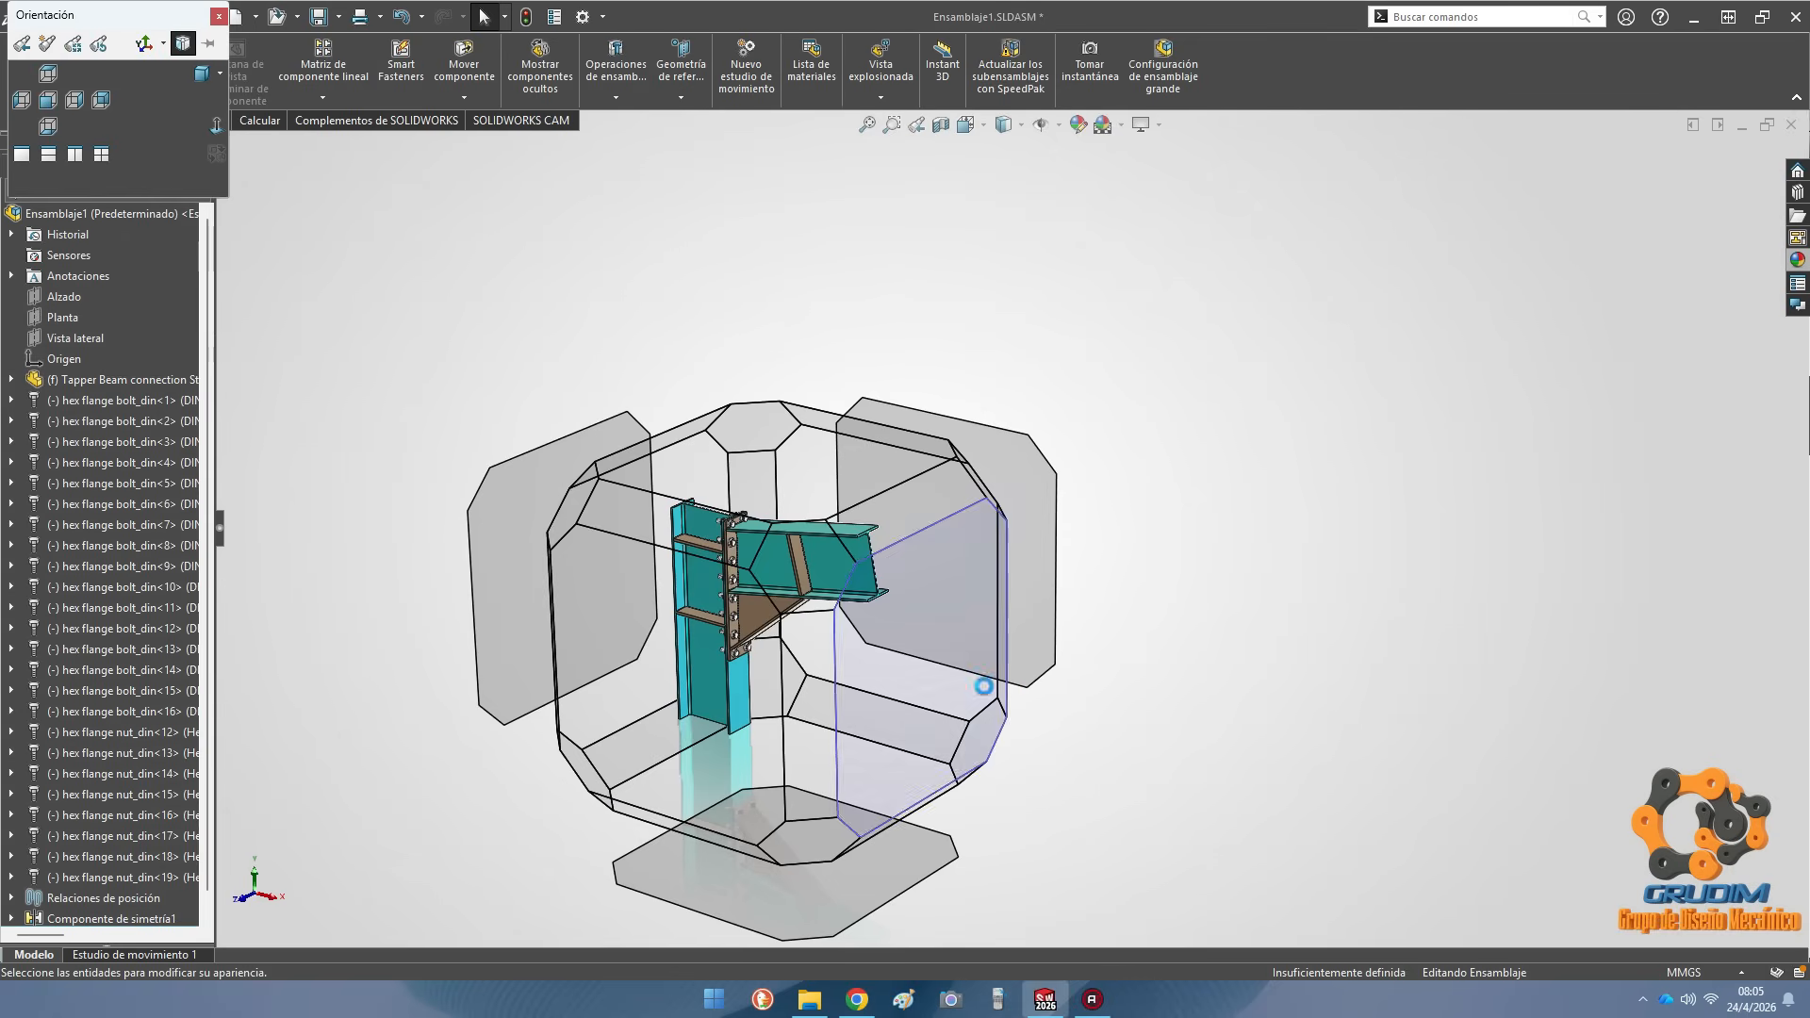
{"action": "left_click", "coordinate": [818, 652]}
{"action": "scroll", "coordinate": [971, 603], "scroll_direction": "up", "scroll_amount": 3}
{"action": "scroll", "coordinate": [989, 792], "scroll_direction": "down", "scroll_amount": 1}
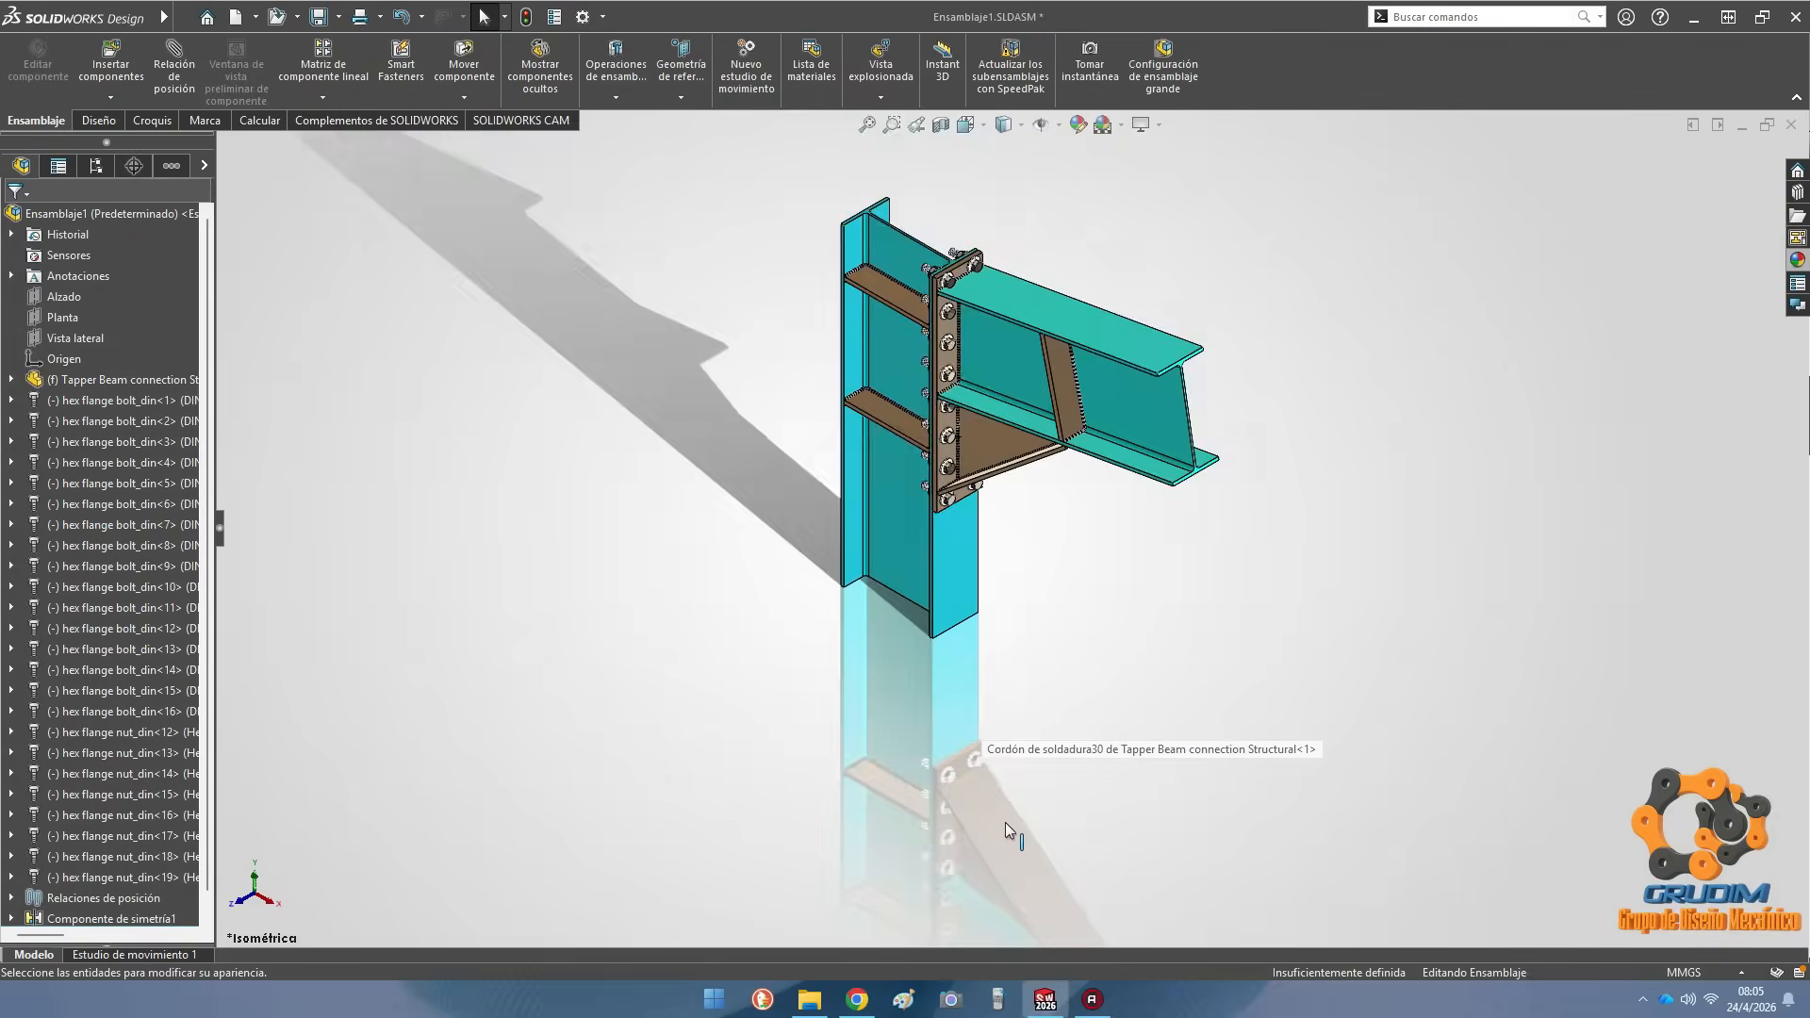
Try out different preset scenes to compare lighting, shadows and floor reflections on the connection
{"action": "scroll", "coordinate": [1004, 820], "scroll_direction": "up", "scroll_amount": 1}
{"action": "scroll", "coordinate": [1072, 320], "scroll_direction": "down", "scroll_amount": 5}
{"action": "scroll", "coordinate": [1121, 689], "scroll_direction": "up", "scroll_amount": 1}
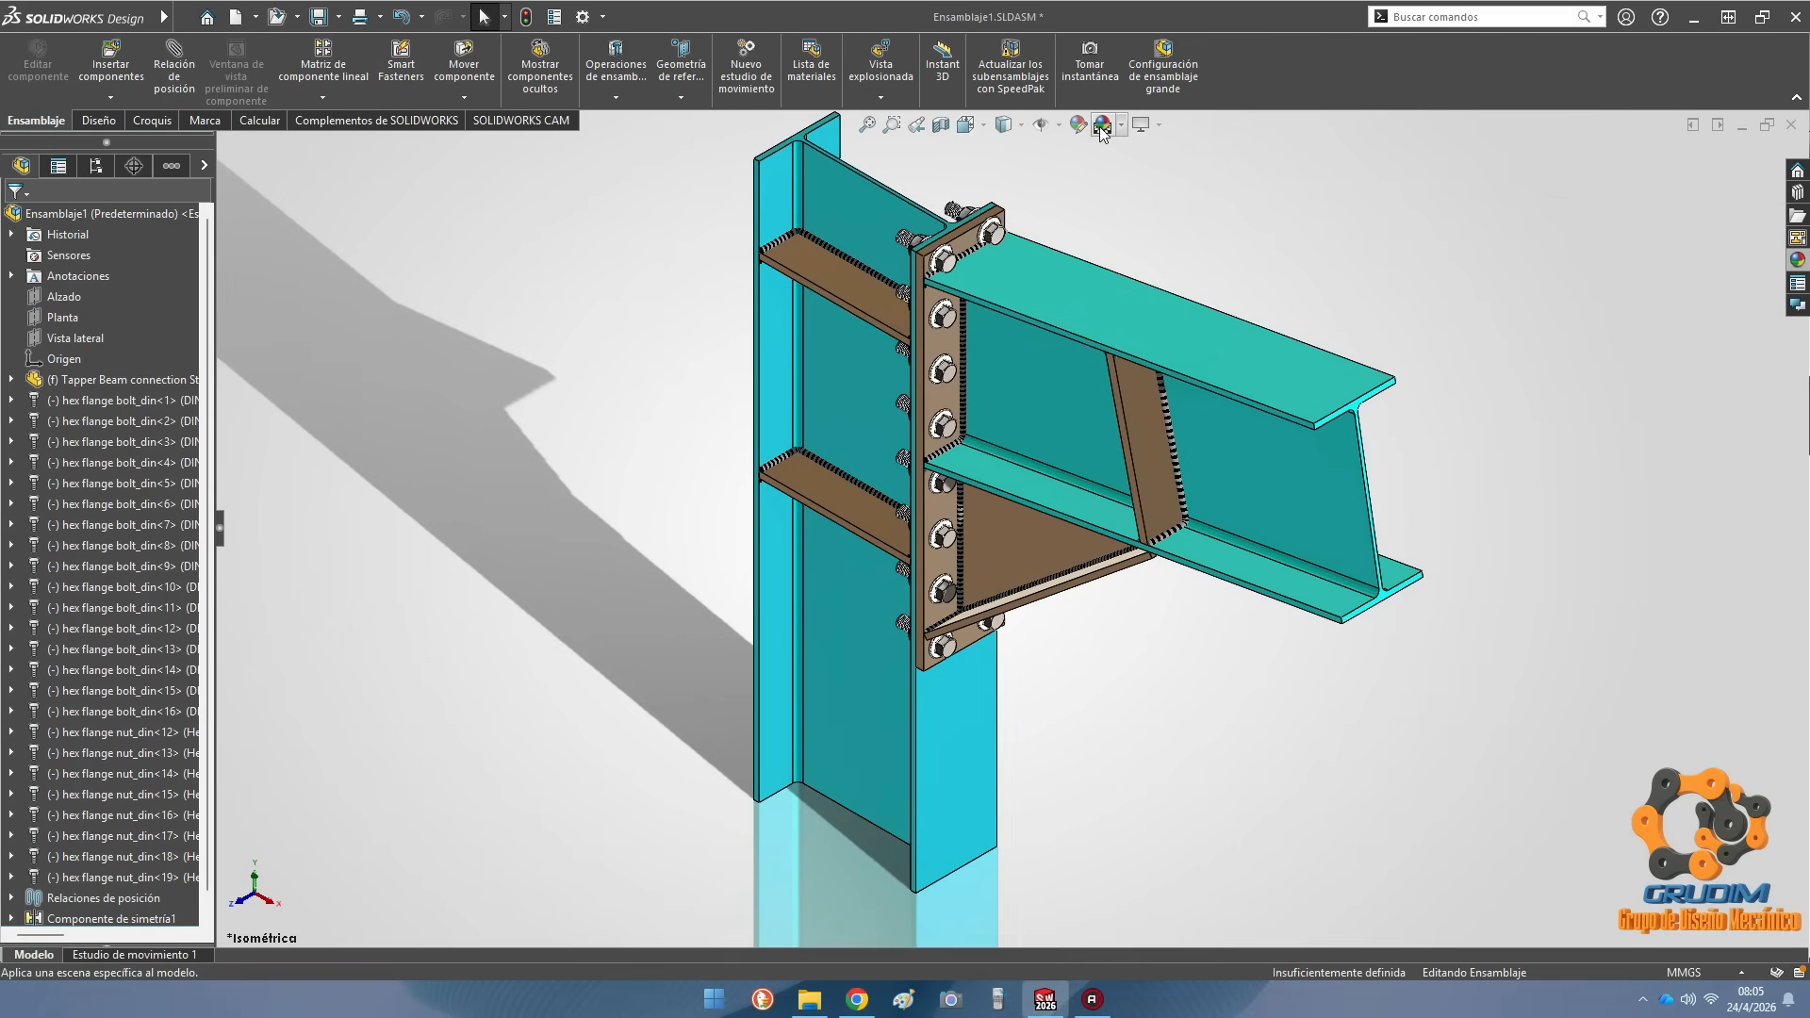
{"action": "scroll", "coordinate": [1092, 285], "scroll_direction": "up", "scroll_amount": 4}
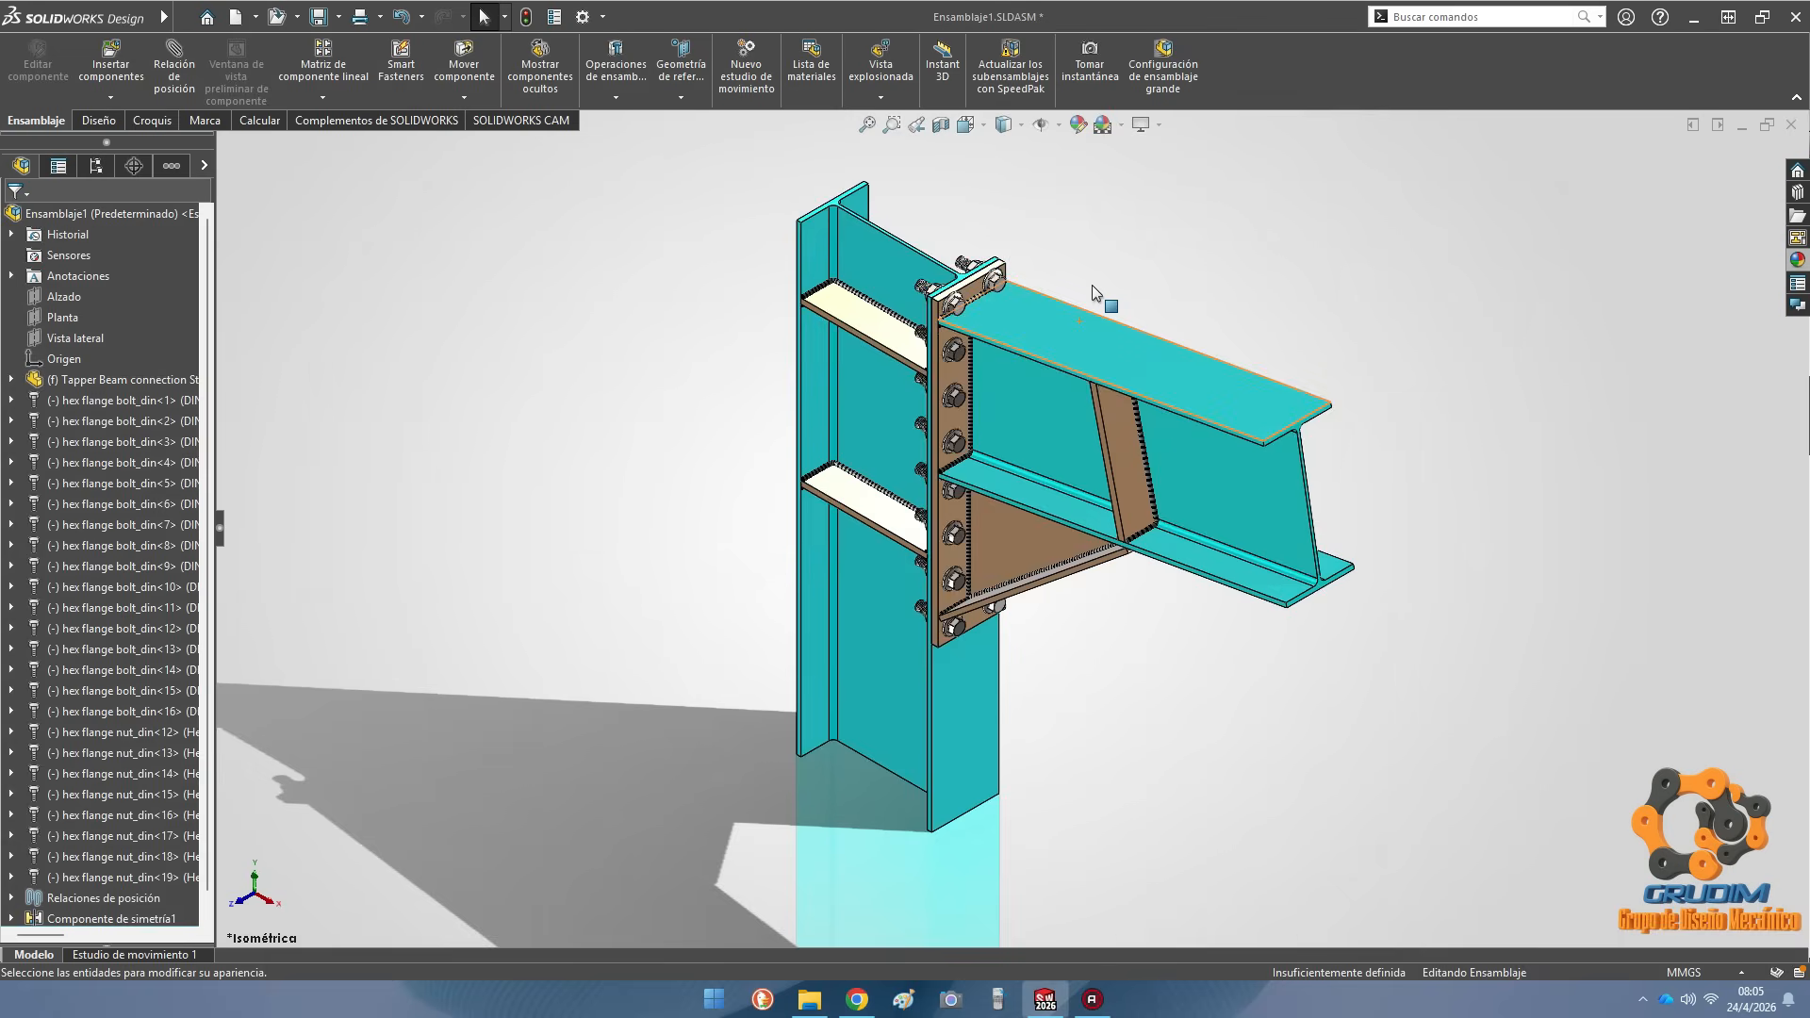
{"action": "scroll", "coordinate": [1000, 585], "scroll_direction": "down", "scroll_amount": 3}
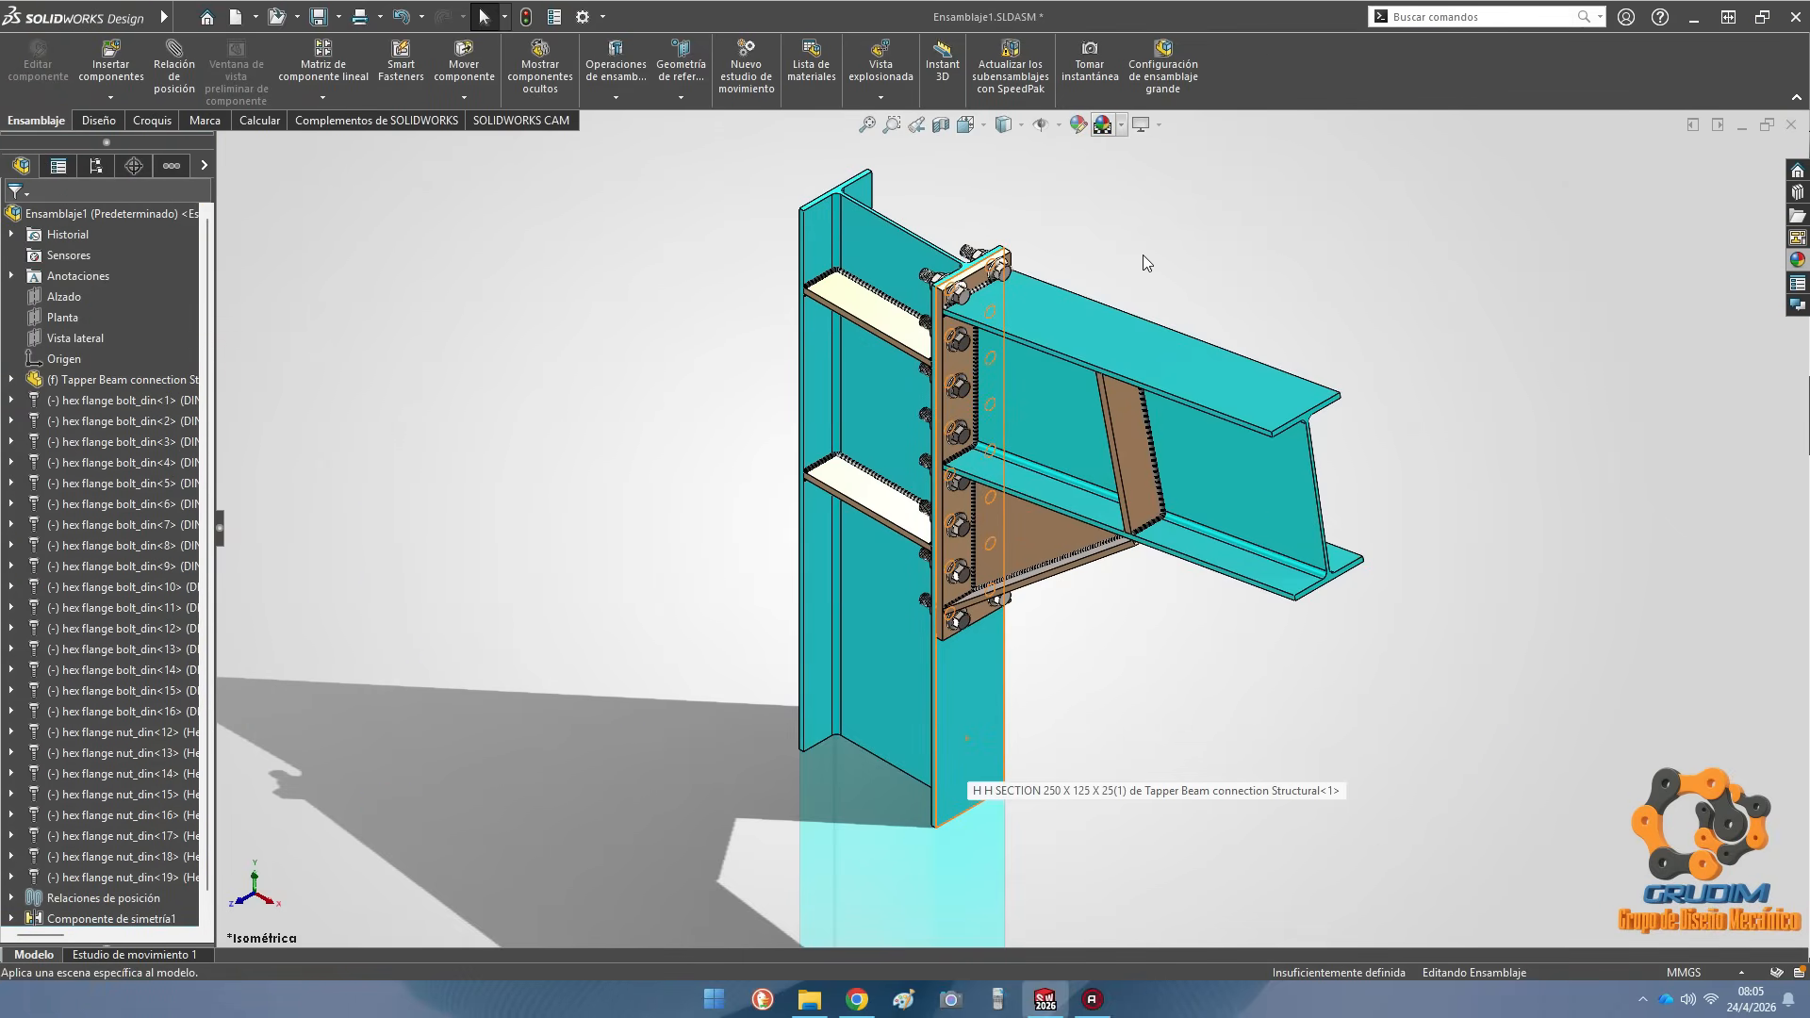
{"action": "scroll", "coordinate": [1058, 510], "scroll_direction": "up", "scroll_amount": 3}
{"action": "scroll", "coordinate": [1054, 518], "scroll_direction": "down", "scroll_amount": 2}
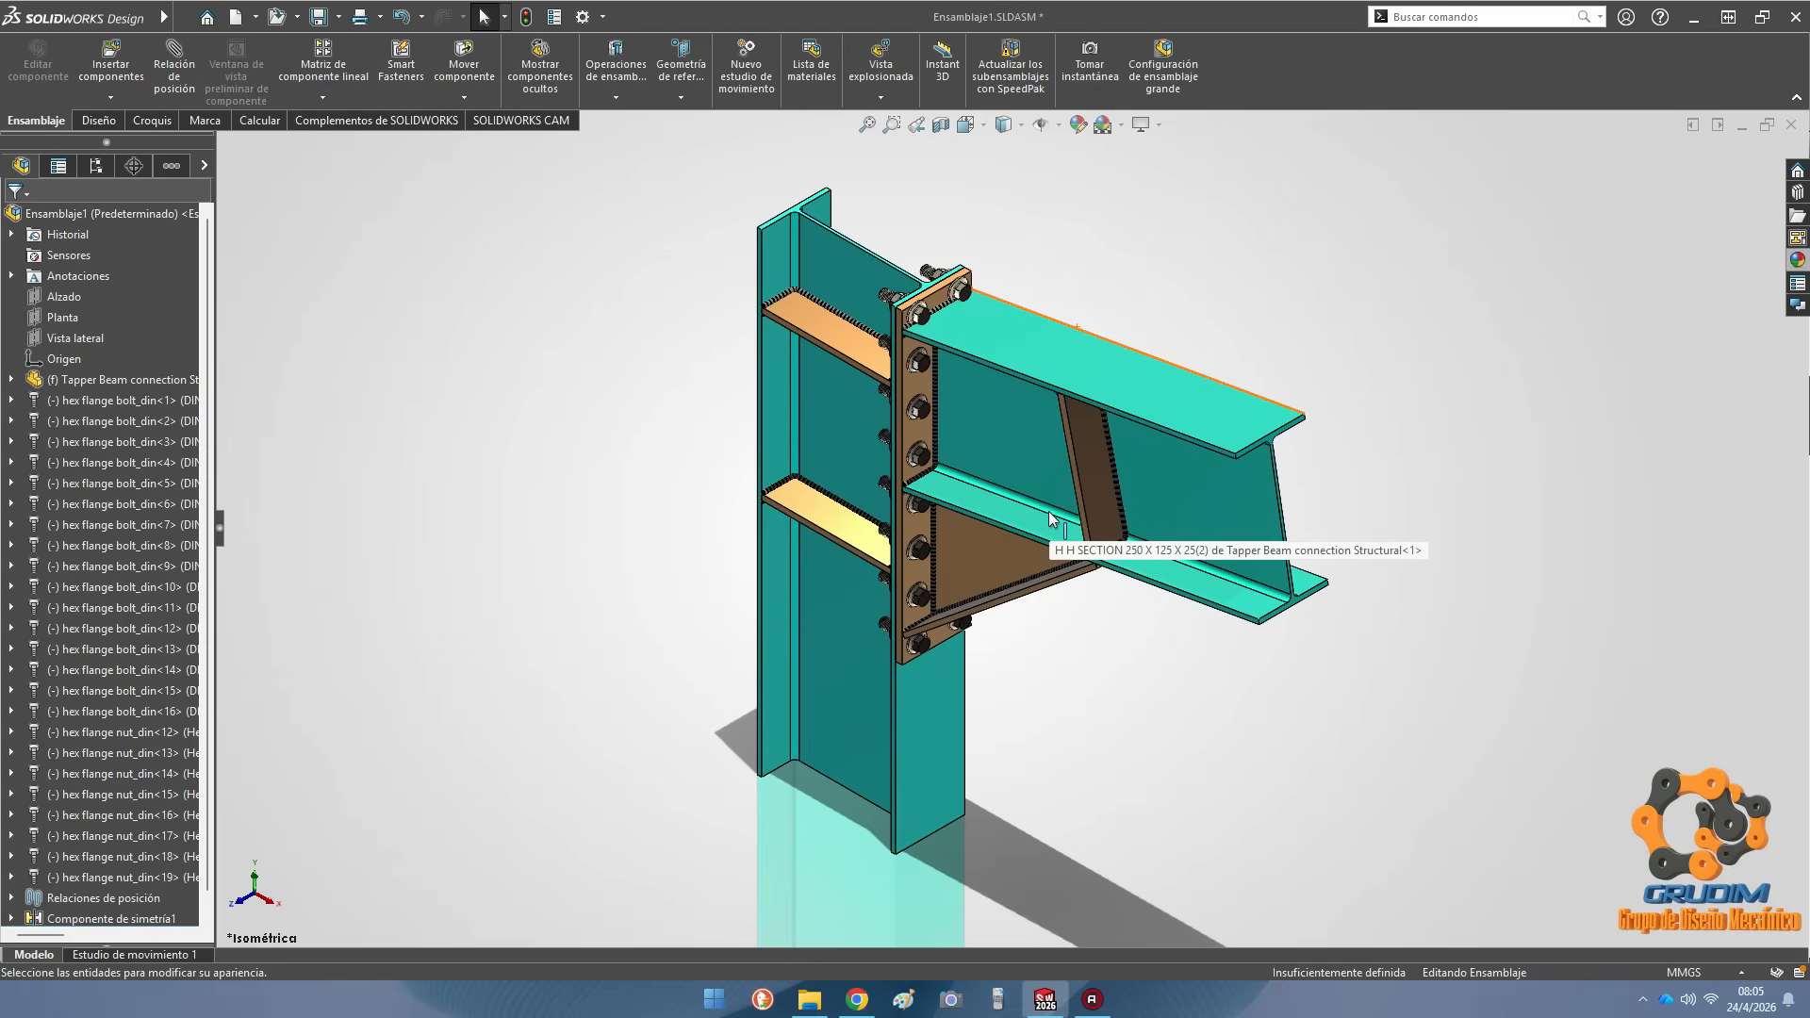
Turn on perspective display for the assembly and orient the view back to the bolted and stiffened side
{"action": "key", "text": "space"}
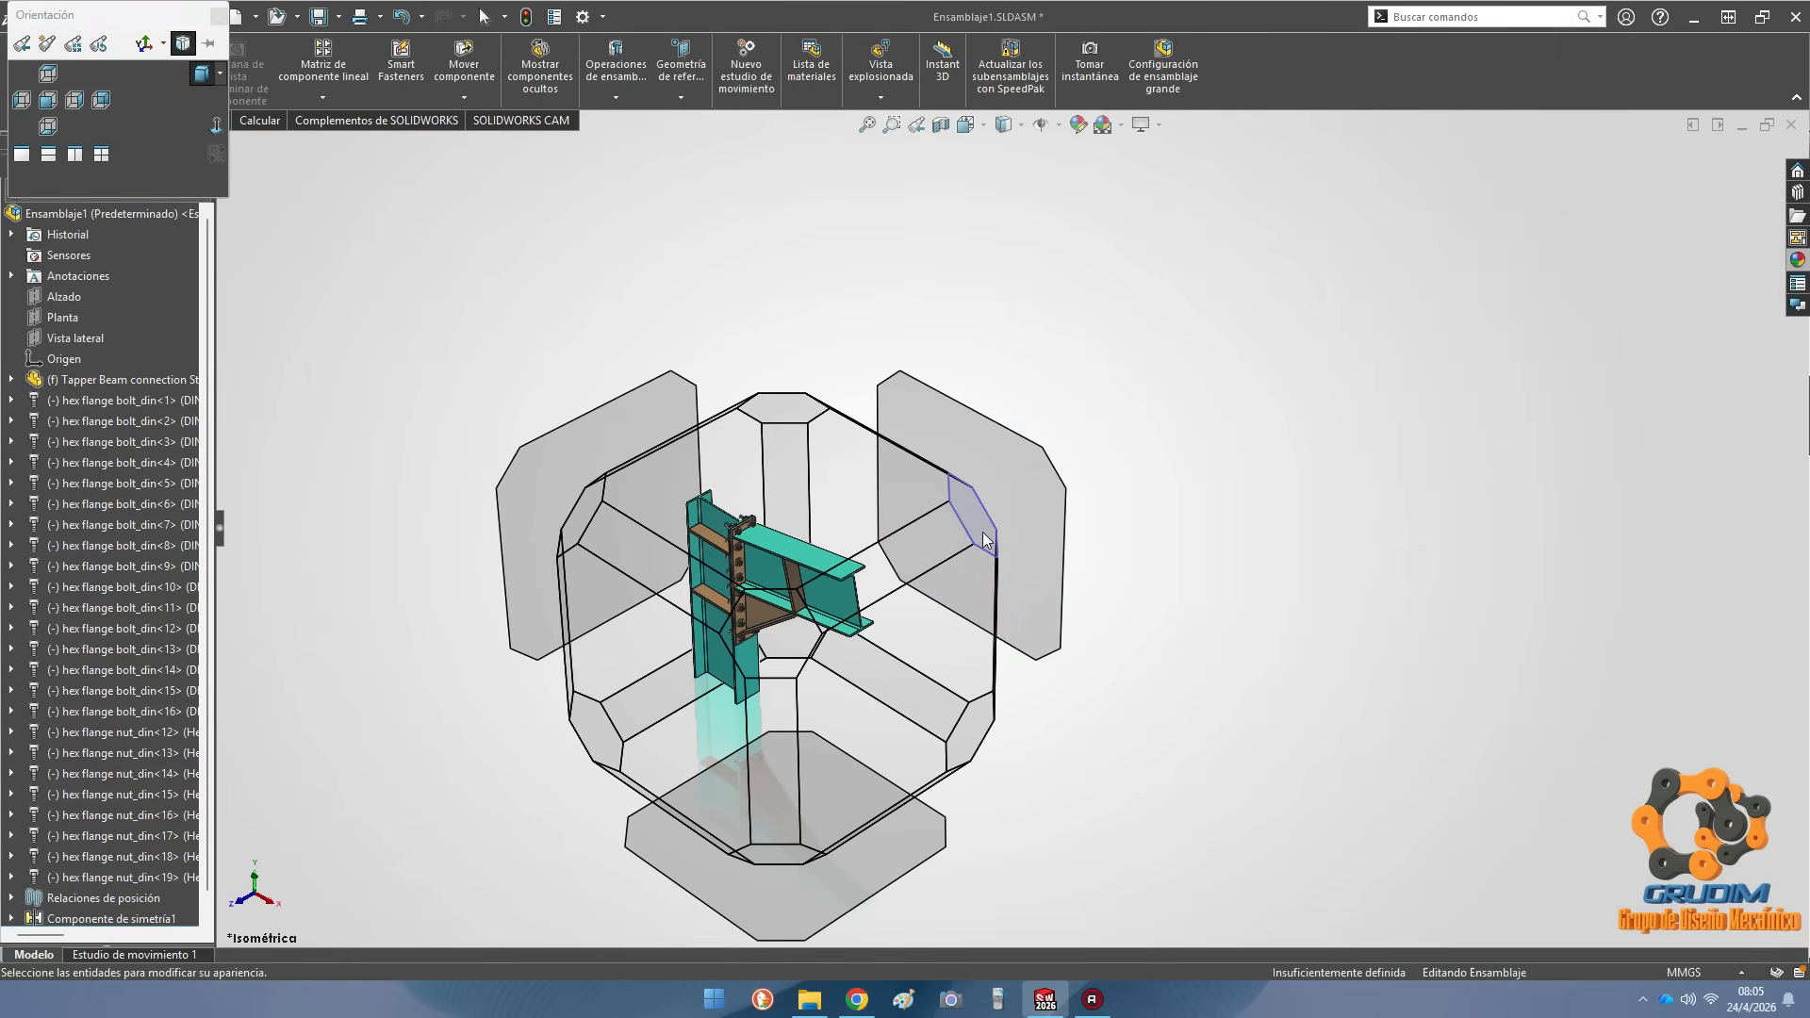
{"action": "left_click", "coordinate": [981, 531]}
{"action": "scroll", "coordinate": [1138, 361], "scroll_direction": "down", "scroll_amount": 3}
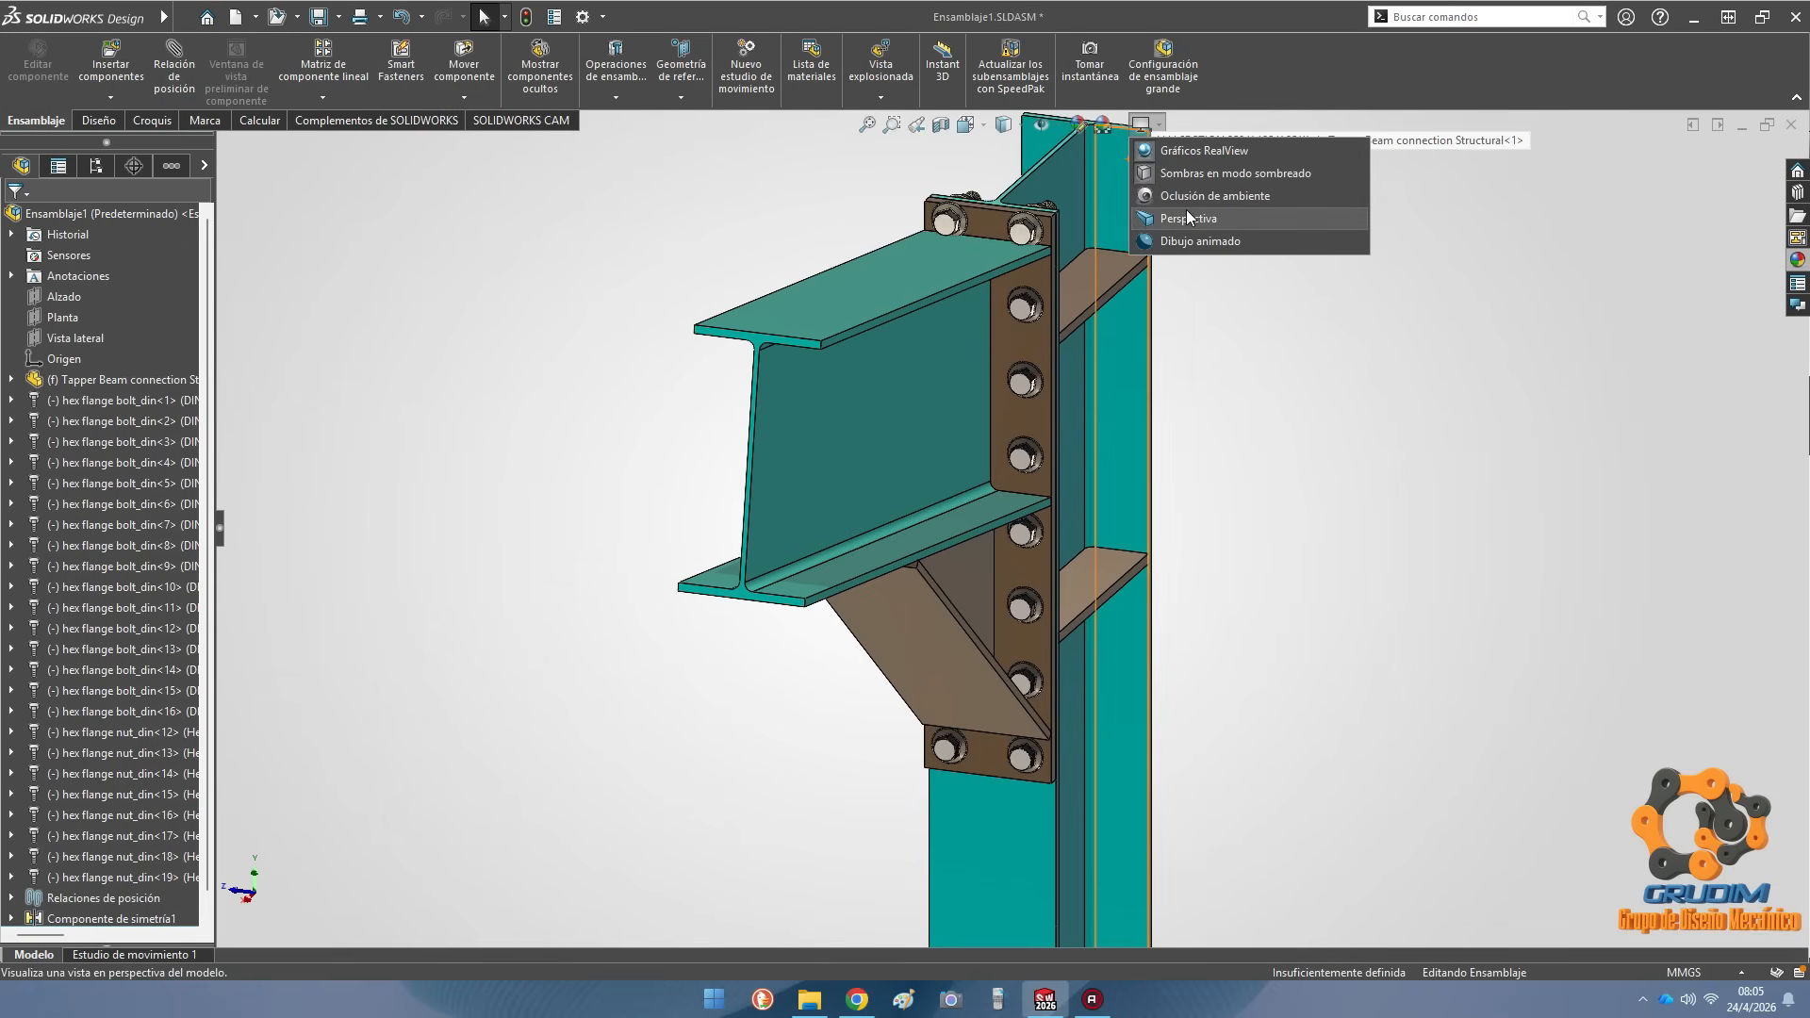
{"action": "left_click", "coordinate": [1185, 211]}
{"action": "key", "text": "space"}
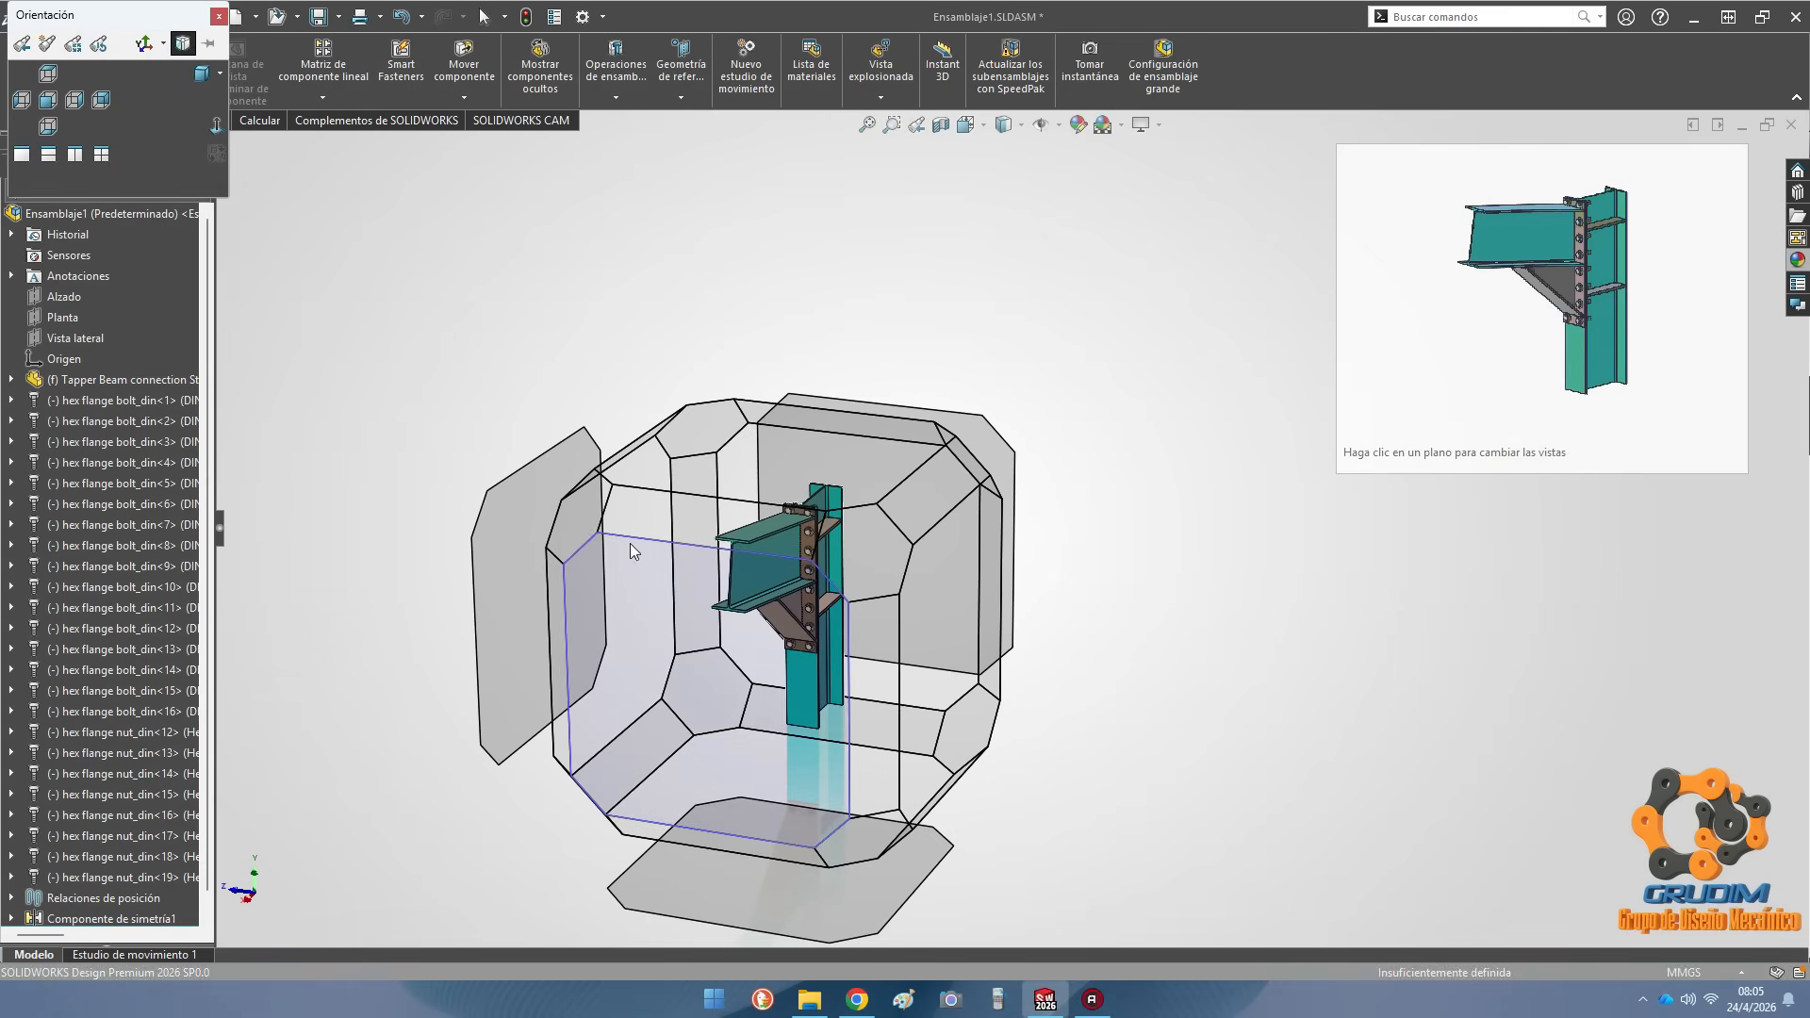
{"action": "left_click", "coordinate": [575, 520]}
Examine the weld beads, flange bolts, stiffeners and haunch of the connection in perspective
{"action": "scroll", "coordinate": [933, 440], "scroll_direction": "down", "scroll_amount": 8}
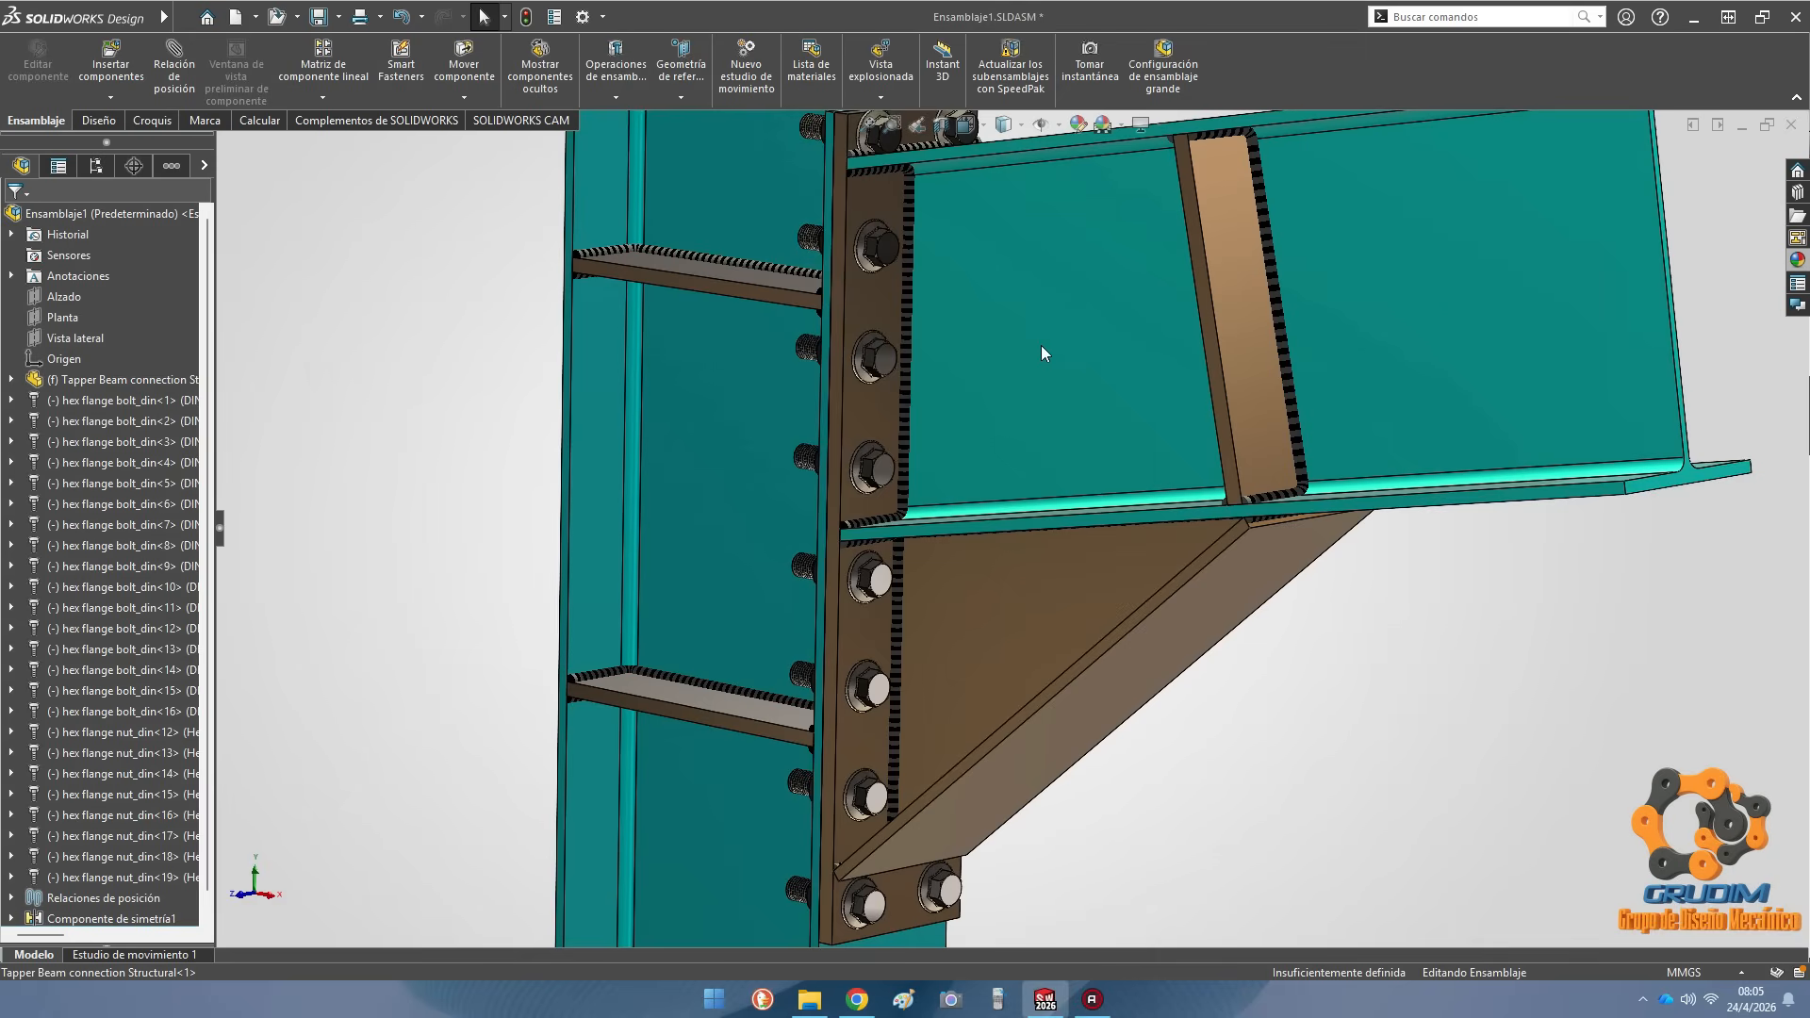
{"action": "middle_click_drag", "start_coordinate": [1041, 347], "coordinate": [914, 453]}
{"action": "scroll", "coordinate": [826, 537], "scroll_direction": "up", "scroll_amount": 4}
{"action": "scroll", "coordinate": [839, 526], "scroll_direction": "down", "scroll_amount": 2}
{"action": "middle_click_drag", "start_coordinate": [839, 526], "coordinate": [1020, 611]}
{"action": "scroll", "coordinate": [875, 498], "scroll_direction": "down", "scroll_amount": 2}
{"action": "scroll", "coordinate": [1020, 611], "scroll_direction": "up", "scroll_amount": 2}
{"action": "middle_click_drag", "start_coordinate": [848, 533], "coordinate": [1011, 492]}
{"action": "scroll", "coordinate": [954, 607], "scroll_direction": "down", "scroll_amount": 3}
{"action": "scroll", "coordinate": [943, 609], "scroll_direction": "up", "scroll_amount": 4}
{"action": "scroll", "coordinate": [1096, 217], "scroll_direction": "down", "scroll_amount": 3}
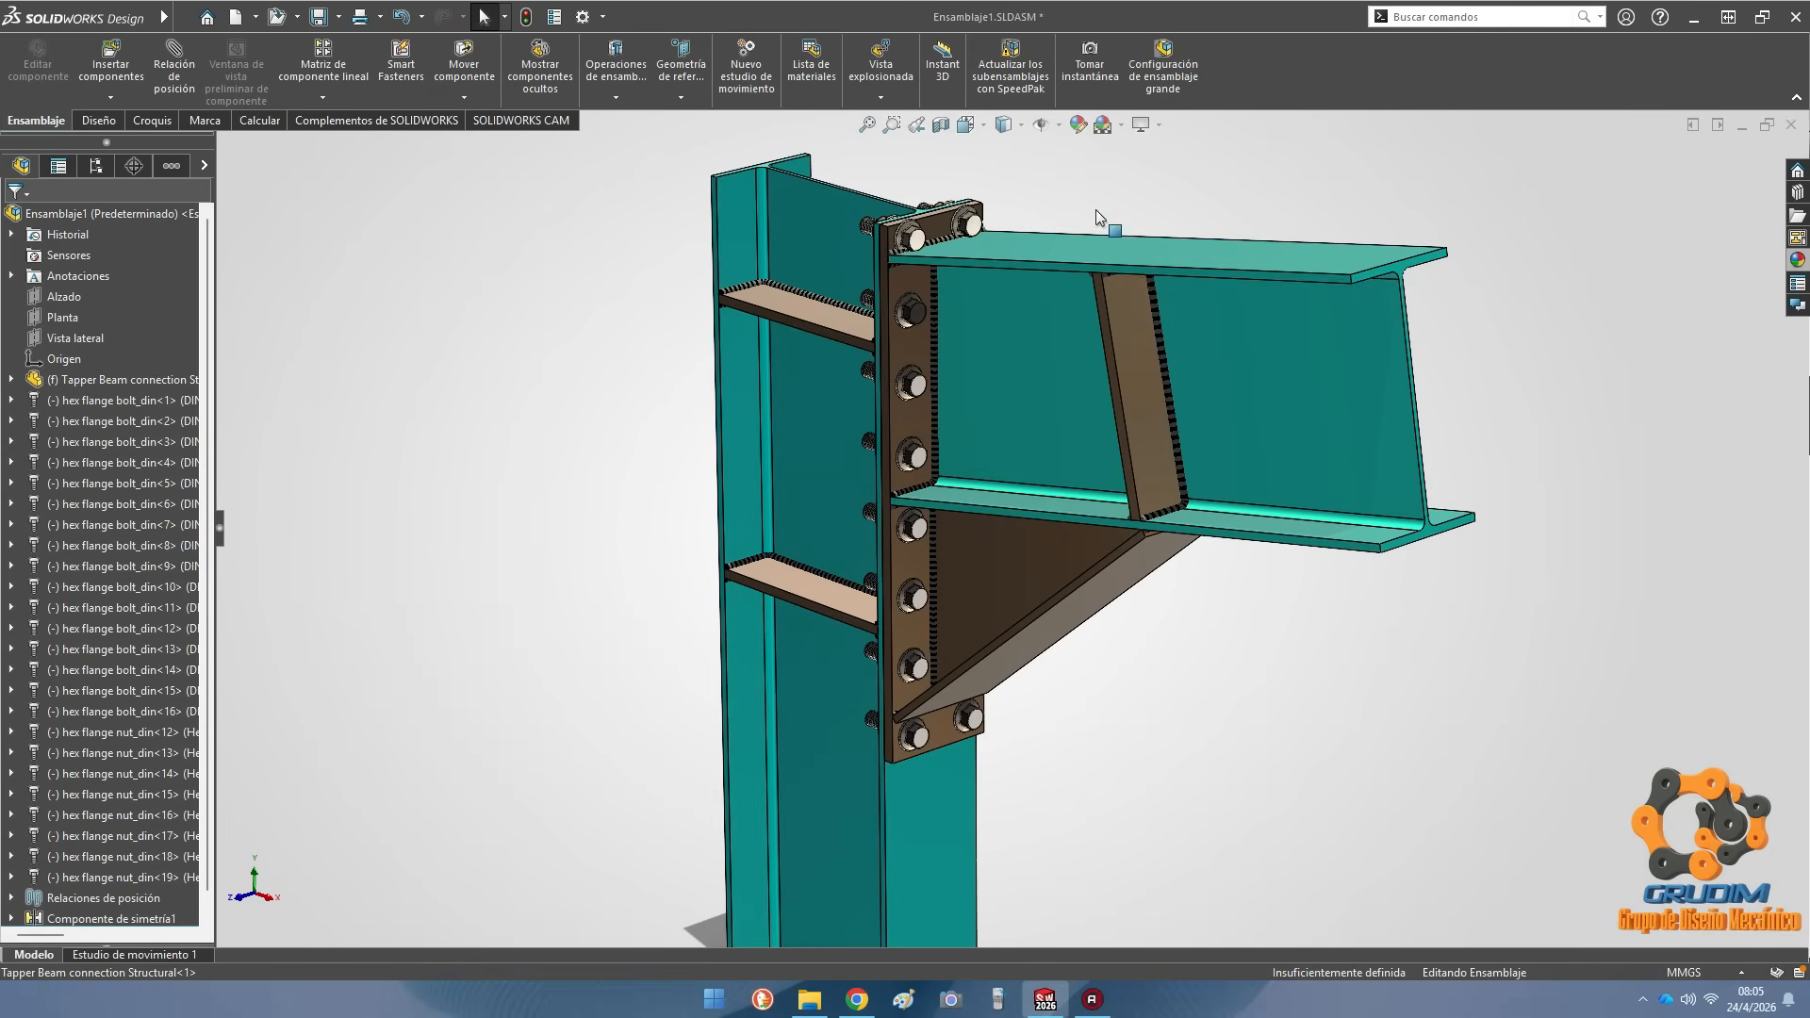
Change the assembly's scene to the parking garage environment
{"action": "left_click", "coordinate": [1101, 126]}
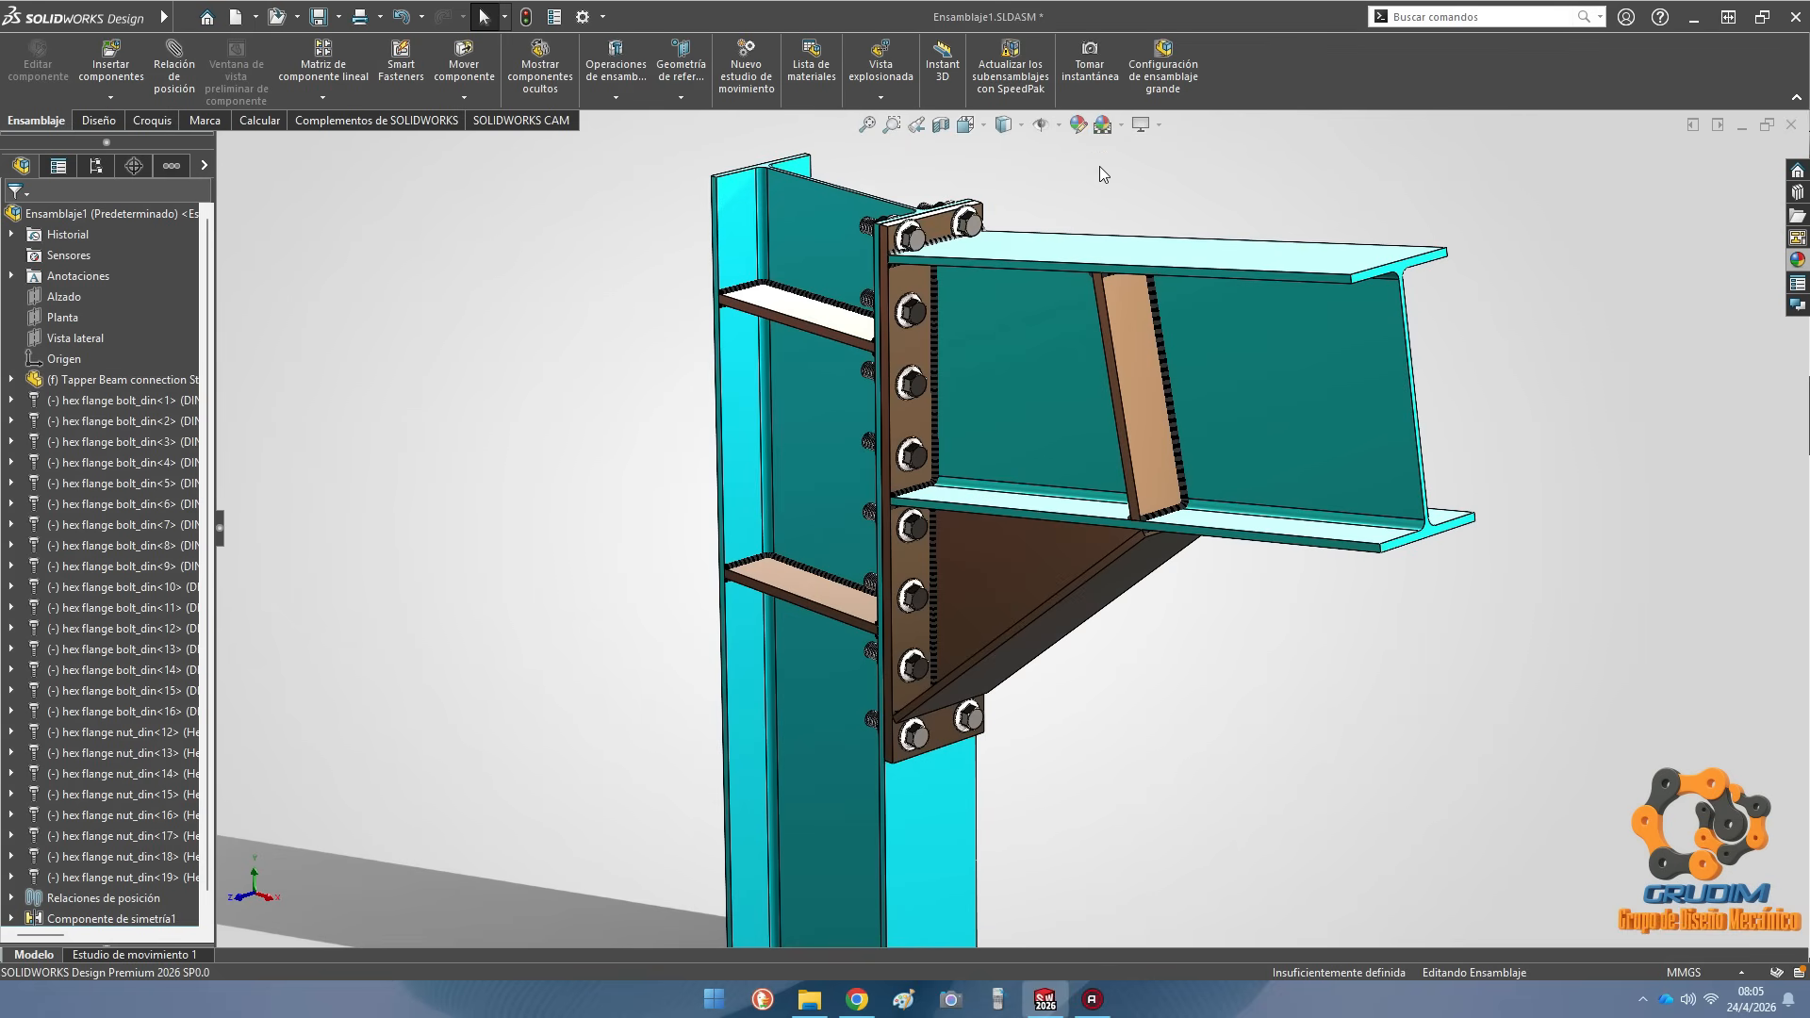
{"action": "scroll", "coordinate": [975, 433], "scroll_direction": "up", "scroll_amount": 3}
{"action": "scroll", "coordinate": [905, 476], "scroll_direction": "up", "scroll_amount": 3}
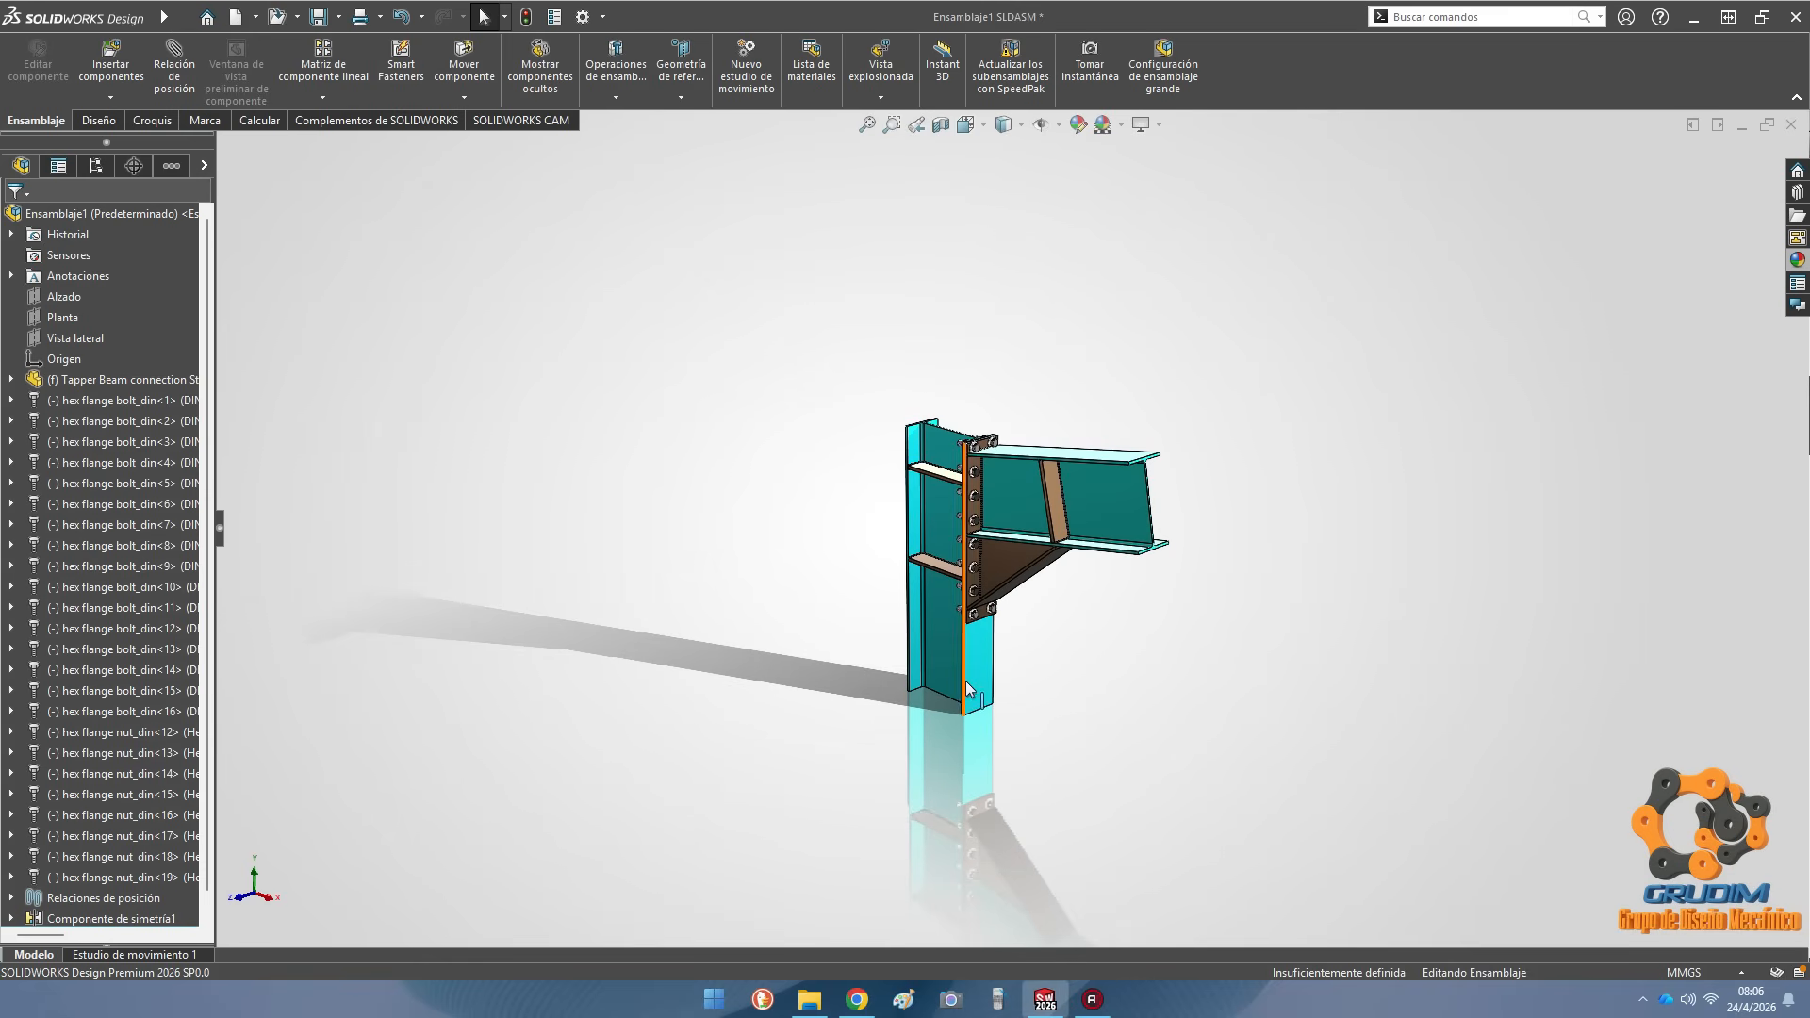
{"action": "scroll", "coordinate": [971, 539], "scroll_direction": "down", "scroll_amount": 4}
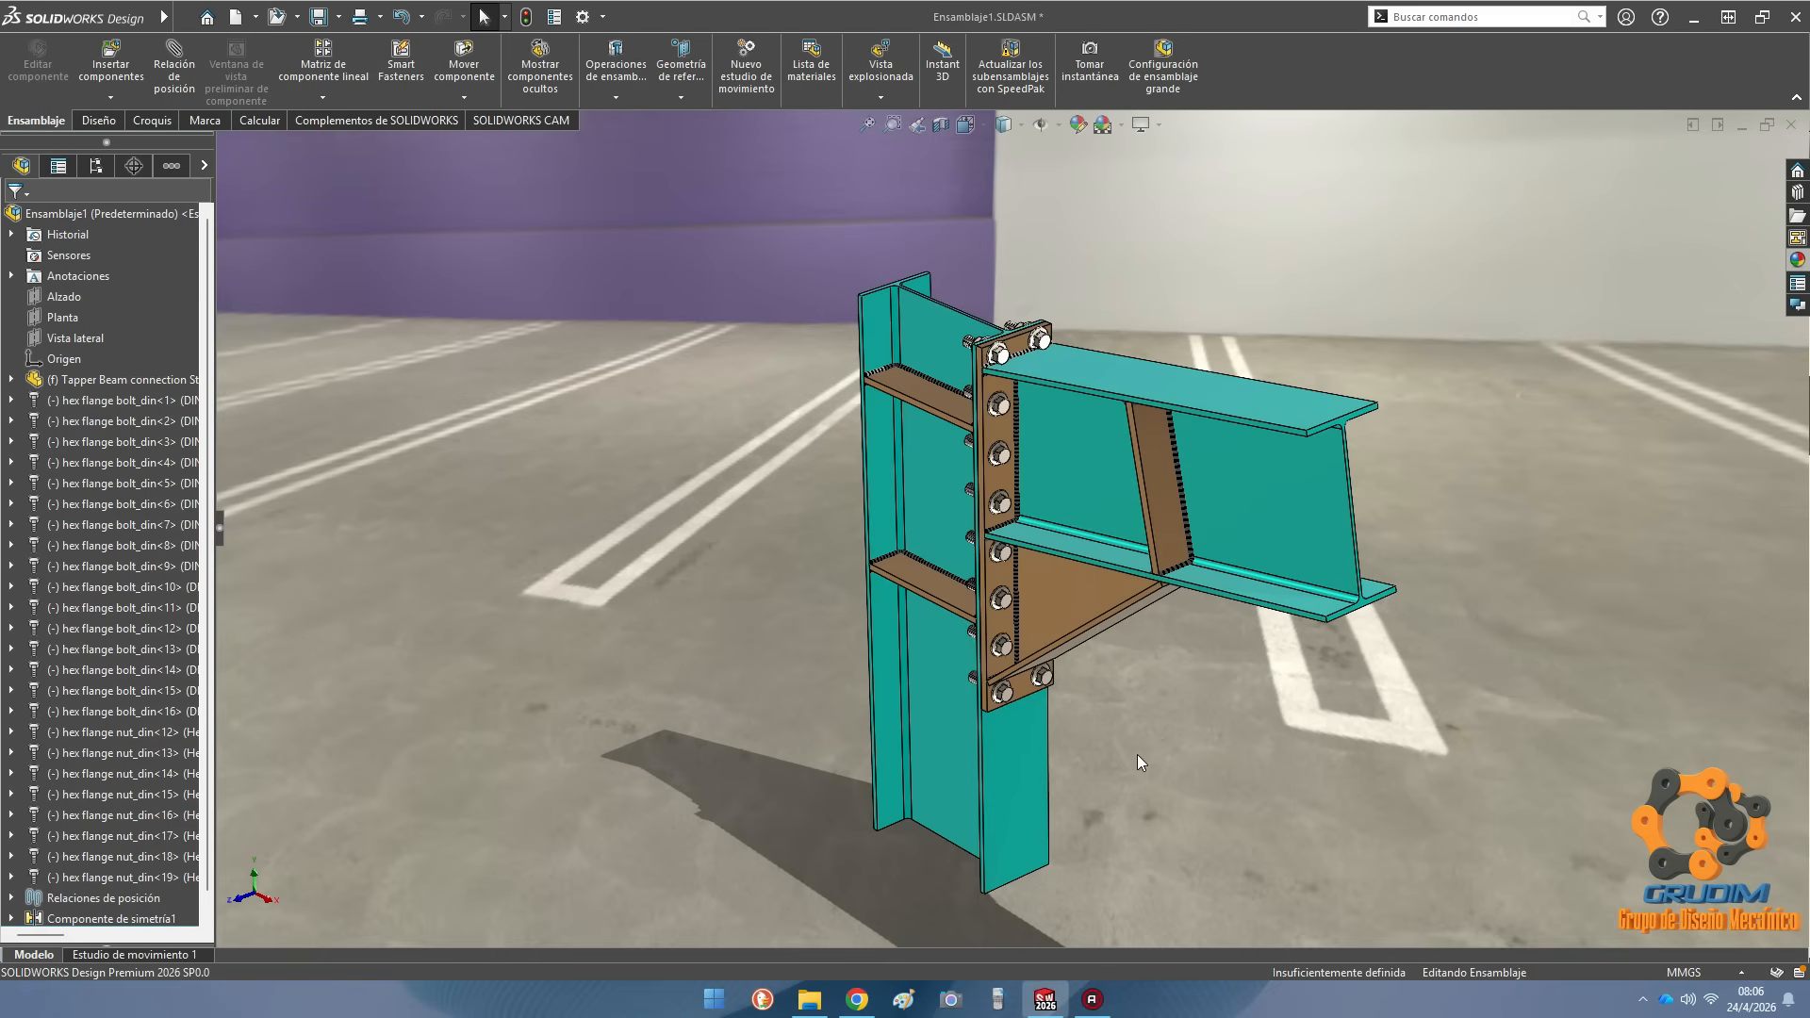
{"action": "scroll", "coordinate": [1084, 691], "scroll_direction": "up", "scroll_amount": 3}
{"action": "scroll", "coordinate": [1052, 644], "scroll_direction": "down", "scroll_amount": 3}
{"action": "scroll", "coordinate": [1020, 553], "scroll_direction": "up", "scroll_amount": 2}
{"action": "middle_click_drag", "start_coordinate": [1020, 552], "coordinate": [1084, 518]}
{"action": "scroll", "coordinate": [1134, 536], "scroll_direction": "down", "scroll_amount": 2}
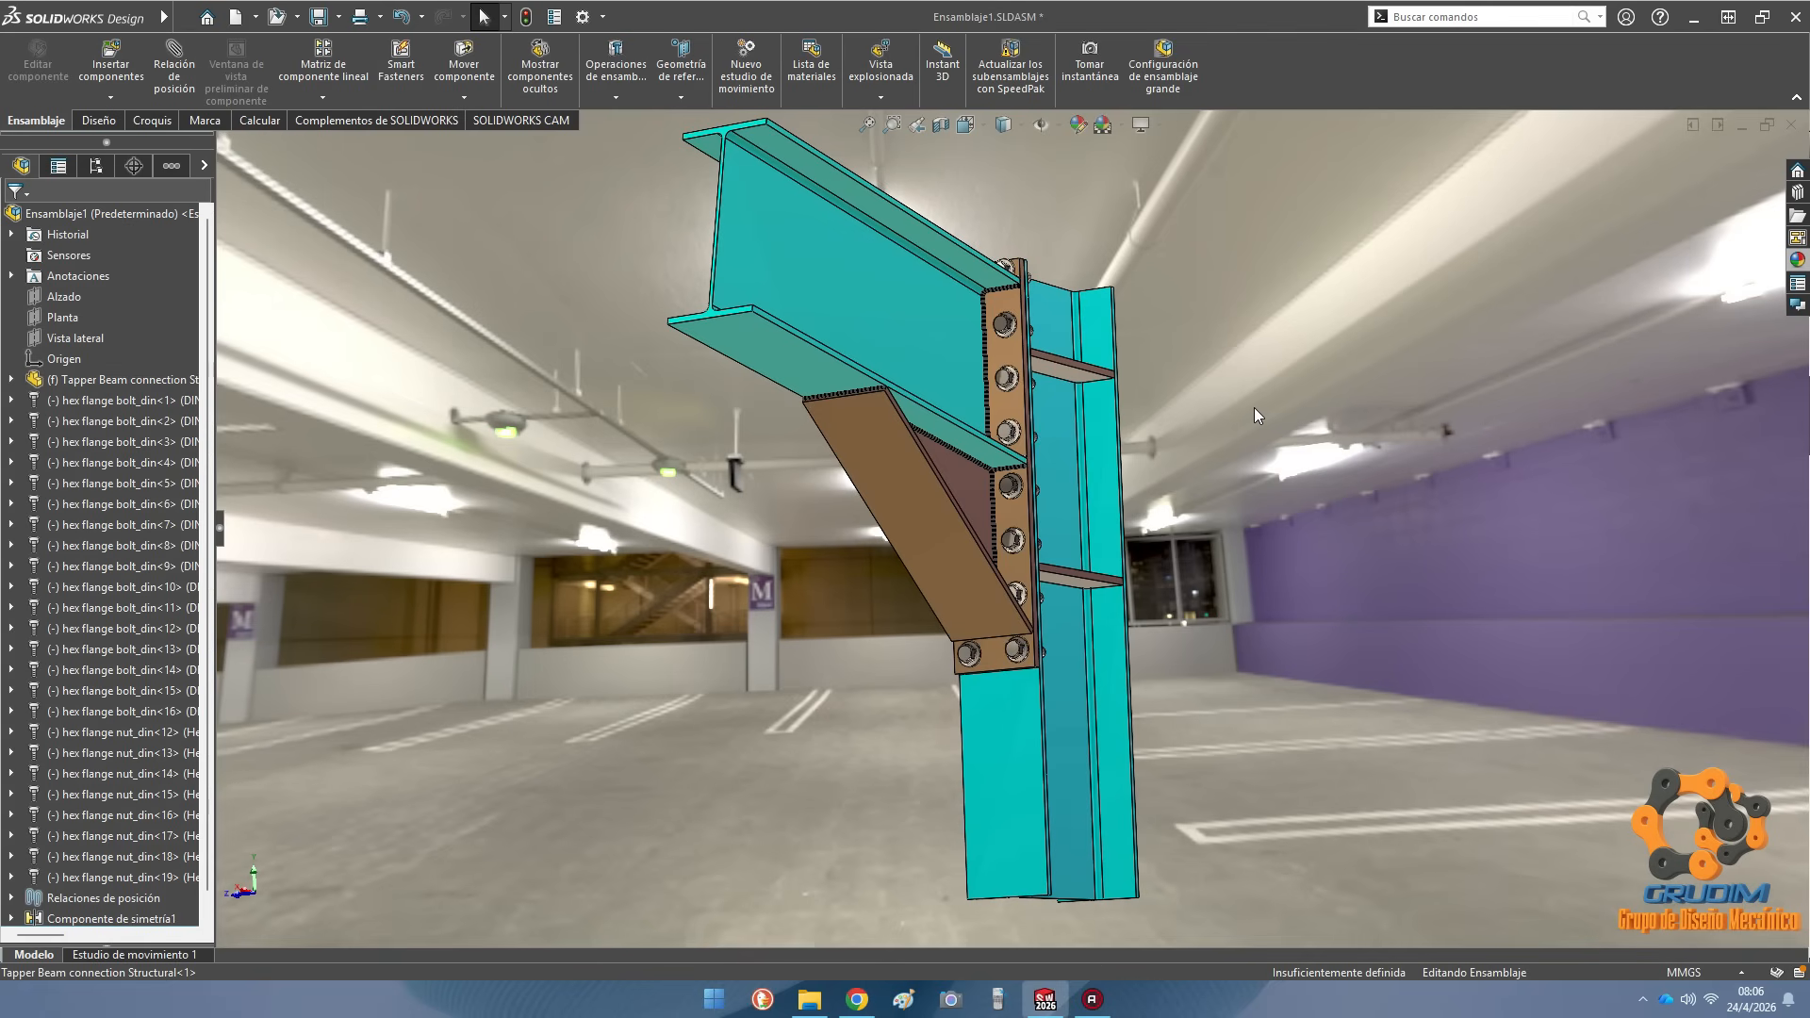